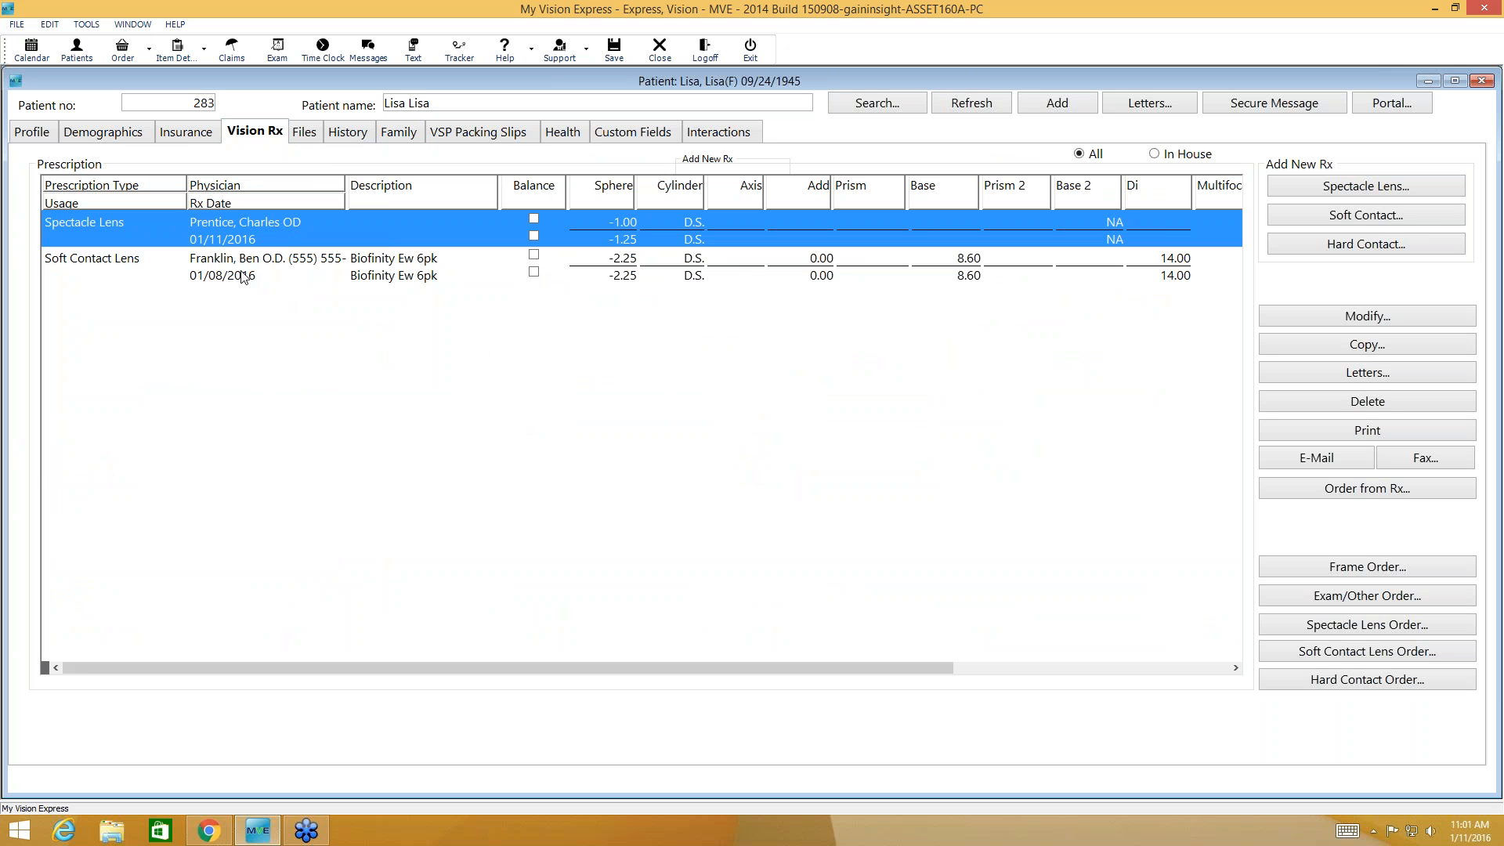
# - In the patient's insurance record, fill the primary Gain Insight Insurance policy's Insurance ID from the patient's SSN
pyautogui.click(185, 139)
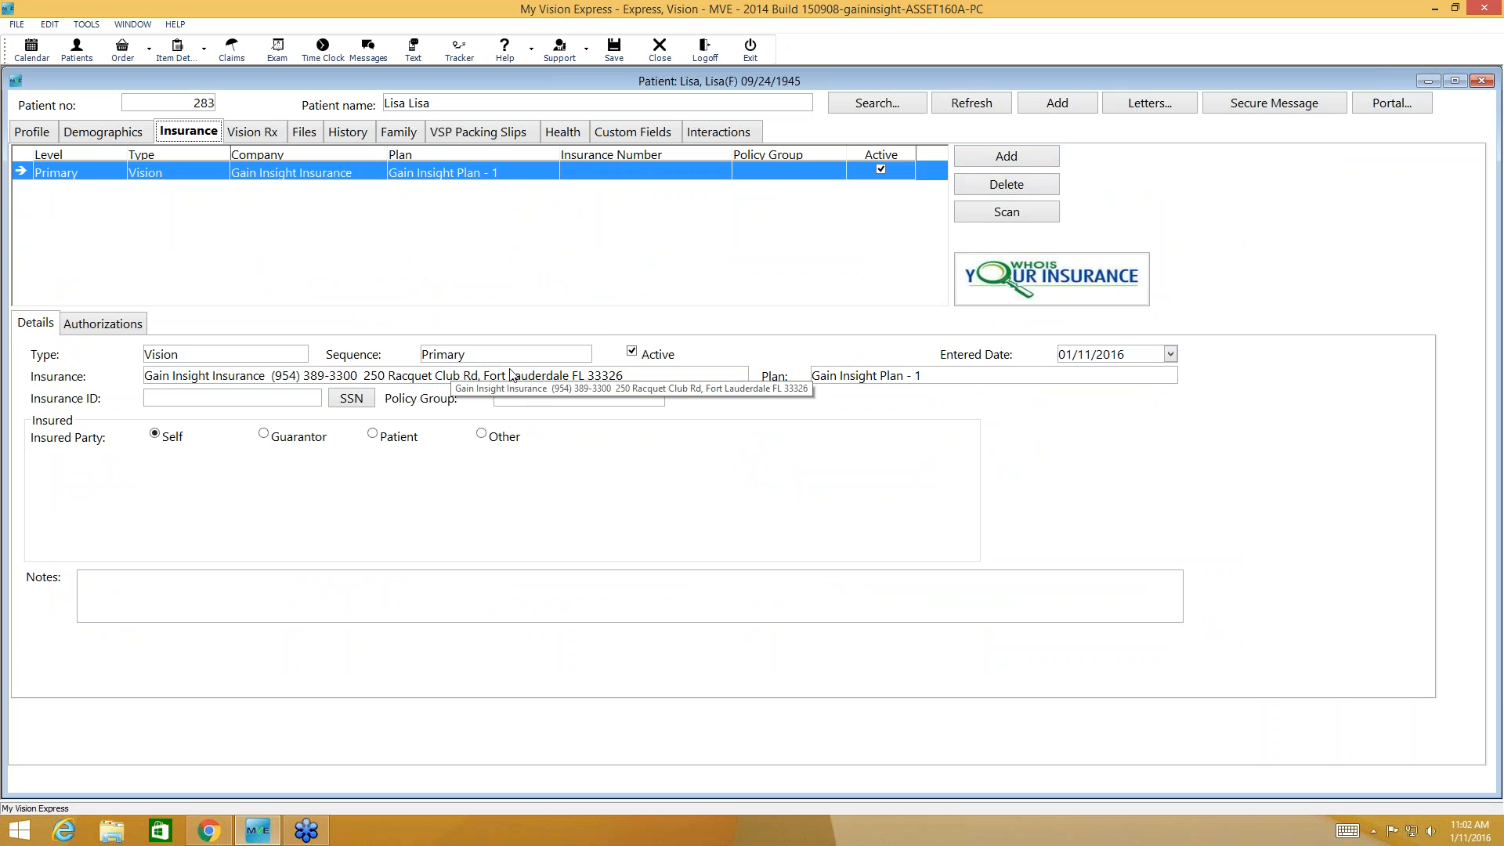
pyautogui.click(351, 400)
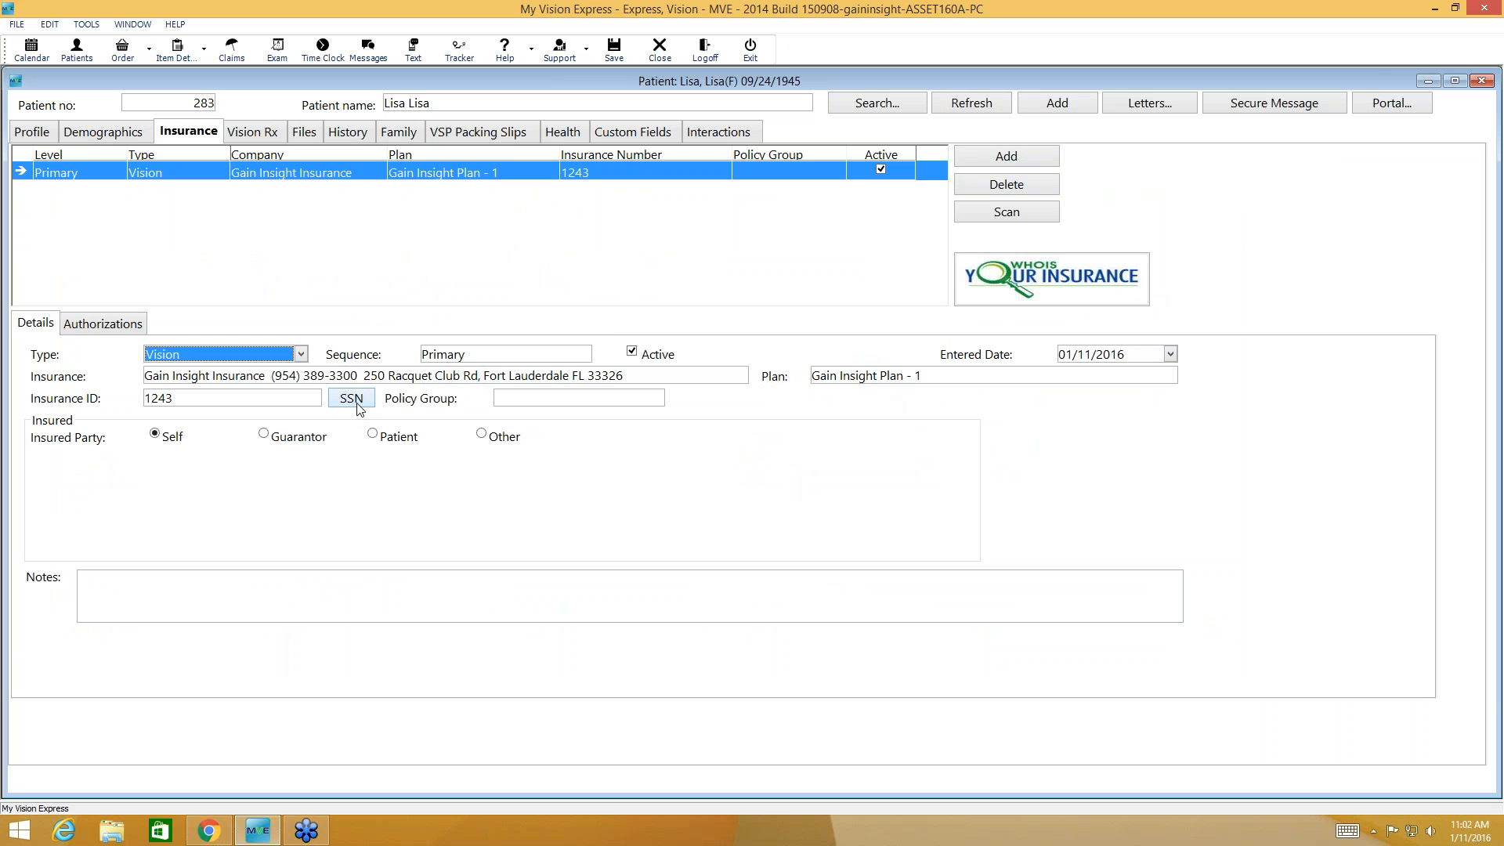
pyautogui.click(532, 400)
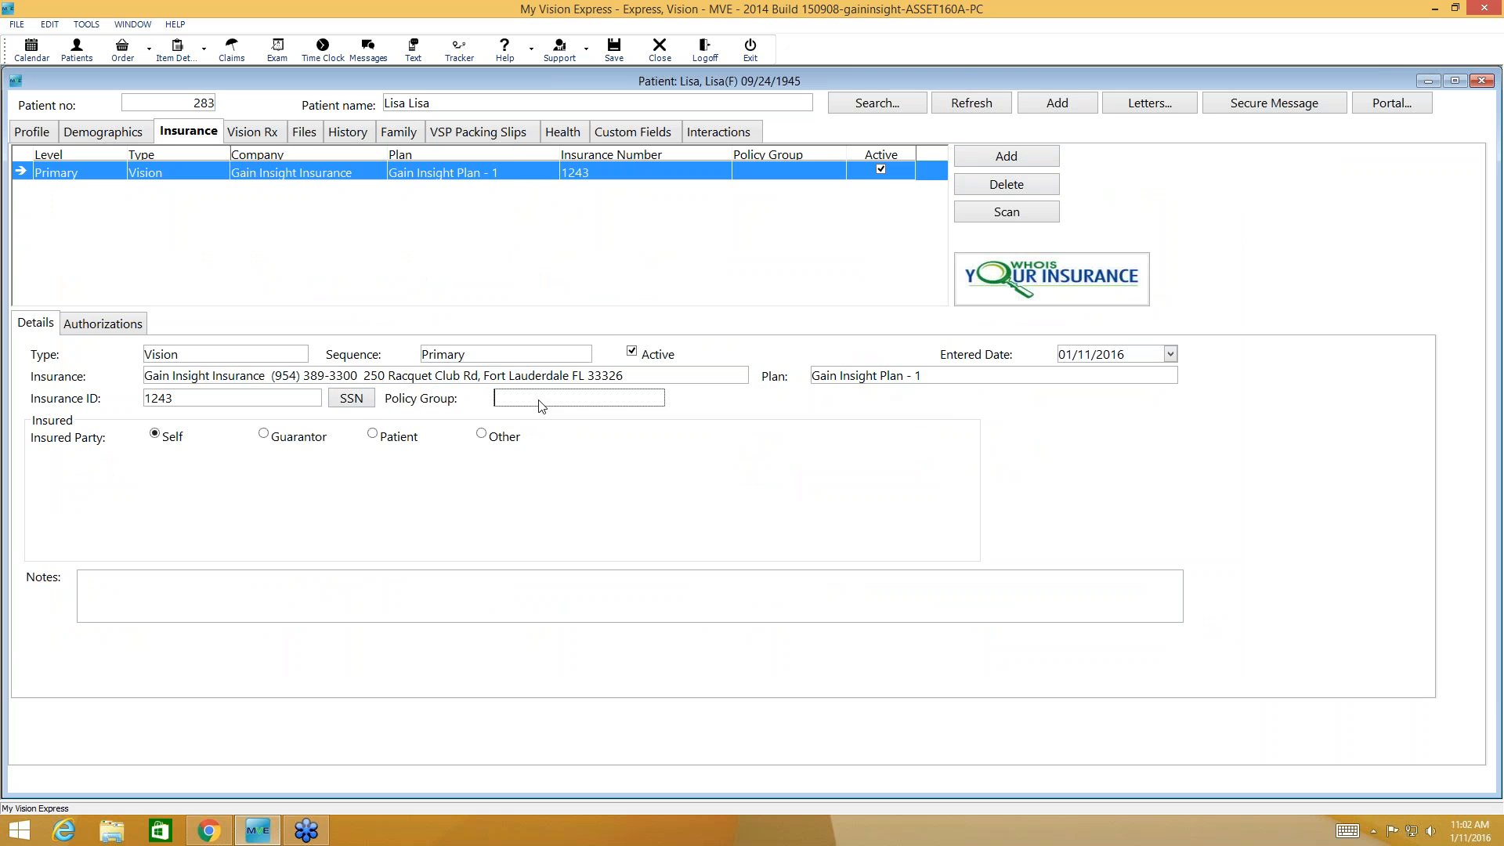
# - Add a secondary Vision insurance with MVE 2014 and the Standard plan, filling its Insurance ID from the patient's SSN
pyautogui.click(1011, 163)
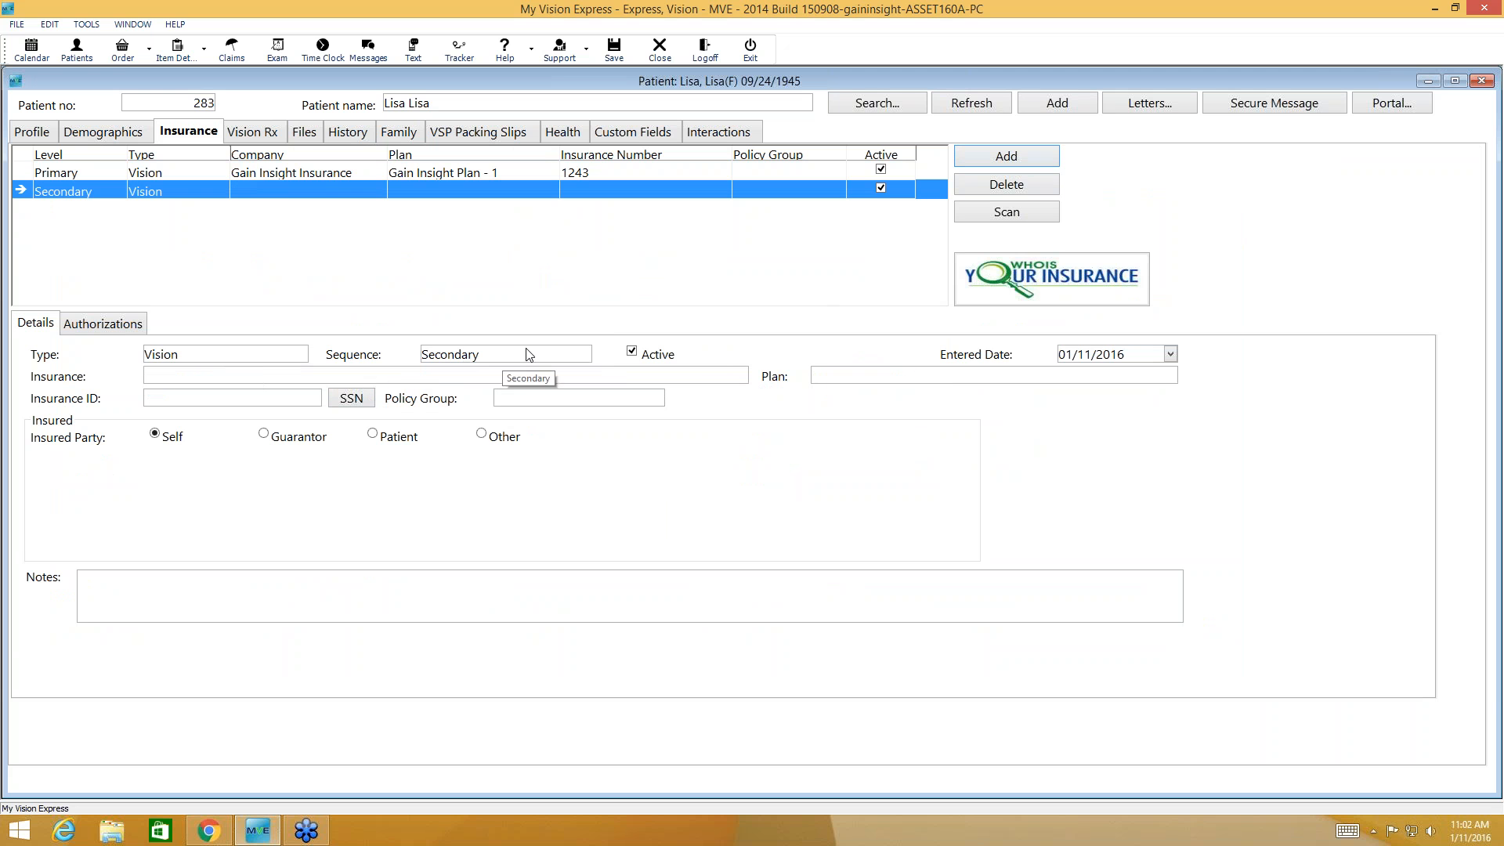
pyautogui.click(299, 356)
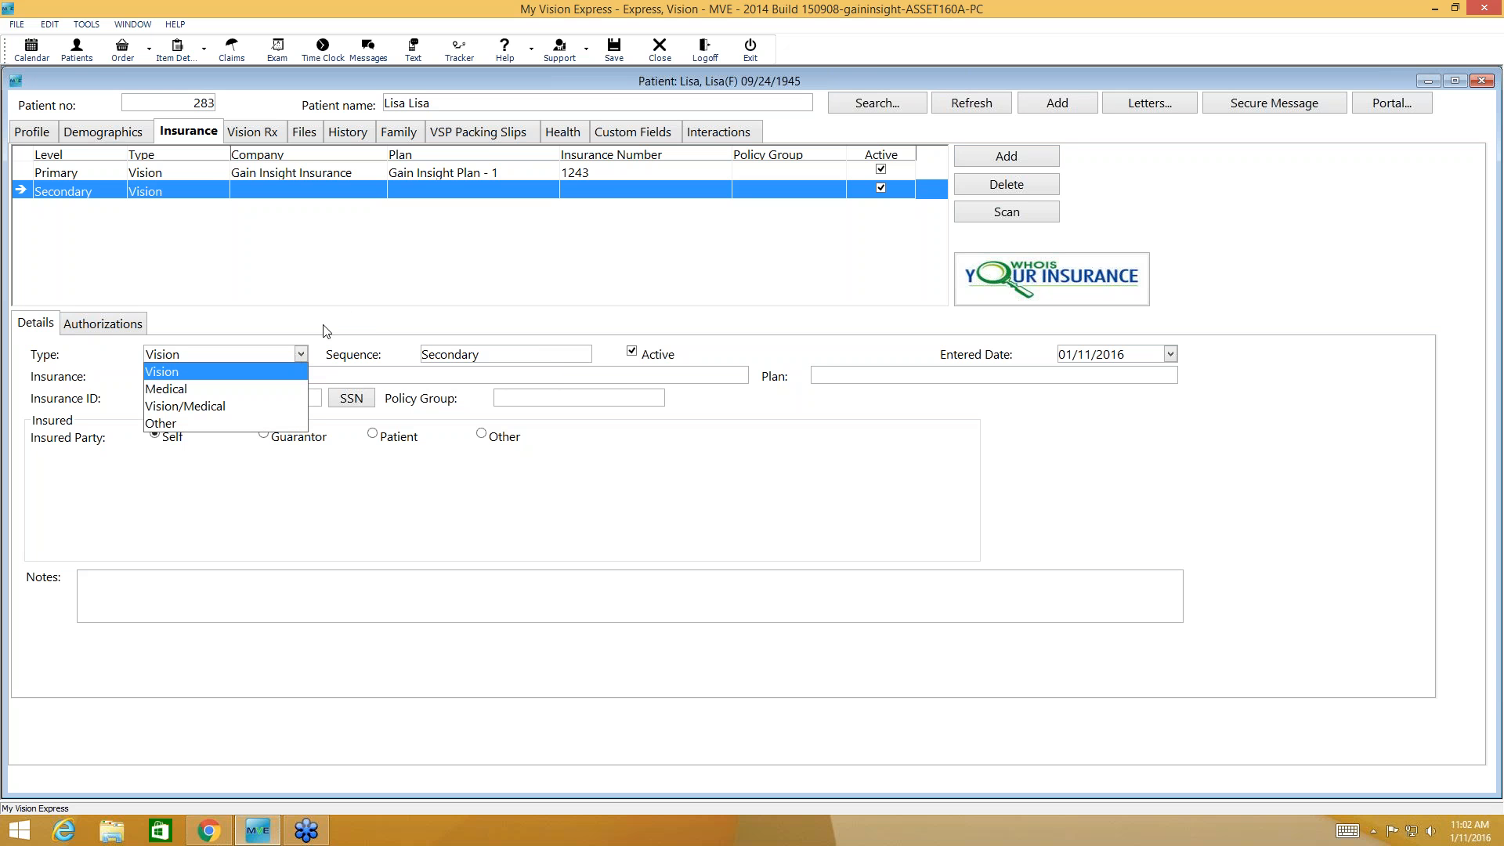
pyautogui.click(286, 368)
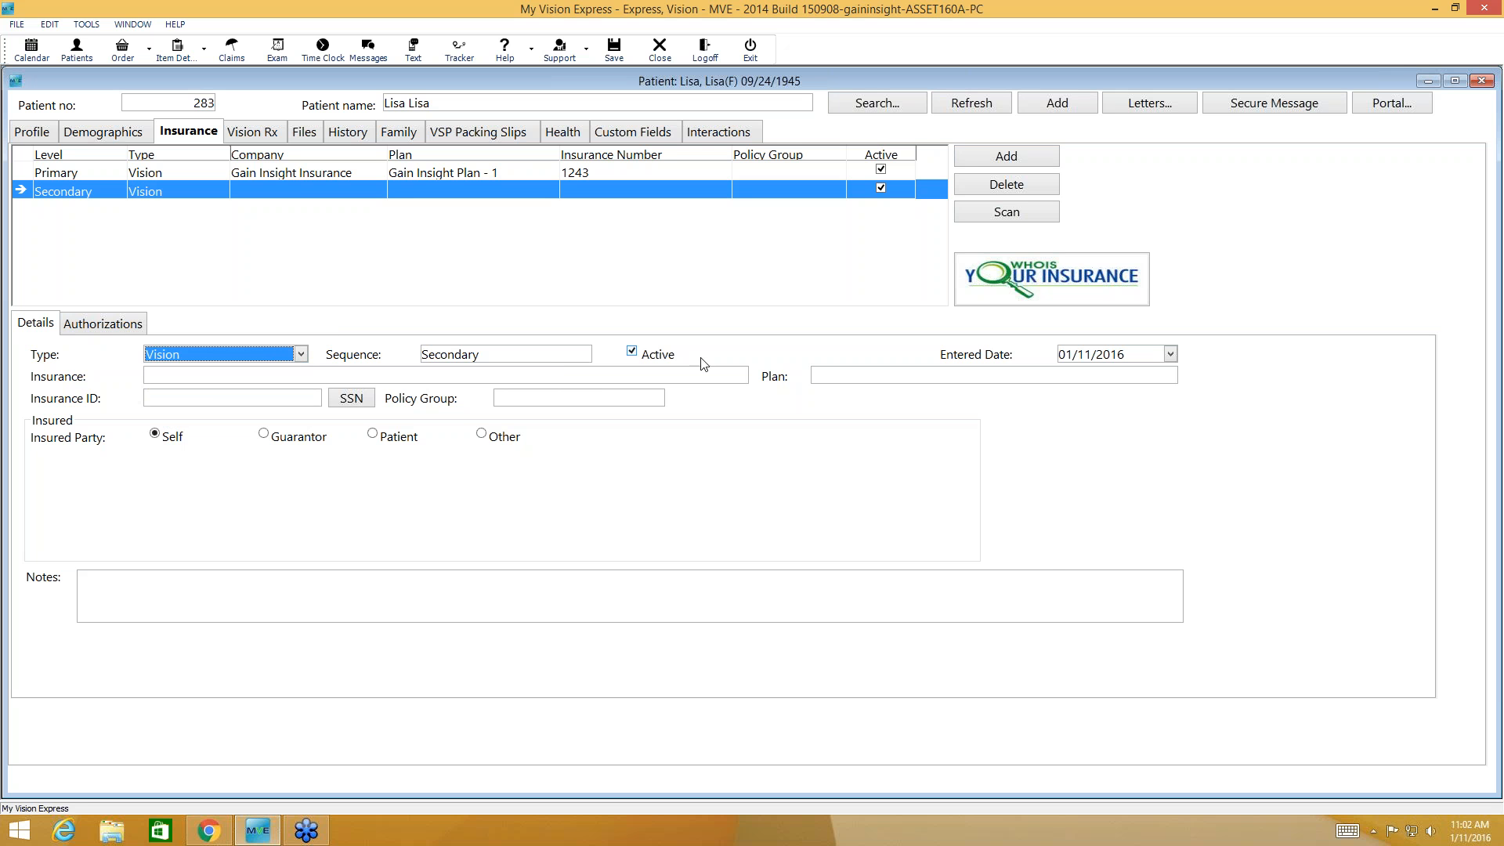
pyautogui.click(739, 378)
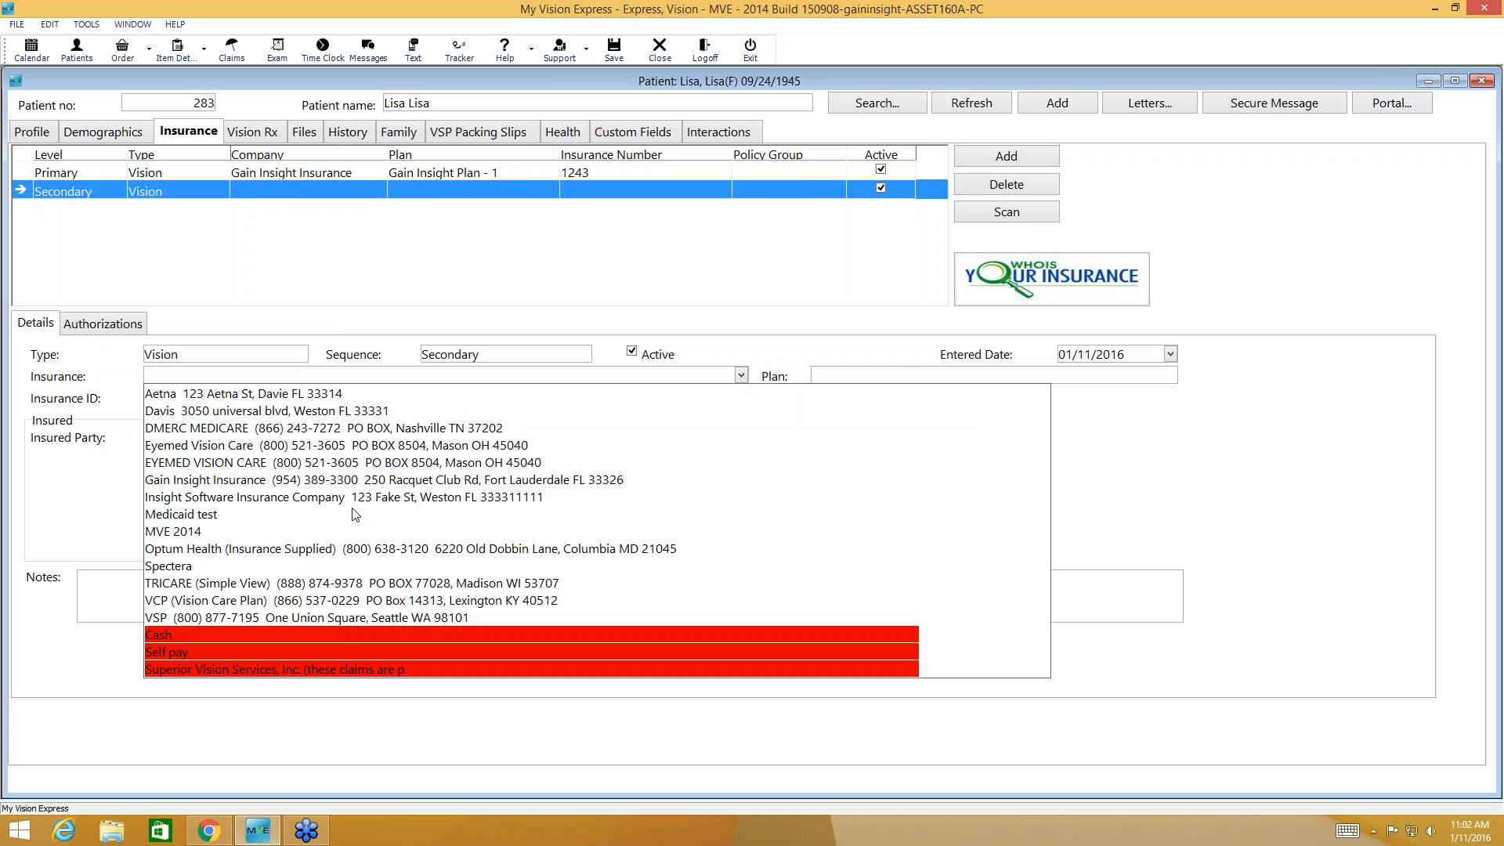
pyautogui.click(185, 533)
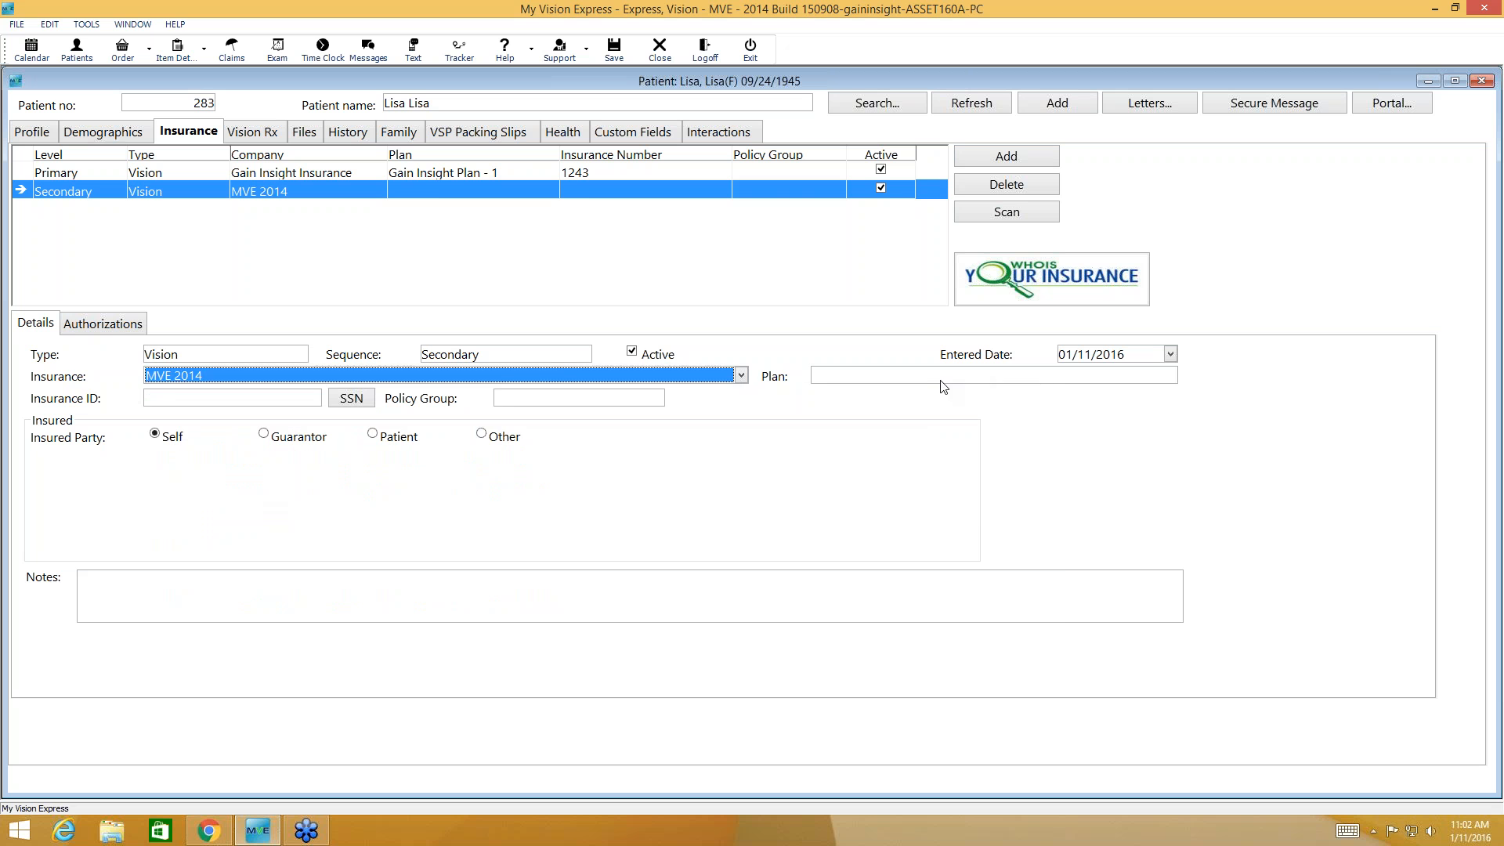
pyautogui.click(943, 380)
pyautogui.click(850, 401)
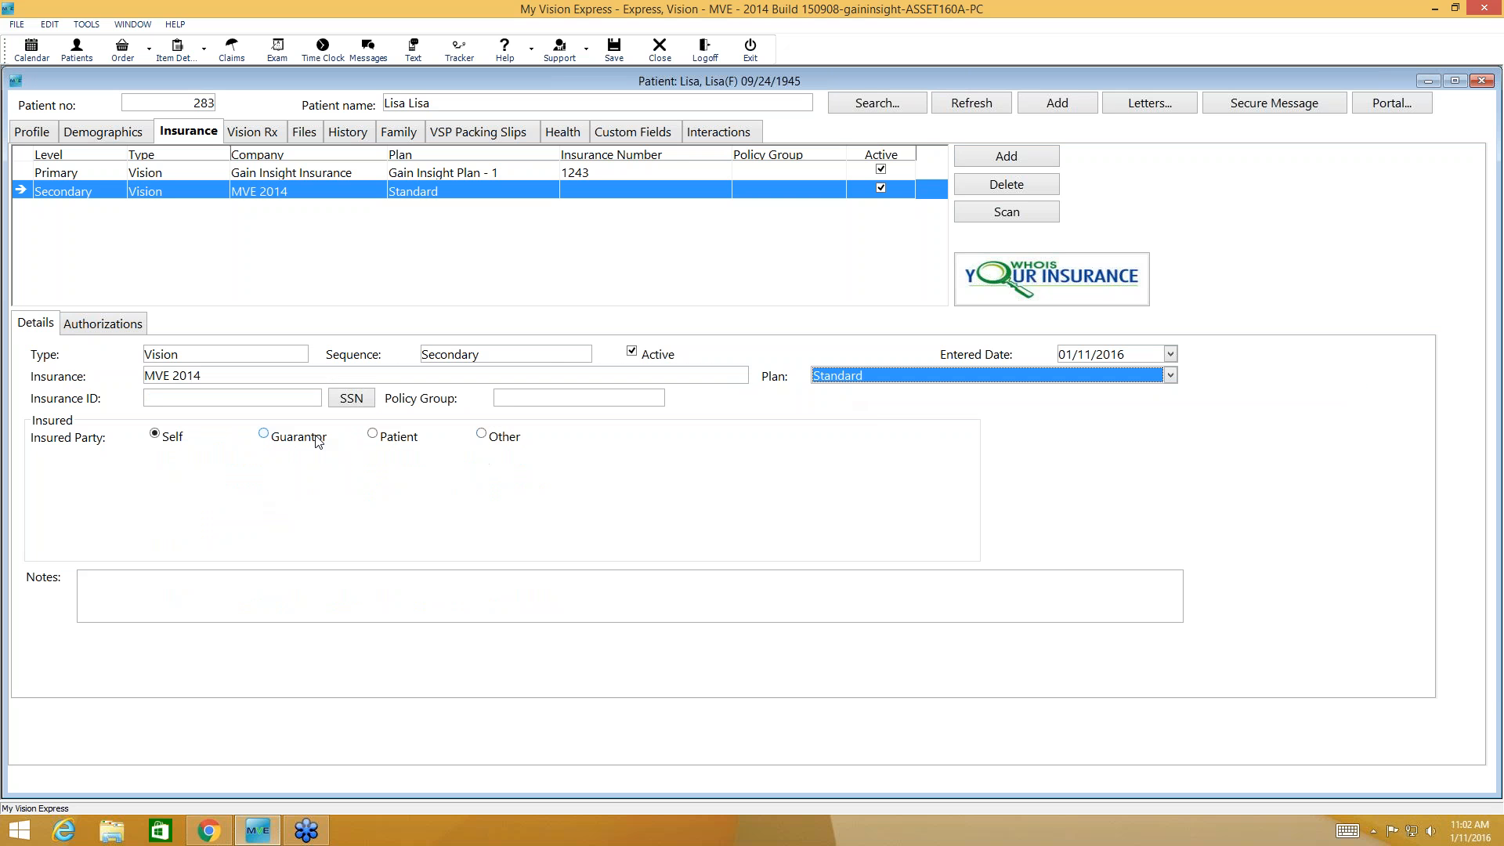
pyautogui.click(353, 401)
# - Try Guarantor and another existing patient as the secondary policy's insured party, and restore the party to Self
pyautogui.click(264, 437)
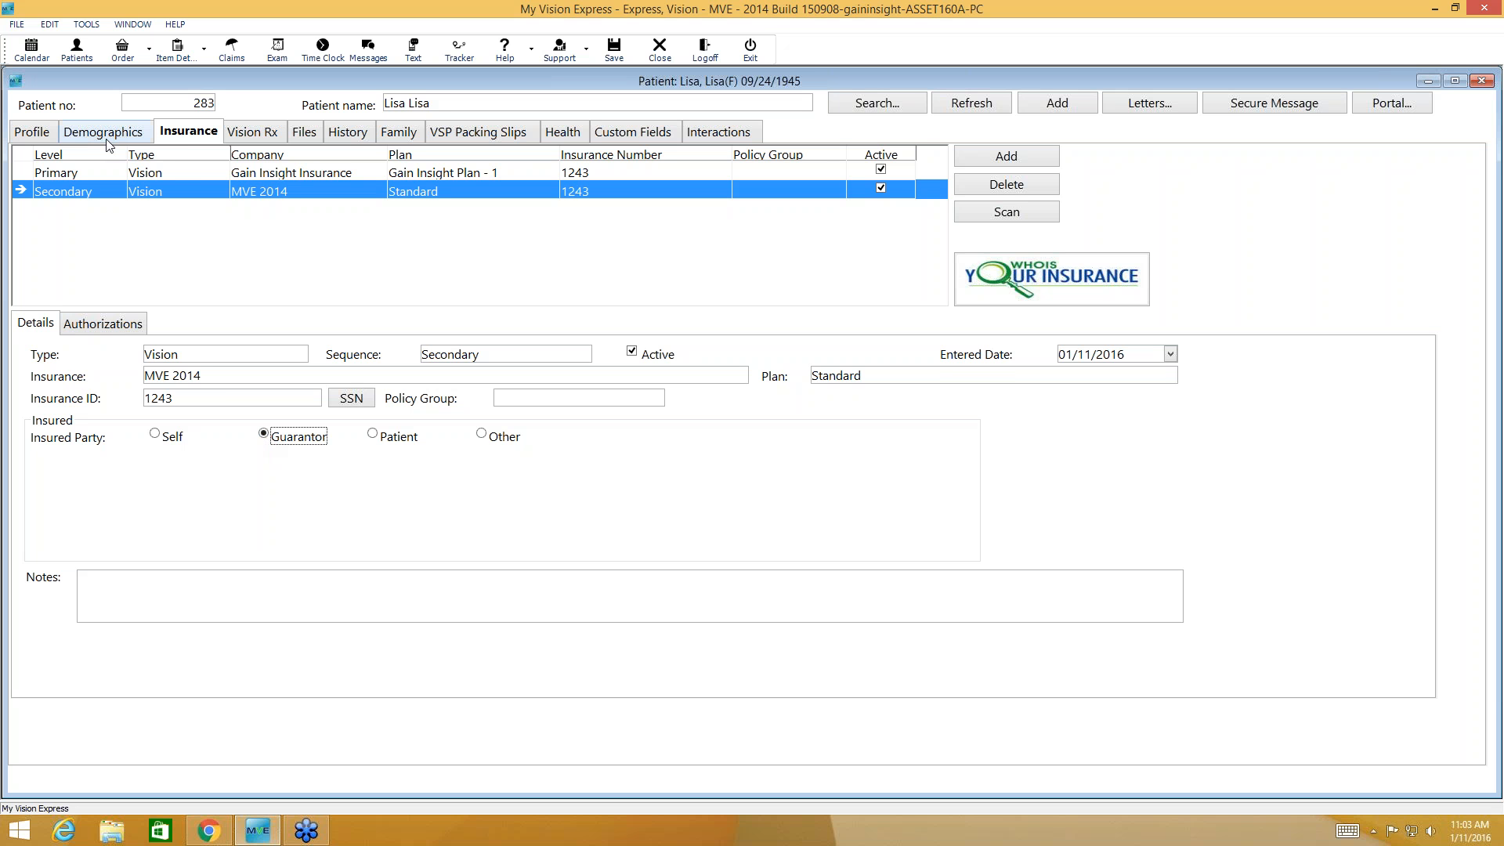
pyautogui.click(373, 436)
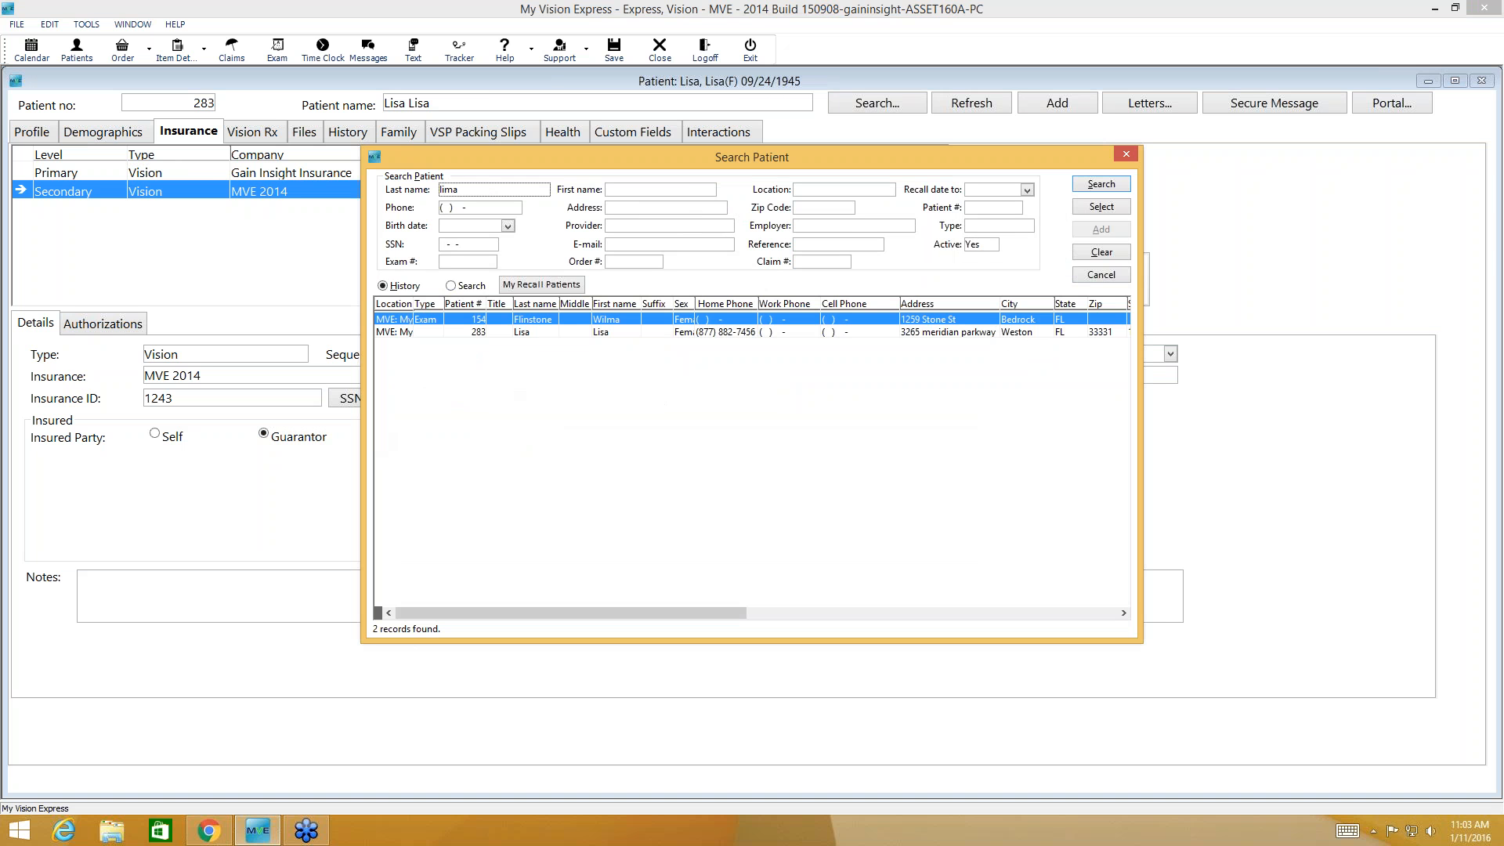
pyautogui.click(1115, 185)
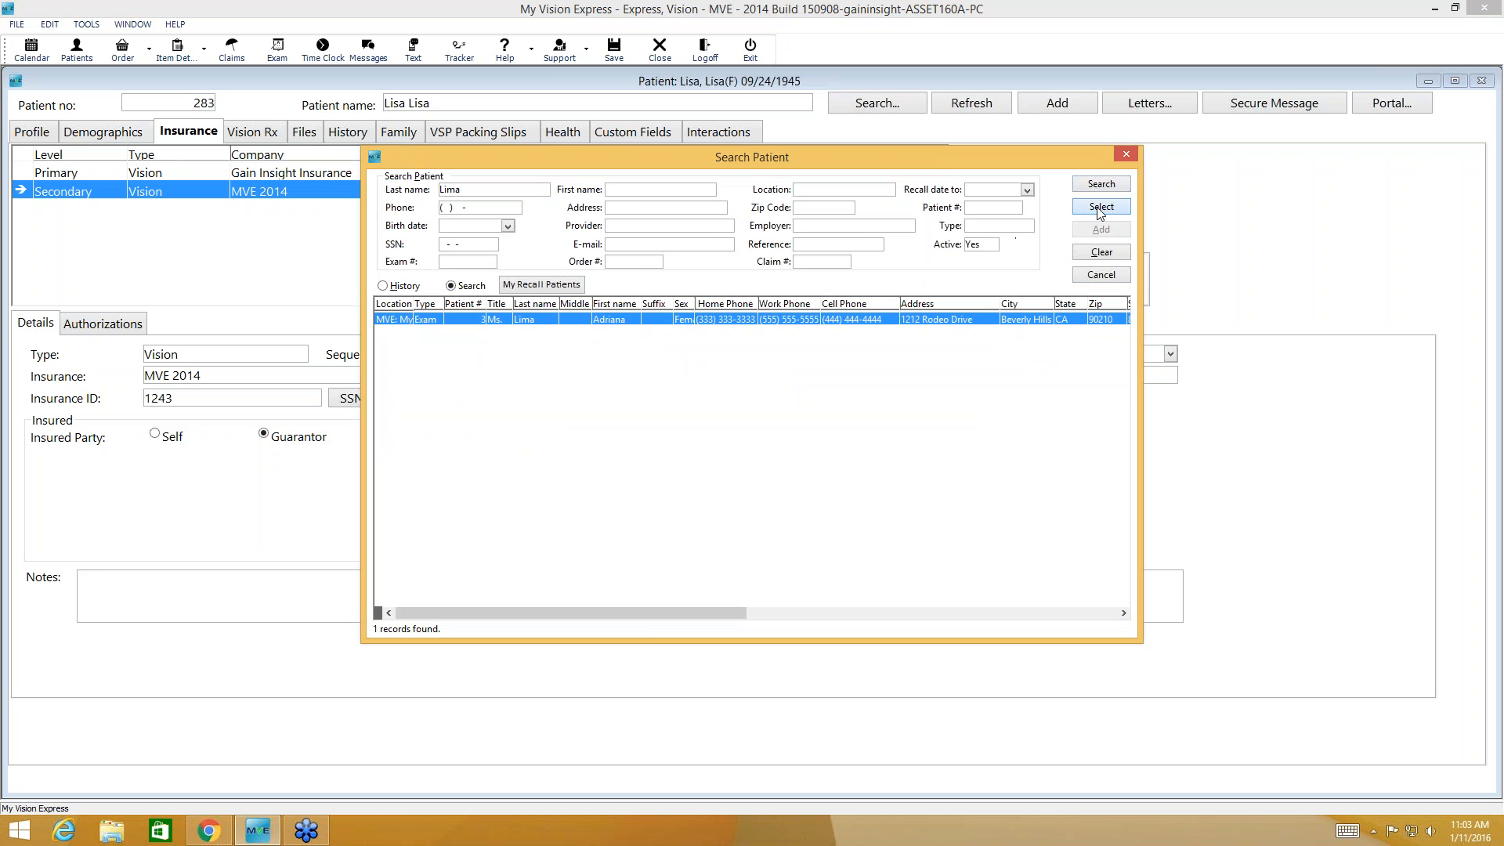
pyautogui.click(1101, 207)
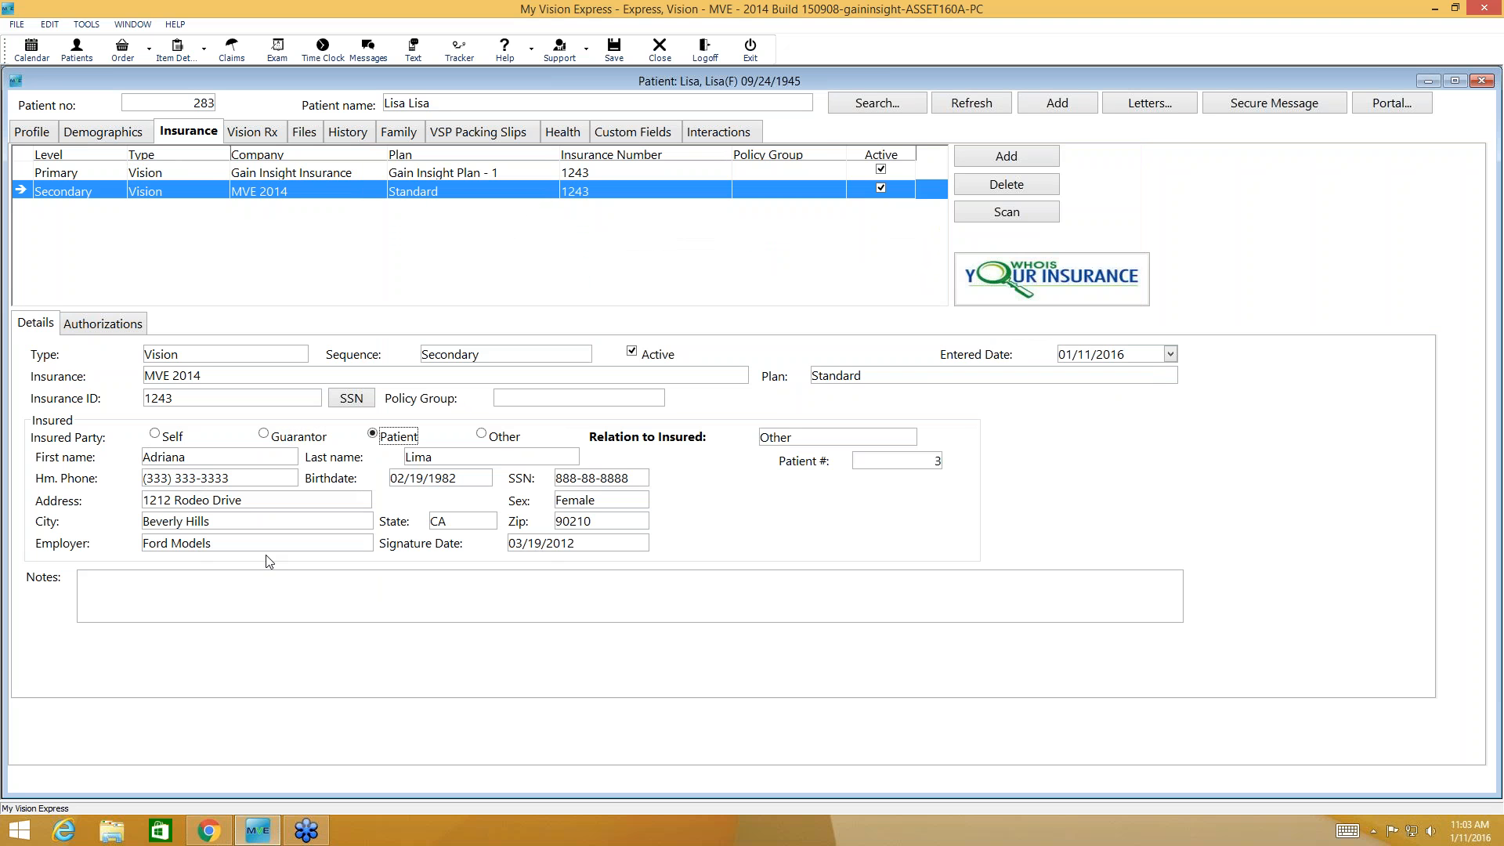
pyautogui.click(155, 435)
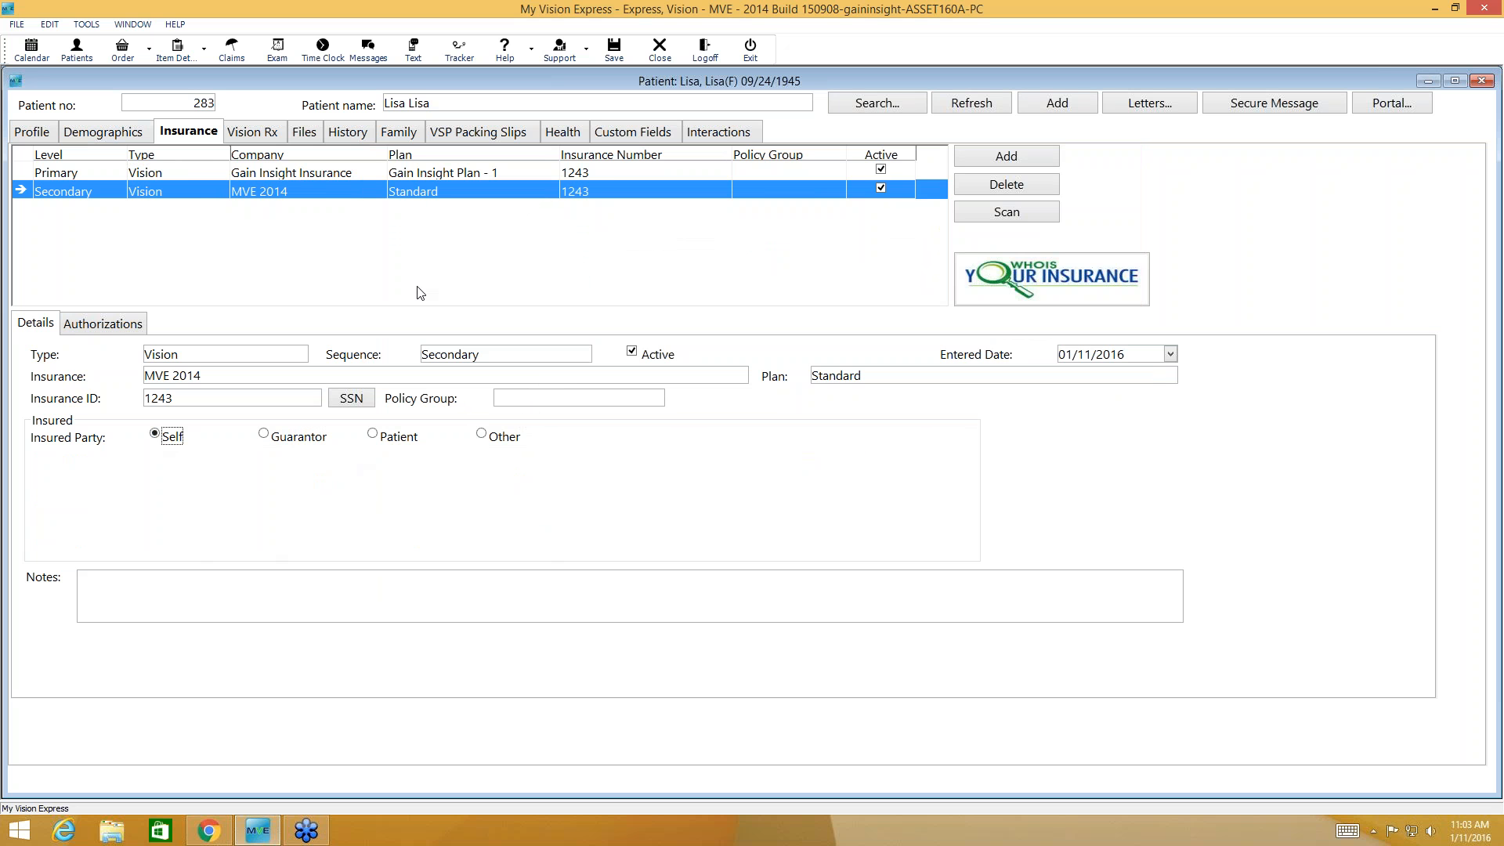
pyautogui.click(253, 135)
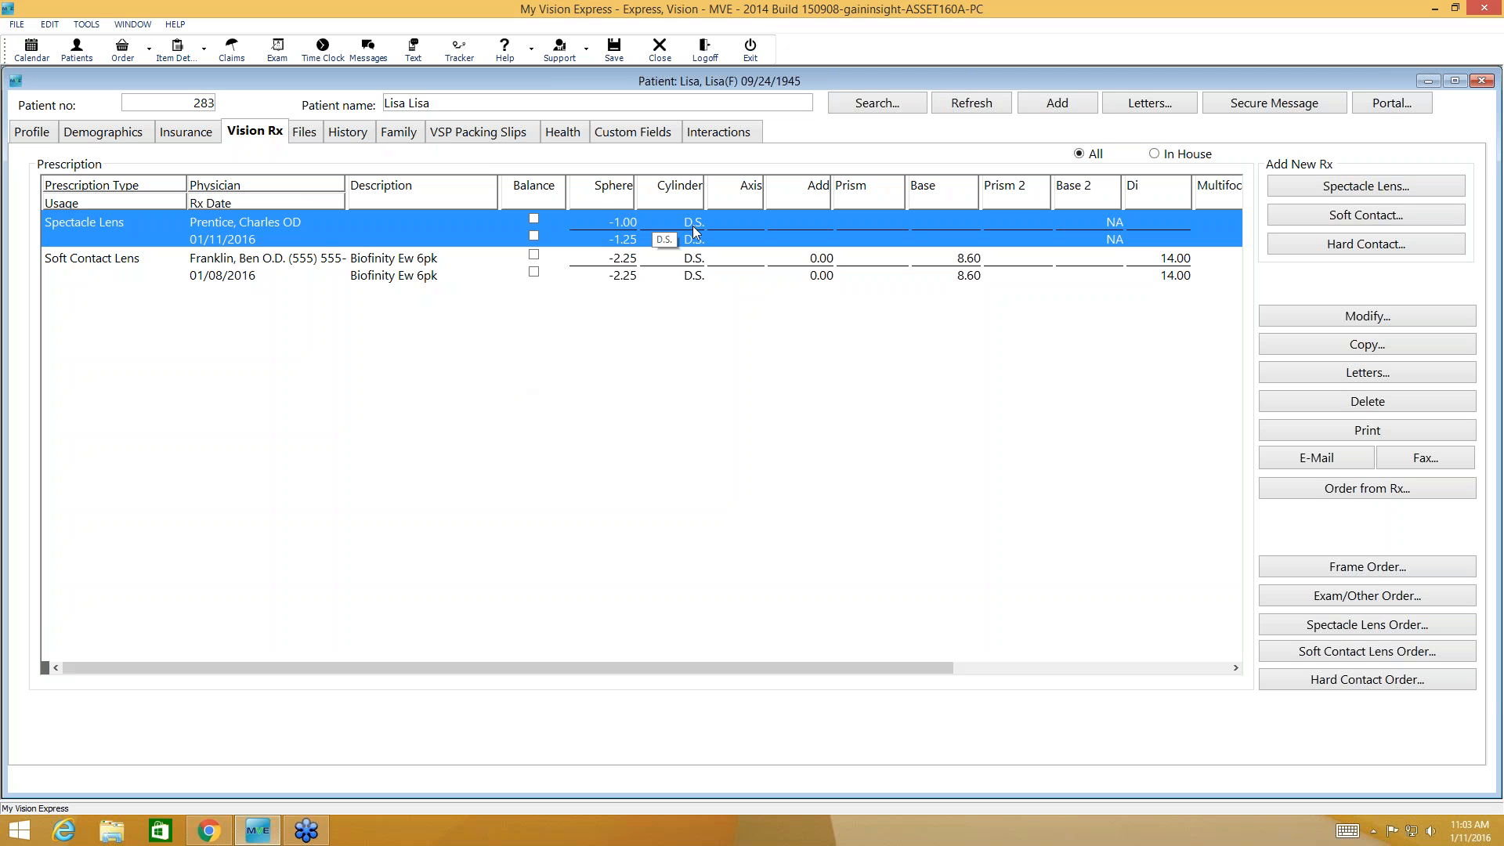
pyautogui.click(1344, 491)
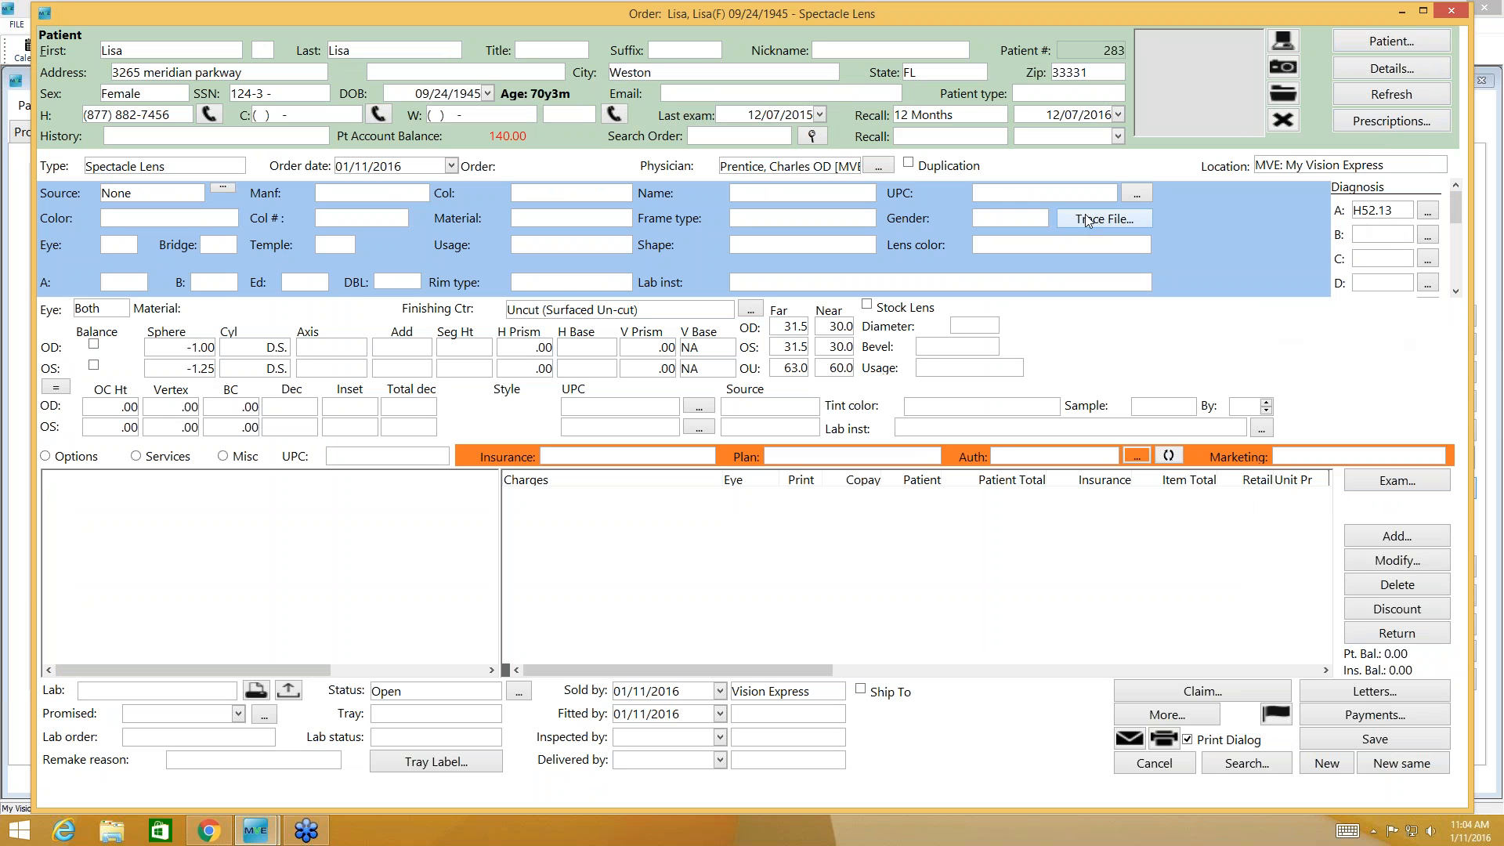
pyautogui.click(1137, 193)
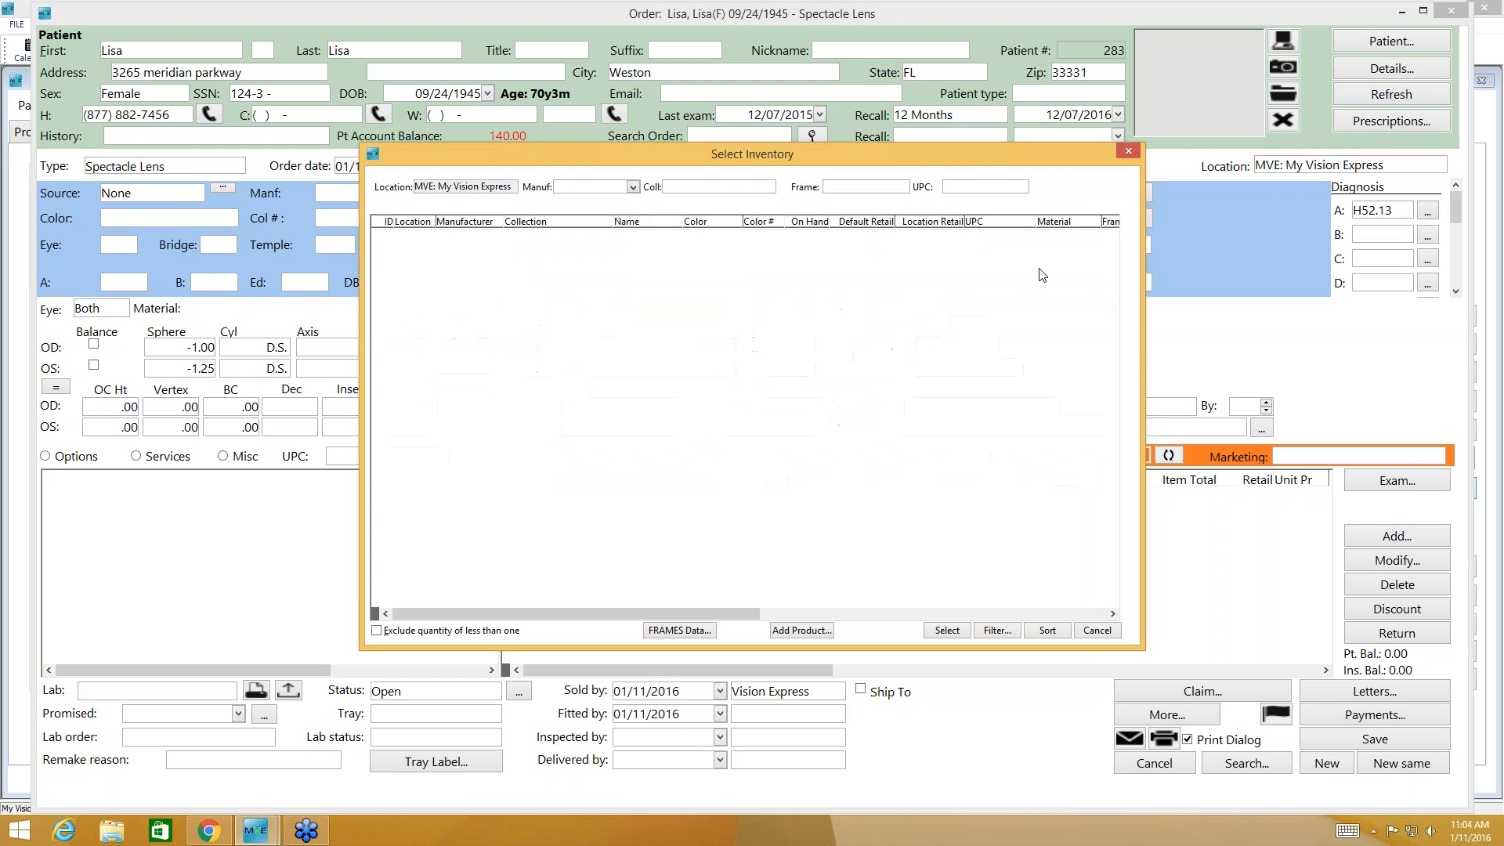
pyautogui.click(632, 188)
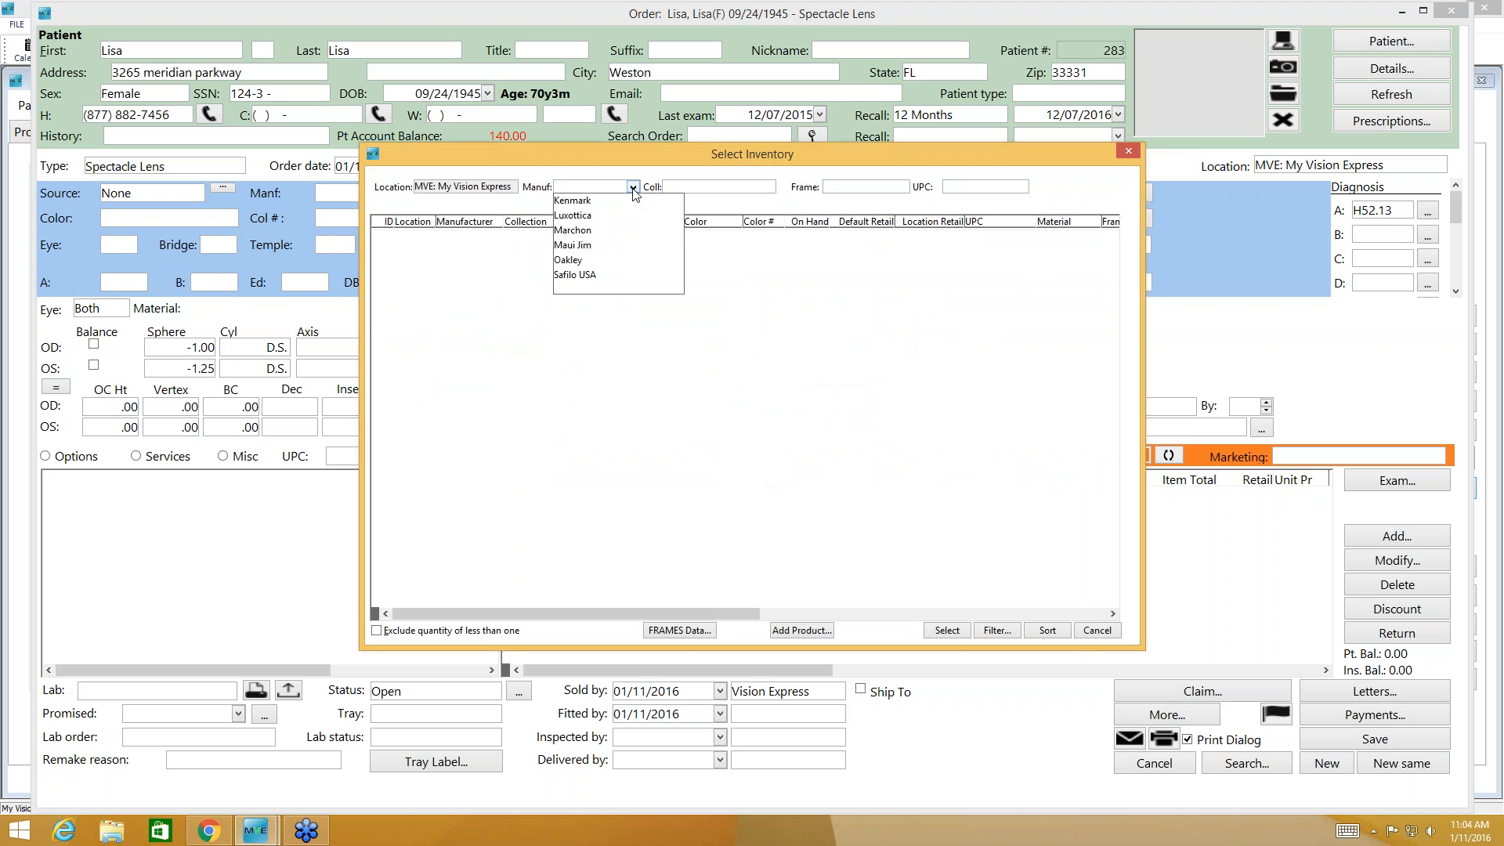
pyautogui.click(593, 230)
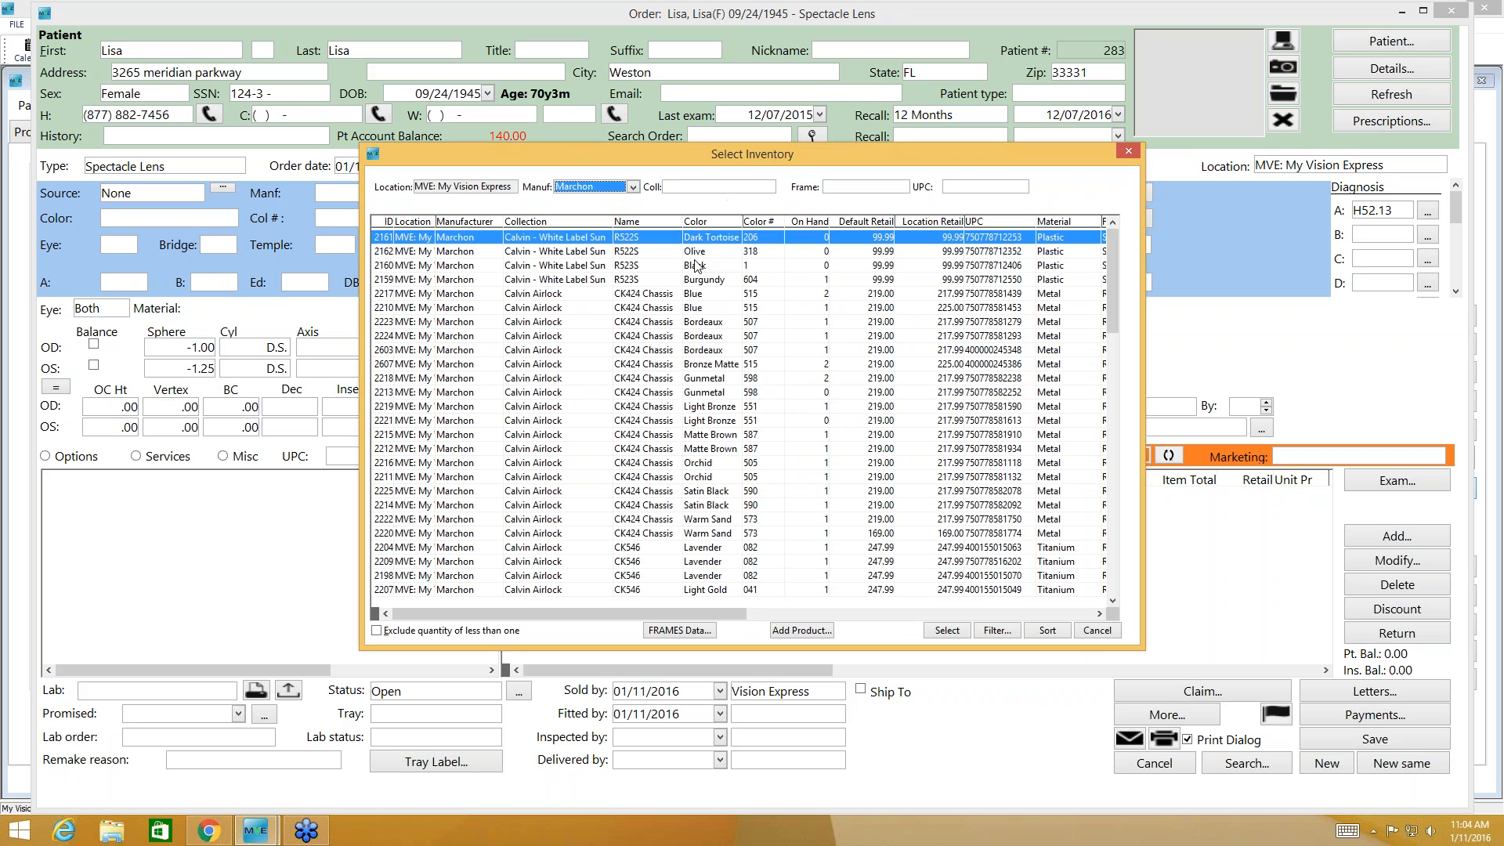
pyautogui.click(662, 282)
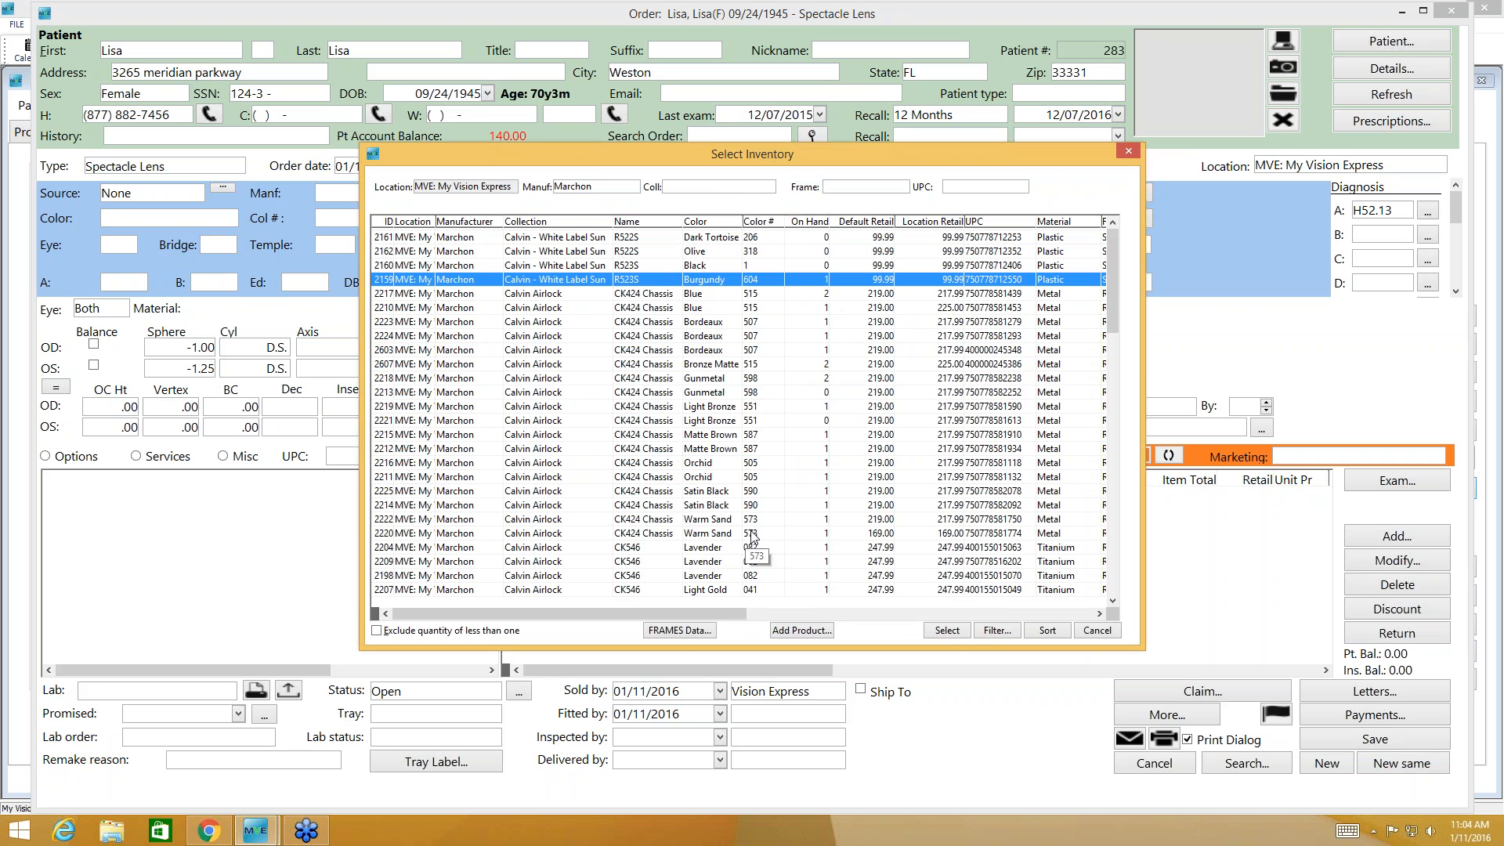
pyautogui.click(751, 505)
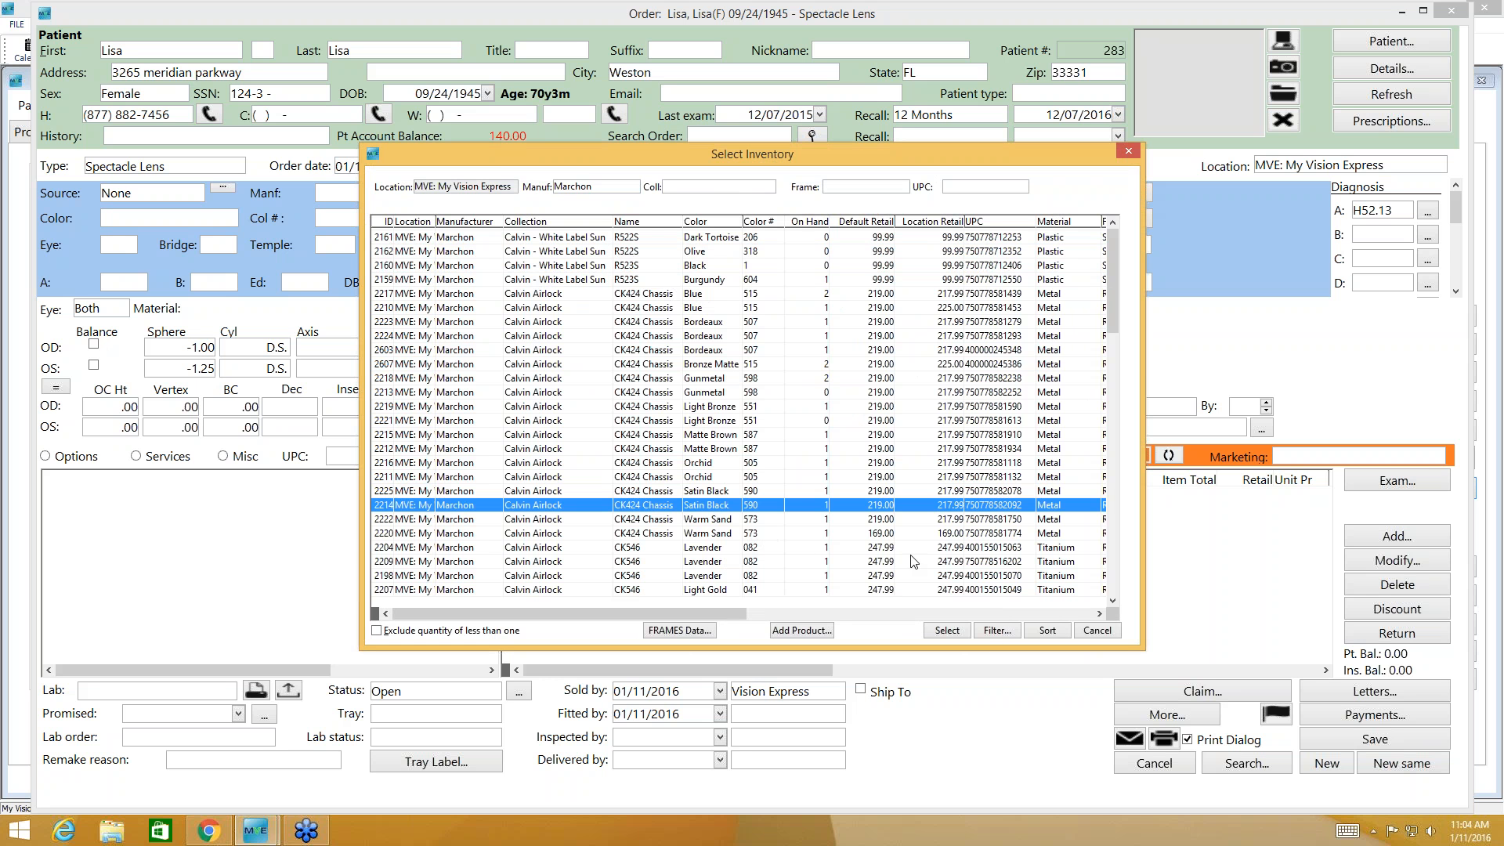
pyautogui.click(946, 630)
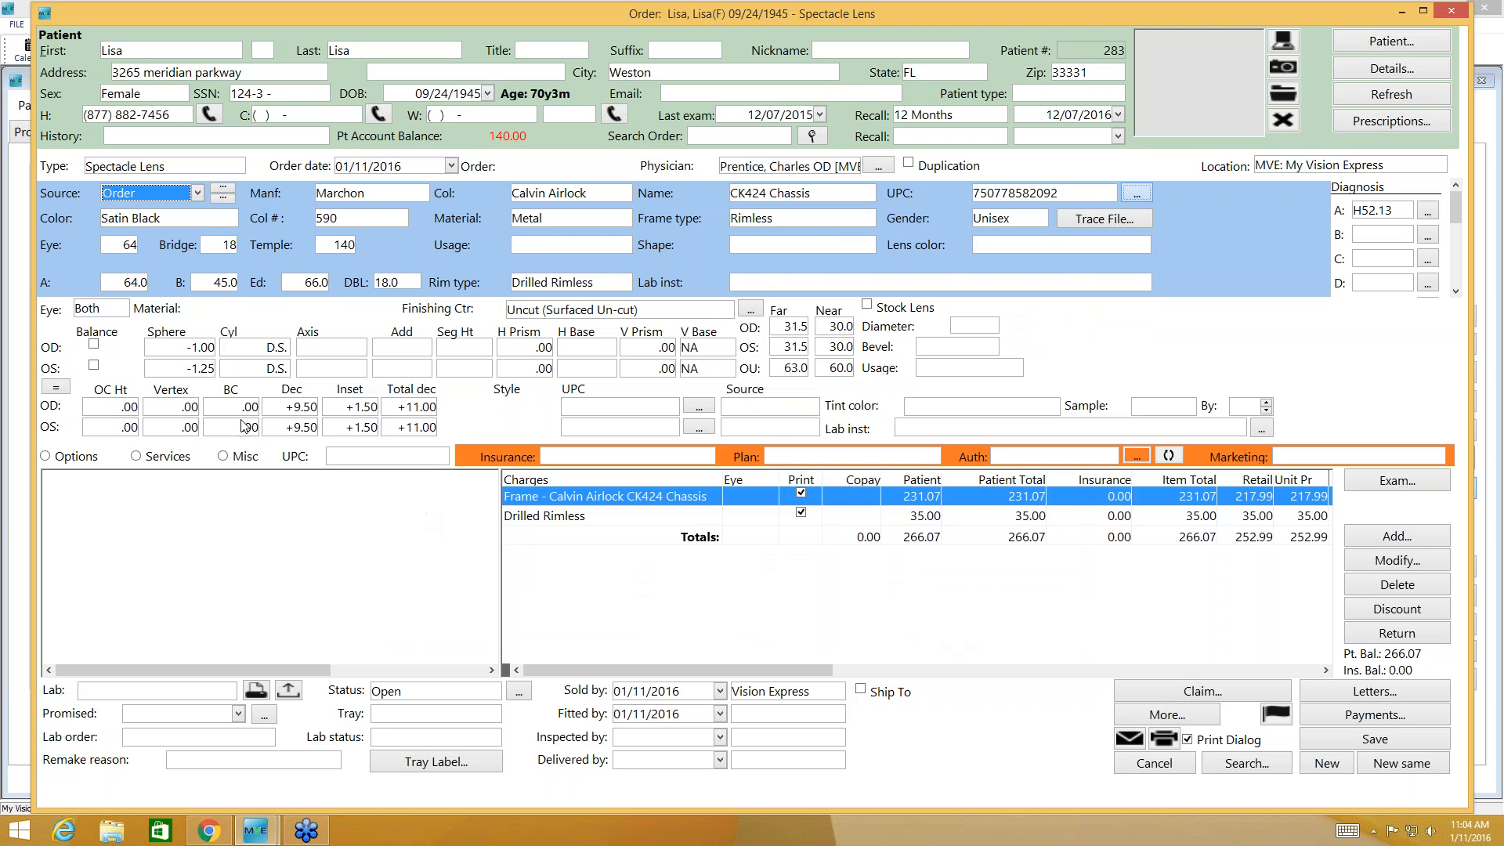
# - Keep the order's eye selection at Both and set the finishing center to Complete (Frame To-Come)
pyautogui.click(123, 310)
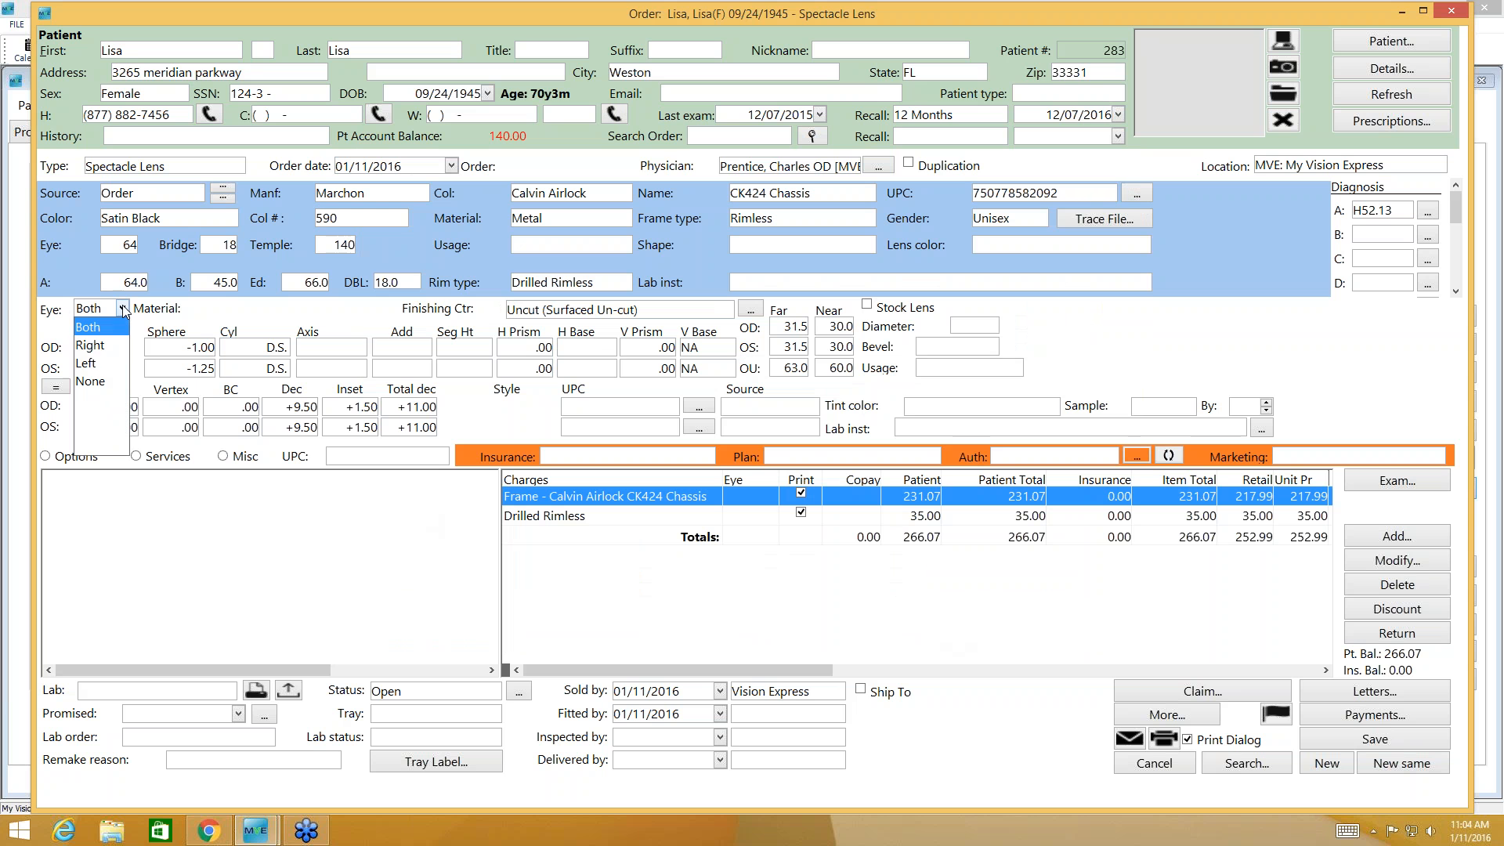
pyautogui.click(216, 316)
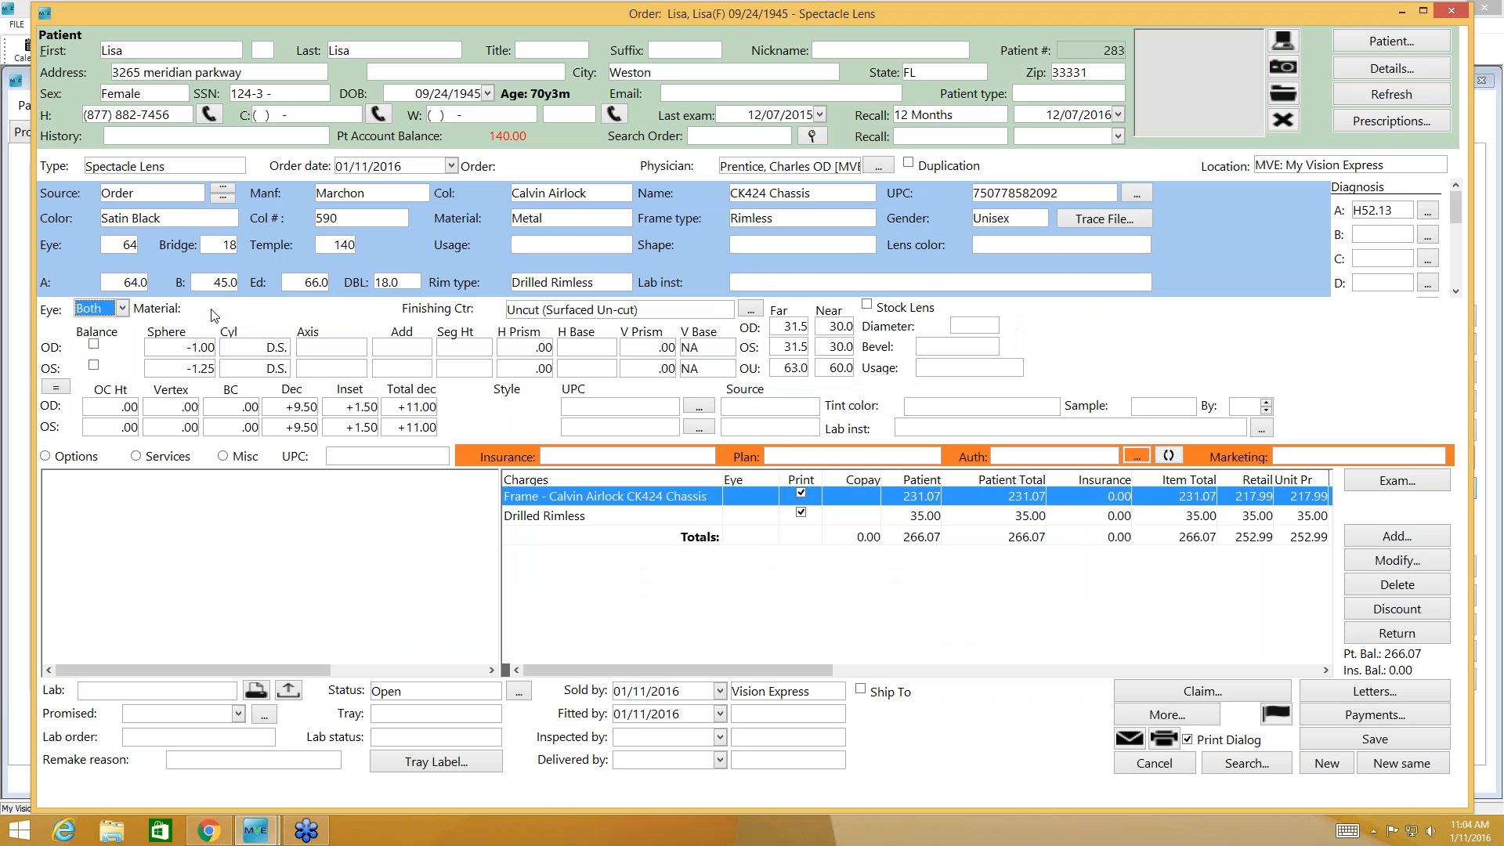
pyautogui.click(726, 311)
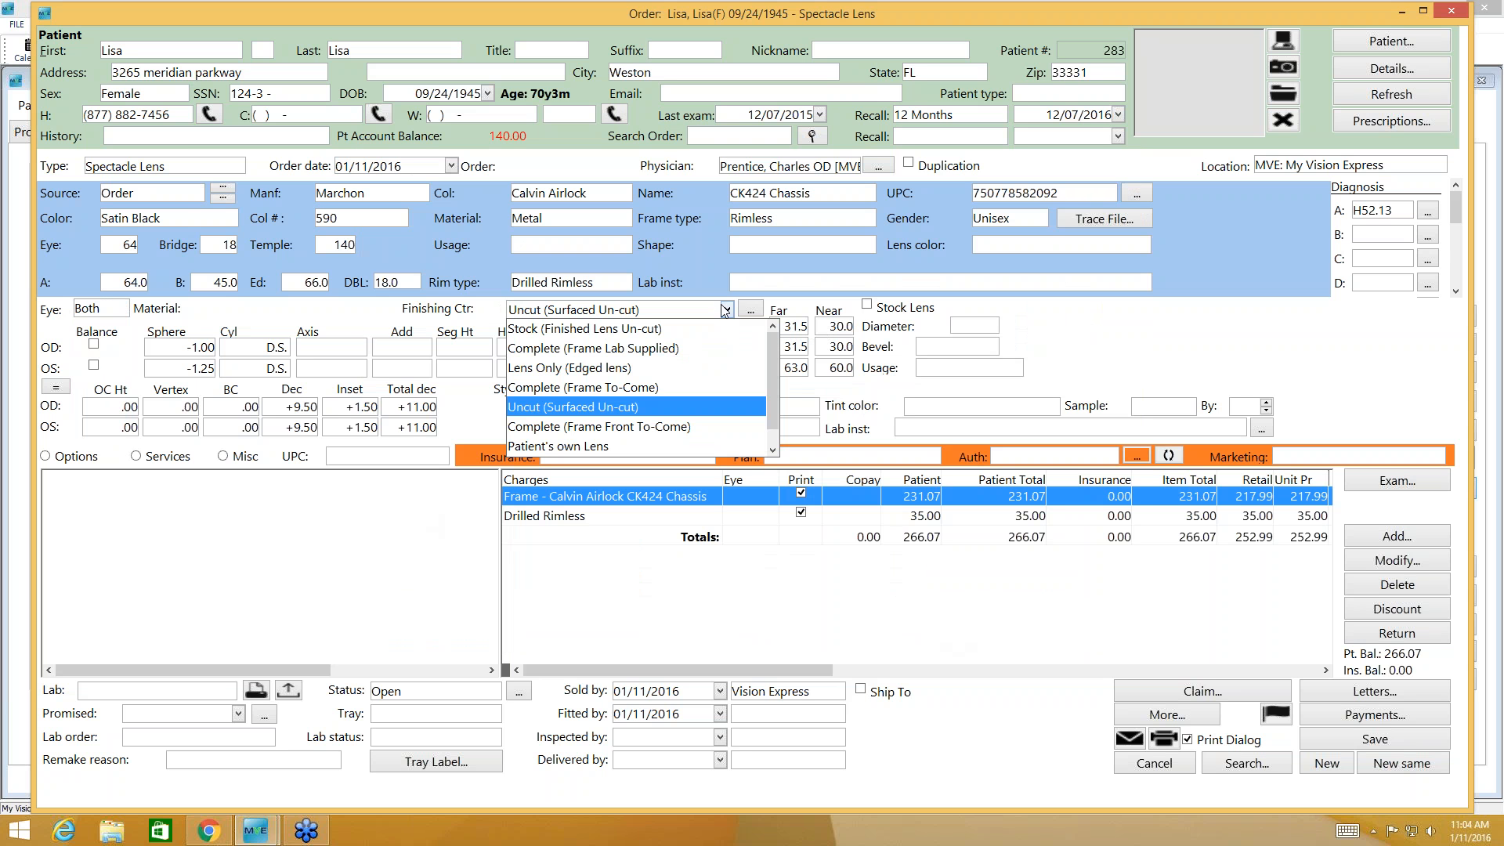
pyautogui.click(608, 388)
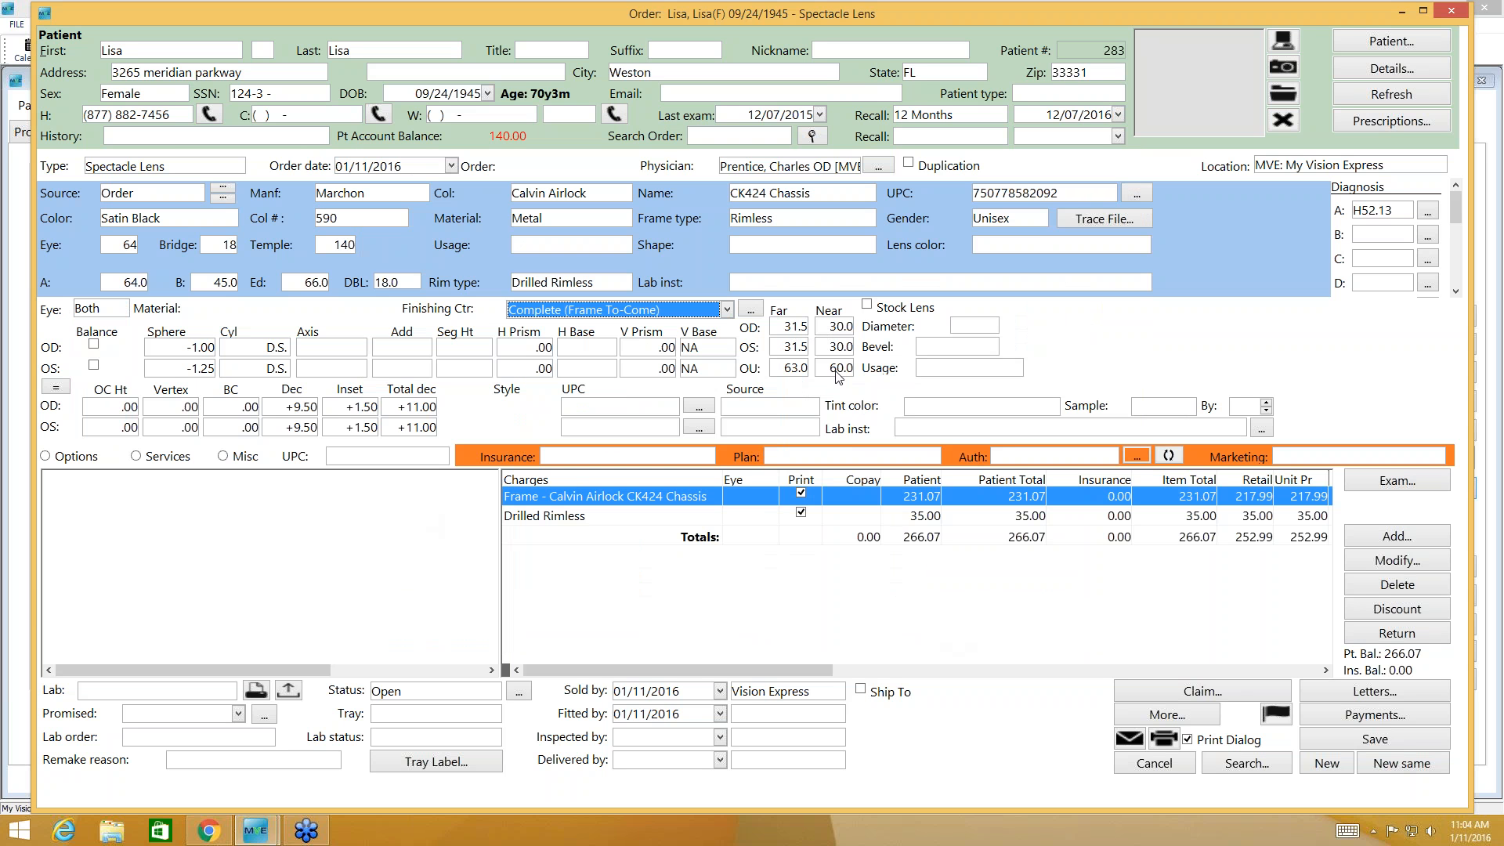
# - Open the lens selection for the right eye (OD) and filter the lenses by the Single Vision style
pyautogui.click(699, 410)
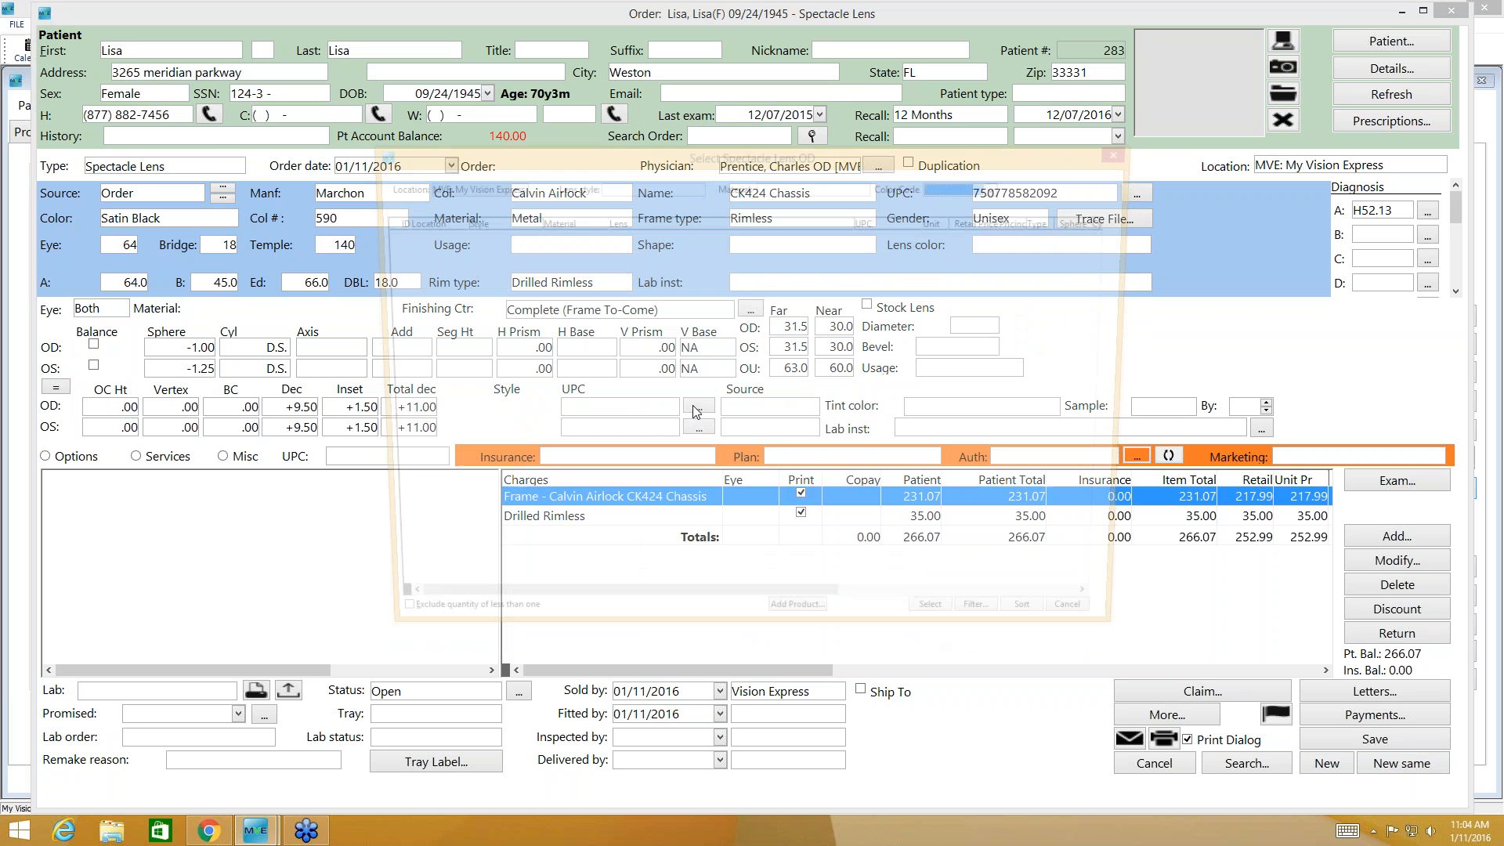
pyautogui.click(676, 192)
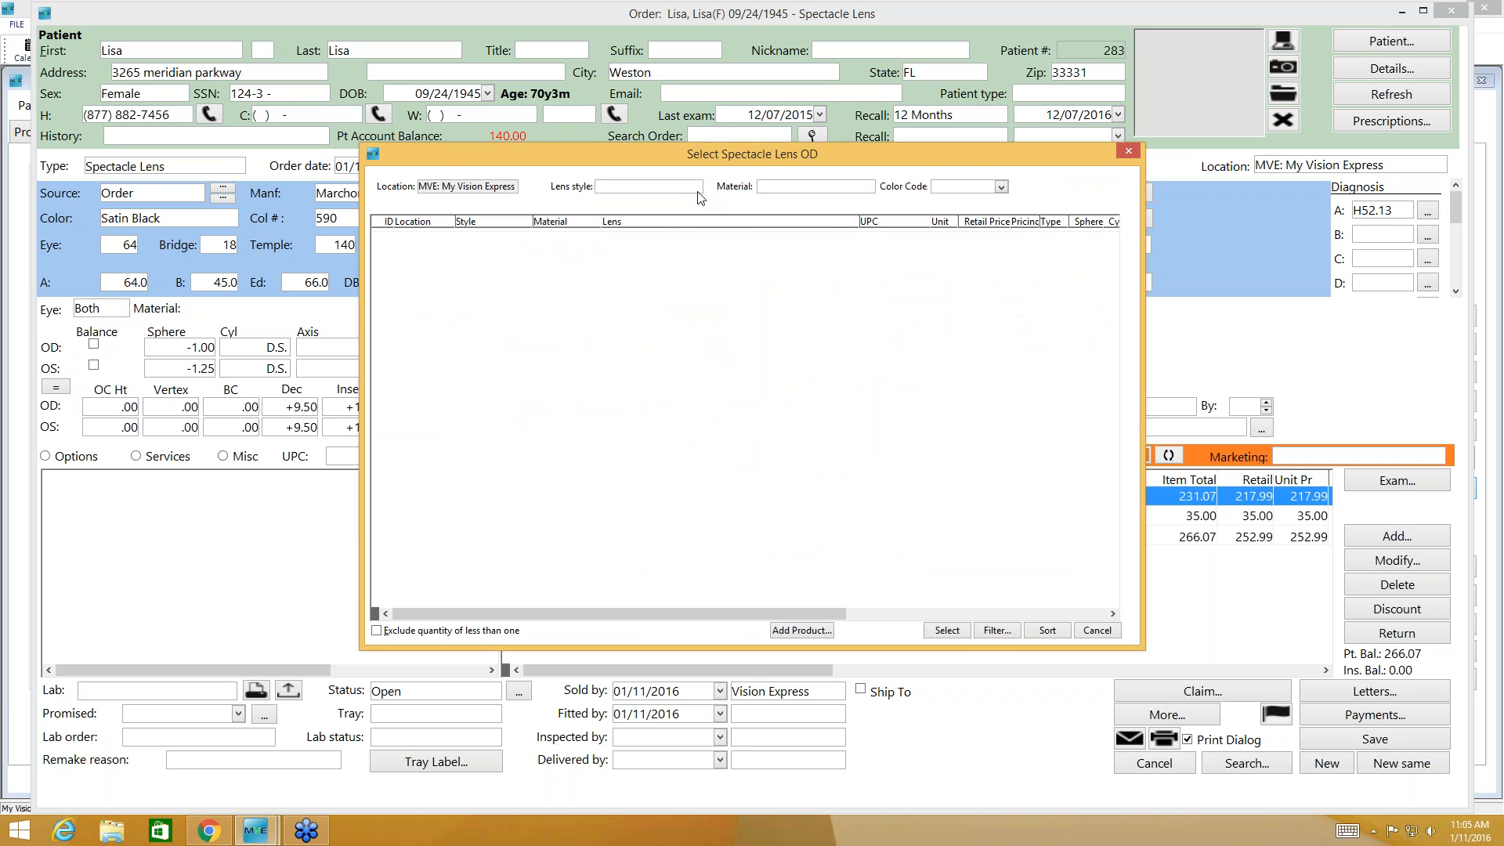
pyautogui.click(701, 193)
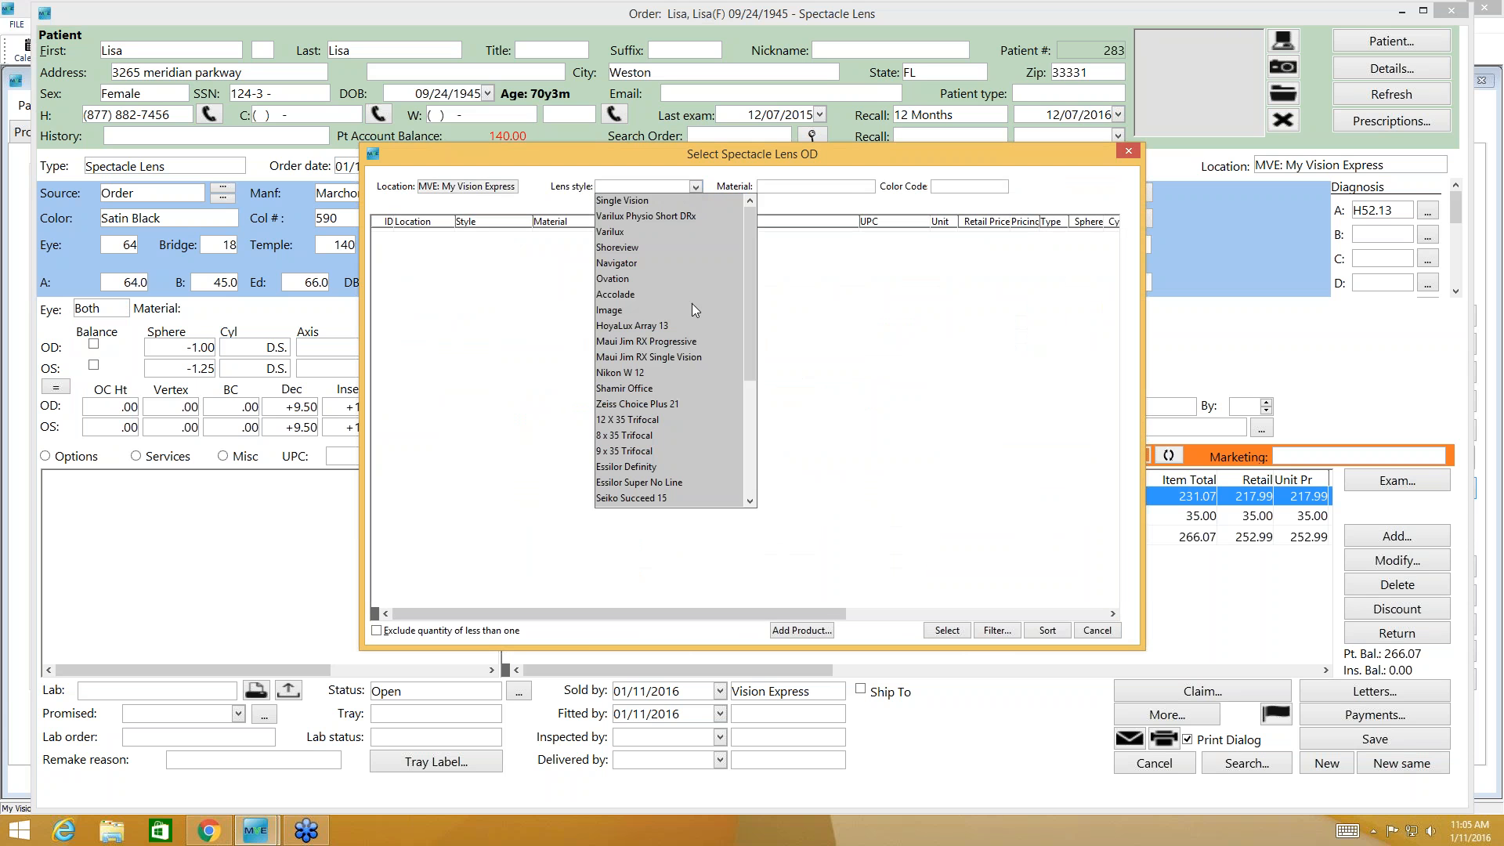
pyautogui.click(749, 503)
pyautogui.click(750, 503)
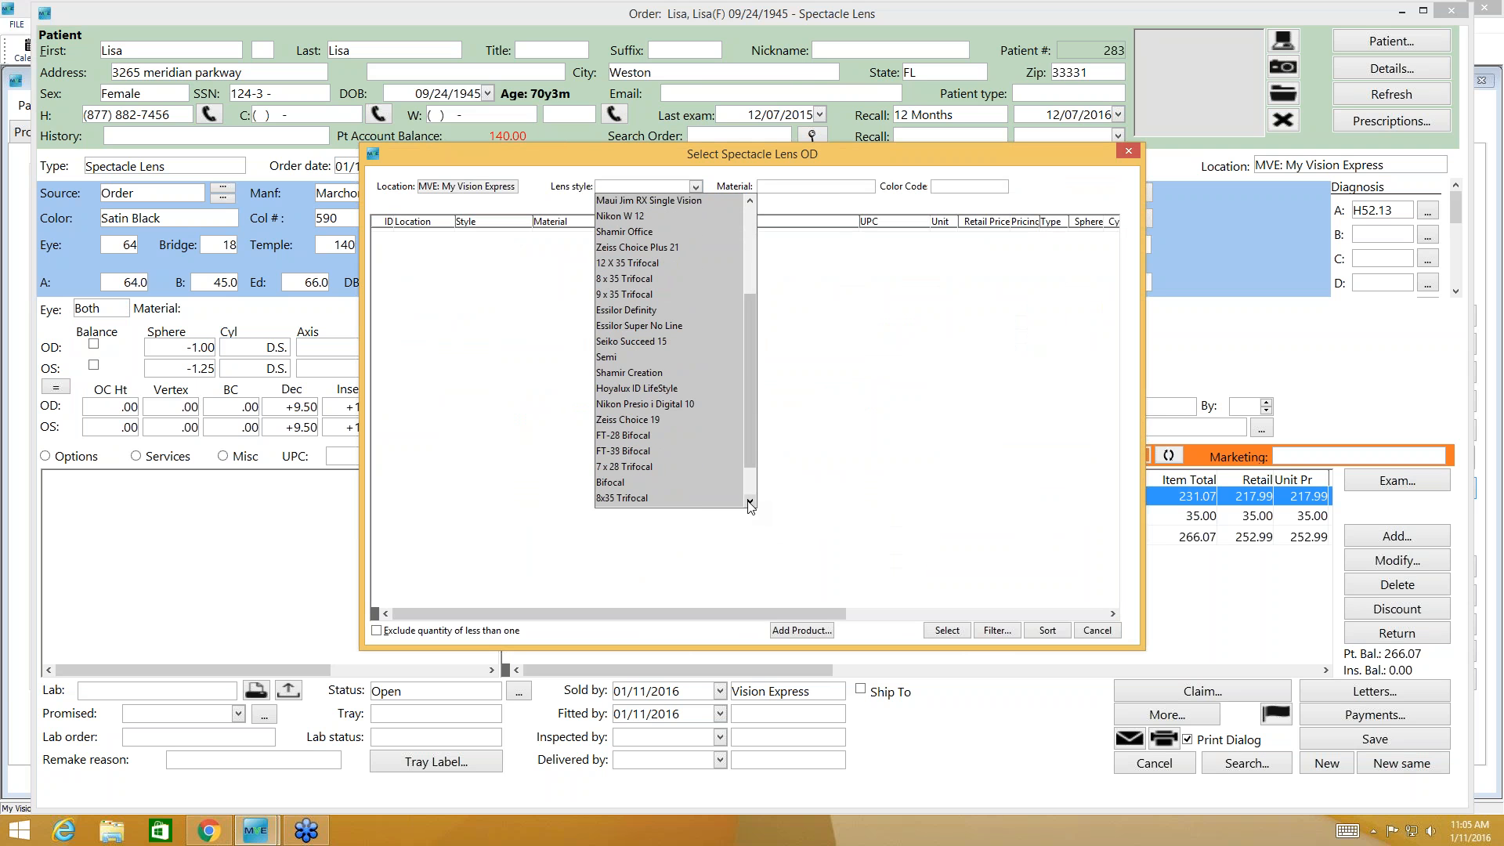
pyautogui.click(749, 502)
pyautogui.click(749, 503)
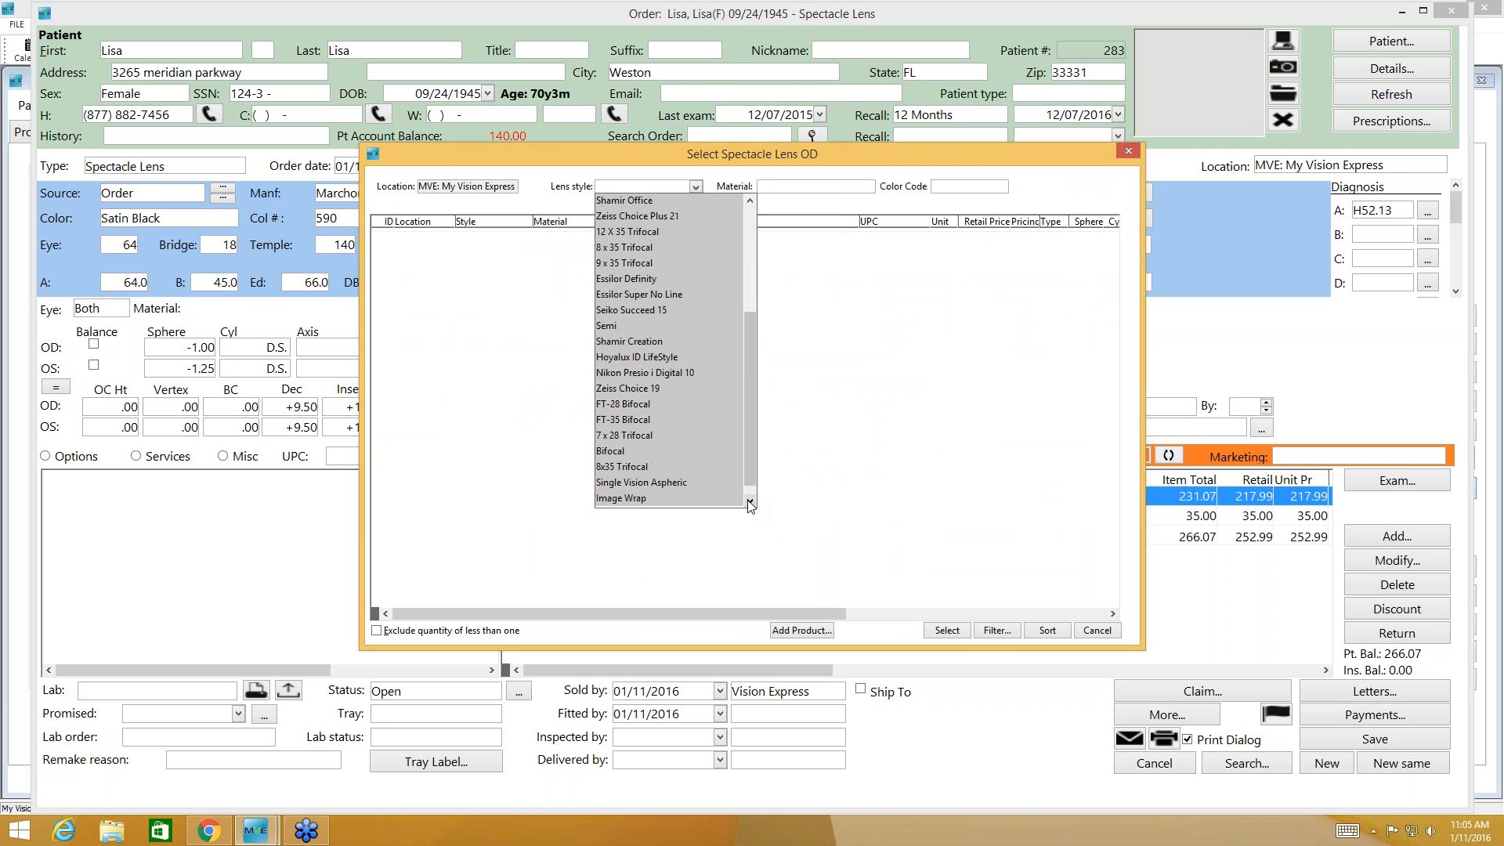
pyautogui.click(749, 503)
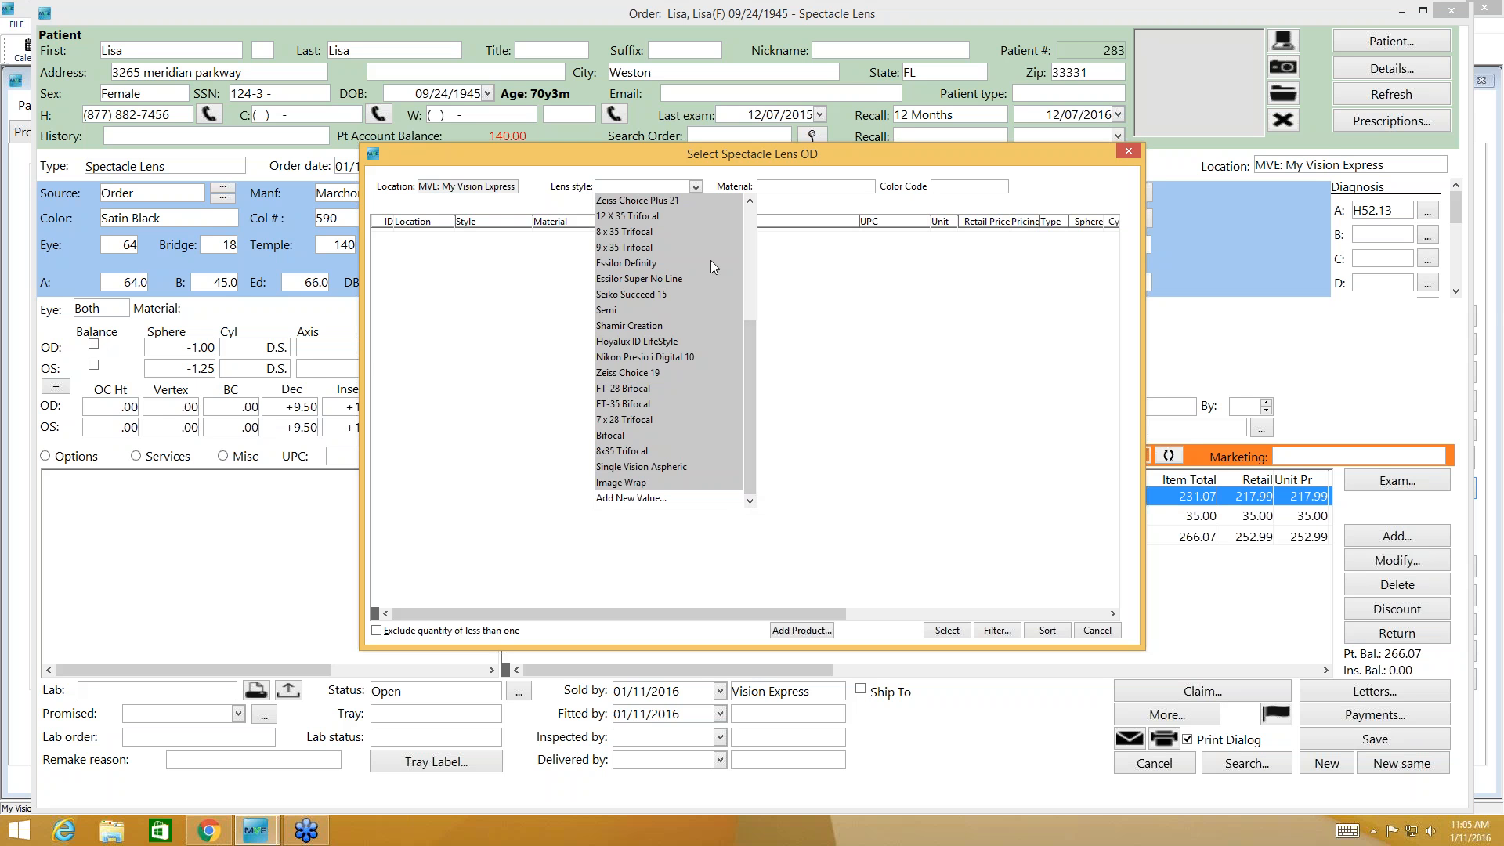
pyautogui.click(750, 202)
pyautogui.click(750, 202)
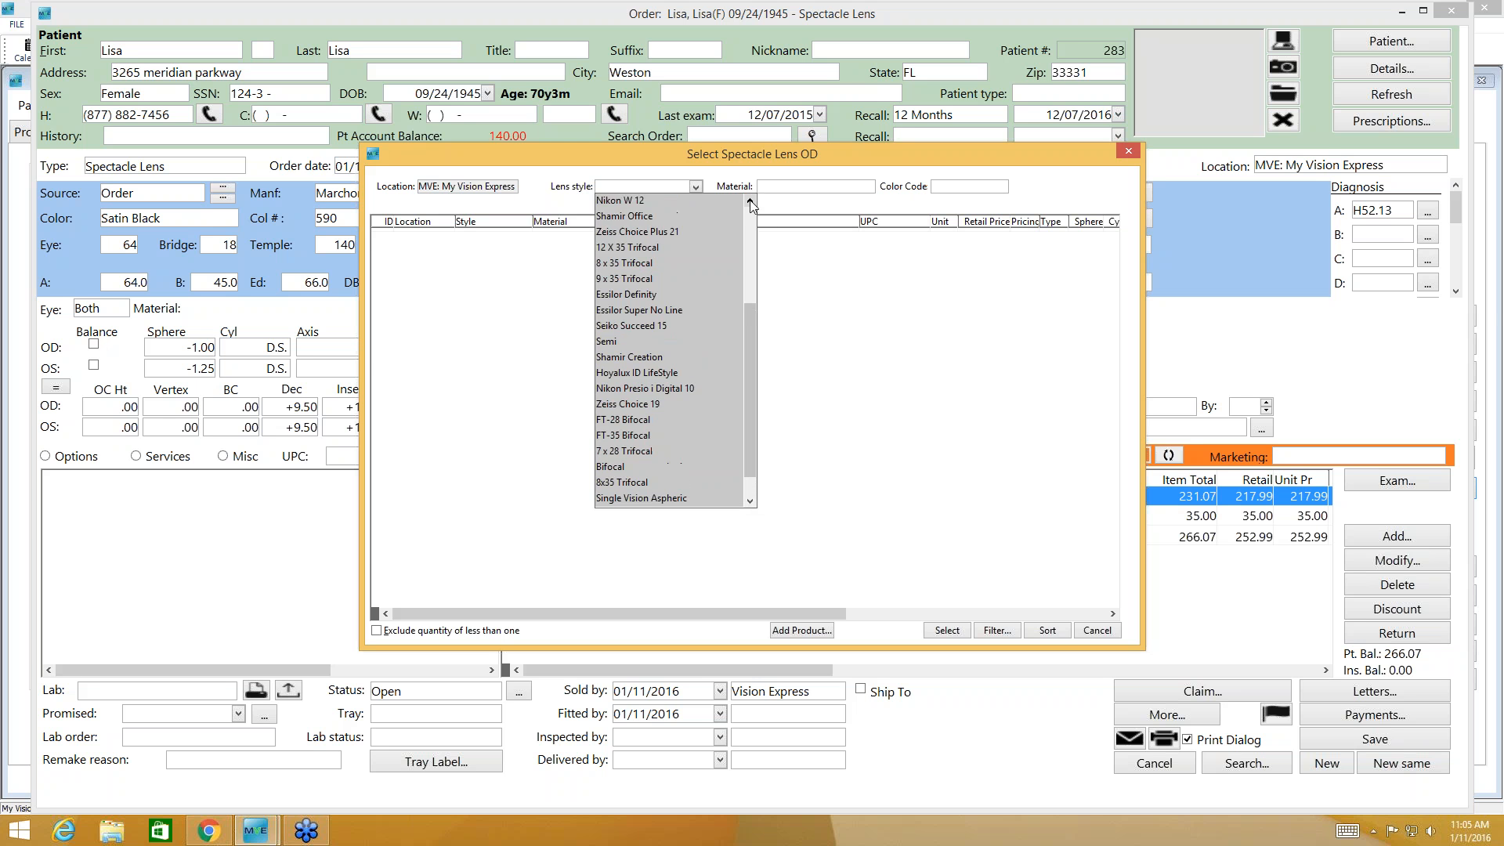
pyautogui.doubleClick(750, 202)
pyautogui.click(750, 201)
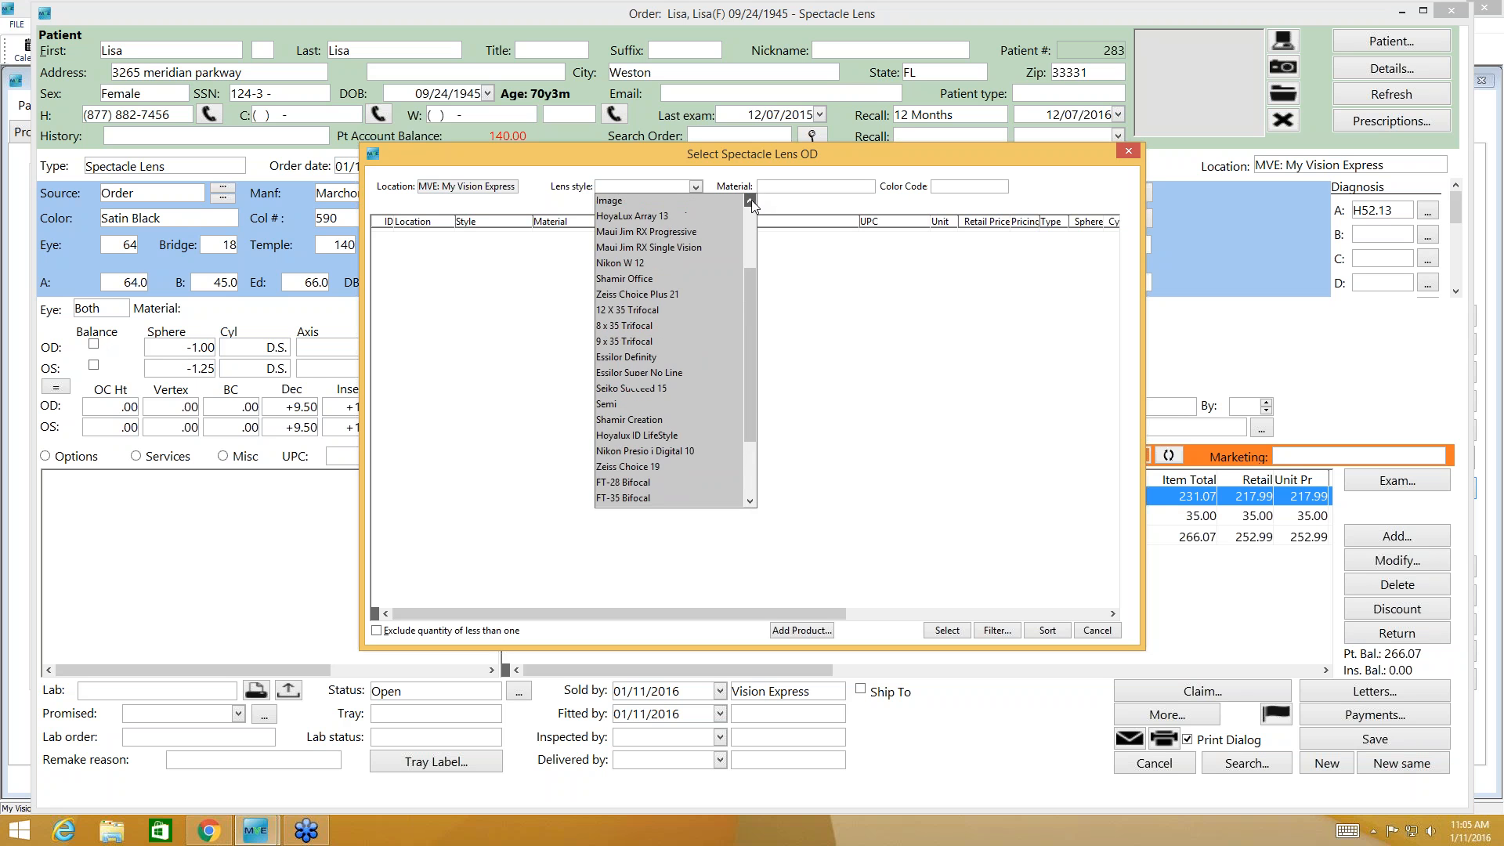
pyautogui.click(618, 202)
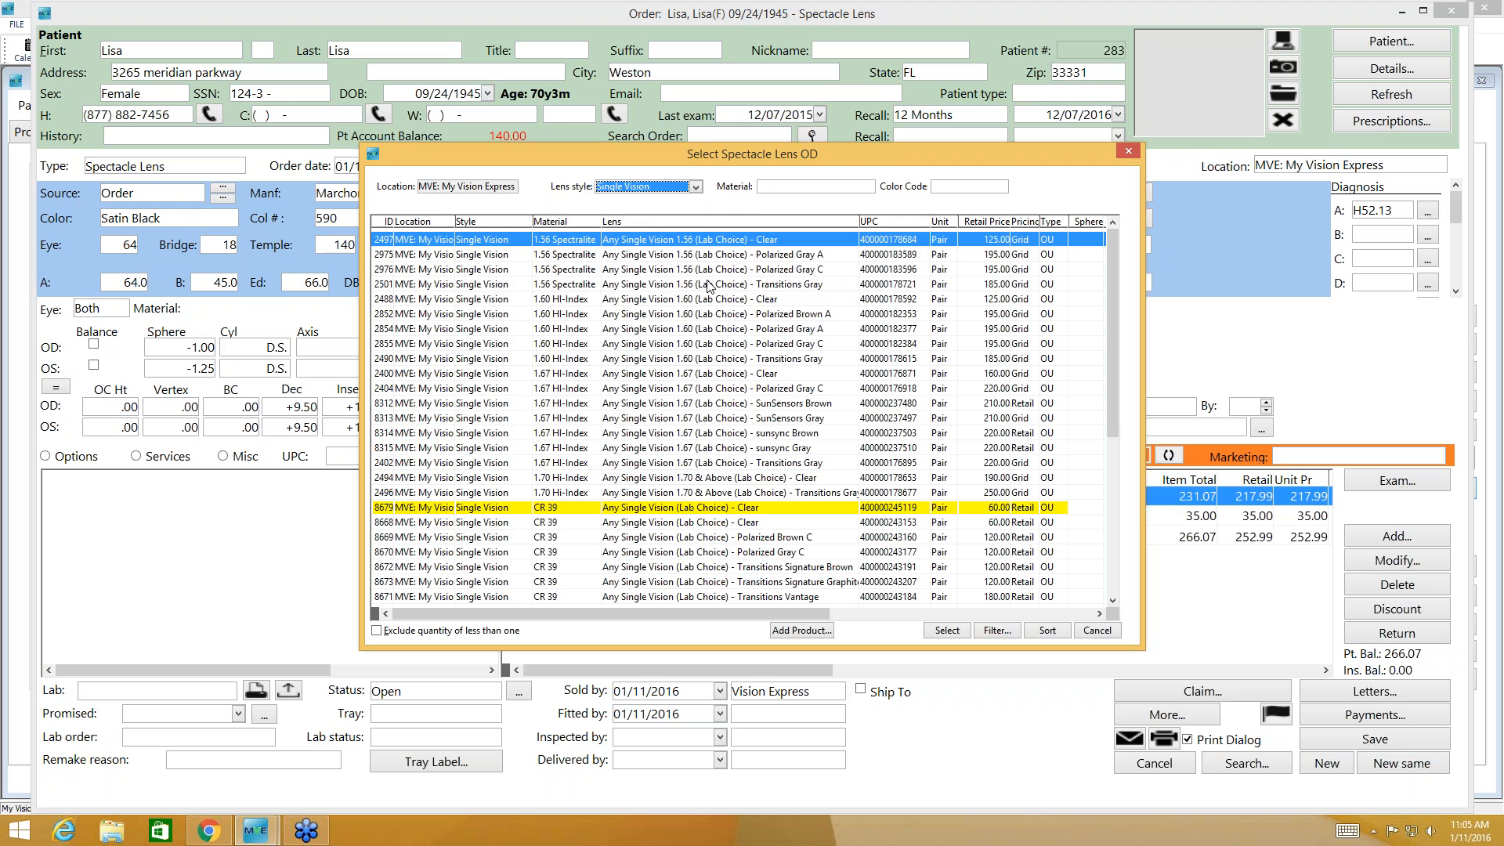
pyautogui.click(799, 193)
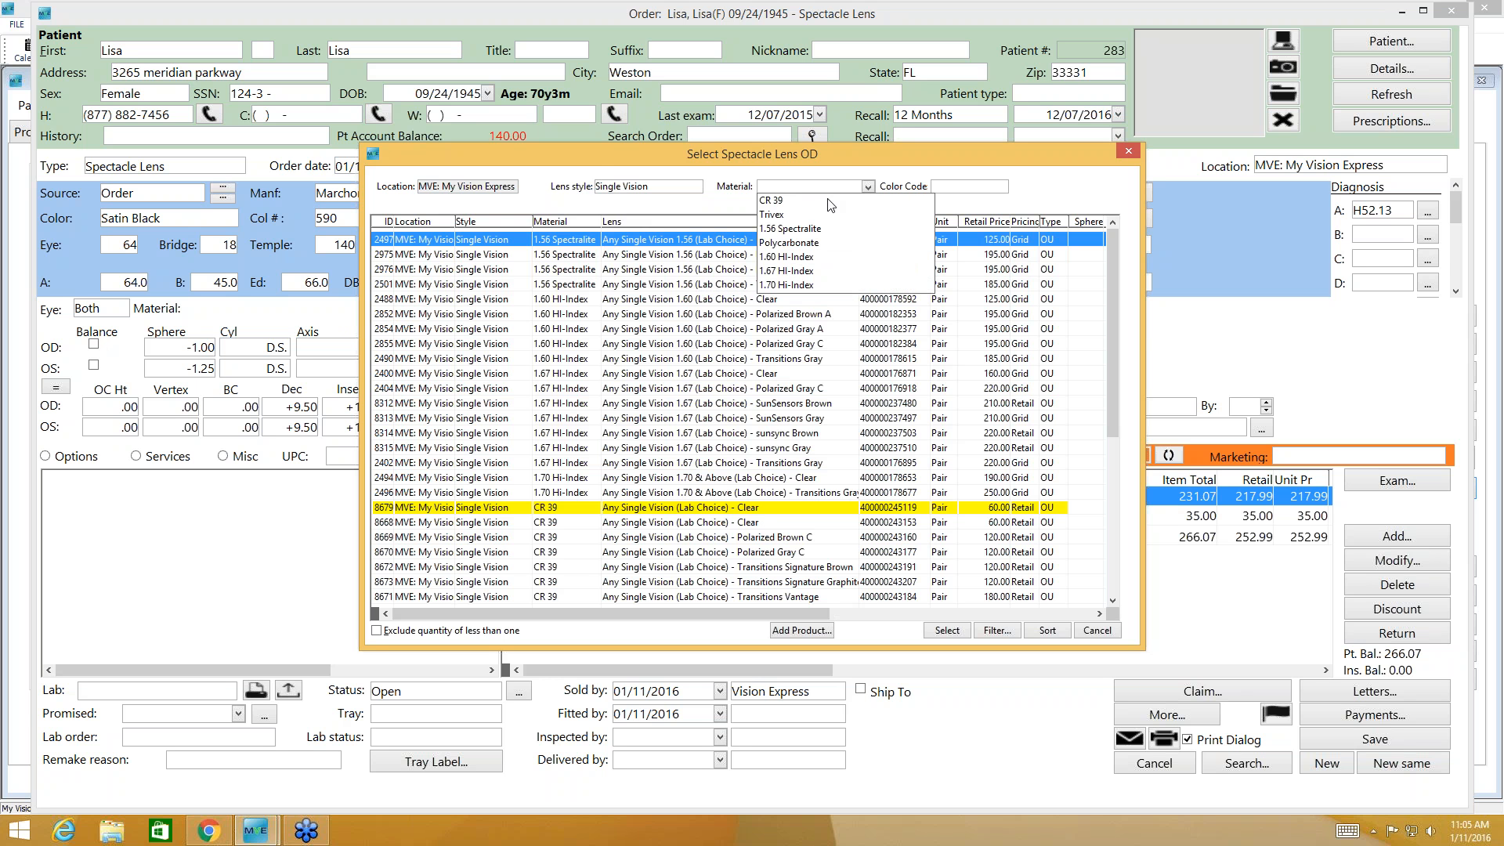
pyautogui.click(820, 243)
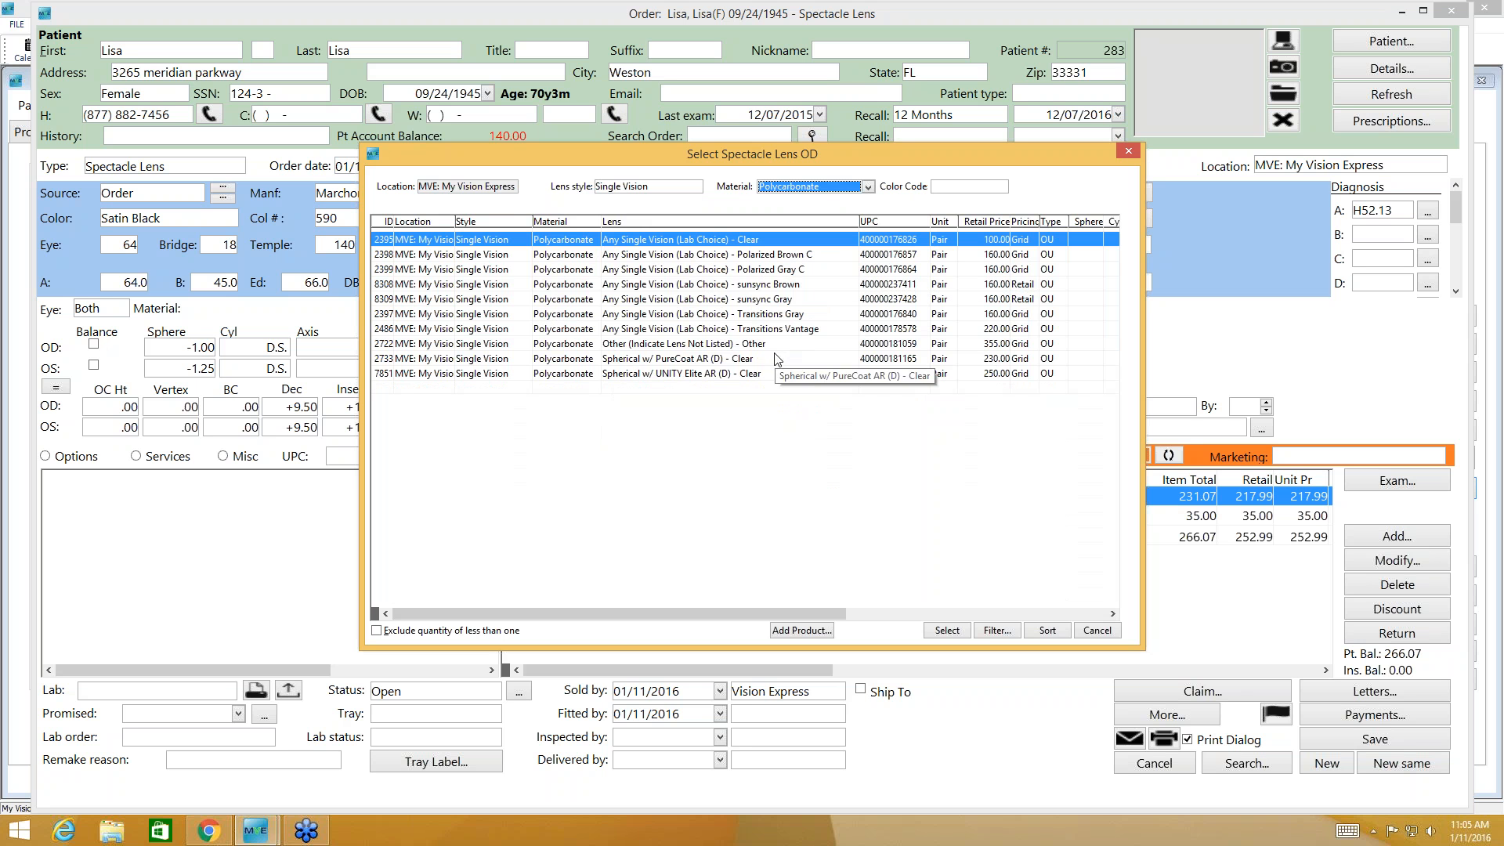
pyautogui.click(989, 633)
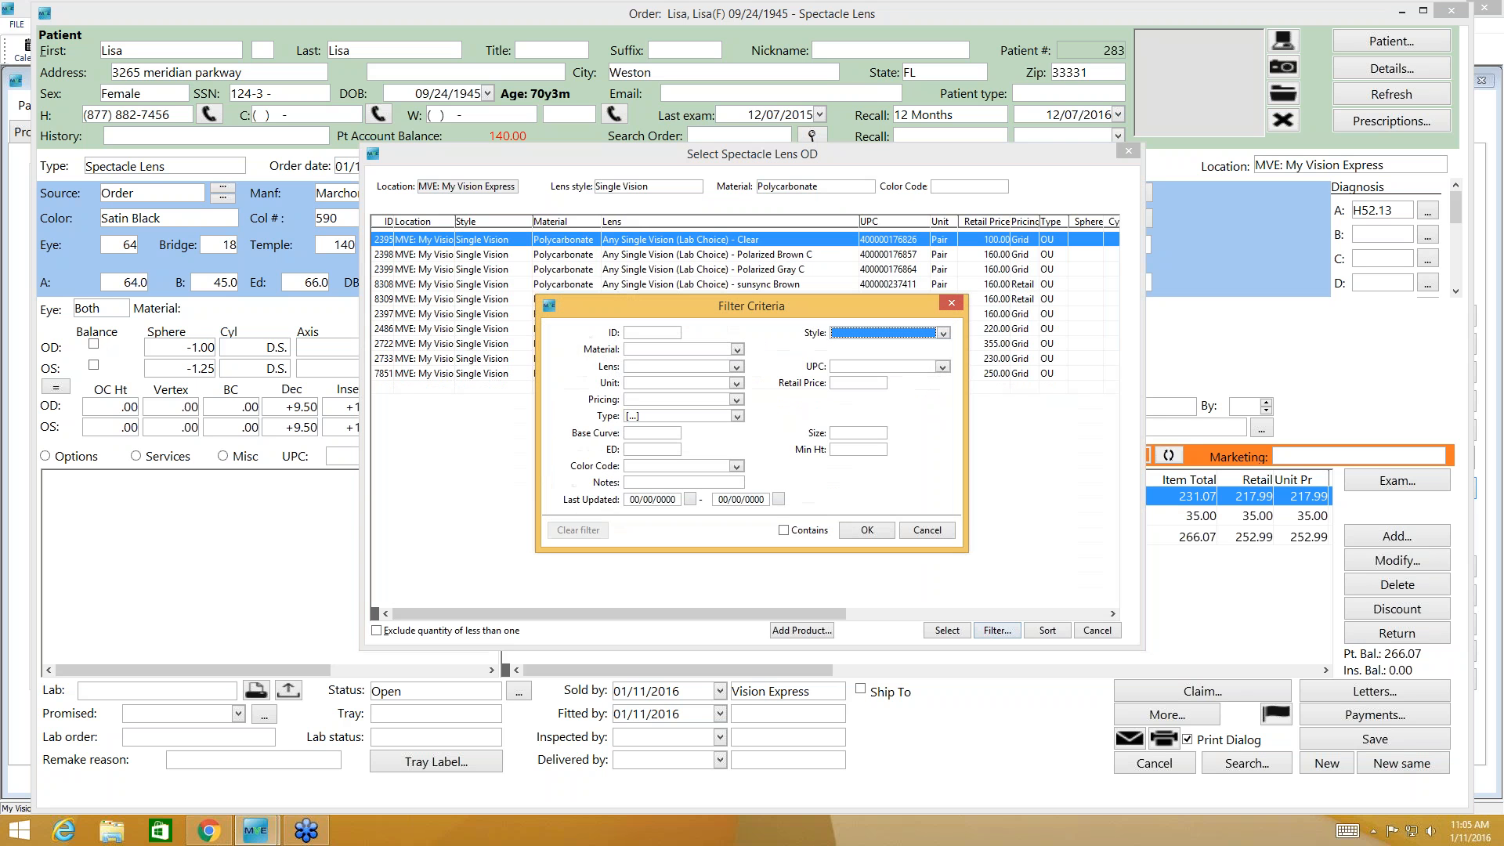
pyautogui.click(938, 537)
pyautogui.doubleClick(800, 242)
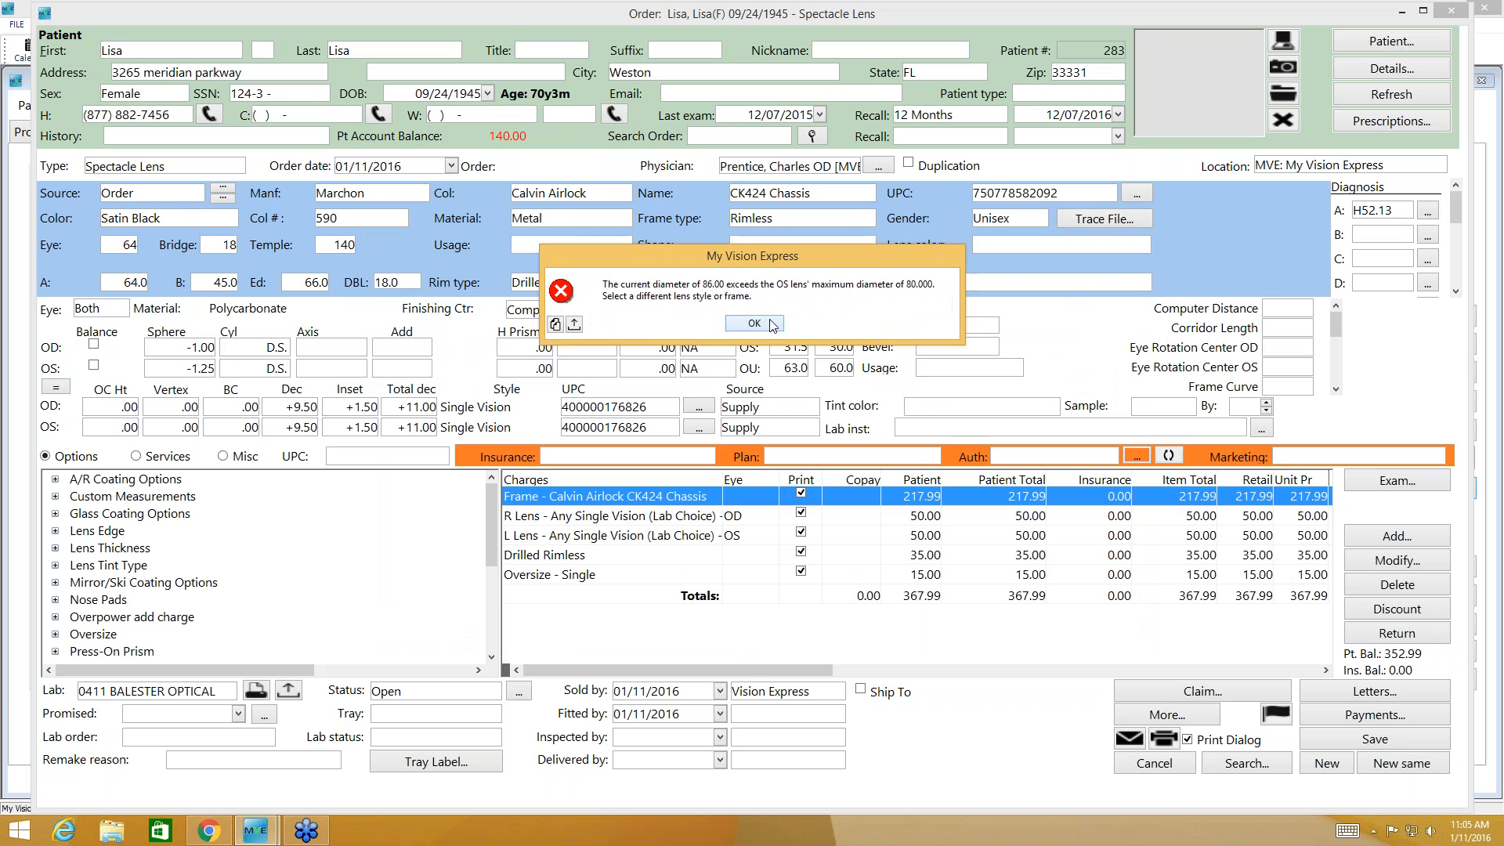
pyautogui.click(756, 325)
pyautogui.click(754, 325)
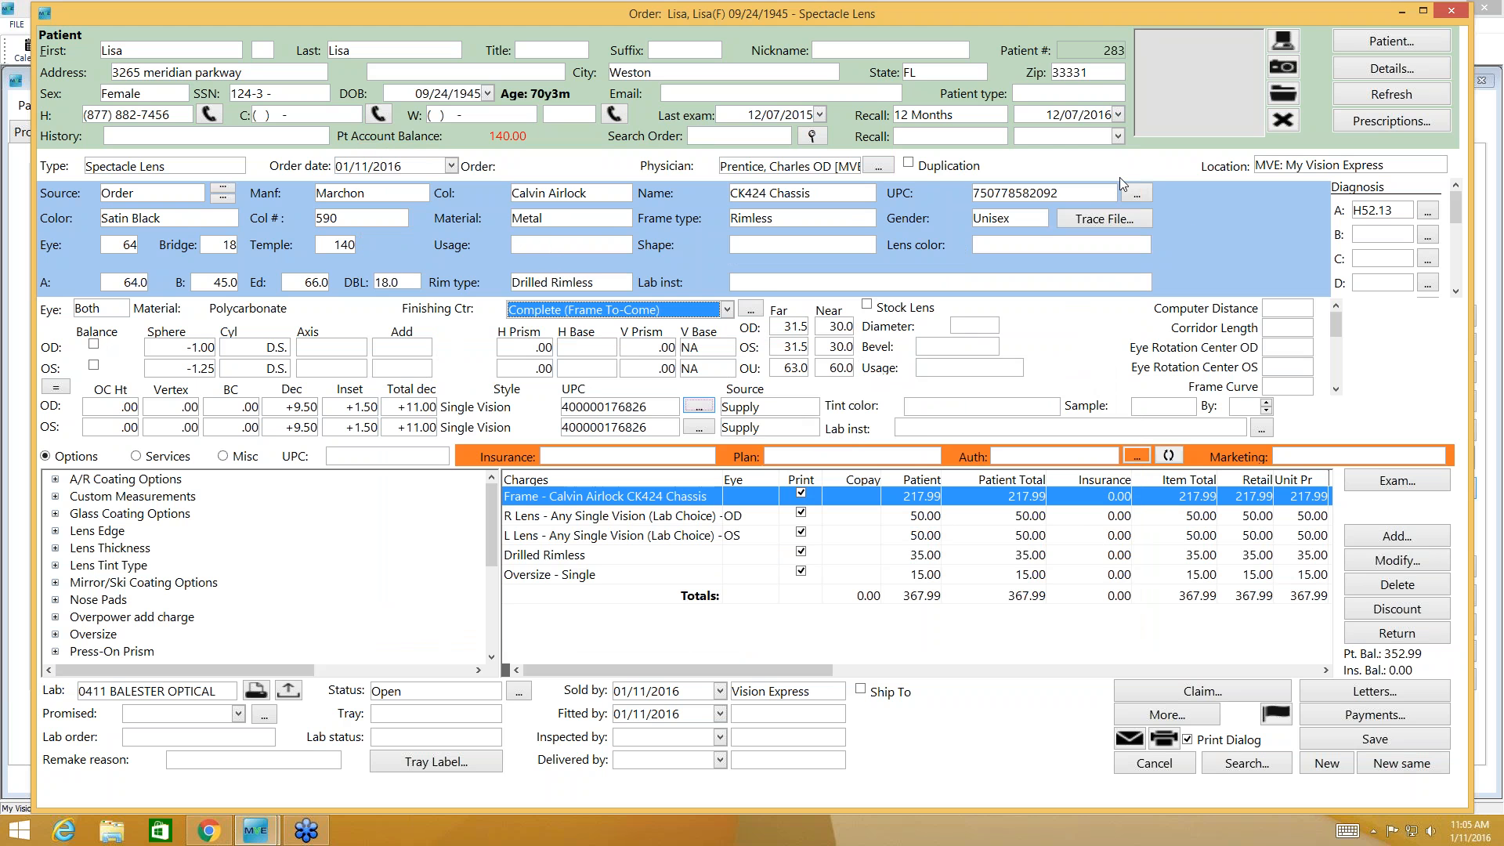
pyautogui.click(1138, 193)
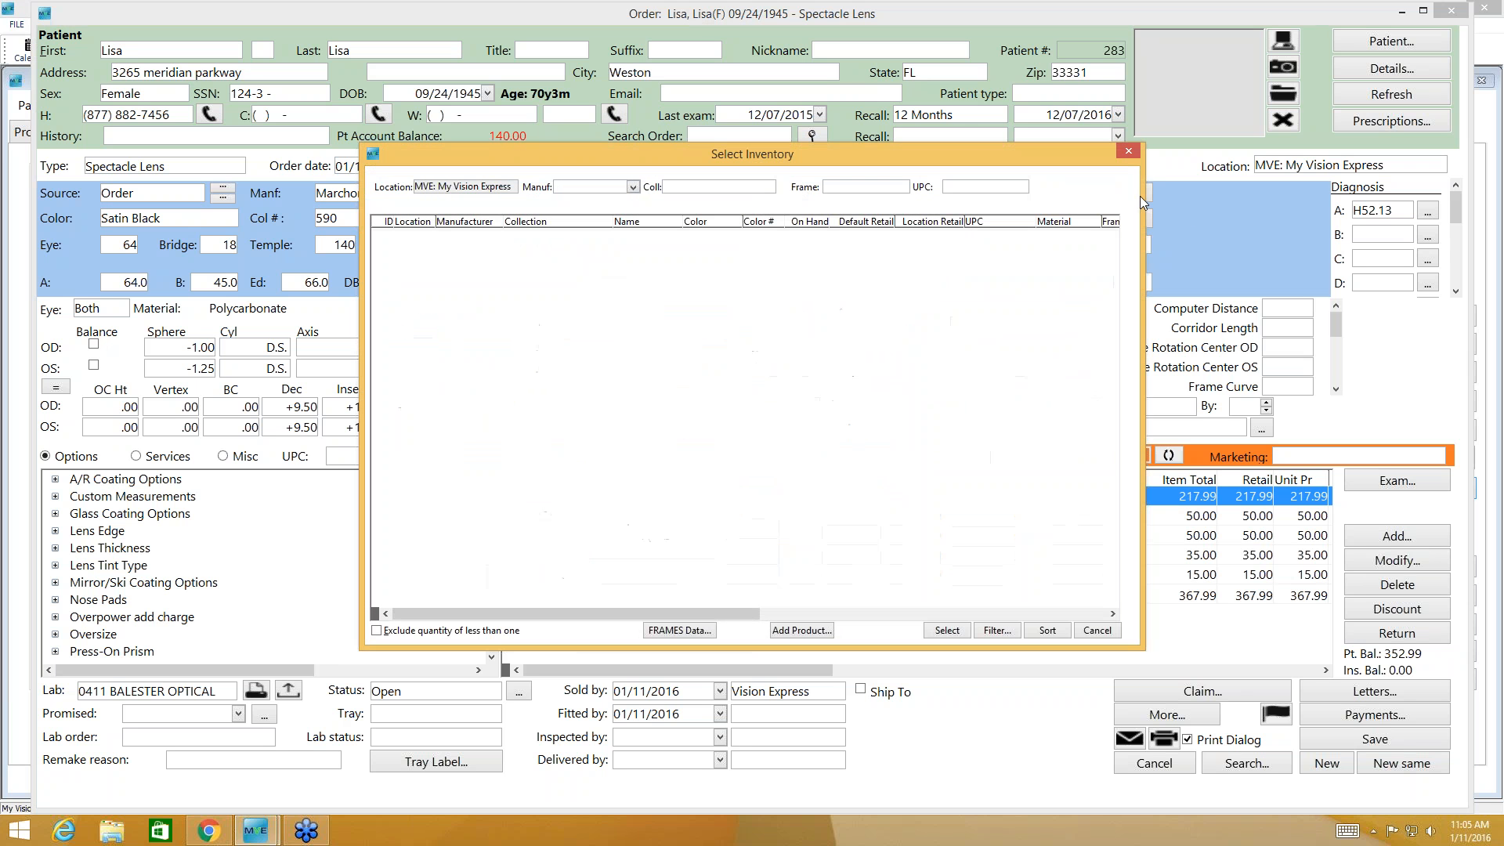
pyautogui.click(635, 187)
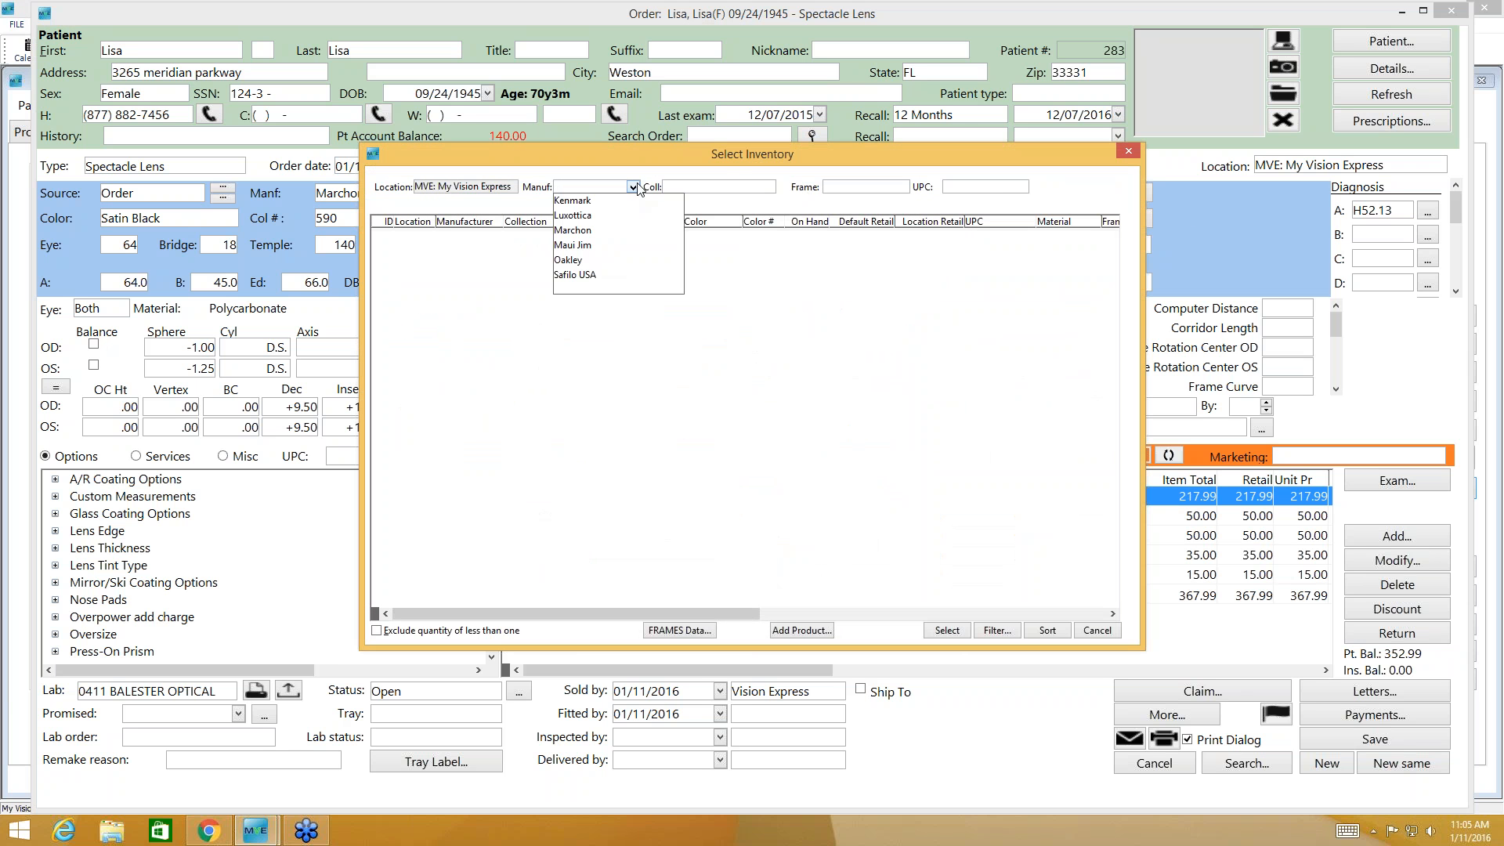
pyautogui.click(580, 215)
pyautogui.click(720, 323)
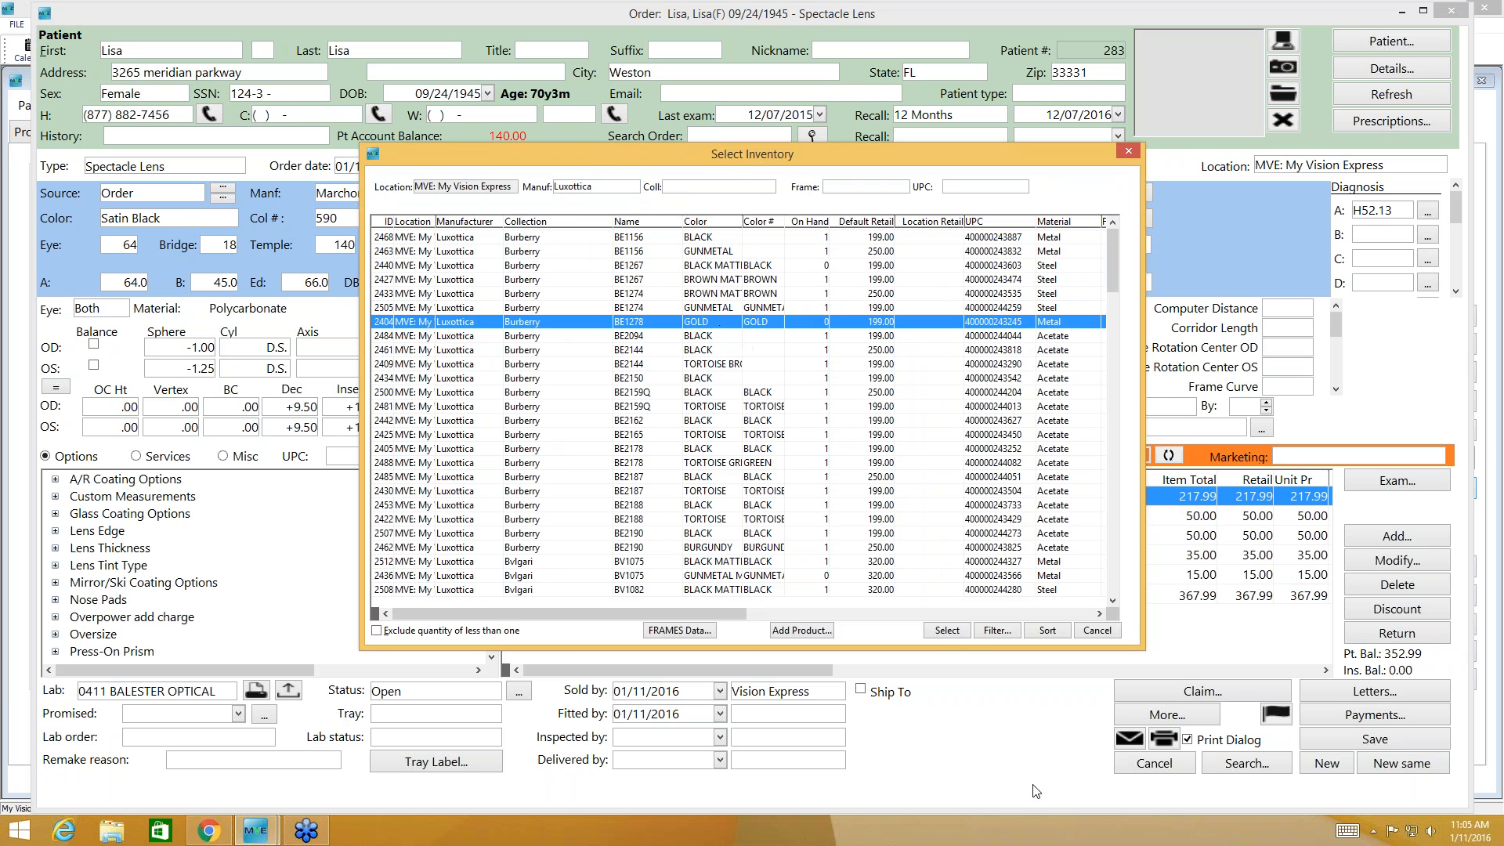
pyautogui.click(947, 631)
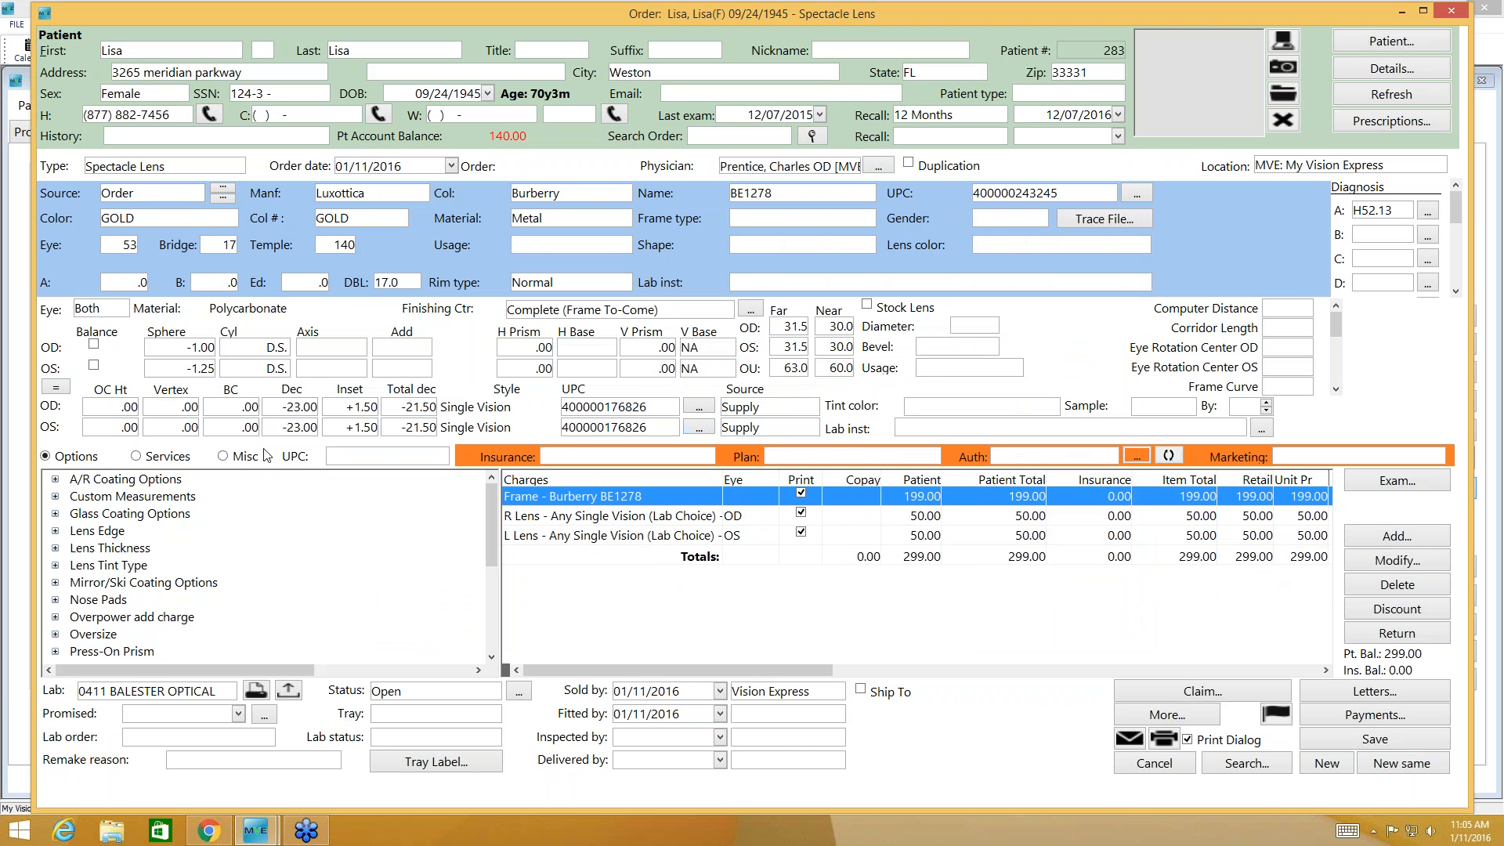
# - Add the Clearshield AR (Davis) and Crizal Easy UV (AR Coating B) coating options to the order's charges
pyautogui.click(55, 479)
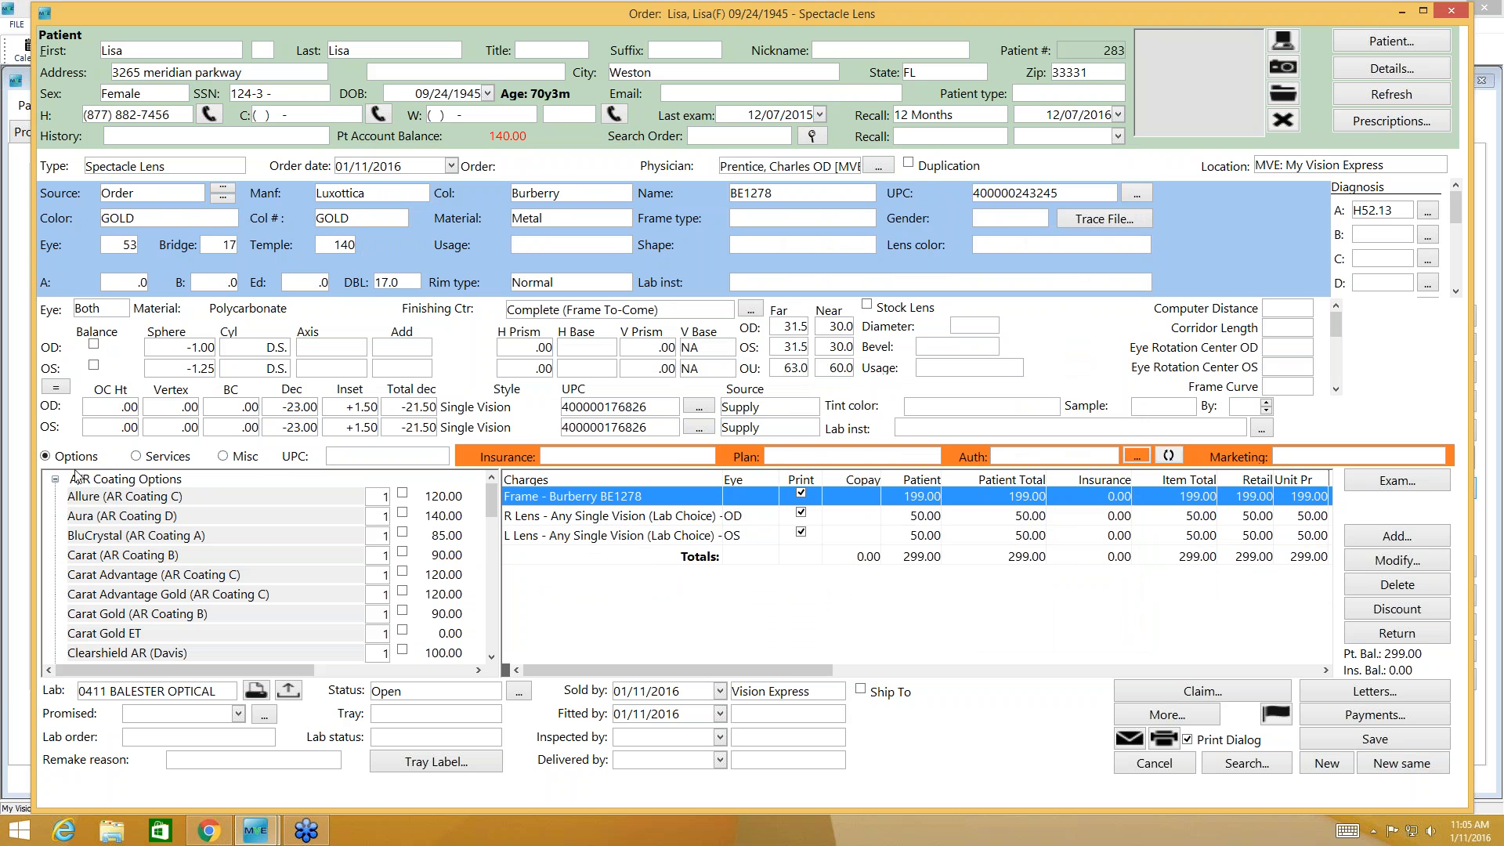
pyautogui.click(402, 650)
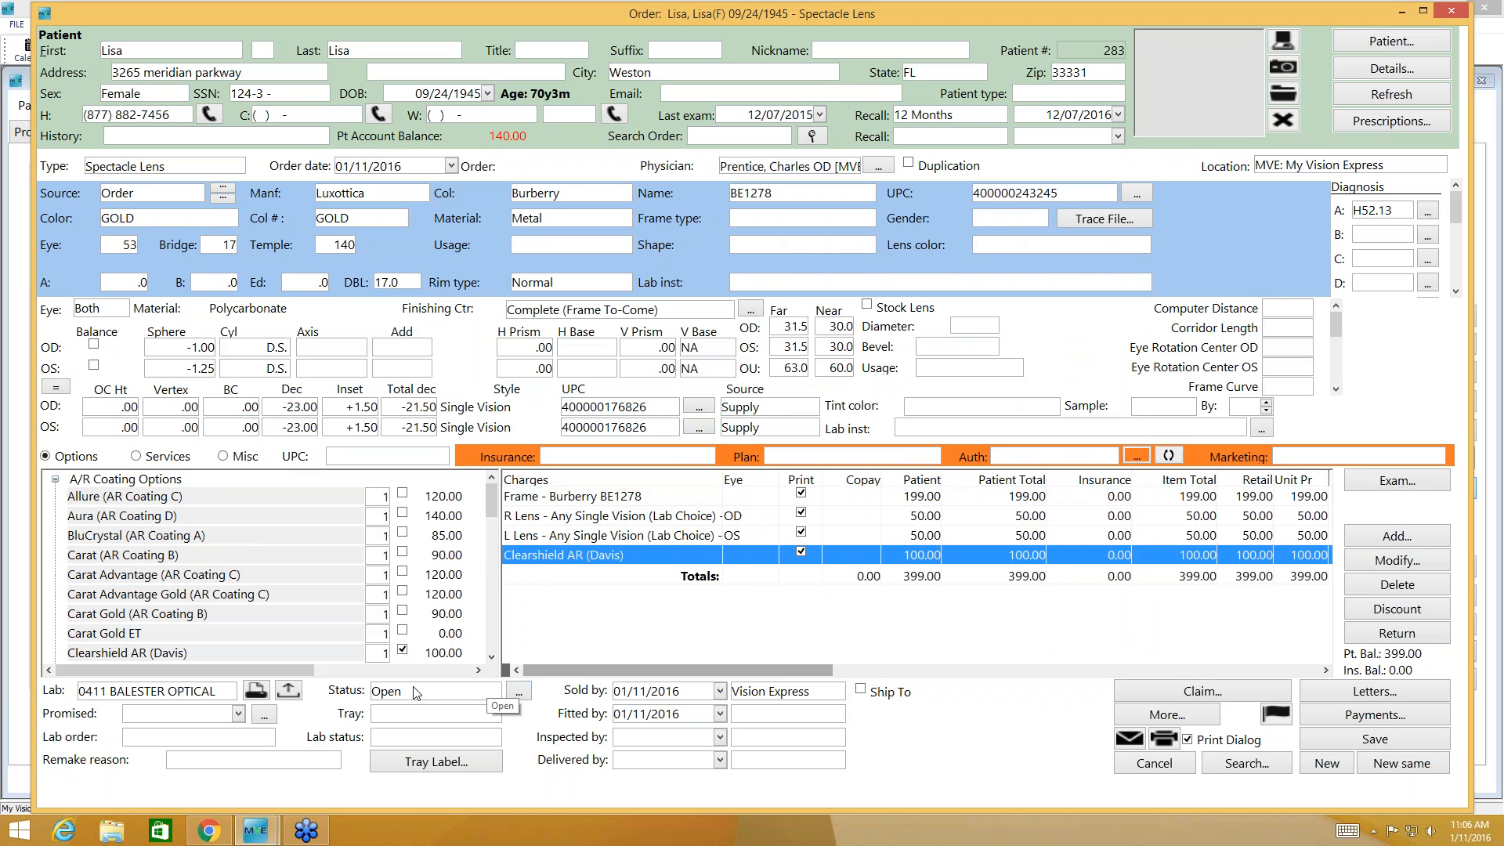
pyautogui.click(491, 657)
pyautogui.click(491, 657)
pyautogui.click(491, 657)
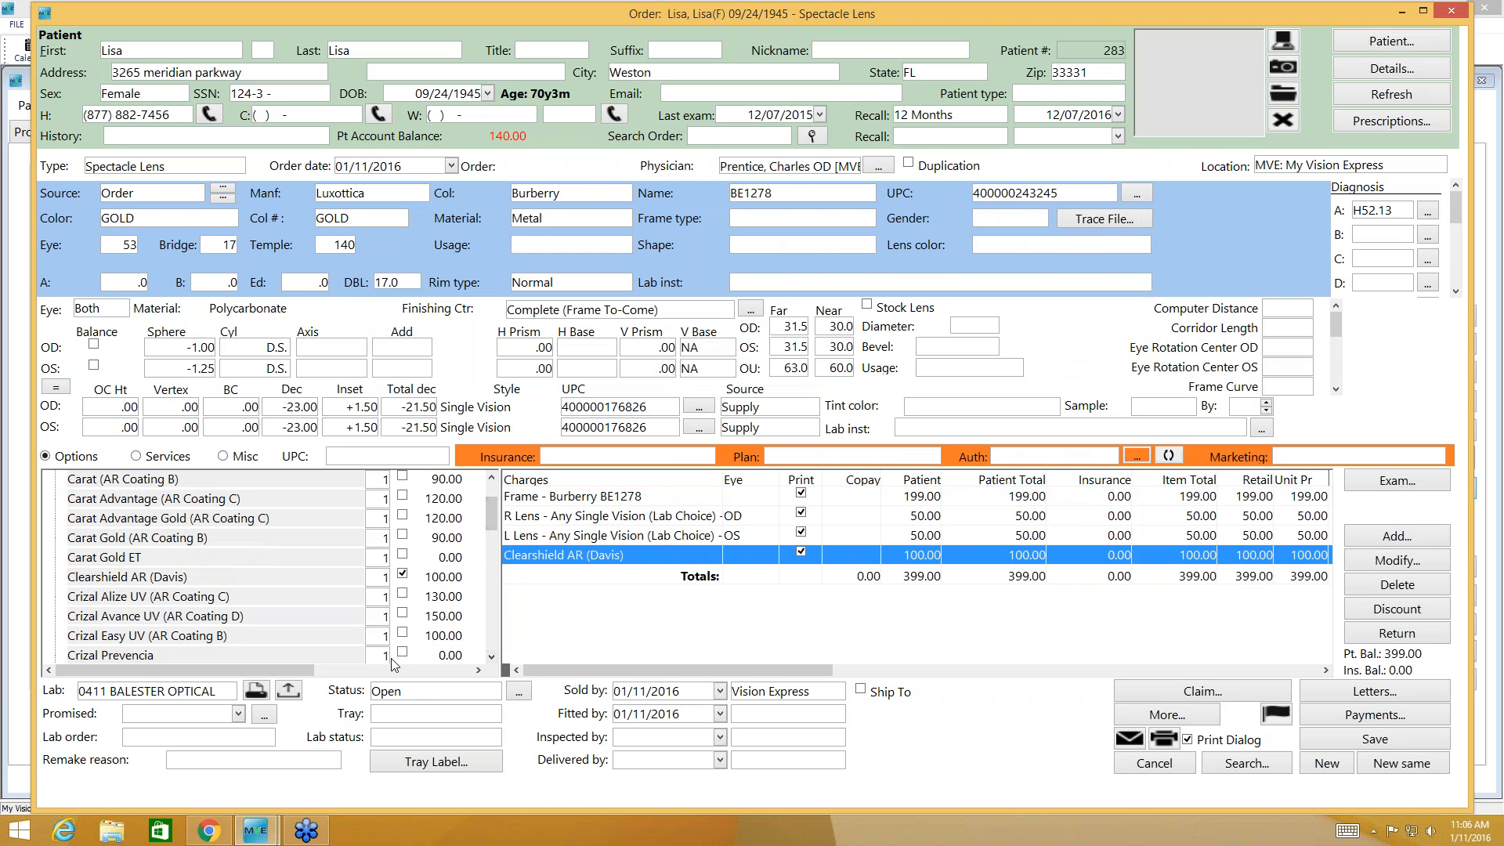
pyautogui.click(402, 632)
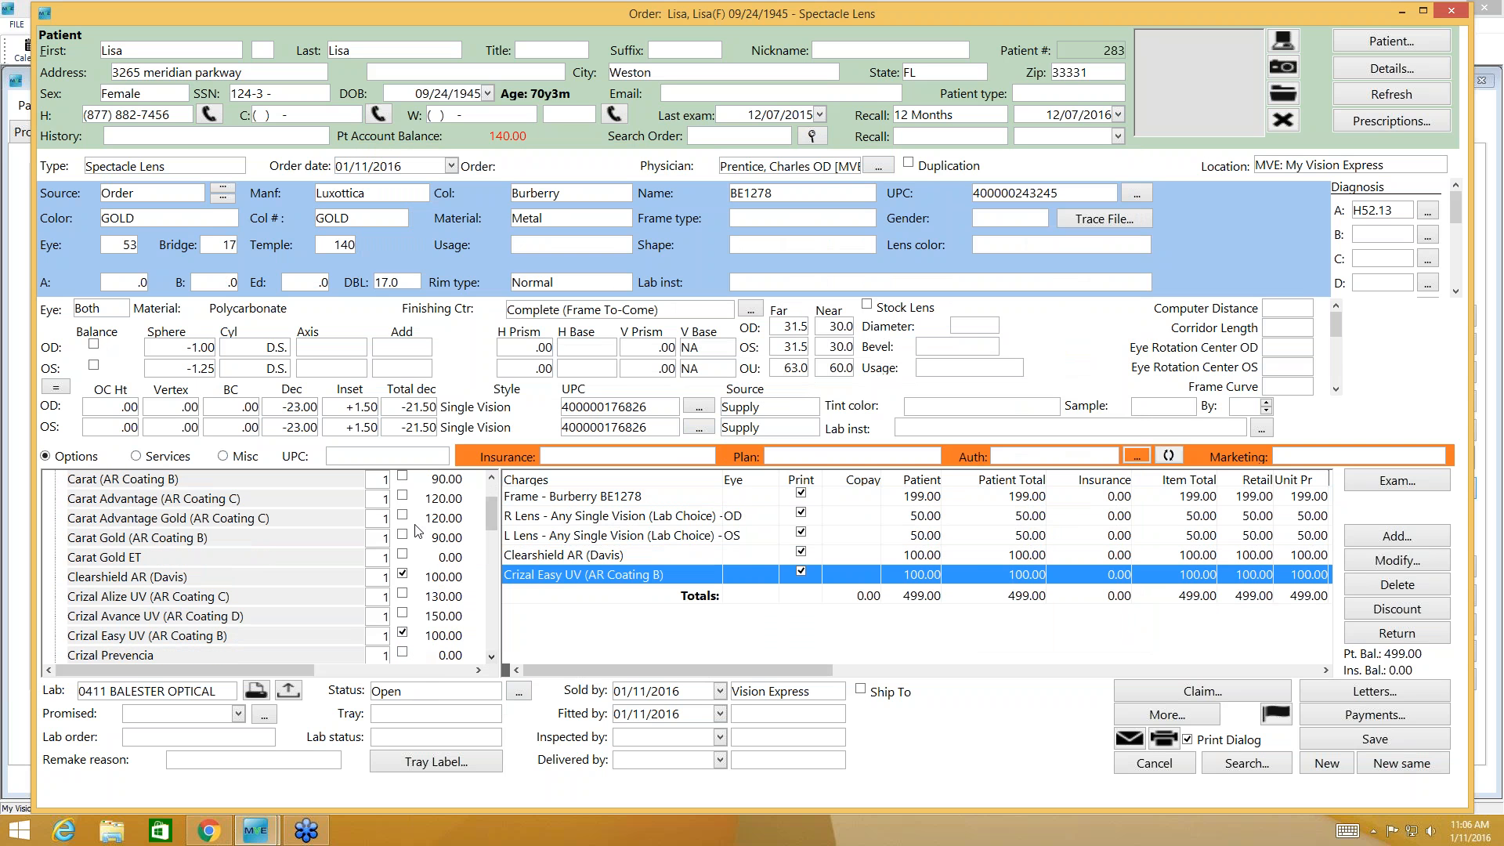
# - Switch the order's item list to services and look through the available exam, fitting and dispensing services
pyautogui.click(135, 455)
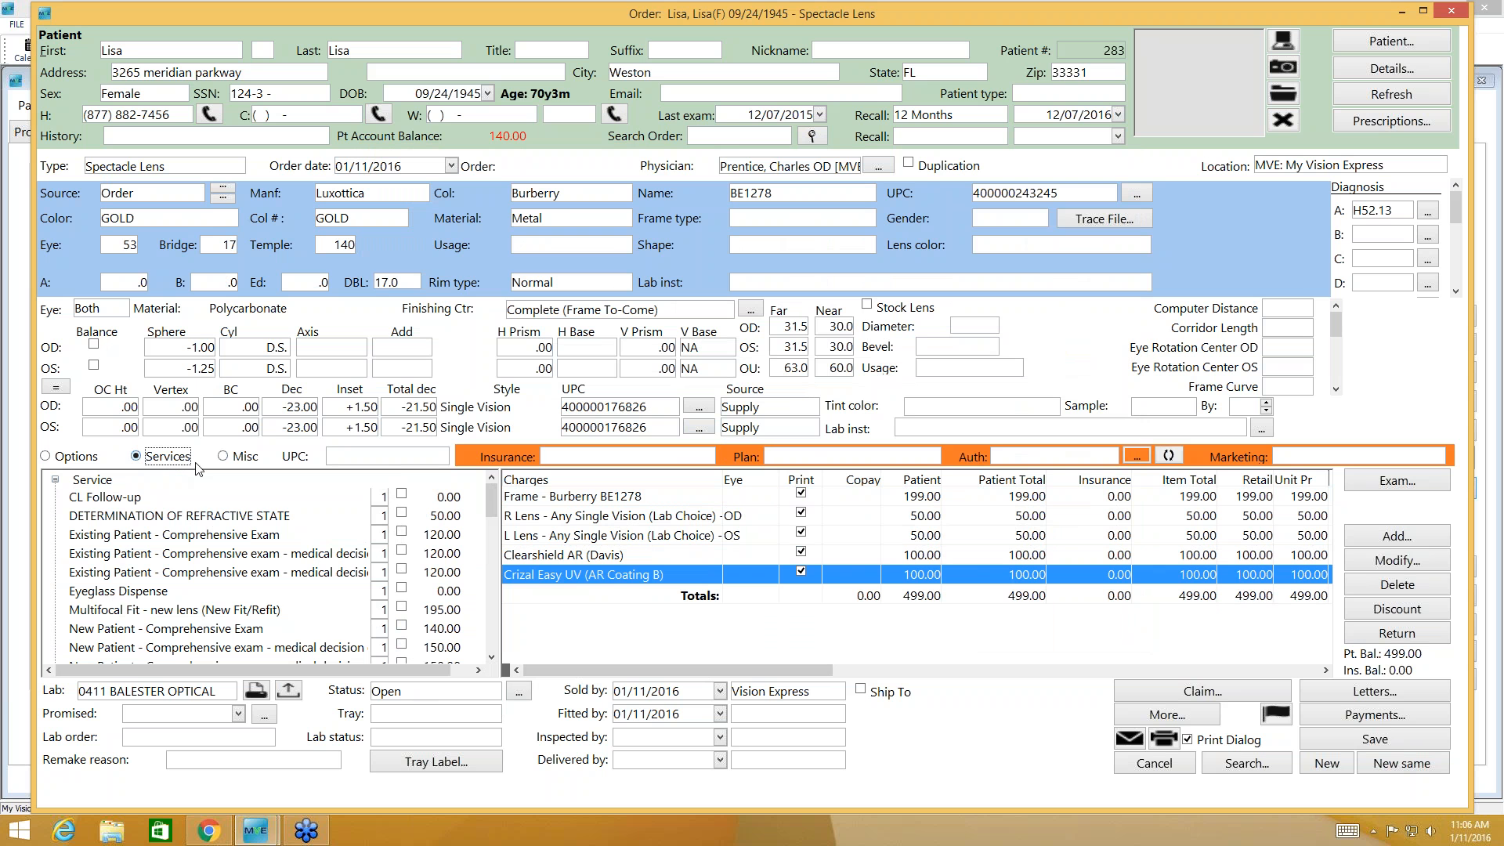
pyautogui.click(491, 659)
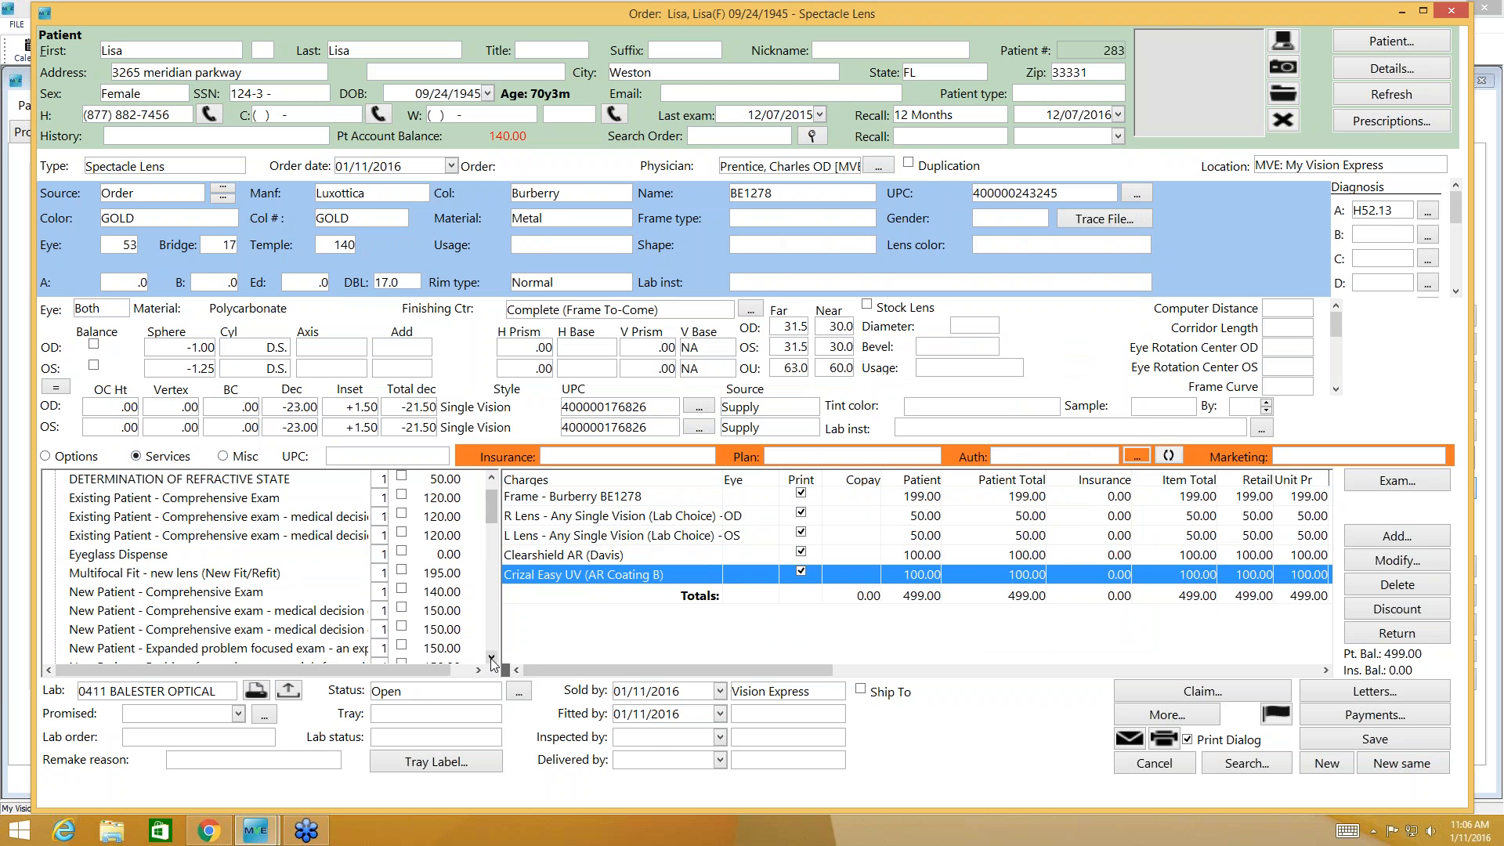
pyautogui.click(491, 658)
pyautogui.click(491, 658)
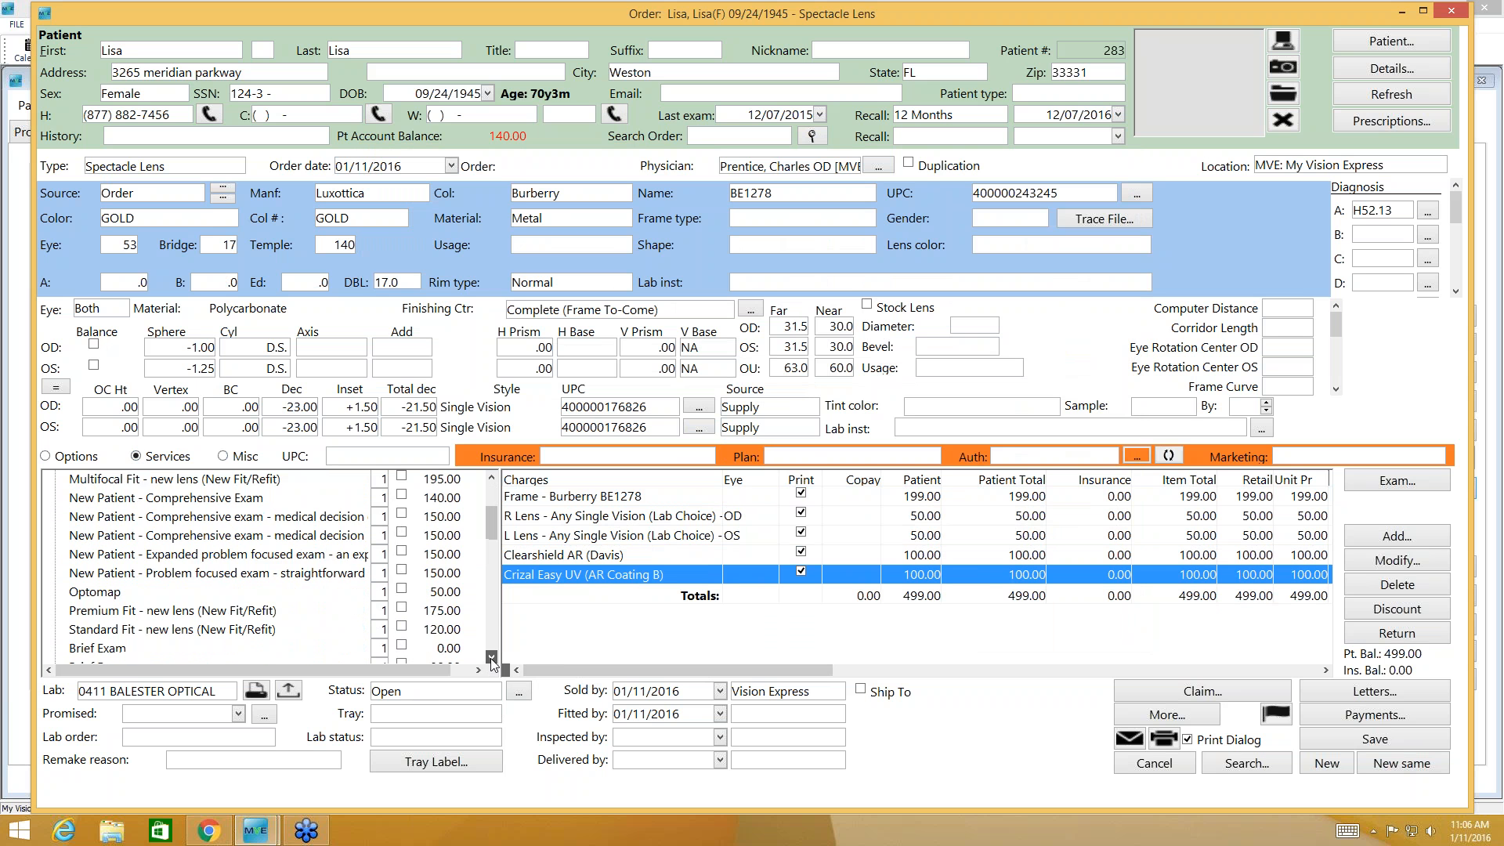
pyautogui.click(491, 659)
pyautogui.click(491, 658)
pyautogui.click(492, 659)
pyautogui.click(491, 659)
pyautogui.click(492, 659)
pyautogui.click(491, 658)
pyautogui.click(491, 658)
pyautogui.click(491, 659)
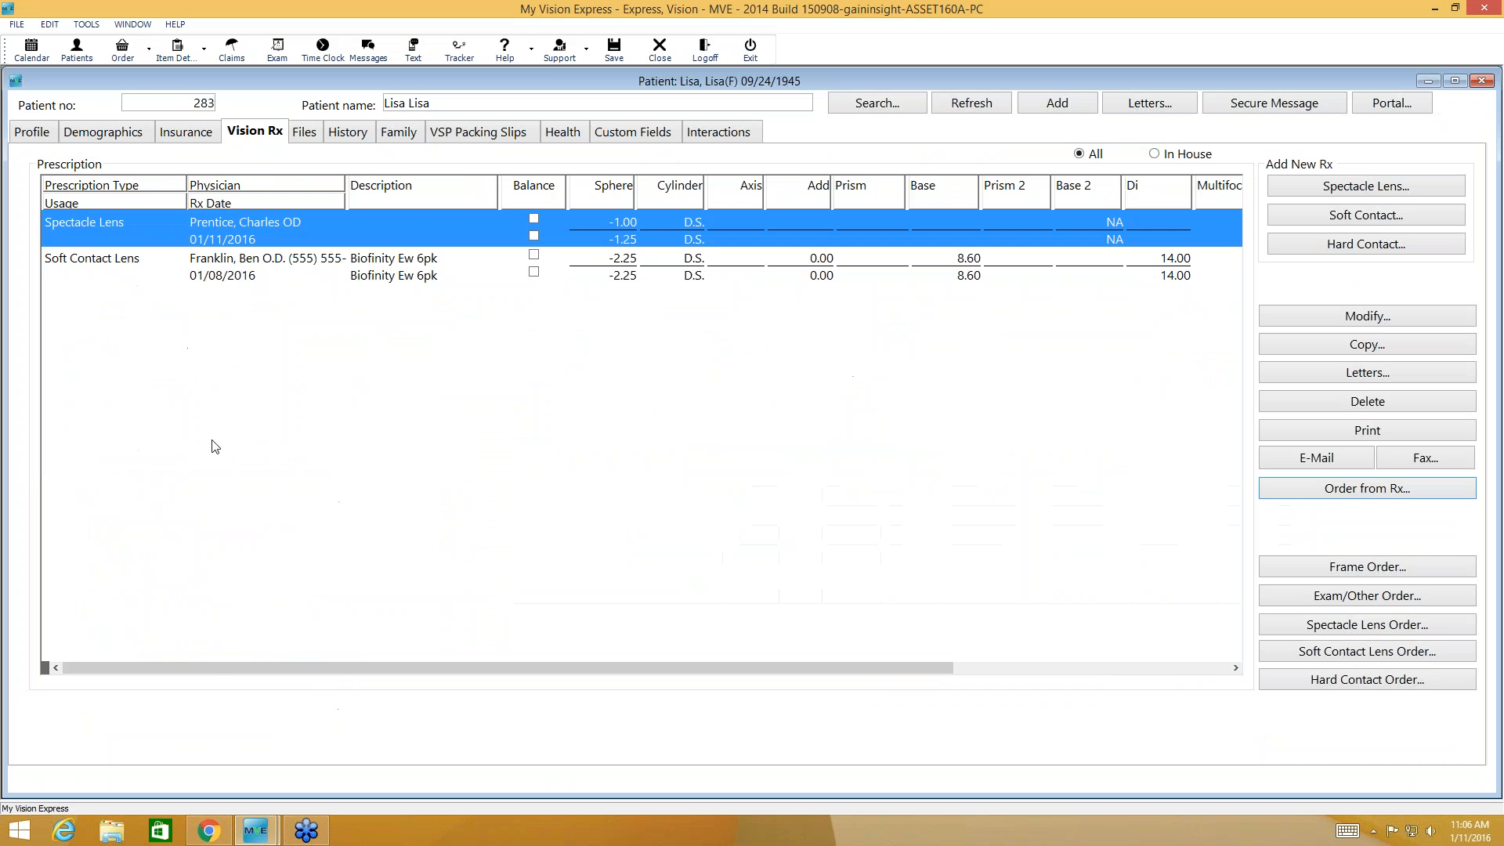
# - Return to the order and import the exam's Determination of Refractive State and New Patient - Comprehensive Exam charges
pyautogui.moveTo(310, 838)
pyautogui.click(337, 764)
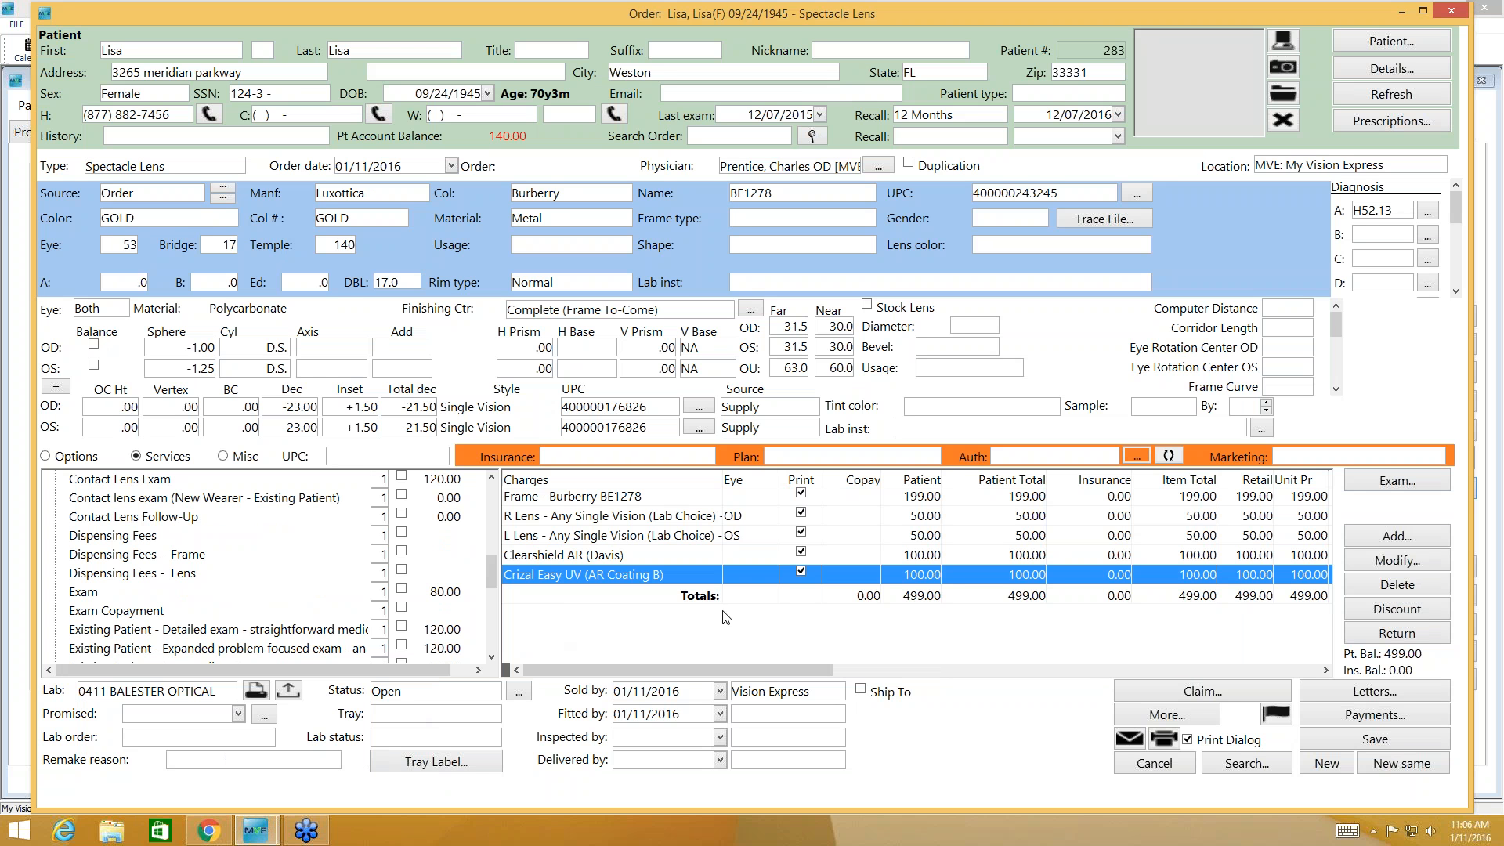
pyautogui.click(1398, 481)
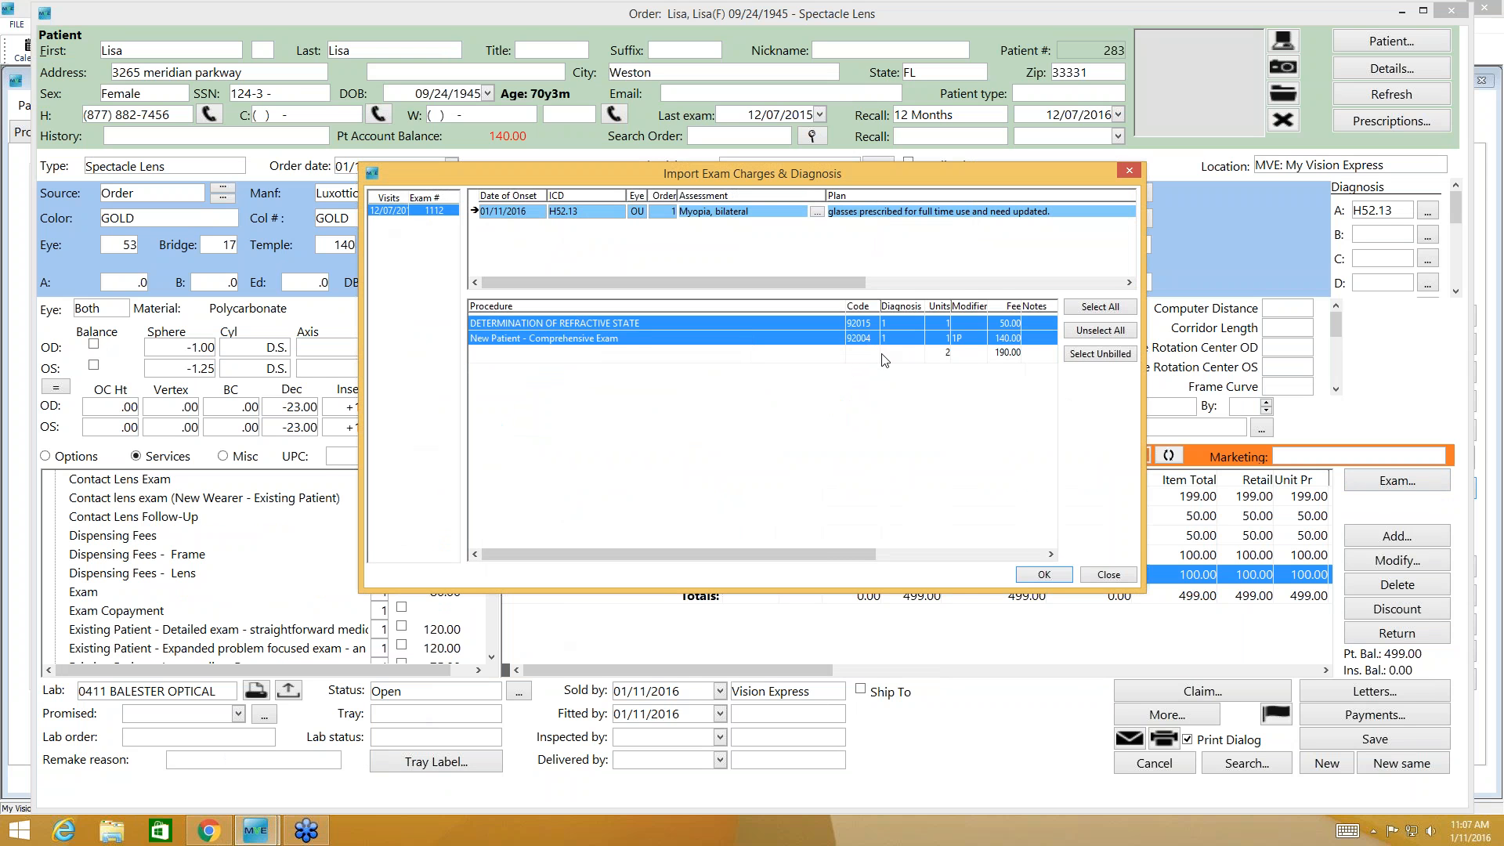
pyautogui.click(1122, 332)
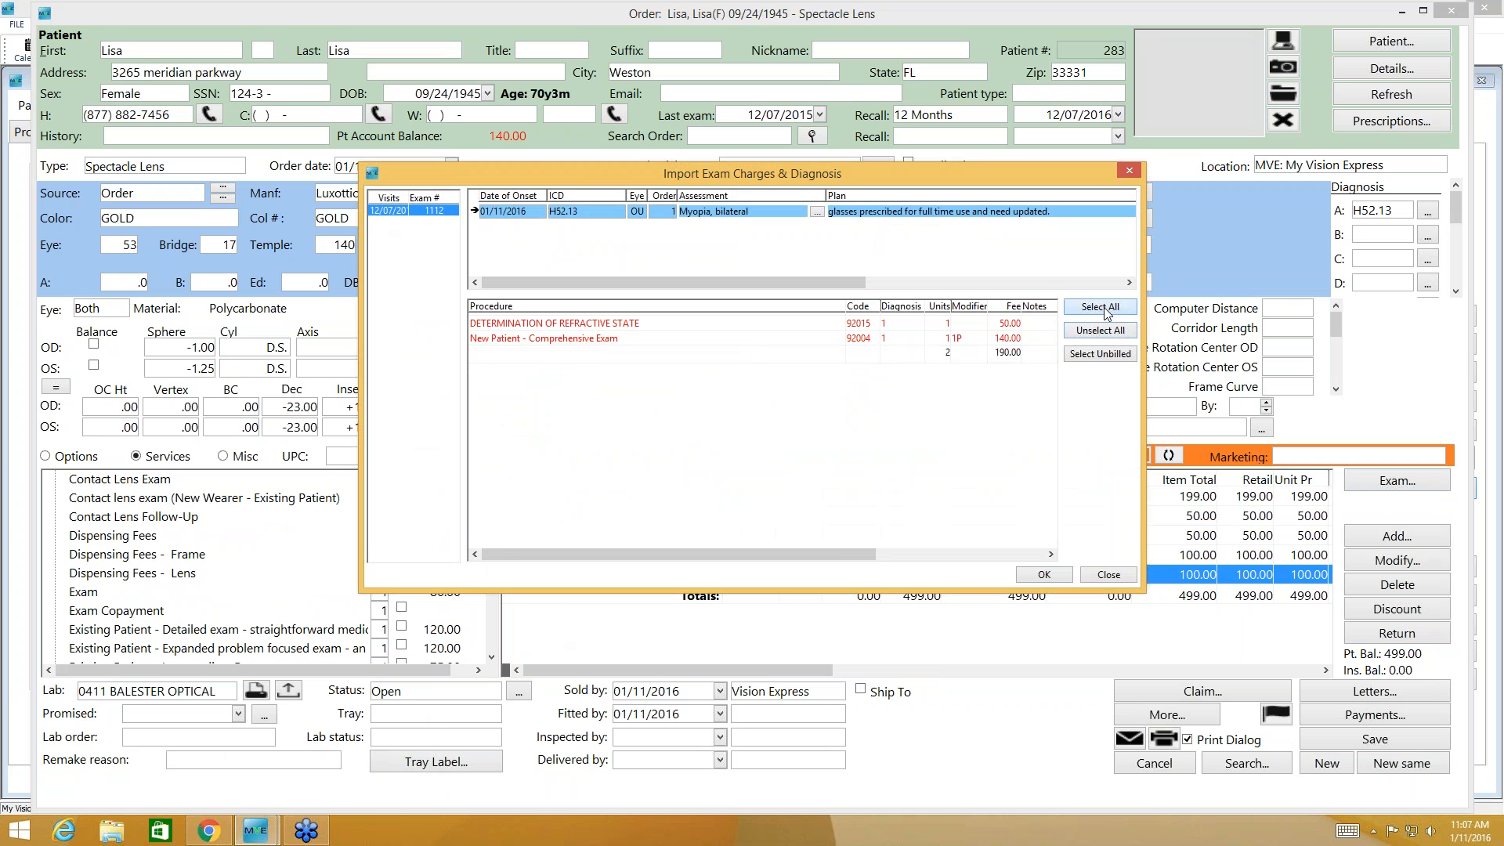
pyautogui.click(1100, 308)
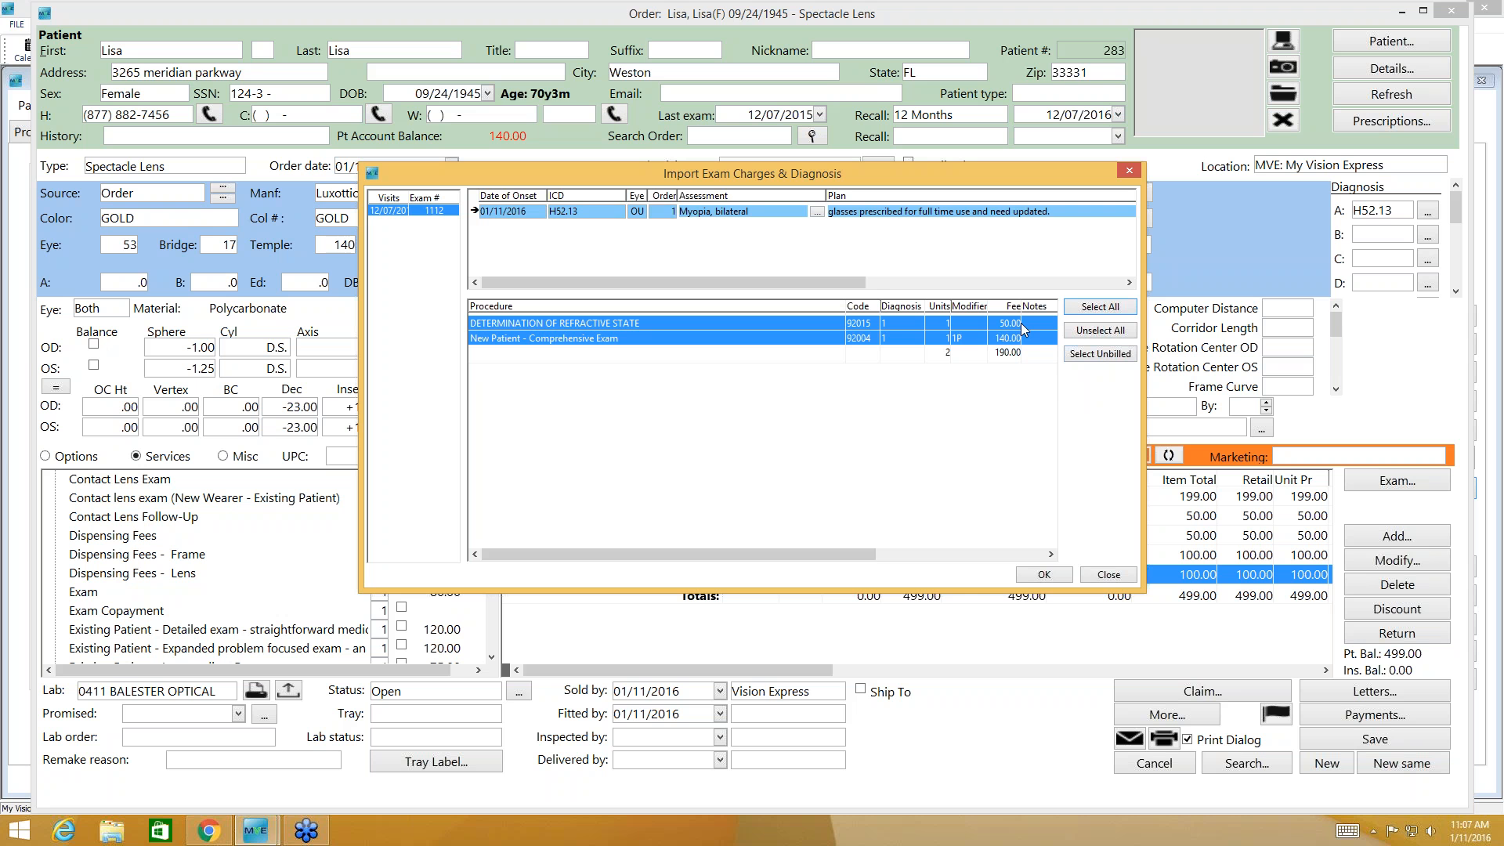
pyautogui.click(1043, 575)
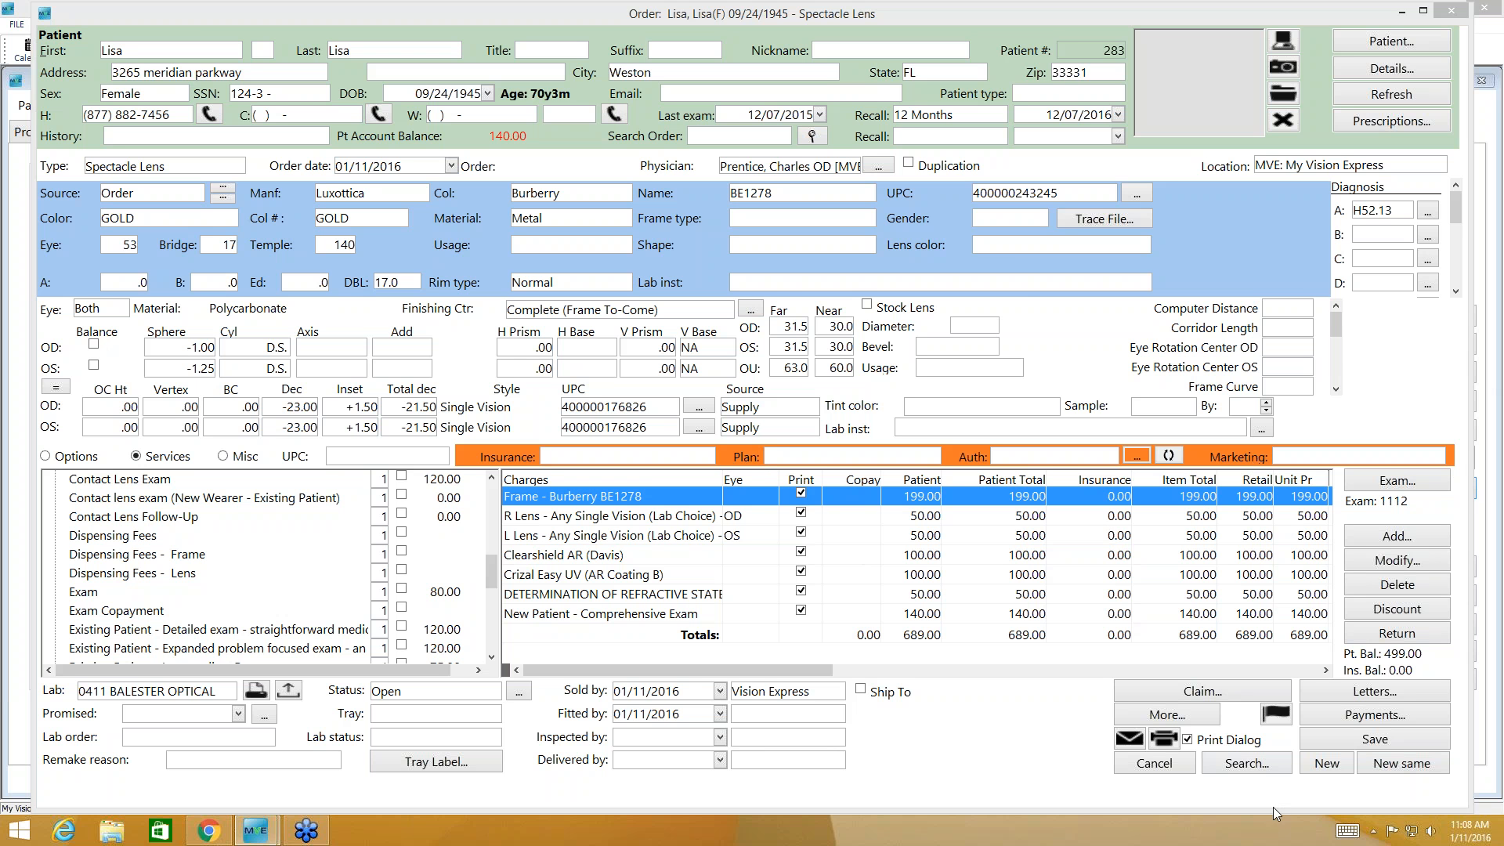
pyautogui.click(1430, 832)
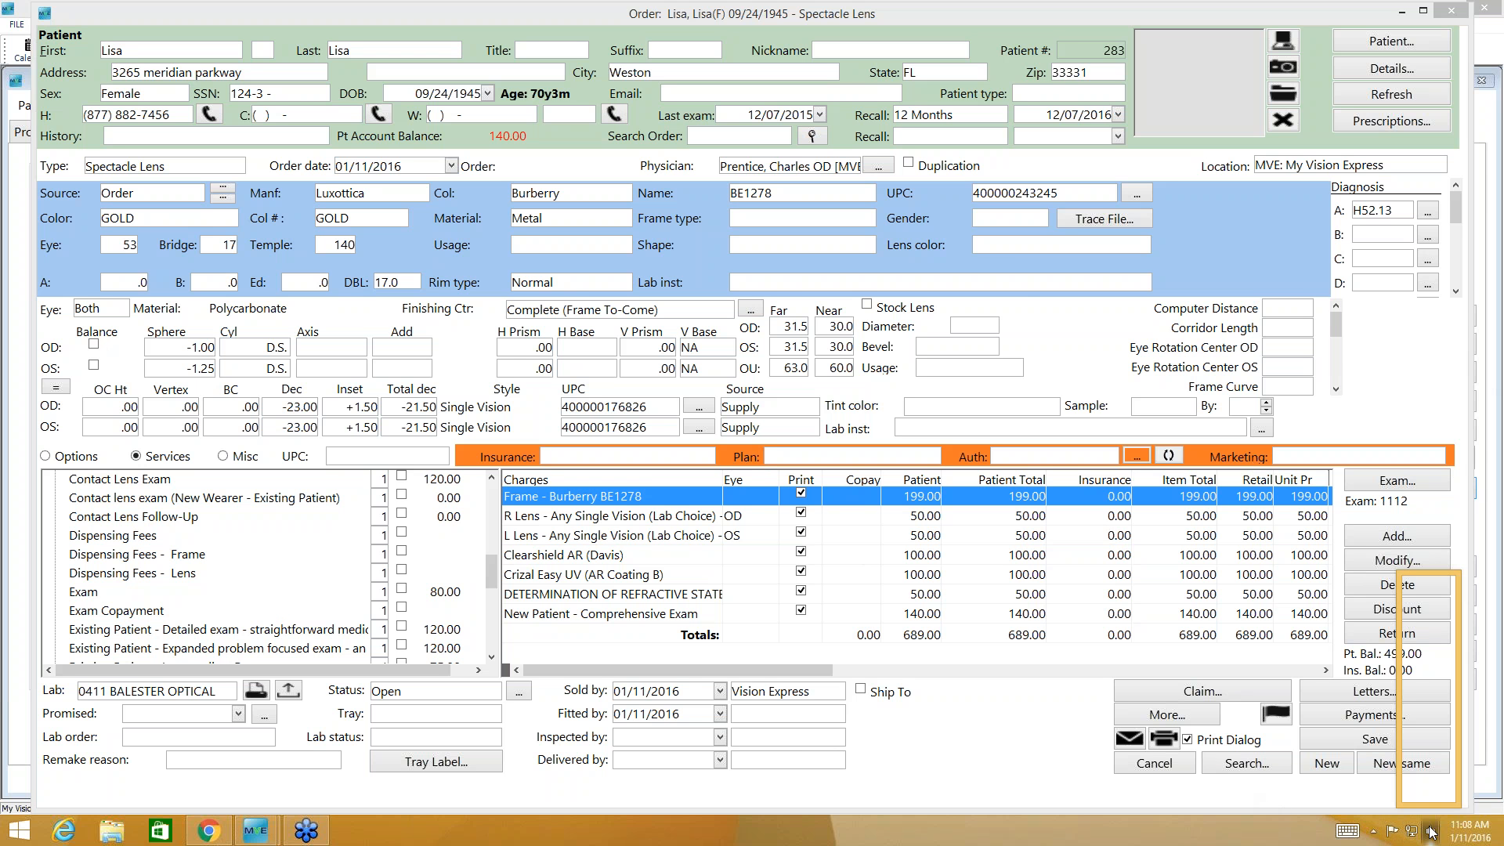
pyautogui.moveTo(1426, 700); pyautogui.dragTo(1423, 694)
pyautogui.click(1361, 795)
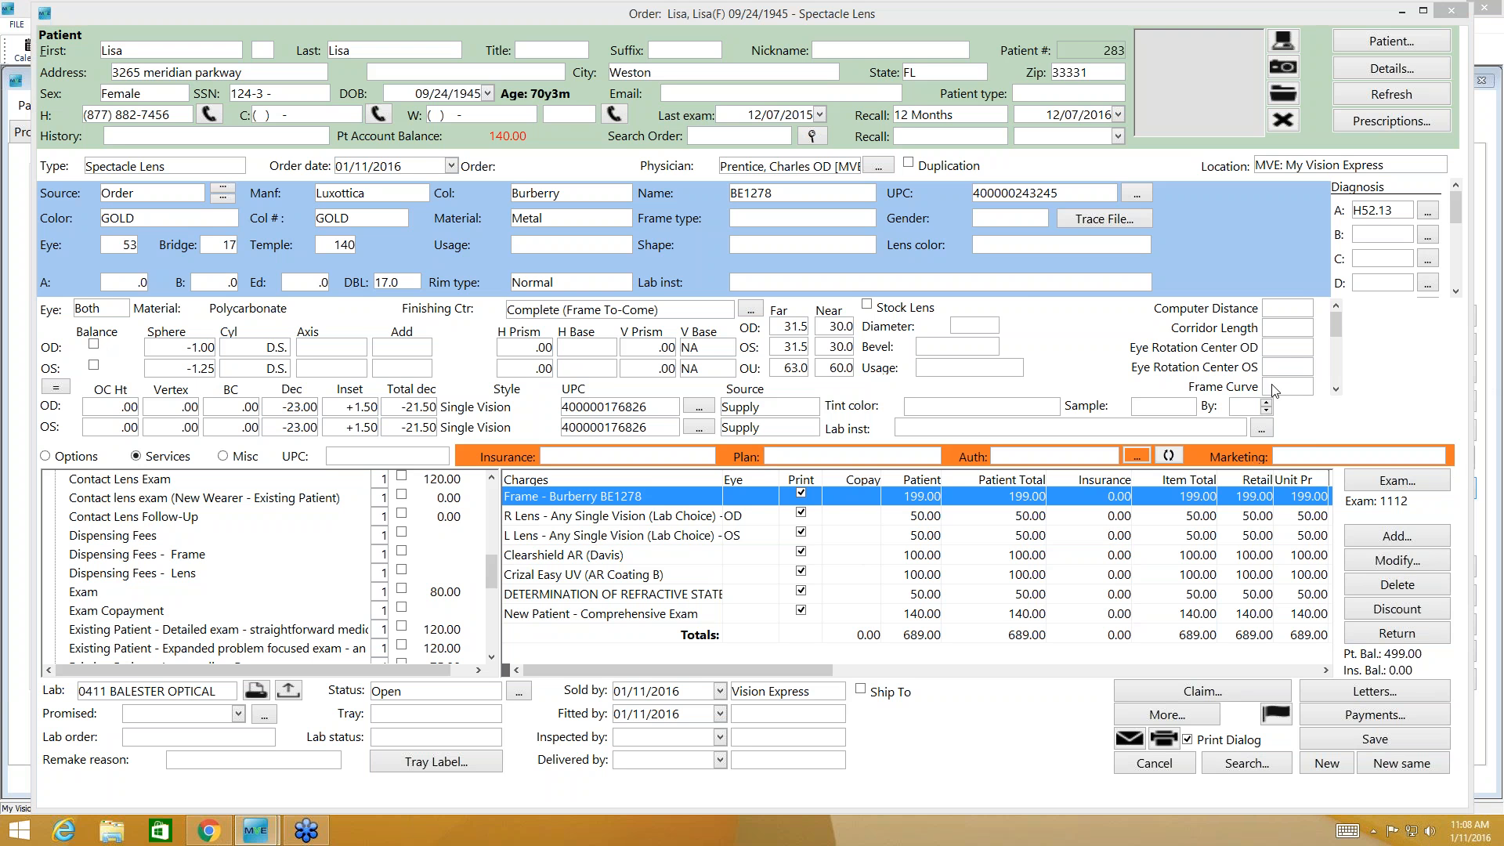
# - Set the order's promised date to 01/25/2016
pyautogui.click(239, 714)
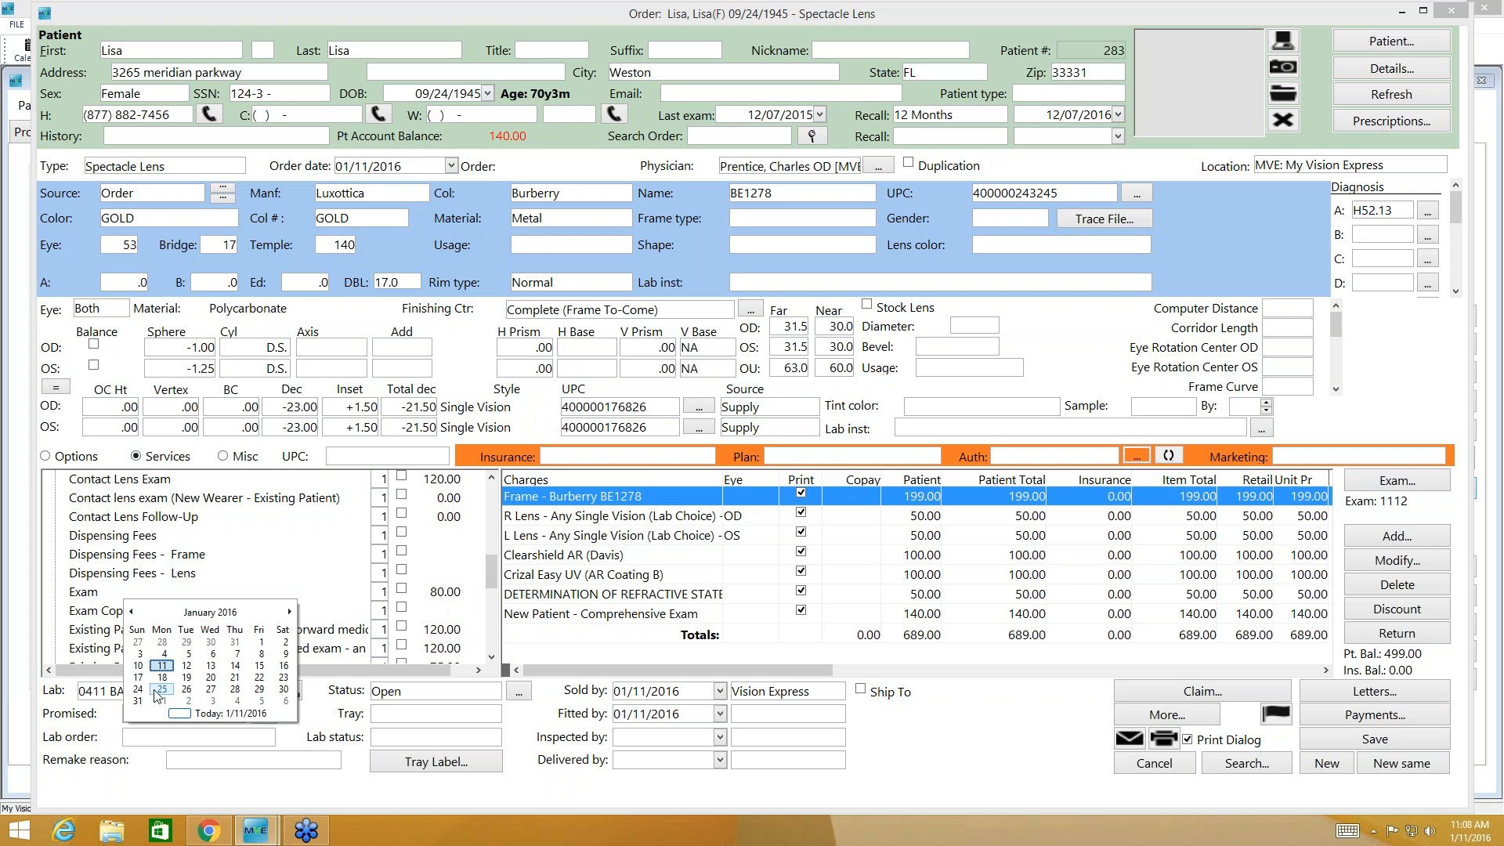
pyautogui.click(162, 689)
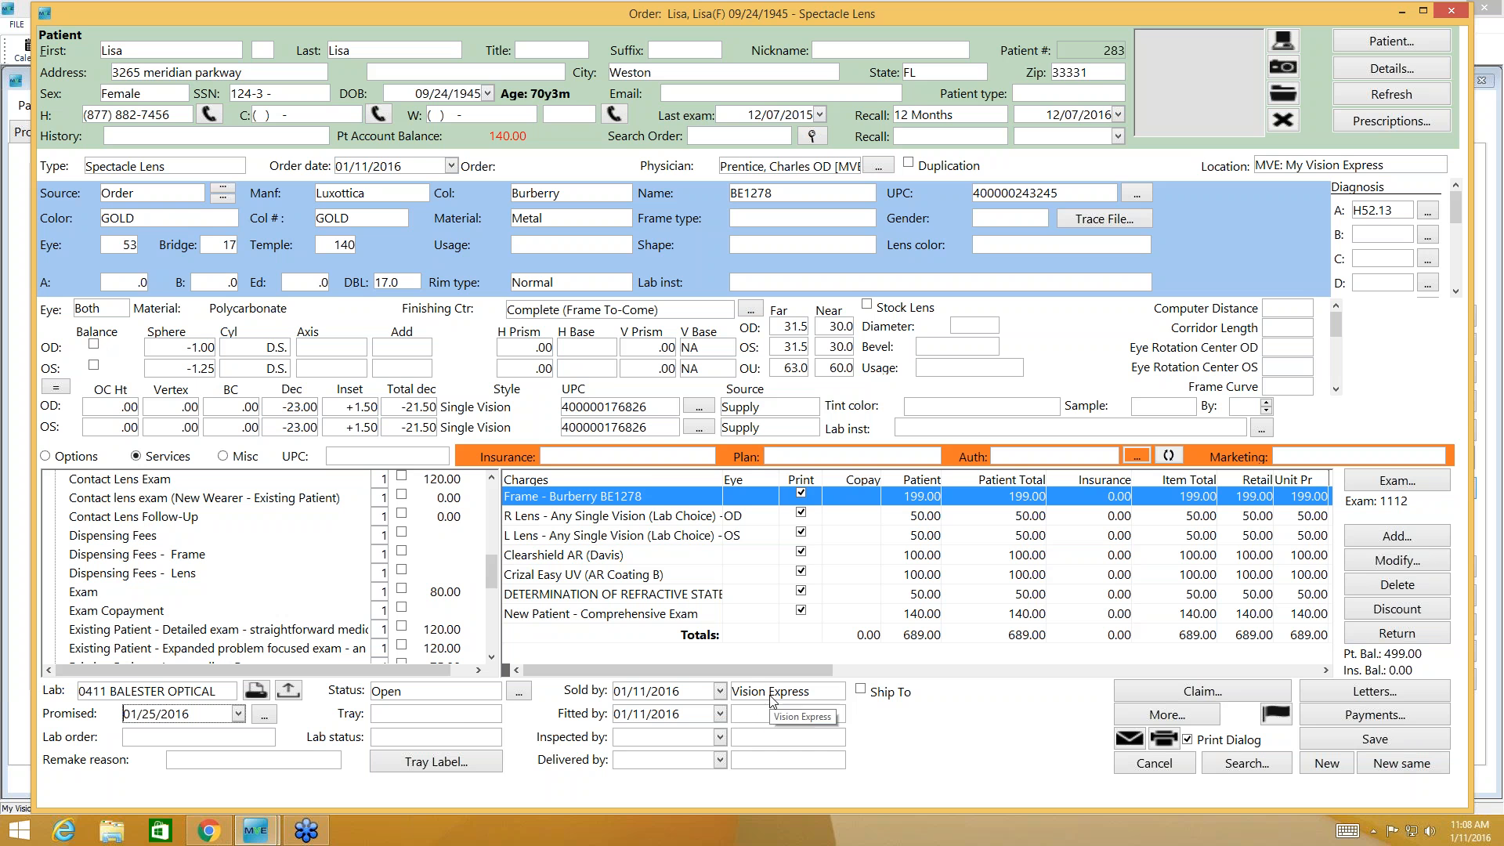
# - Apply the Primary Vision - Gain Insight insurance with Gain Insight Plan - 1 (Primary) to the order and check for available authorizations
pyautogui.click(708, 456)
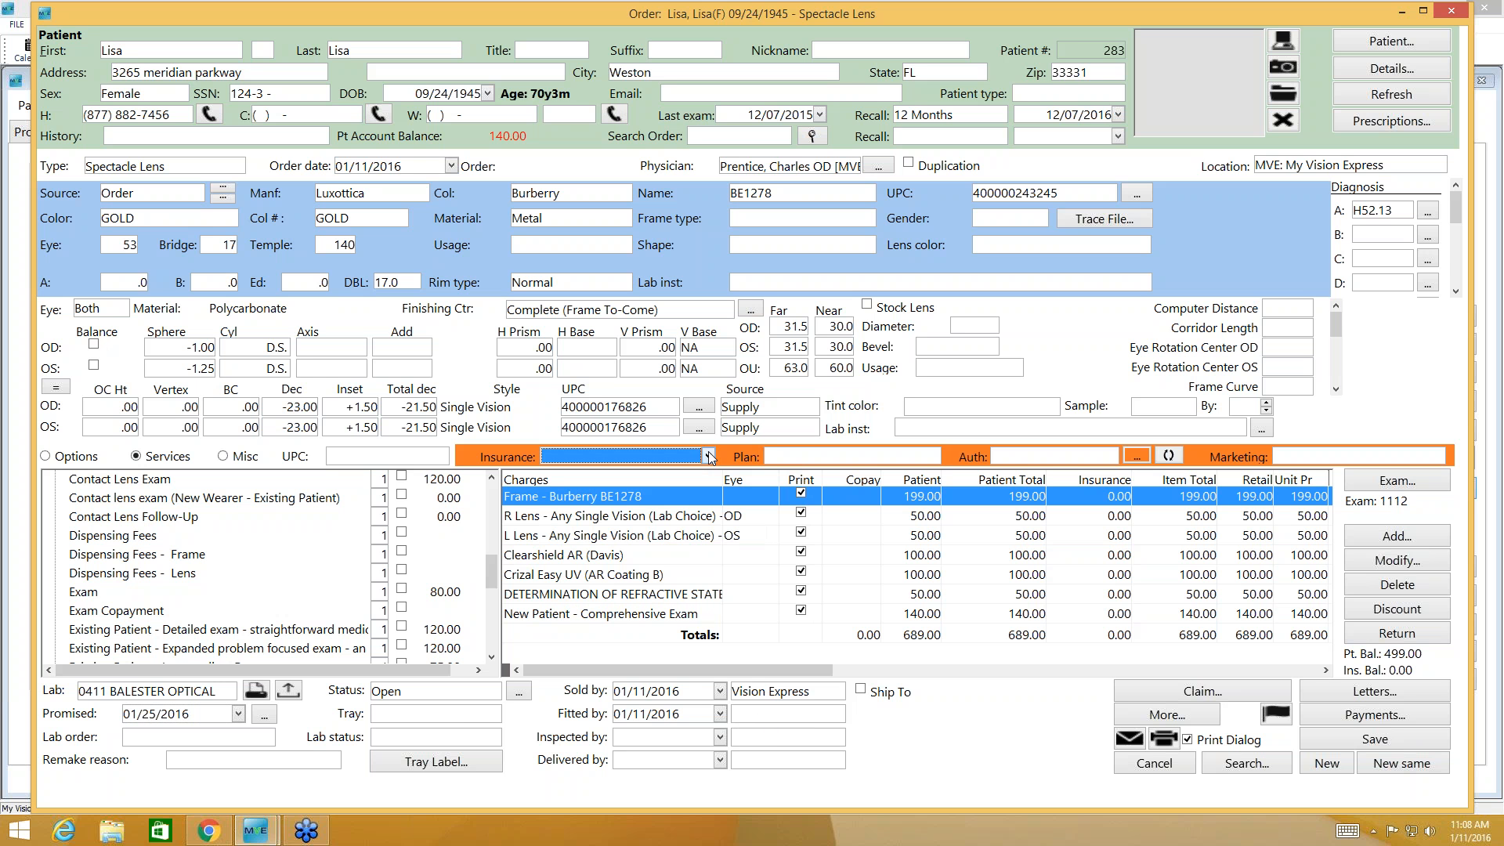
pyautogui.click(708, 457)
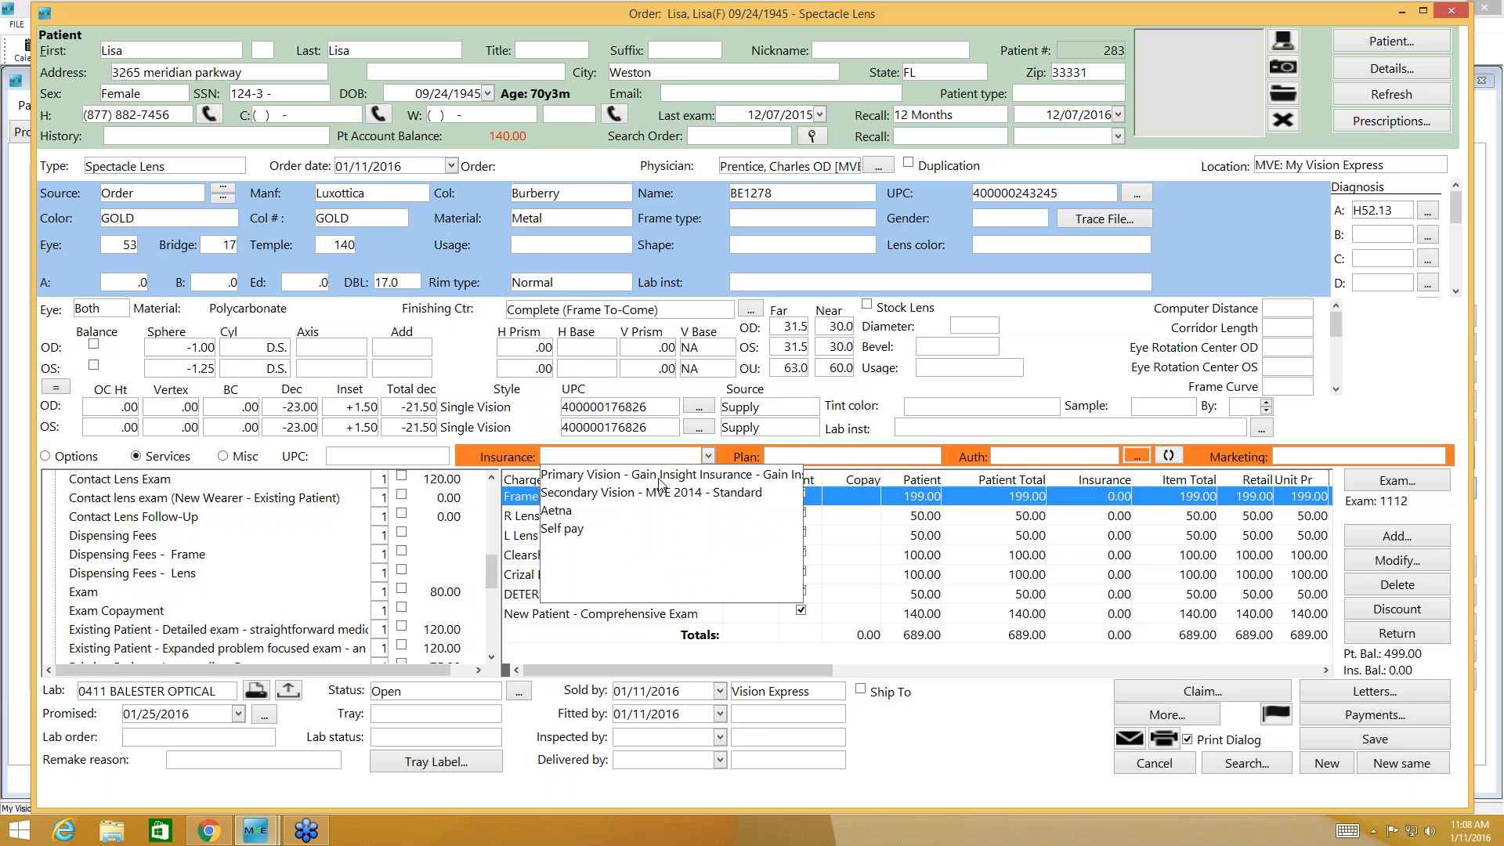
pyautogui.click(676, 475)
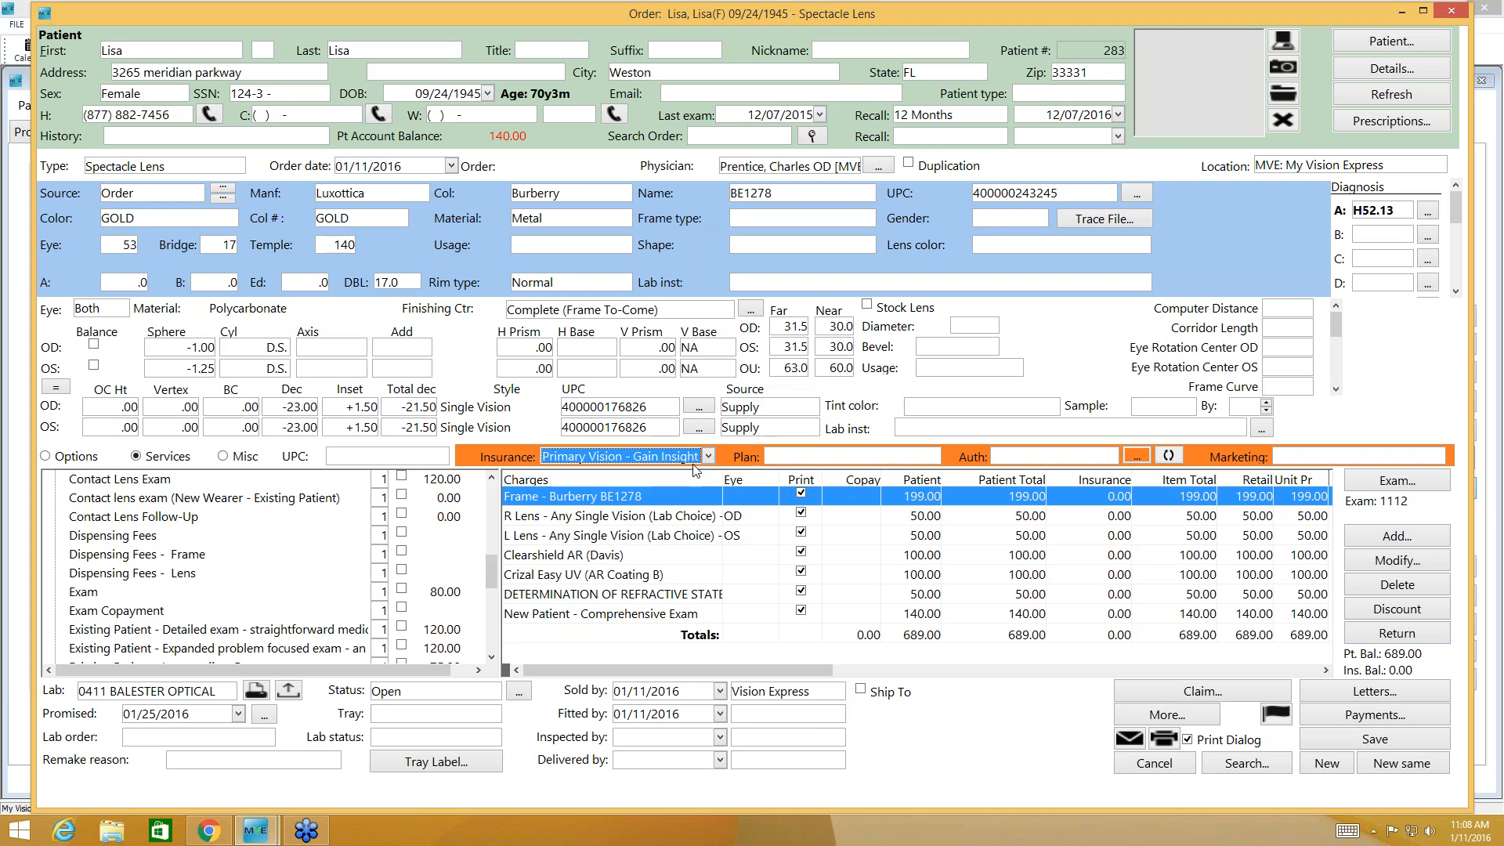
pyautogui.click(933, 459)
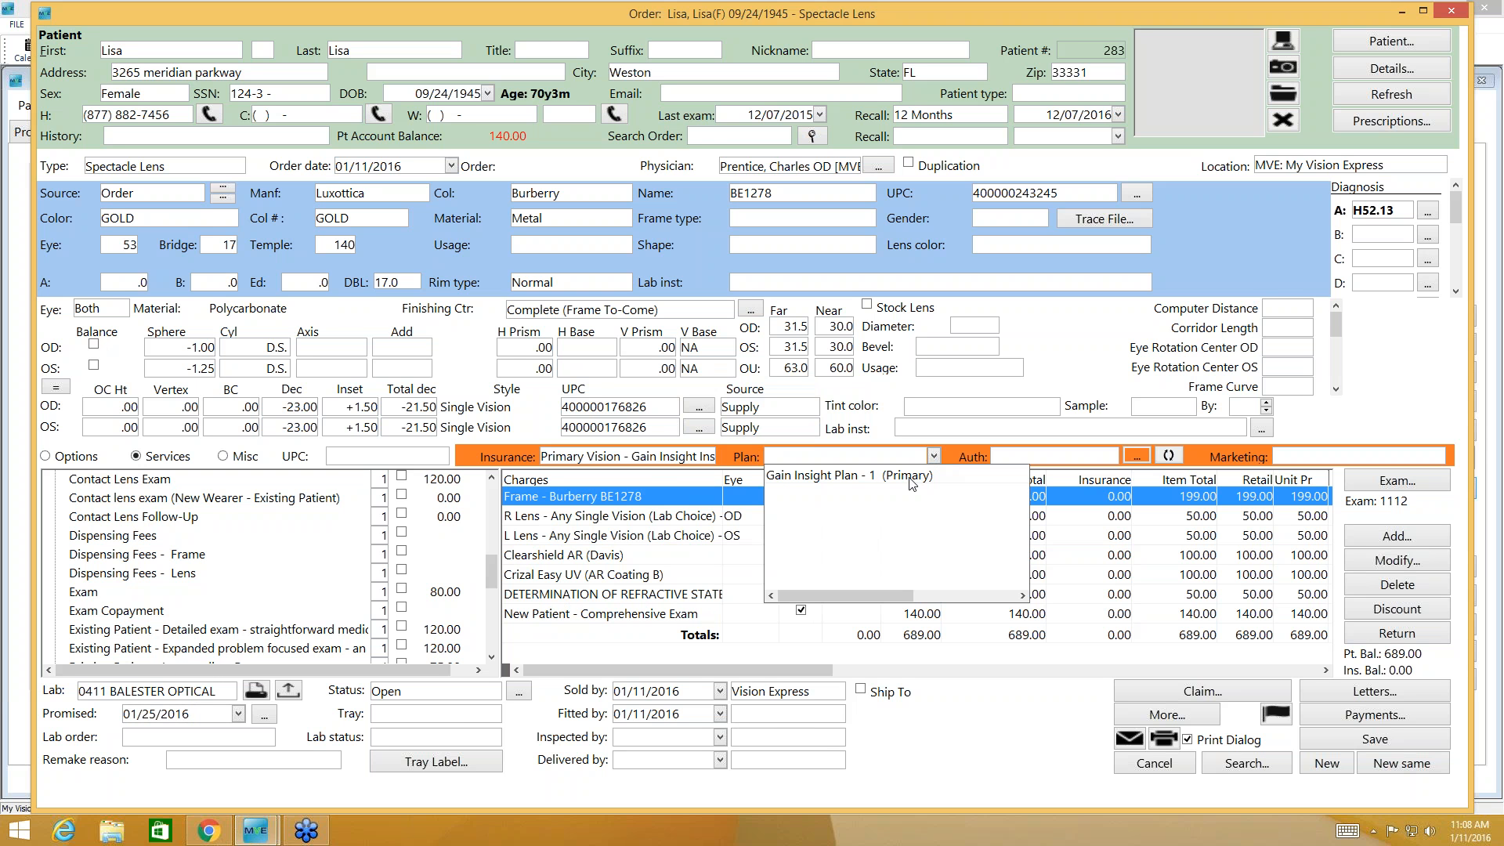
pyautogui.click(910, 478)
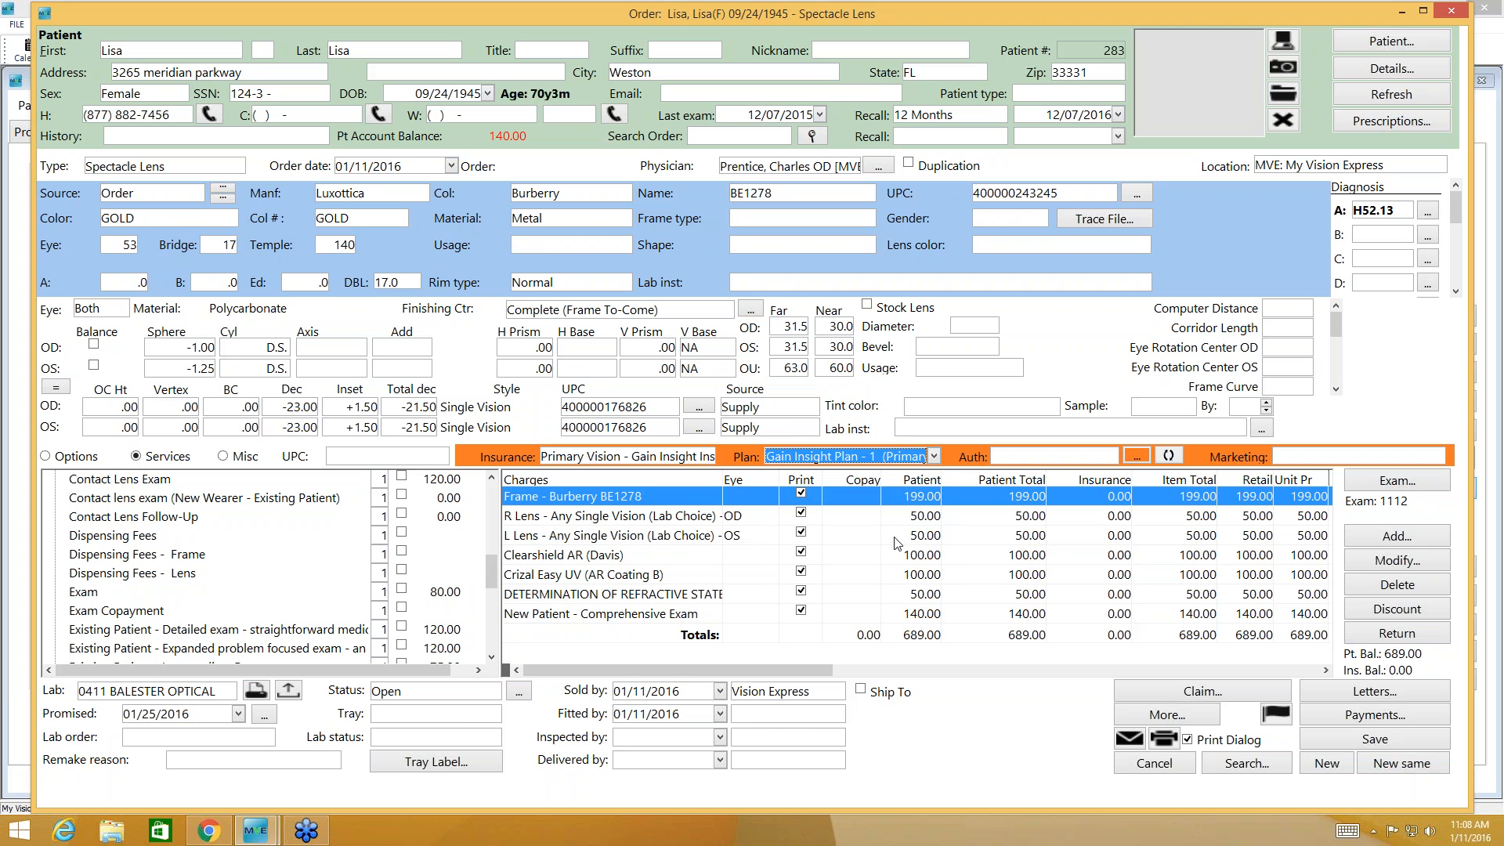
pyautogui.click(1113, 459)
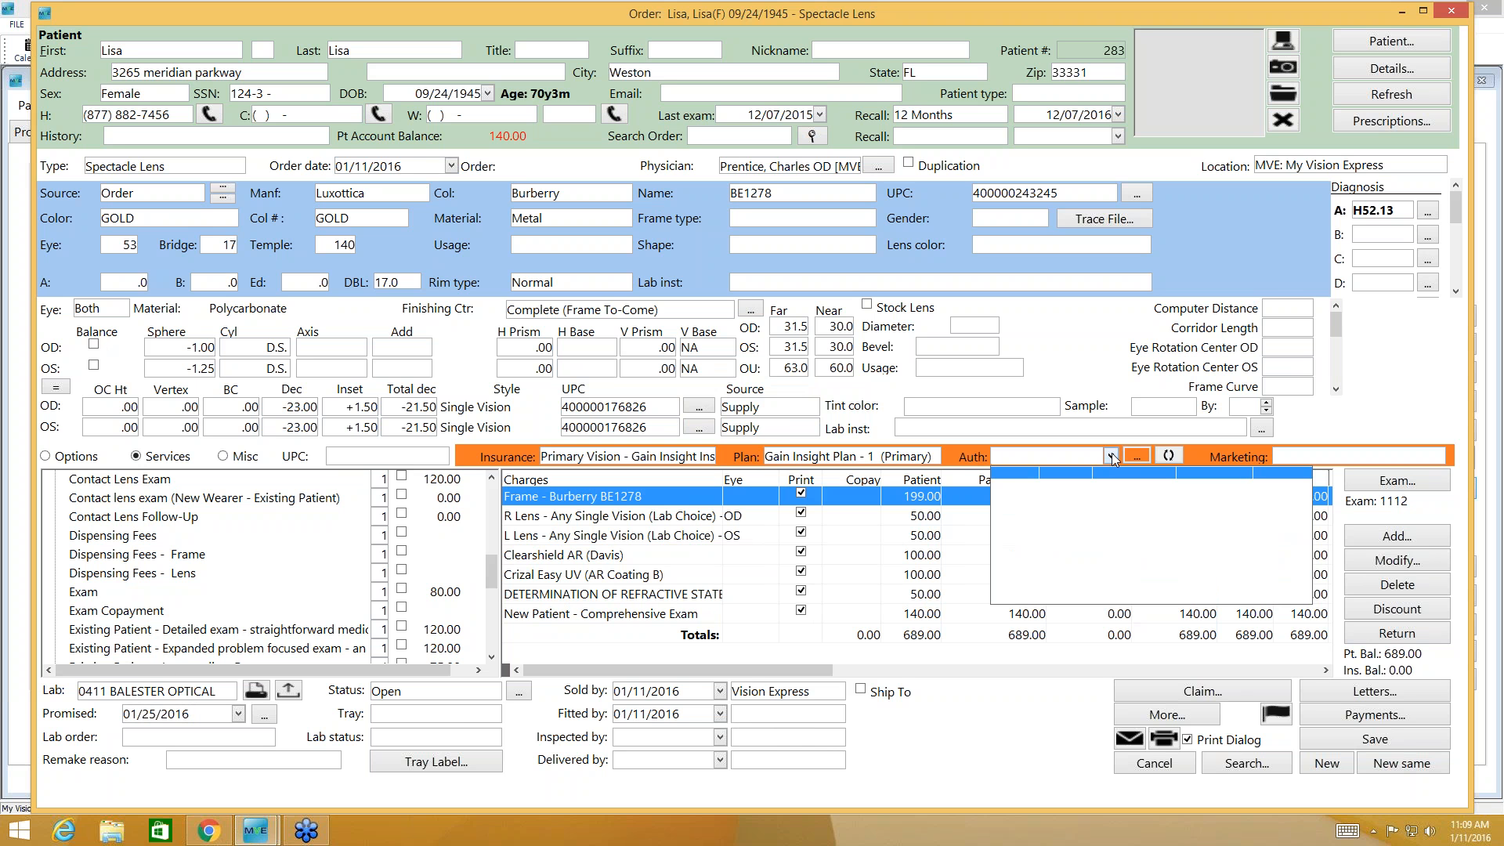
pyautogui.click(1318, 426)
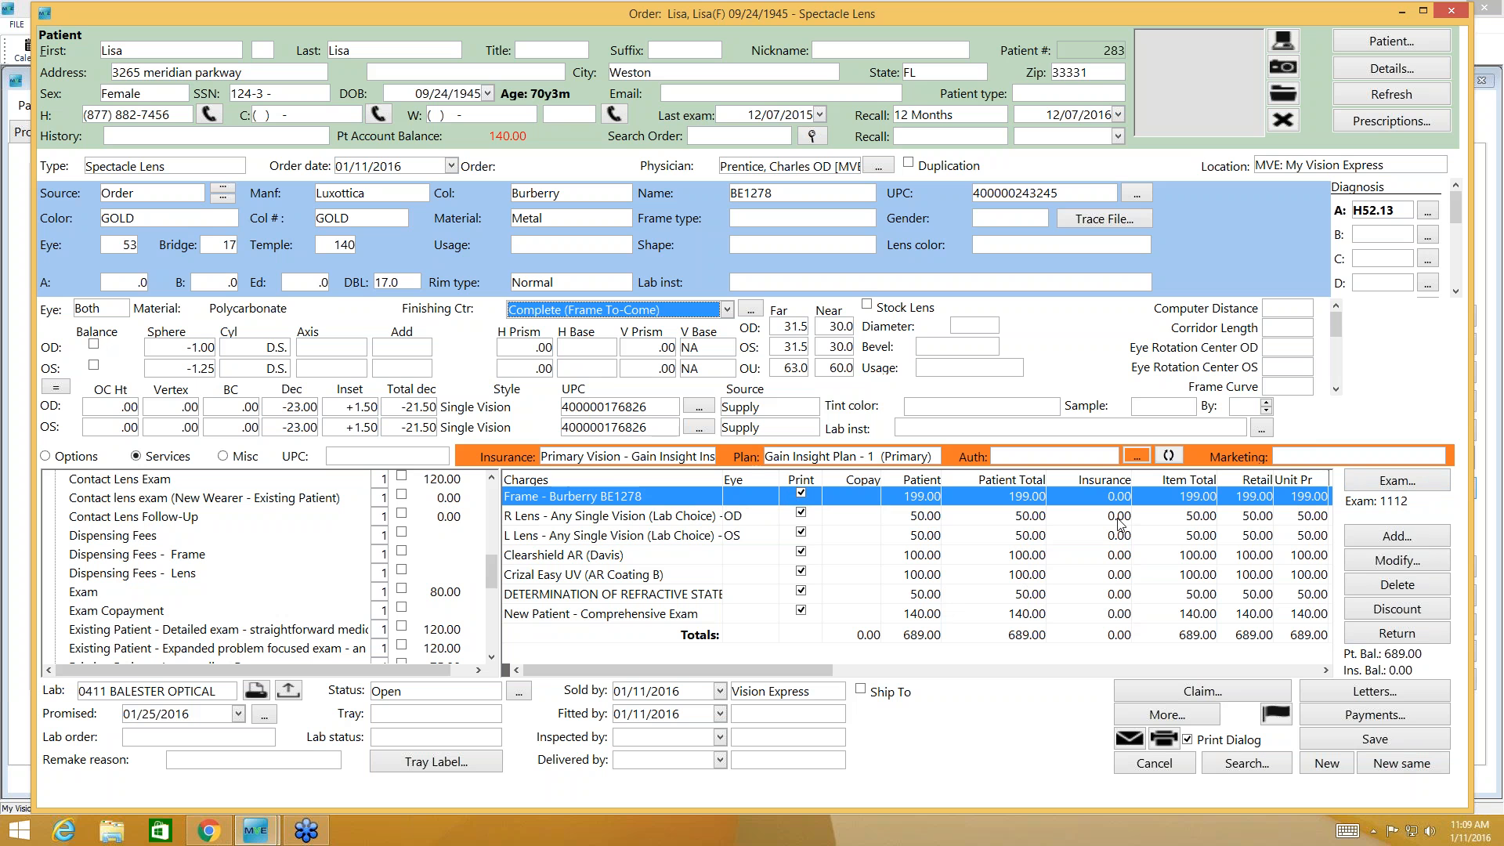
# - Set the retail allowance of the Burberry BE1278 frame charge to 120
pyautogui.click(1398, 563)
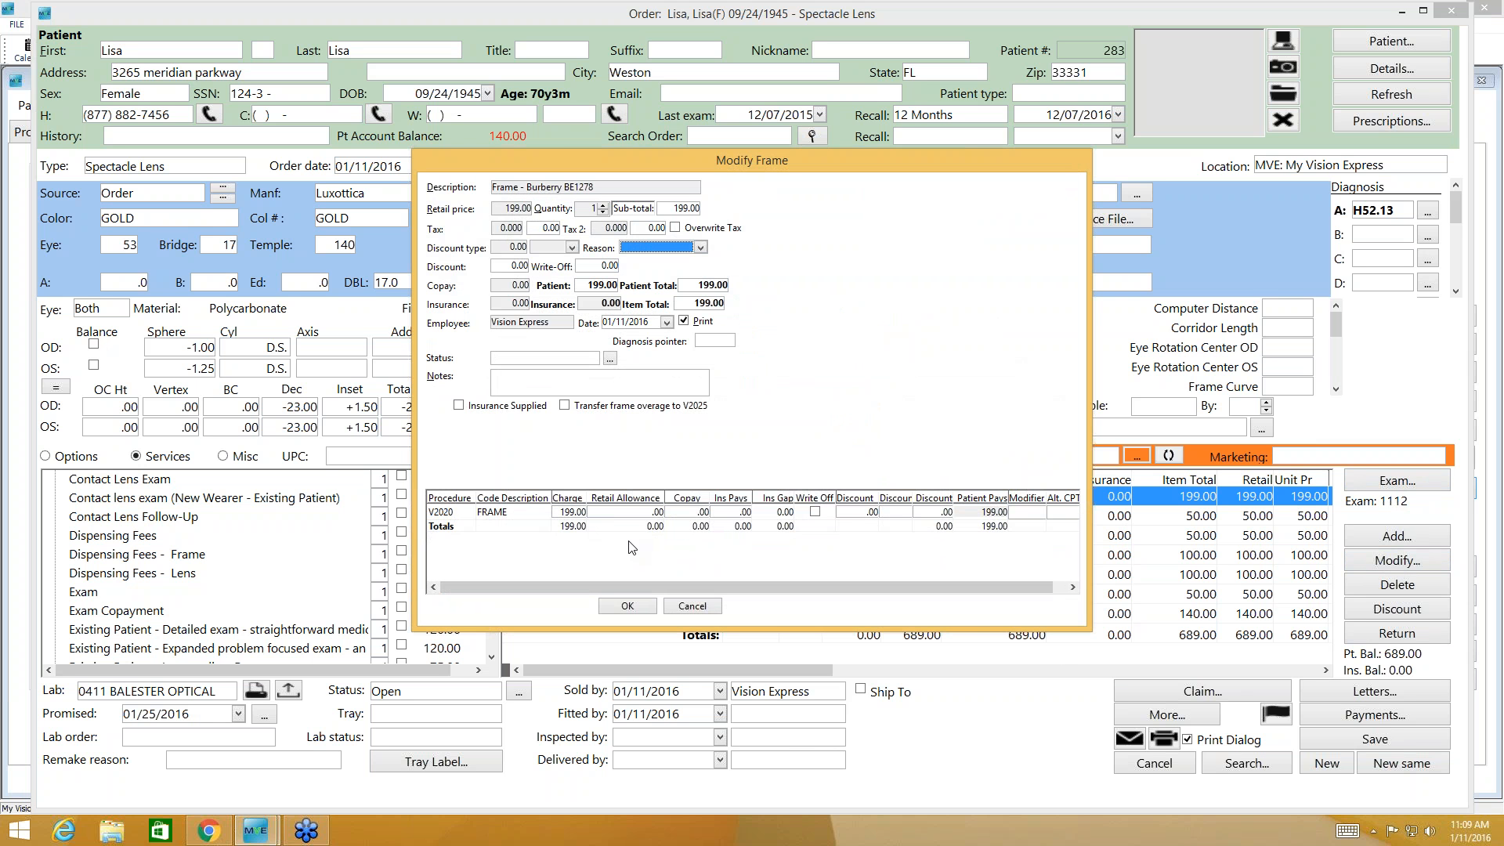
pyautogui.click(657, 512)
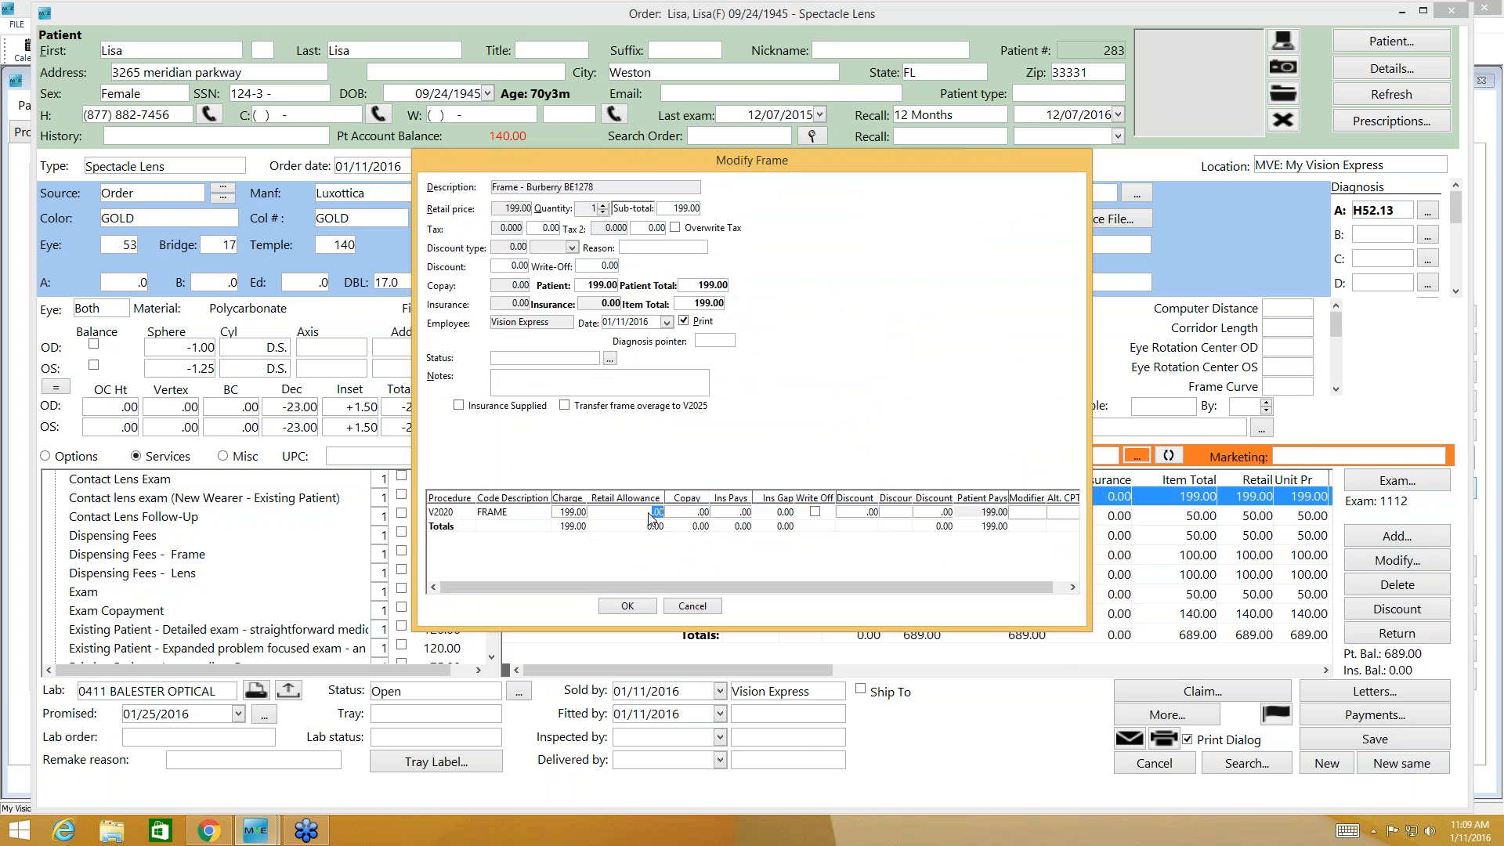
pyautogui.write('120')
pyautogui.press('Return')
# - Give the frame charge a 20 percent discount and accept the frame changes
pyautogui.click(909, 513)
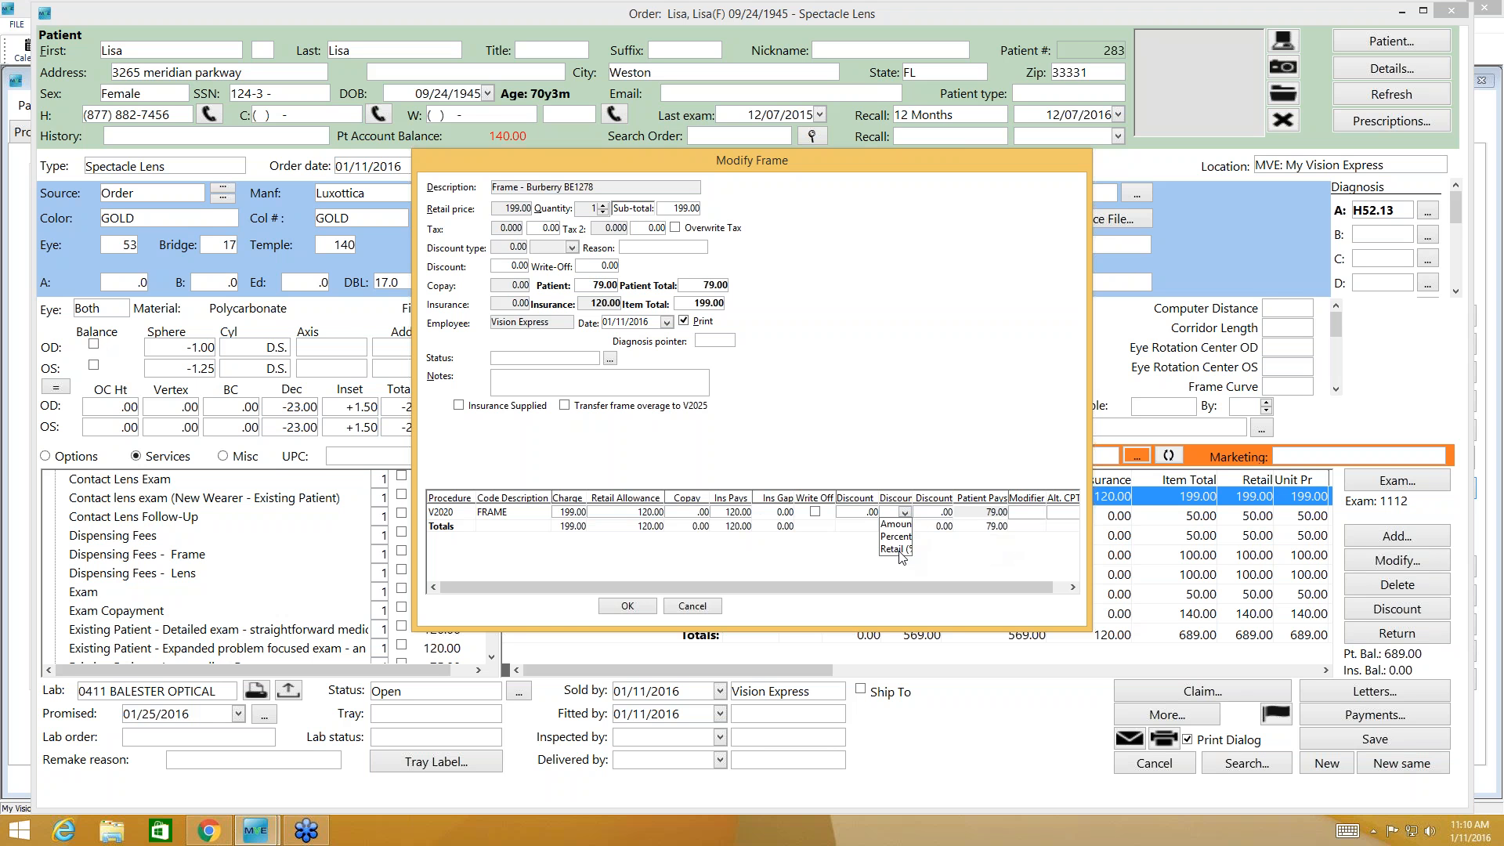
pyautogui.click(907, 537)
pyautogui.click(861, 513)
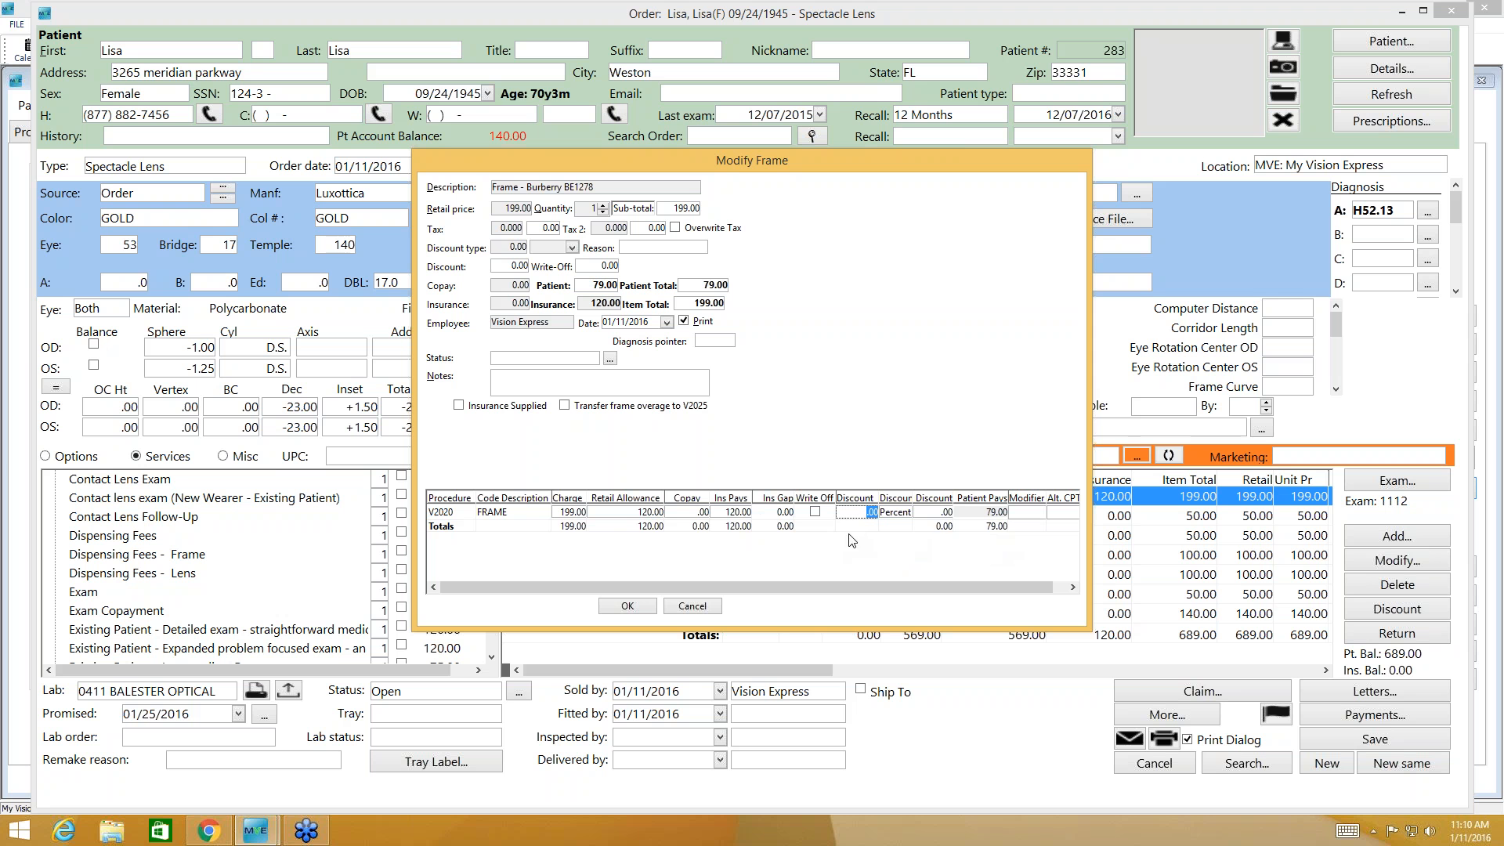
pyautogui.write('20')
pyautogui.click(981, 552)
pyautogui.click(626, 608)
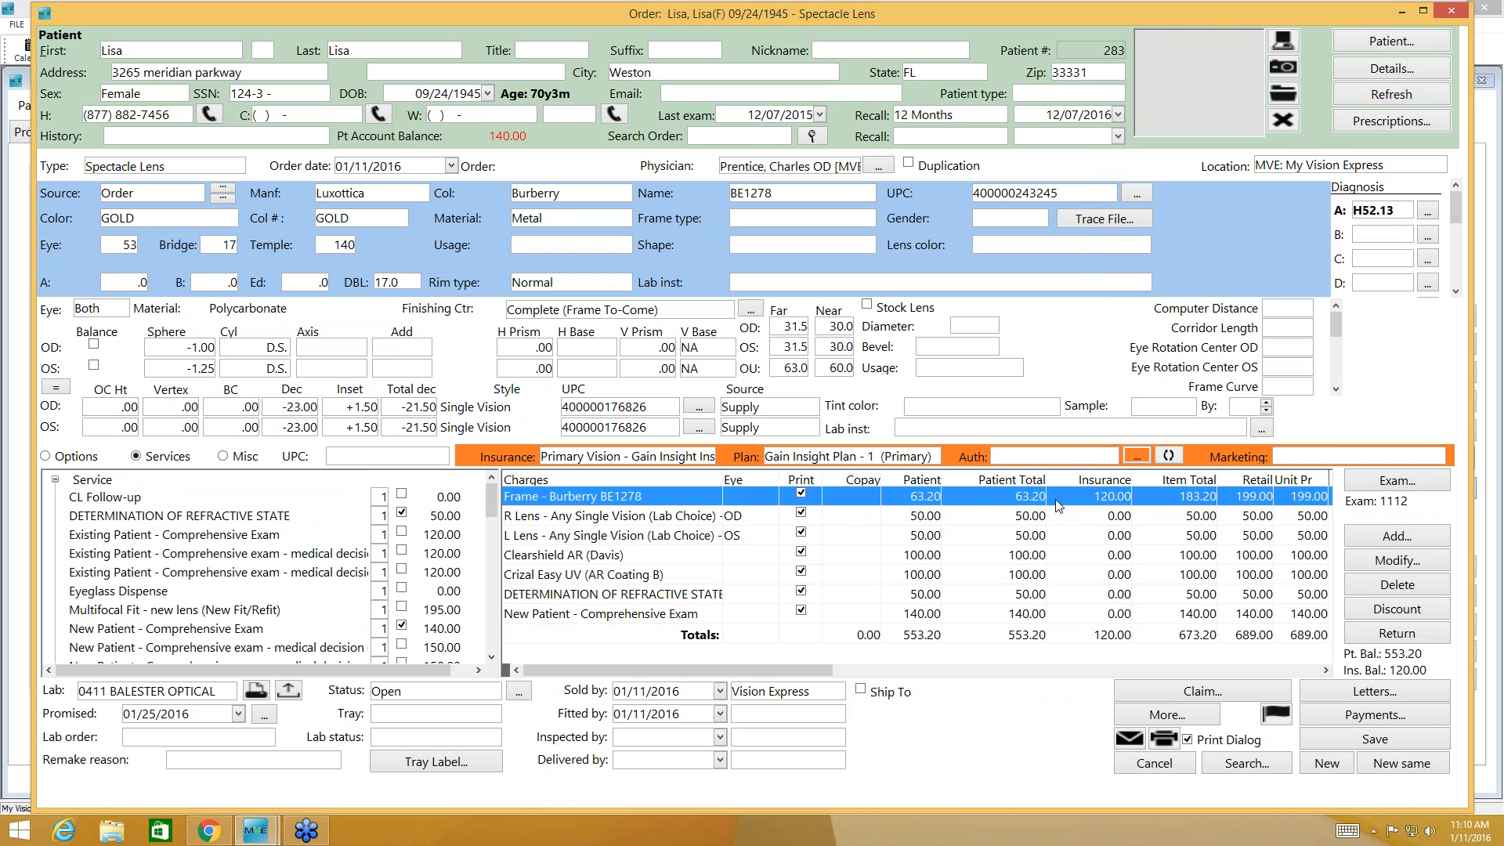
# - Examine the tax, discount and write-off columns of the order's charge list
pyautogui.click(1326, 671)
pyautogui.click(1327, 671)
pyautogui.click(1327, 671)
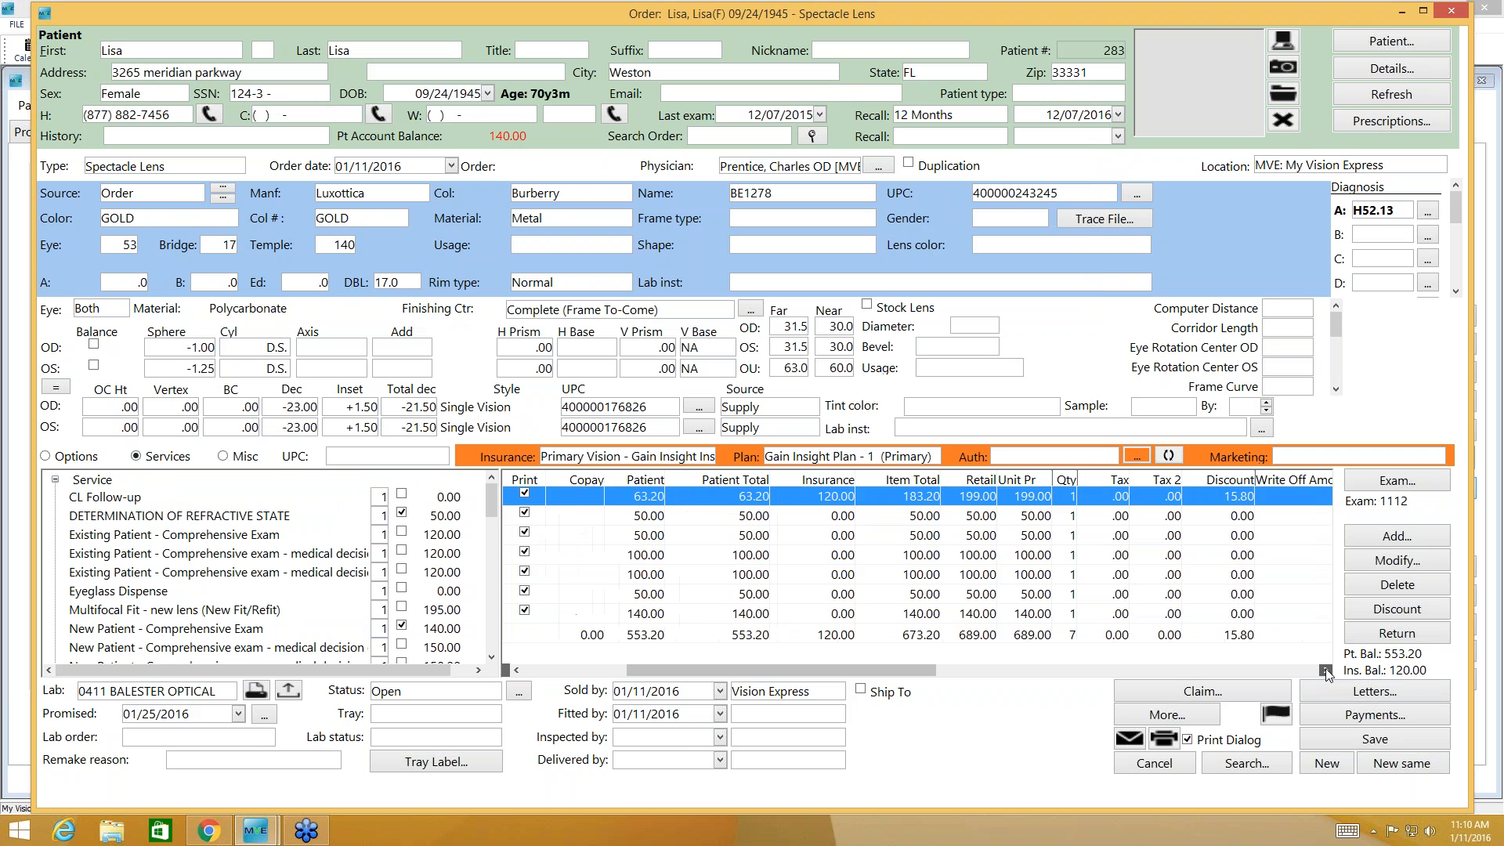
pyautogui.click(1327, 671)
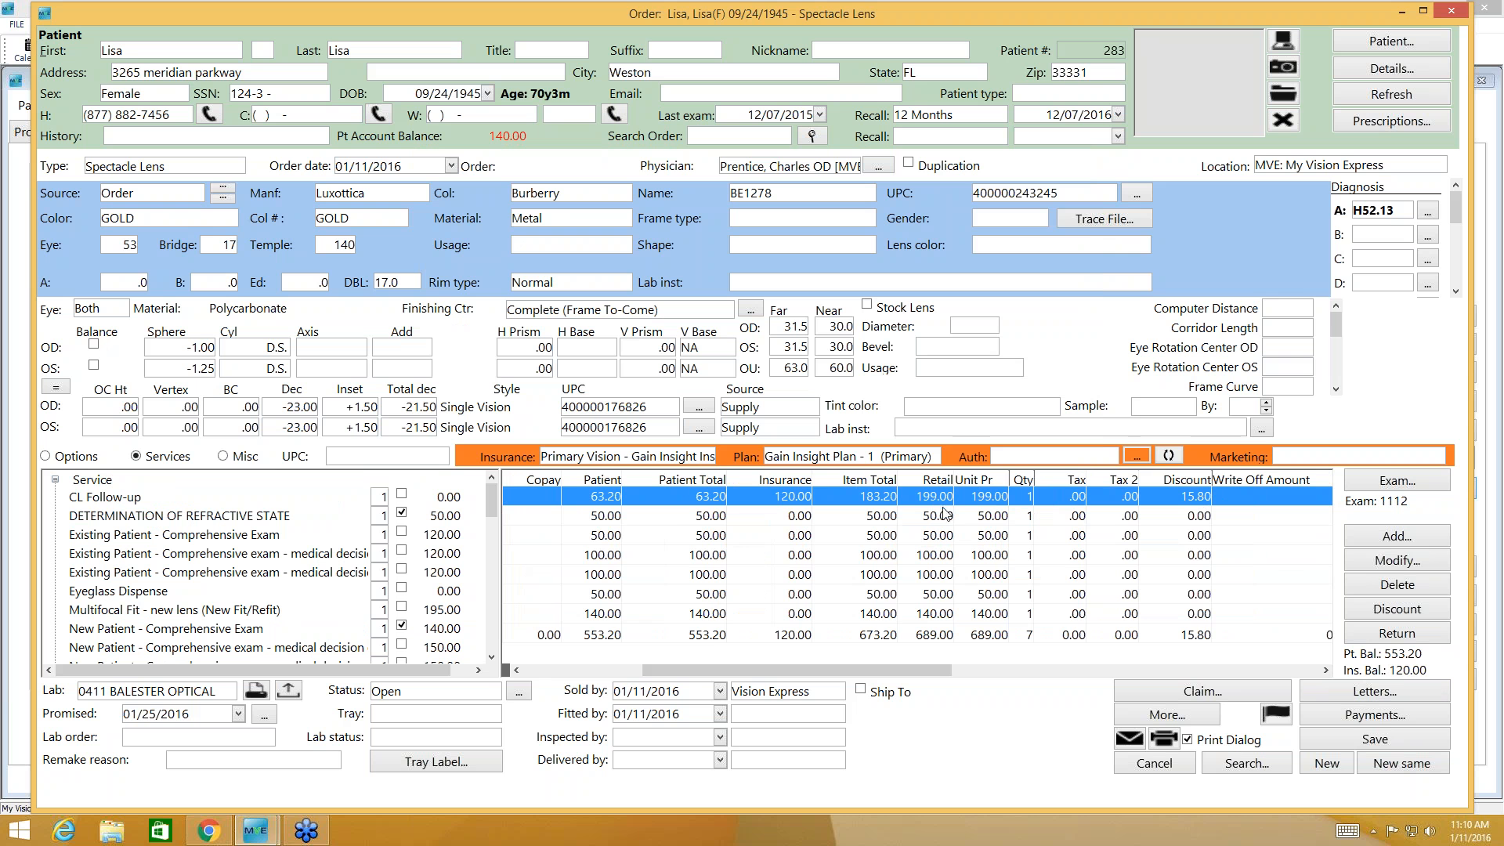
pyautogui.click(514, 672)
pyautogui.click(515, 672)
pyautogui.click(515, 671)
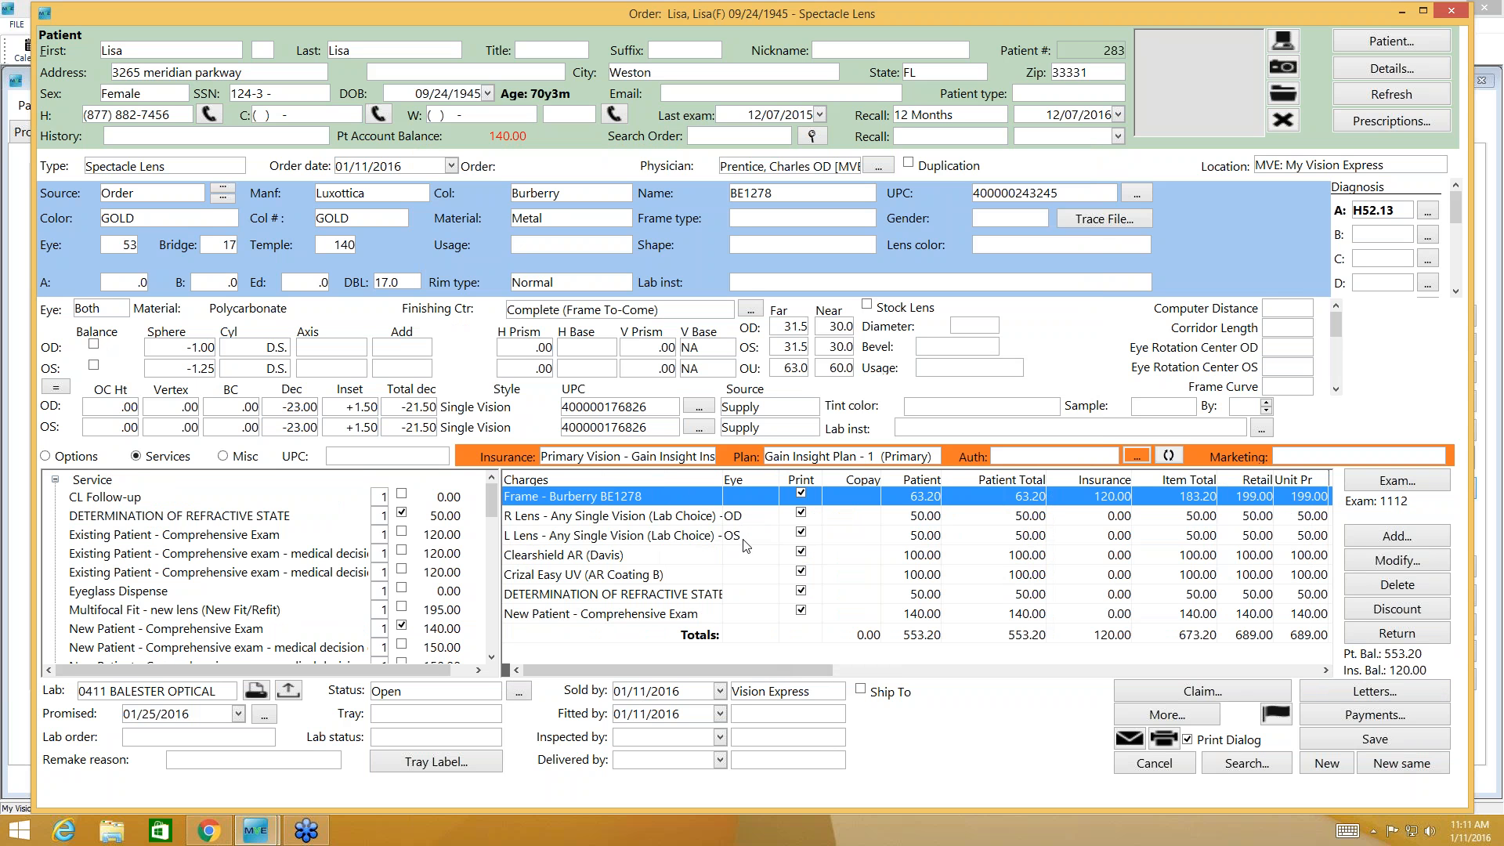
# - Open the right lens charge and review its procedure code breakdown without changing any amounts
pyautogui.click(986, 517)
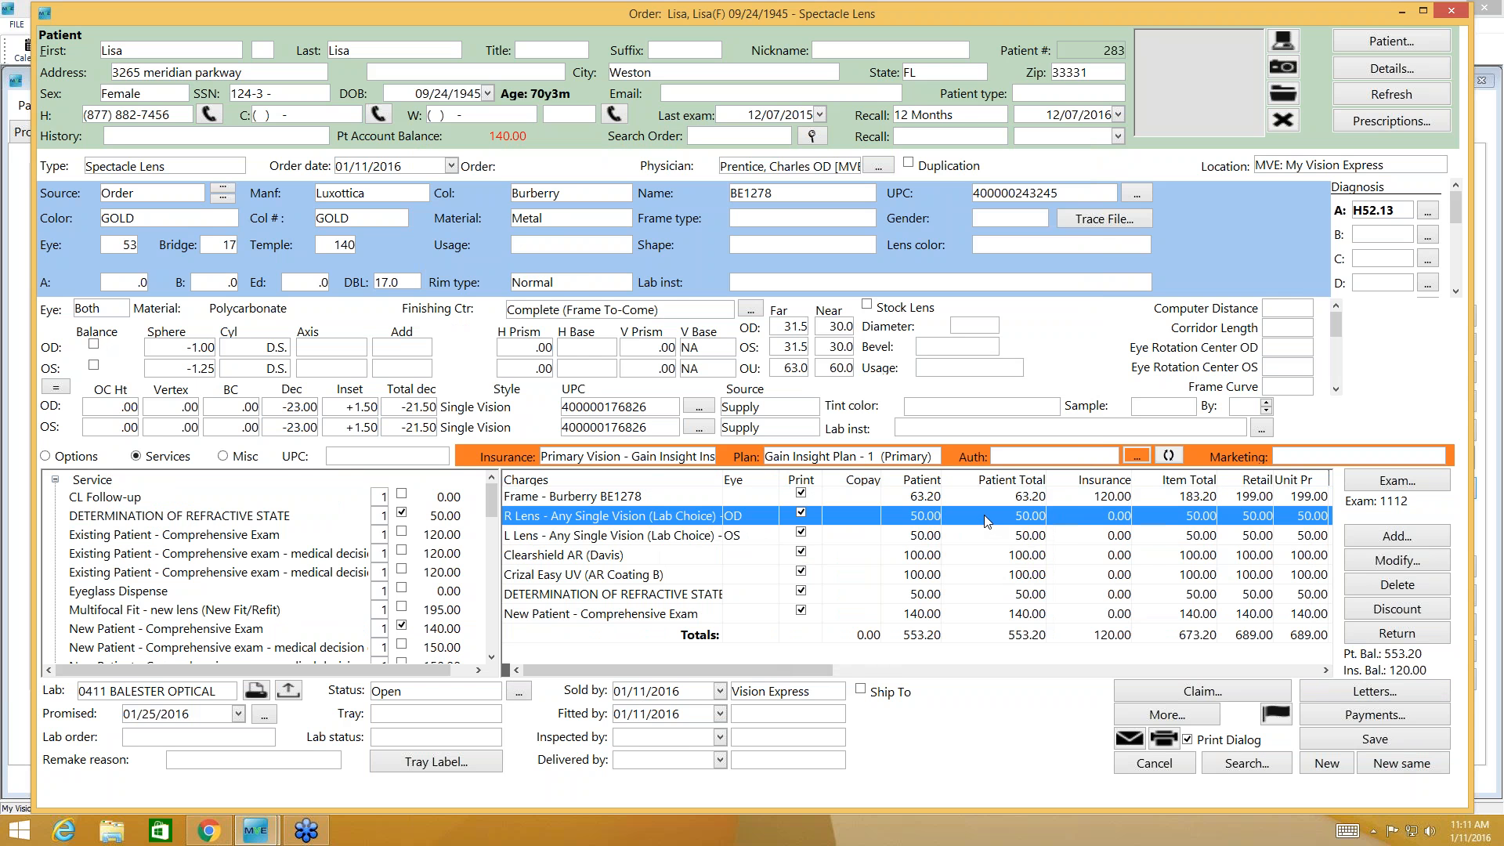
pyautogui.click(1387, 562)
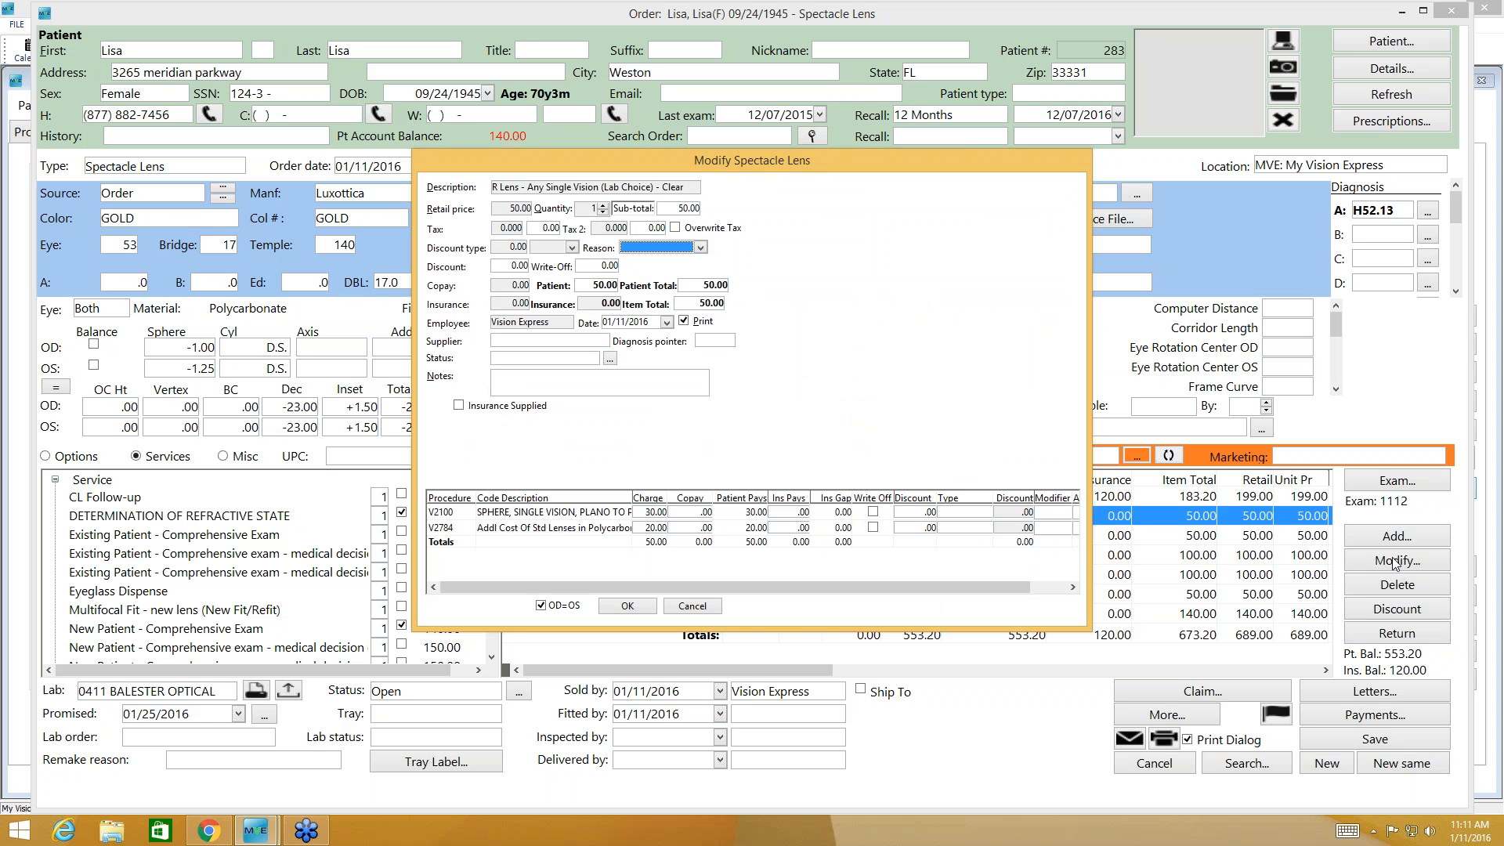
pyautogui.click(813, 589)
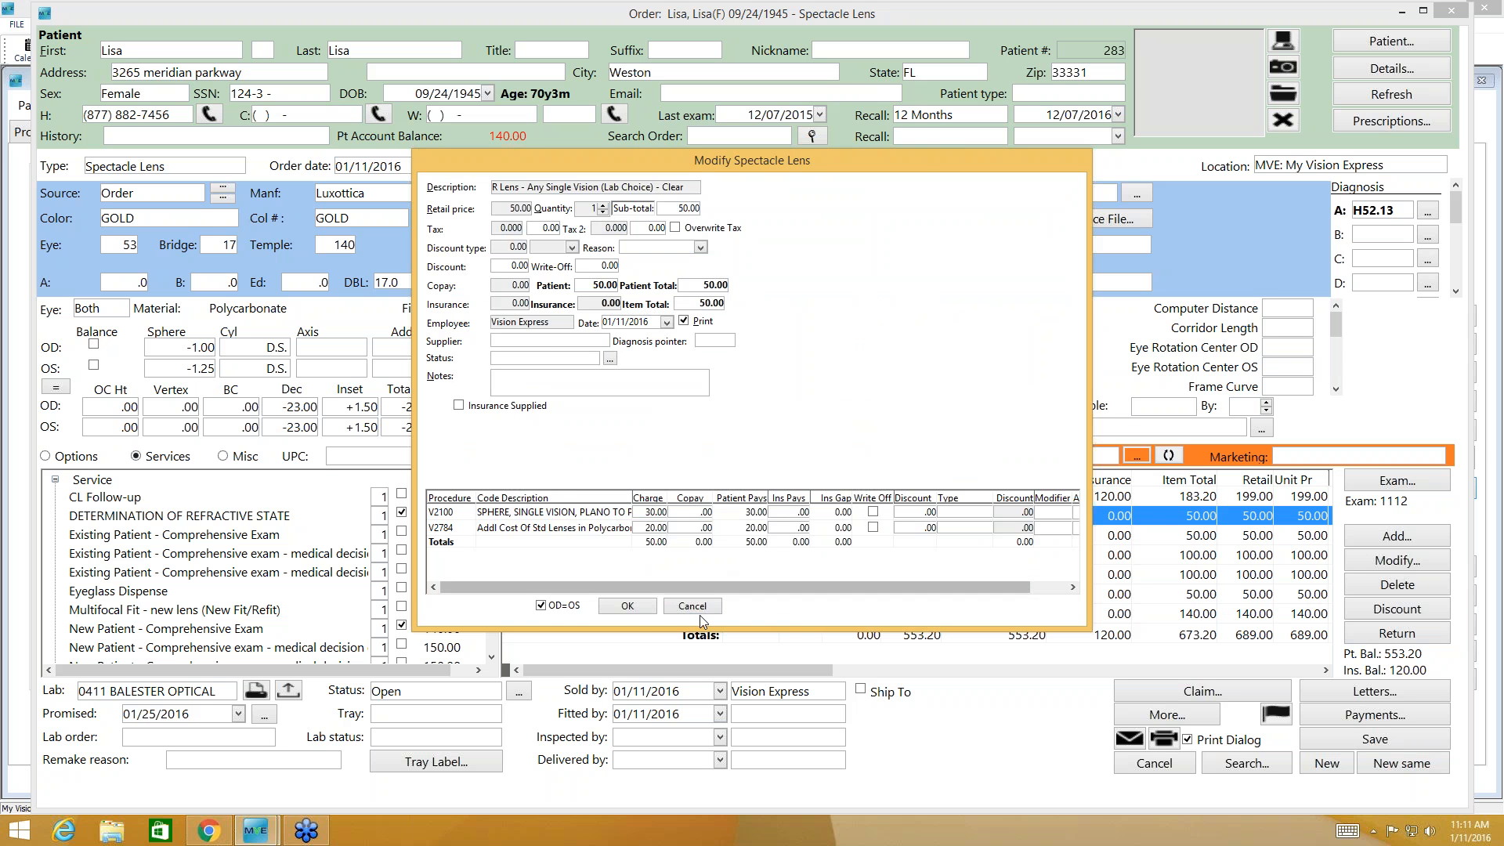
pyautogui.click(628, 606)
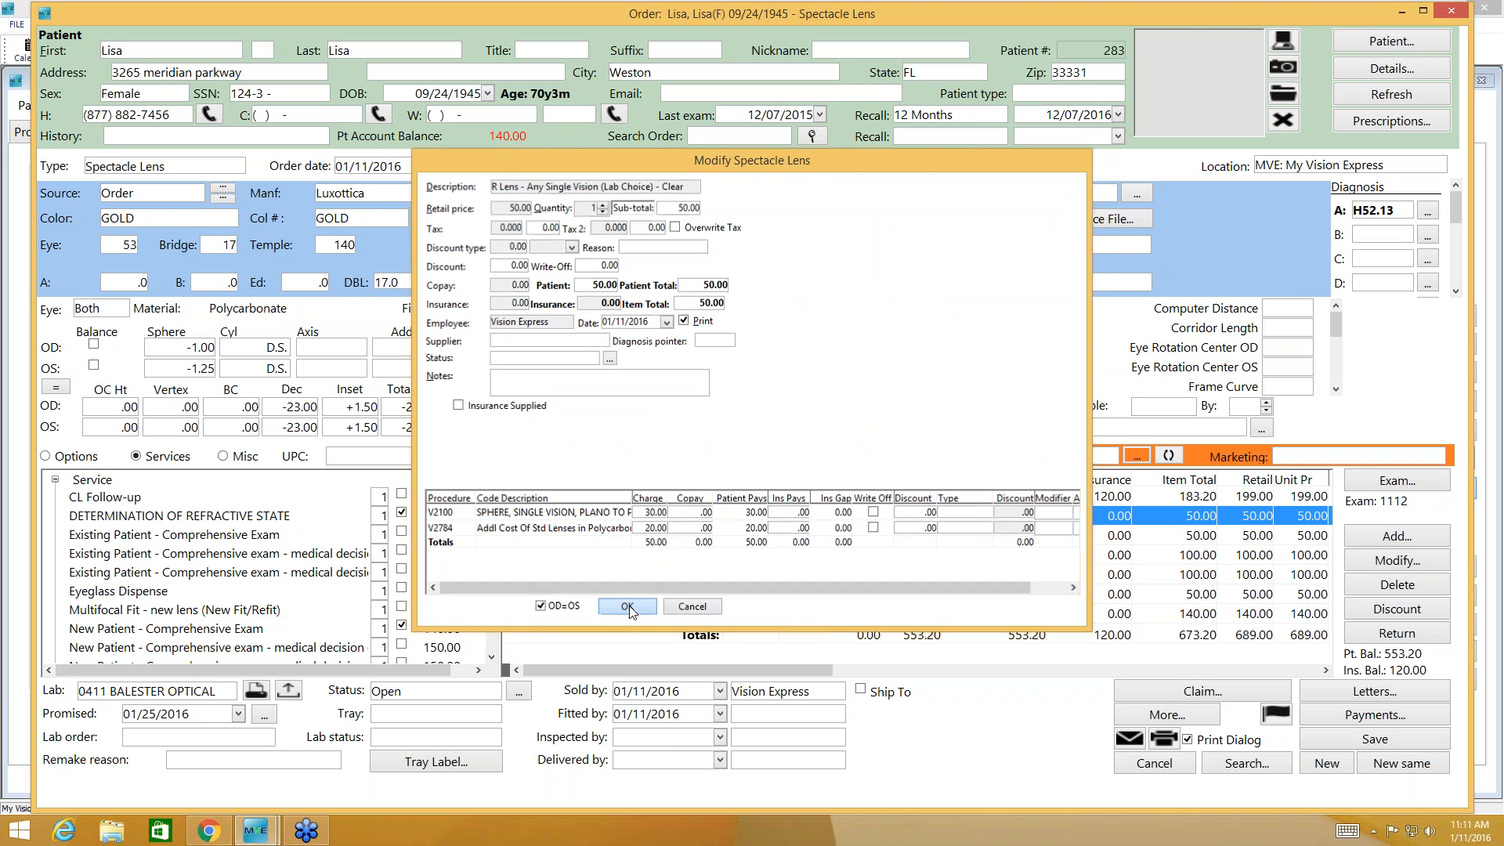
# - Set the frame charge's copay to 15 and recheck its insurance and patient breakdown
pyautogui.click(970, 495)
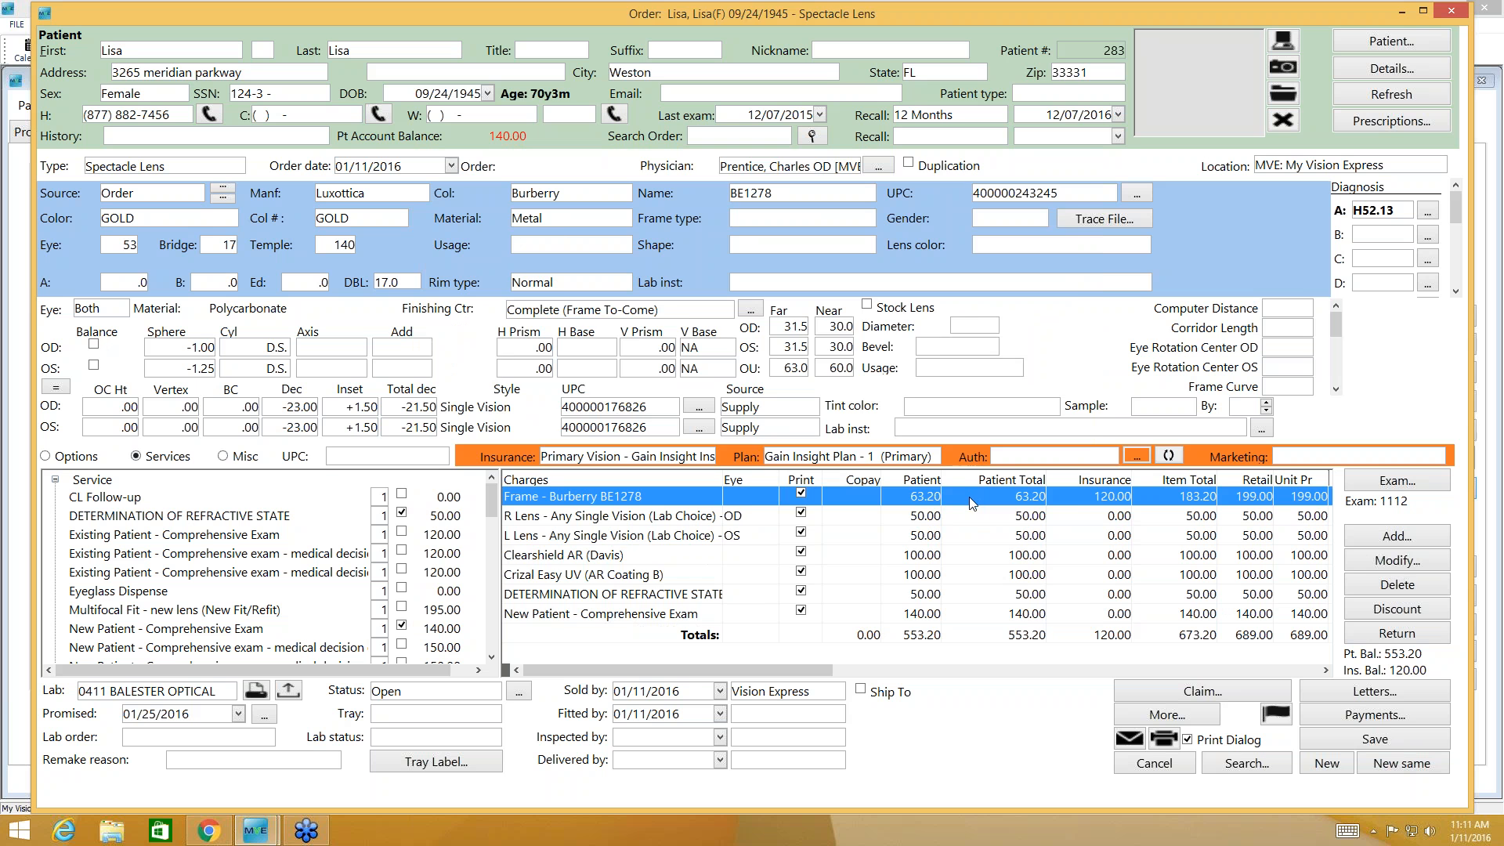
pyautogui.doubleClick(970, 496)
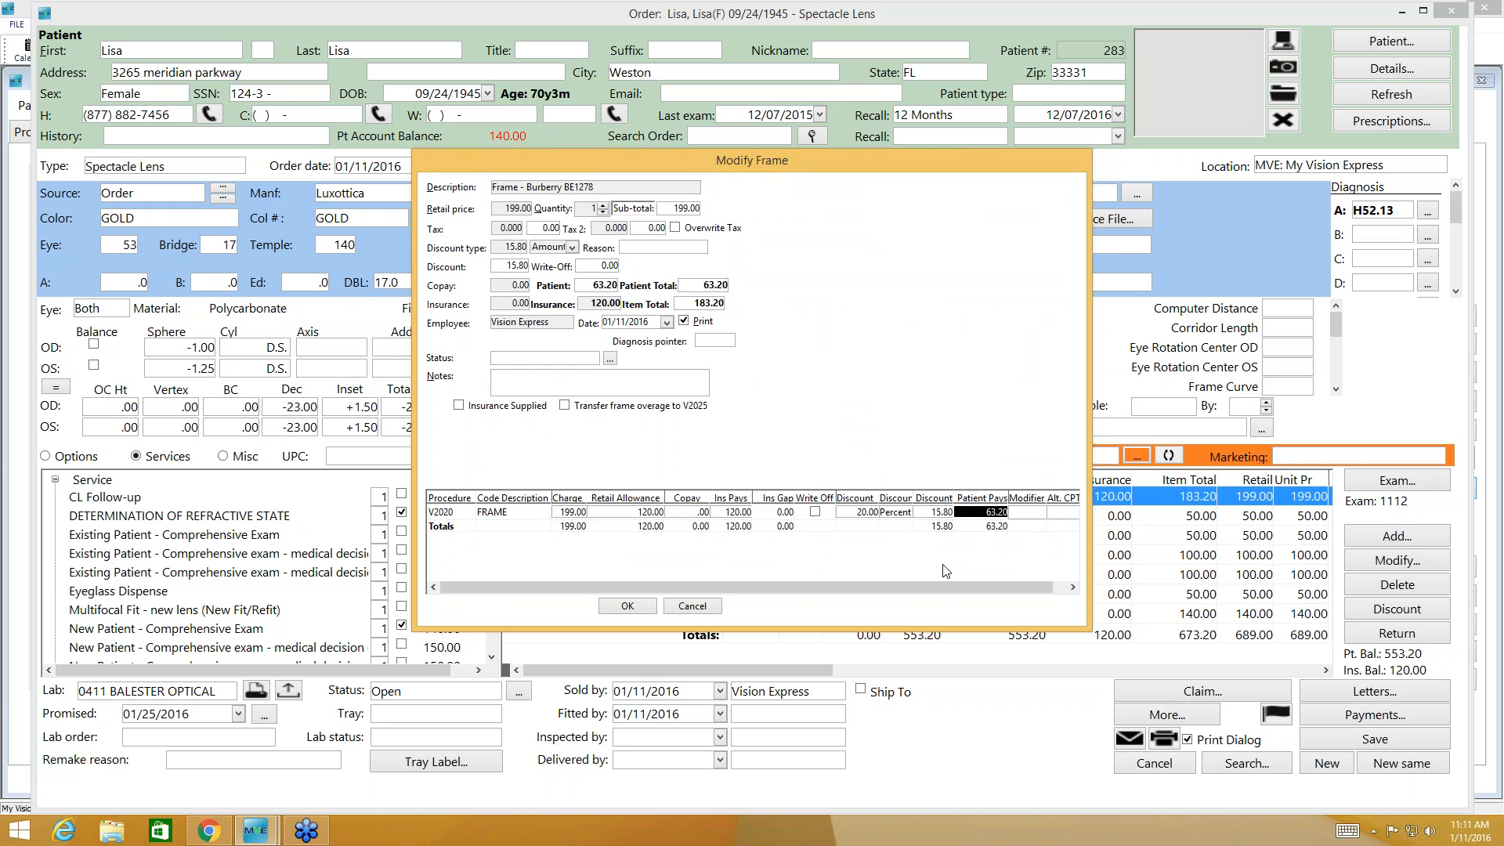
pyautogui.click(693, 514)
pyautogui.write('15')
pyautogui.press('Return')
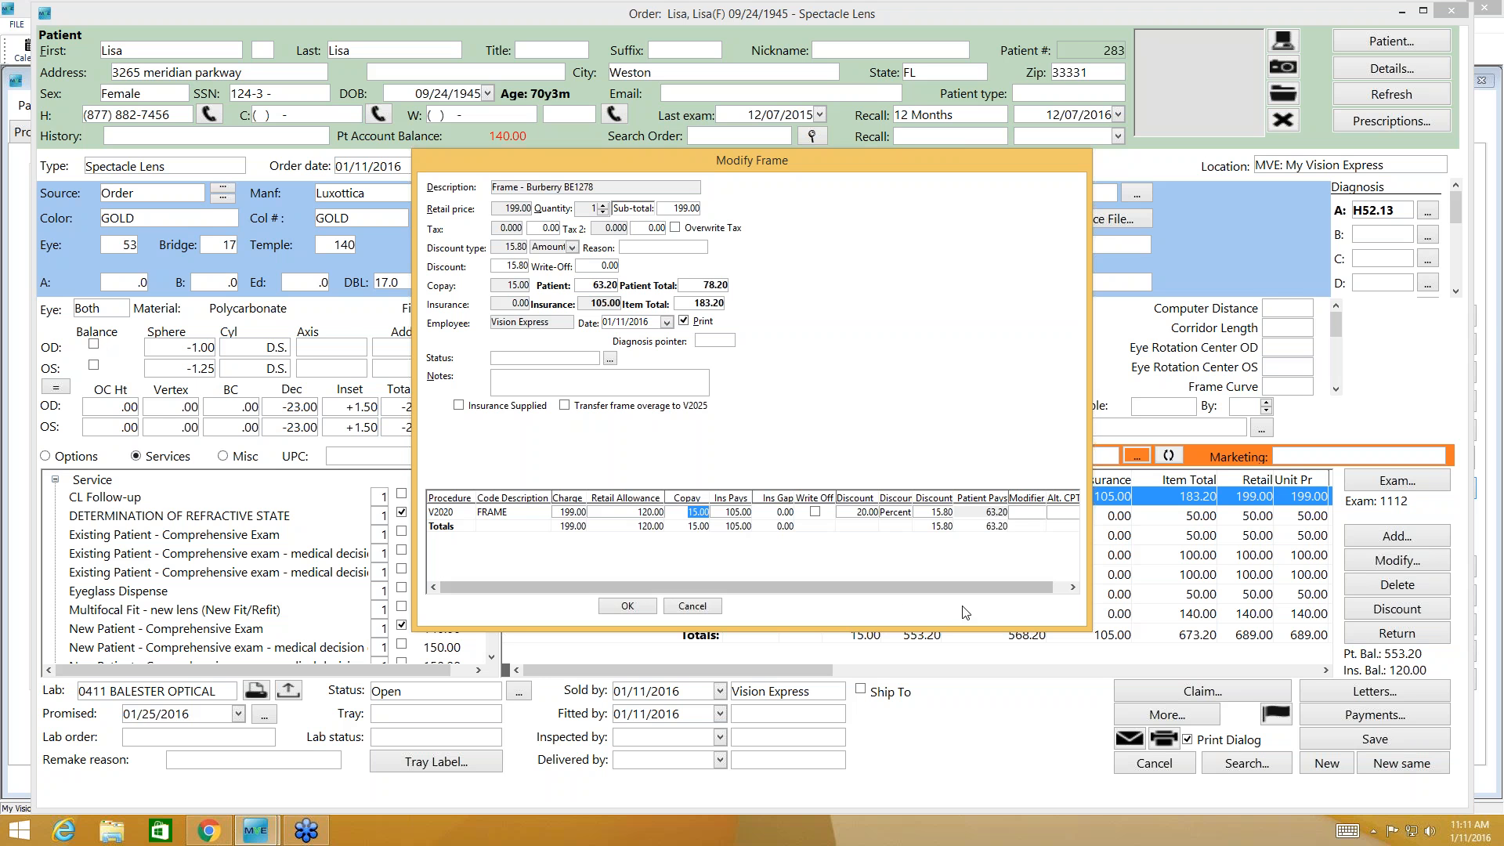
pyautogui.click(627, 607)
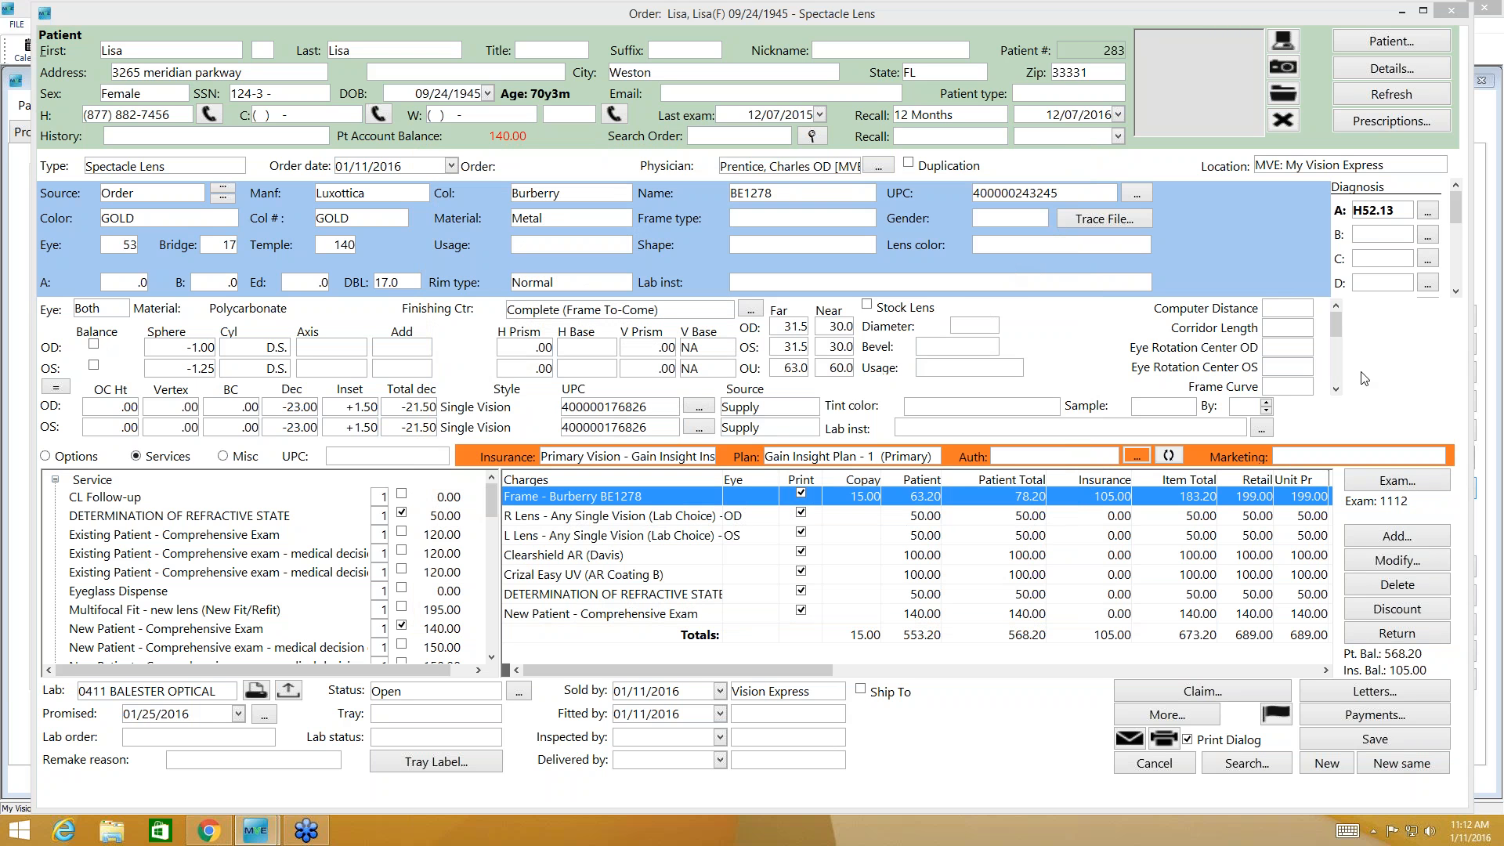
pyautogui.doubleClick(1071, 501)
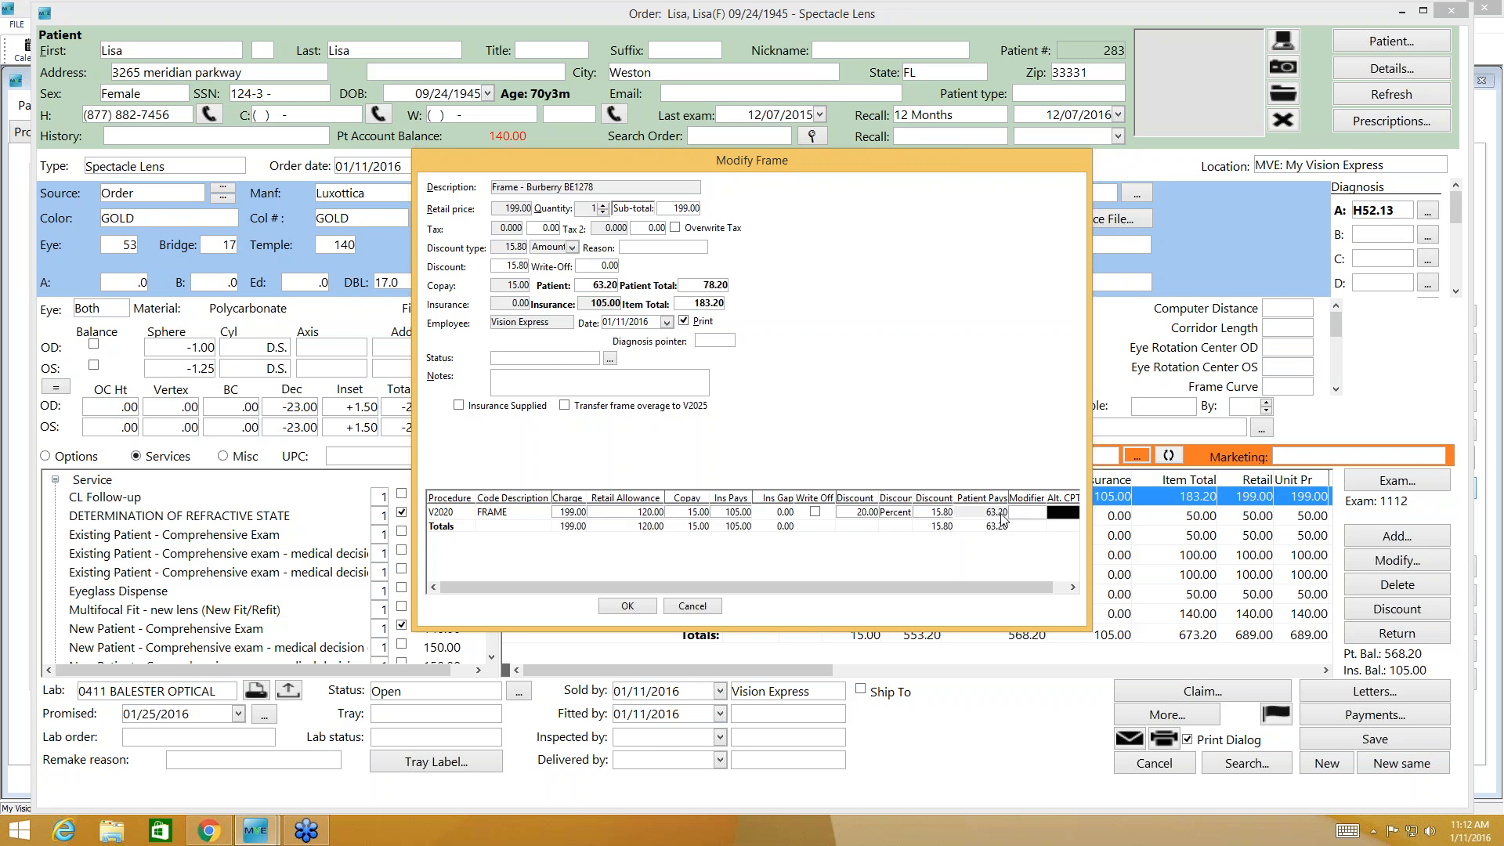
pyautogui.click(627, 607)
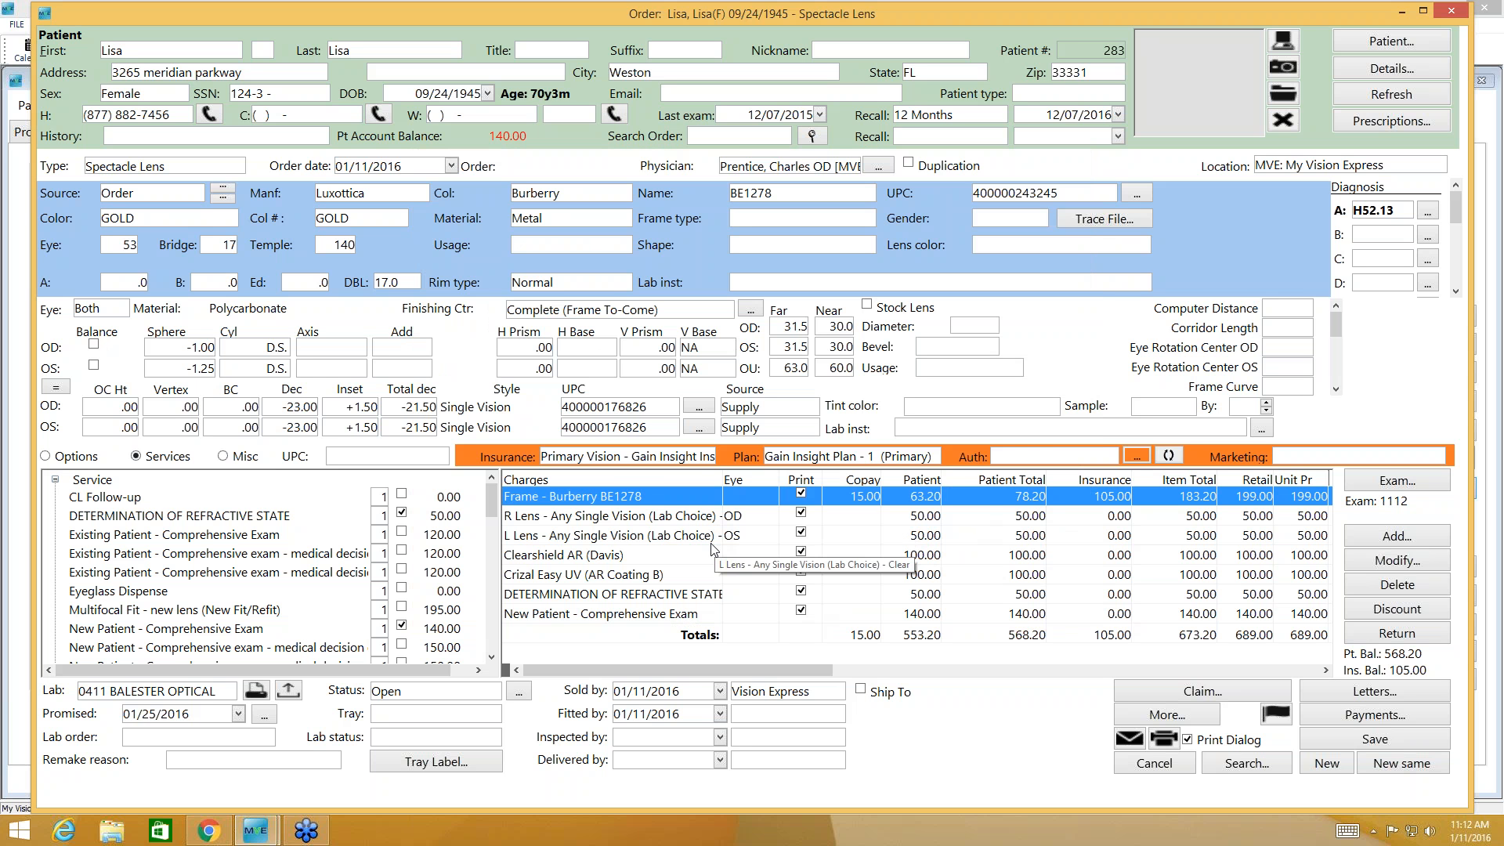
# - On the right lens charge, set the insurance payment to 30 for the V2100 line and 20 for the V2784 polycarbonate line
pyautogui.click(991, 517)
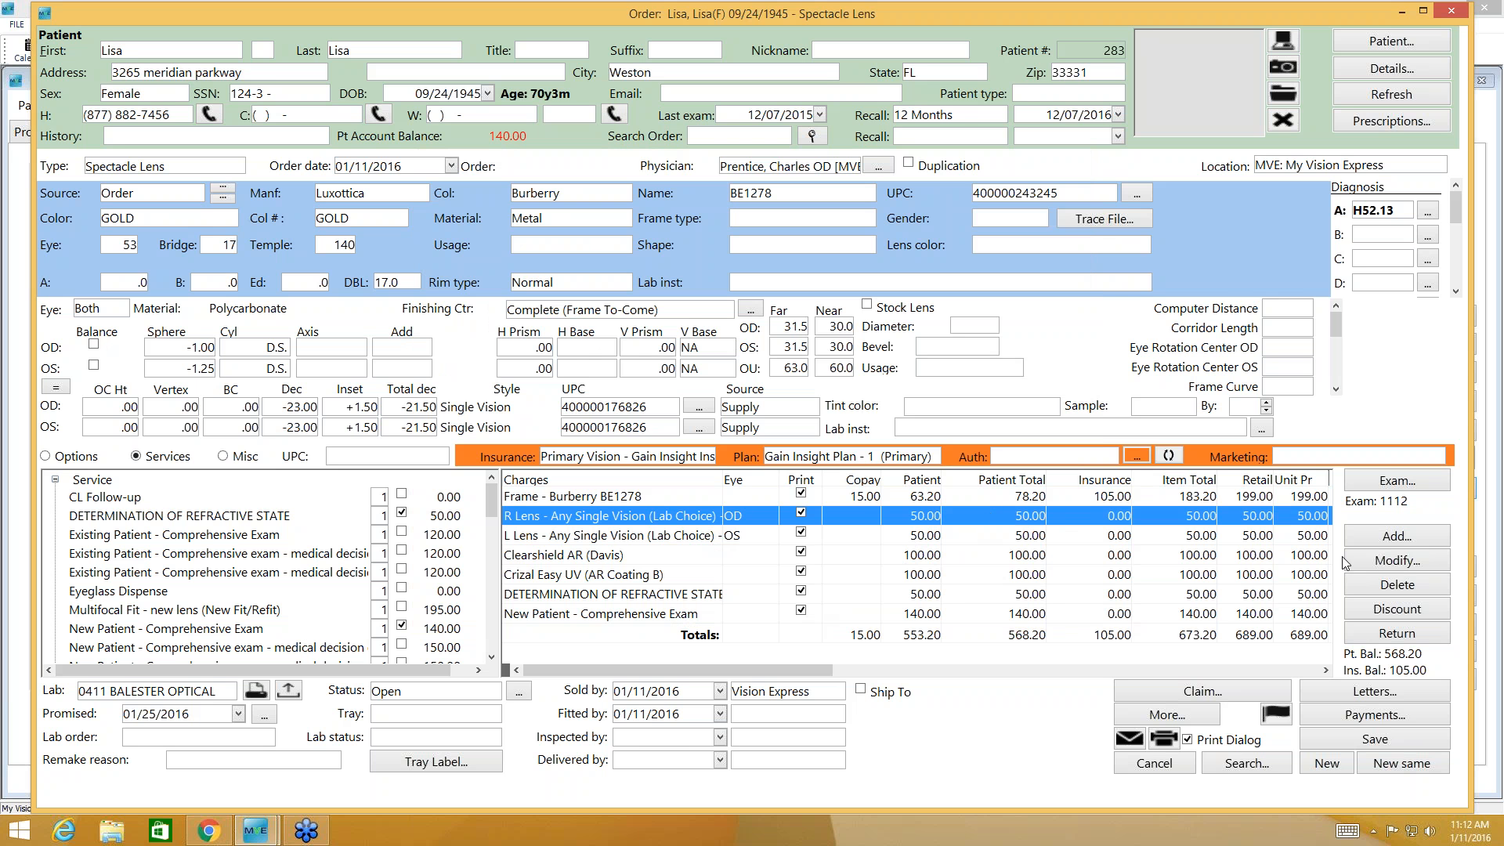
pyautogui.click(1401, 559)
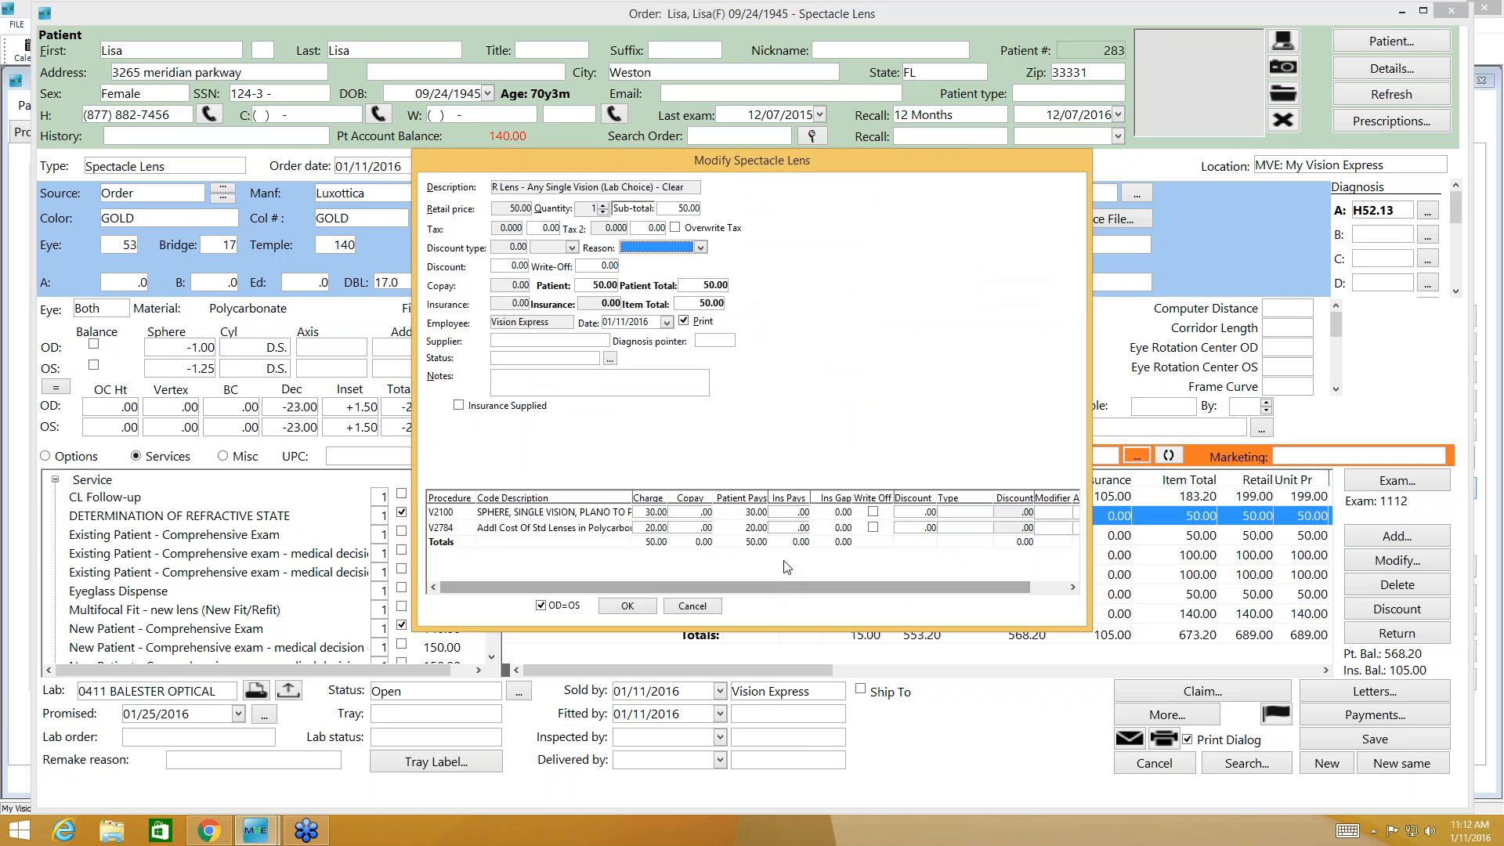
pyautogui.click(799, 514)
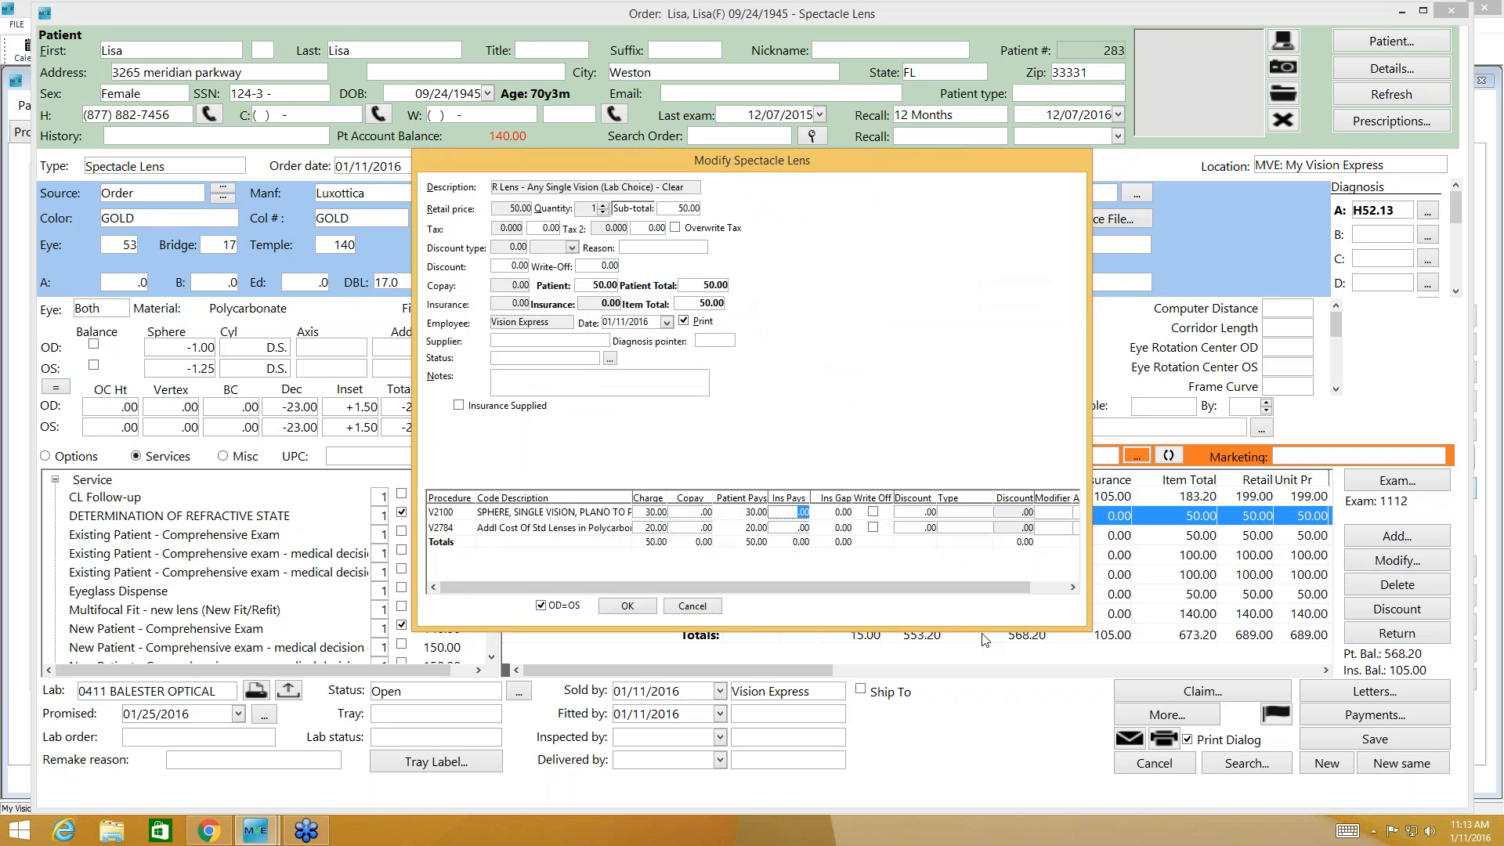
pyautogui.write('30')
pyautogui.press('Return')
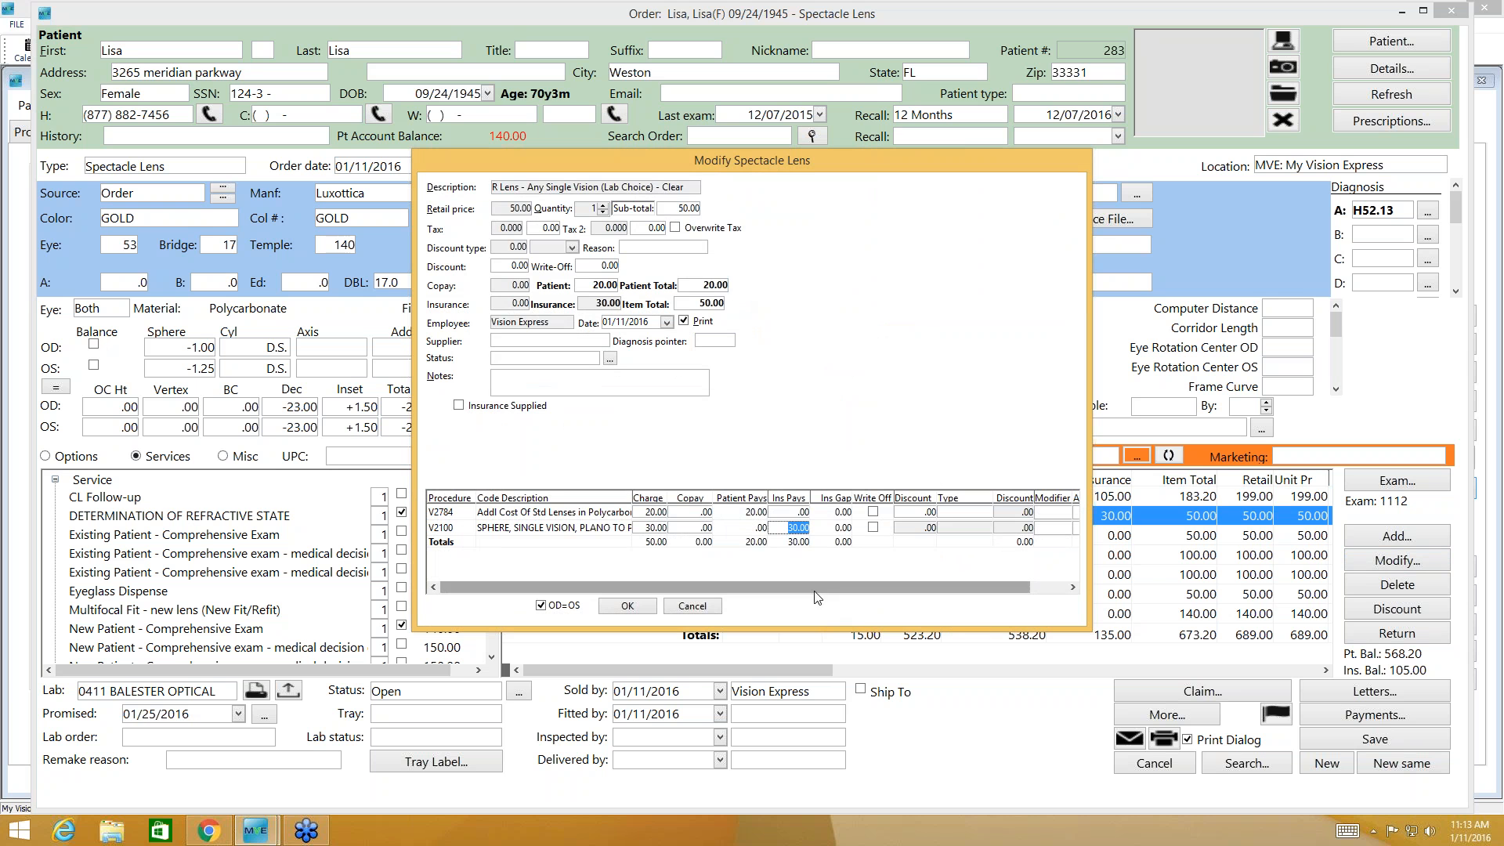
pyautogui.click(803, 513)
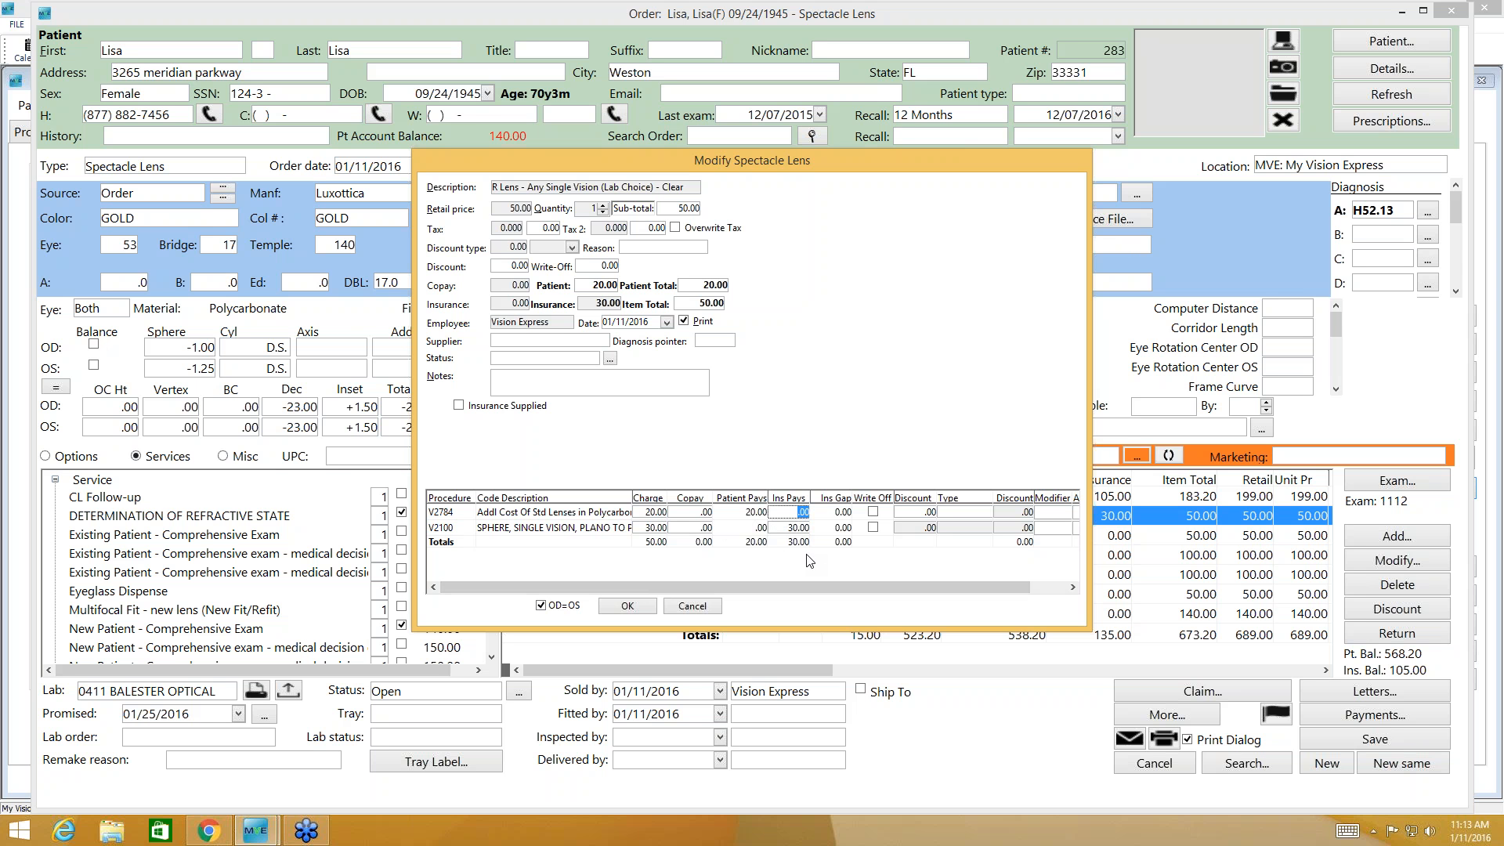
pyautogui.write('20')
pyautogui.click(725, 564)
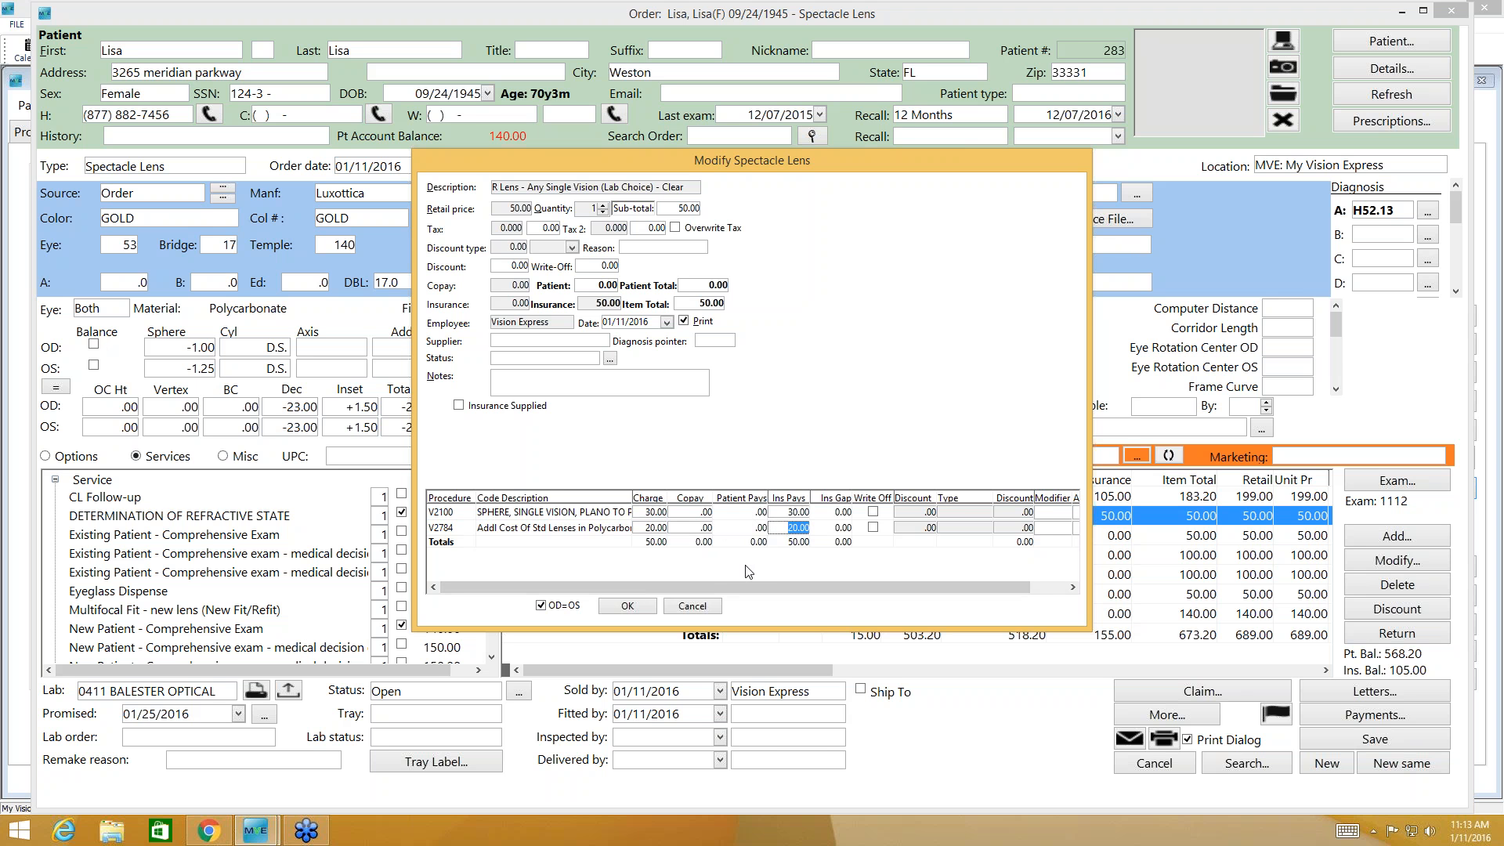
# - Set the copay of the V2784 polycarbonate line to 10 and accept the charge for both lenses
pyautogui.click(703, 527)
pyautogui.write('10')
pyautogui.click(626, 607)
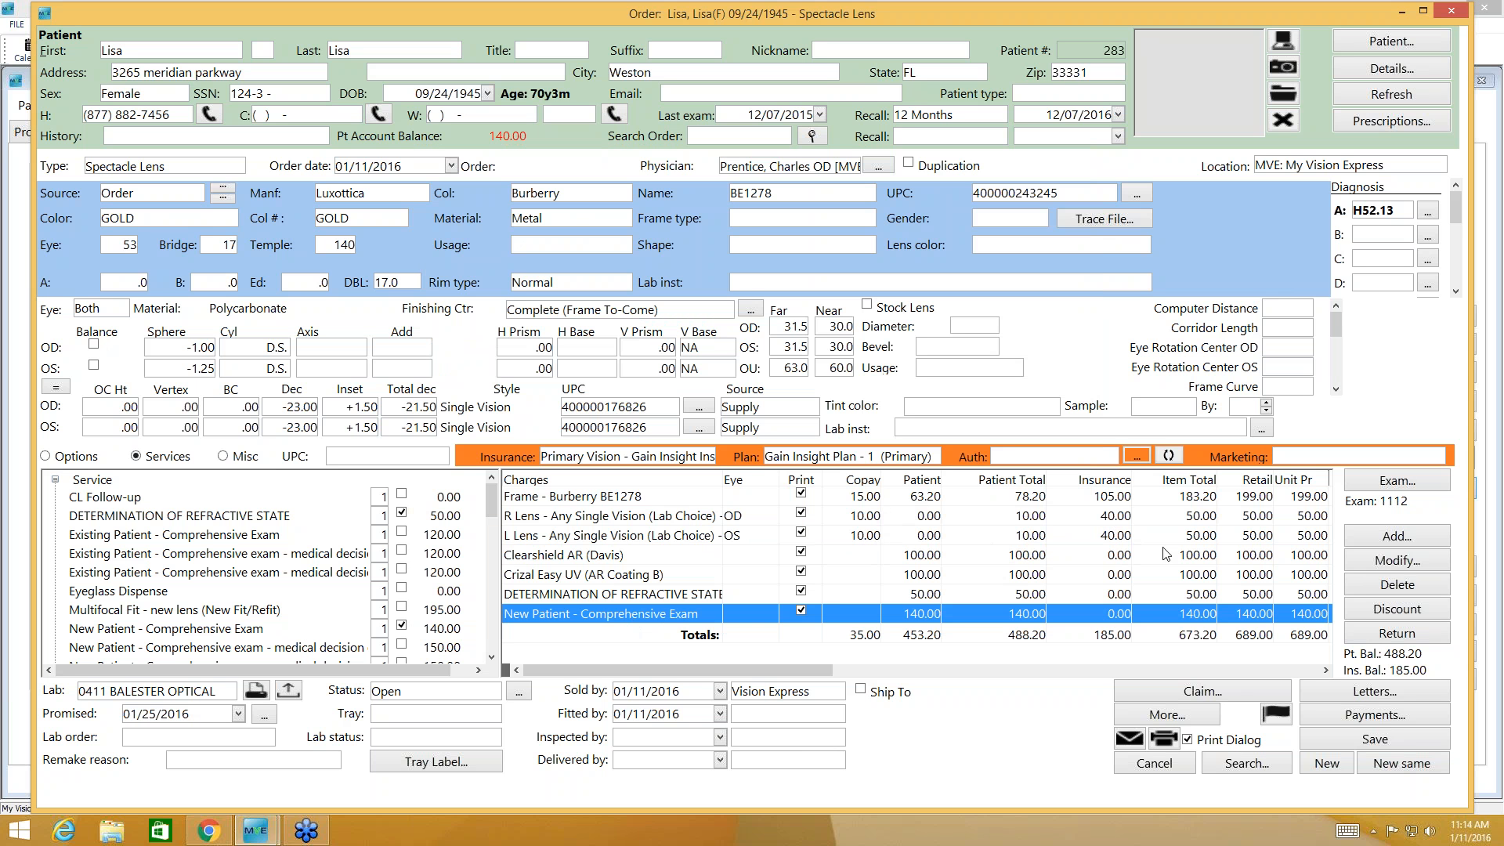
# - Delete the Clearshield AR (Davis) coating charge from the order
pyautogui.click(1324, 672)
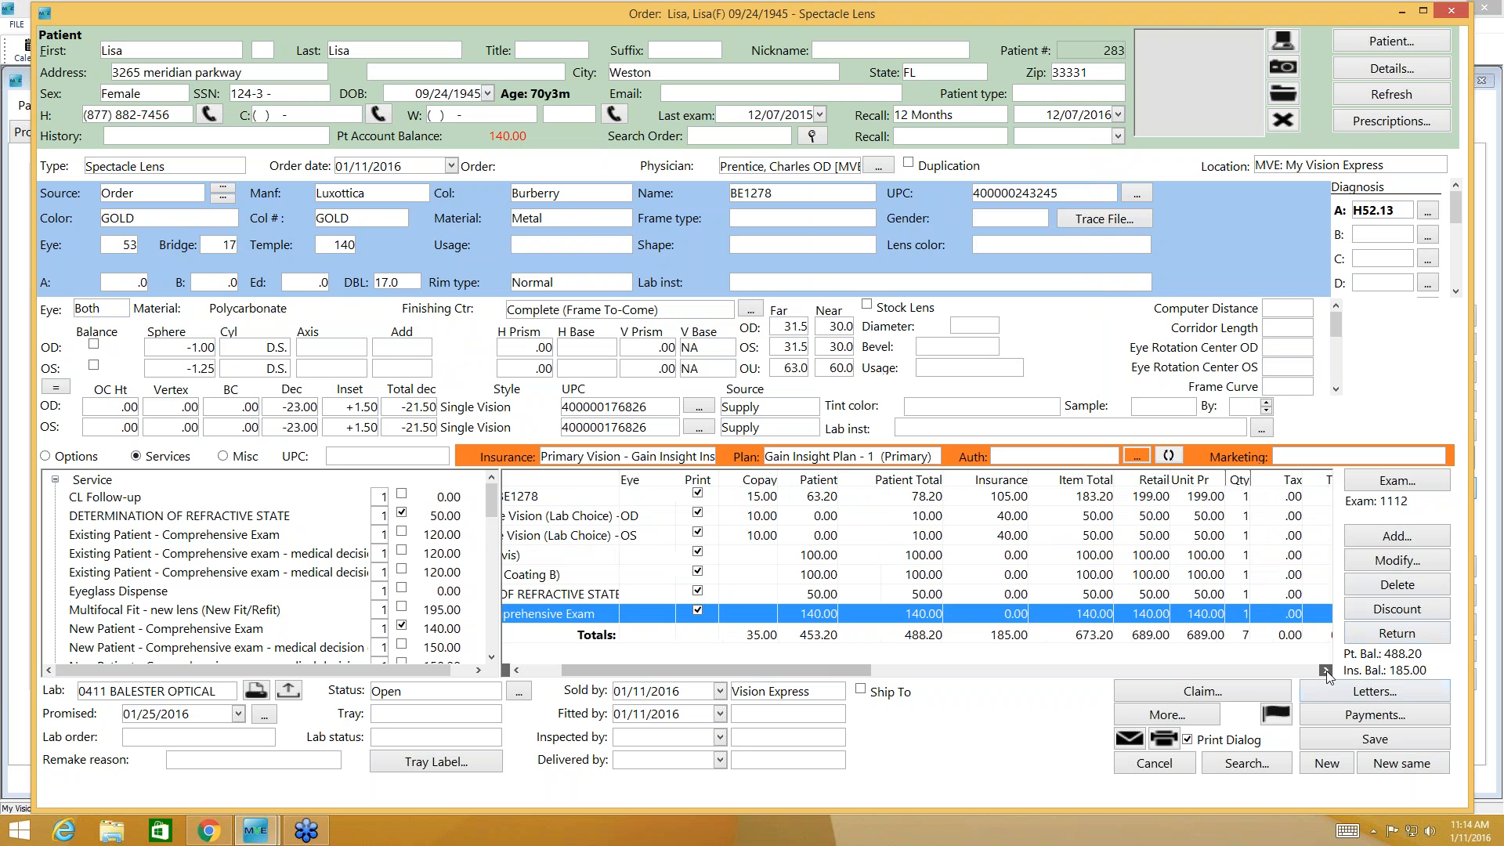
pyautogui.click(1325, 672)
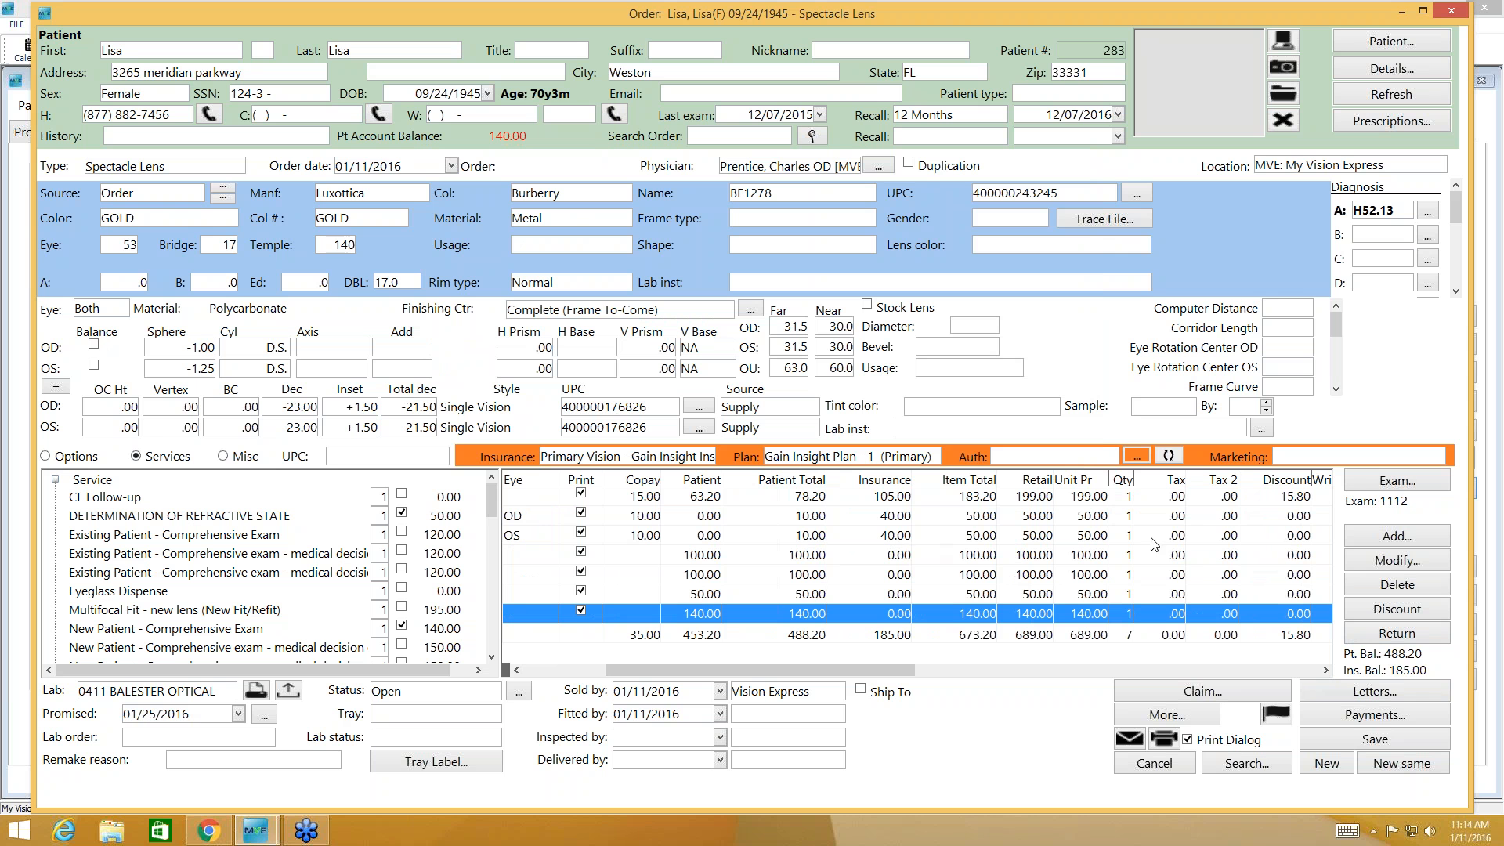
pyautogui.click(516, 671)
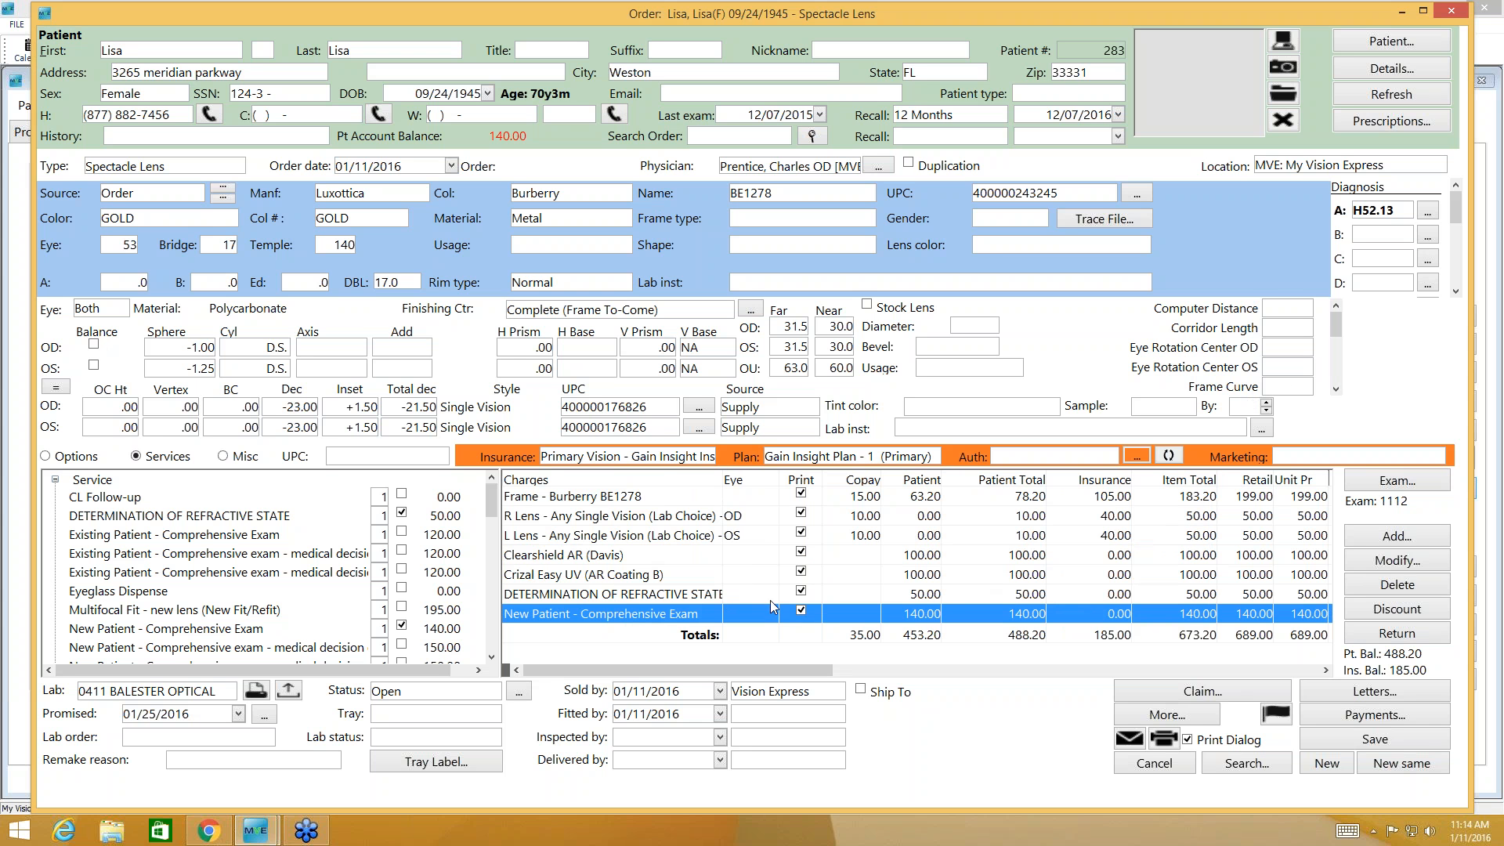
pyautogui.click(782, 560)
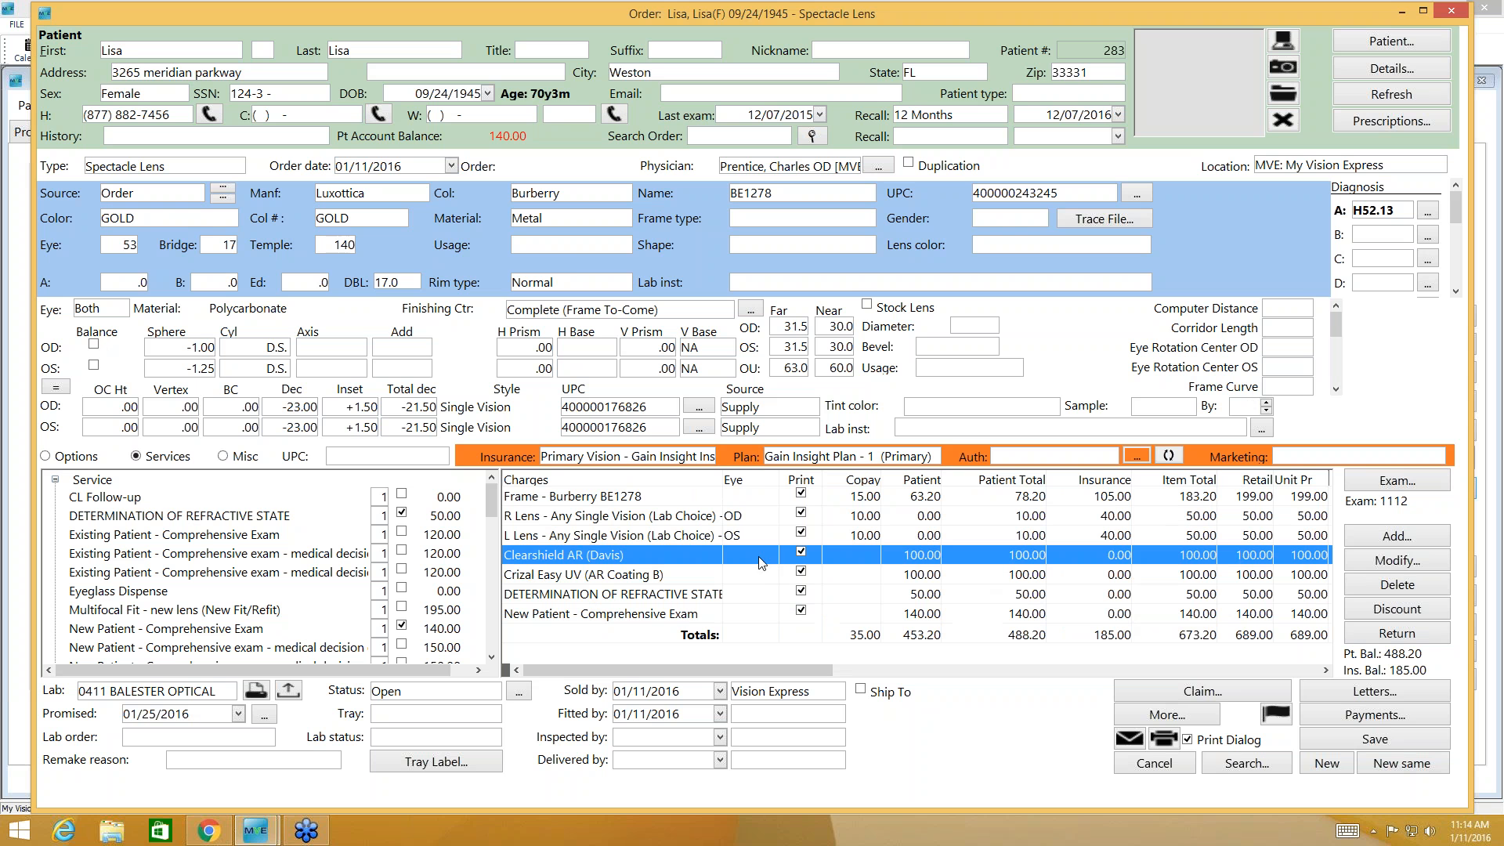
pyautogui.click(1380, 588)
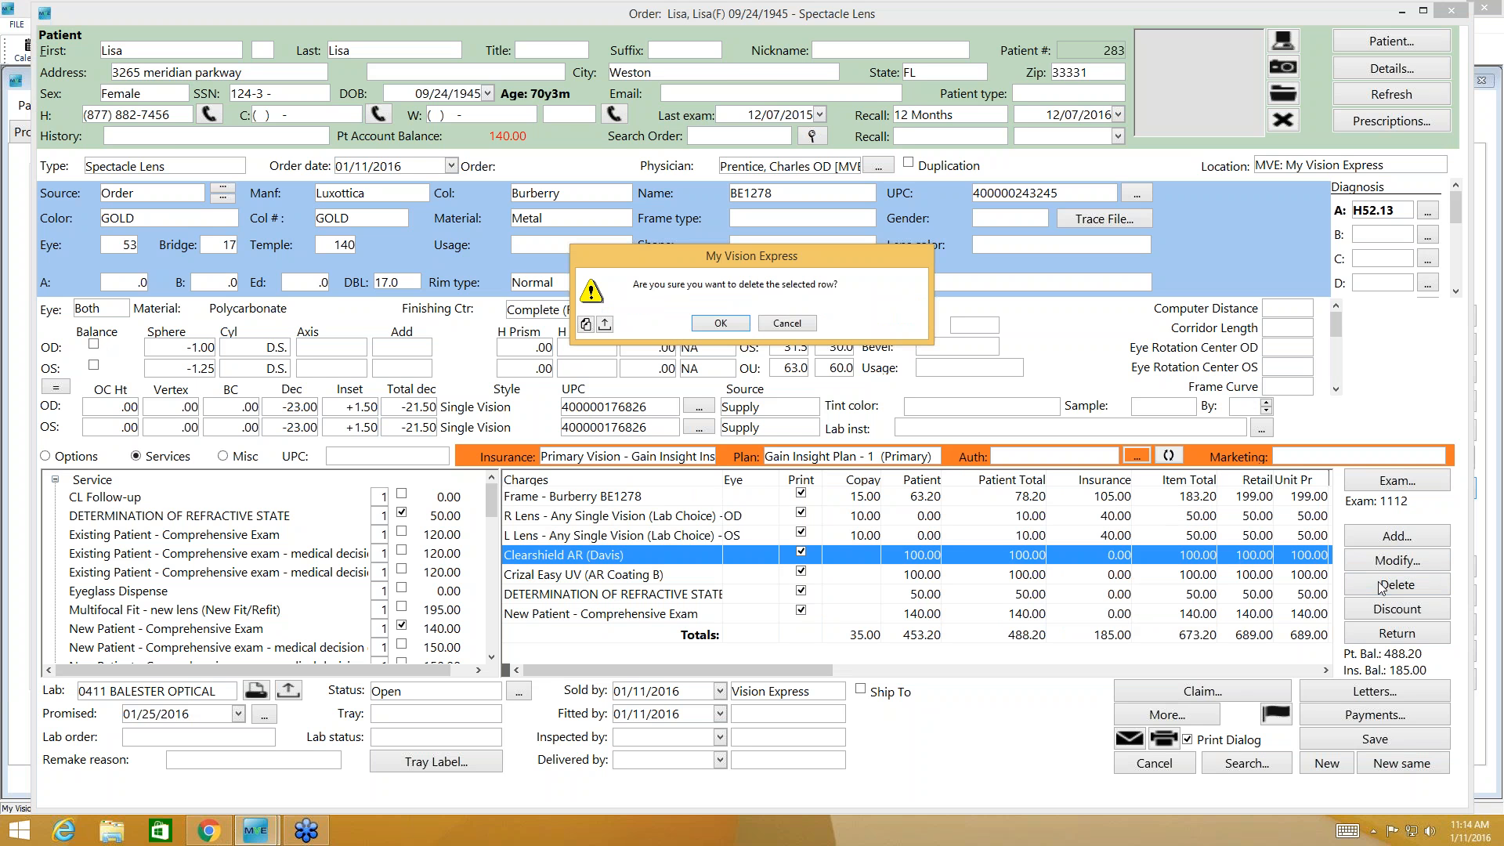
pyautogui.click(719, 323)
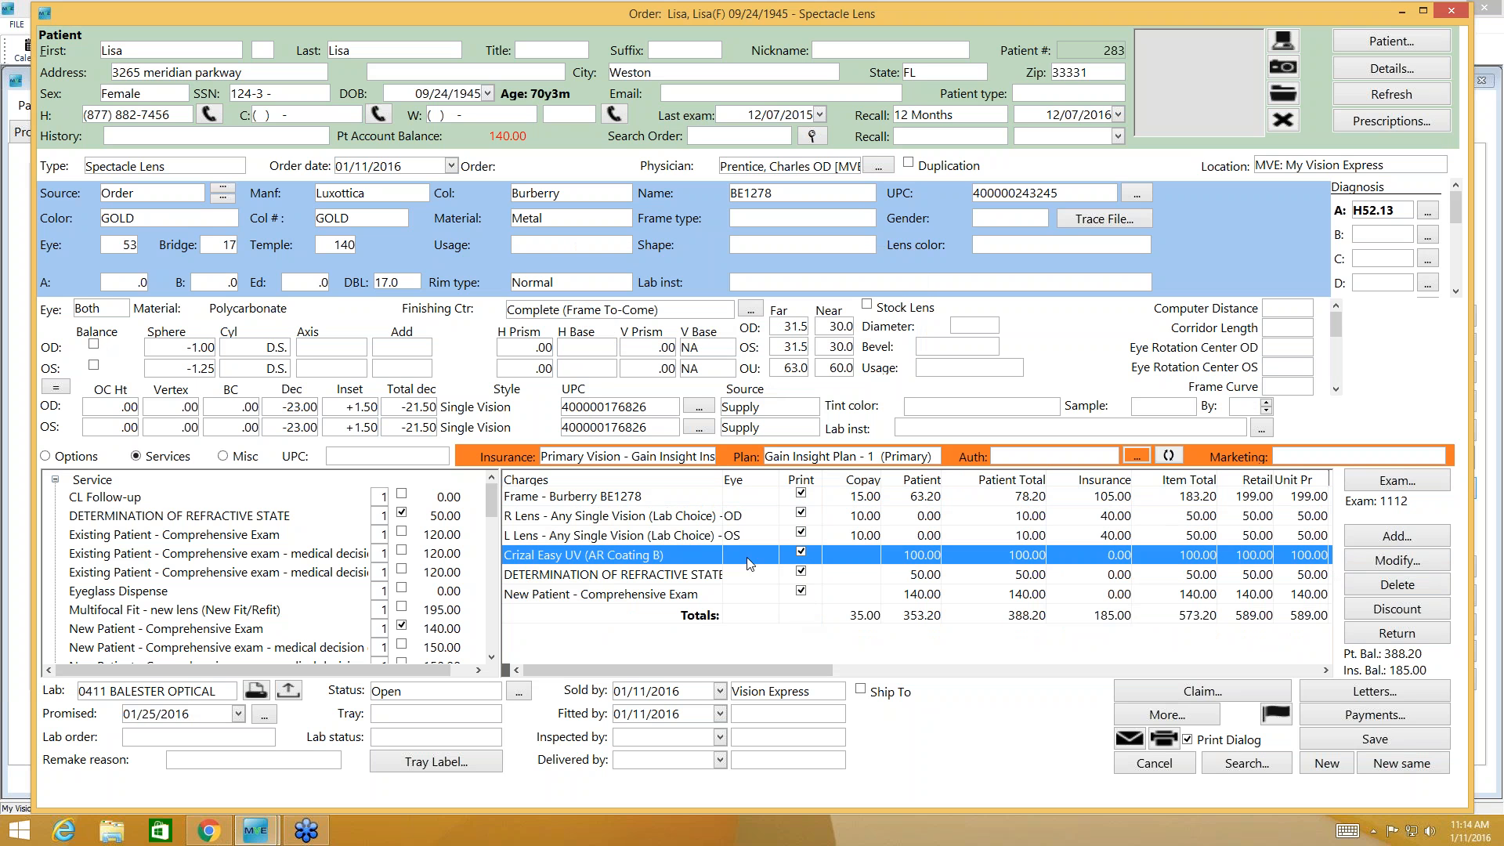
# - Apply an Amount discount of 18 to the first line of the Crizal Easy UV coating charge and accept the charge
pyautogui.click(1393, 562)
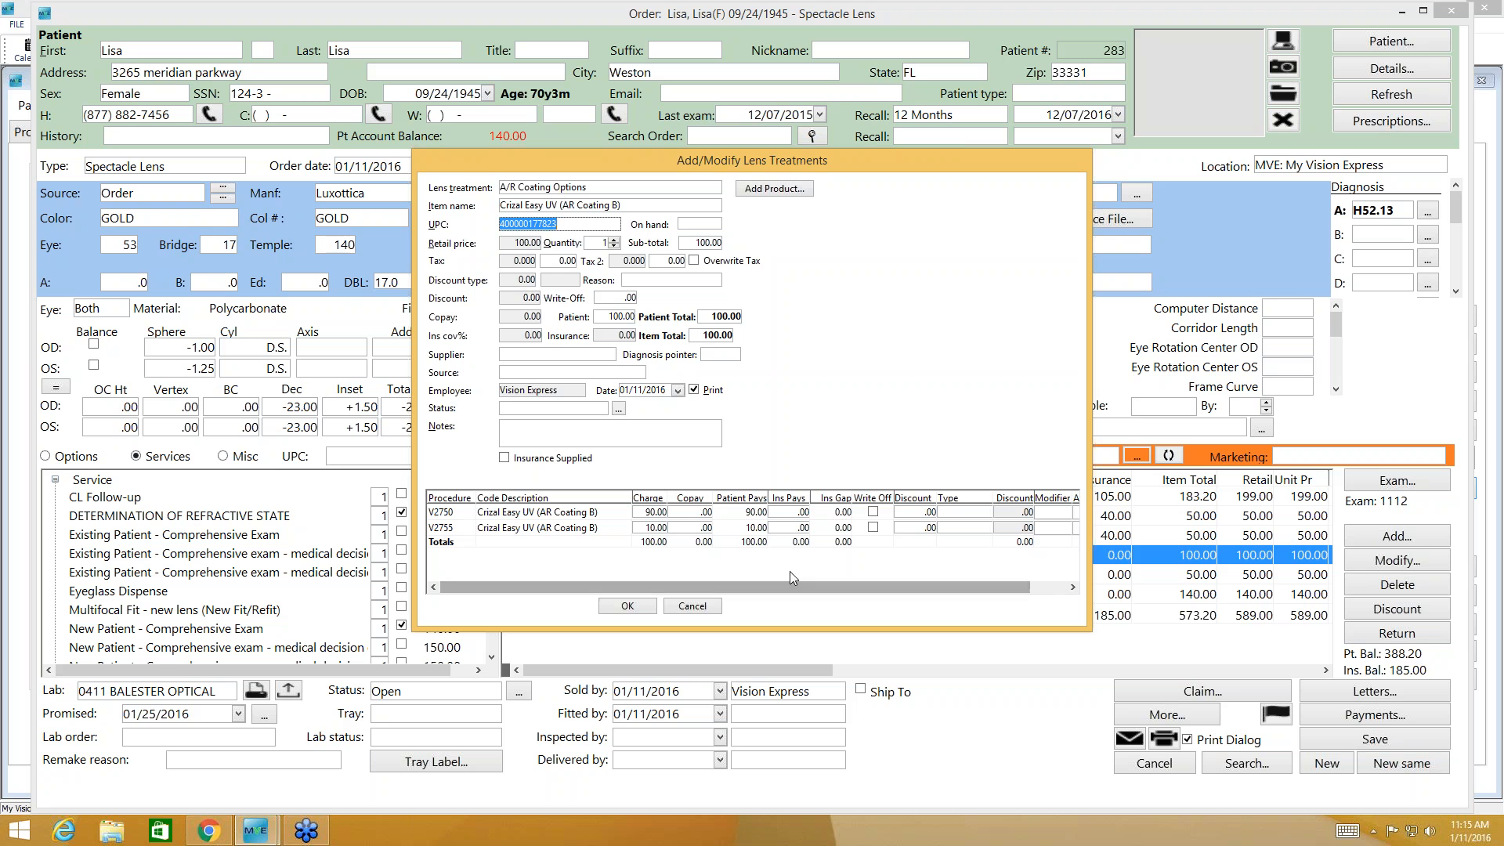
pyautogui.click(1073, 588)
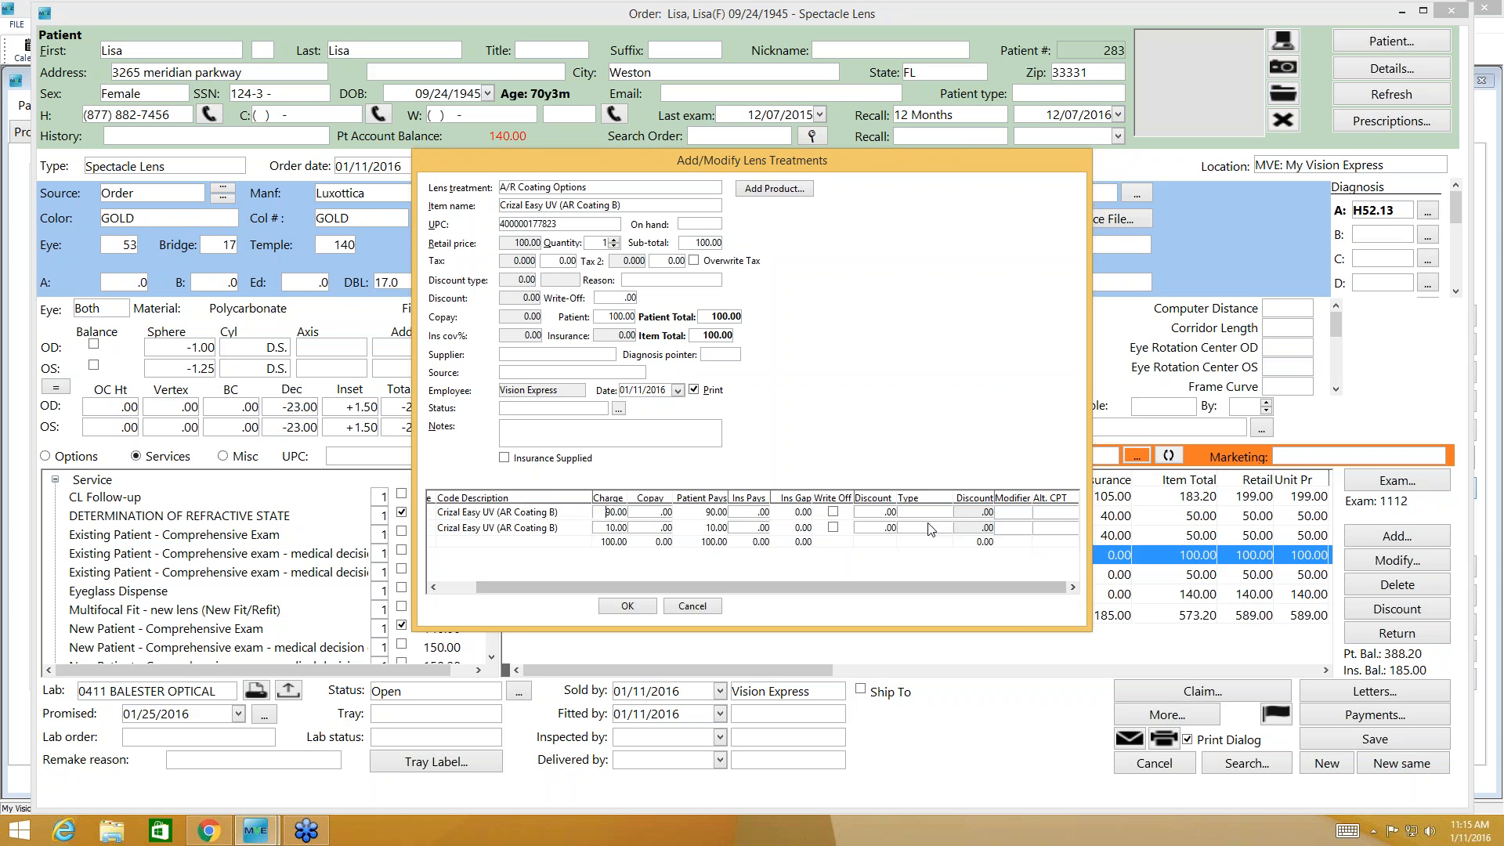
pyautogui.click(946, 513)
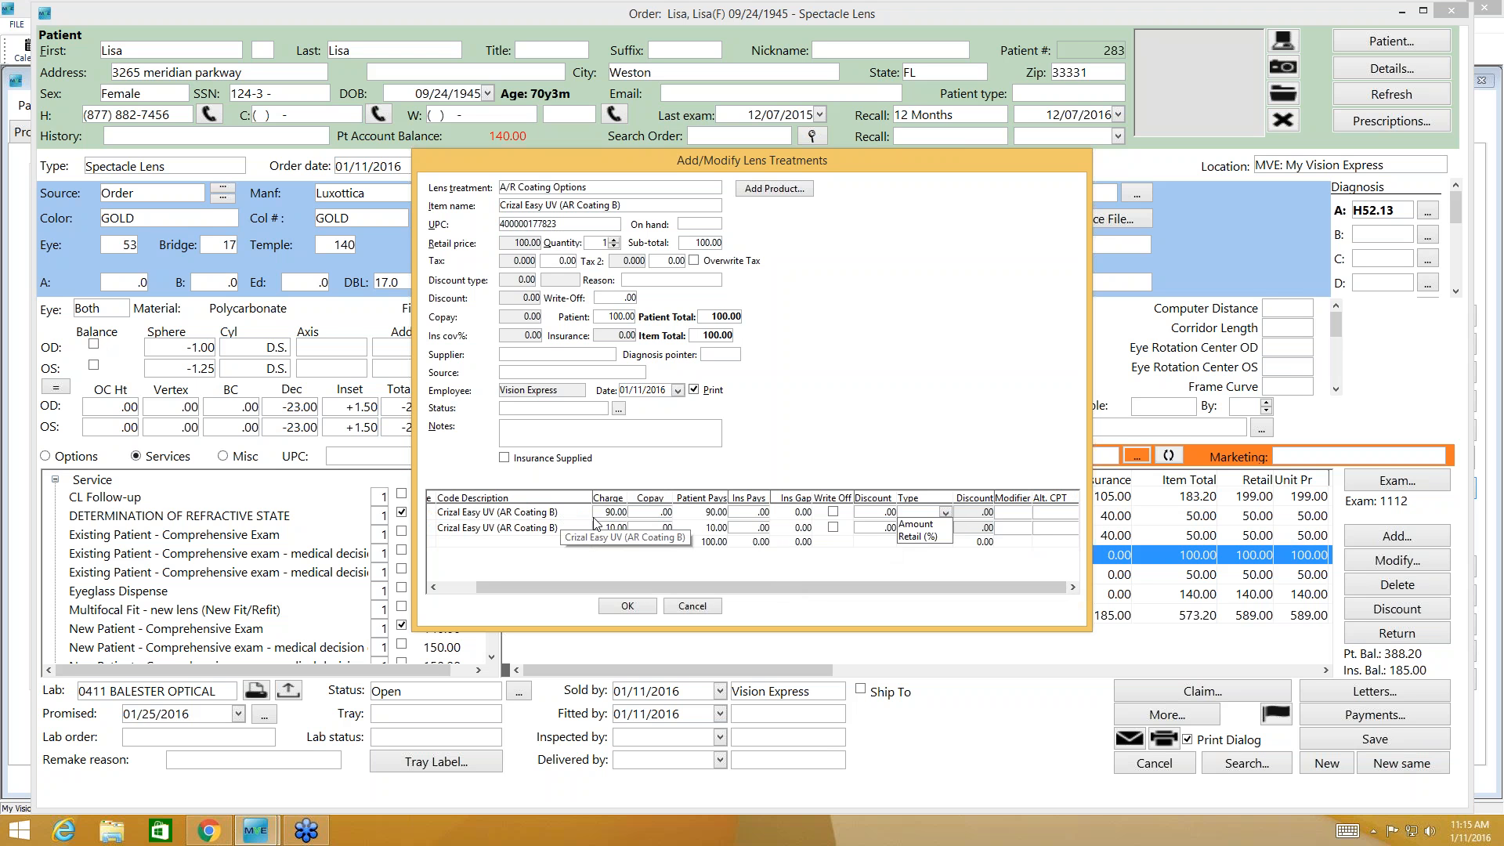
pyautogui.click(932, 524)
pyautogui.click(885, 516)
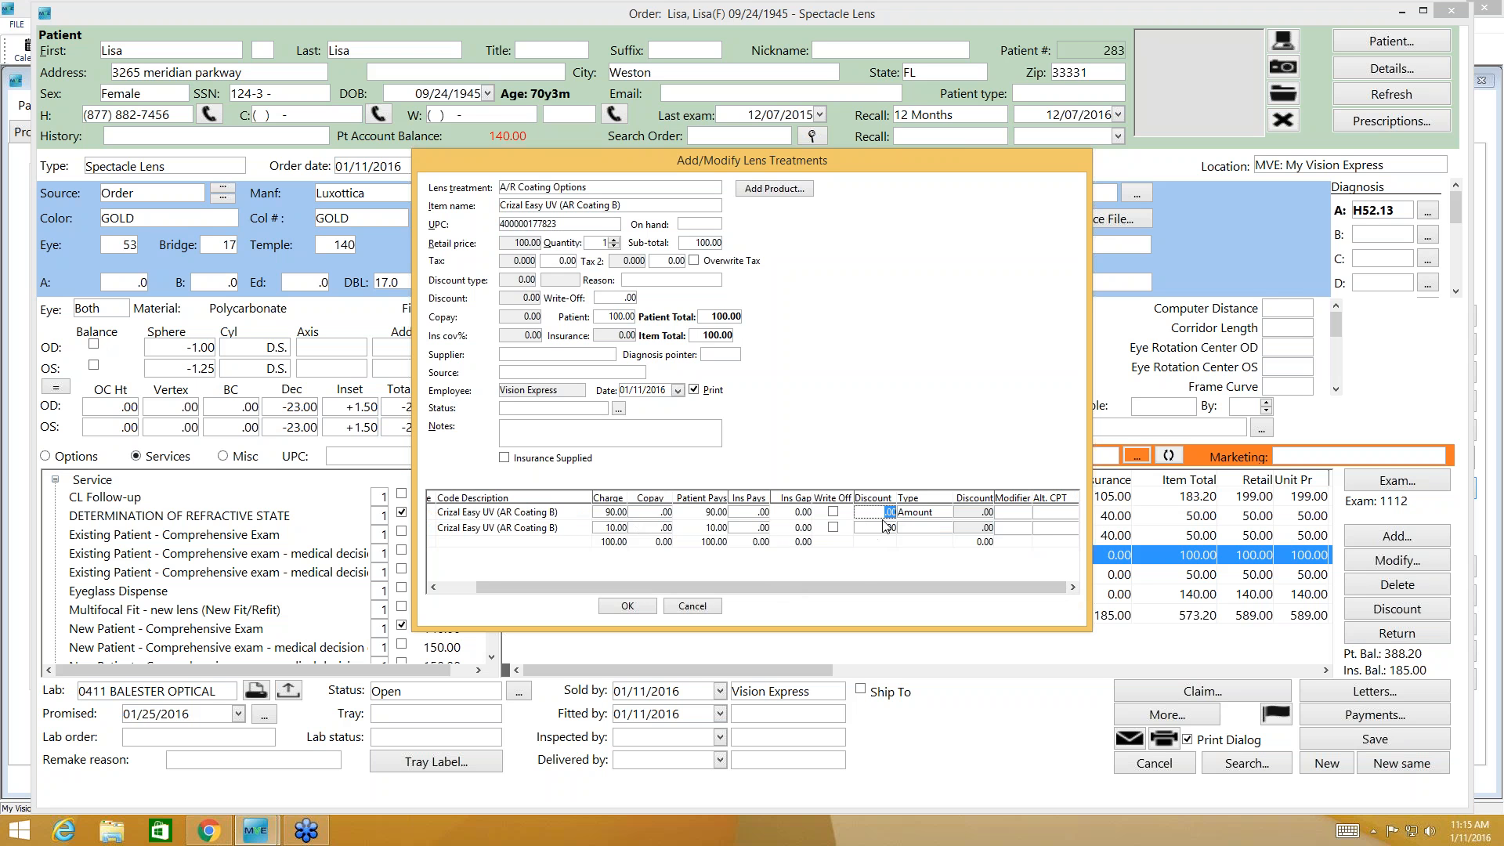
pyautogui.write('18')
pyautogui.click(868, 561)
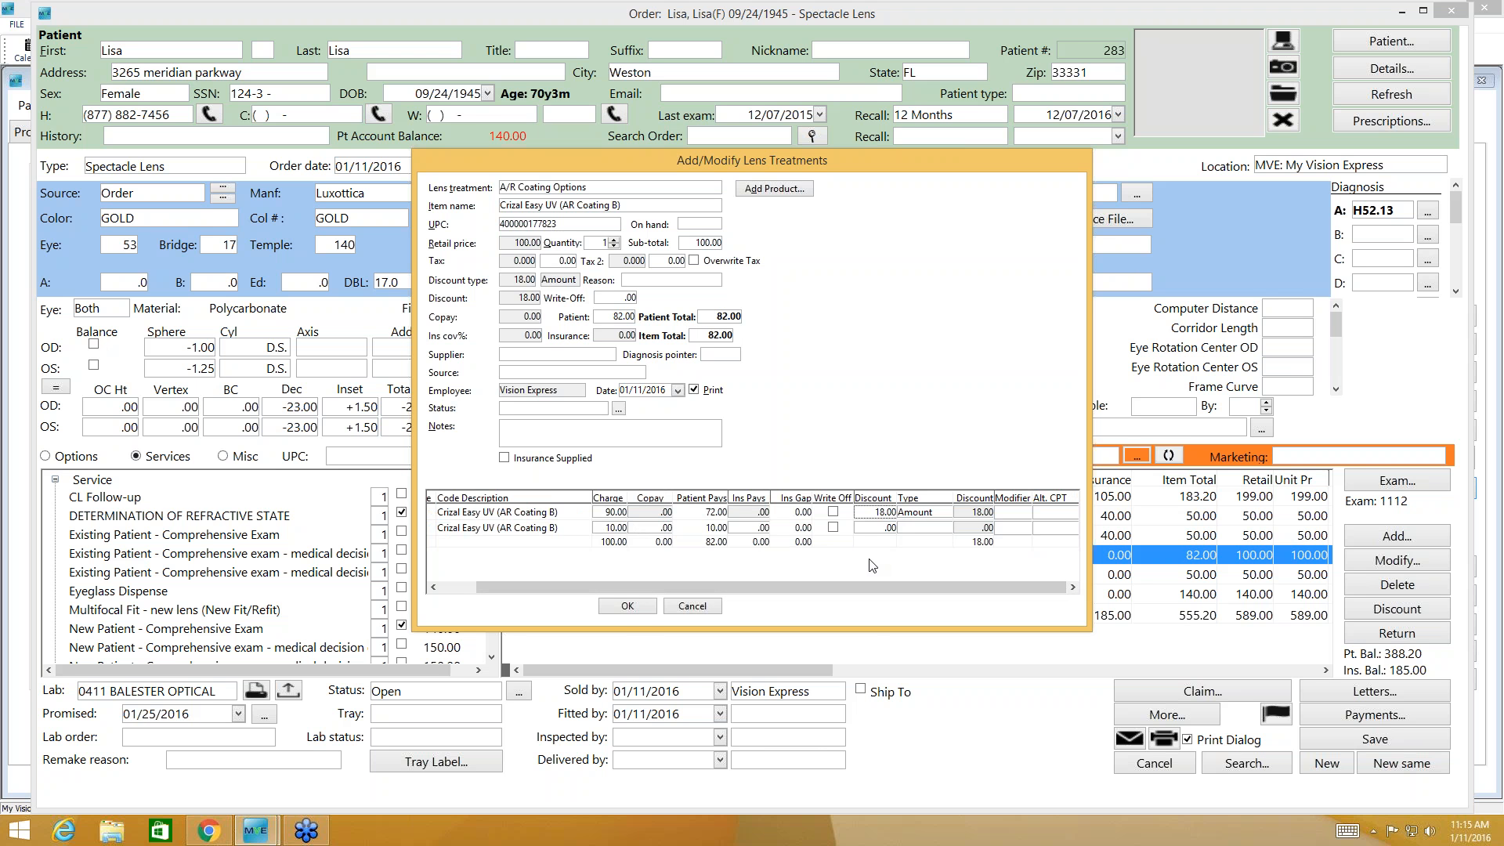
pyautogui.click(1050, 517)
pyautogui.click(966, 571)
pyautogui.click(628, 606)
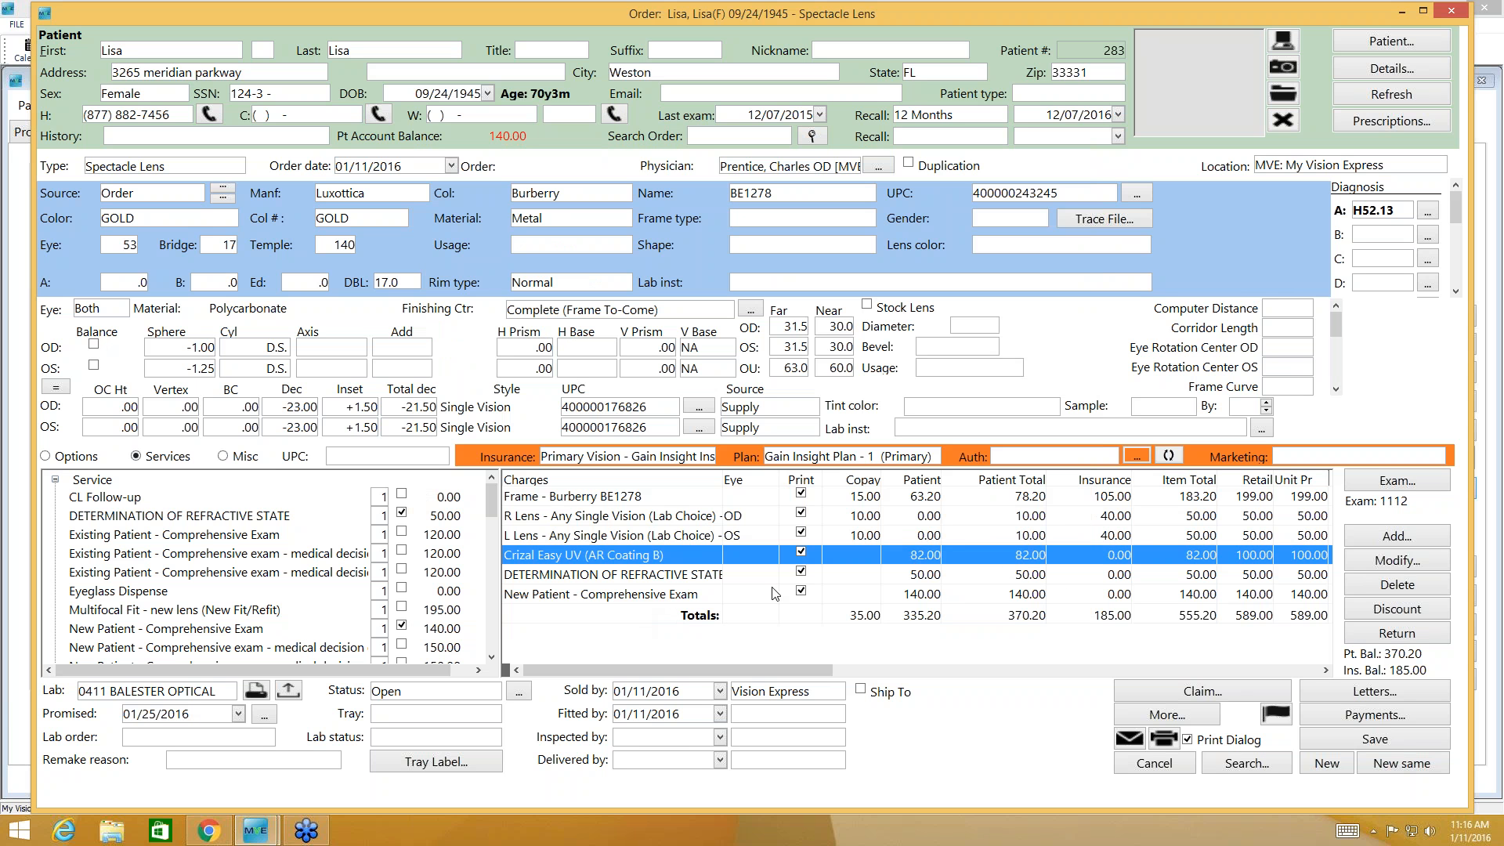
# - Set the insurance payment of the Determination of Refractive State charge to 50 and accept it
pyautogui.click(977, 575)
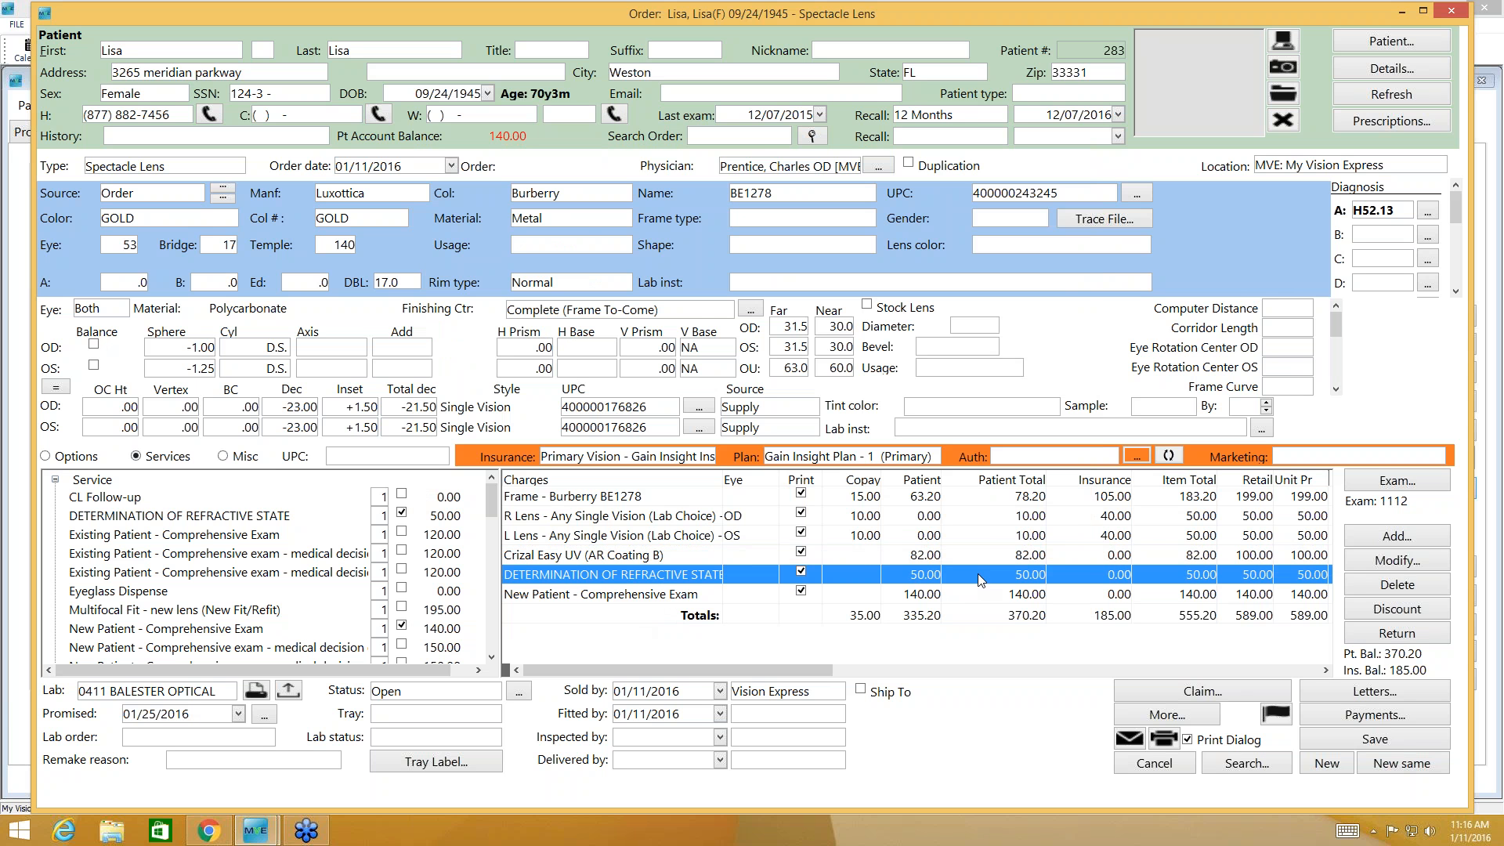
pyautogui.doubleClick(977, 574)
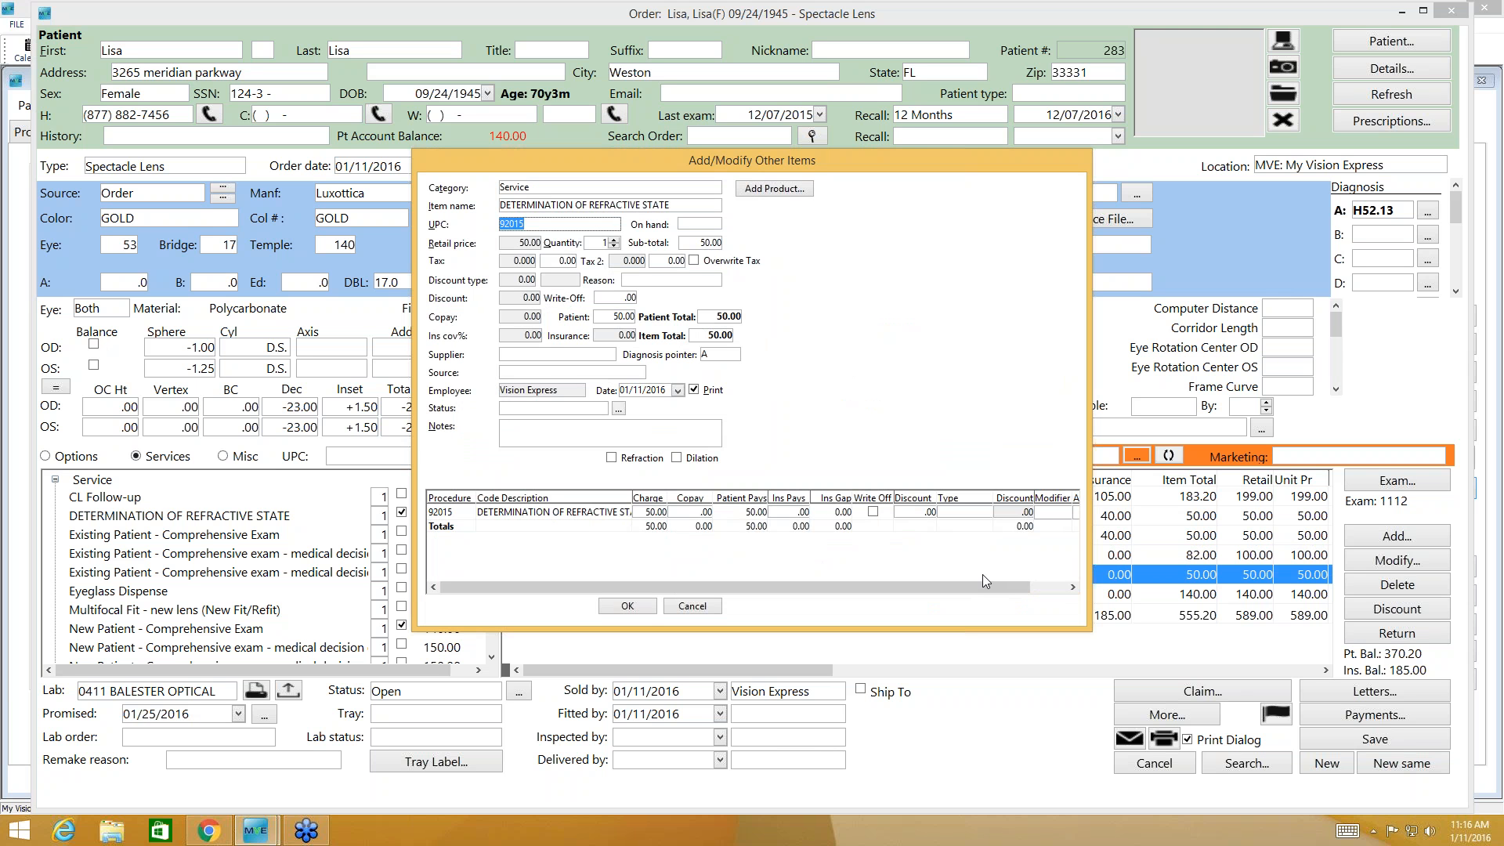
pyautogui.click(802, 512)
pyautogui.write('50')
pyautogui.click(772, 558)
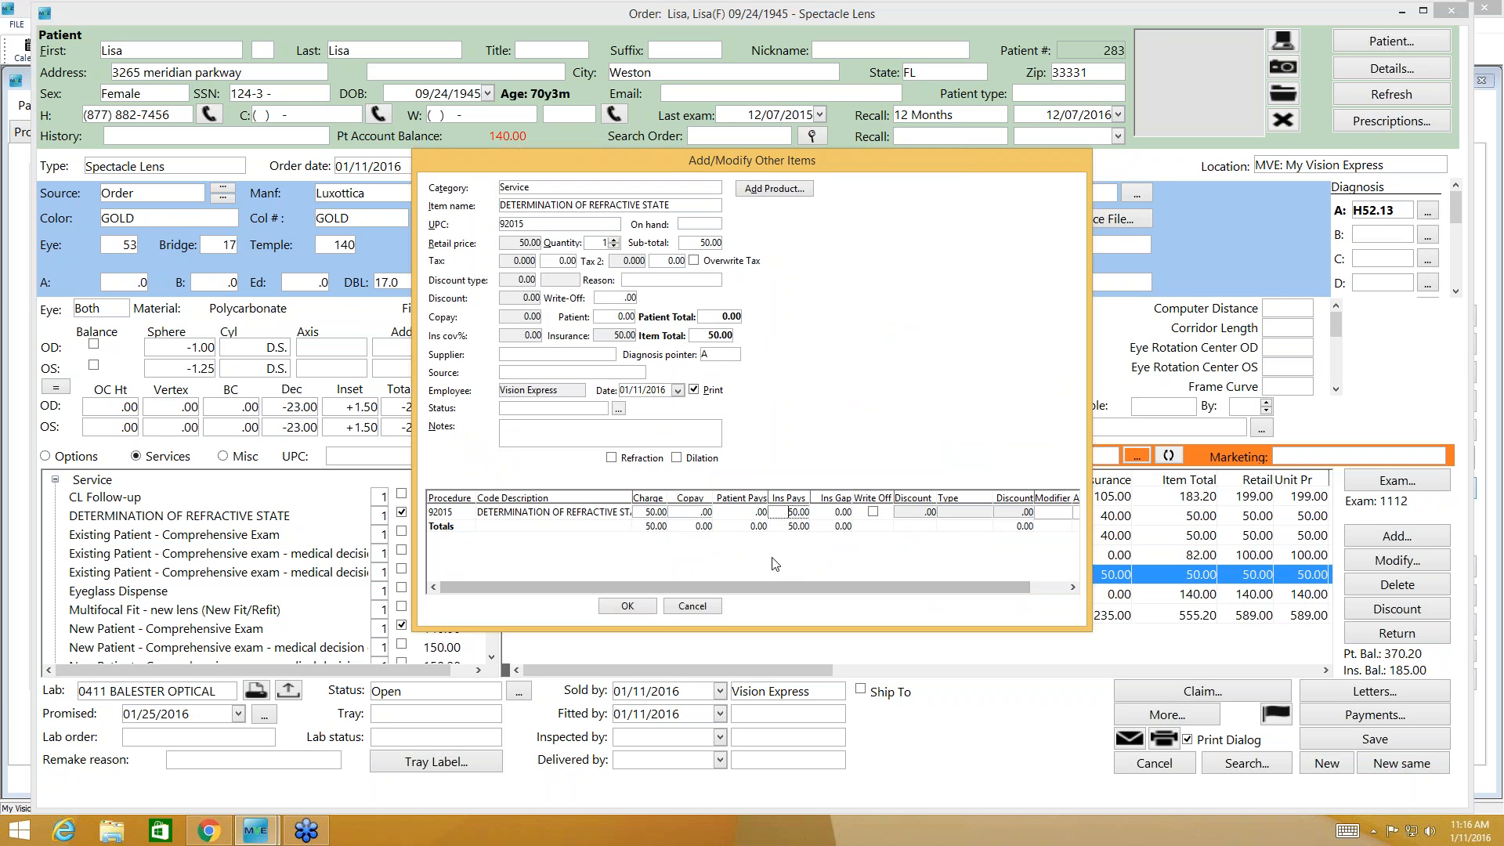
pyautogui.click(629, 606)
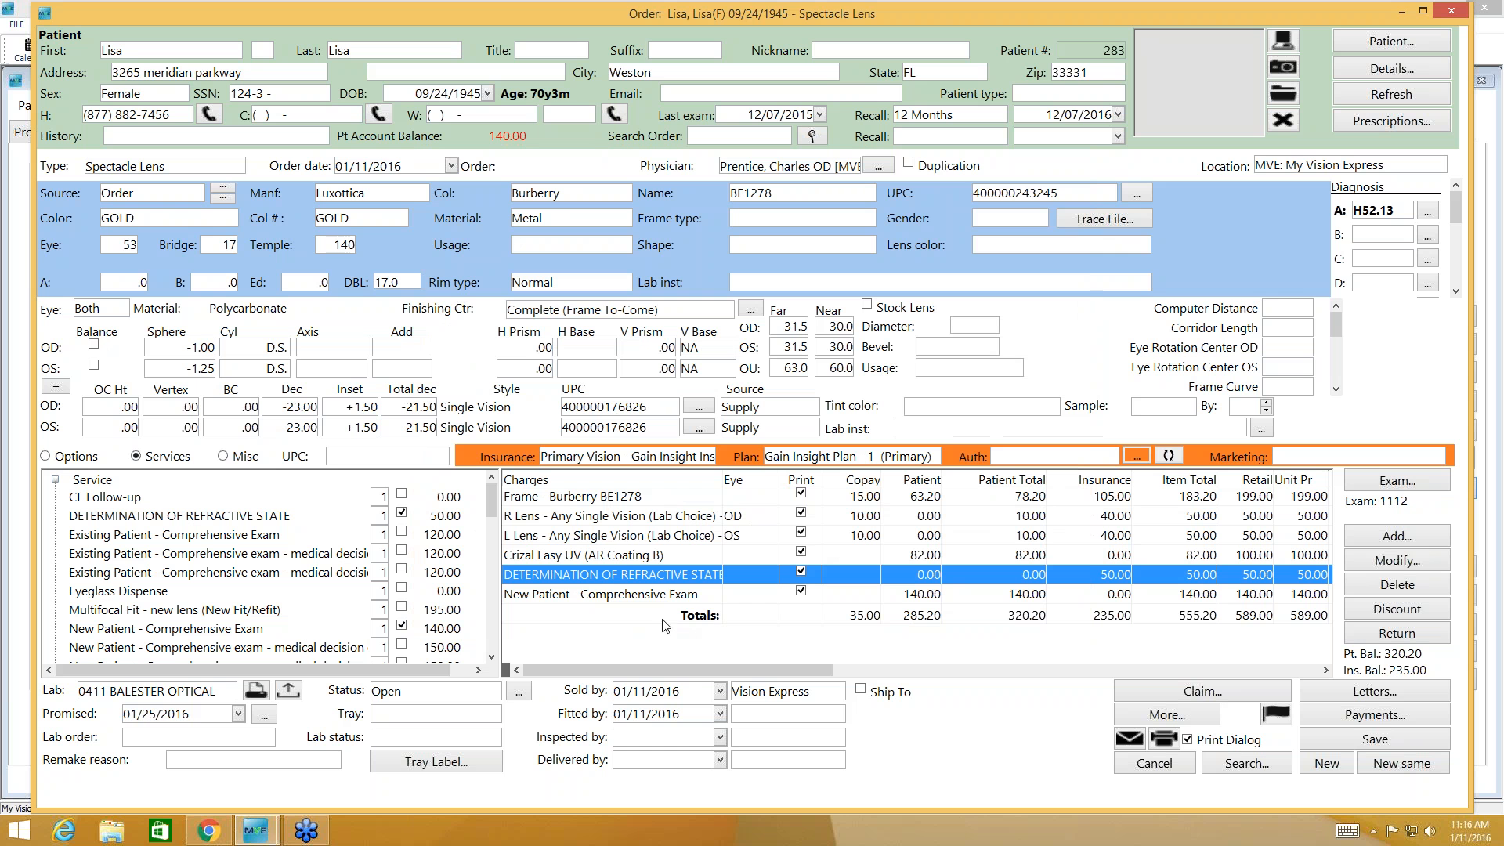
# - Set the New Patient comprehensive exam charge's insurance payment to 140 and its copay to 20, and accept the charge
pyautogui.click(991, 597)
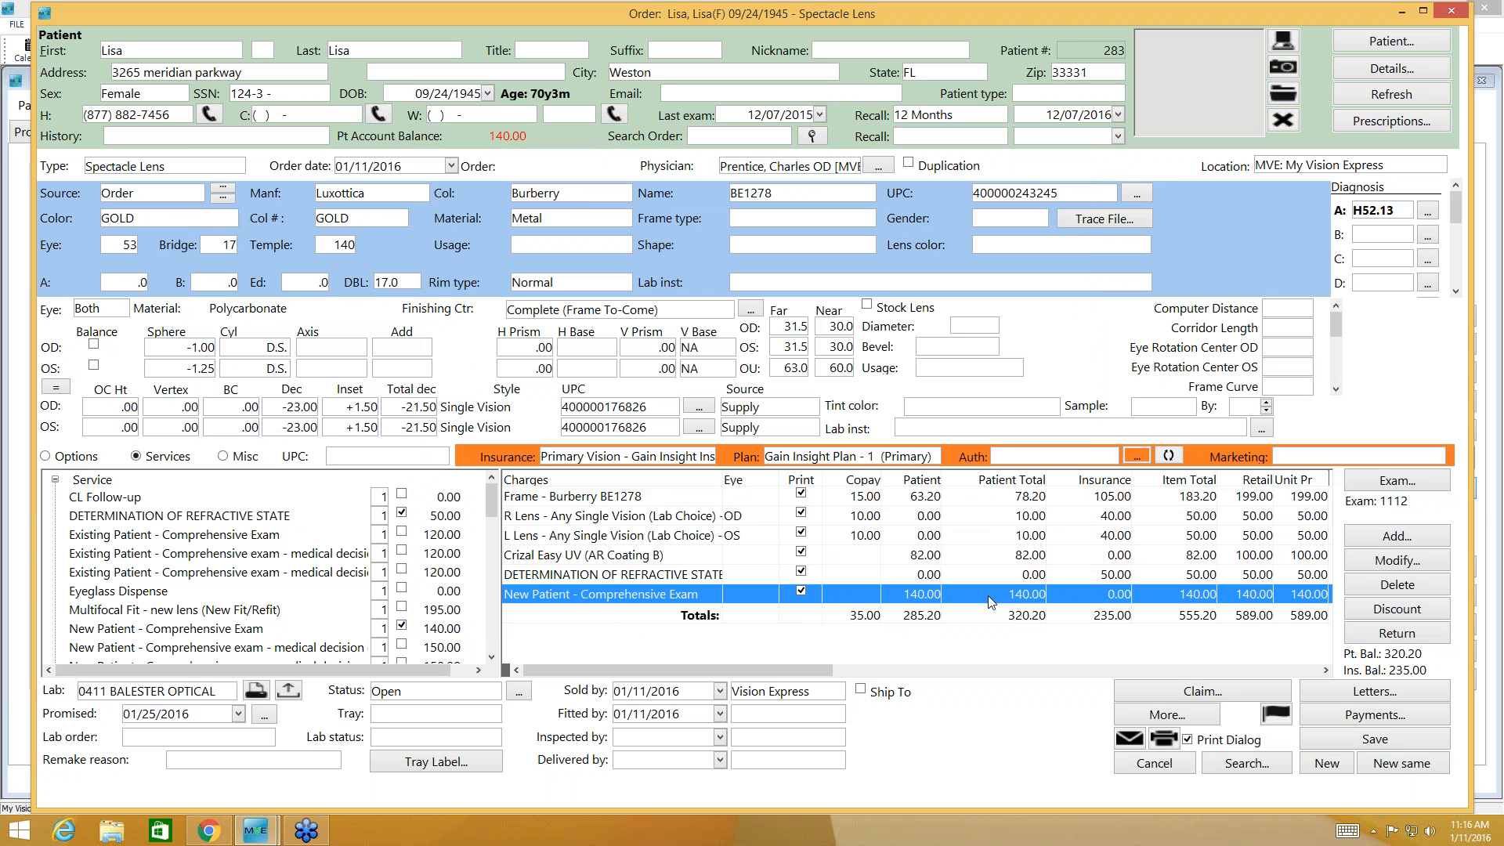
pyautogui.doubleClick(991, 602)
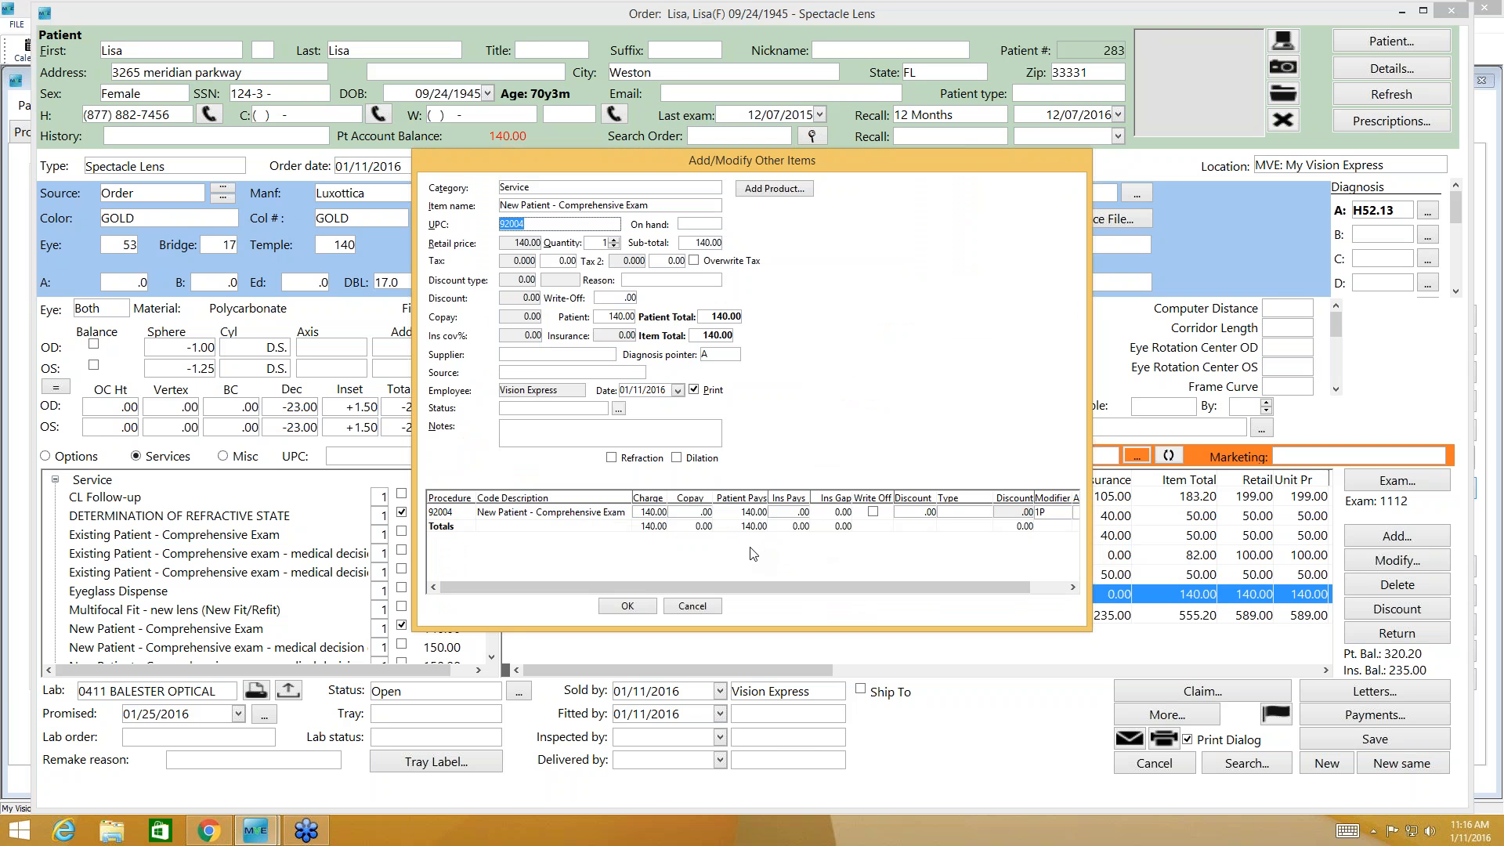
pyautogui.click(790, 516)
pyautogui.write('140')
pyautogui.press('Tab')
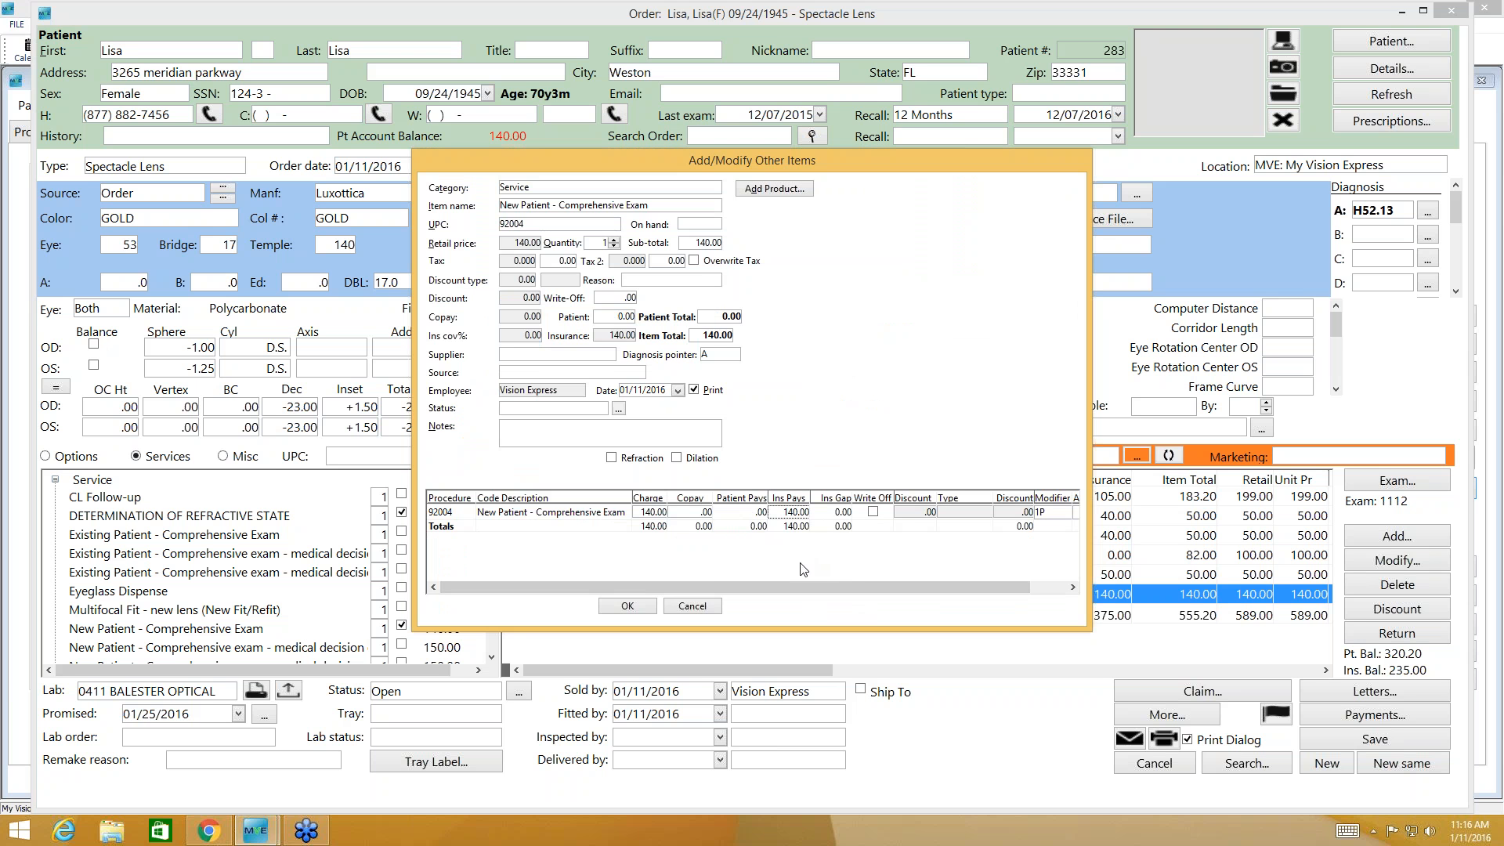
pyautogui.click(699, 513)
pyautogui.write('20')
pyautogui.press('Tab')
pyautogui.click(626, 607)
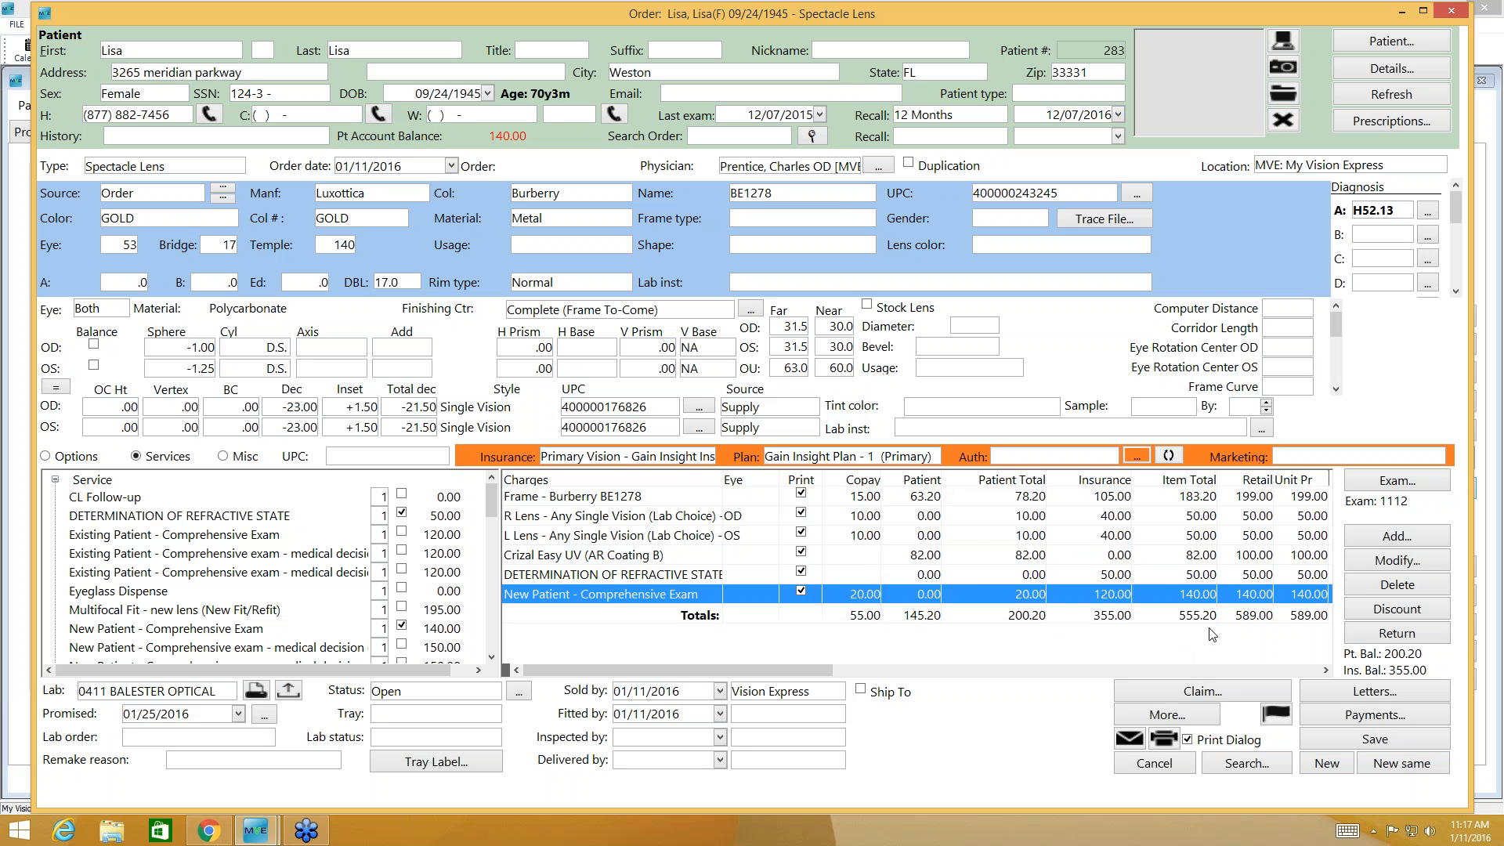
# - Review the discount amounts of the order's charges and save the spectacle lens order
pyautogui.click(1325, 670)
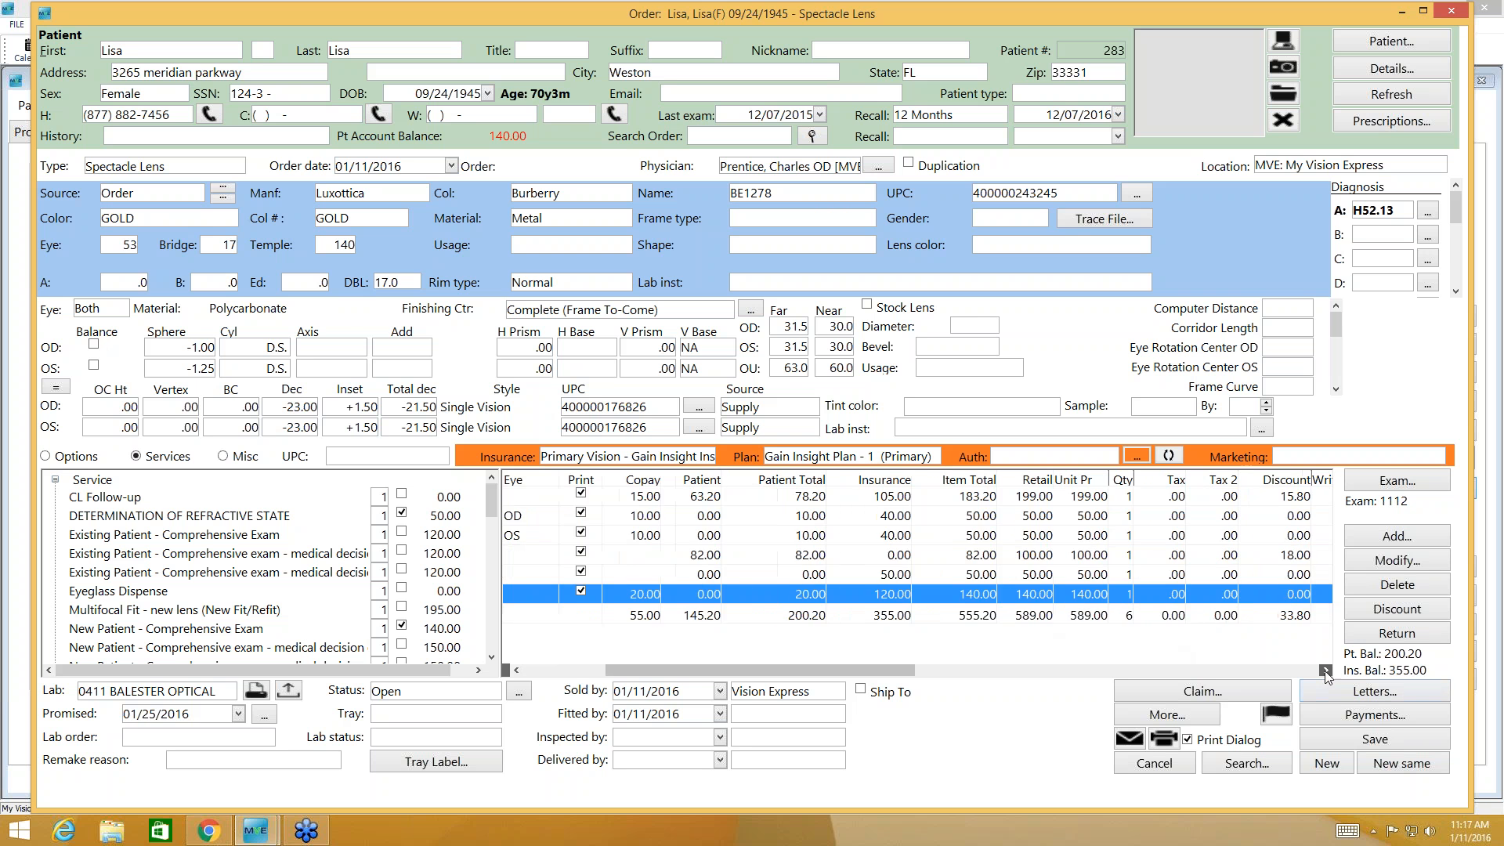
pyautogui.click(1325, 671)
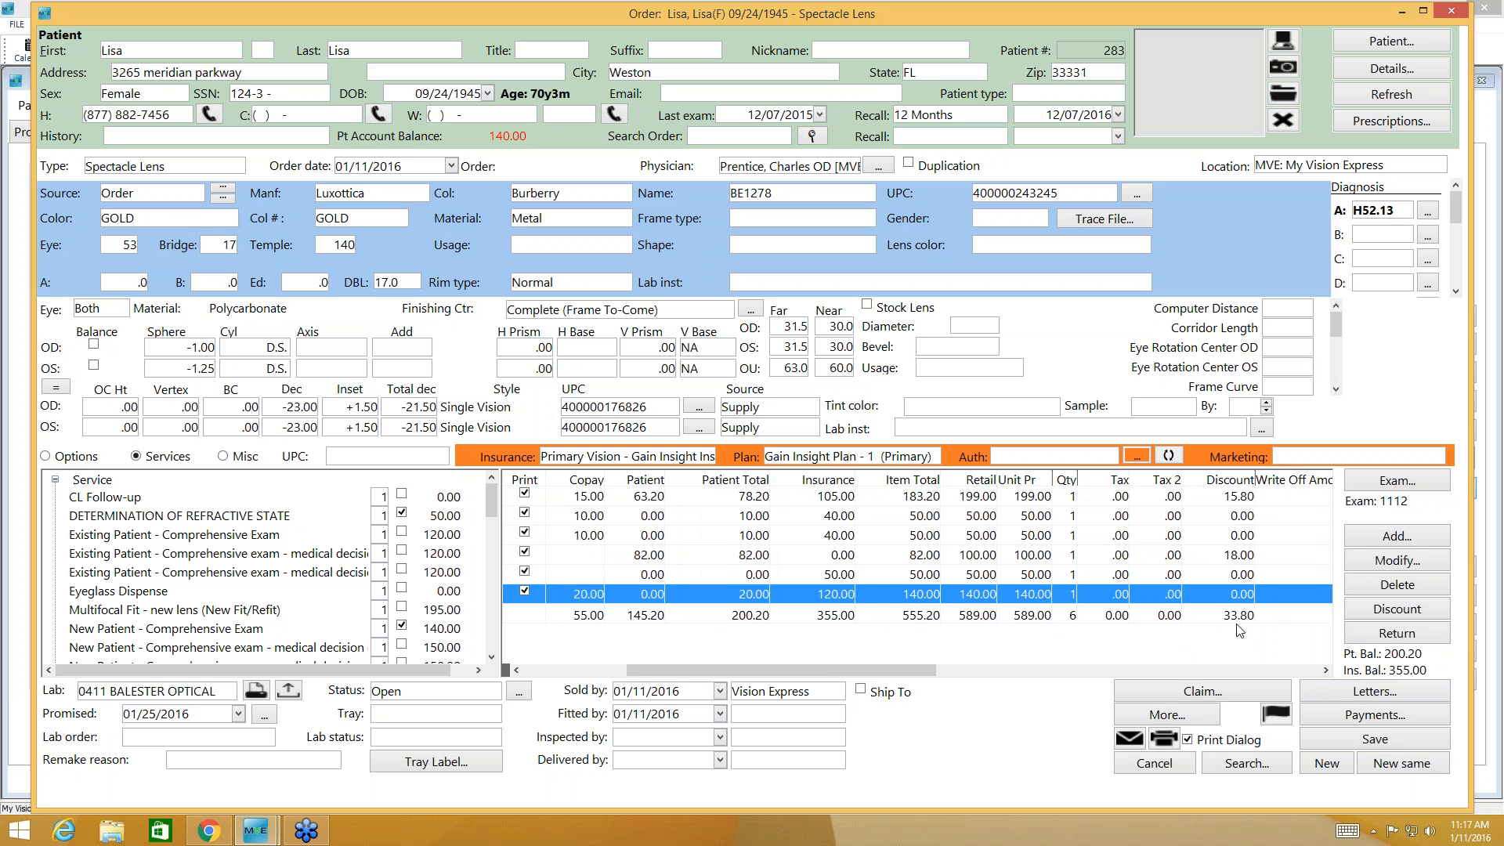
pyautogui.click(517, 671)
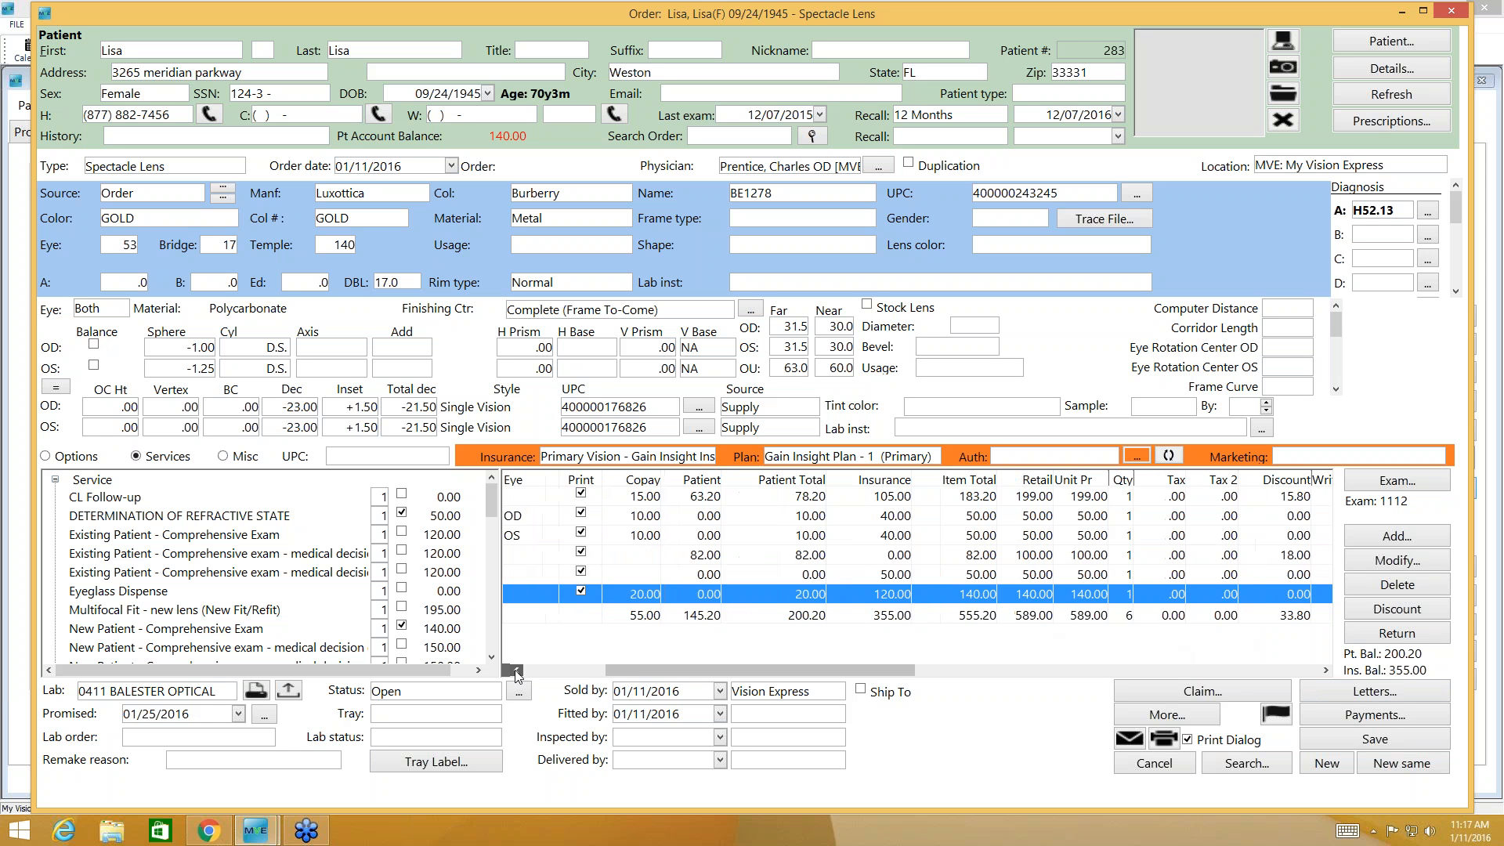
pyautogui.click(517, 672)
pyautogui.click(517, 671)
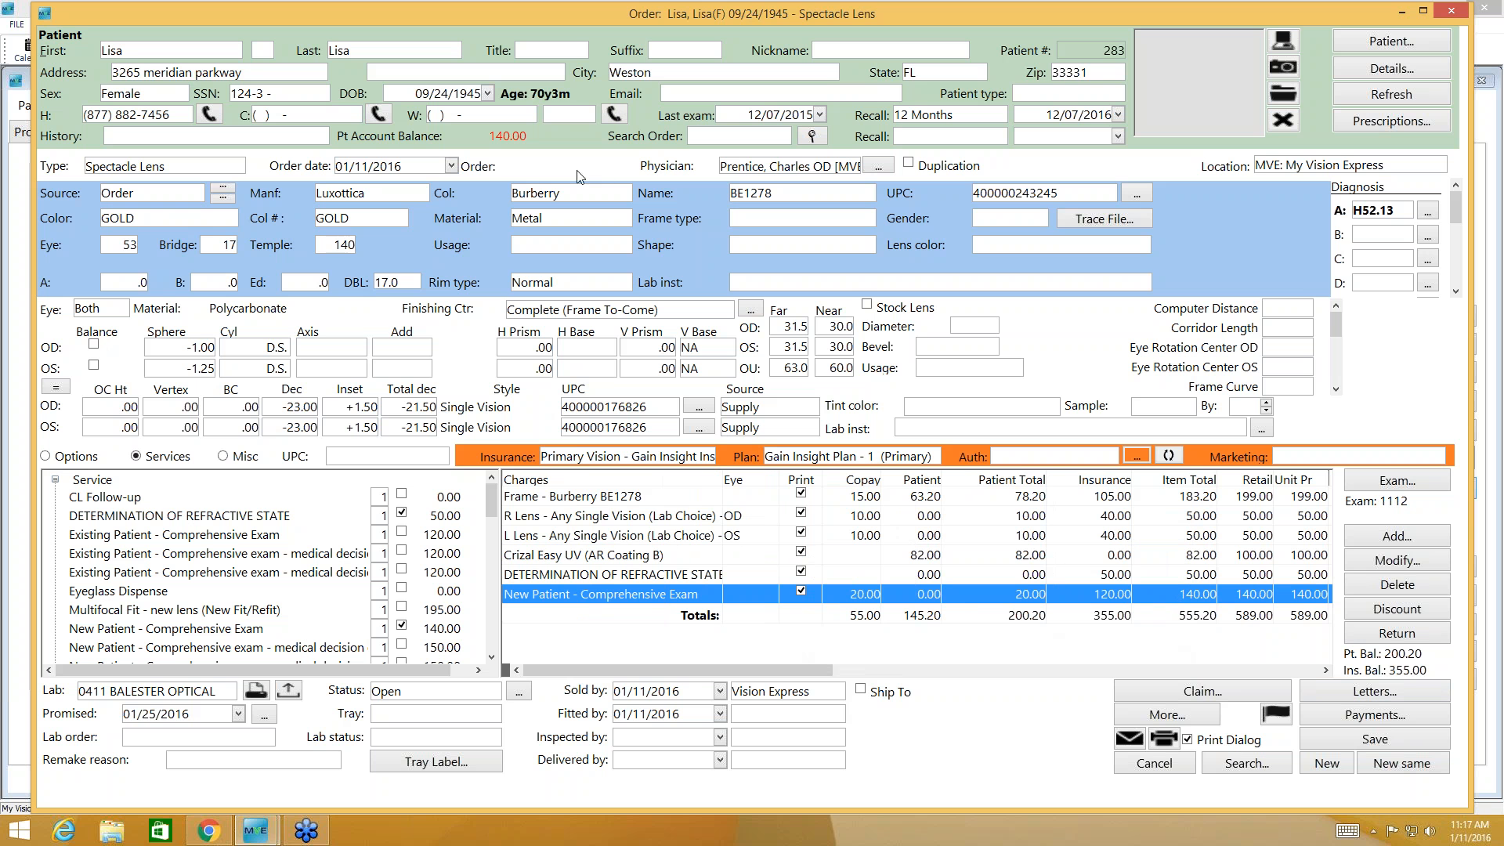
pyautogui.click(1393, 741)
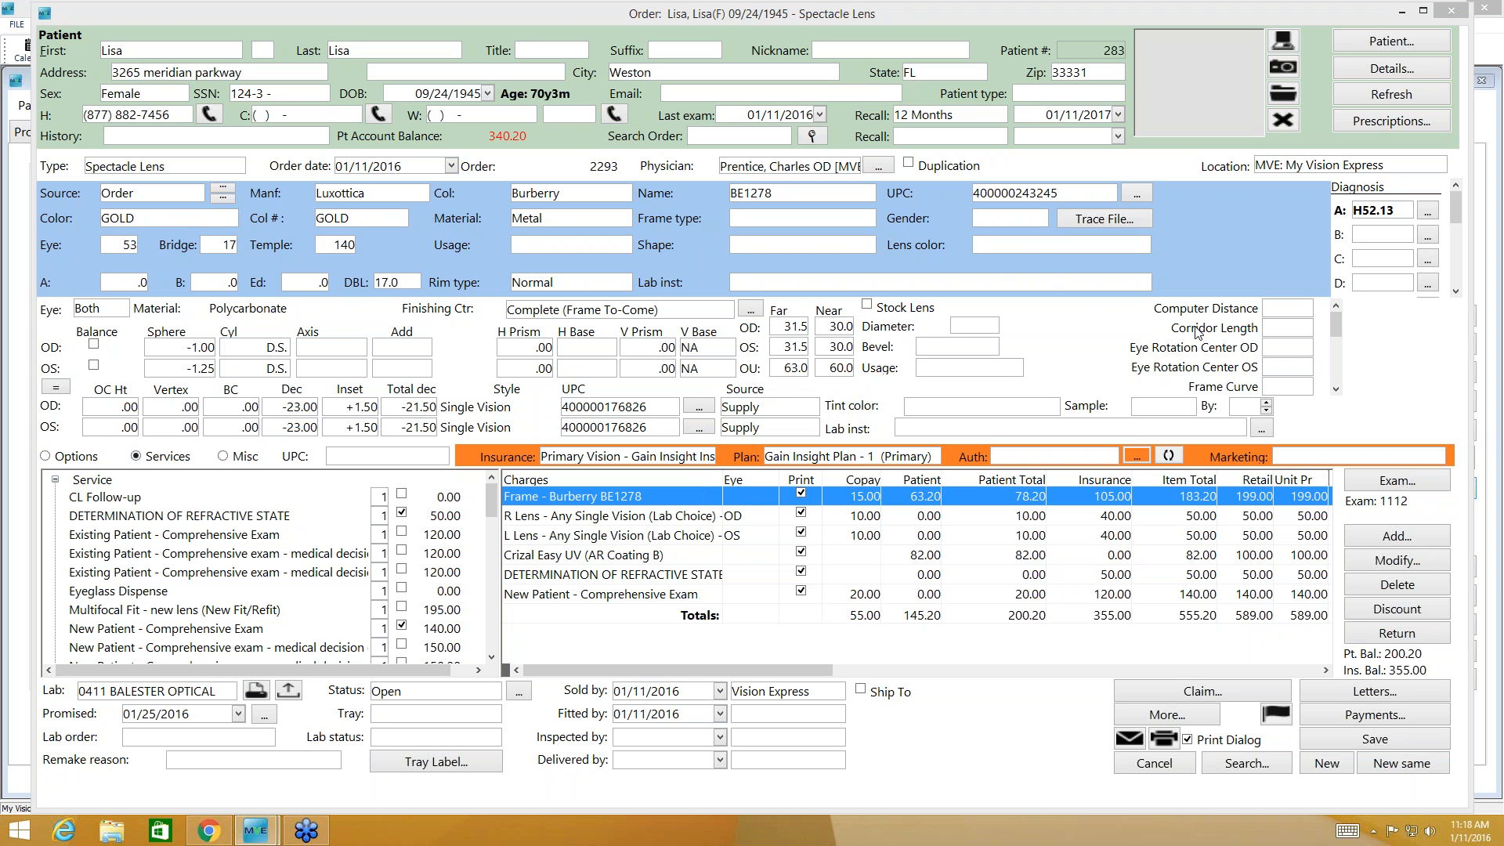
pyautogui.click(1287, 397)
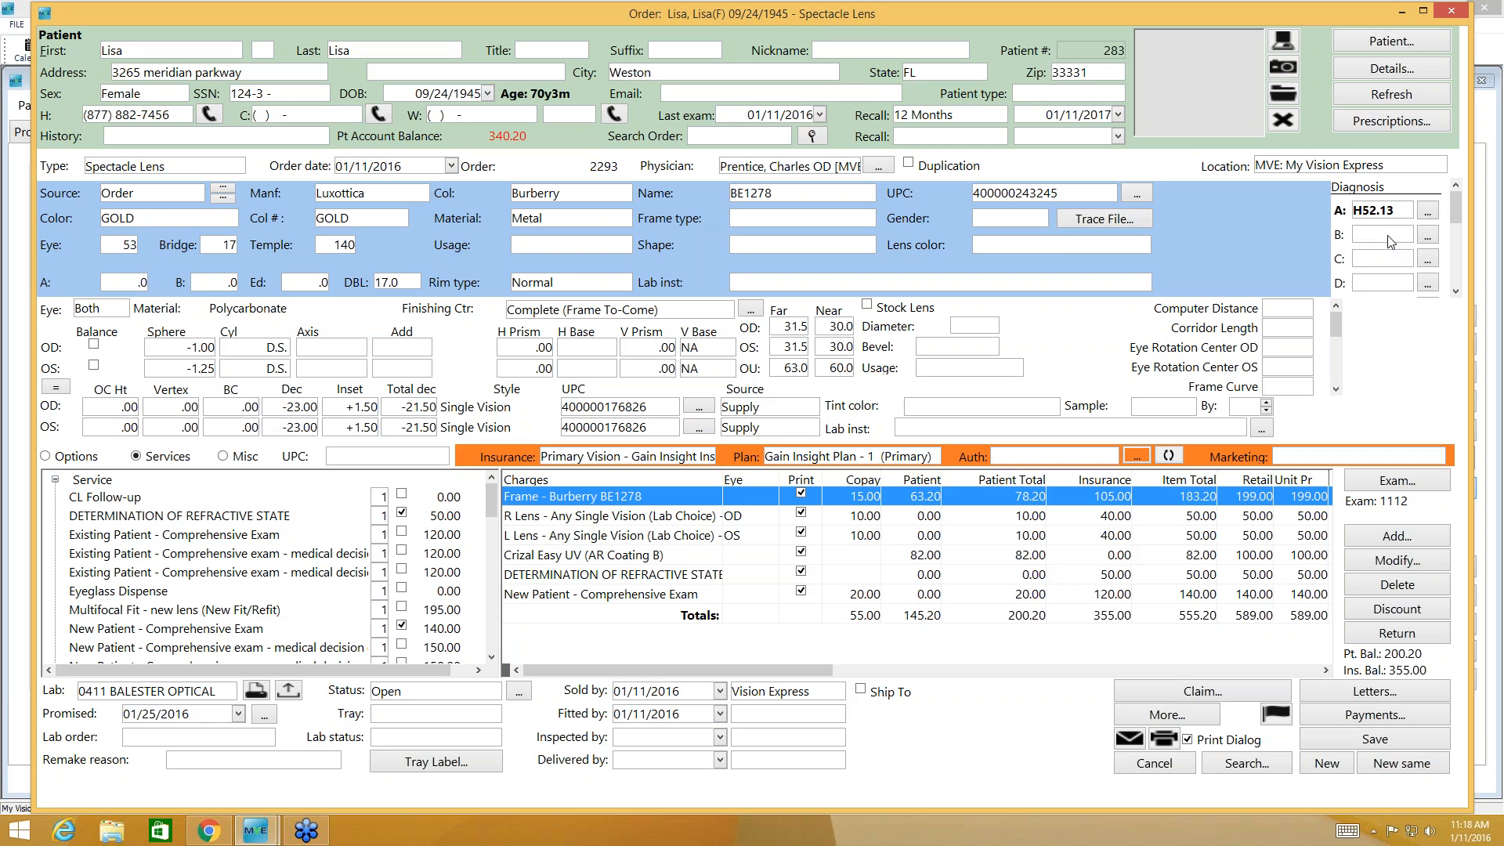
# - View the selectable codes for diagnosis A without choosing one, and close the order and the patient's record
pyautogui.click(1427, 212)
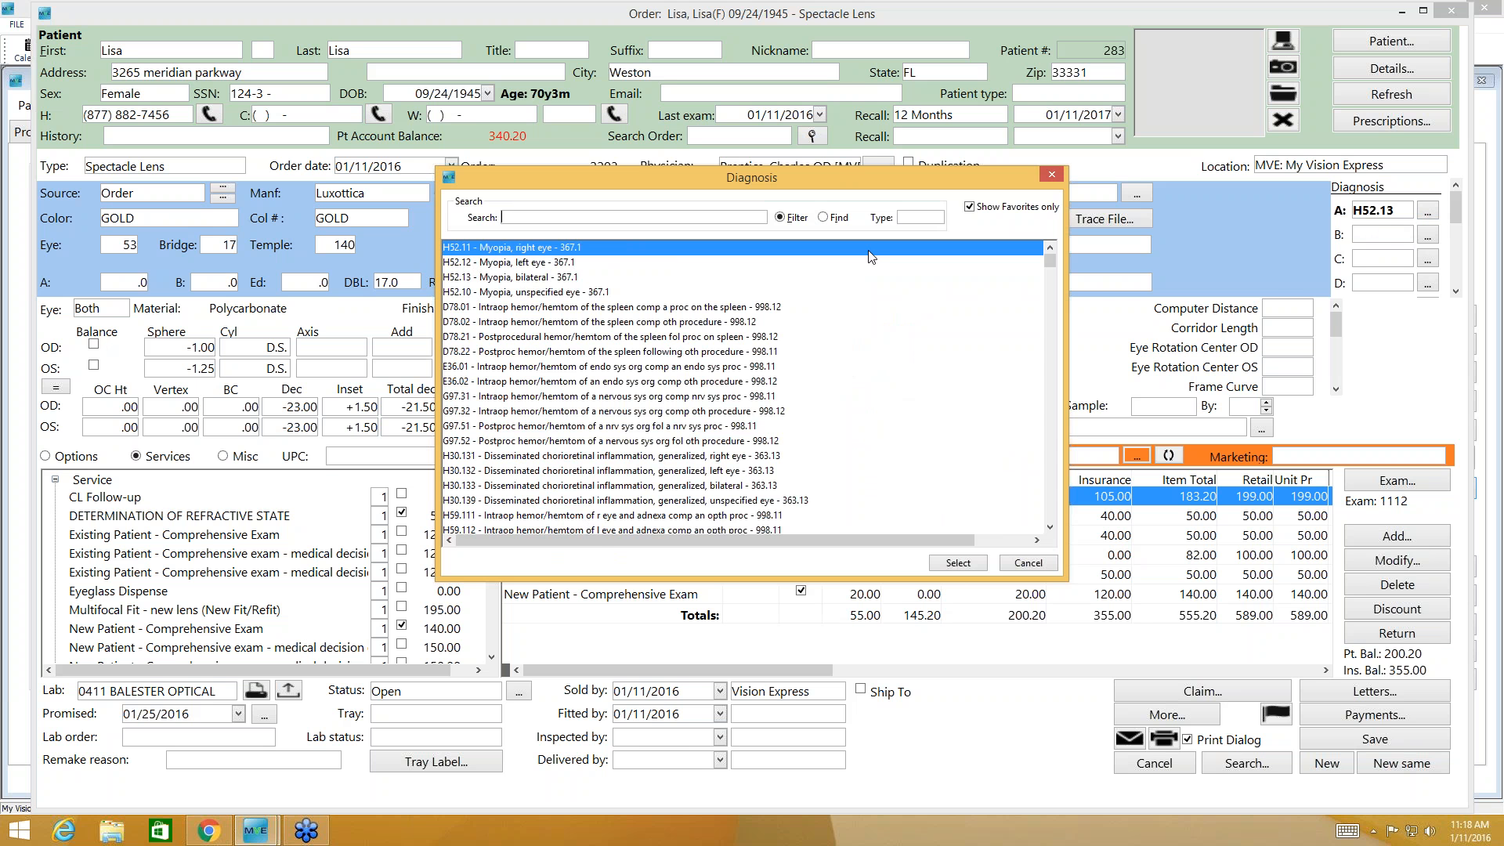
pyautogui.click(1051, 173)
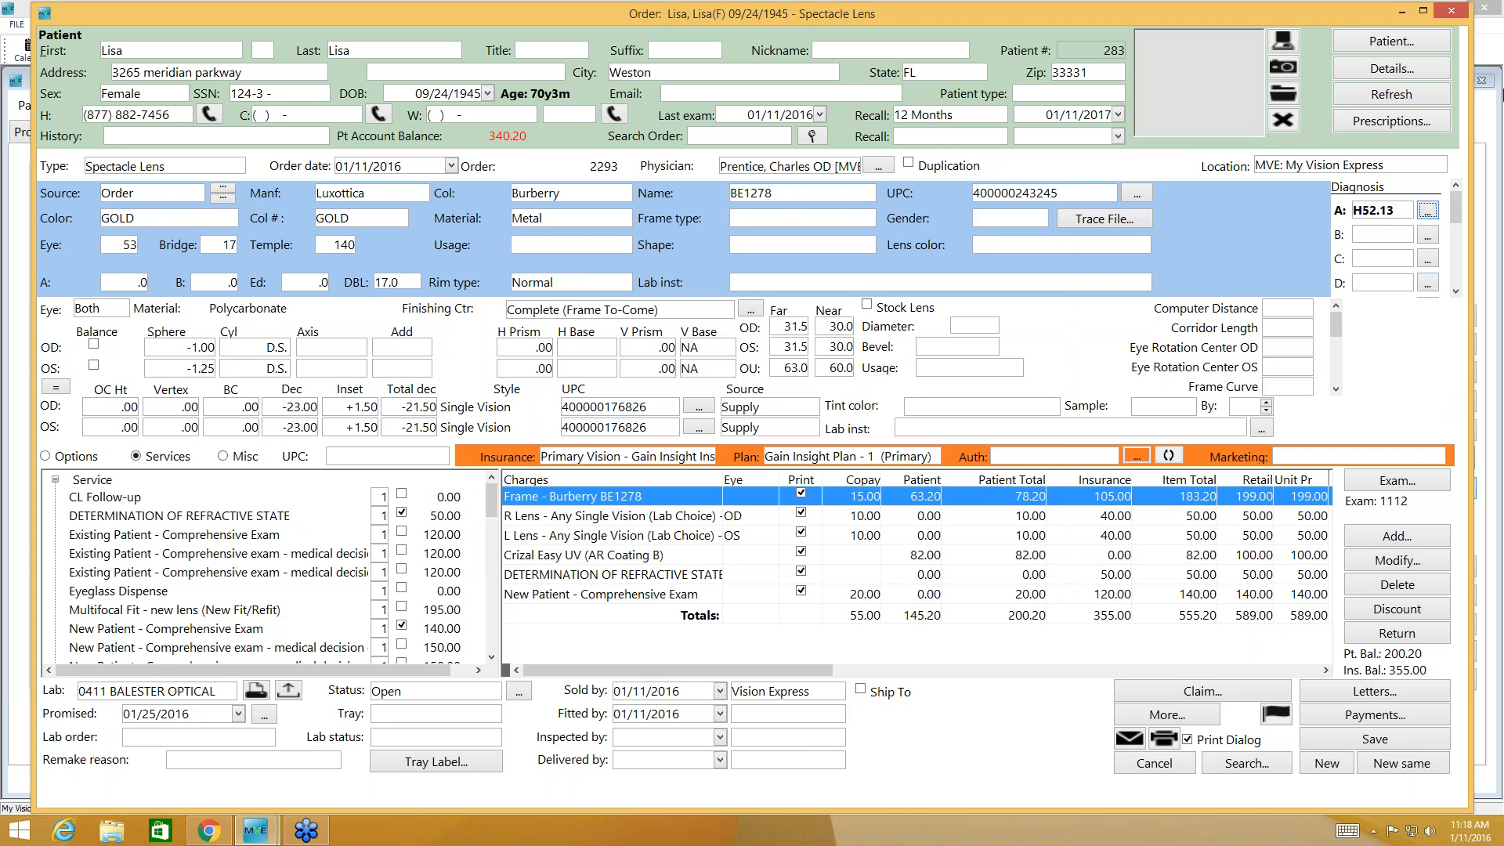
pyautogui.click(1453, 12)
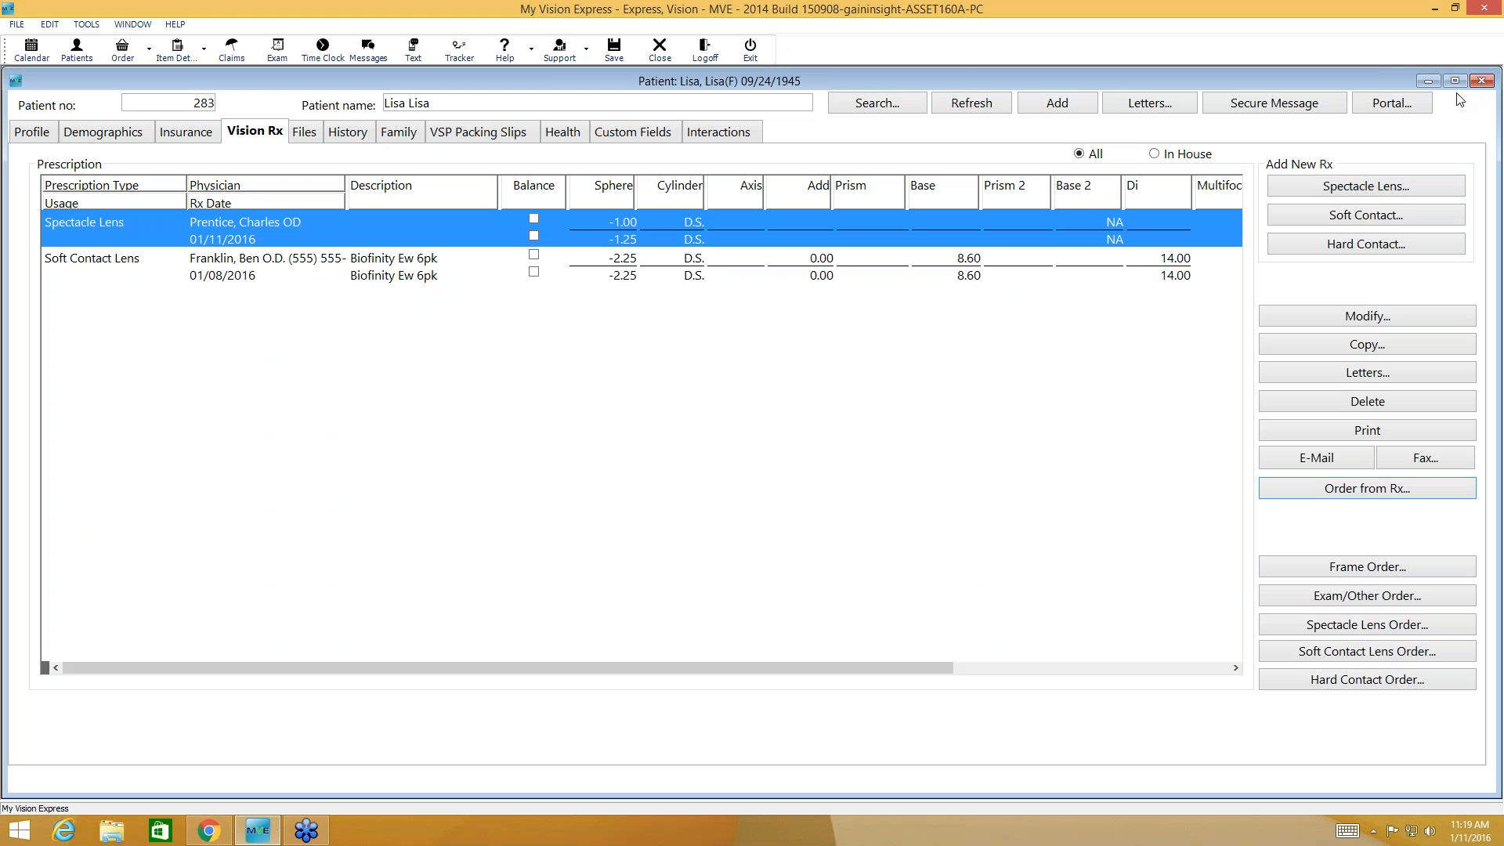
pyautogui.click(1482, 81)
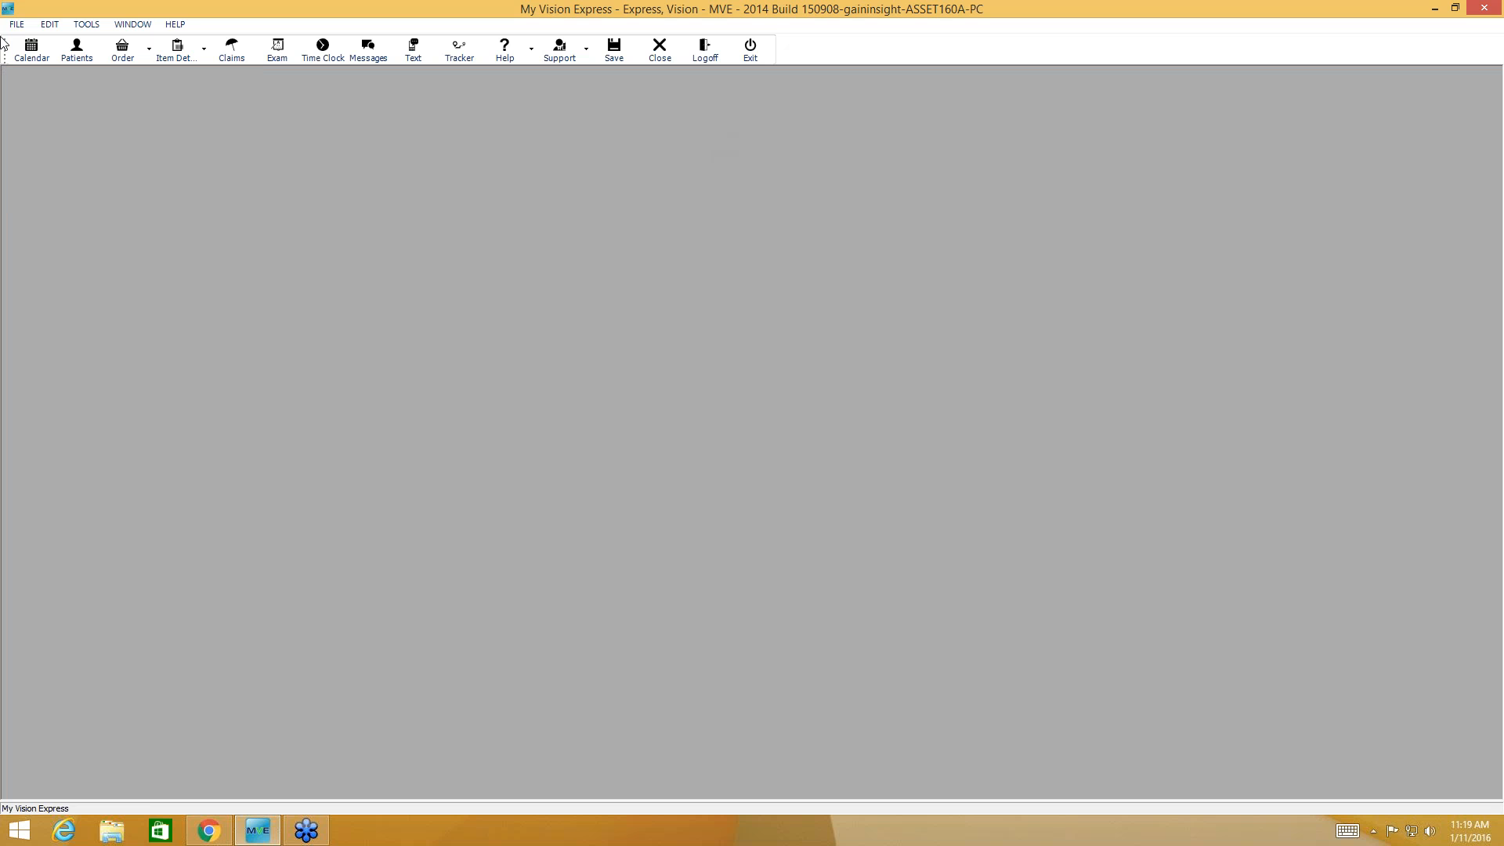
# - Open the other patient's record from the patient search and try to fill the primary insurance ID from the SSN
pyautogui.click(76, 49)
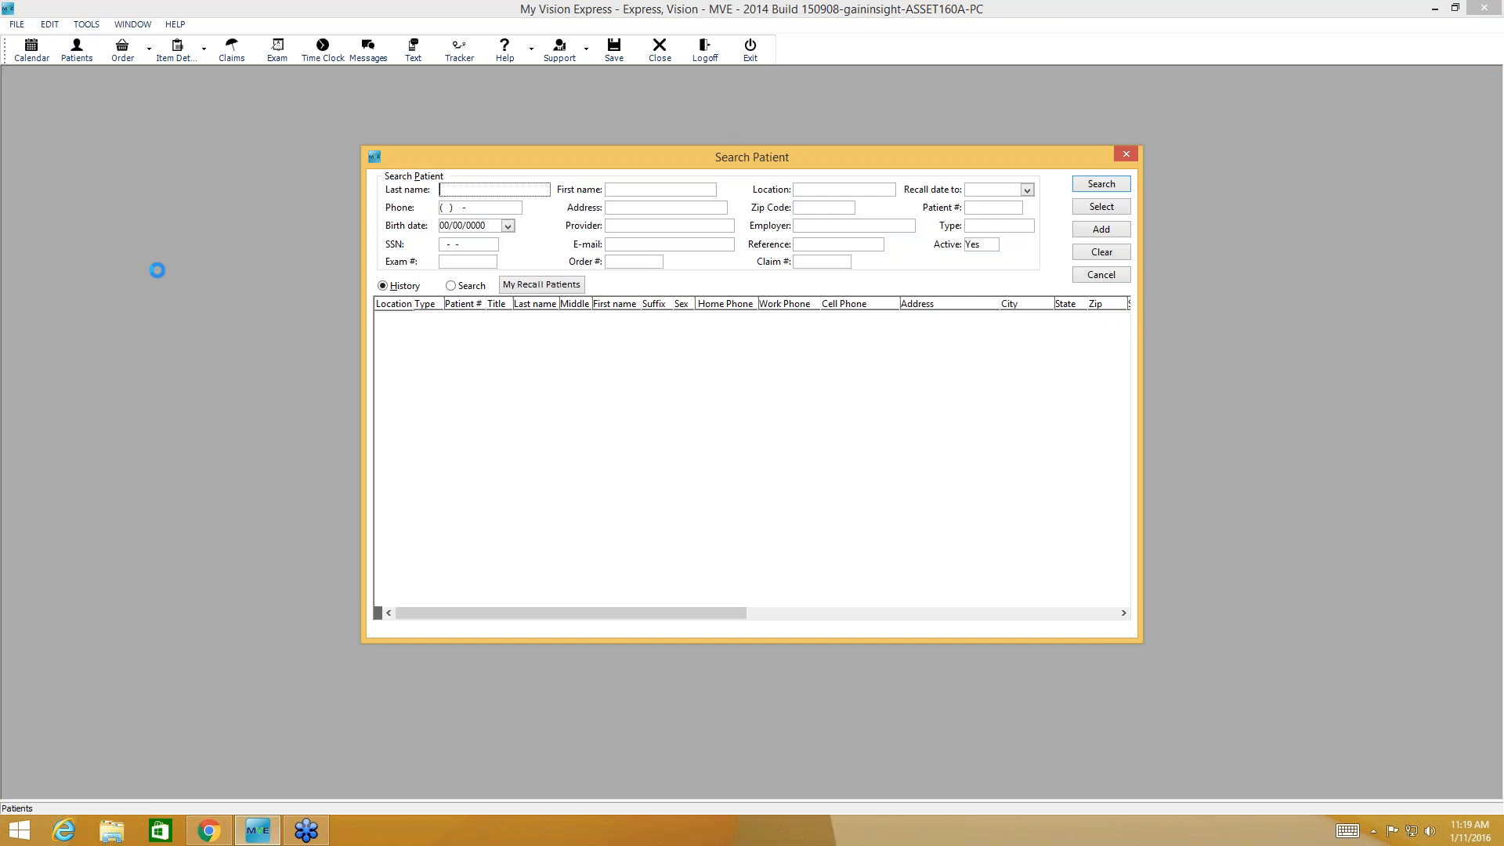
pyautogui.click(1099, 208)
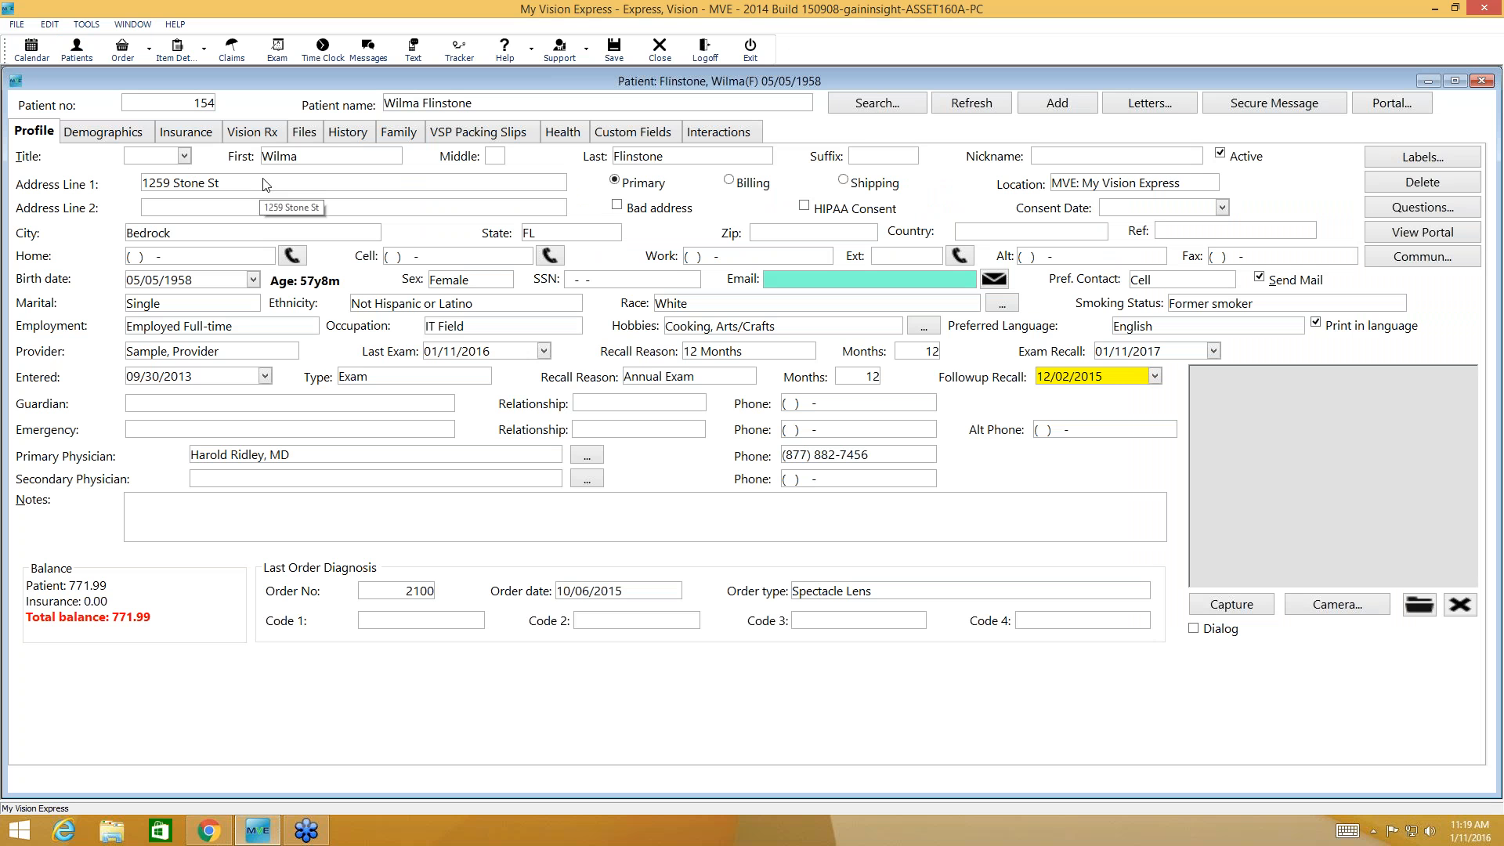
pyautogui.click(188, 133)
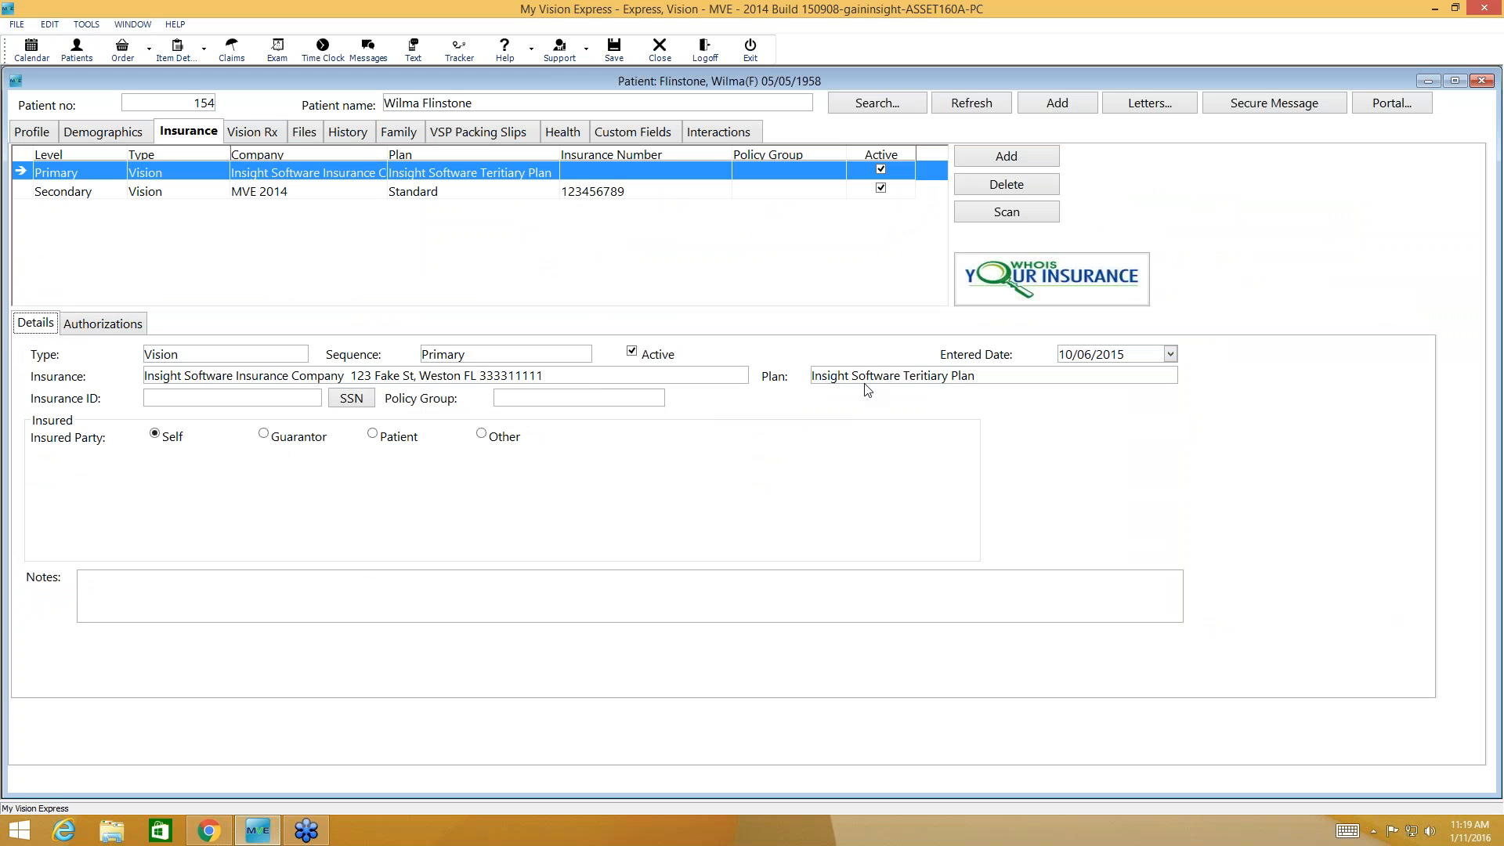
pyautogui.click(351, 400)
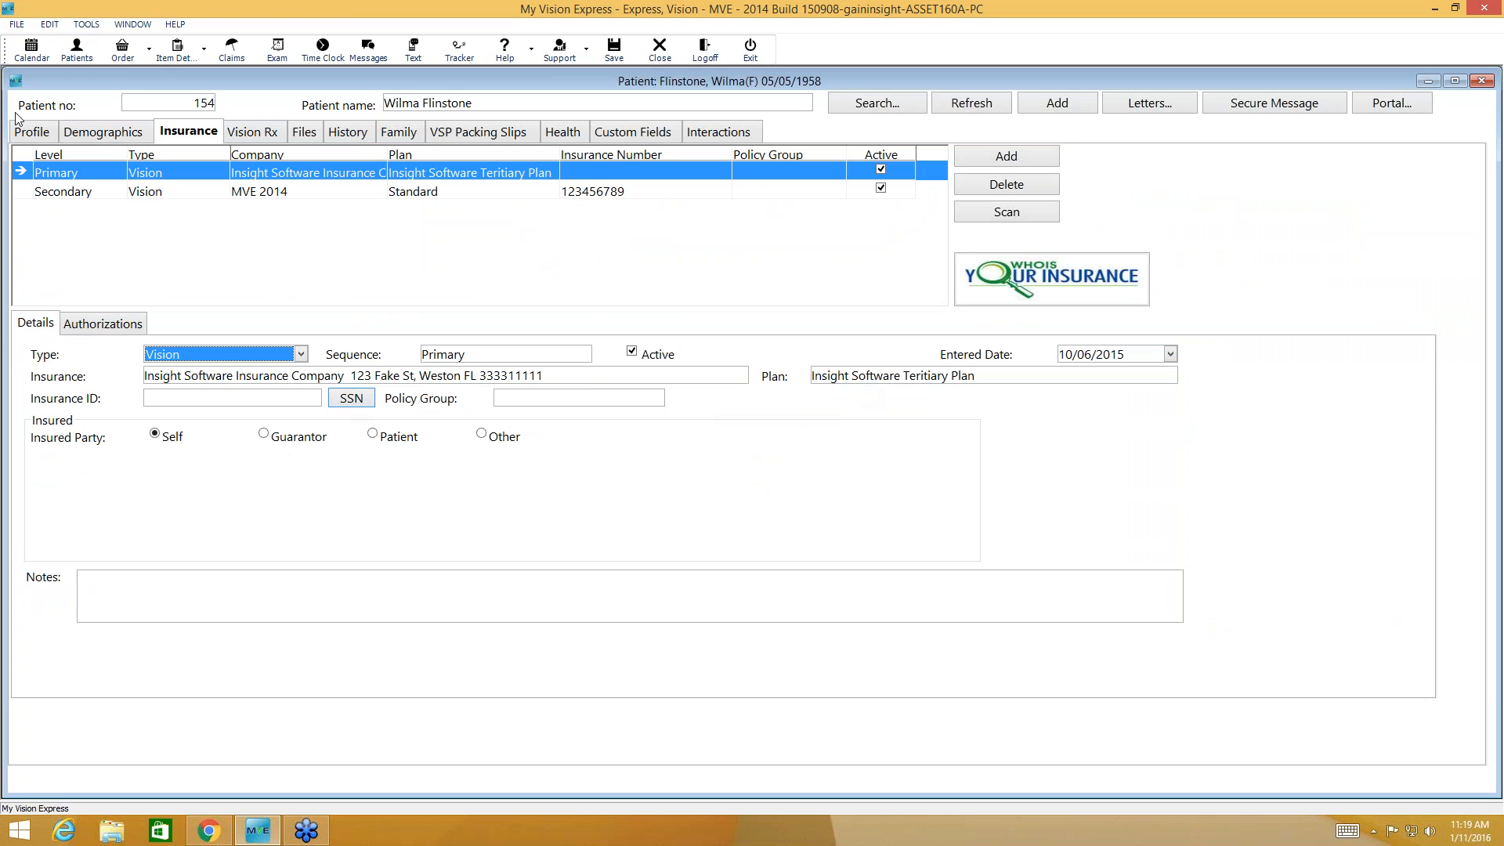
# - Enter a partial social security number in the patient's profile and copy it into the primary insurance's ID
pyautogui.click(42, 143)
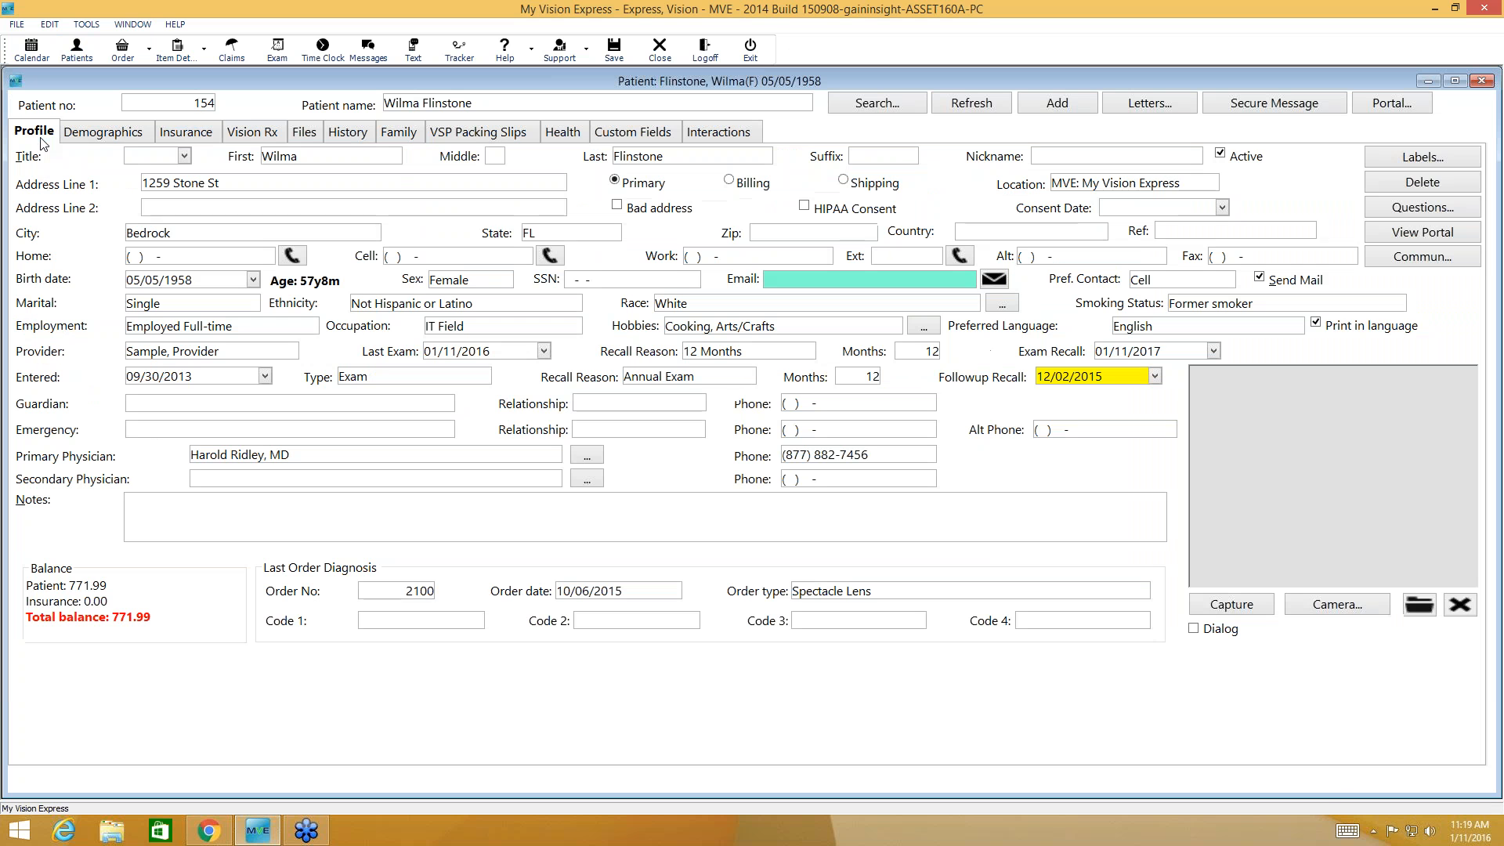
pyautogui.click(576, 287)
pyautogui.write('12345')
pyautogui.press('BackSpace')
pyautogui.press('BackSpace')
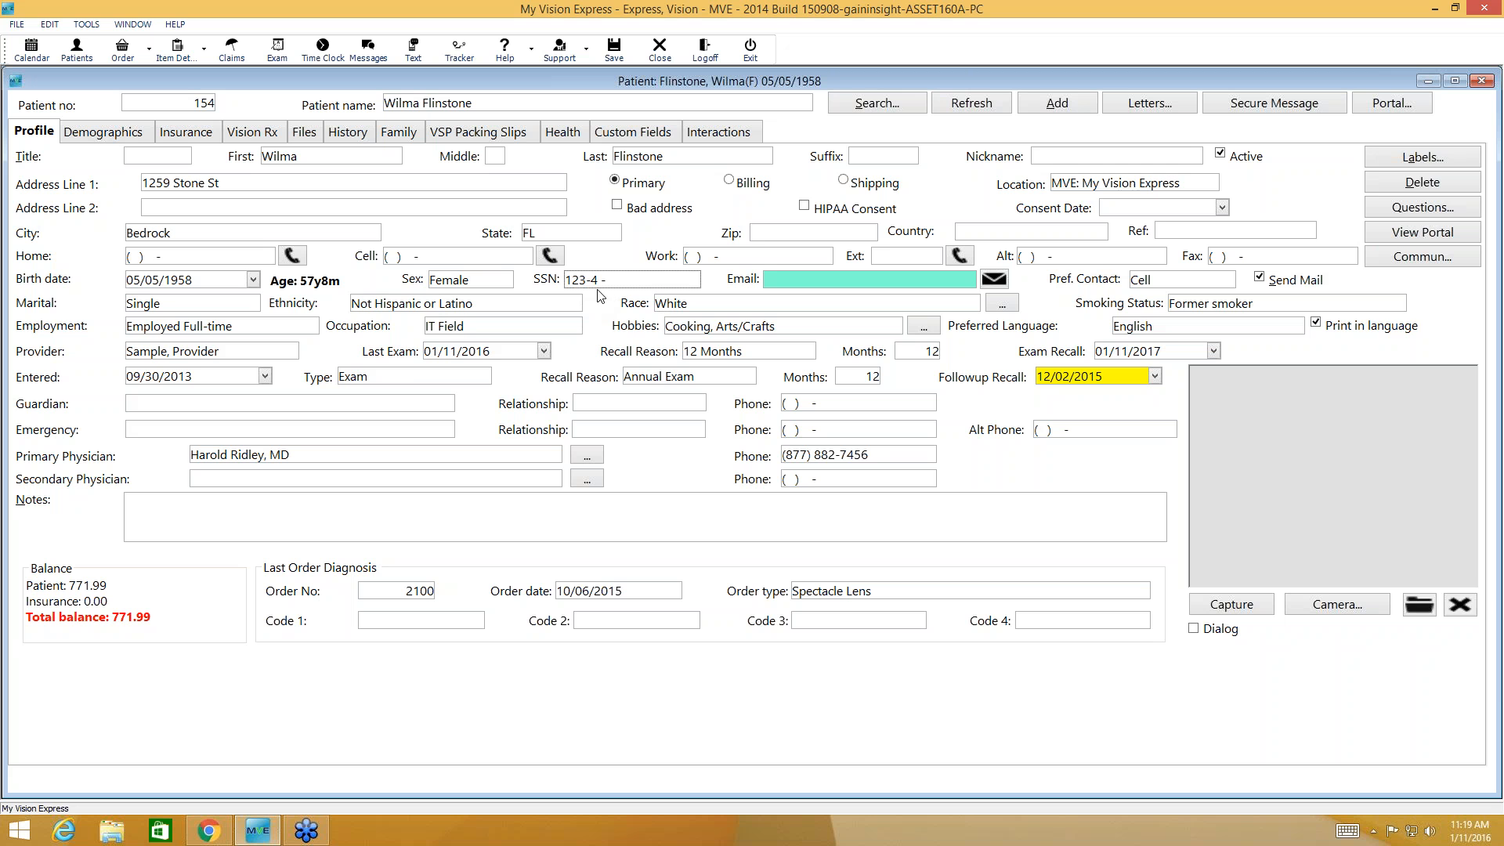
pyautogui.click(196, 135)
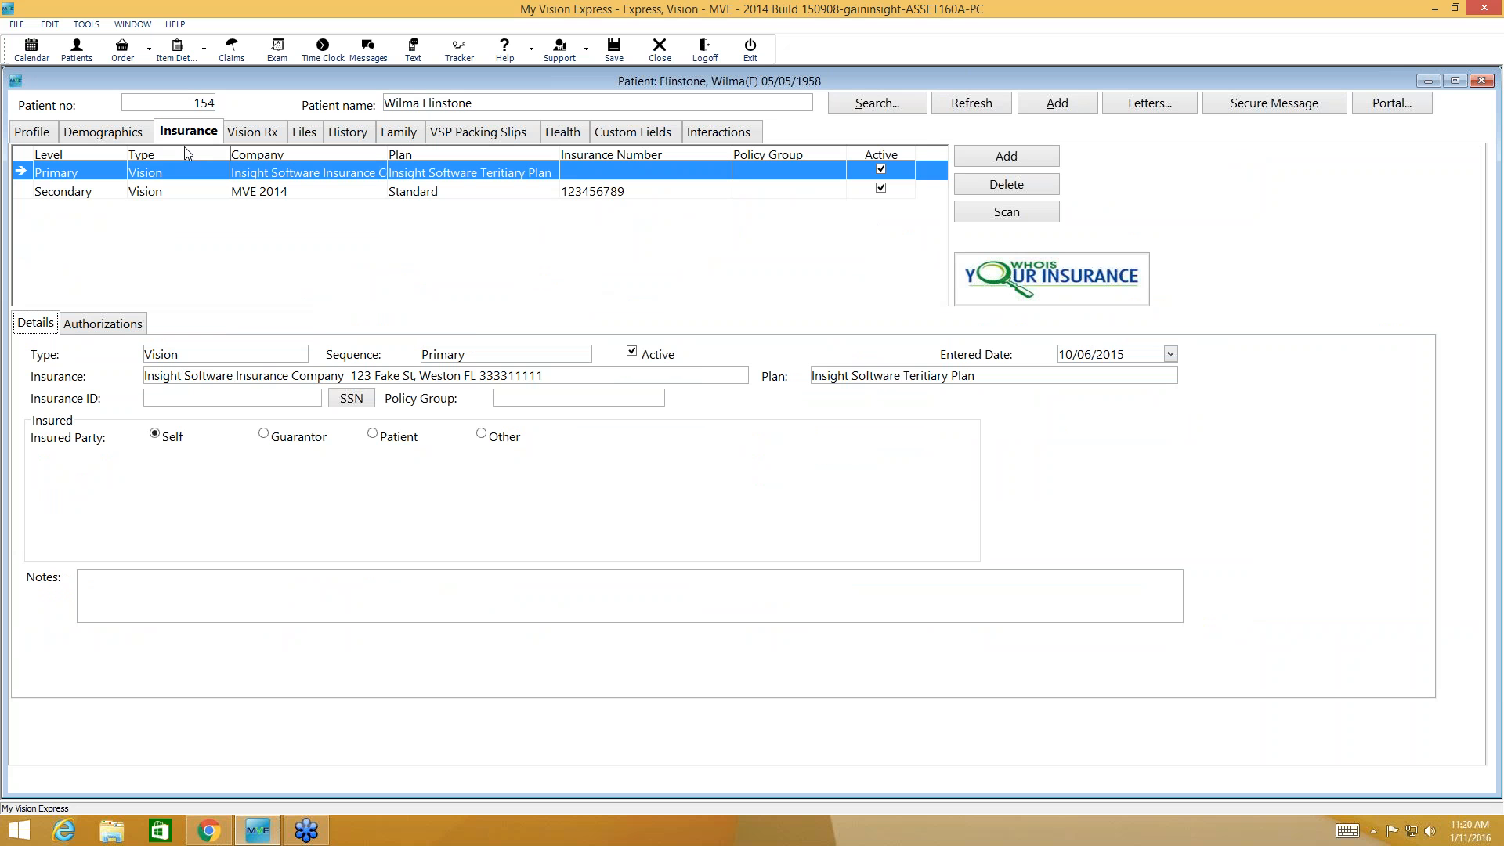
pyautogui.click(353, 403)
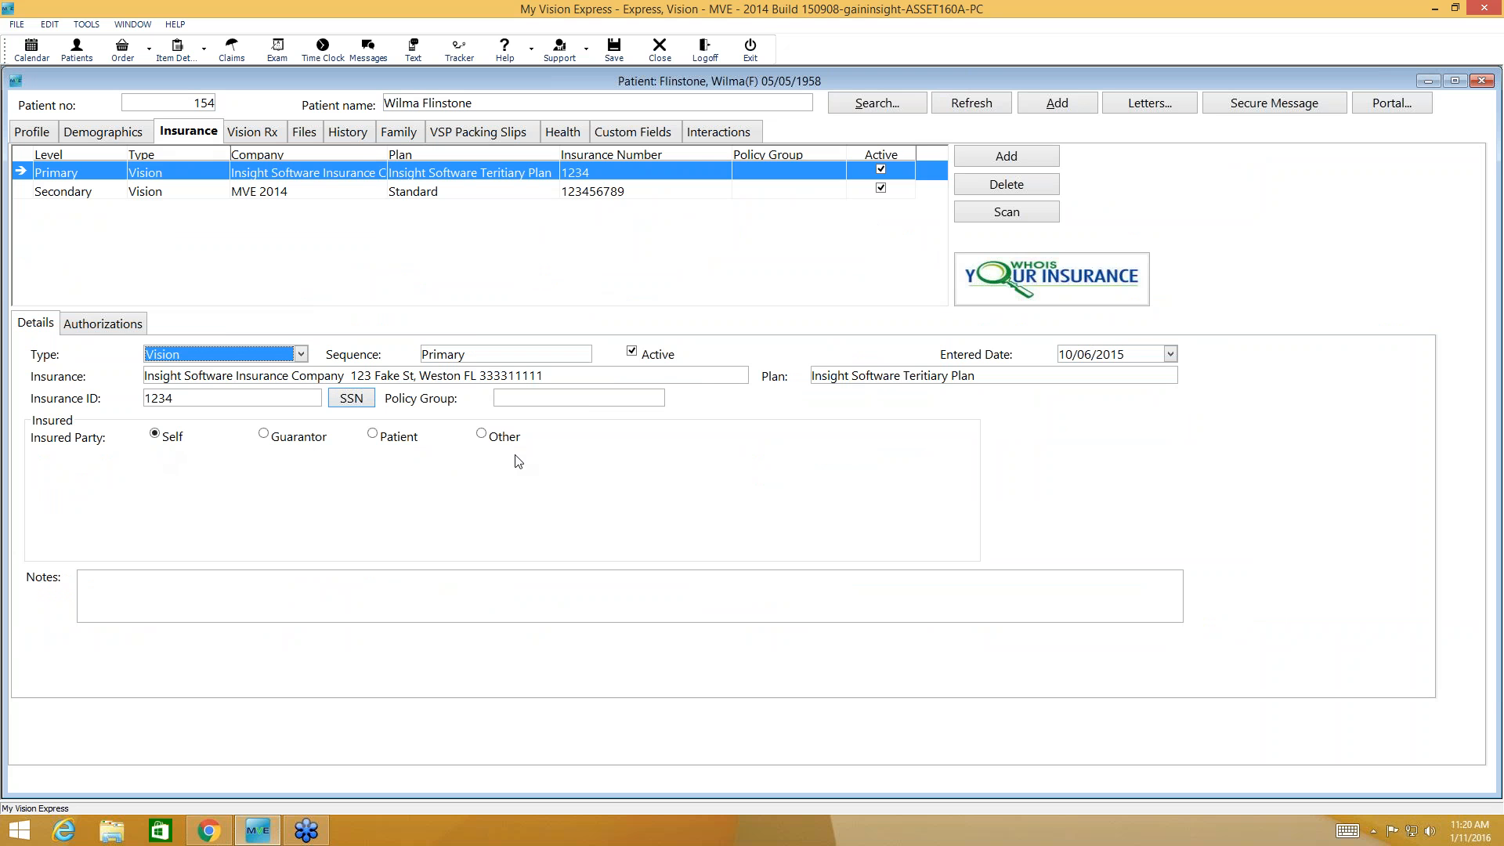
# - Add two new authorization records to the patient's primary insurance
pyautogui.click(126, 328)
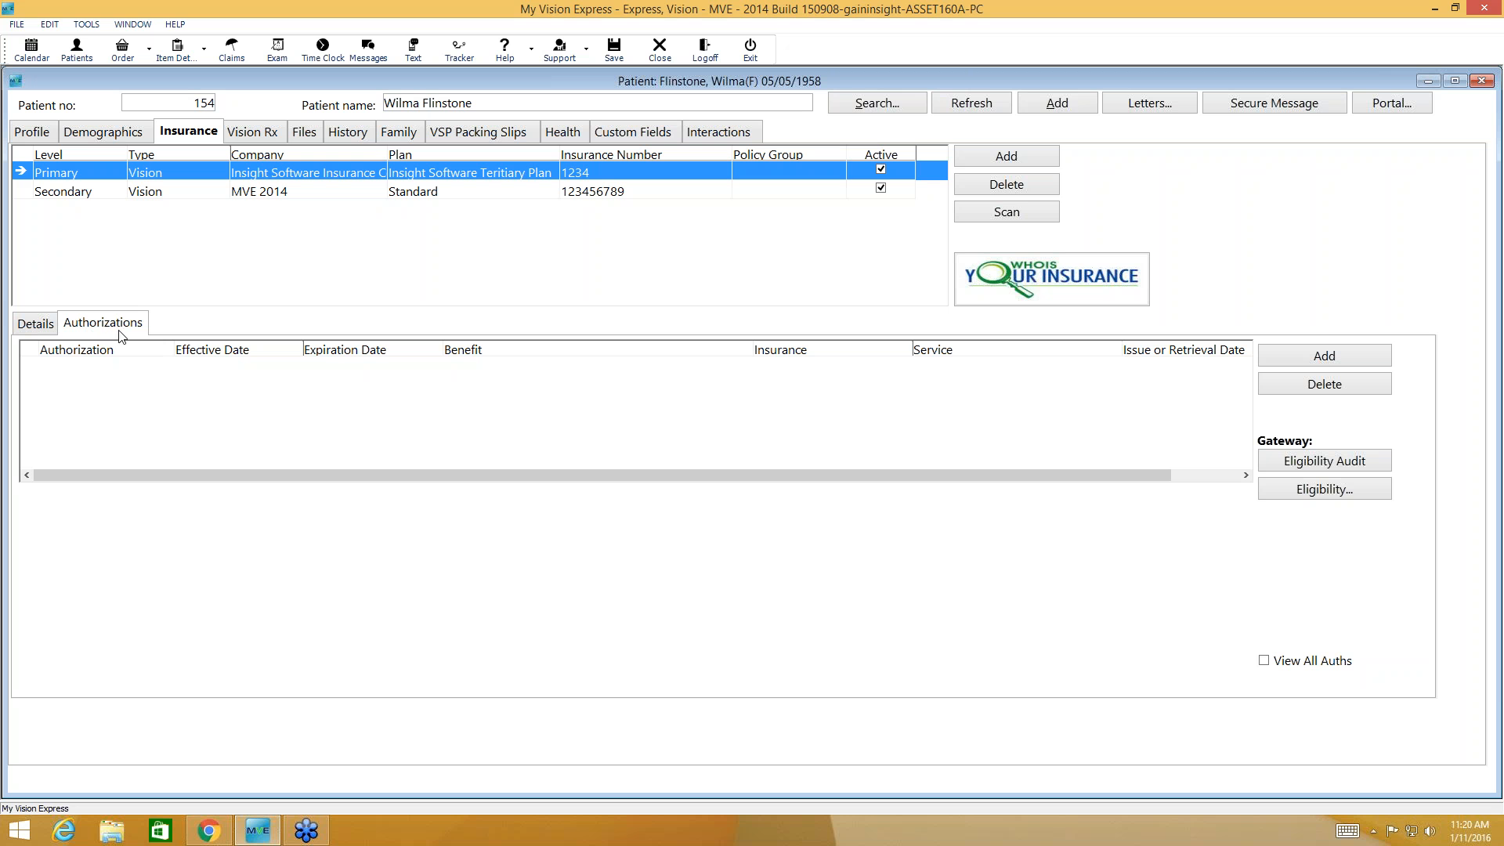
pyautogui.click(1315, 360)
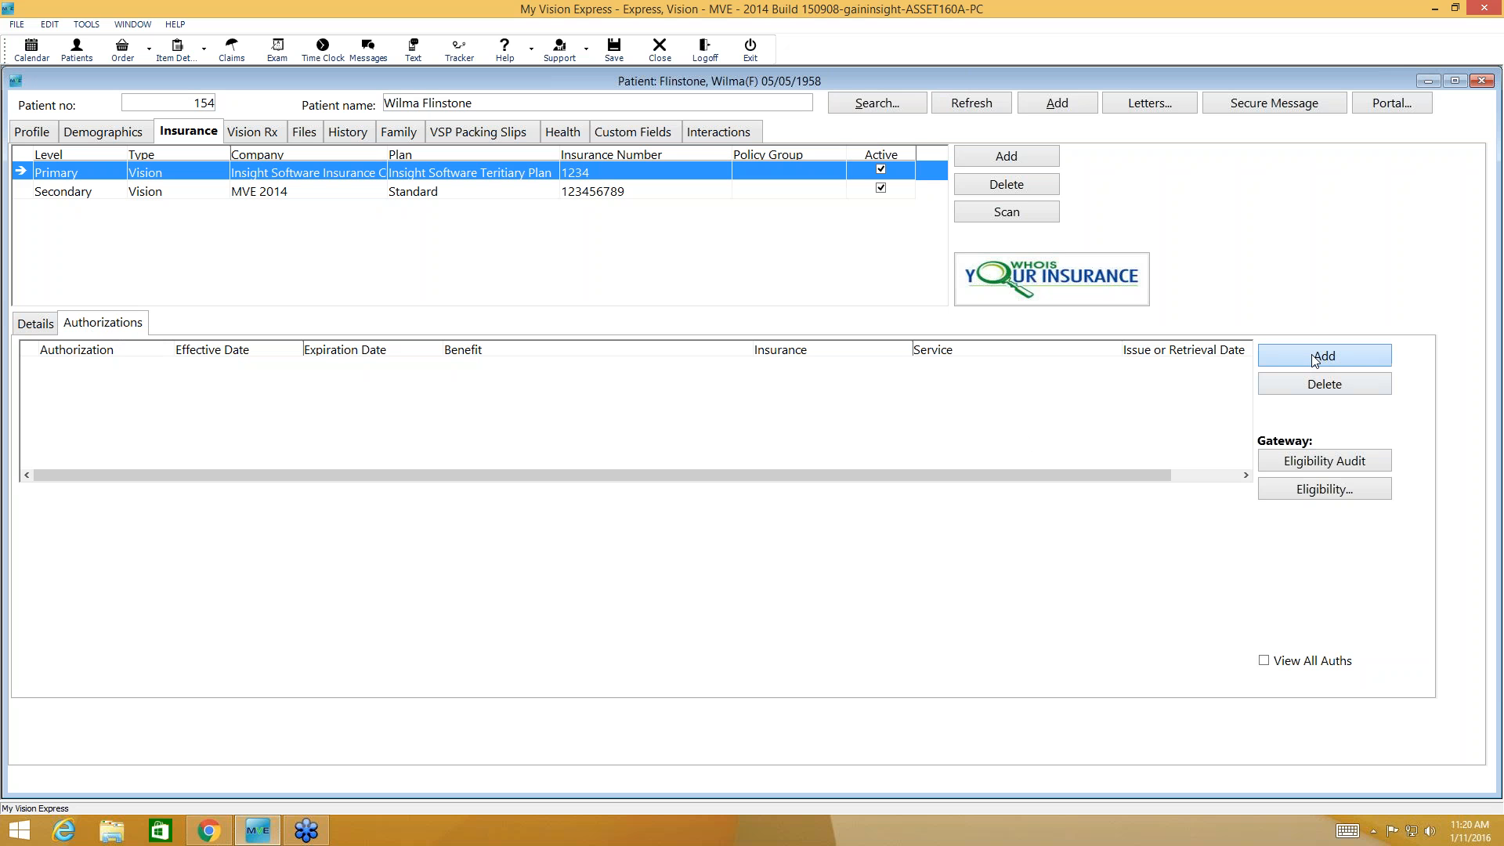
pyautogui.click(1314, 361)
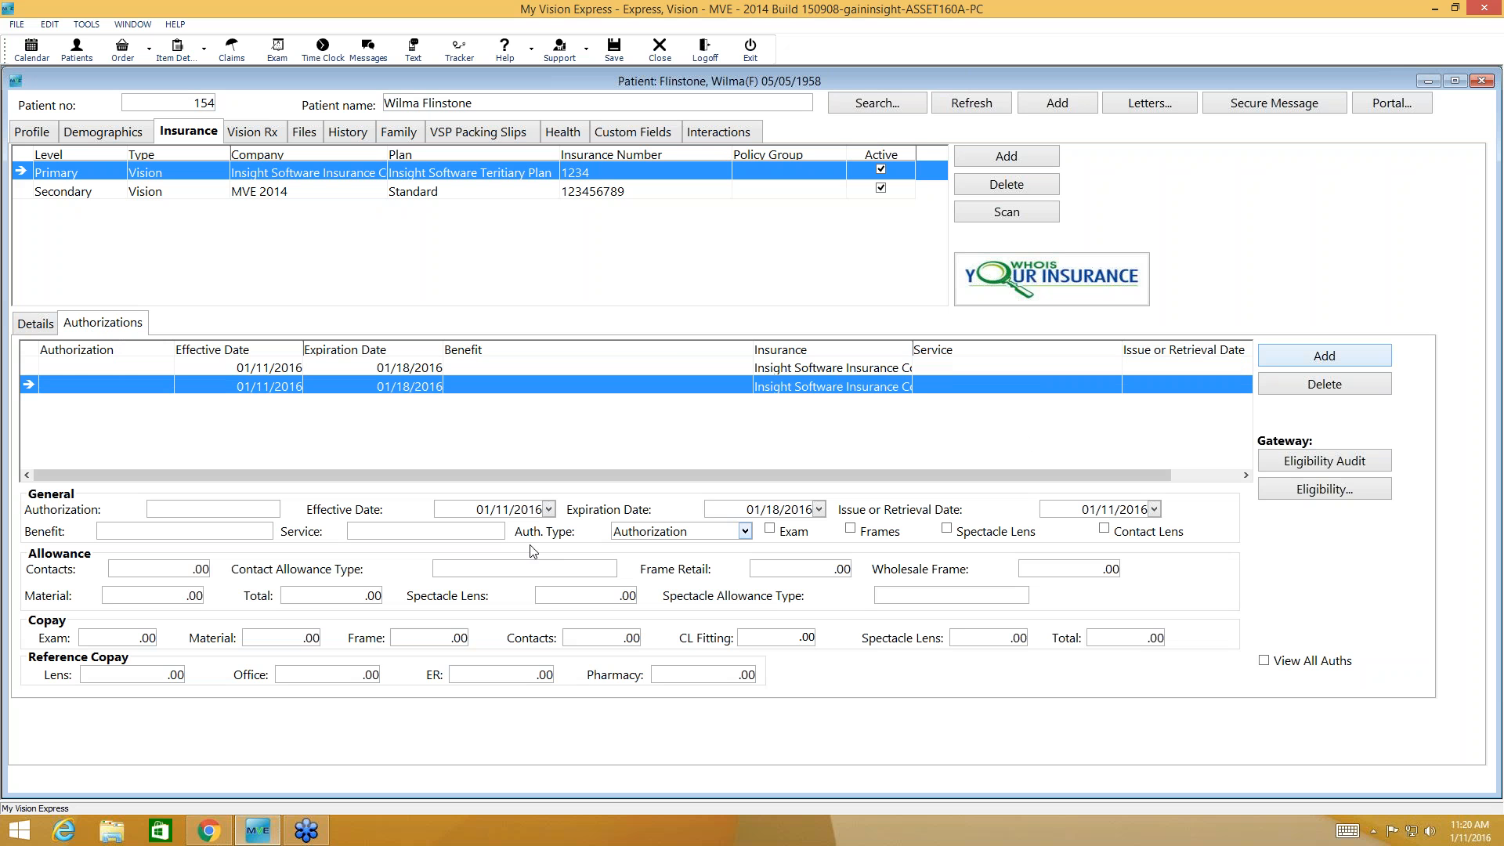
# - Enter the authorization number for the new authorization, mark it for Exam and Contact Lens, and set the contacts allowance to 120
pyautogui.write('123456878')
pyautogui.click(770, 530)
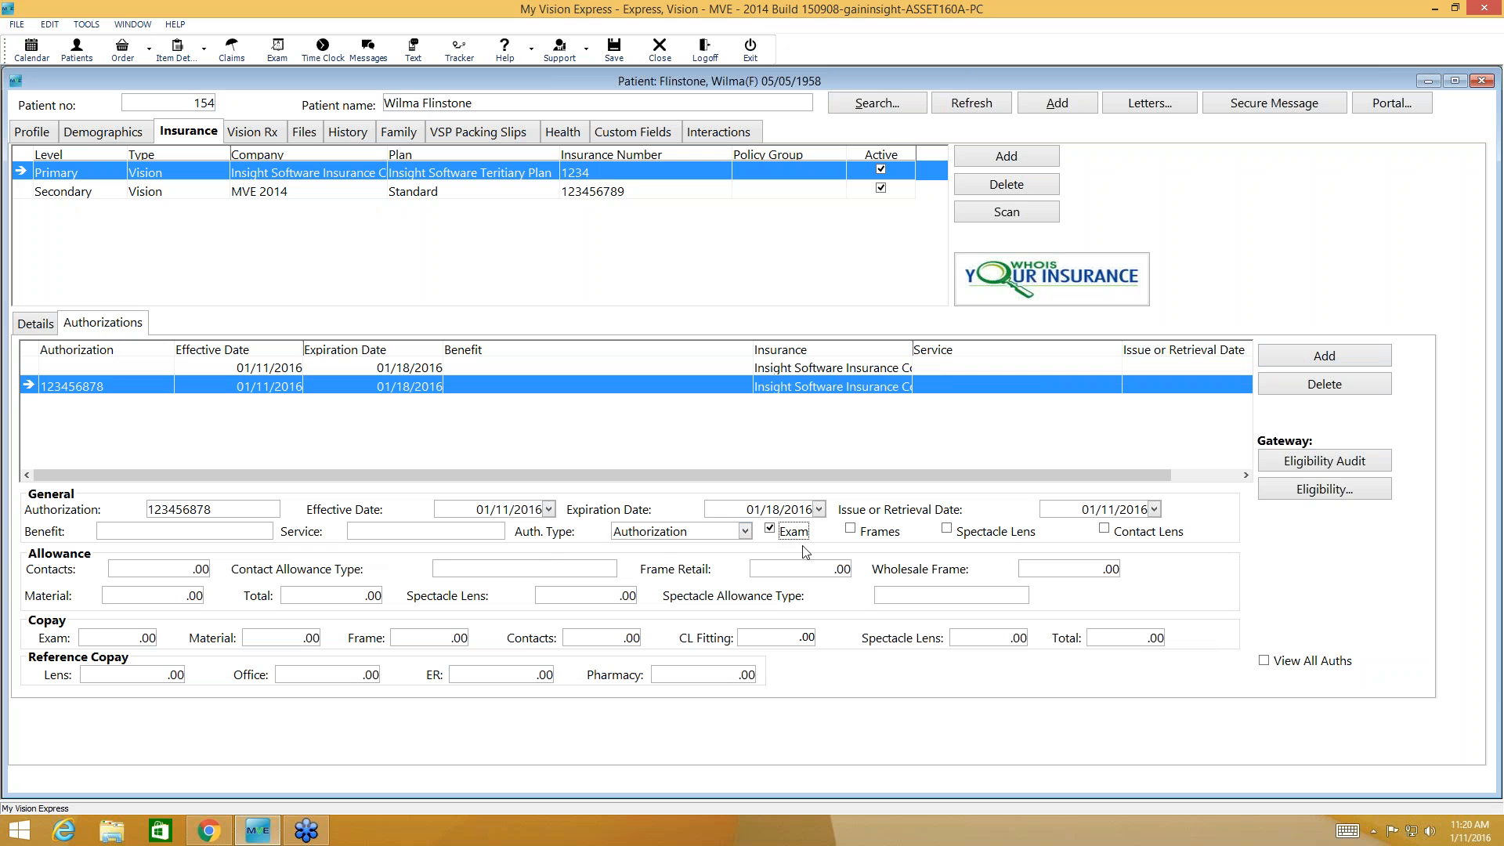
pyautogui.click(1104, 531)
pyautogui.click(196, 578)
pyautogui.write('120')
# - Set the authorization's contacts copay to 15 and exam copay to 30, and save the patient record
pyautogui.click(624, 640)
pyautogui.write('15')
pyautogui.click(137, 640)
pyautogui.write('30')
pyautogui.click(629, 55)
# - Add a new soft contact prescription and choose Bausch & Lomb Purevision 6PK as the OD lens
pyautogui.click(253, 139)
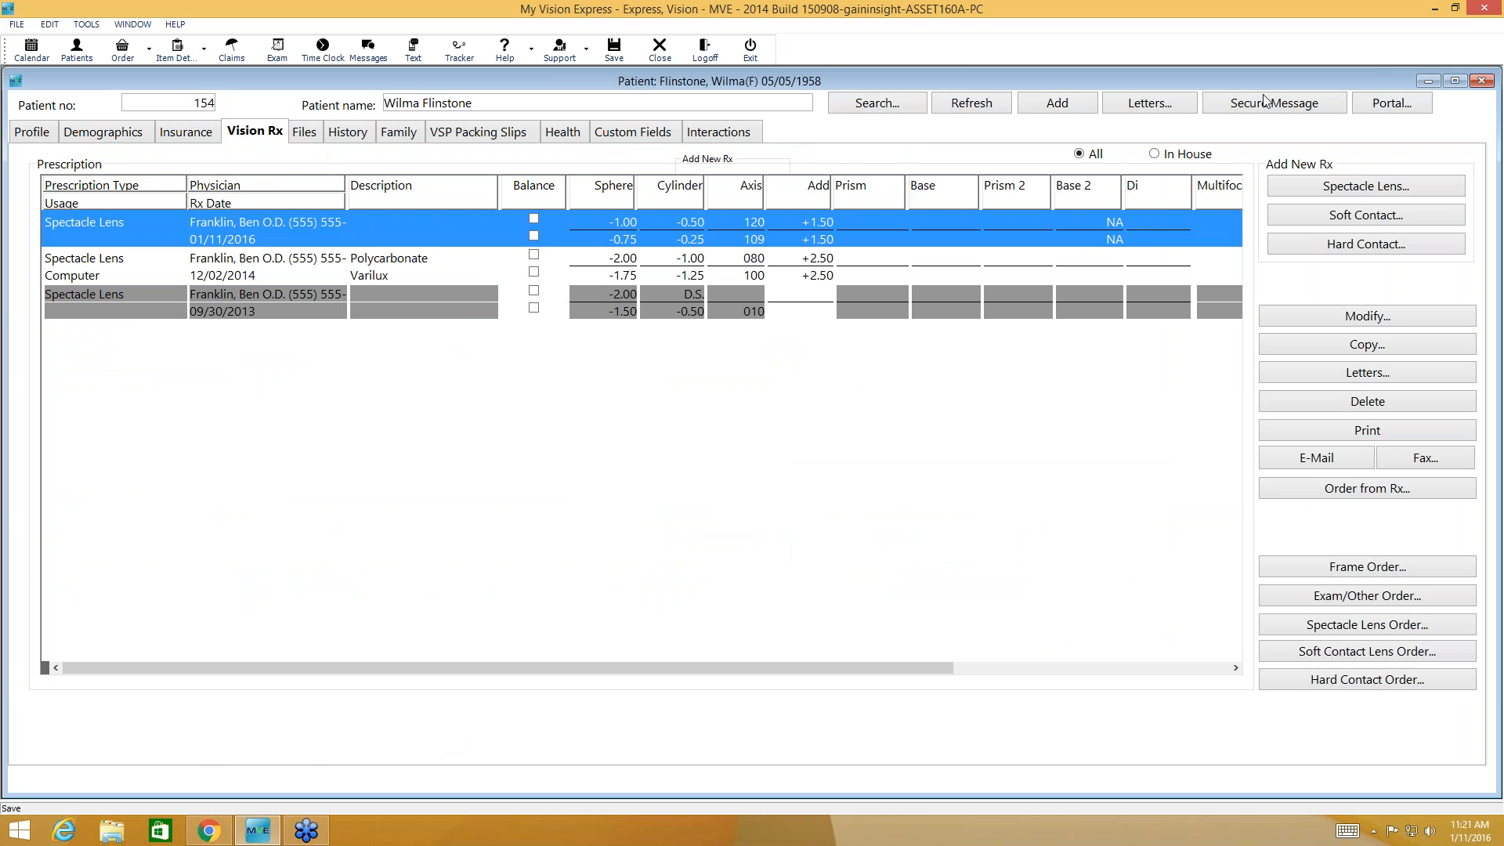
pyautogui.click(1364, 220)
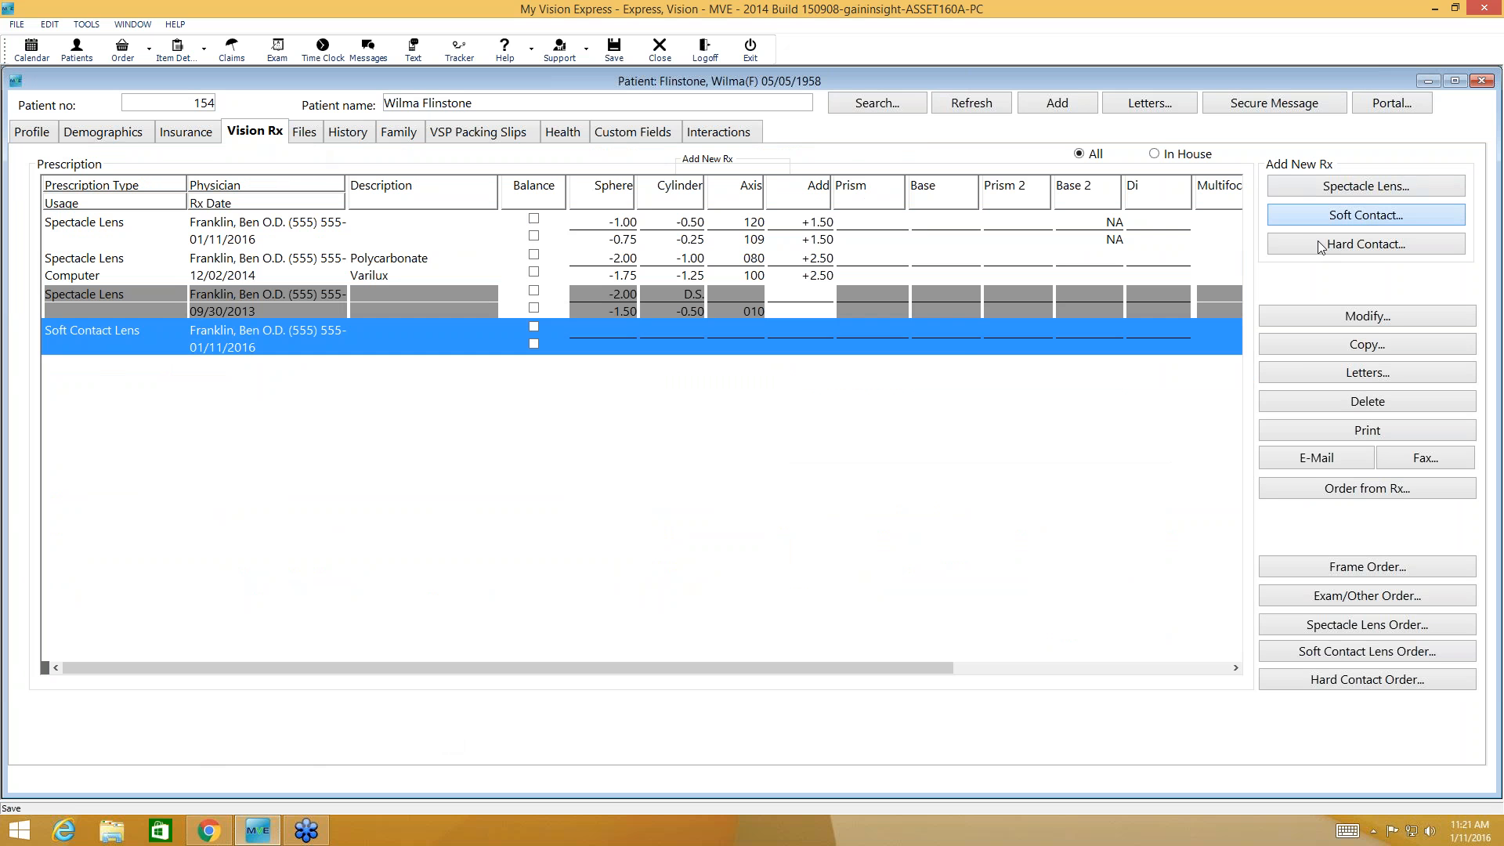
pyautogui.click(758, 321)
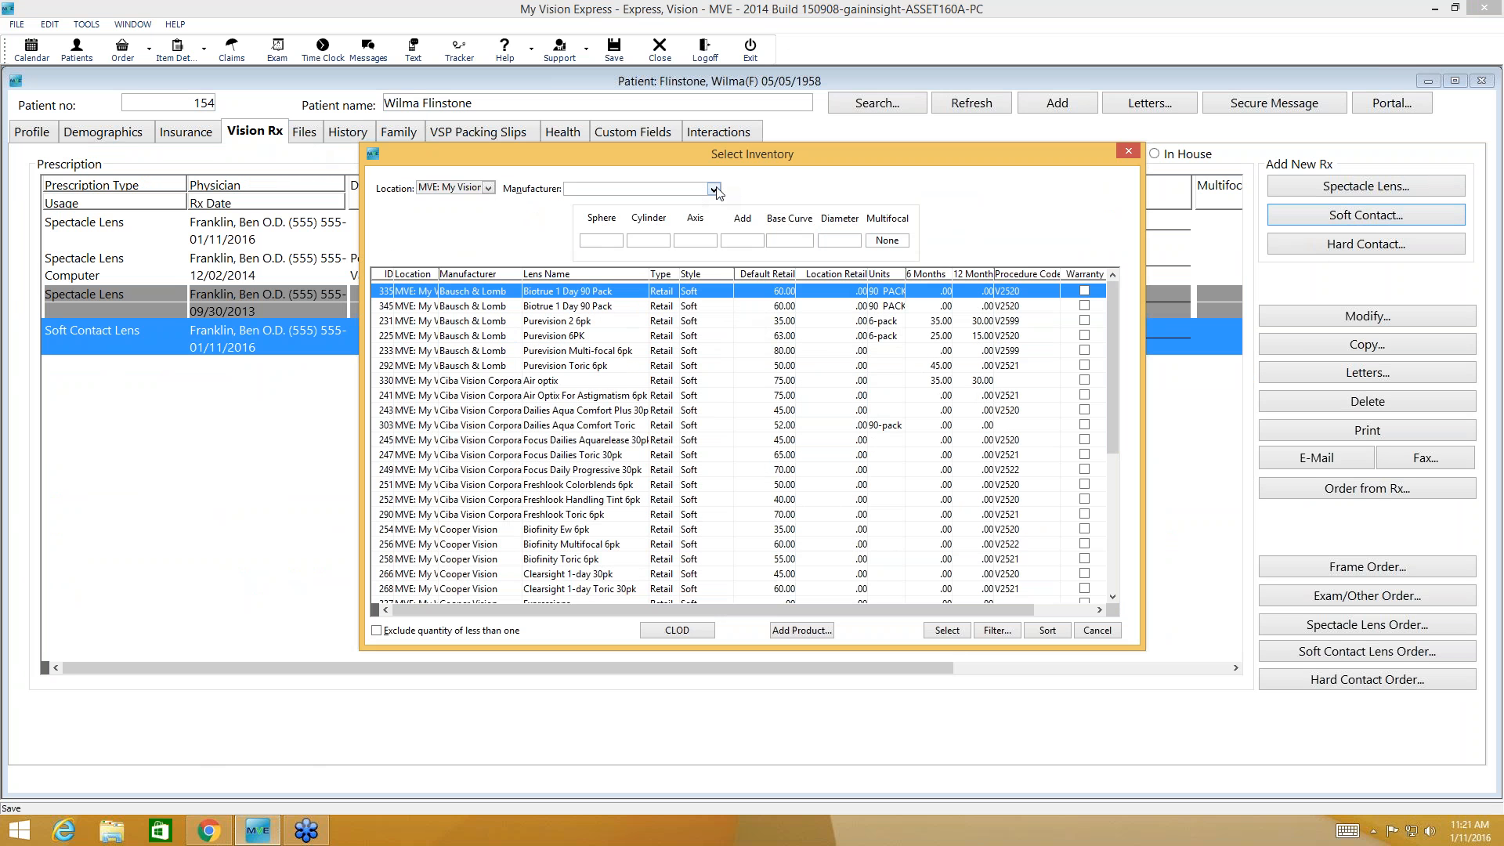
pyautogui.click(592, 339)
pyautogui.click(947, 630)
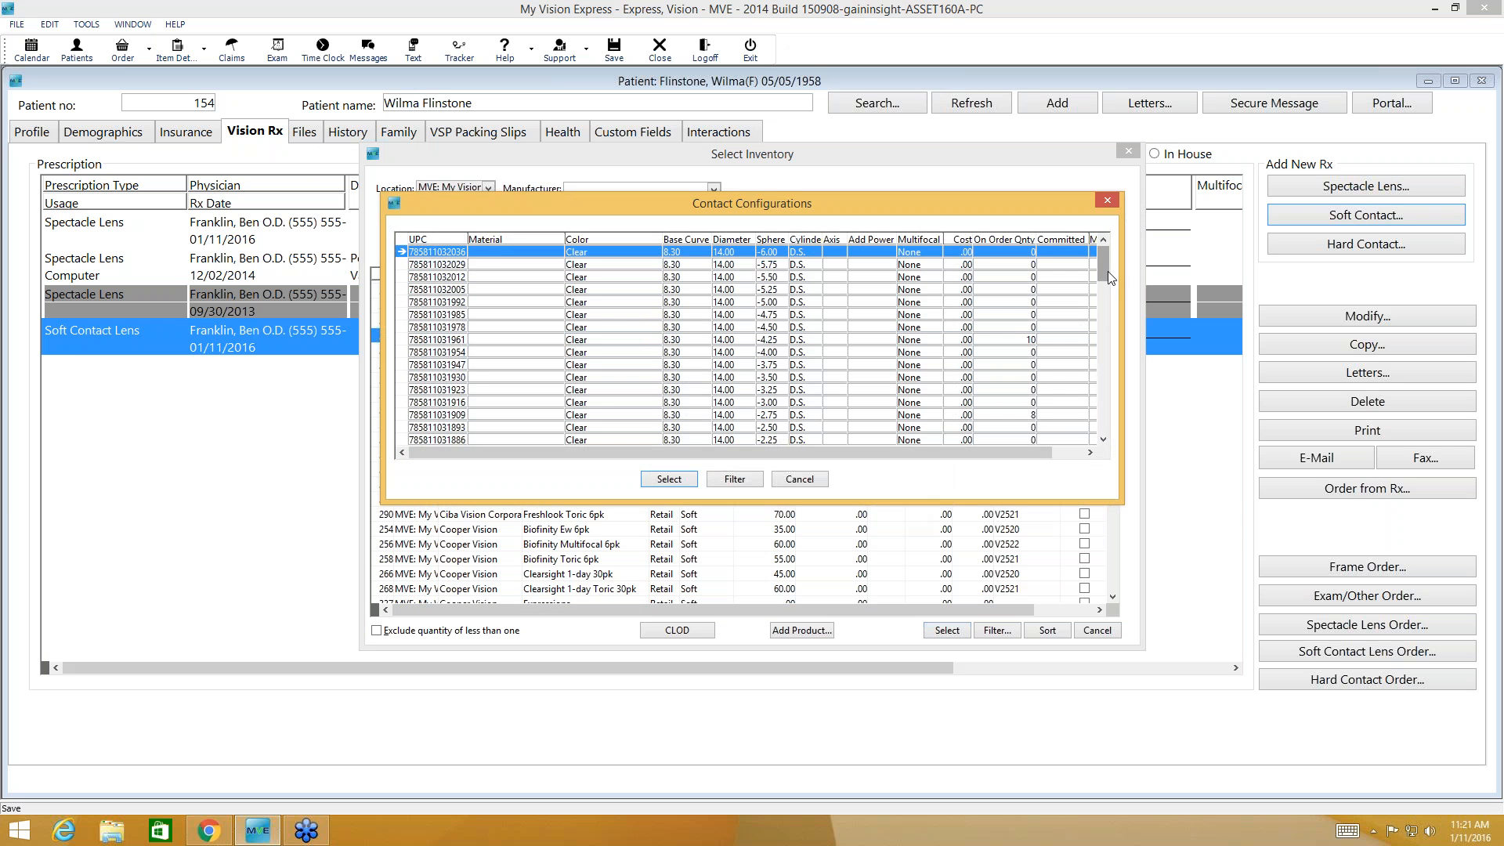
# - Select the clear OD configuration with base curve 8.60, diameter 14.00 and sphere -2.50, copy it to OS, and accept the prescription
pyautogui.moveTo(1102, 306); pyautogui.dragTo(1102, 328)
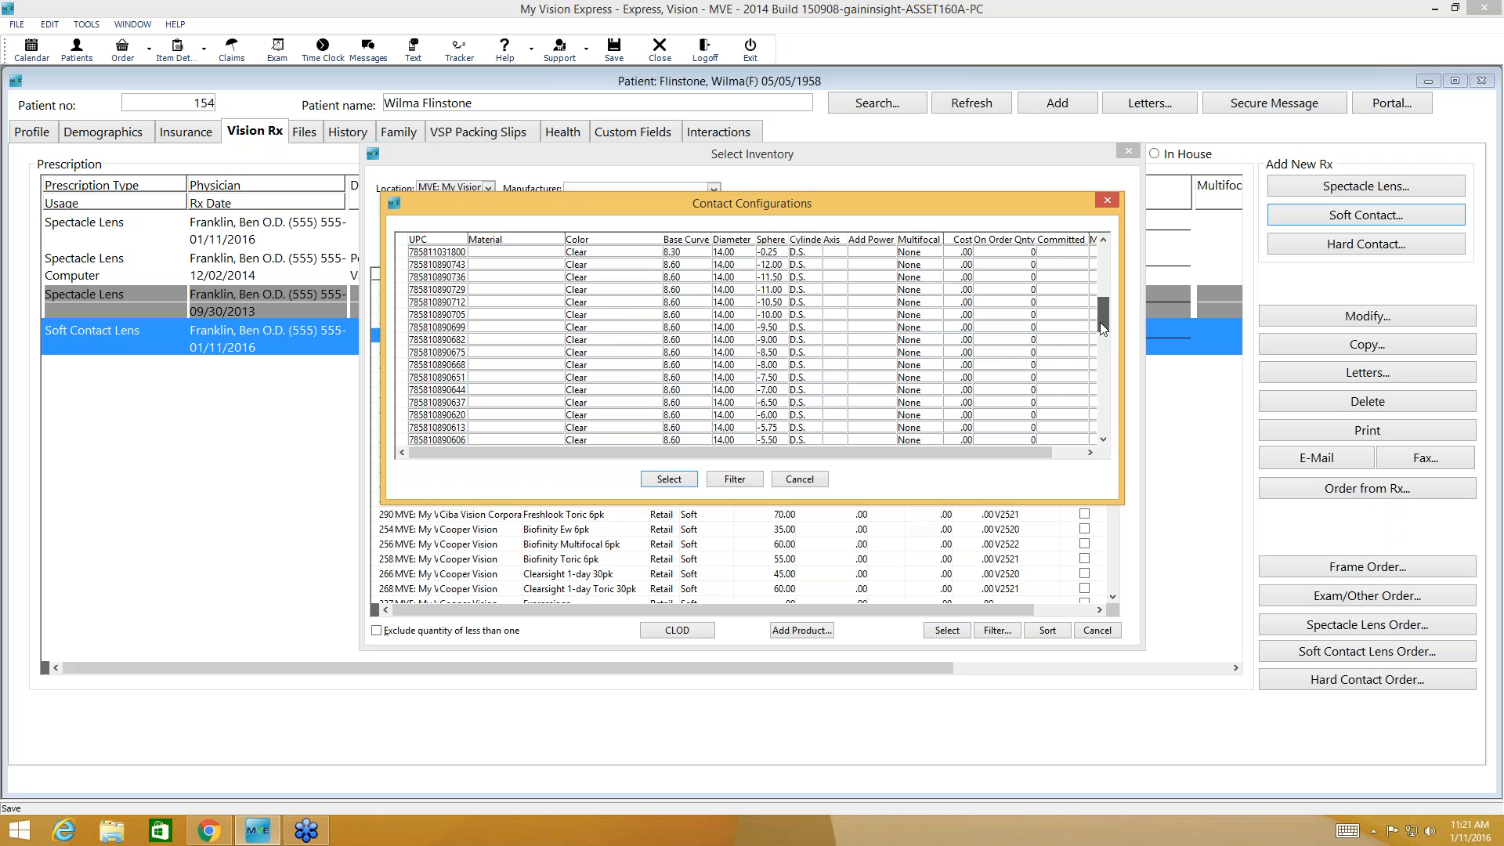
pyautogui.moveTo(1102, 327); pyautogui.dragTo(1102, 370)
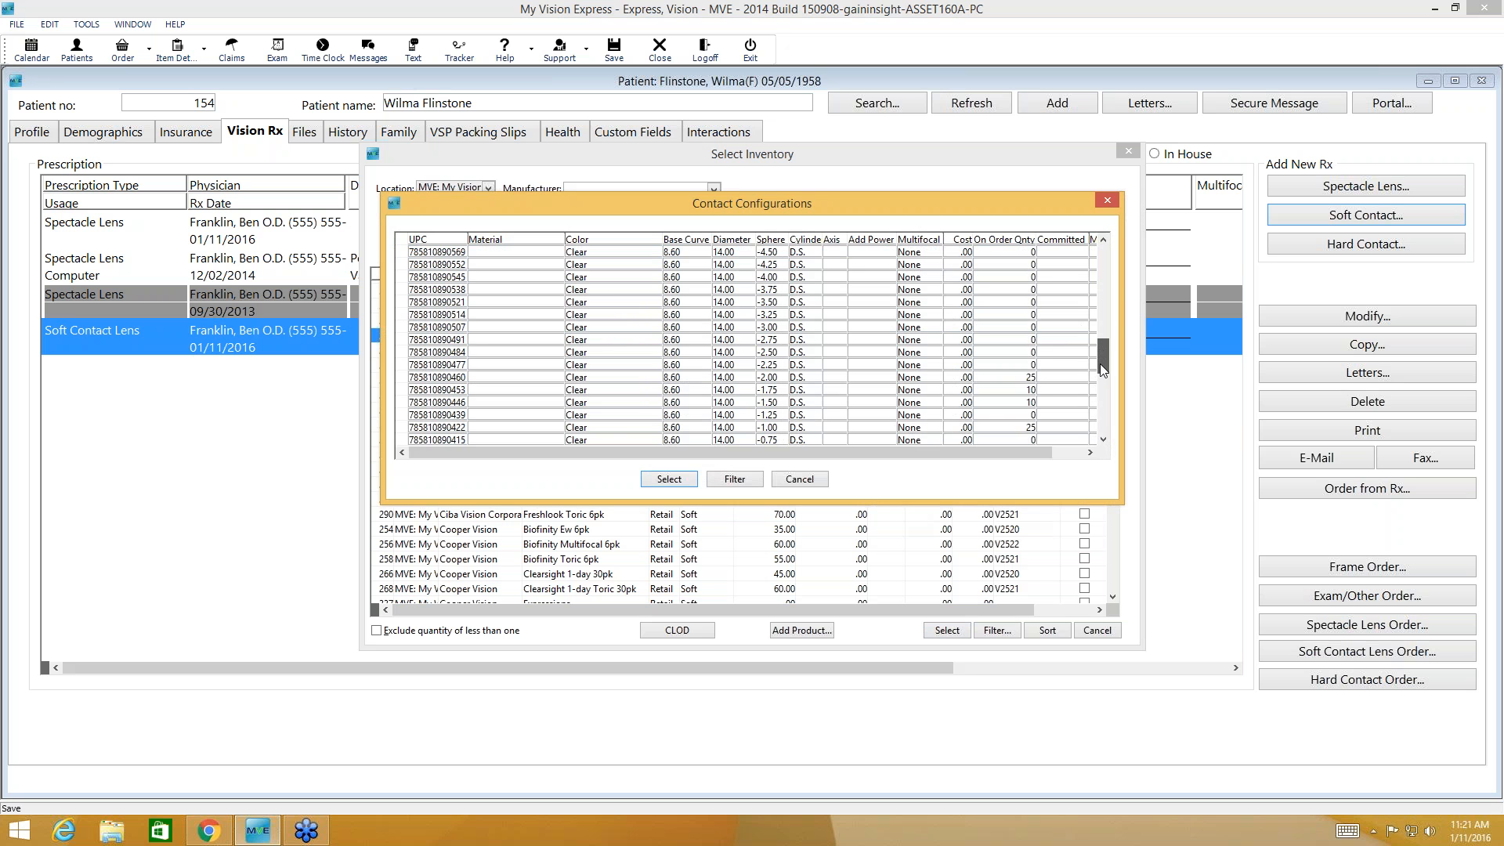
pyautogui.click(765, 352)
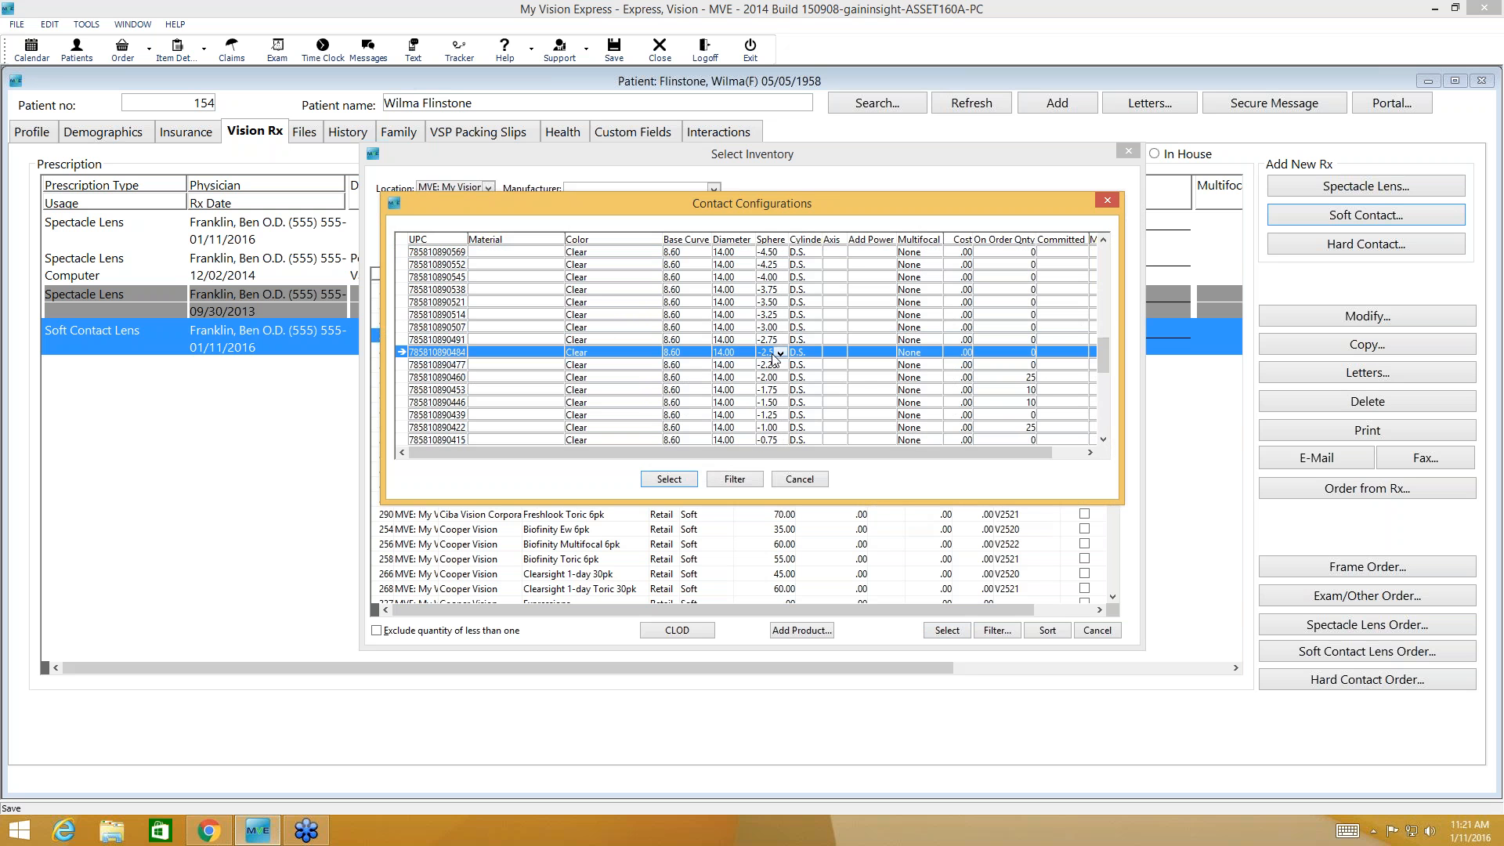
pyautogui.click(667, 479)
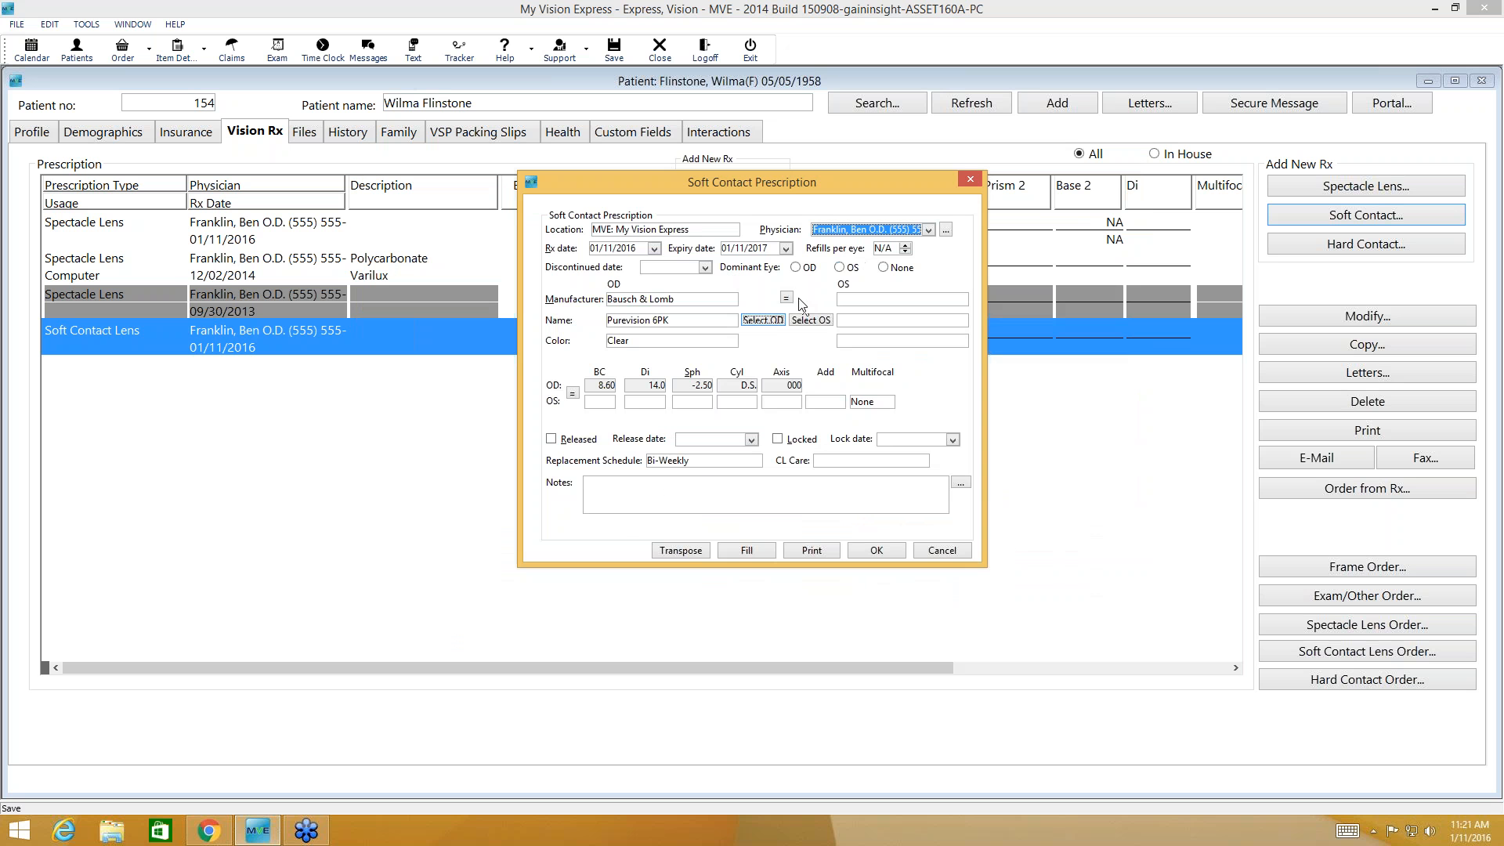
pyautogui.click(786, 298)
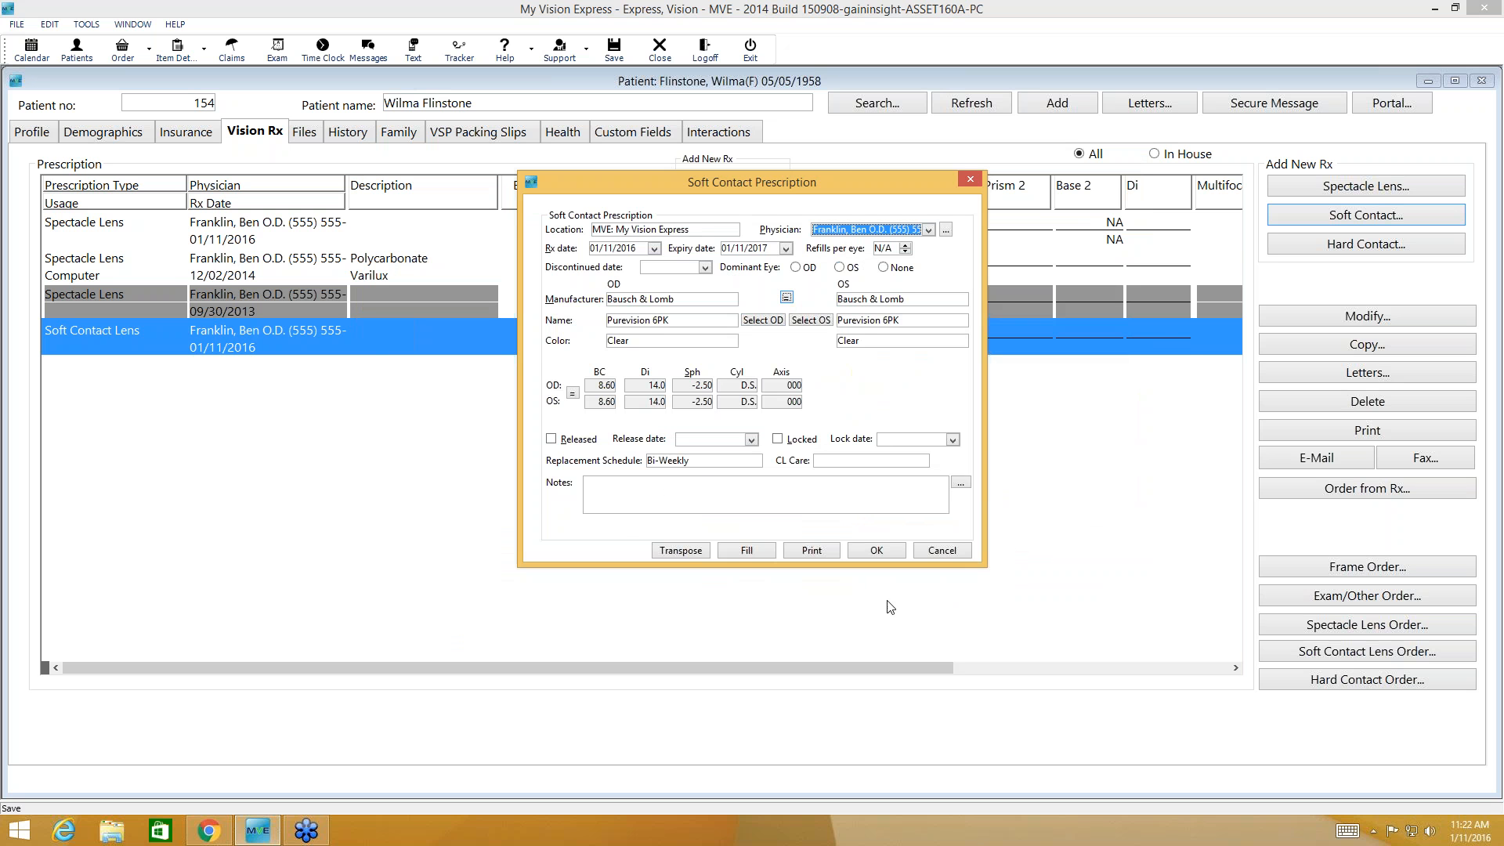
pyautogui.click(862, 551)
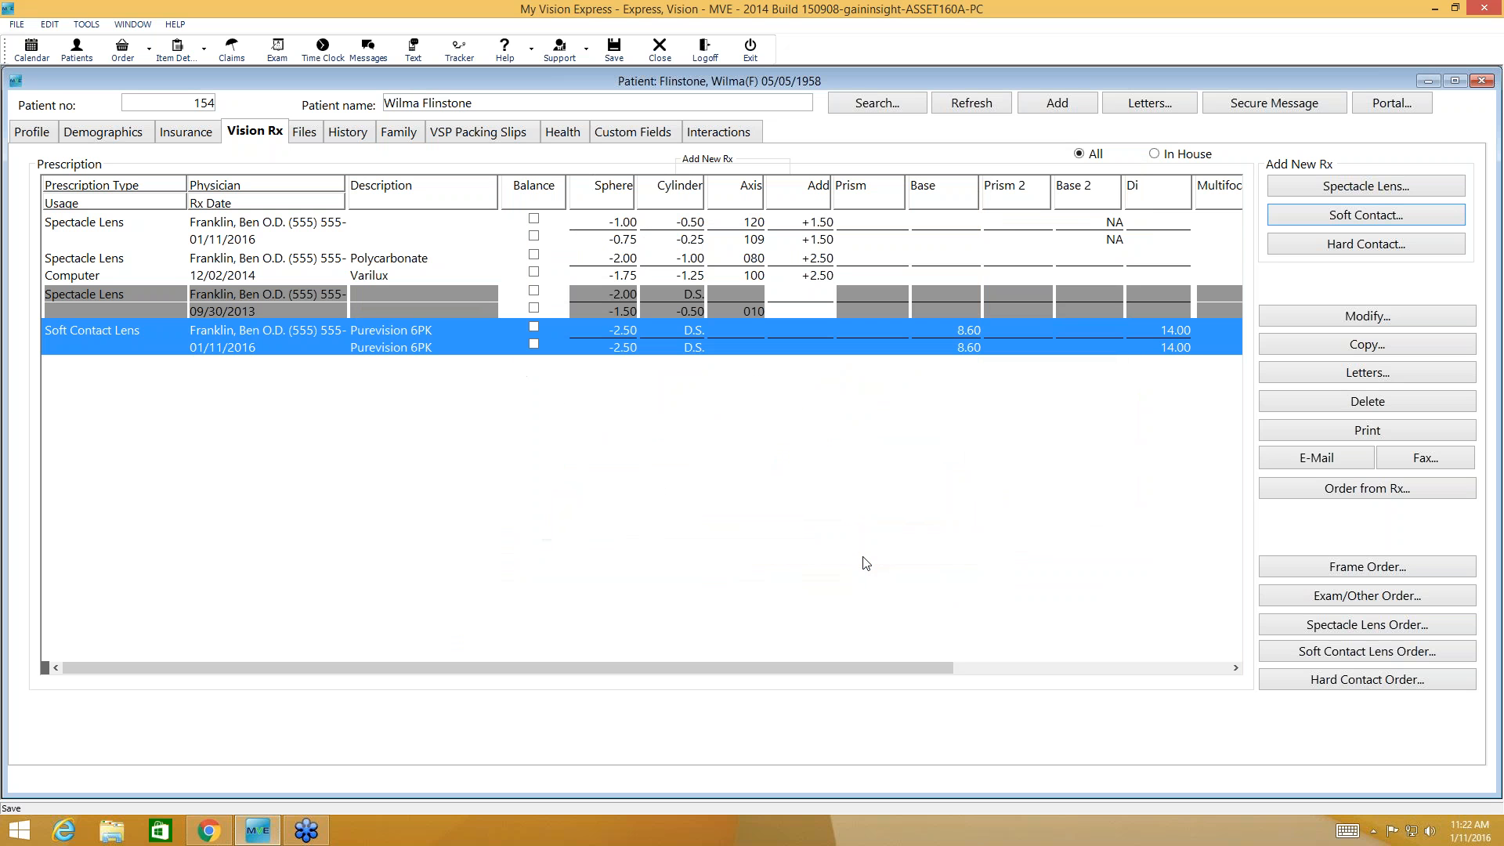
# - View the exams and orders in the patient's history
pyautogui.click(633, 276)
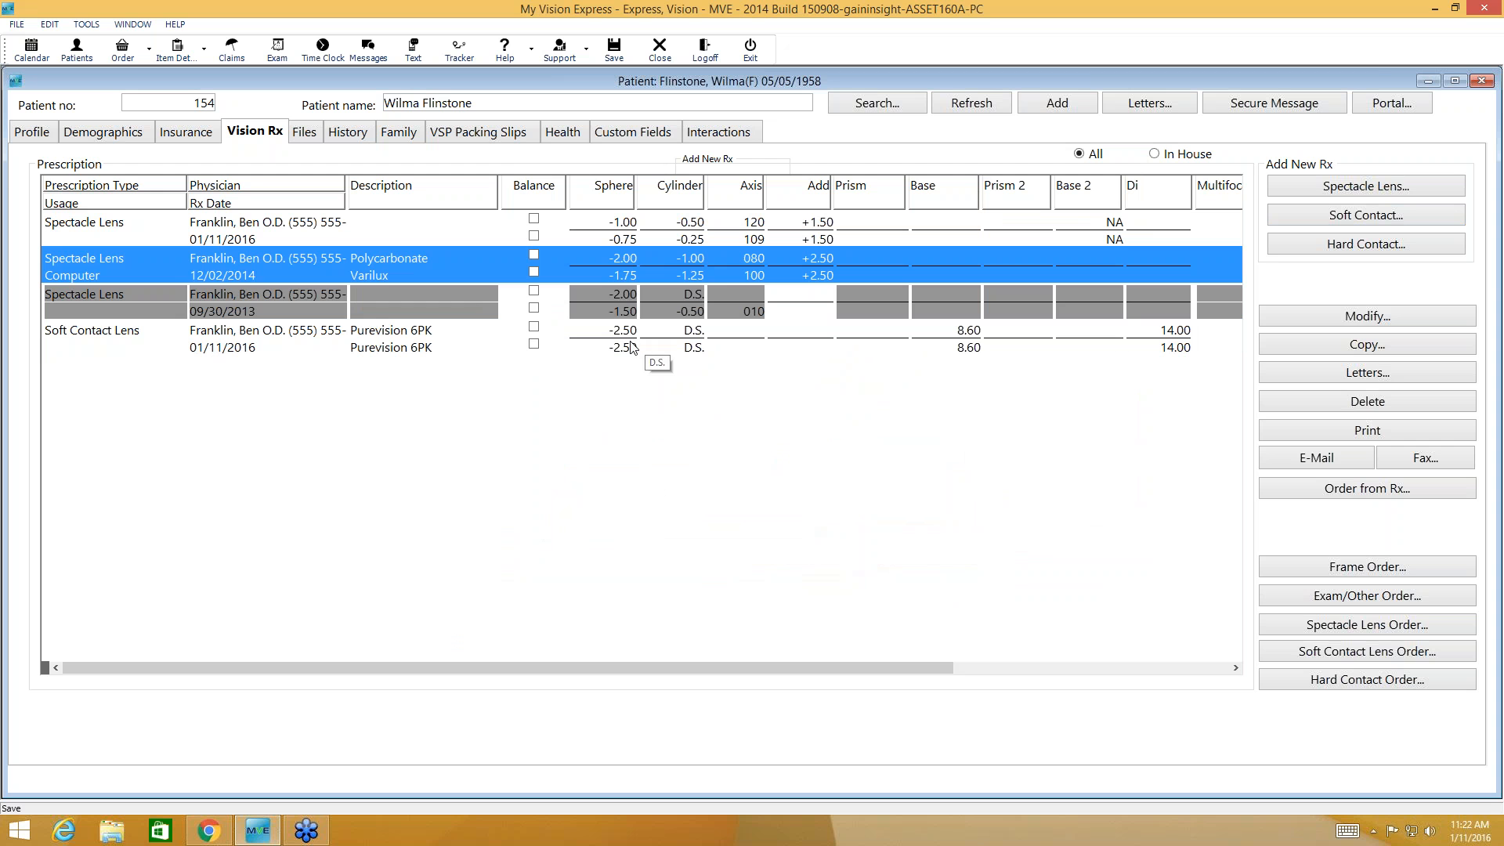
pyautogui.click(350, 134)
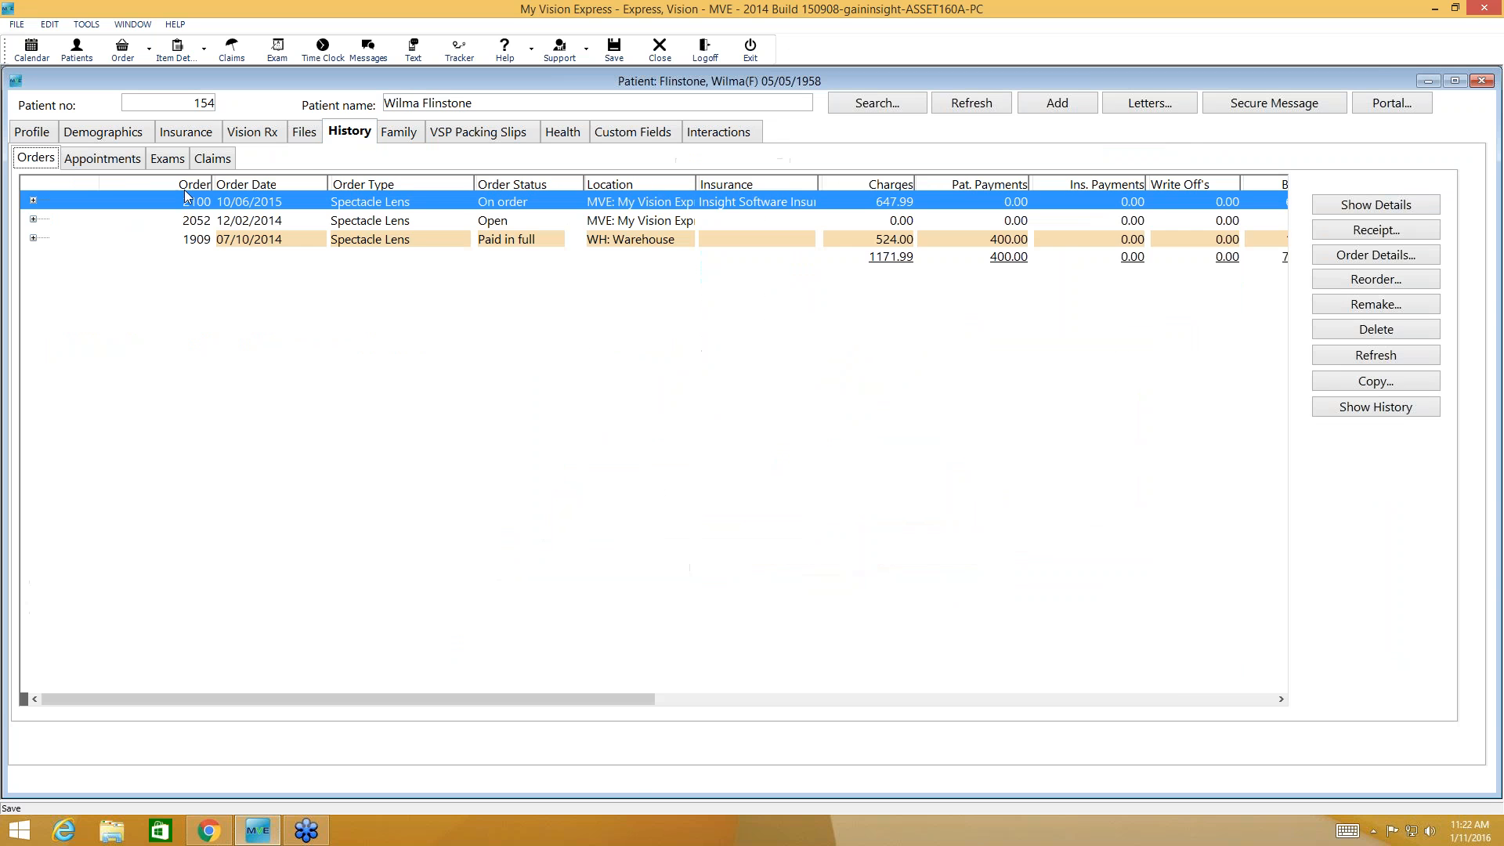
pyautogui.click(166, 159)
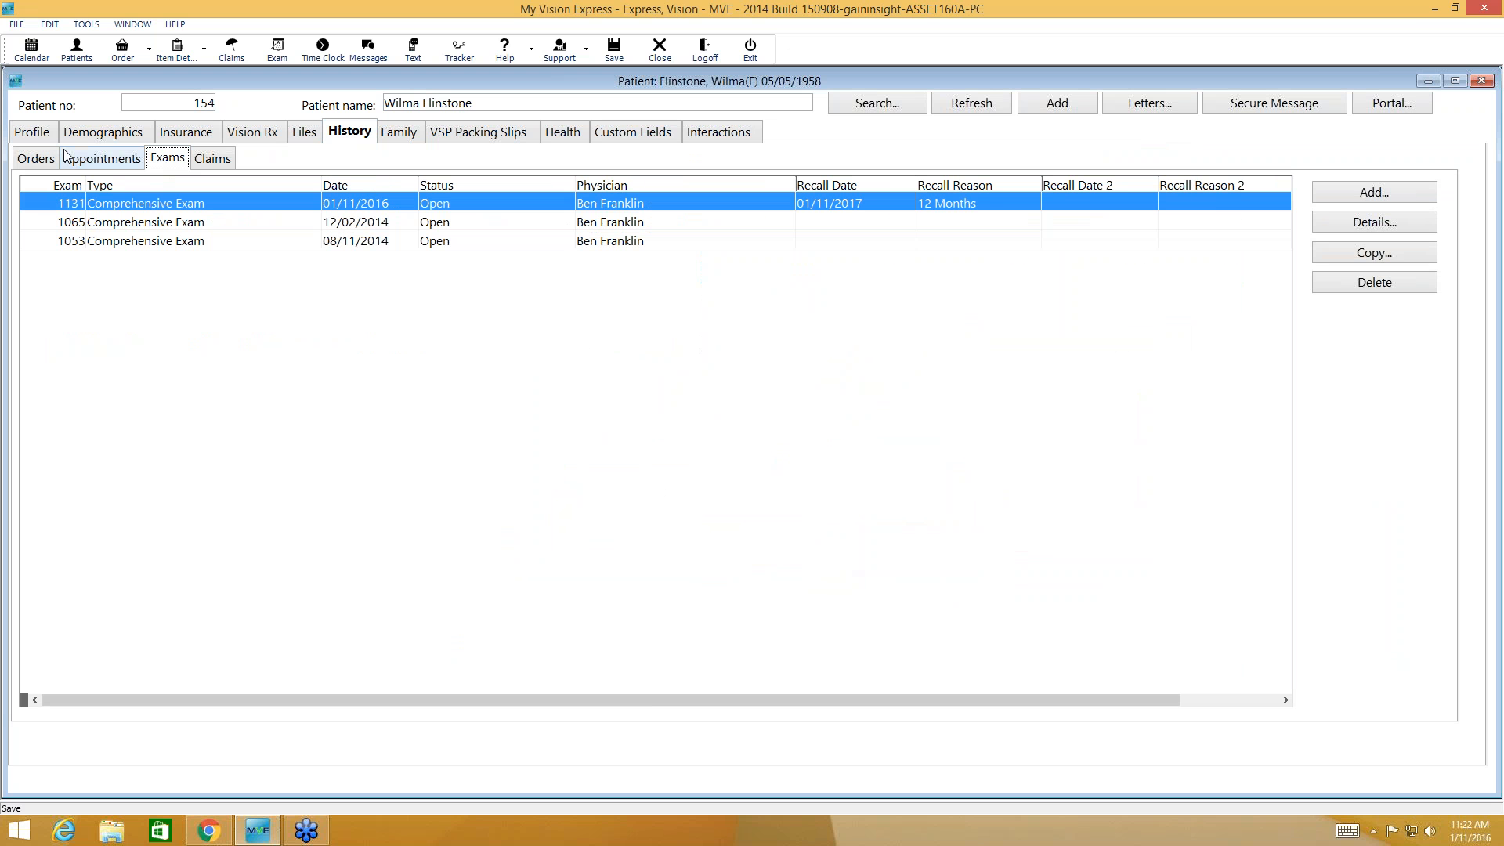
pyautogui.click(43, 161)
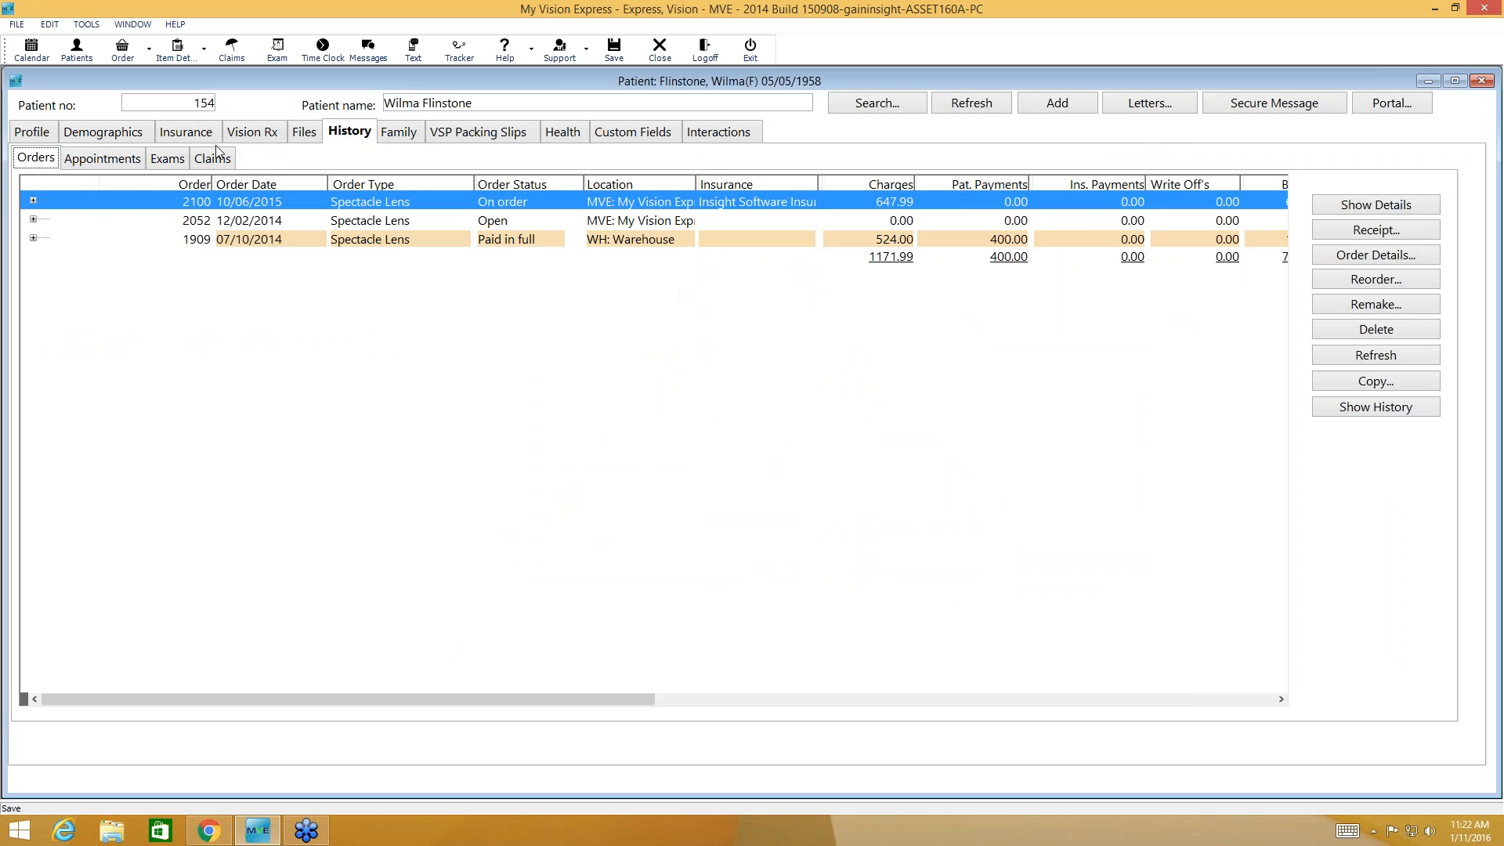
# - Create an order from the Purevision 6PK soft contact prescription, using Order as the inventory source for both eyes
pyautogui.click(275, 139)
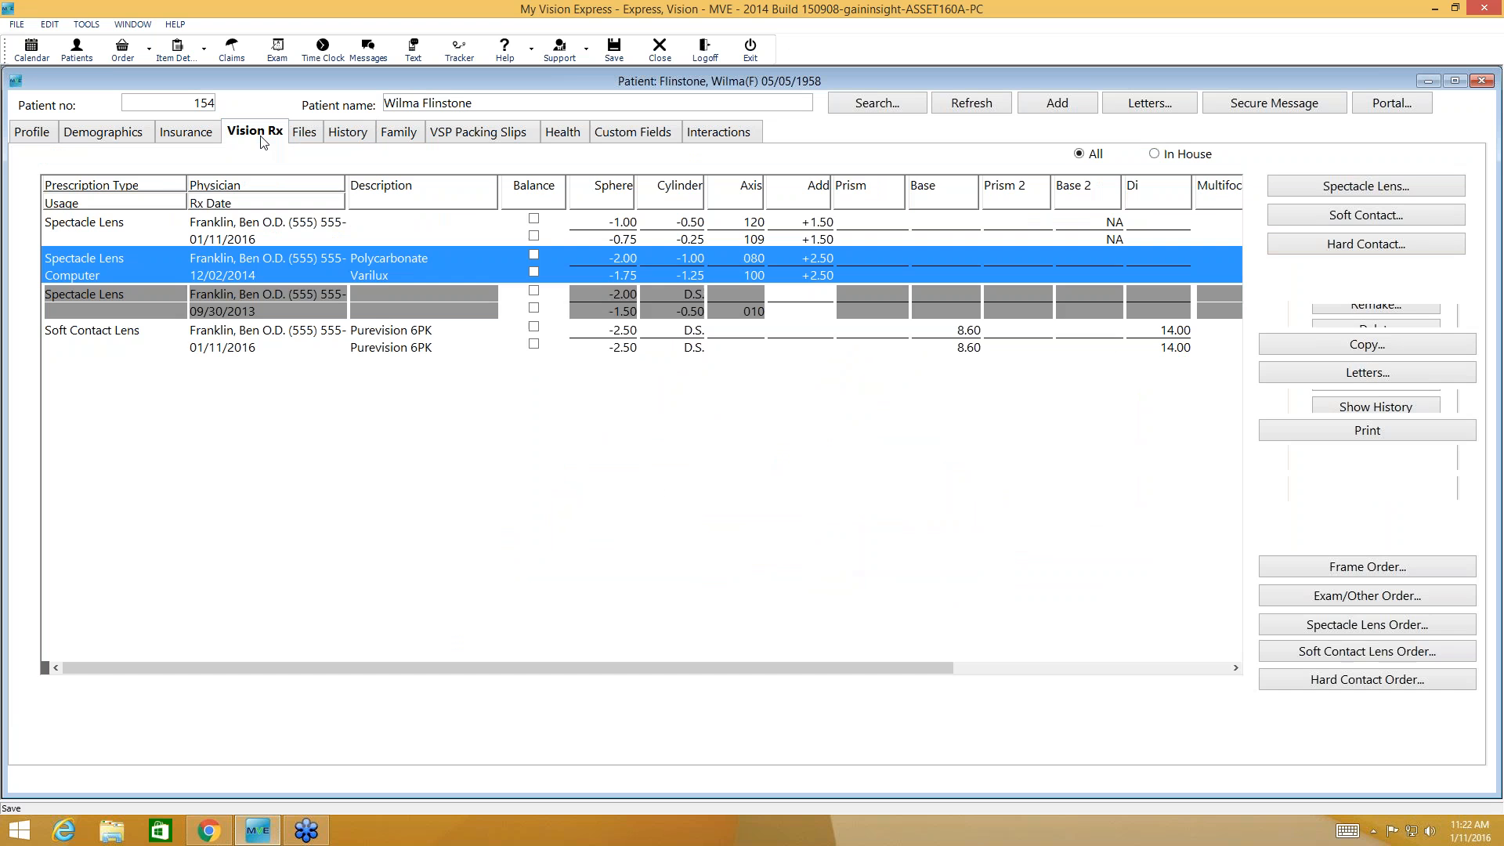
pyautogui.click(247, 336)
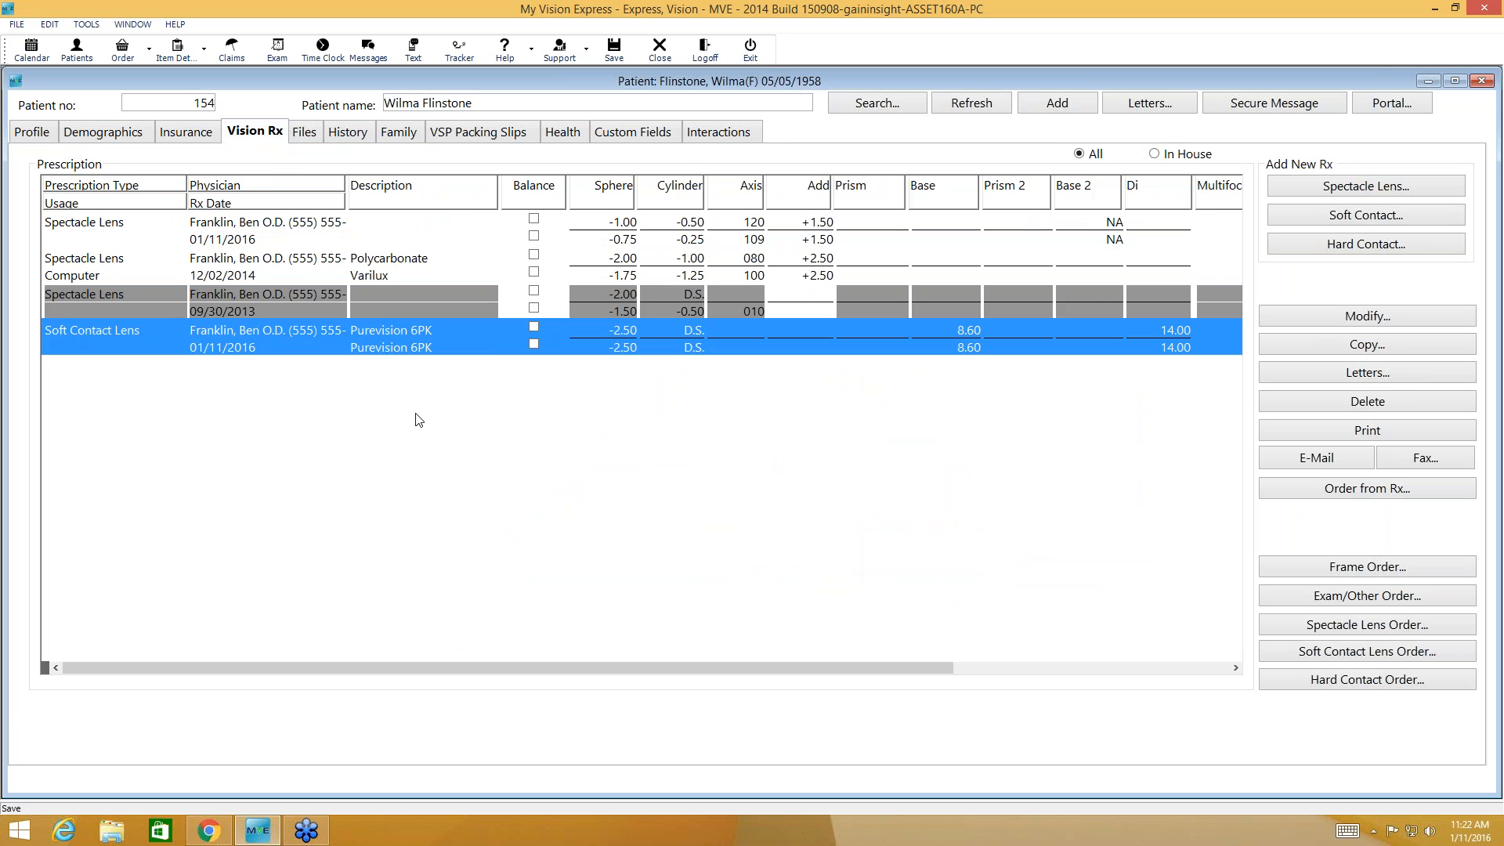
pyautogui.click(1379, 498)
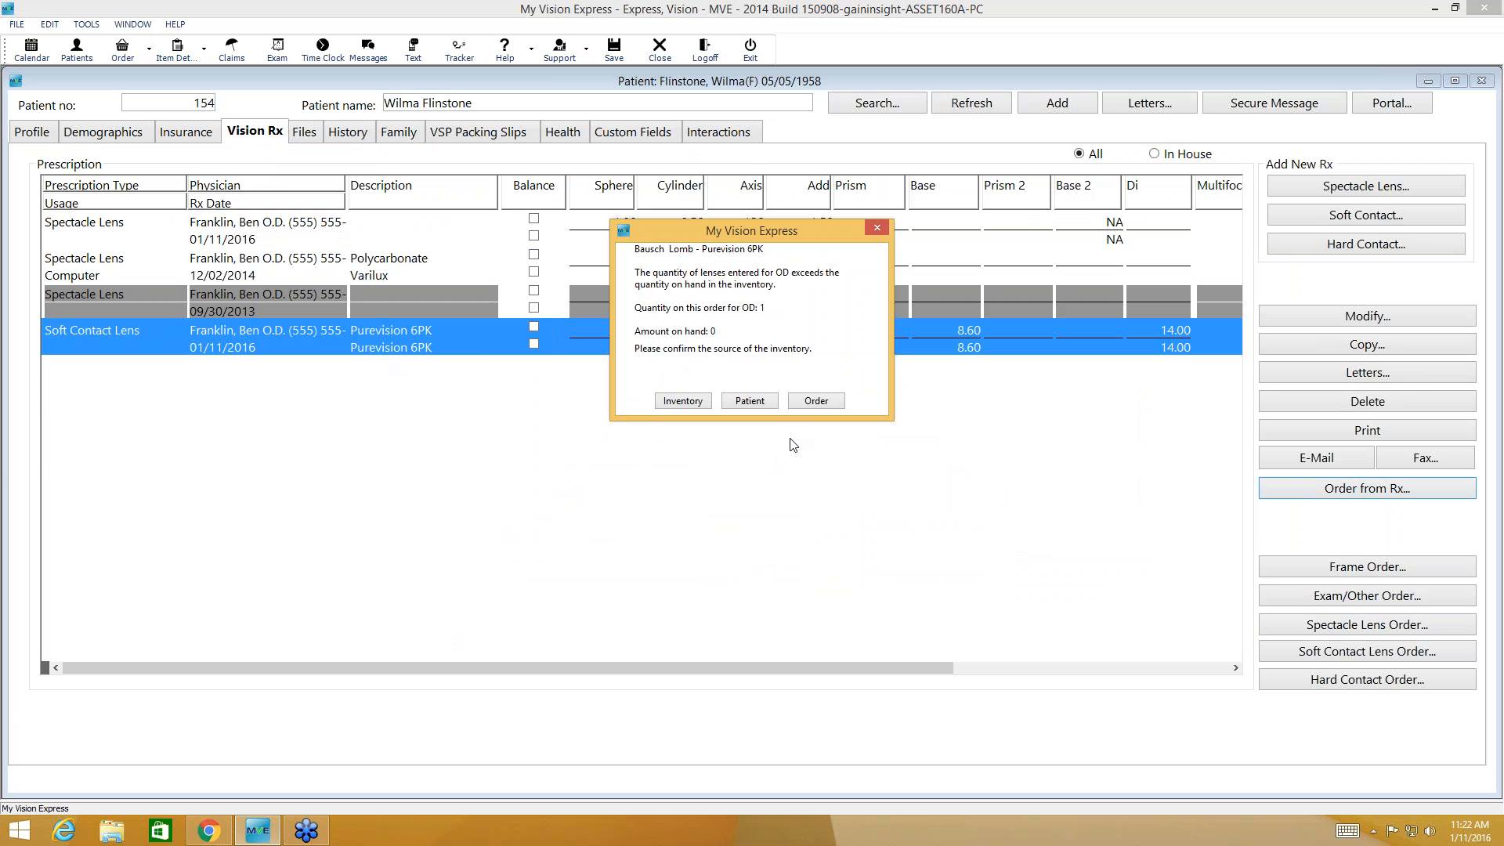
pyautogui.click(816, 402)
pyautogui.click(824, 401)
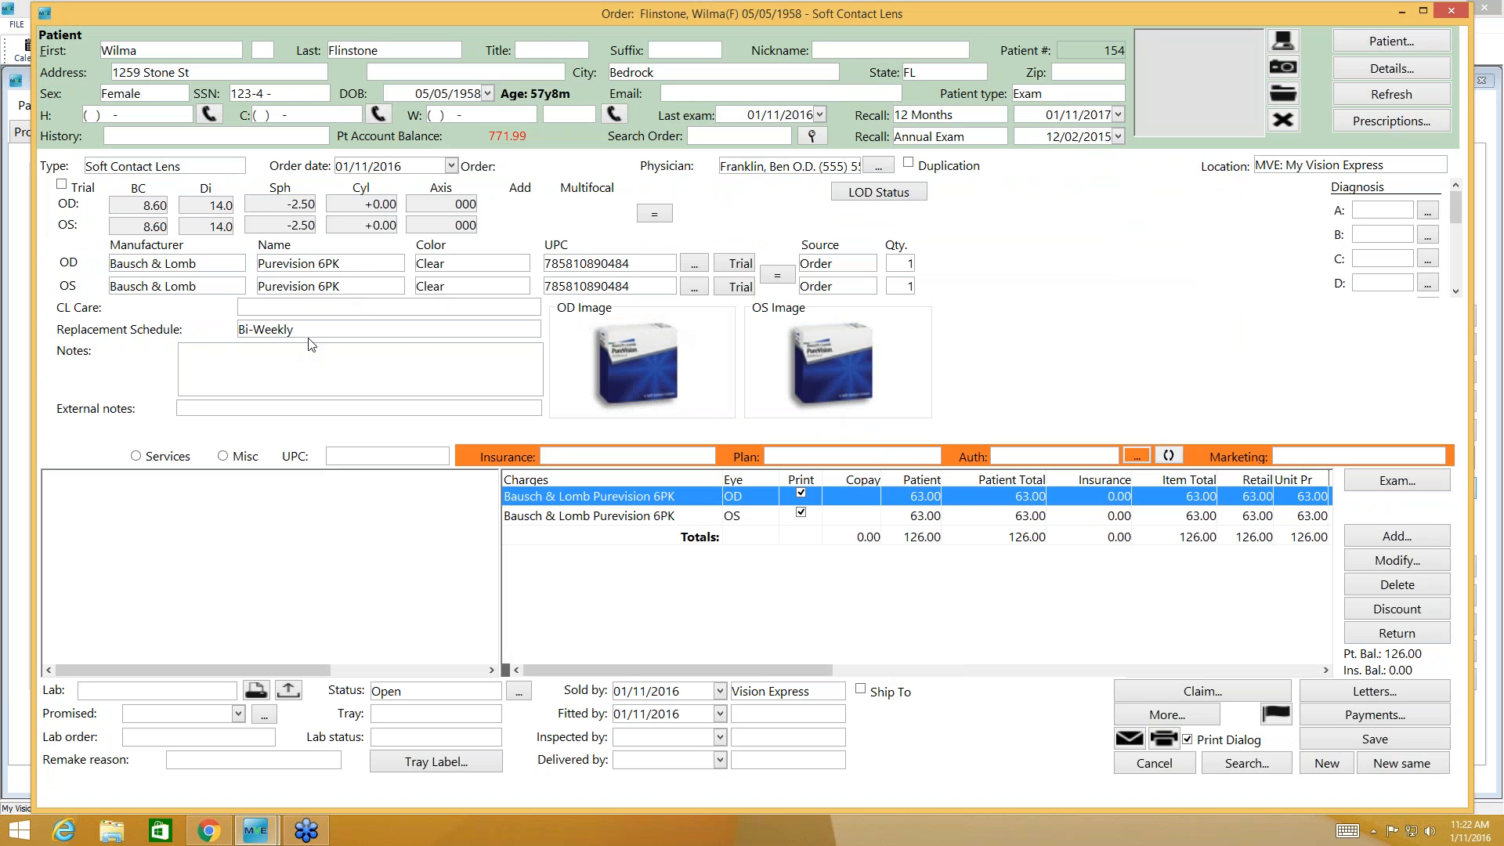
# - Set the order quantity to 2 for the OD and OS lenses
pyautogui.doubleClick(906, 265)
pyautogui.write('2')
pyautogui.press('Tab')
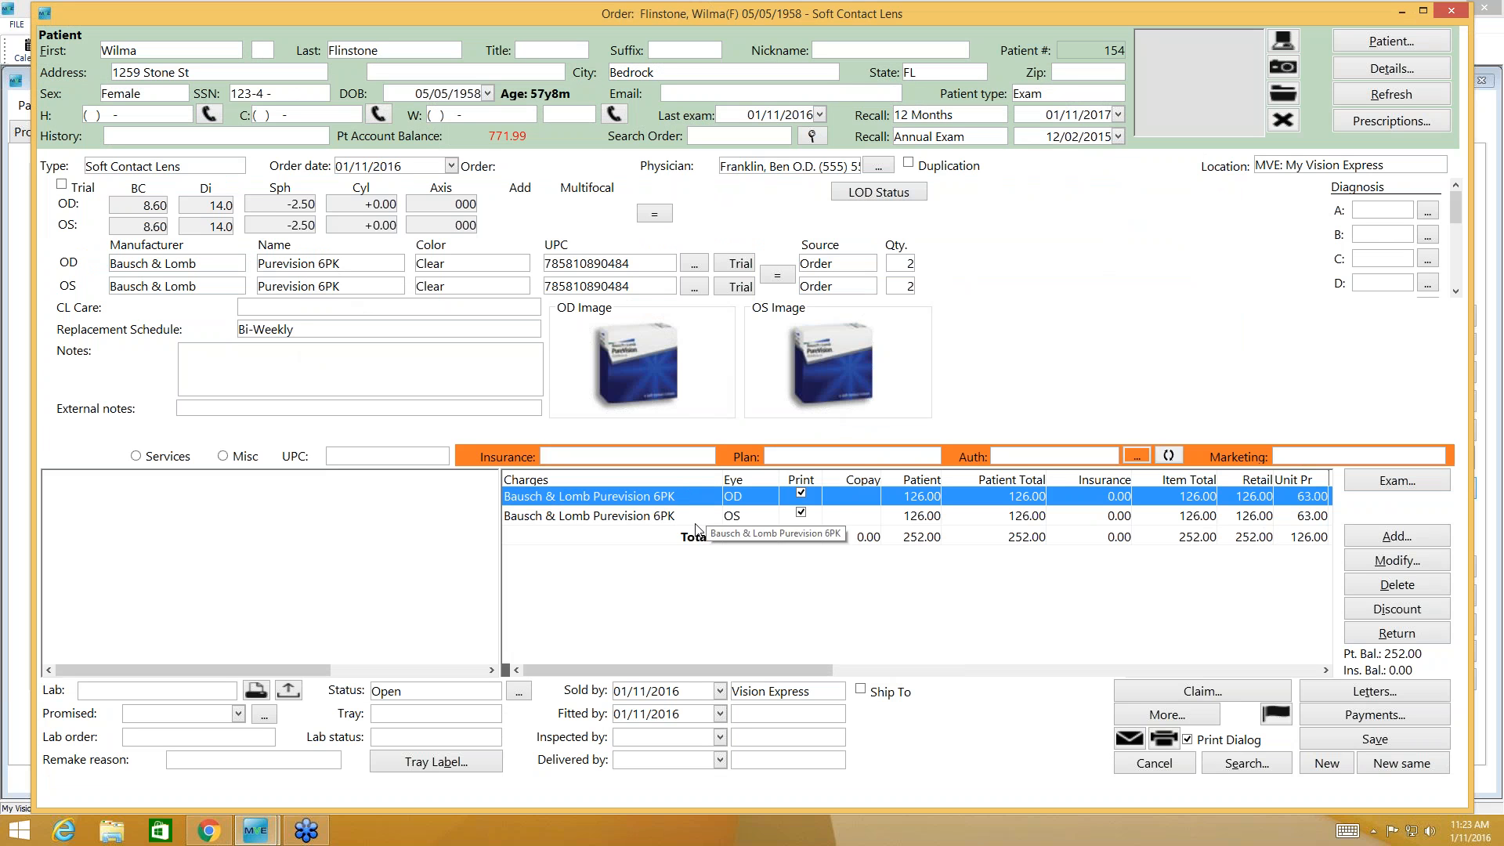
# - Look through the services and miscellaneous charges that can be added to the contact lens order
pyautogui.click(135, 457)
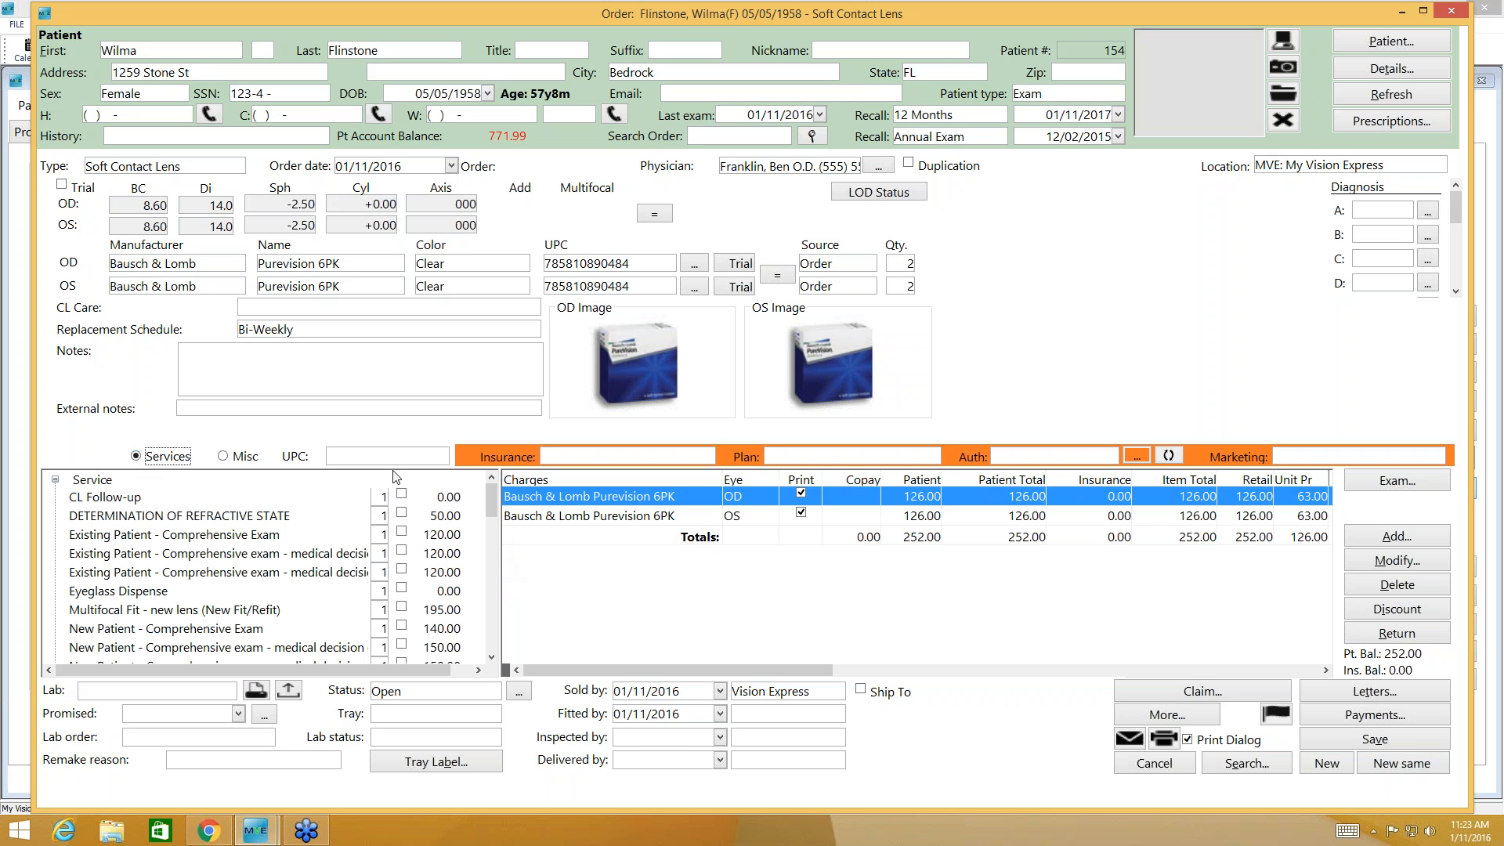
pyautogui.doubleClick(490, 658)
pyautogui.click(490, 659)
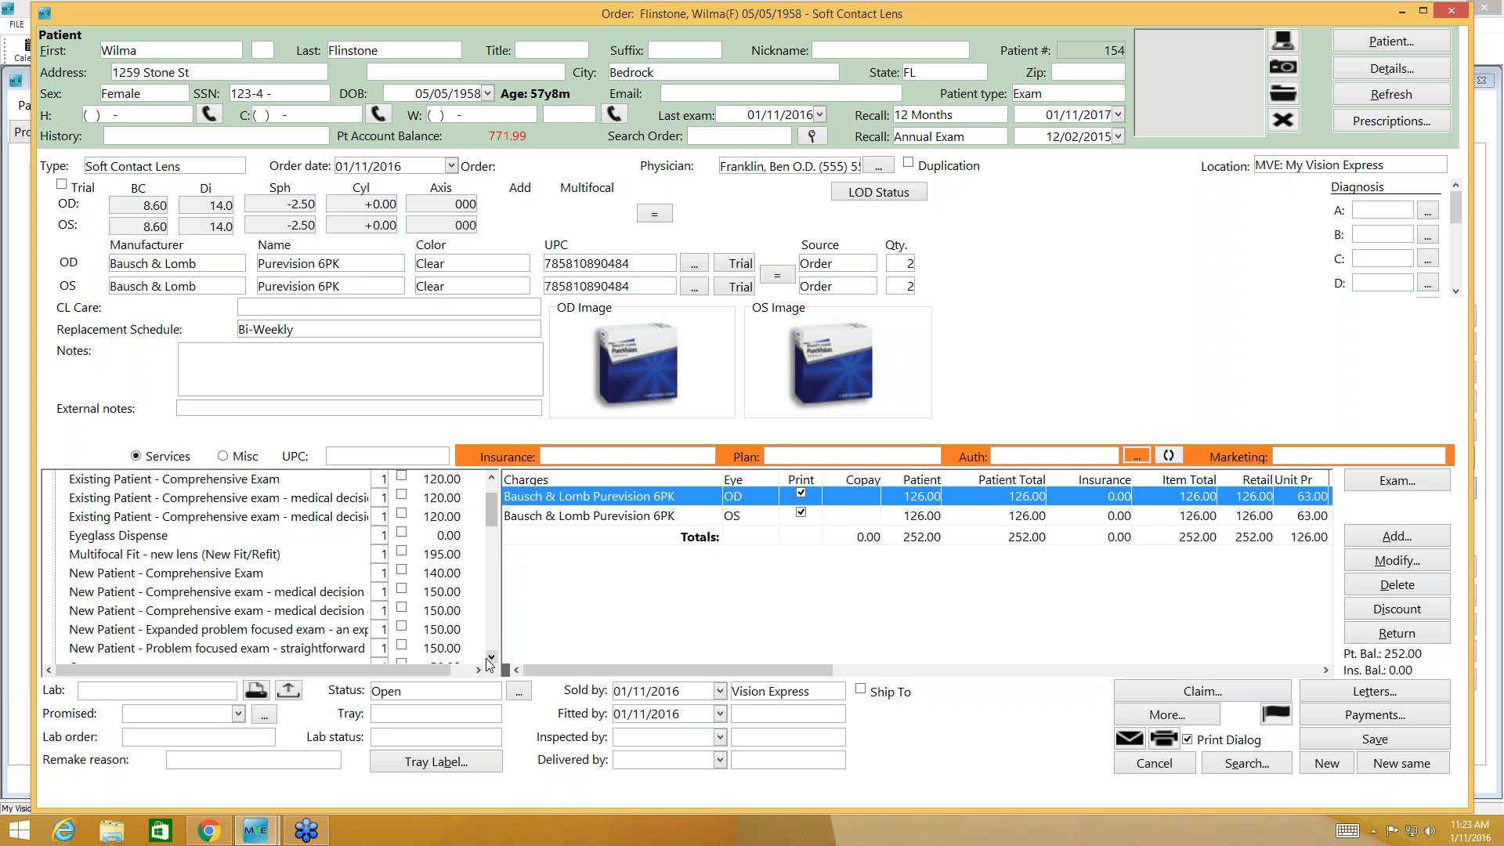
pyautogui.click(491, 659)
pyautogui.click(491, 660)
pyautogui.click(490, 659)
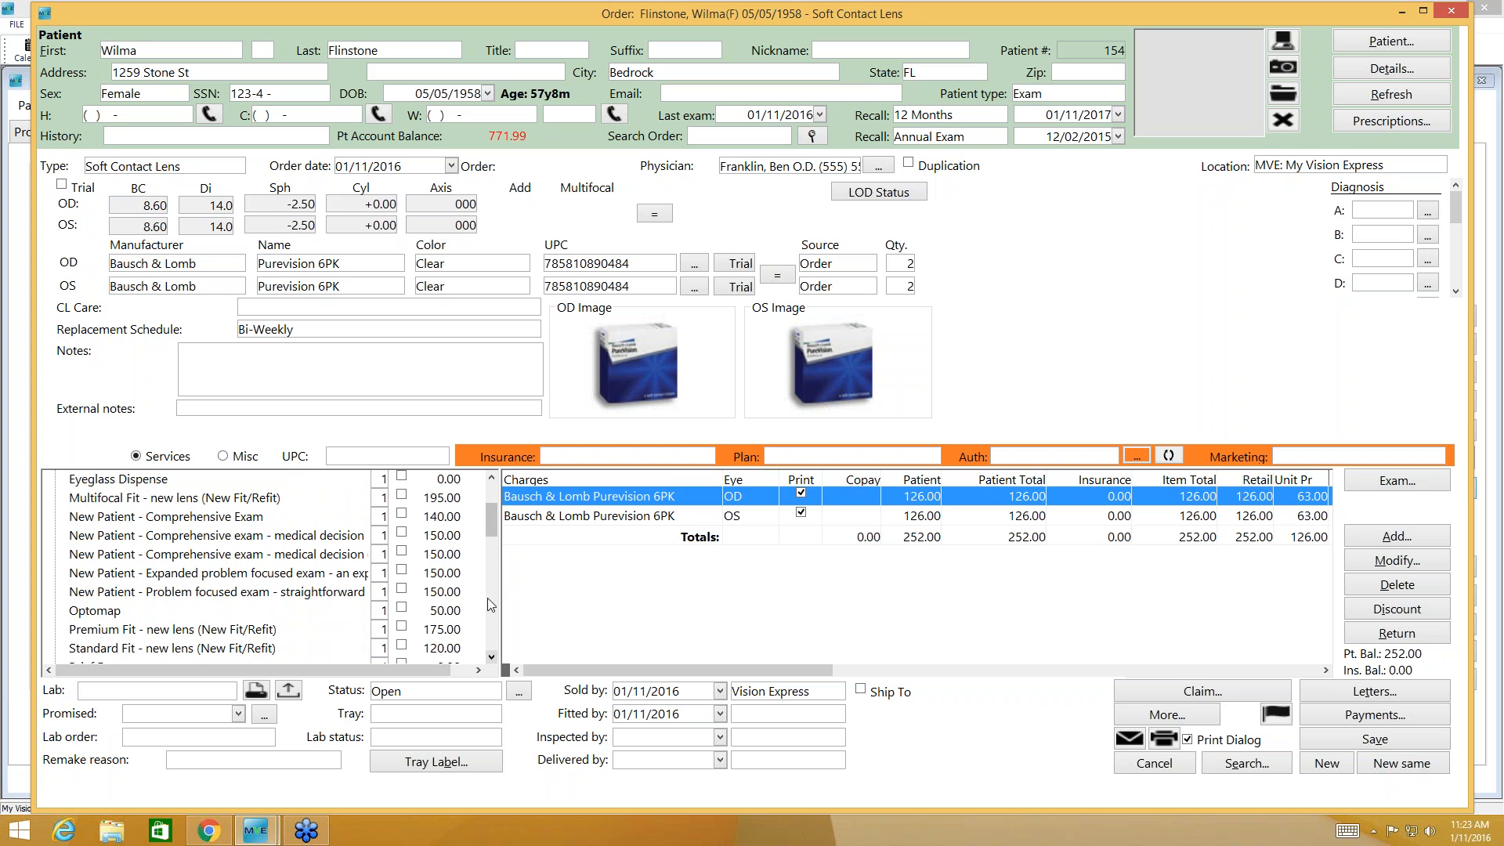
pyautogui.moveTo(491, 532); pyautogui.dragTo(495, 499)
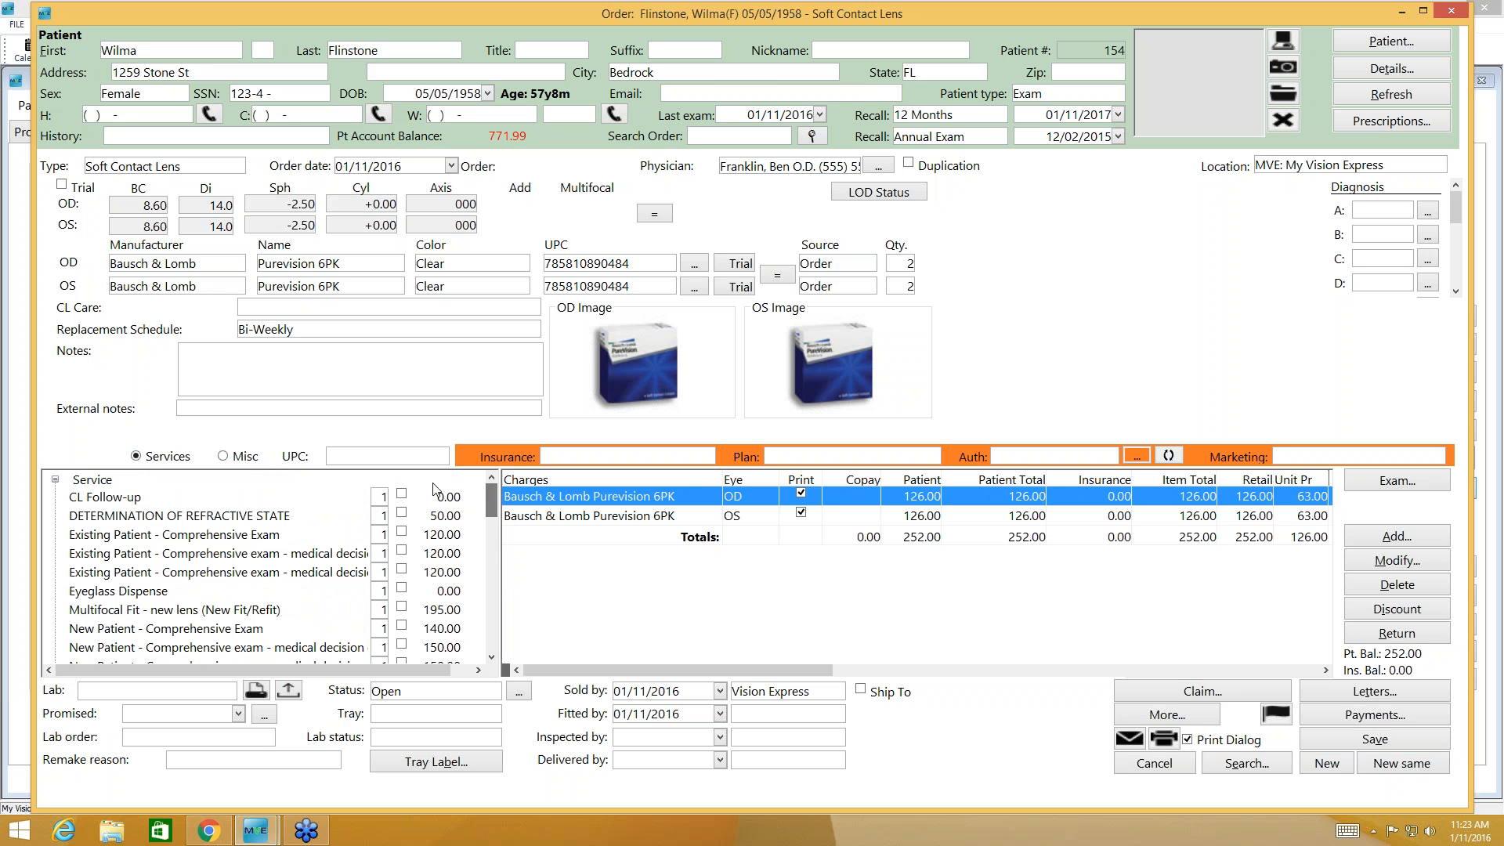
pyautogui.click(223, 457)
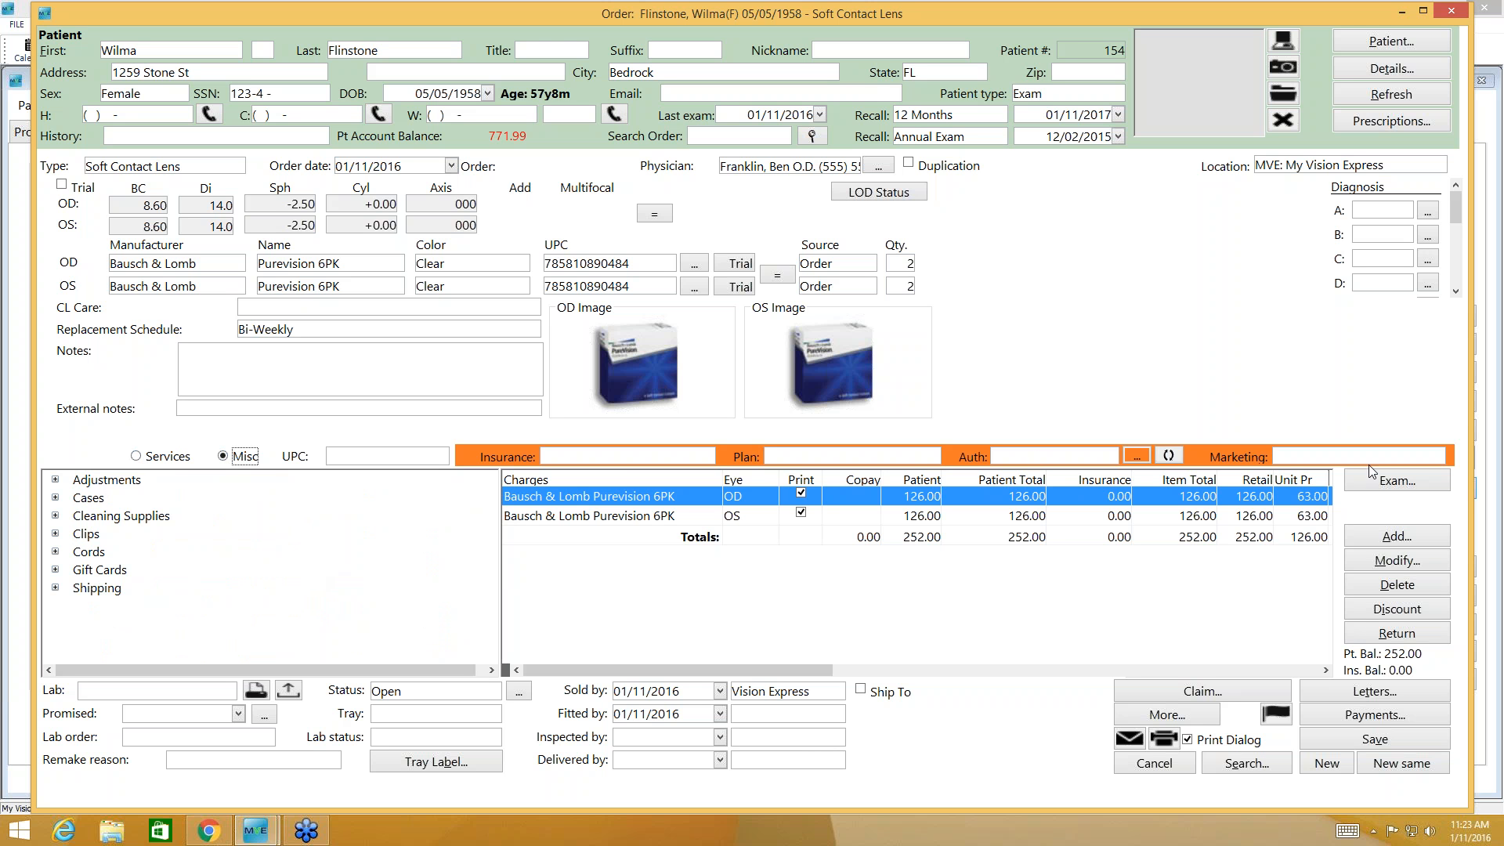
# - Import the refractive state and comprehensive exam charges, with their diagnoses, from the 01/11/2016 exam into the order
pyautogui.click(1394, 487)
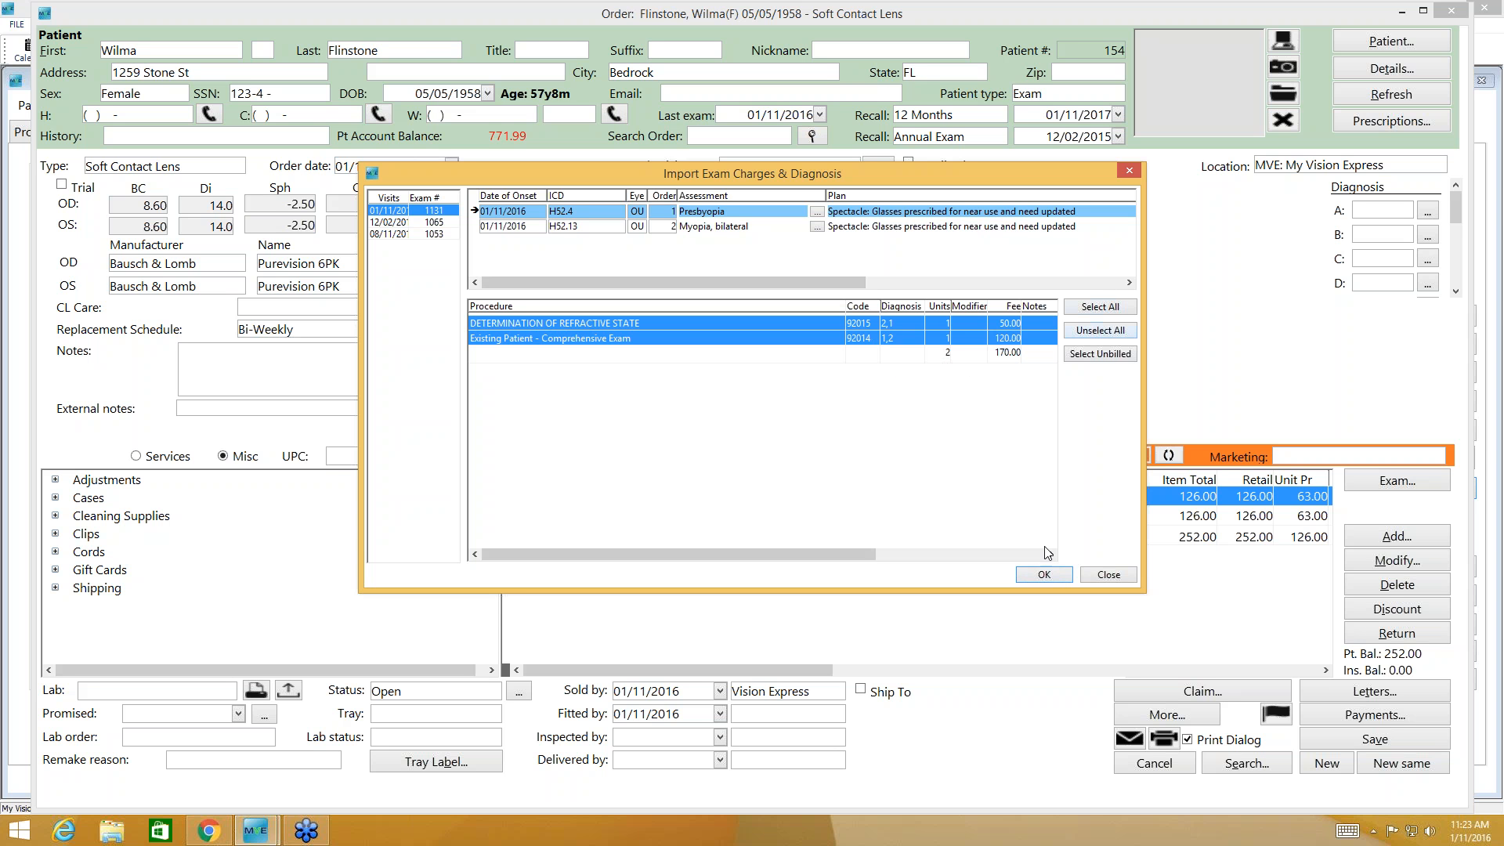
pyautogui.click(1051, 575)
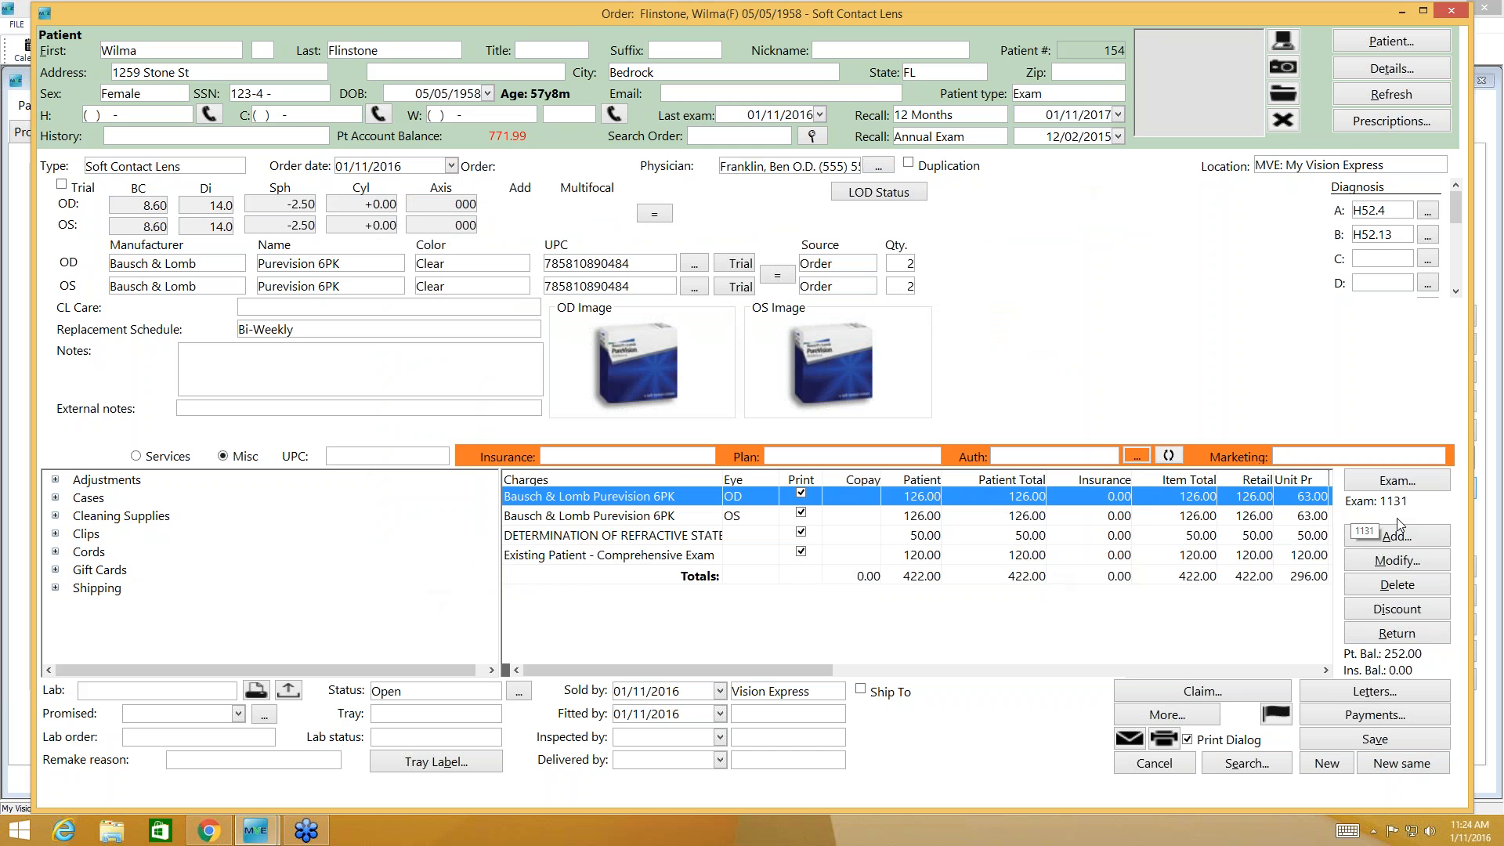
# - Set the order's lab to ABB Concise and its promised date to 01/18/2016
pyautogui.click(225, 694)
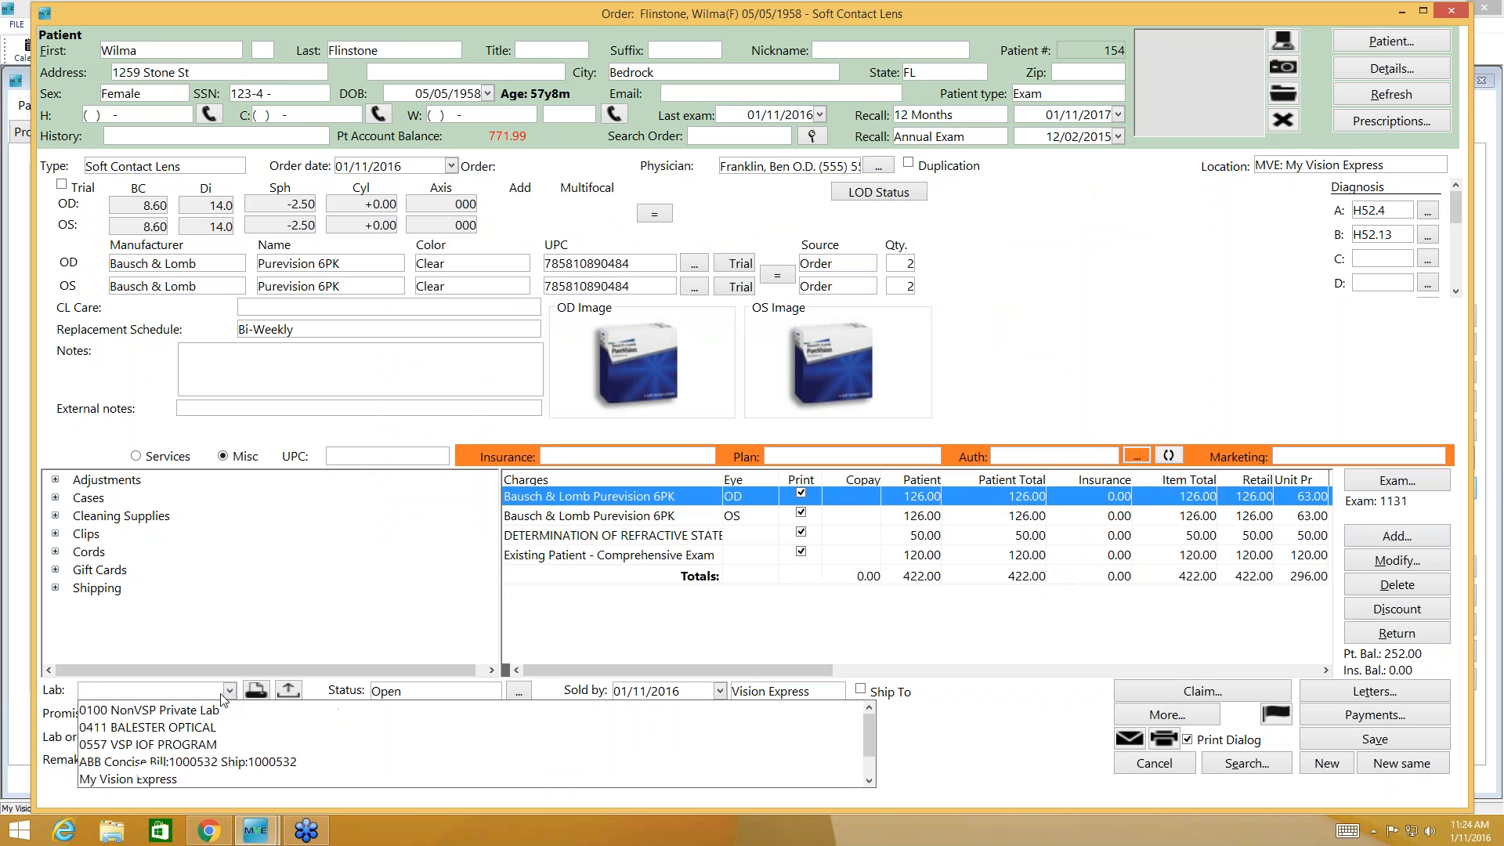
pyautogui.click(174, 765)
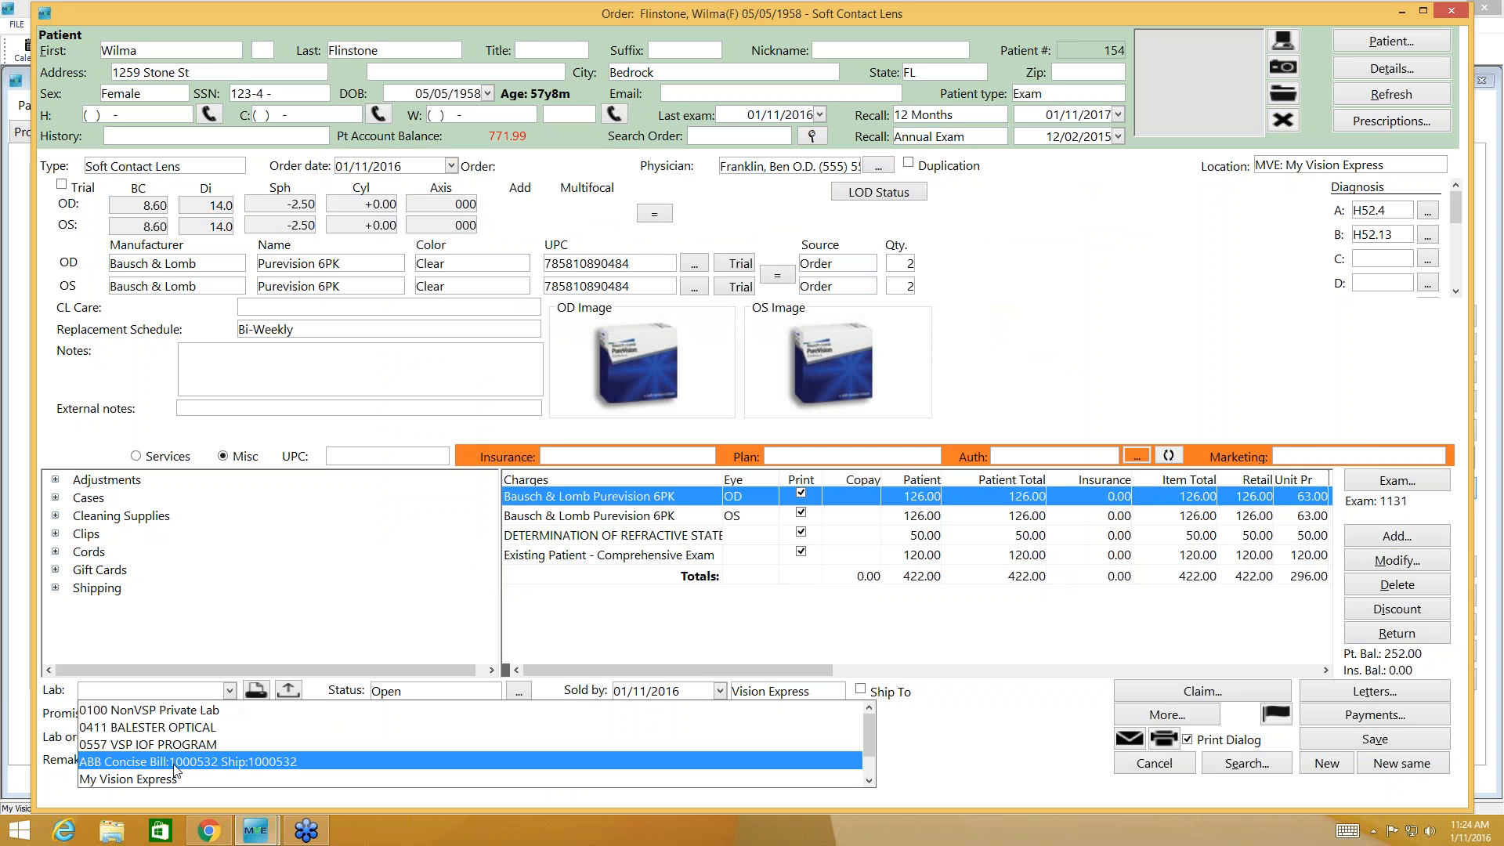
pyautogui.click(239, 713)
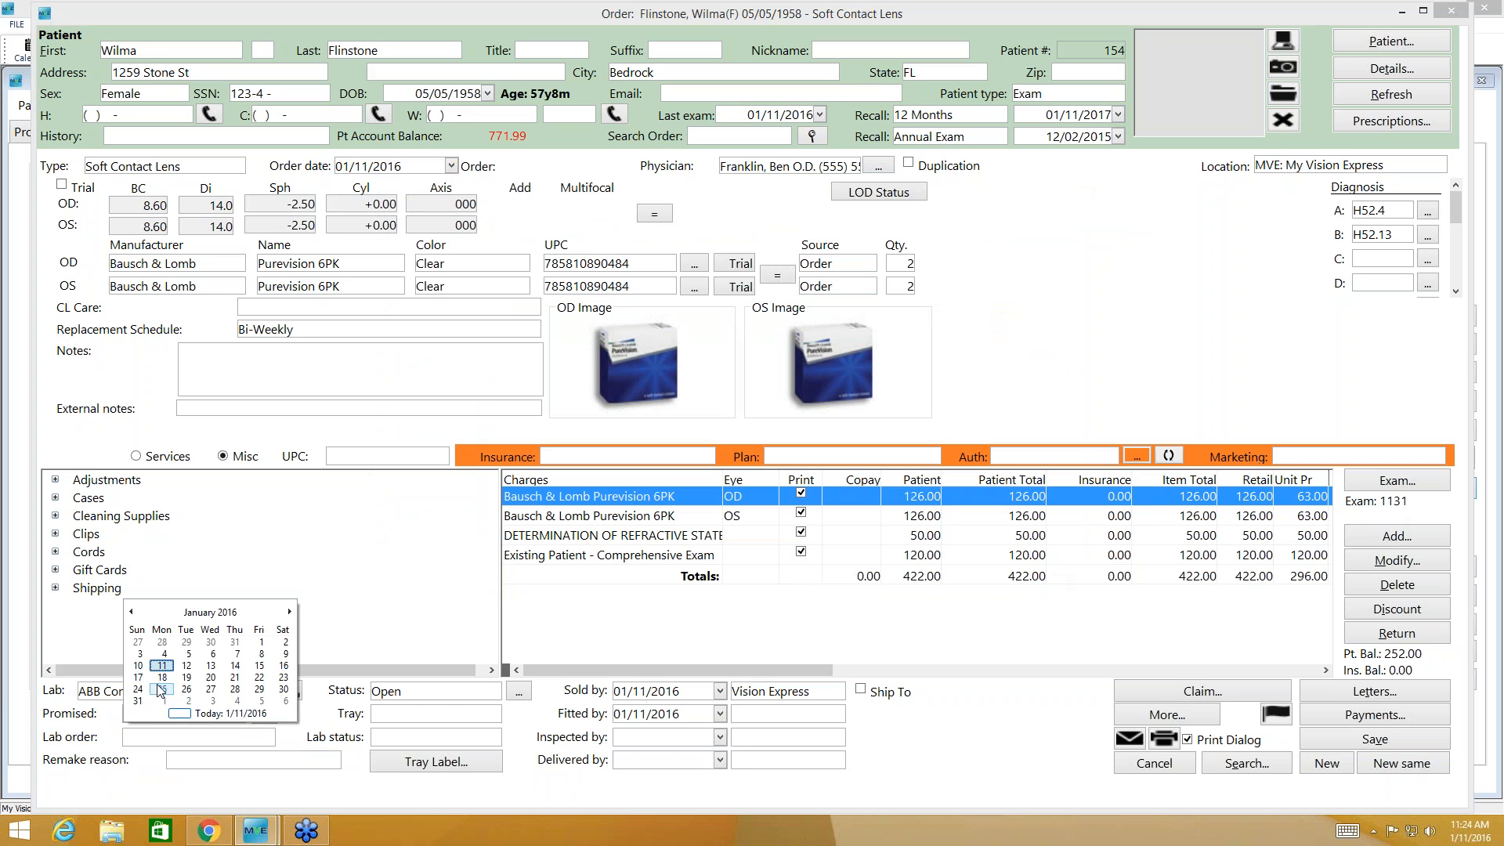
pyautogui.click(163, 678)
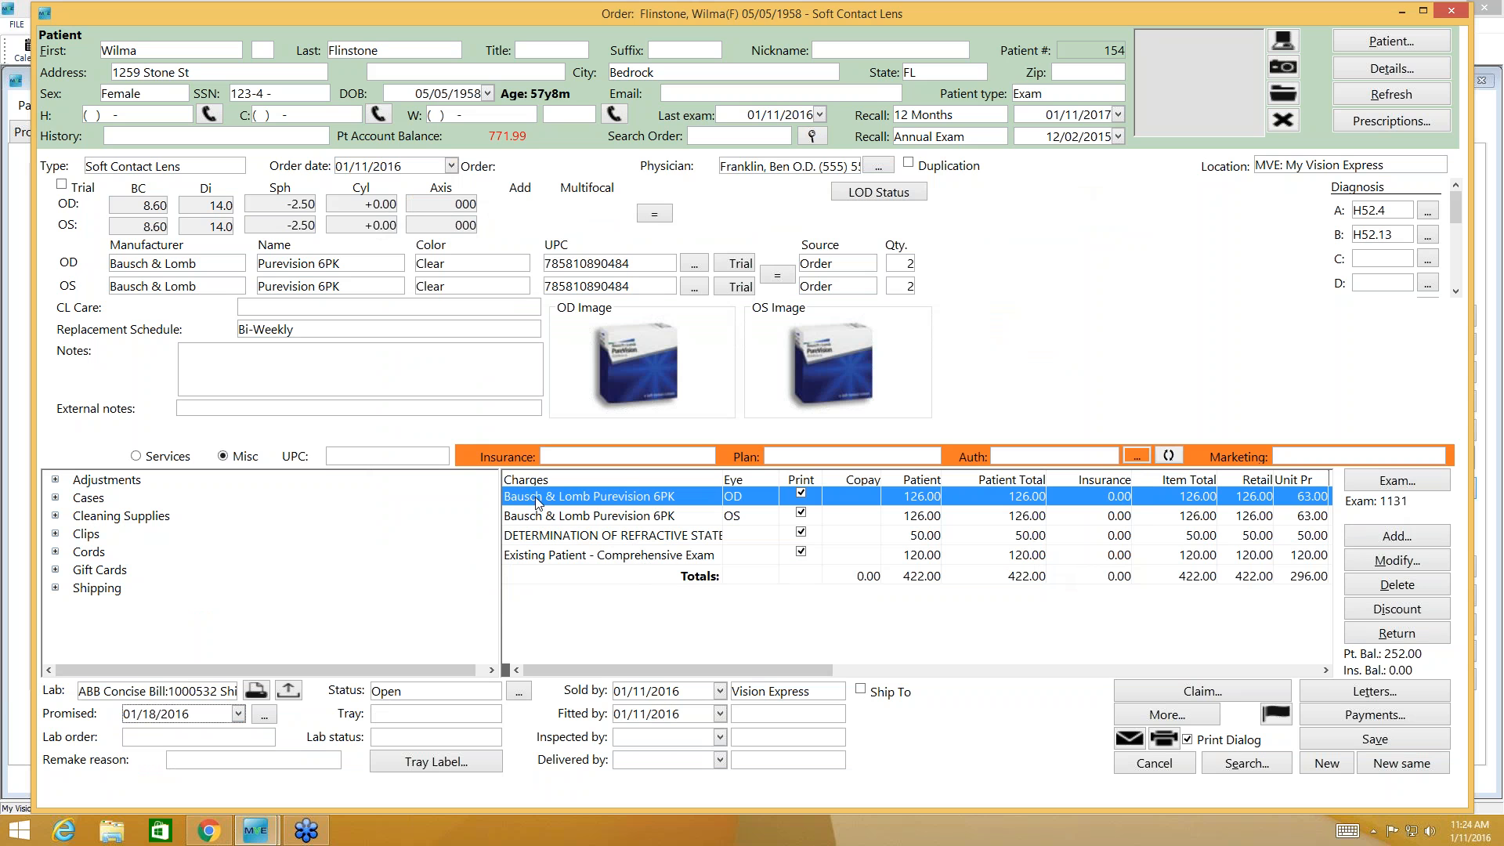
# - Assign the primary vision insurance from Insight Software to the order with the Insight Software Teritiary Plan
pyautogui.click(707, 456)
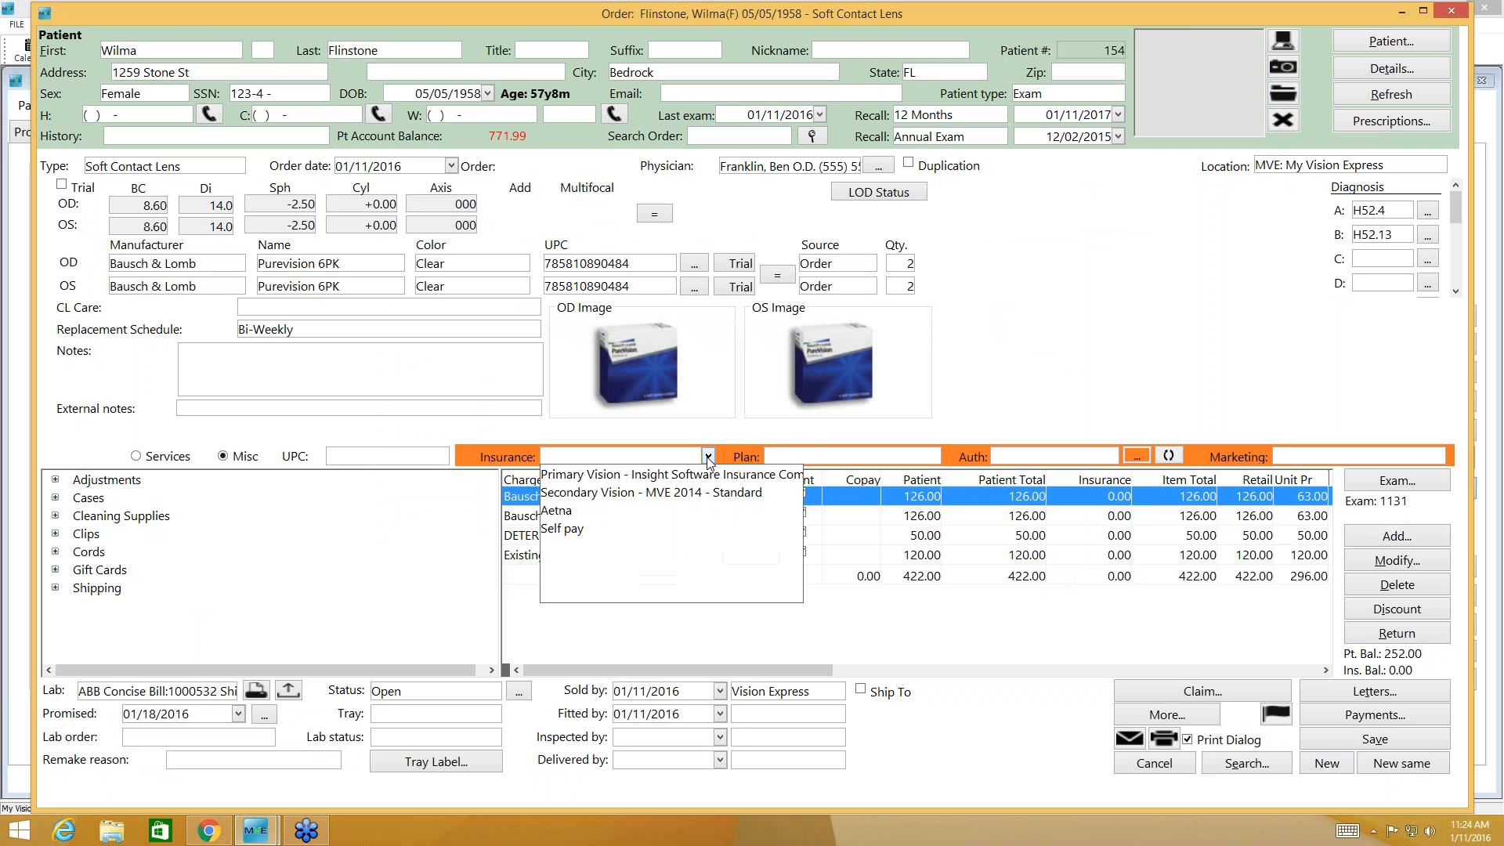
pyautogui.click(703, 474)
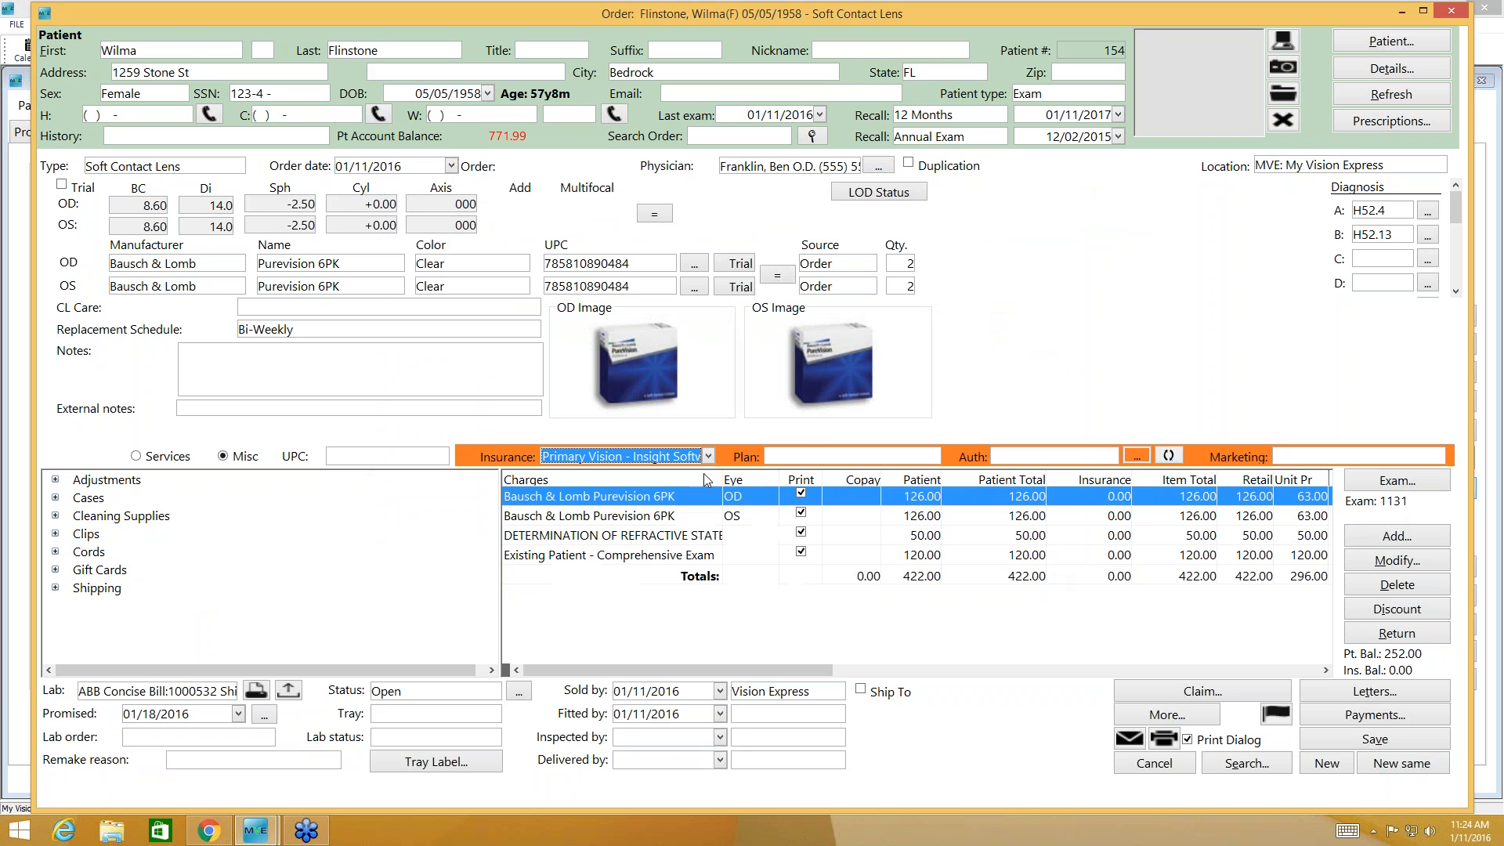
pyautogui.click(934, 455)
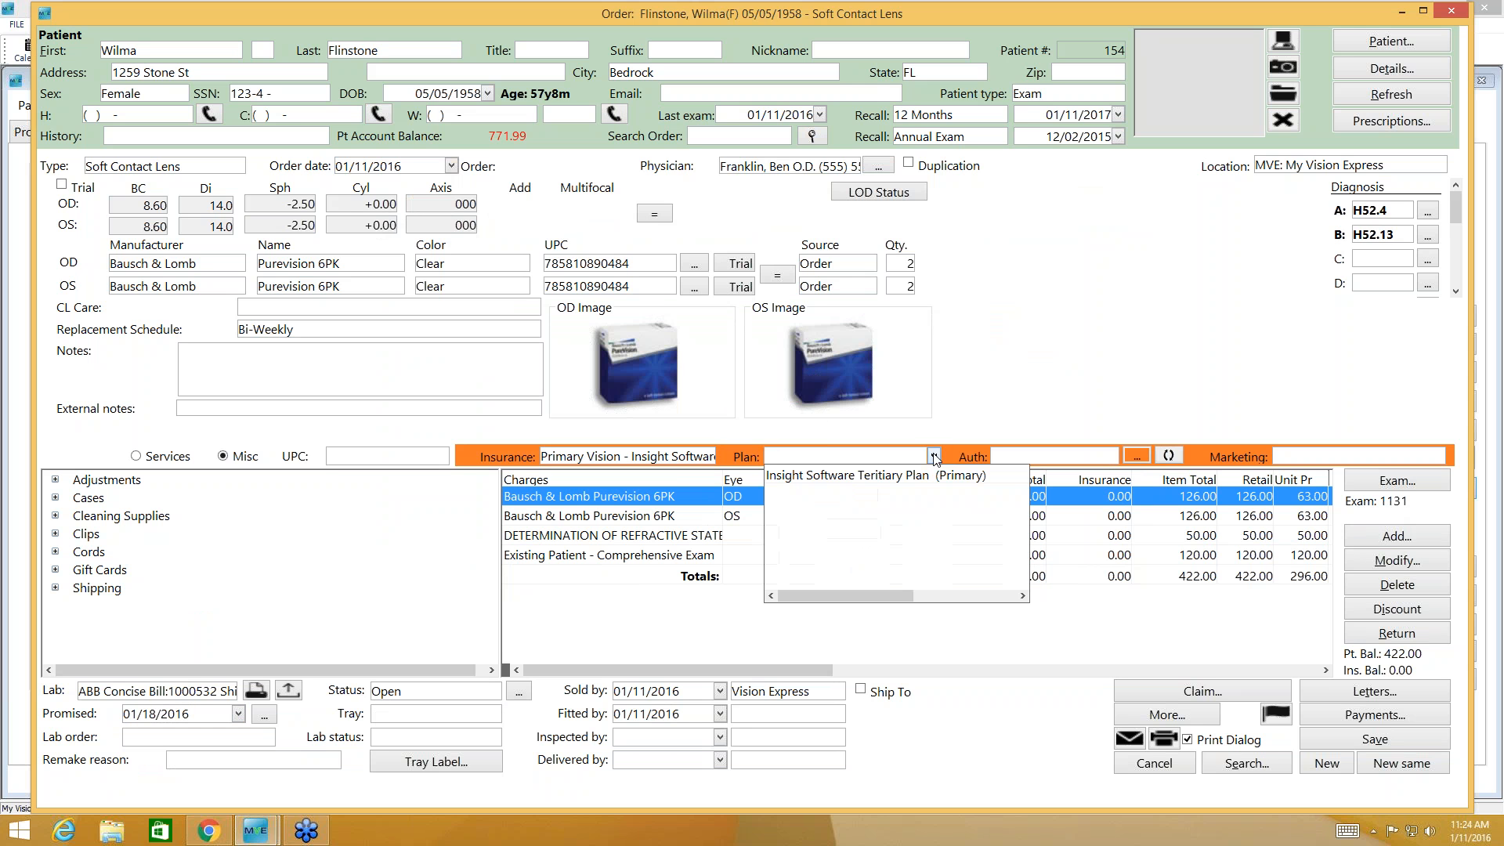
pyautogui.click(903, 480)
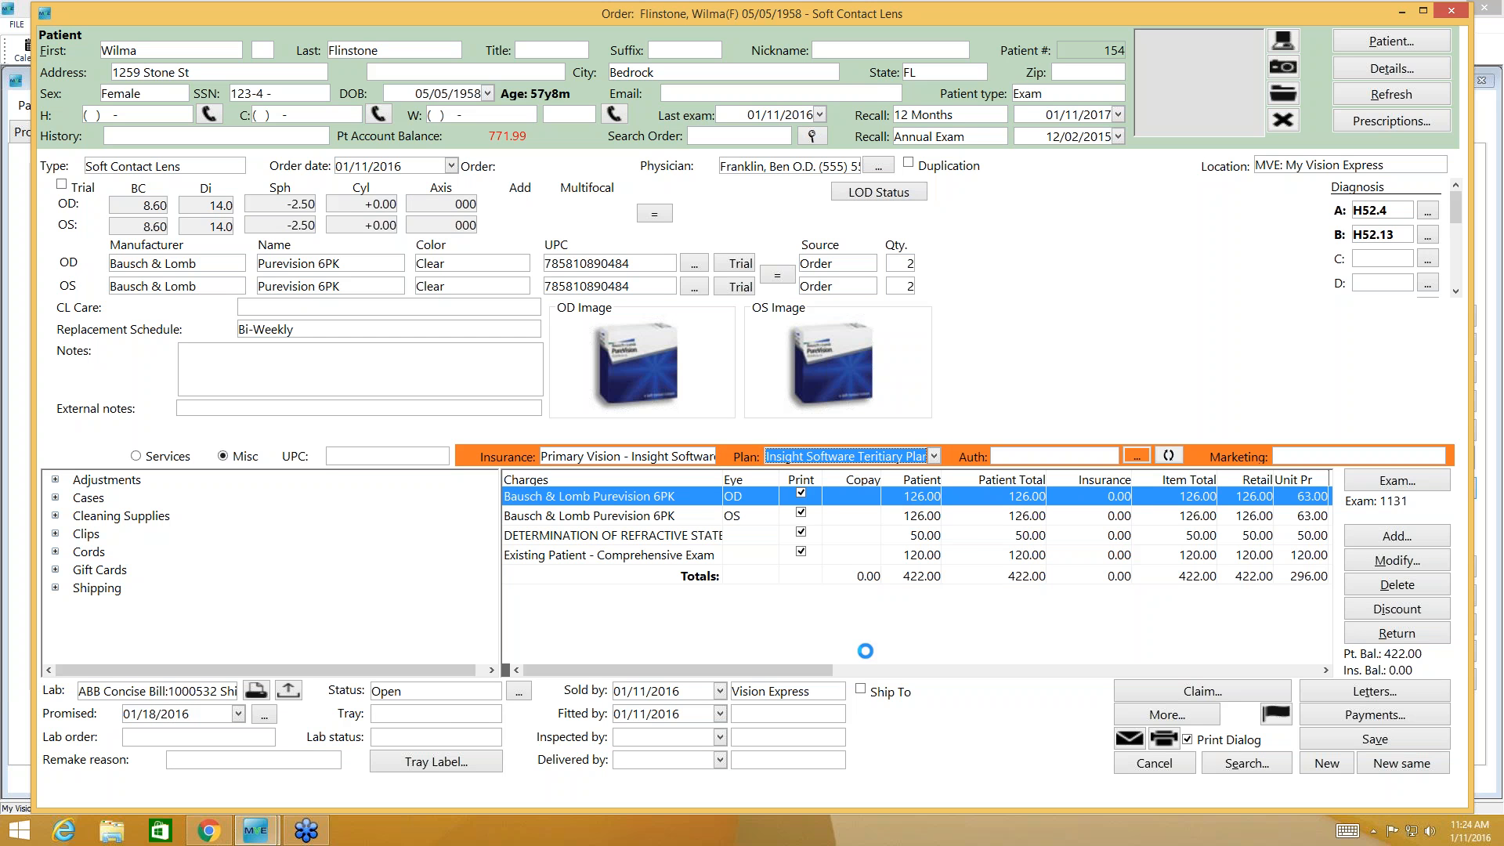
# - Apply the patient's numbered insurance authorization to the contact lens order
pyautogui.click(1107, 456)
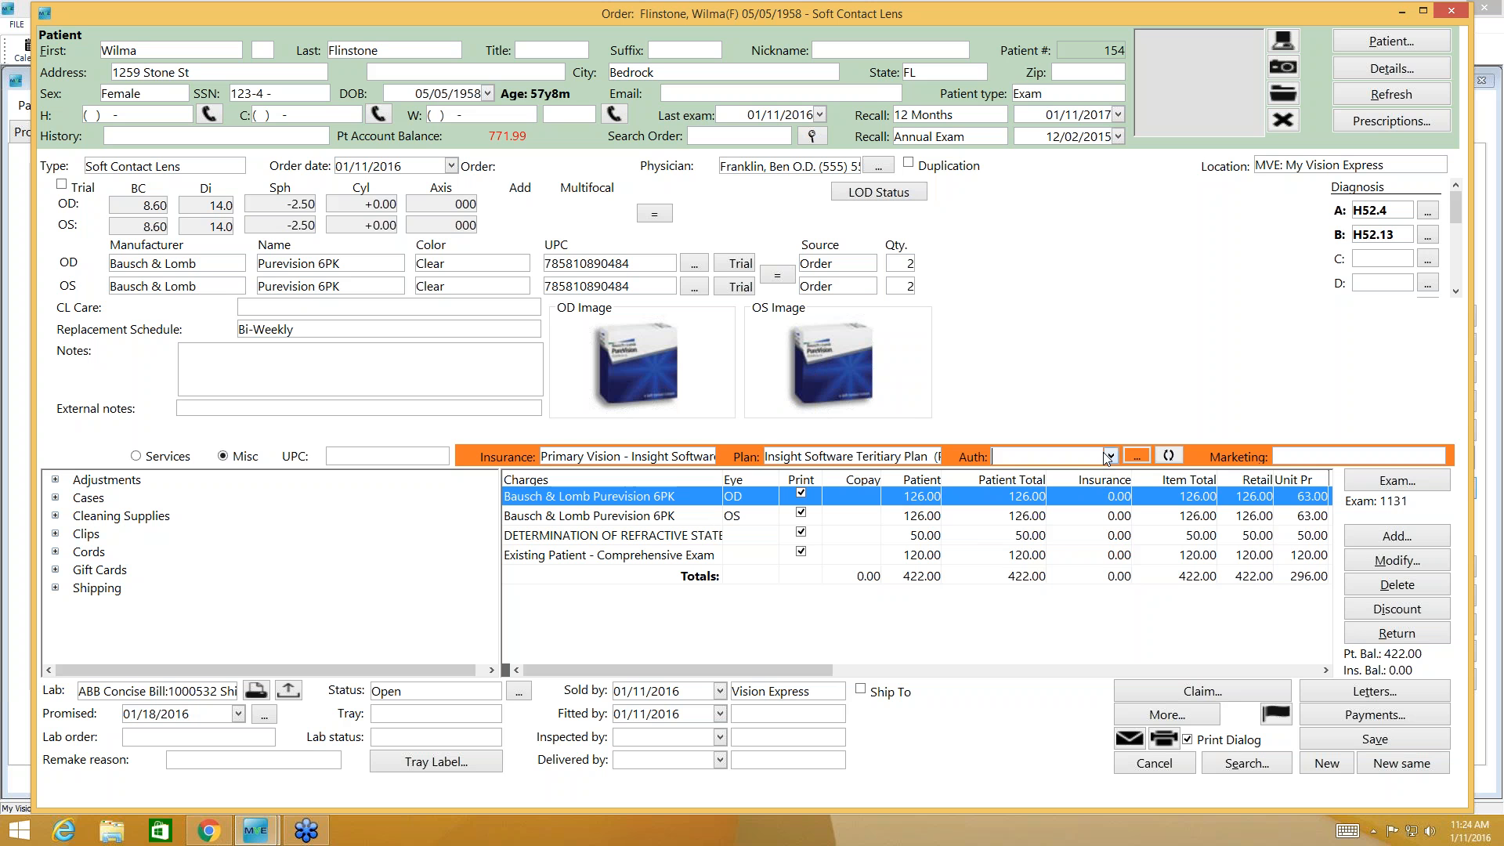
pyautogui.click(1110, 457)
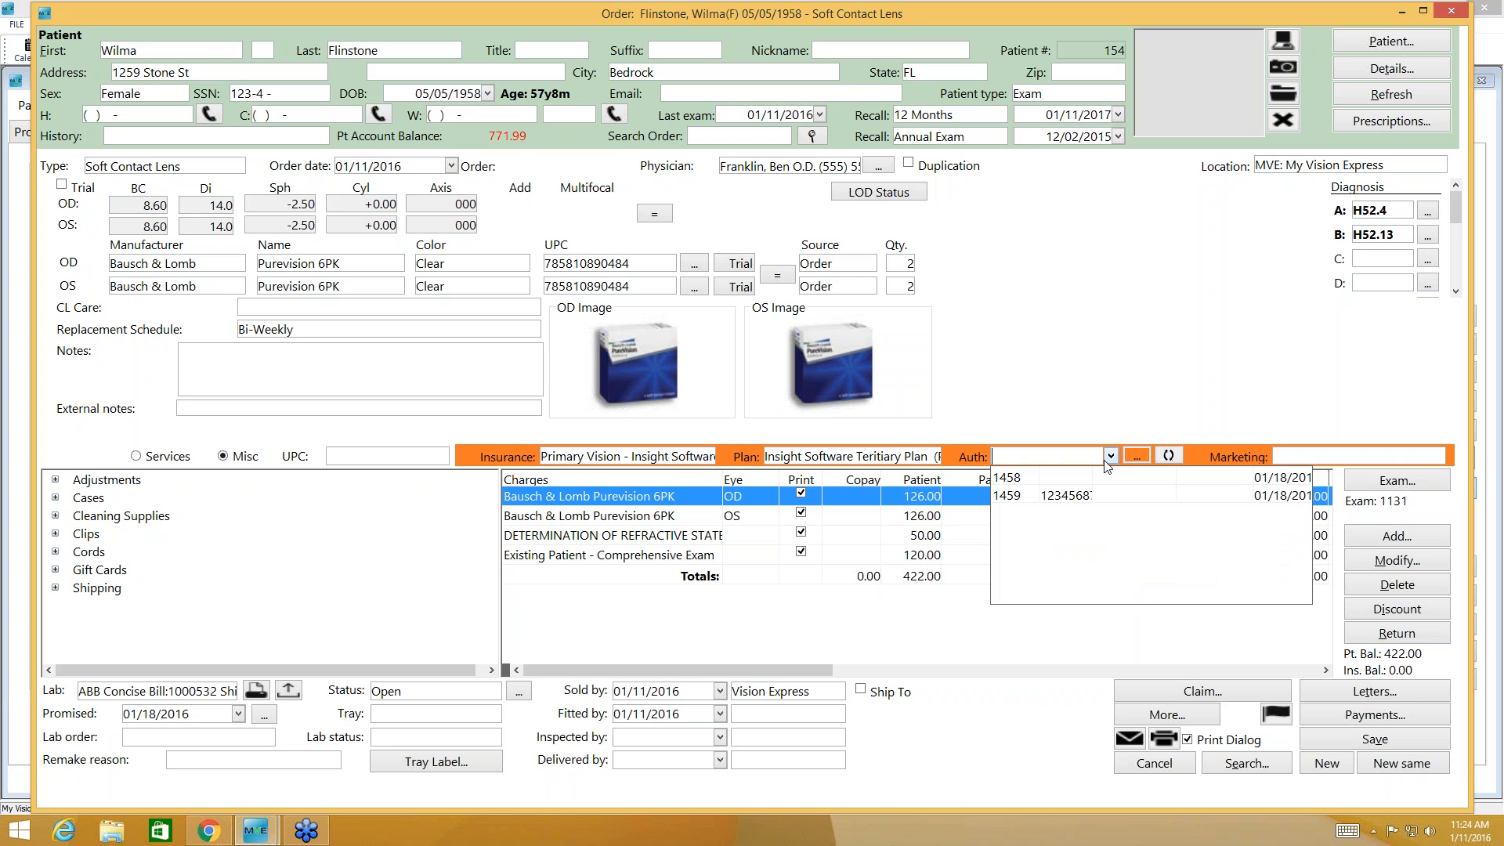
pyautogui.click(1093, 497)
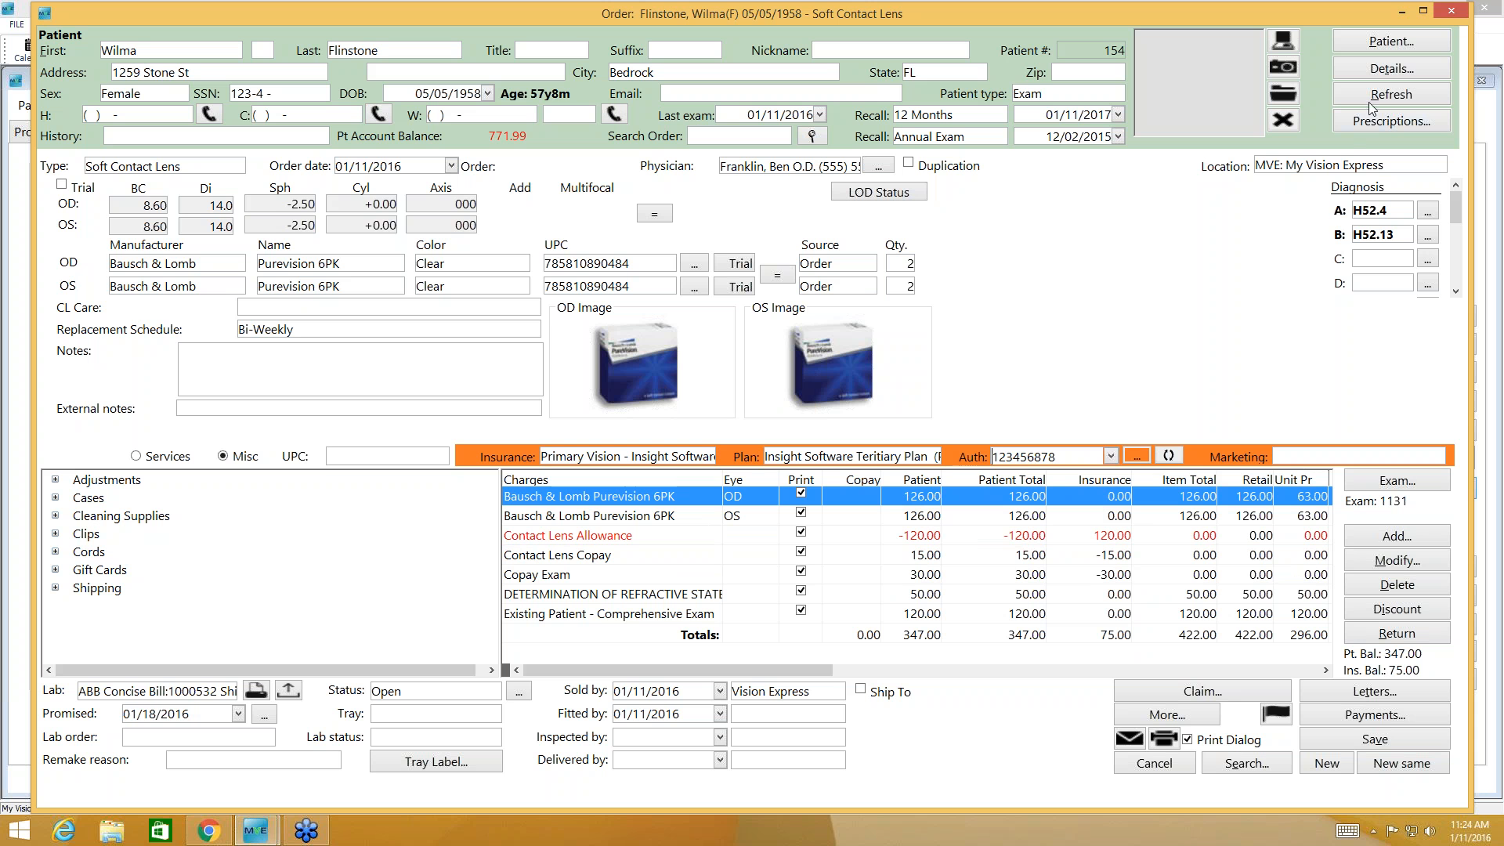
# - Review the allowances and copays of the primary vision insurance authorization in the patient's details
pyautogui.click(1378, 71)
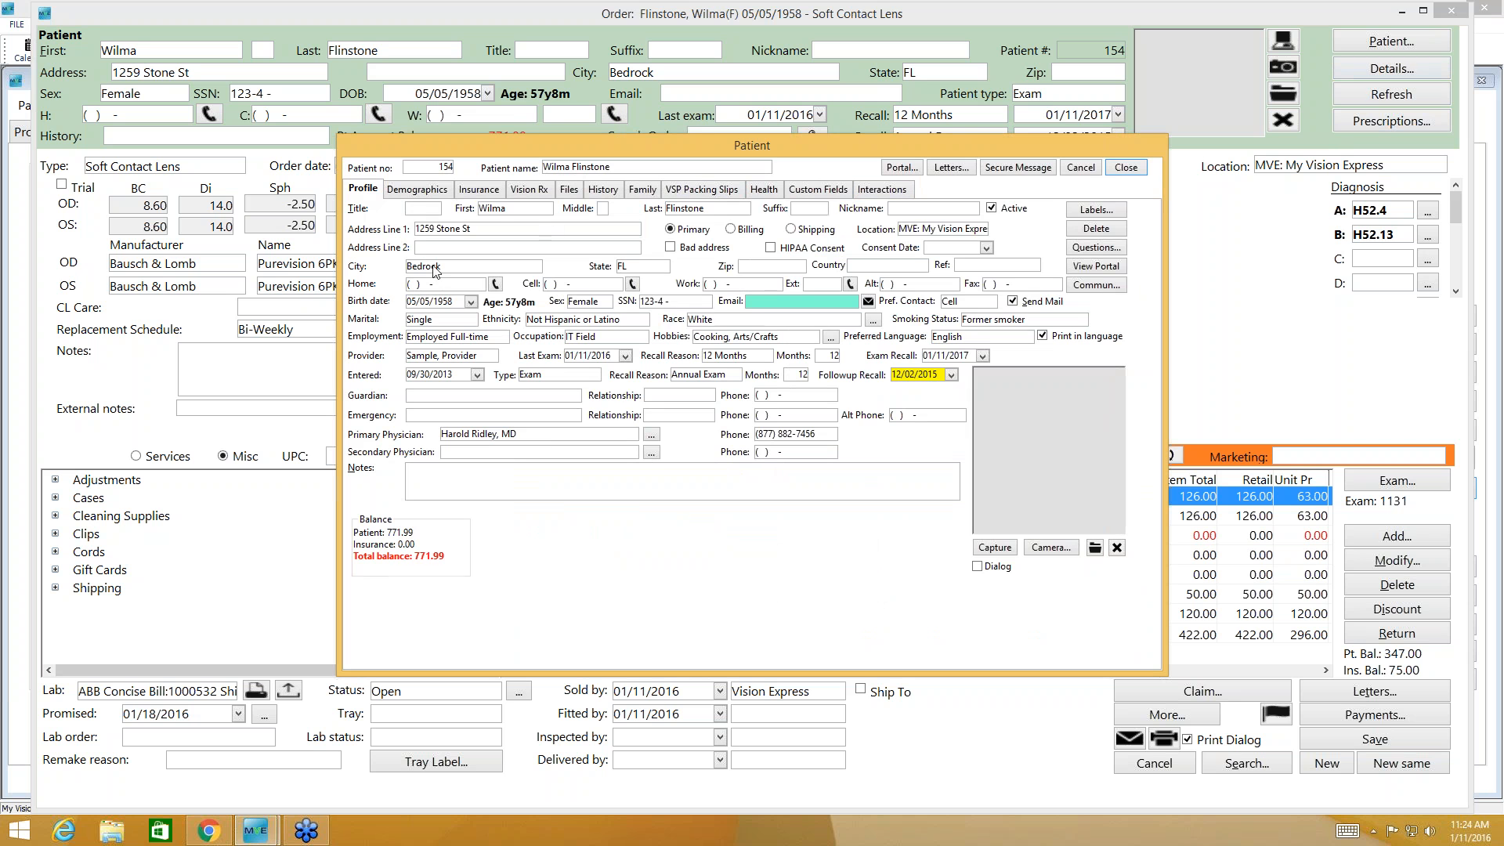
pyautogui.click(490, 196)
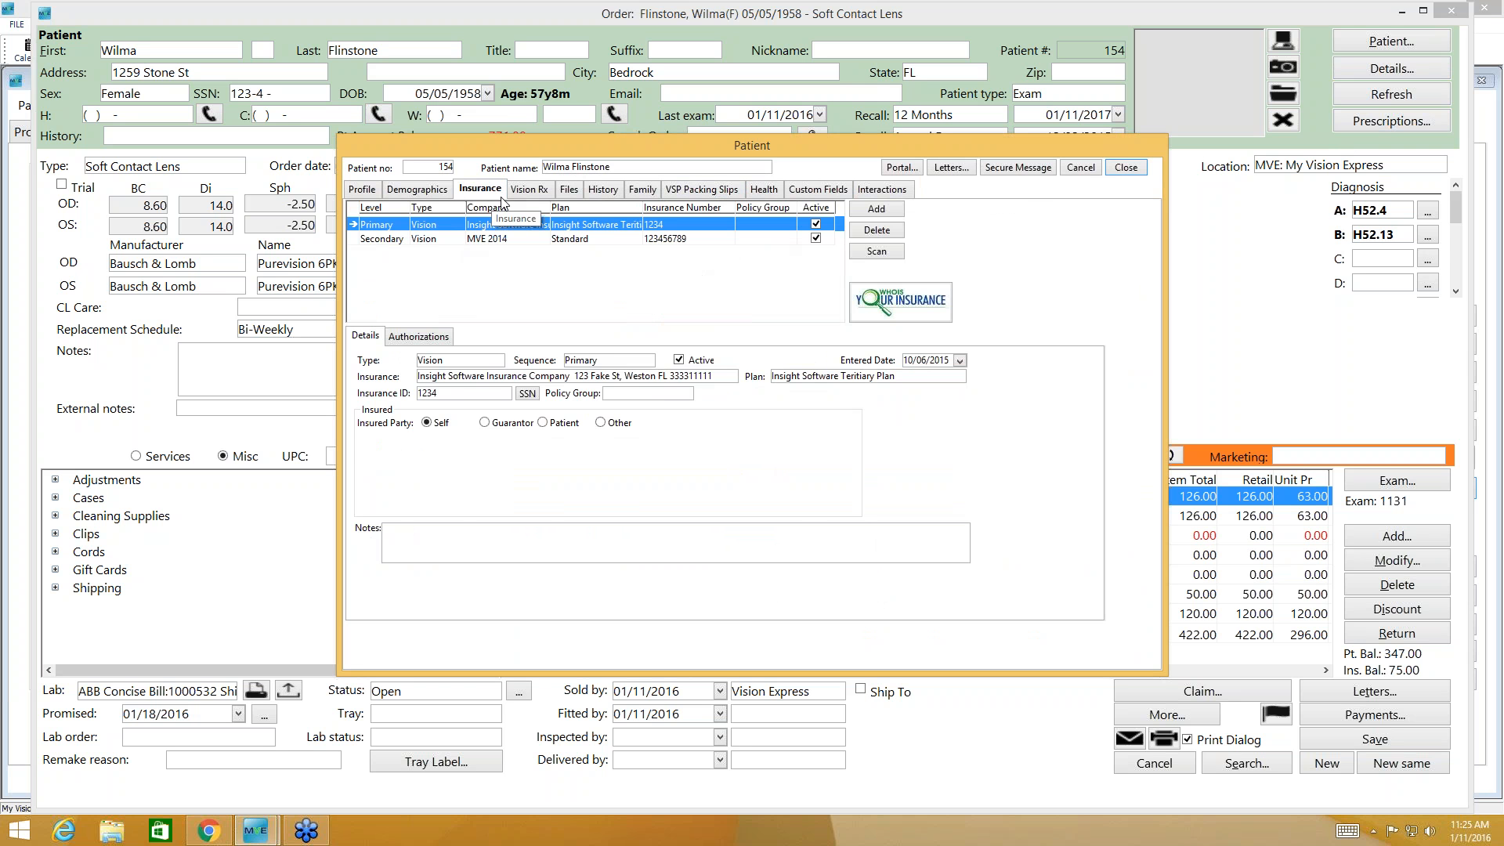
pyautogui.click(419, 338)
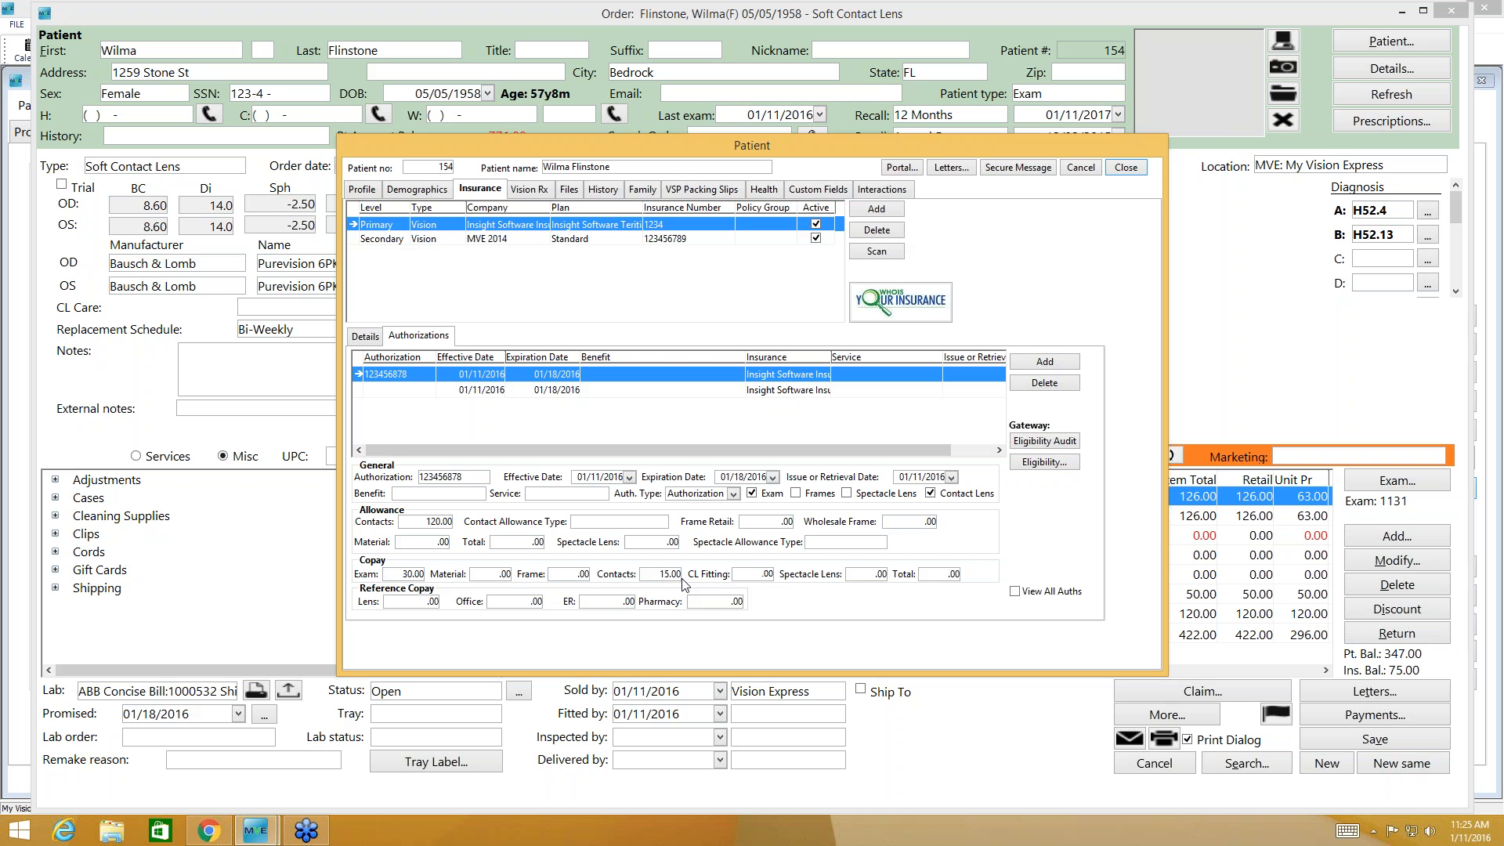
pyautogui.click(1126, 167)
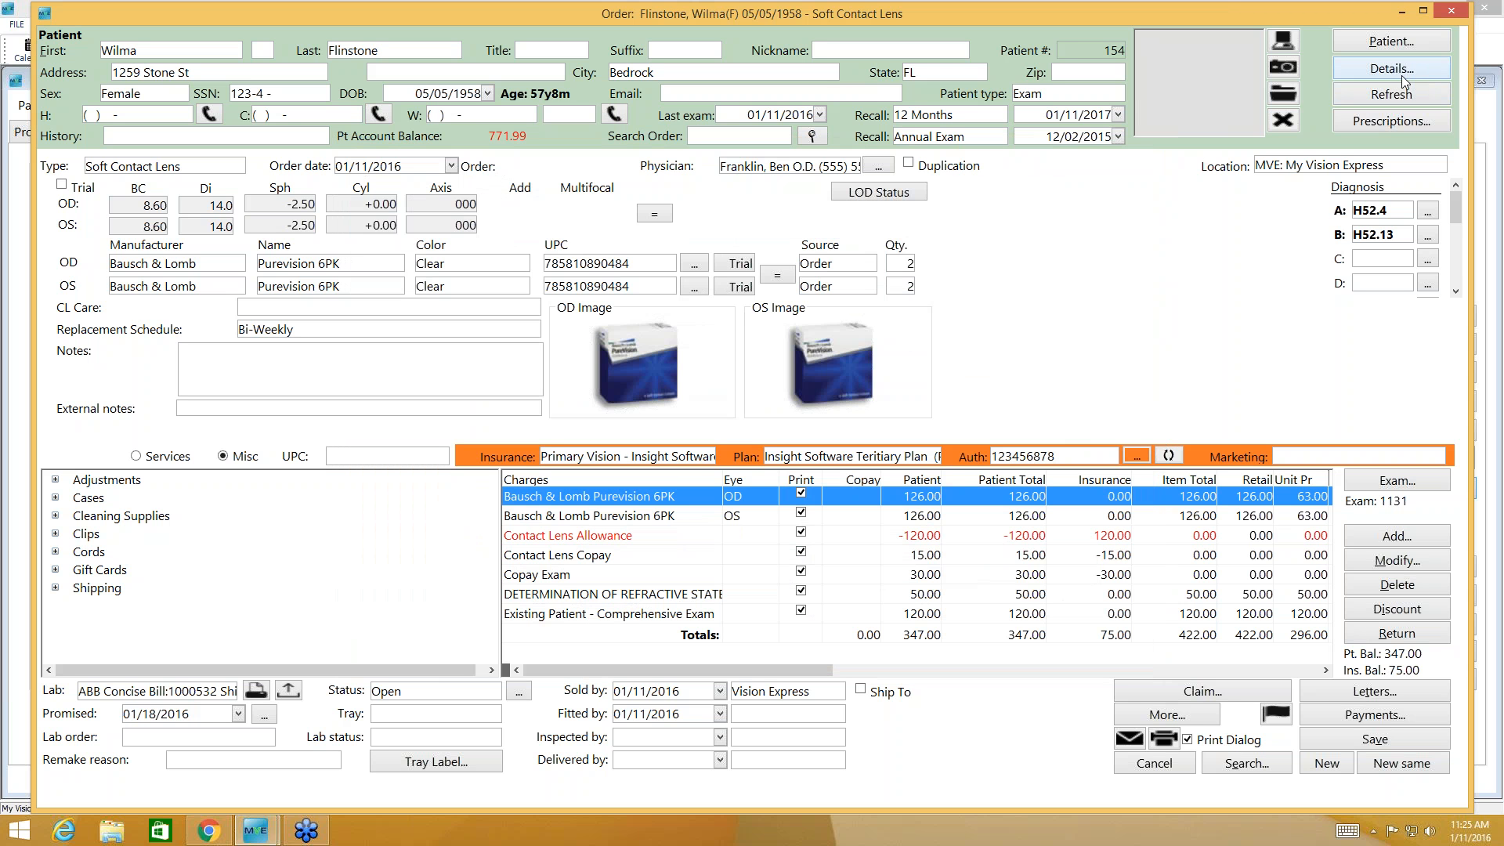
# - Set the insurance allowance amount to 150 in the contact lens order's additional details
pyautogui.click(1196, 719)
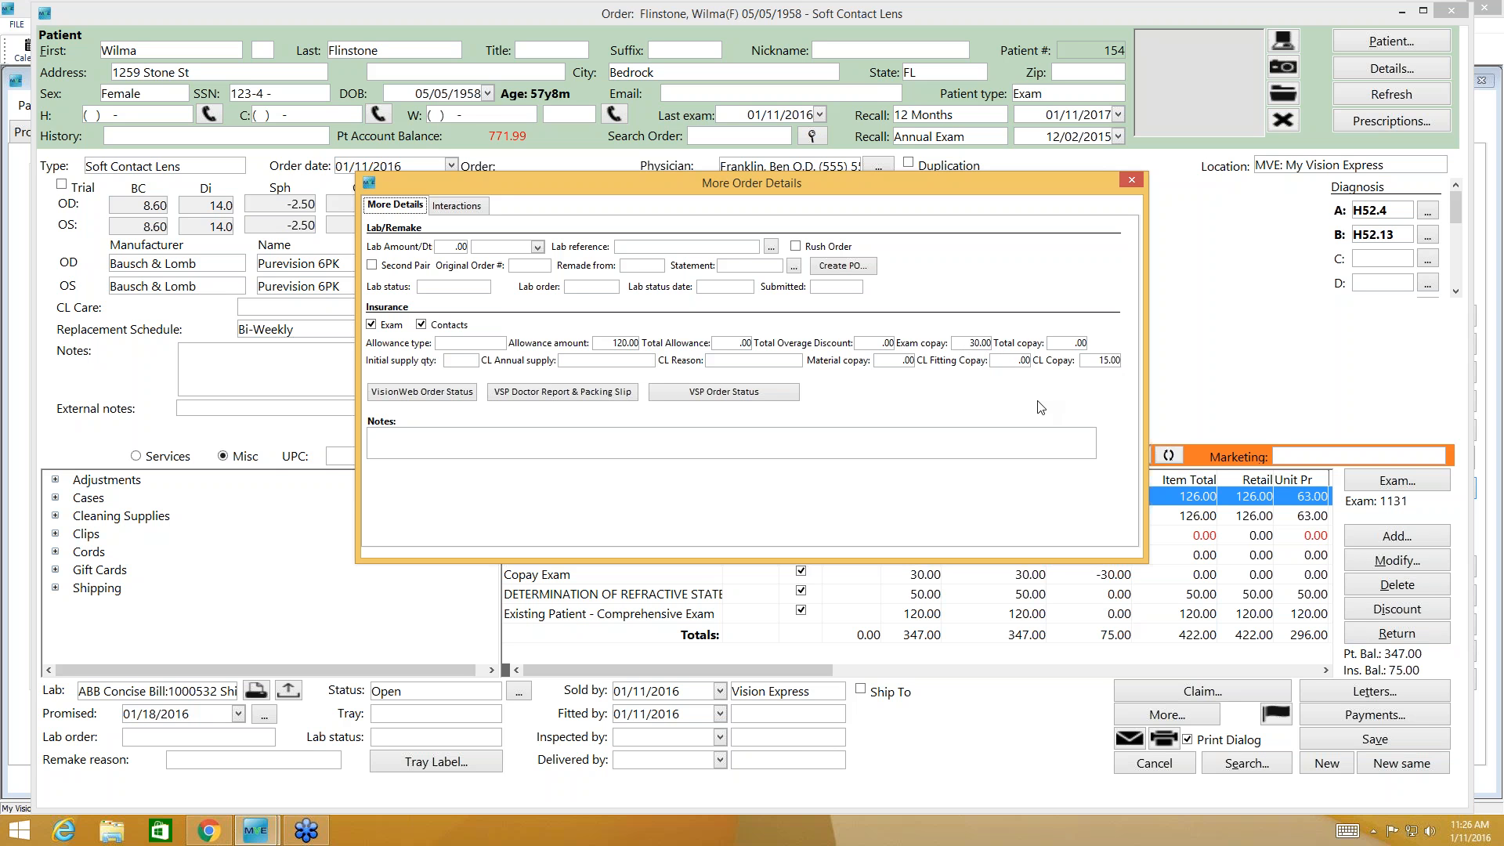
pyautogui.click(618, 346)
pyautogui.write('150')
pyautogui.click(786, 363)
pyautogui.click(928, 414)
pyautogui.click(1130, 180)
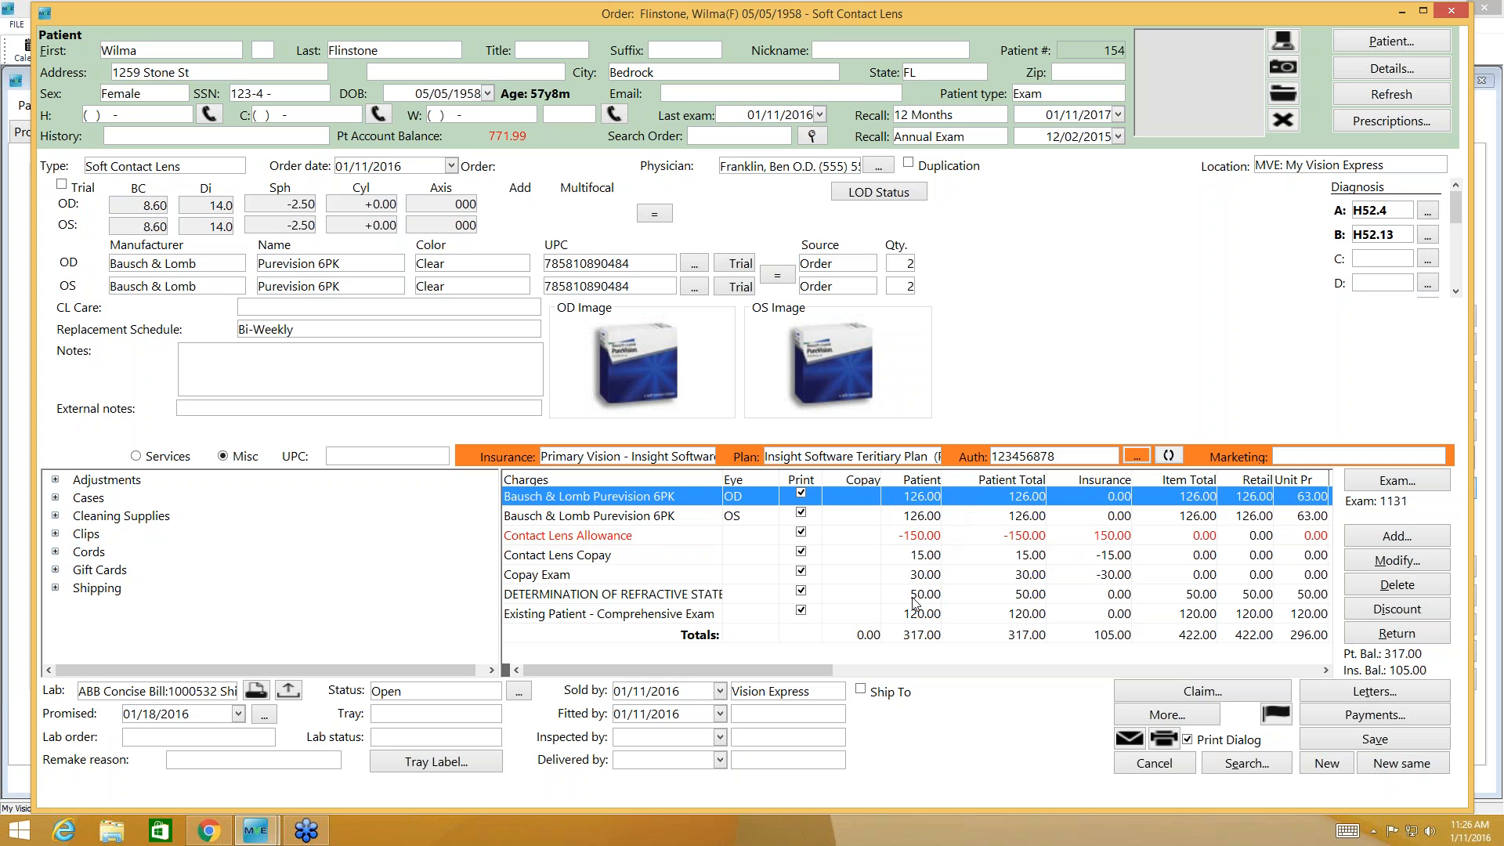
# - Check the payment breakdown of the Determination of Refractive State charge
pyautogui.click(961, 596)
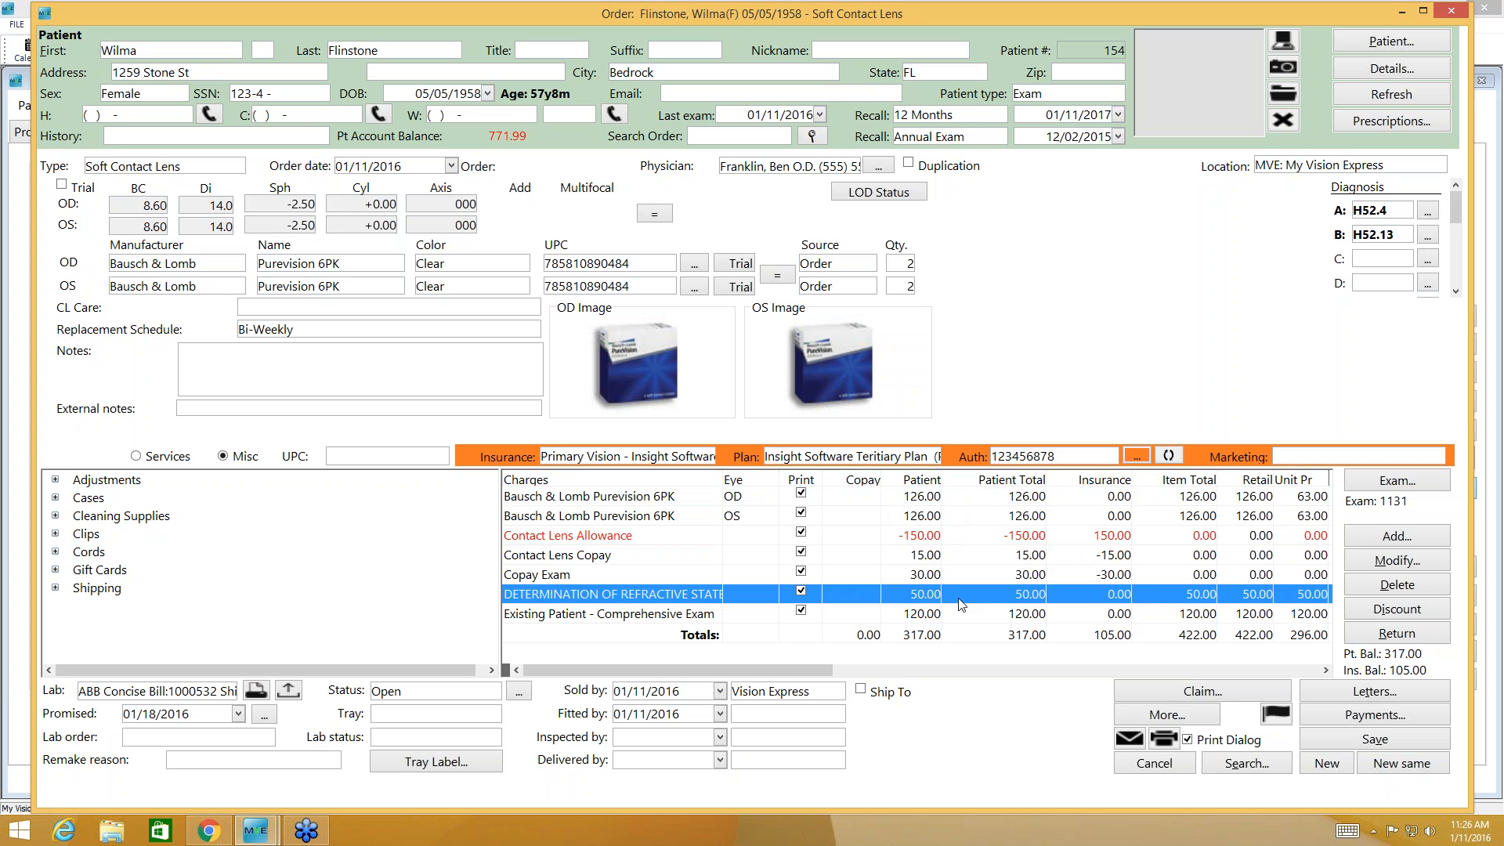
pyautogui.doubleClick(958, 597)
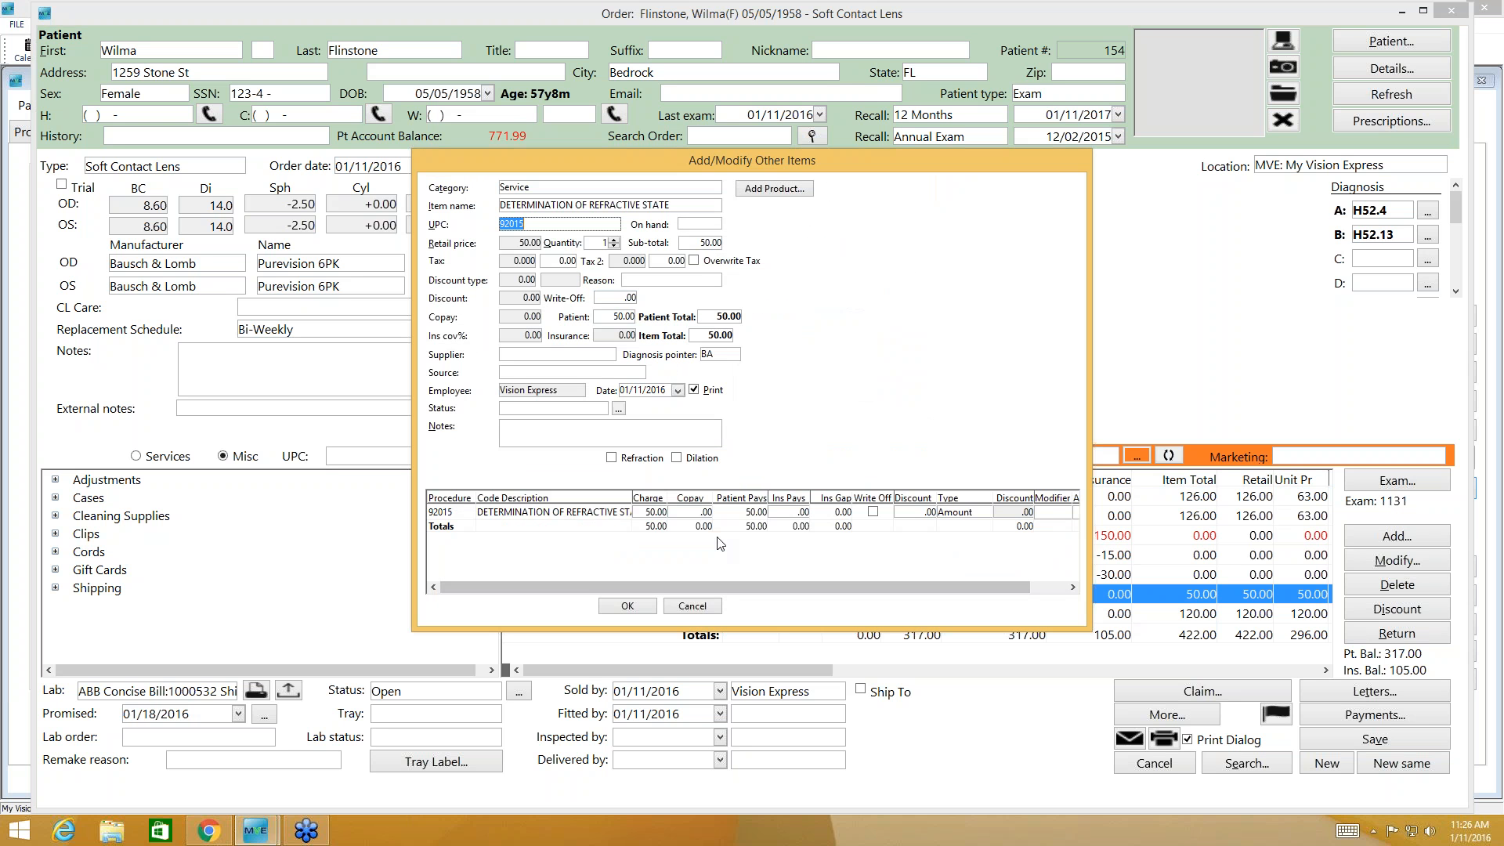
pyautogui.click(624, 607)
# - Set the insurance payment for the Existing Patient - Comprehensive Exam charge to 120
pyautogui.doubleClick(1057, 614)
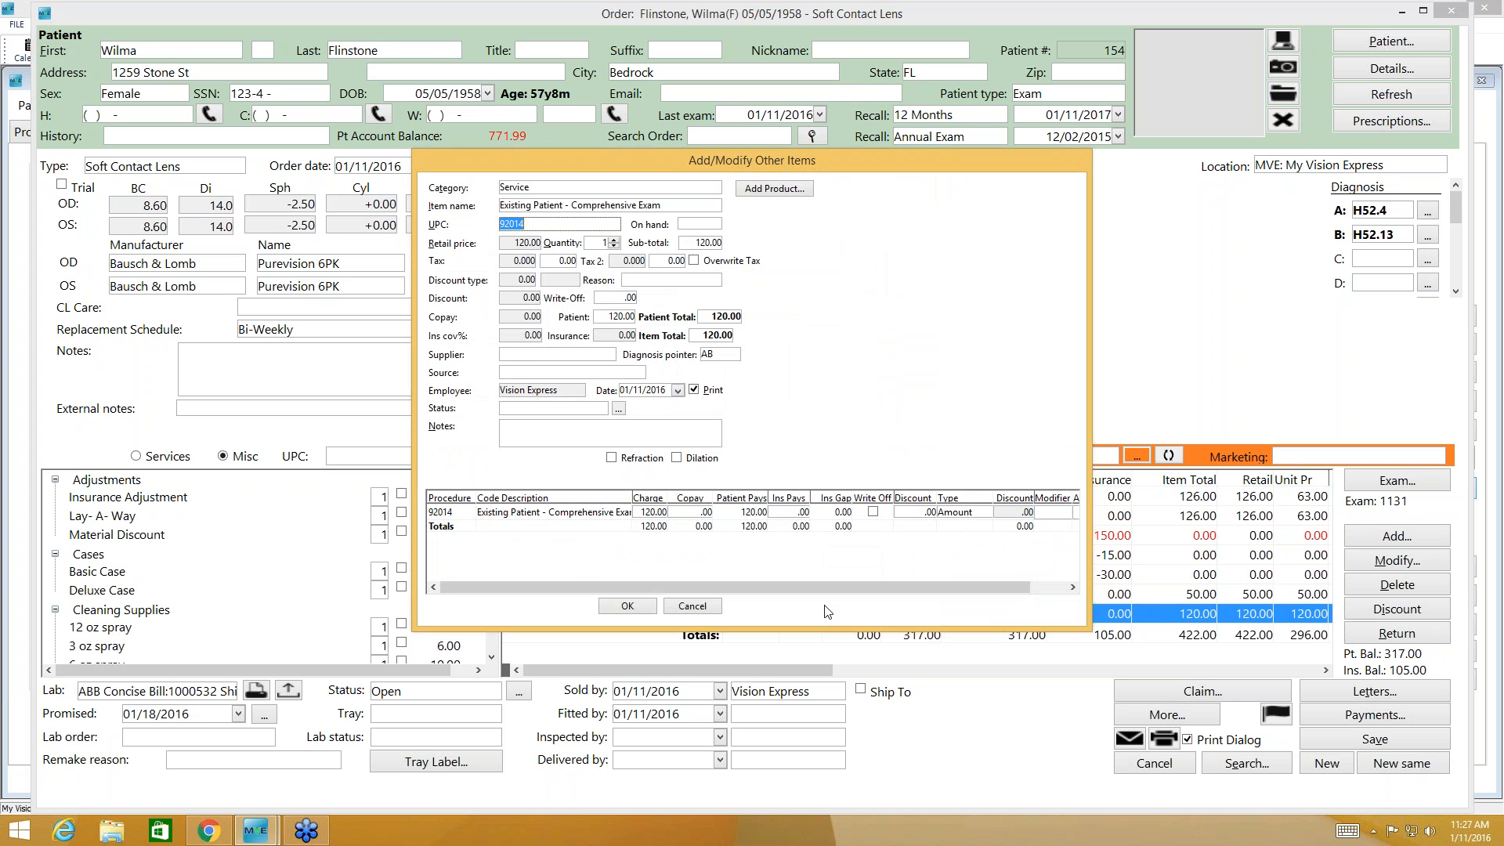
pyautogui.click(793, 513)
pyautogui.write('120')
pyautogui.click(628, 605)
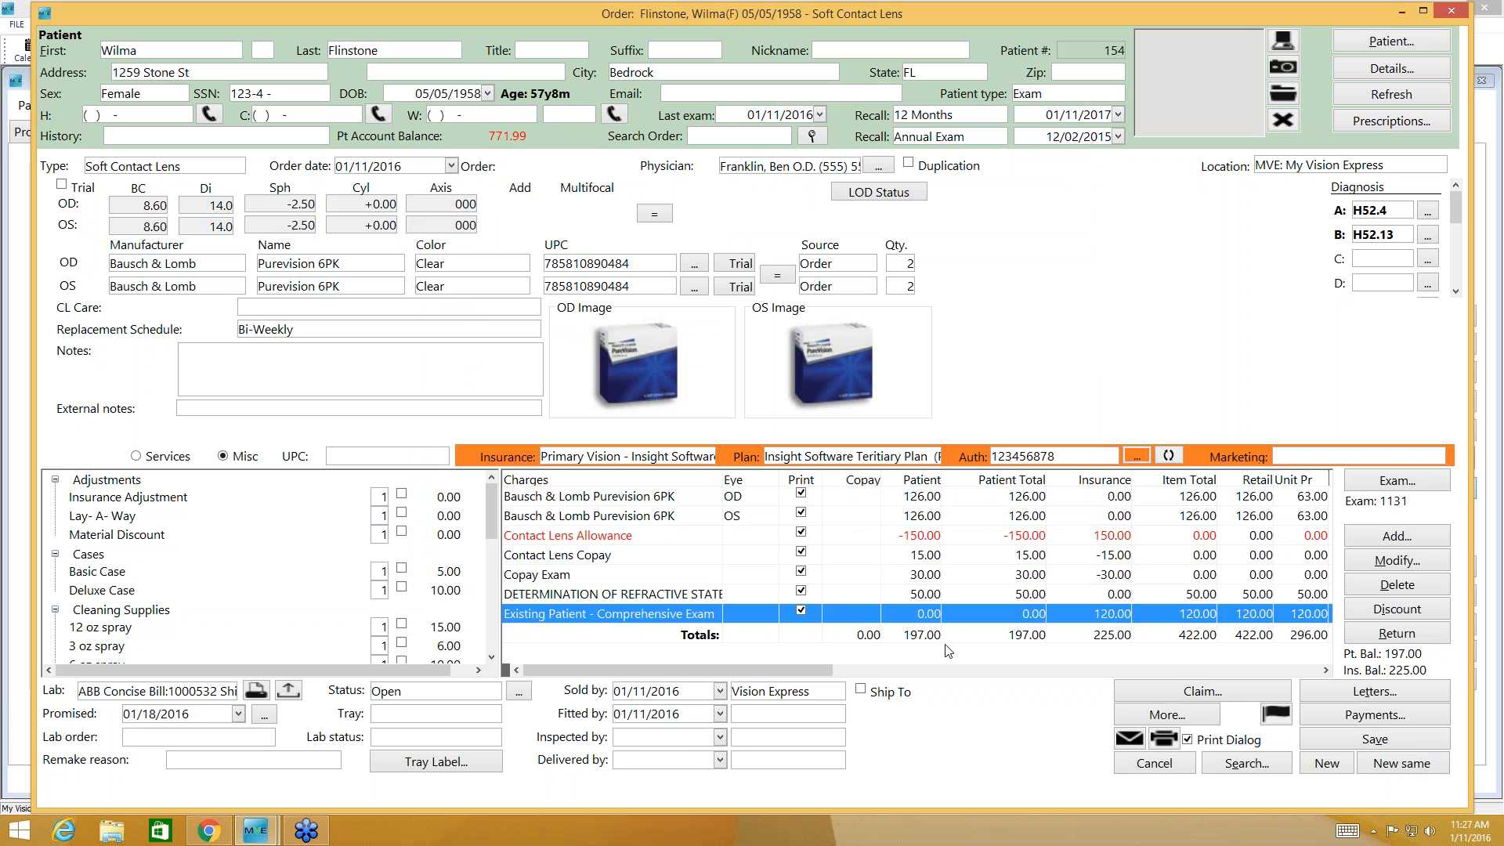
# - Change the comprehensive exam charge's insurance payment to 90
pyautogui.doubleClick(1114, 614)
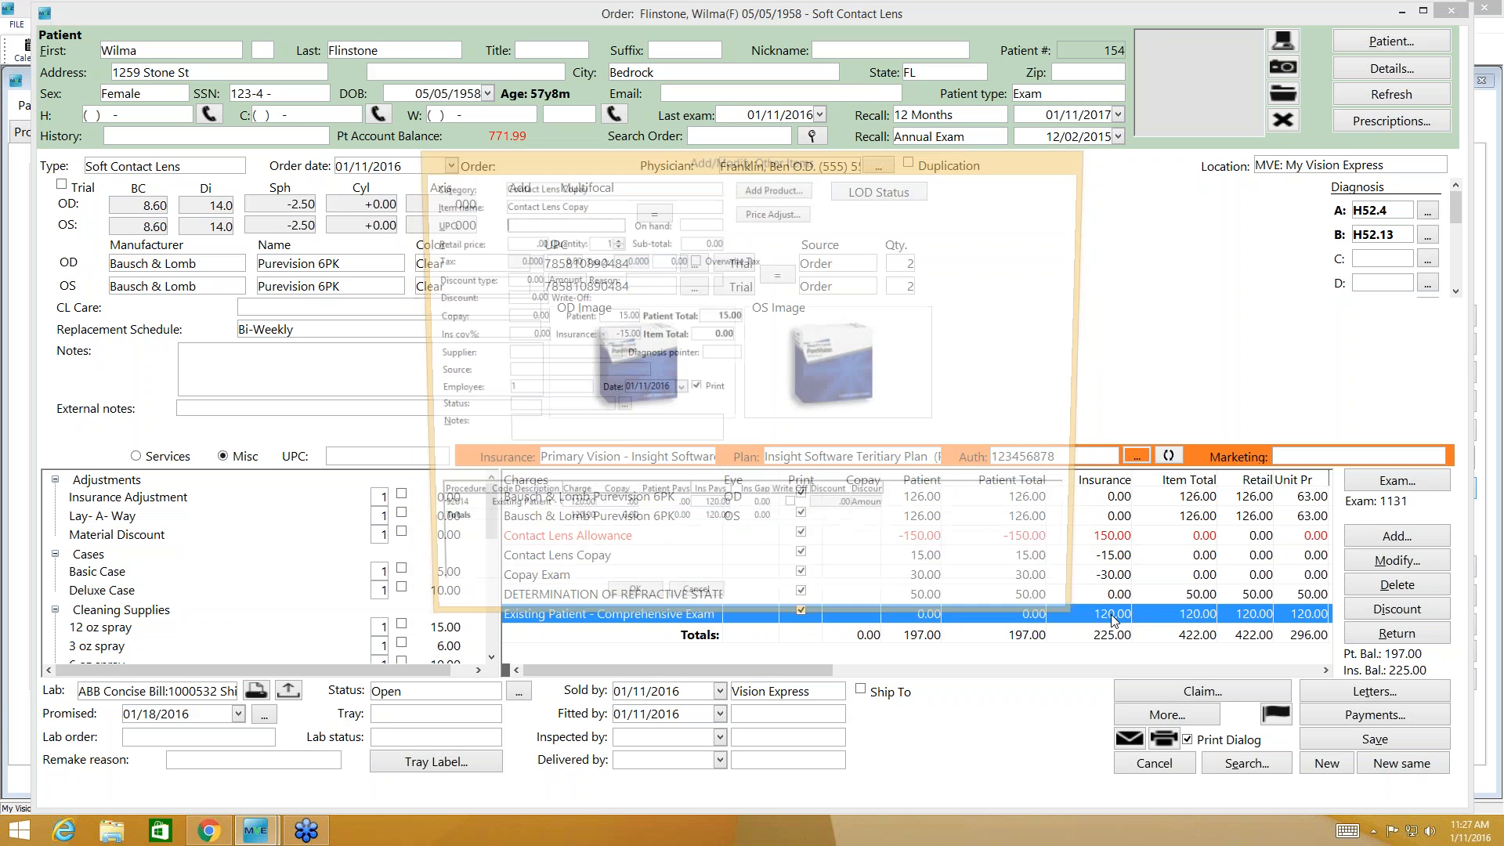
pyautogui.click(806, 513)
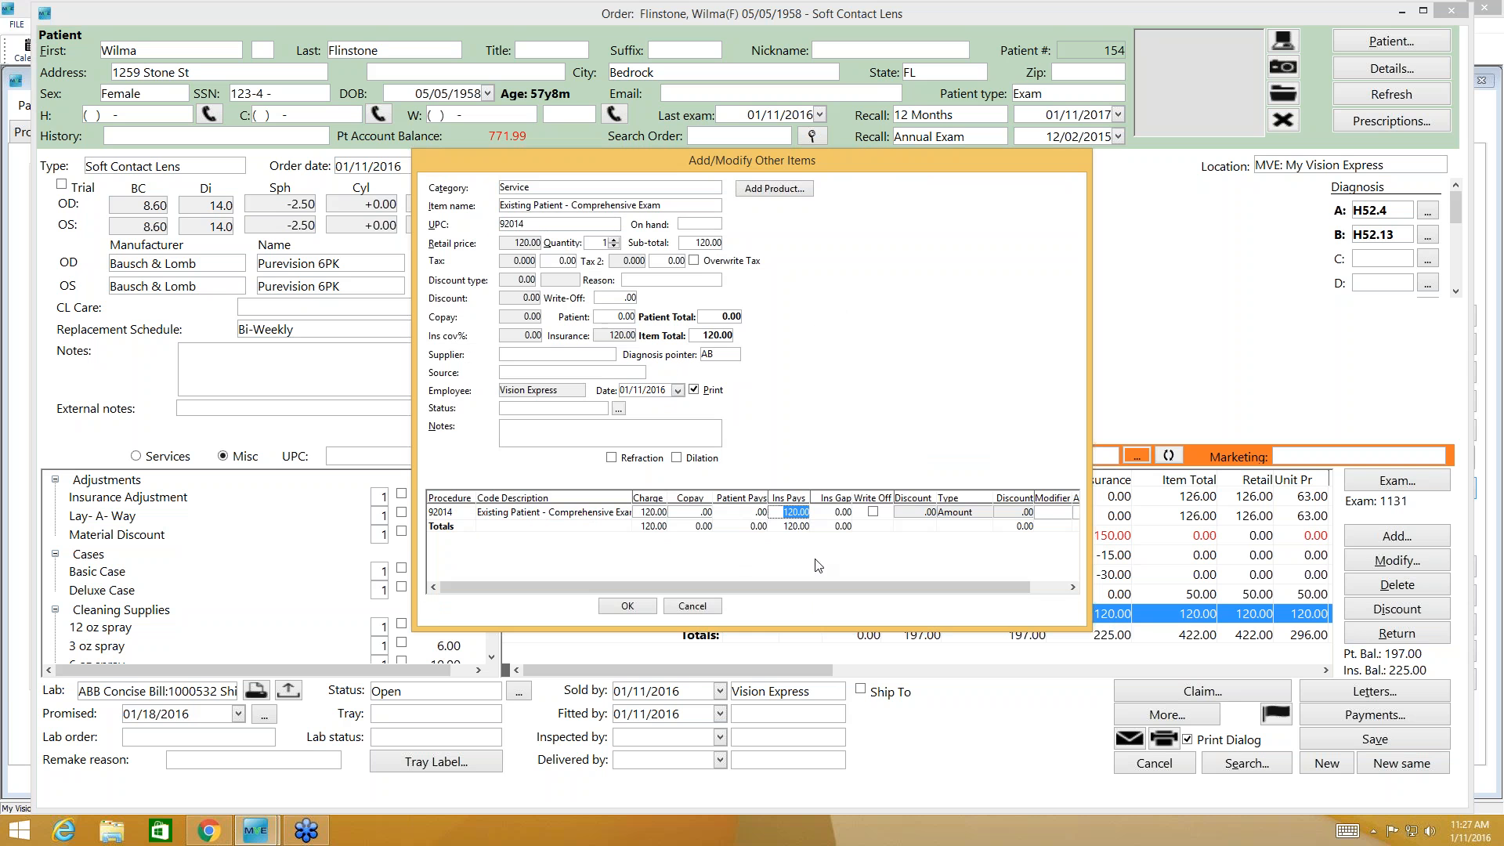
pyautogui.write('90')
pyautogui.click(781, 560)
pyautogui.click(632, 607)
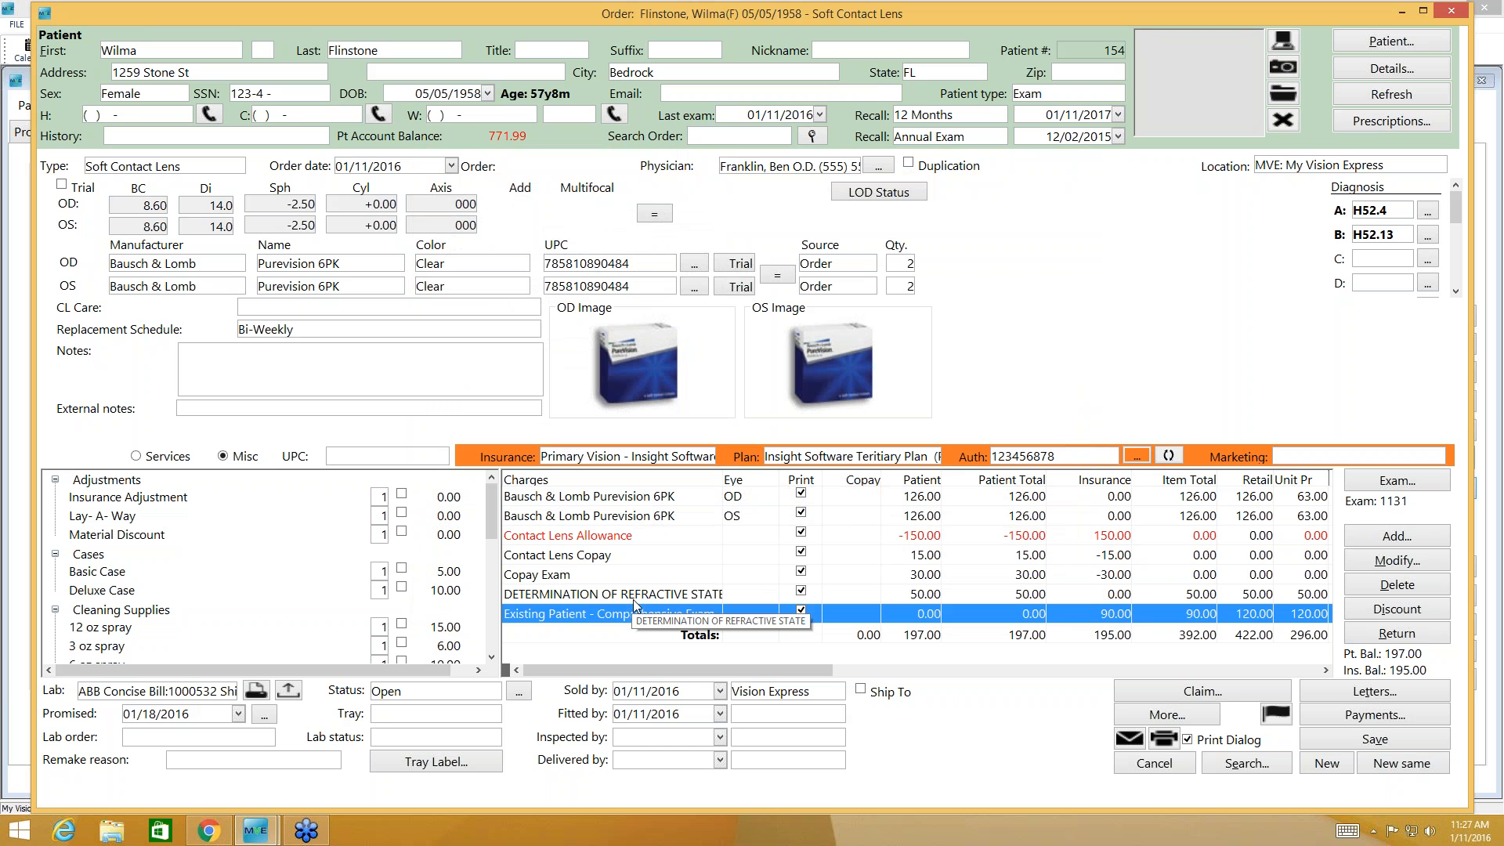
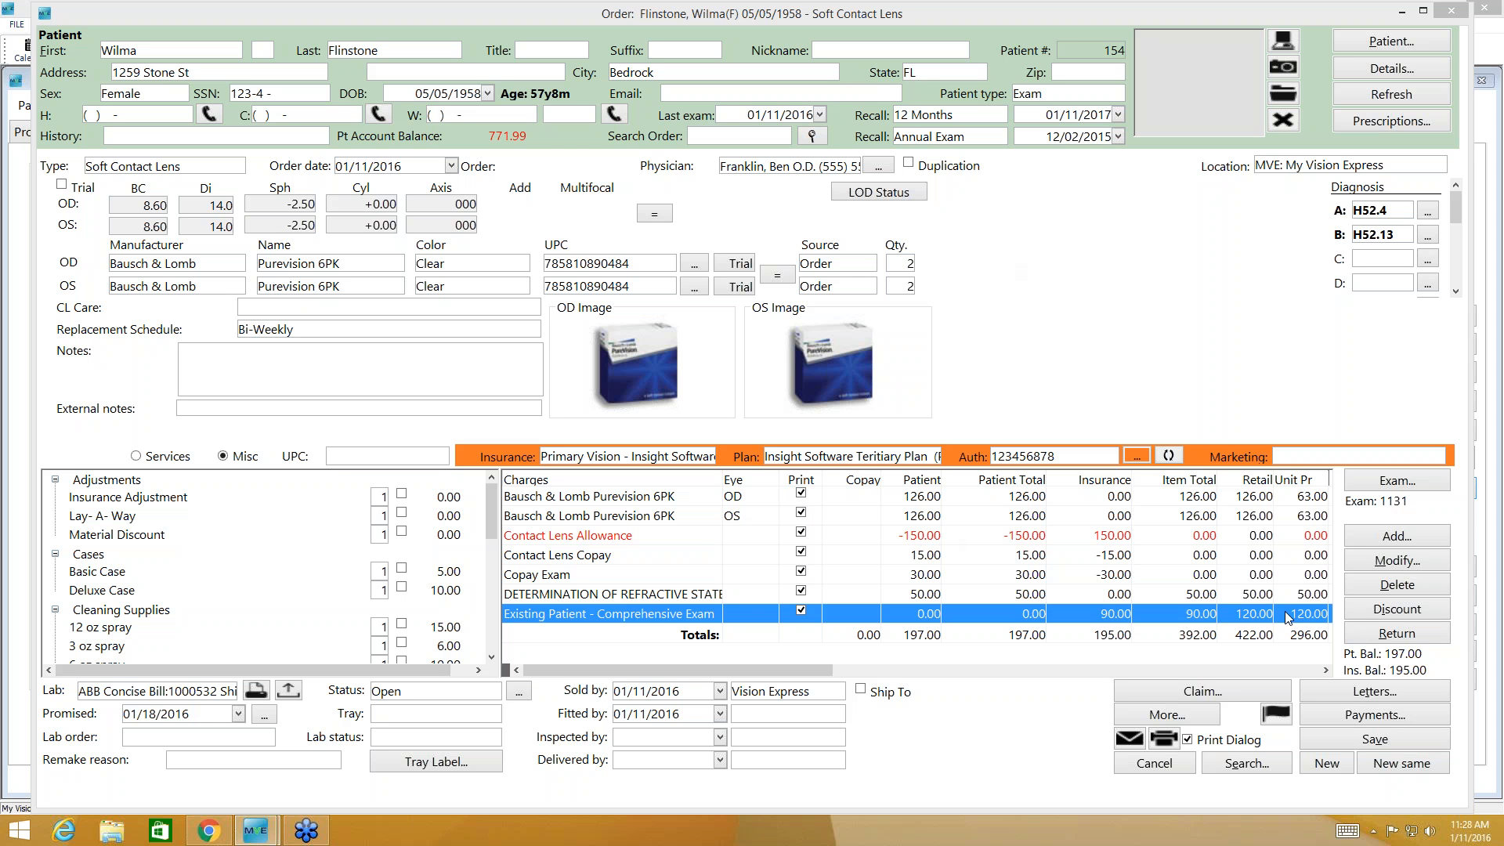
# - Save the soft contact lens order, then close the order and the patient's record
pyautogui.click(1287, 389)
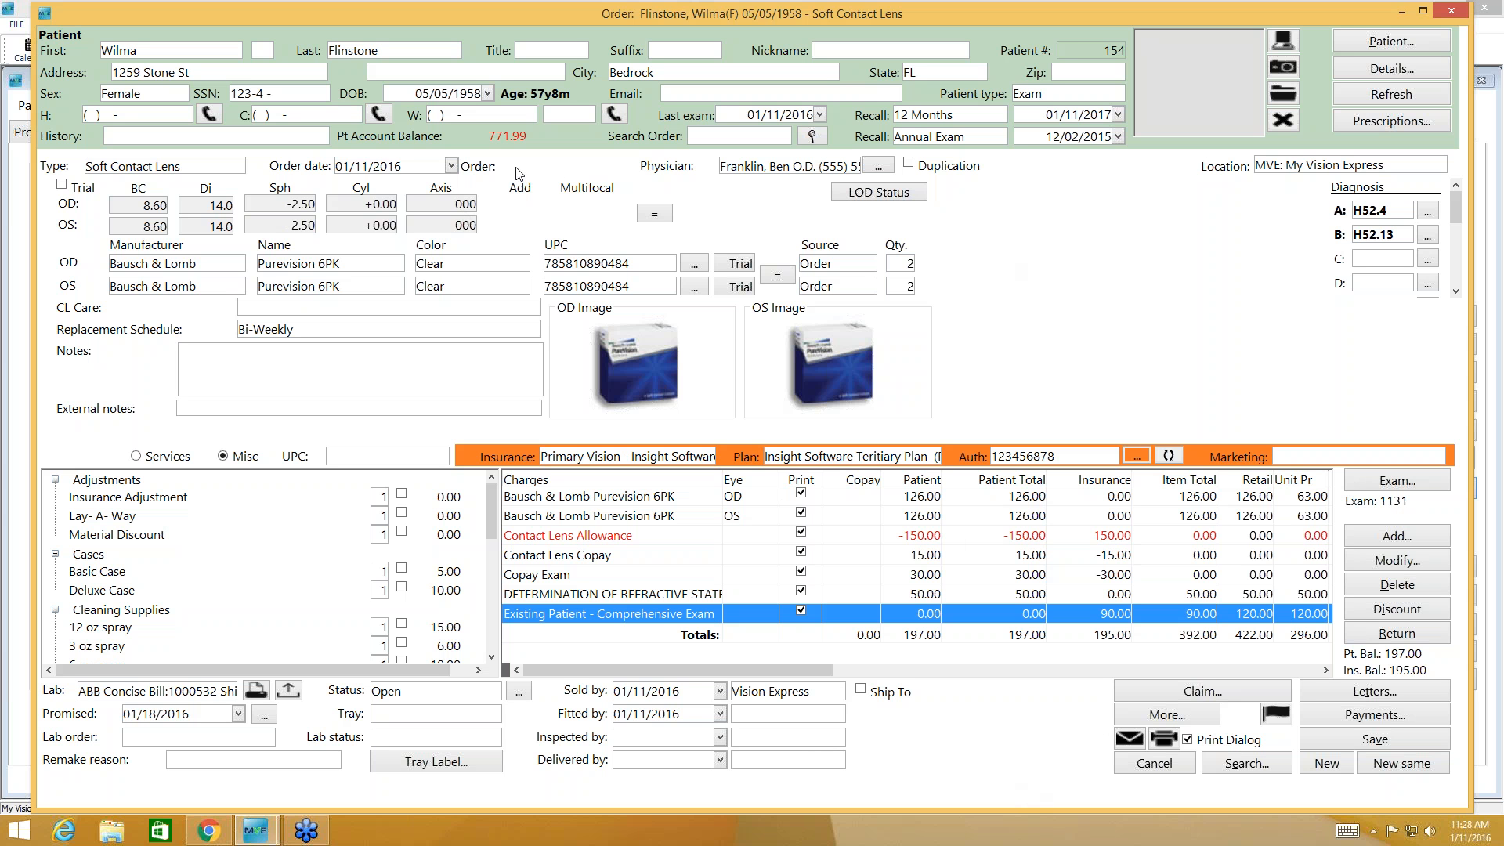
pyautogui.click(1367, 747)
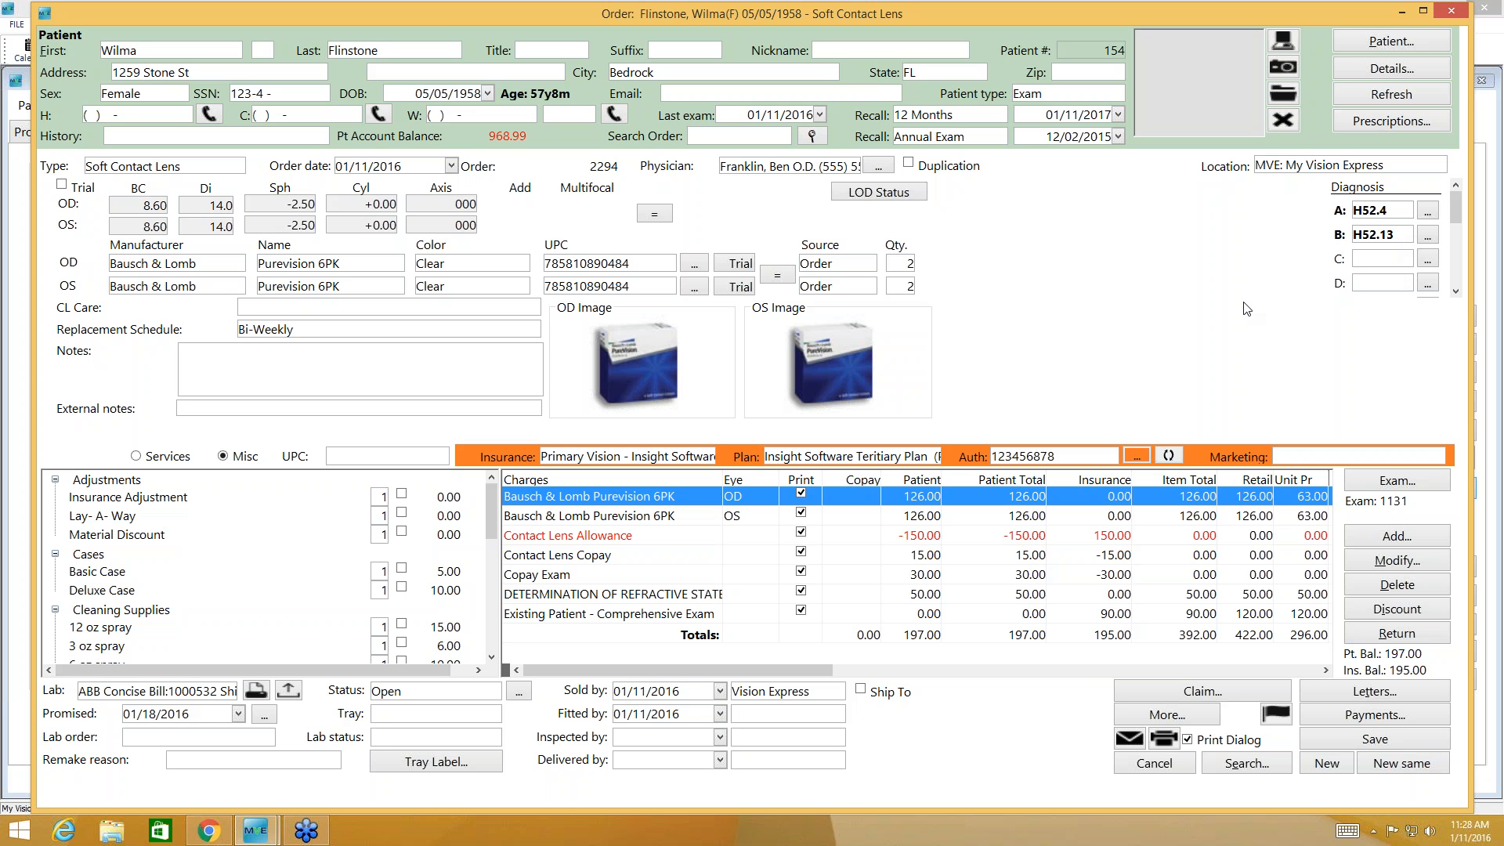
pyautogui.click(1454, 14)
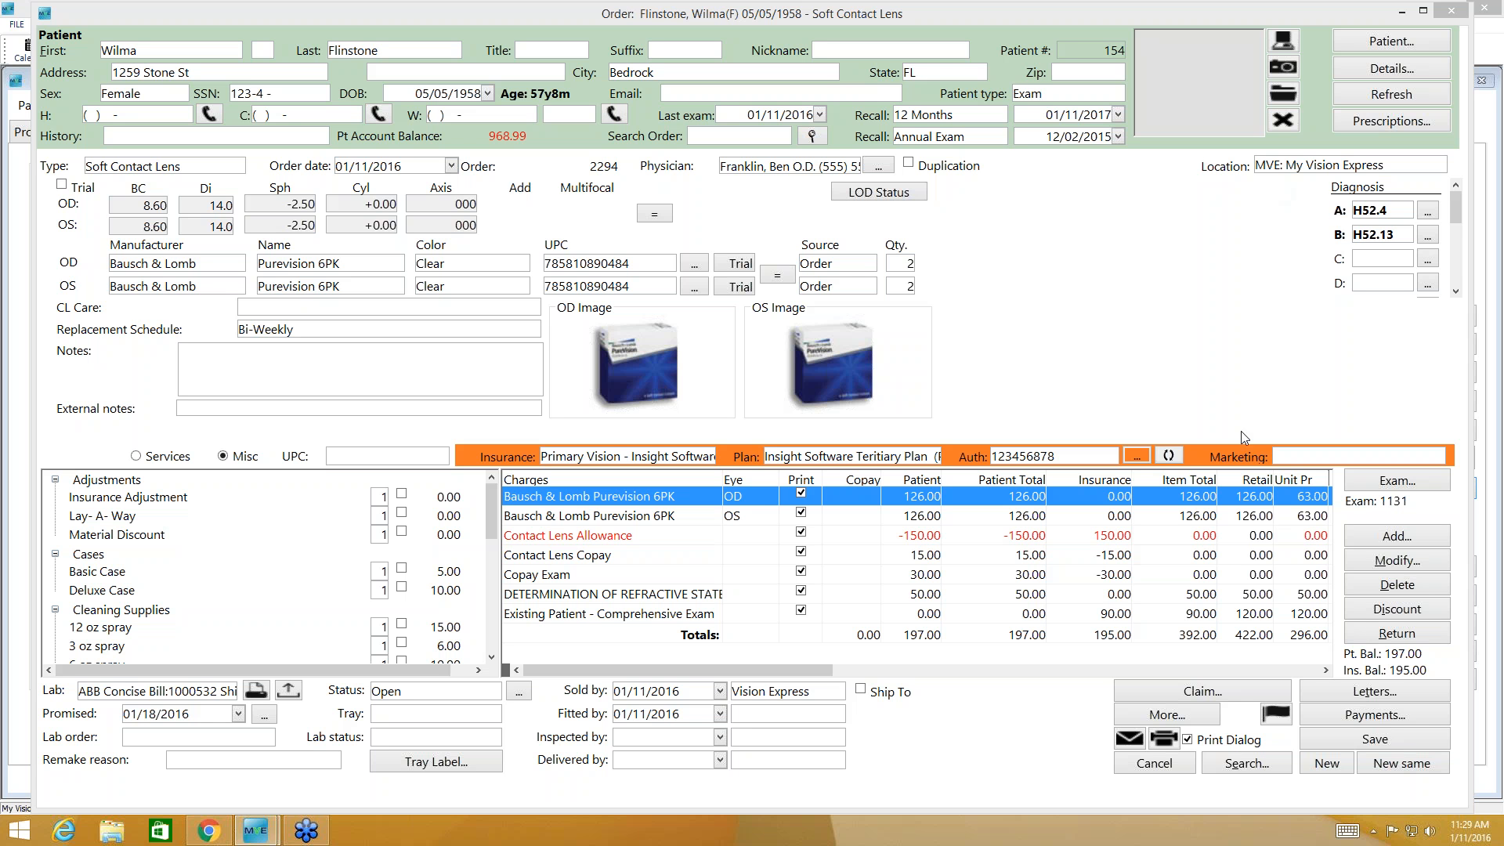
pyautogui.click(1279, 389)
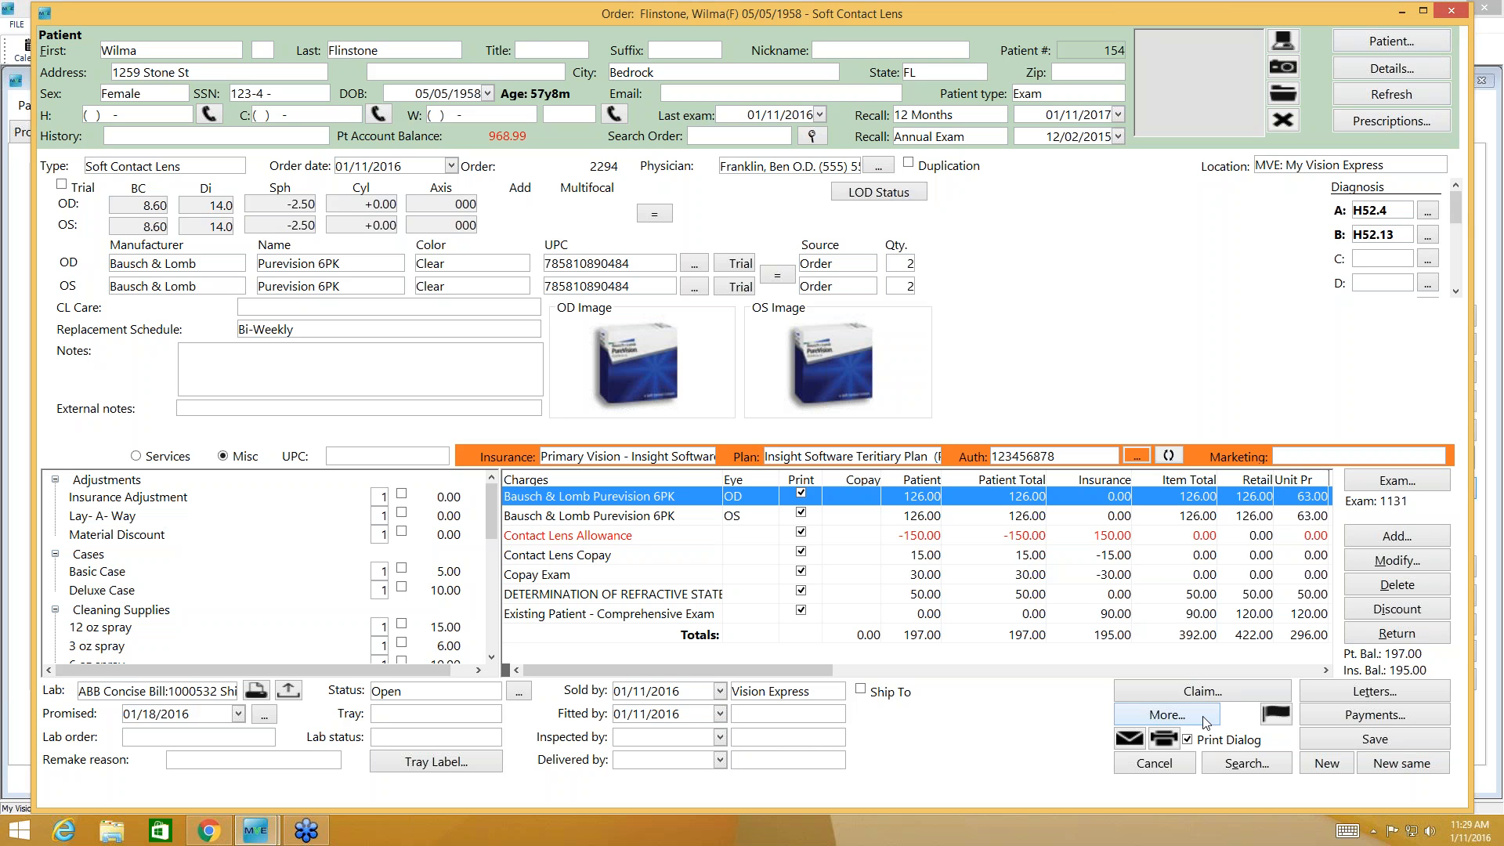
pyautogui.click(1449, 11)
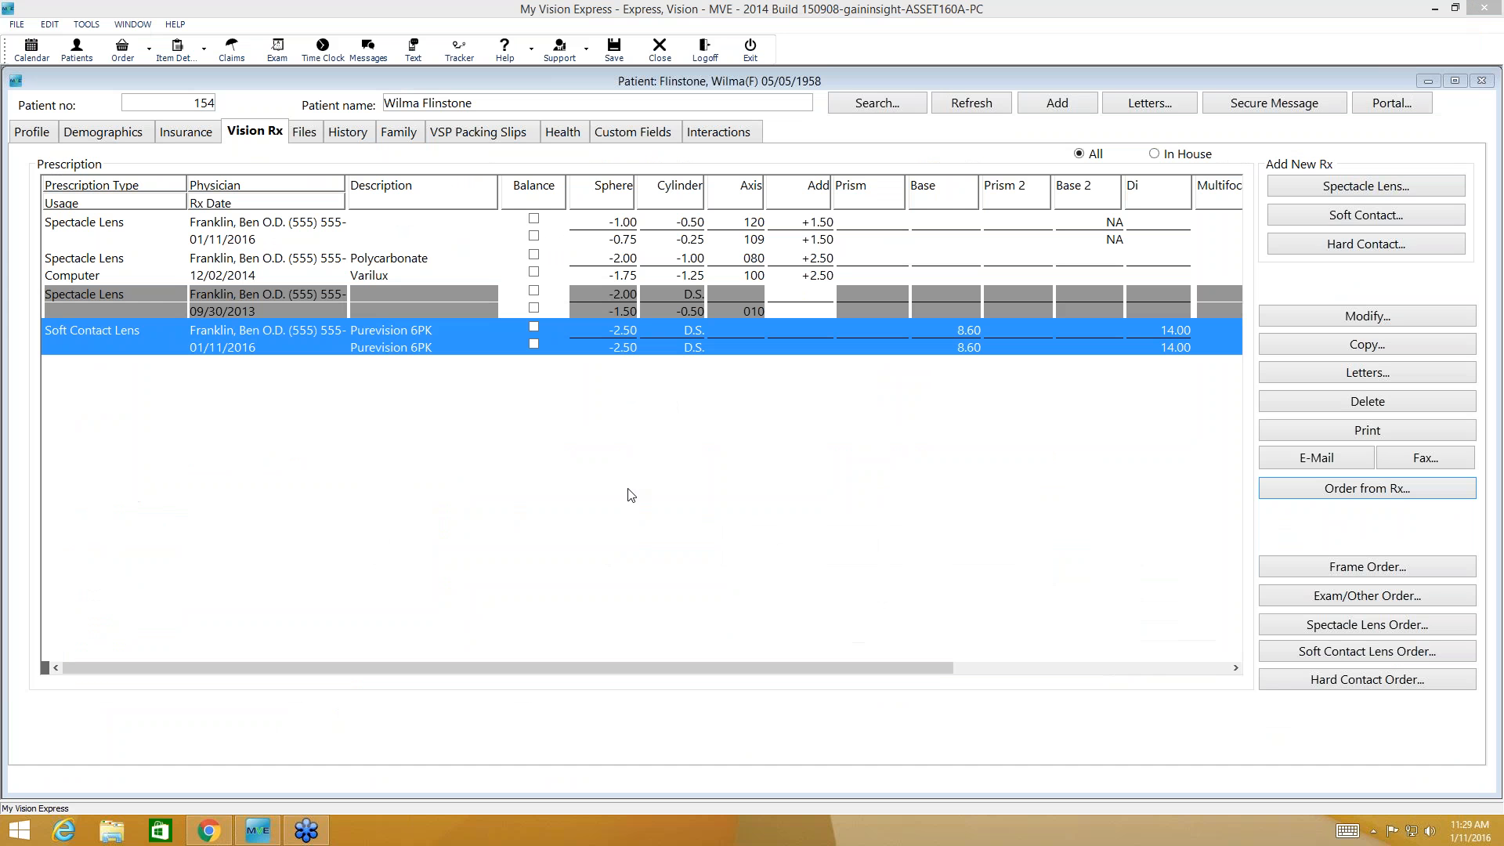
pyautogui.click(1481, 81)
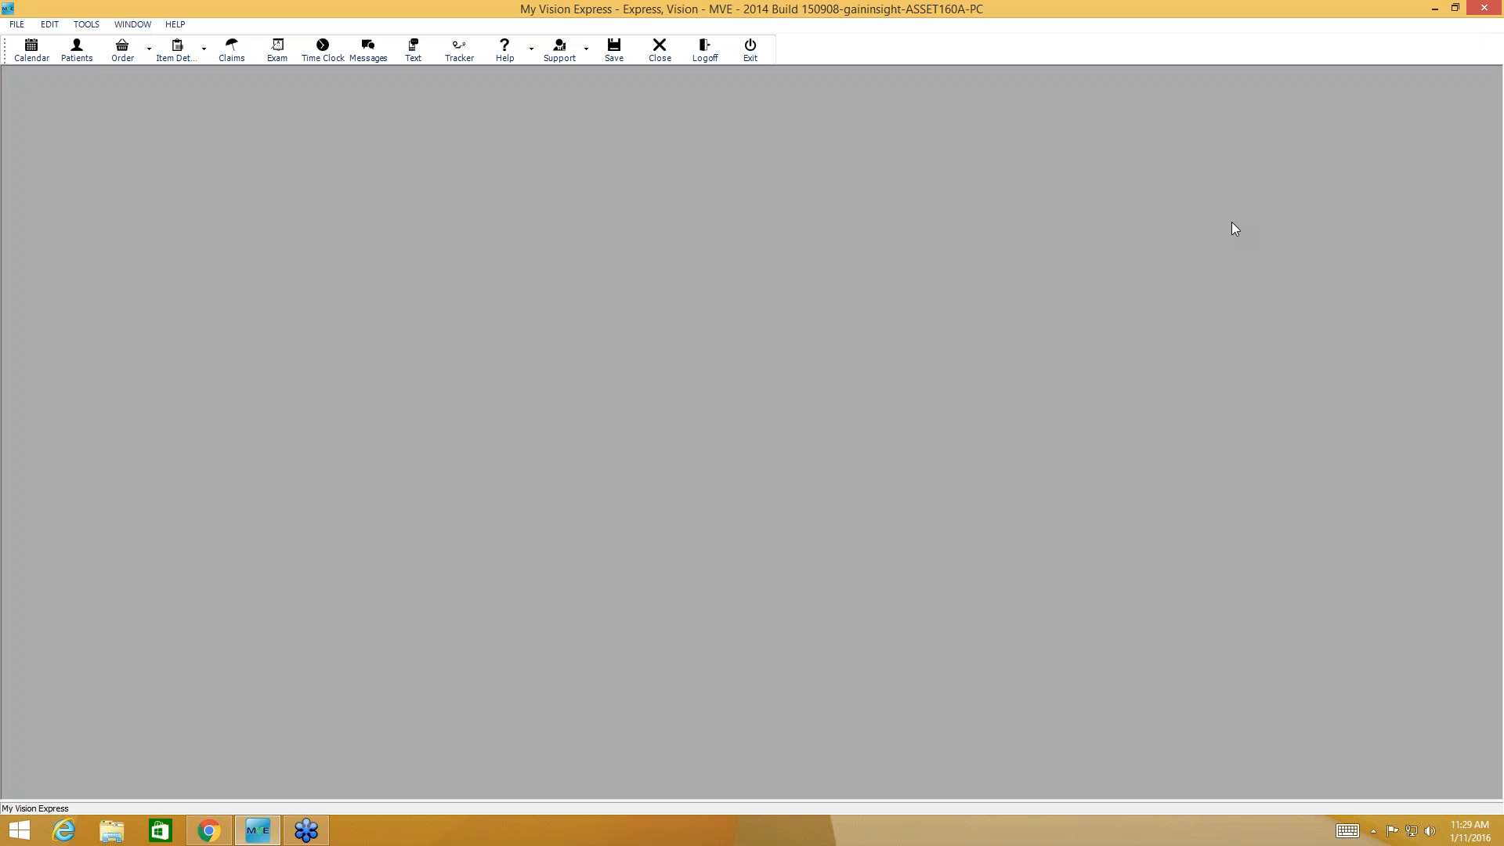
# - Open the other recently viewed patient's record and check the primary vision coverage under Gain Insight Plan - 1
pyautogui.click(87, 53)
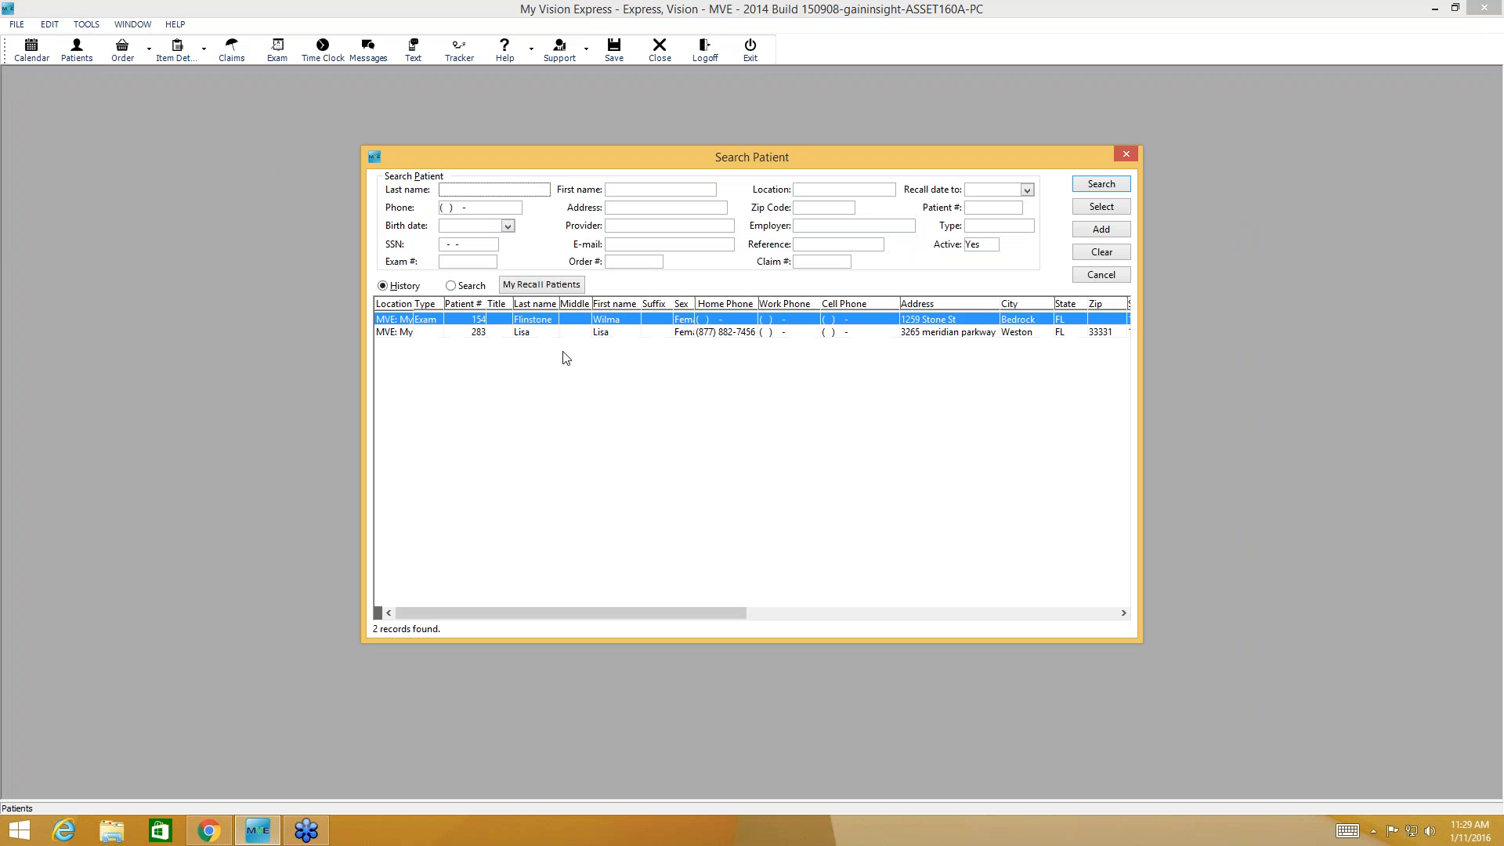
pyautogui.click(607, 332)
pyautogui.click(1113, 209)
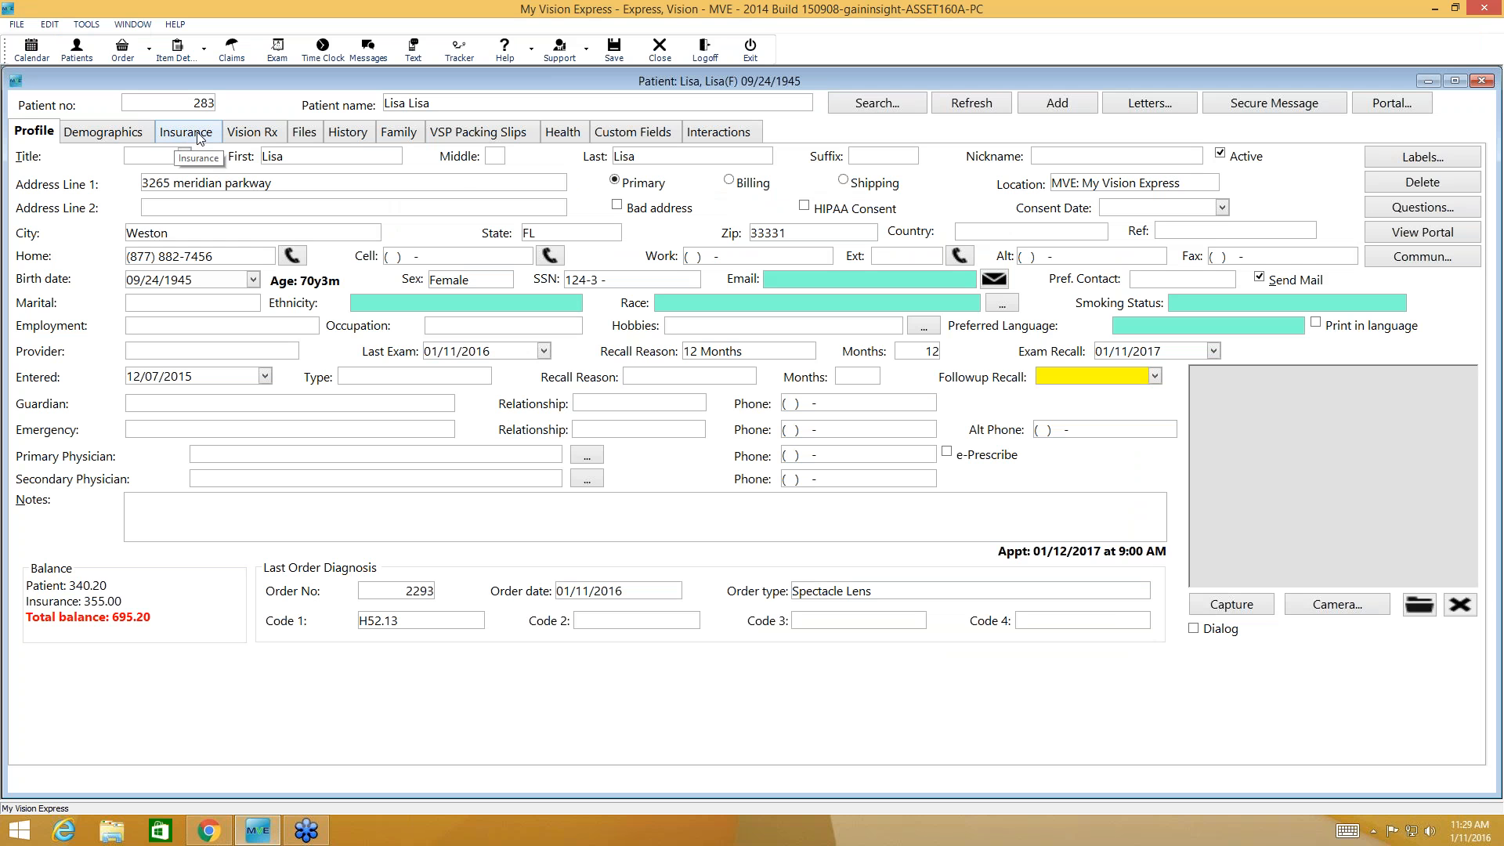
pyautogui.click(199, 138)
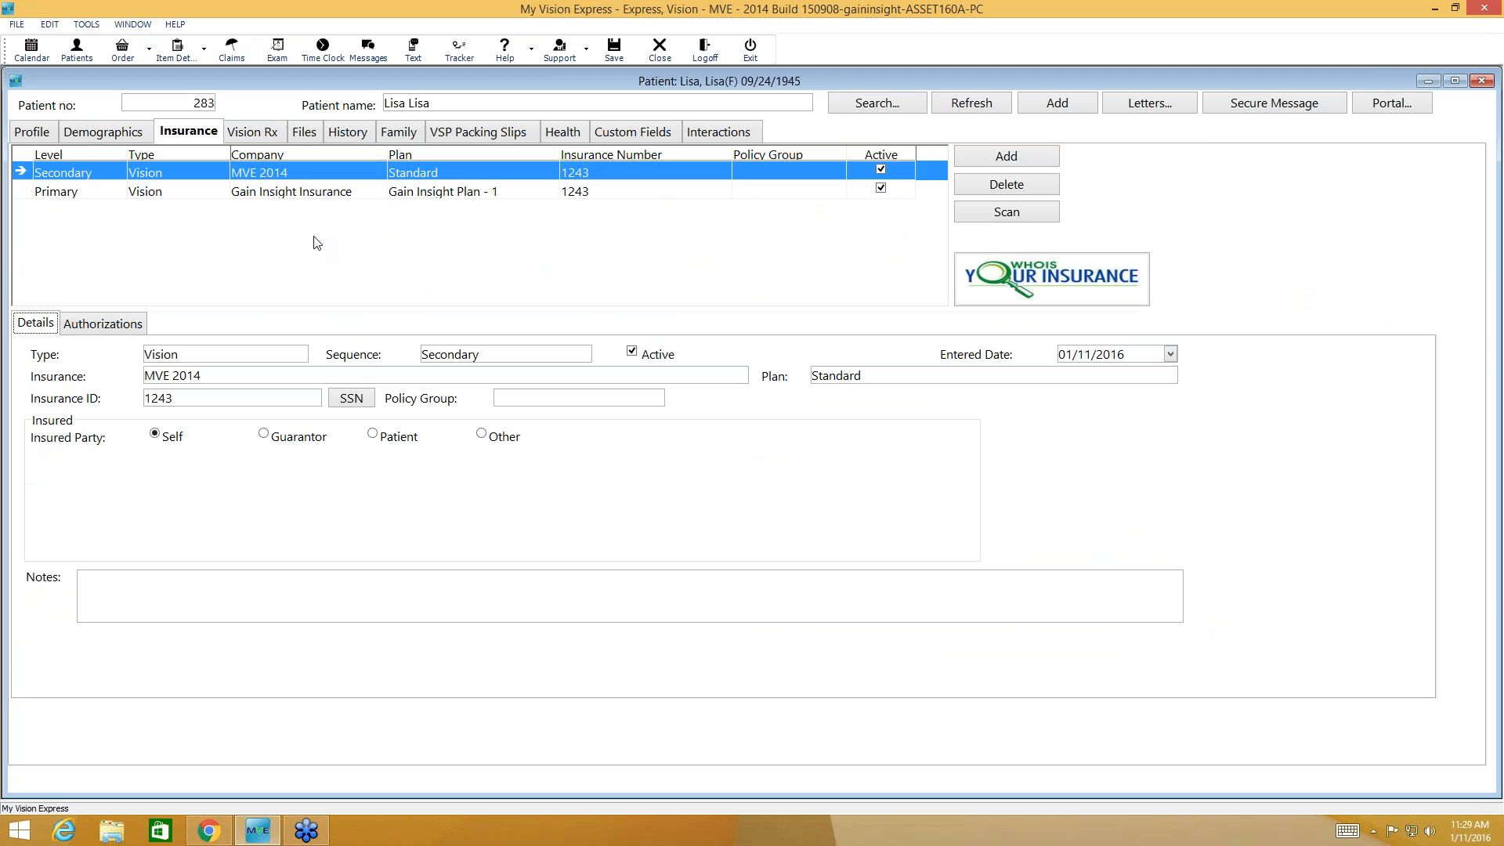
pyautogui.click(361, 195)
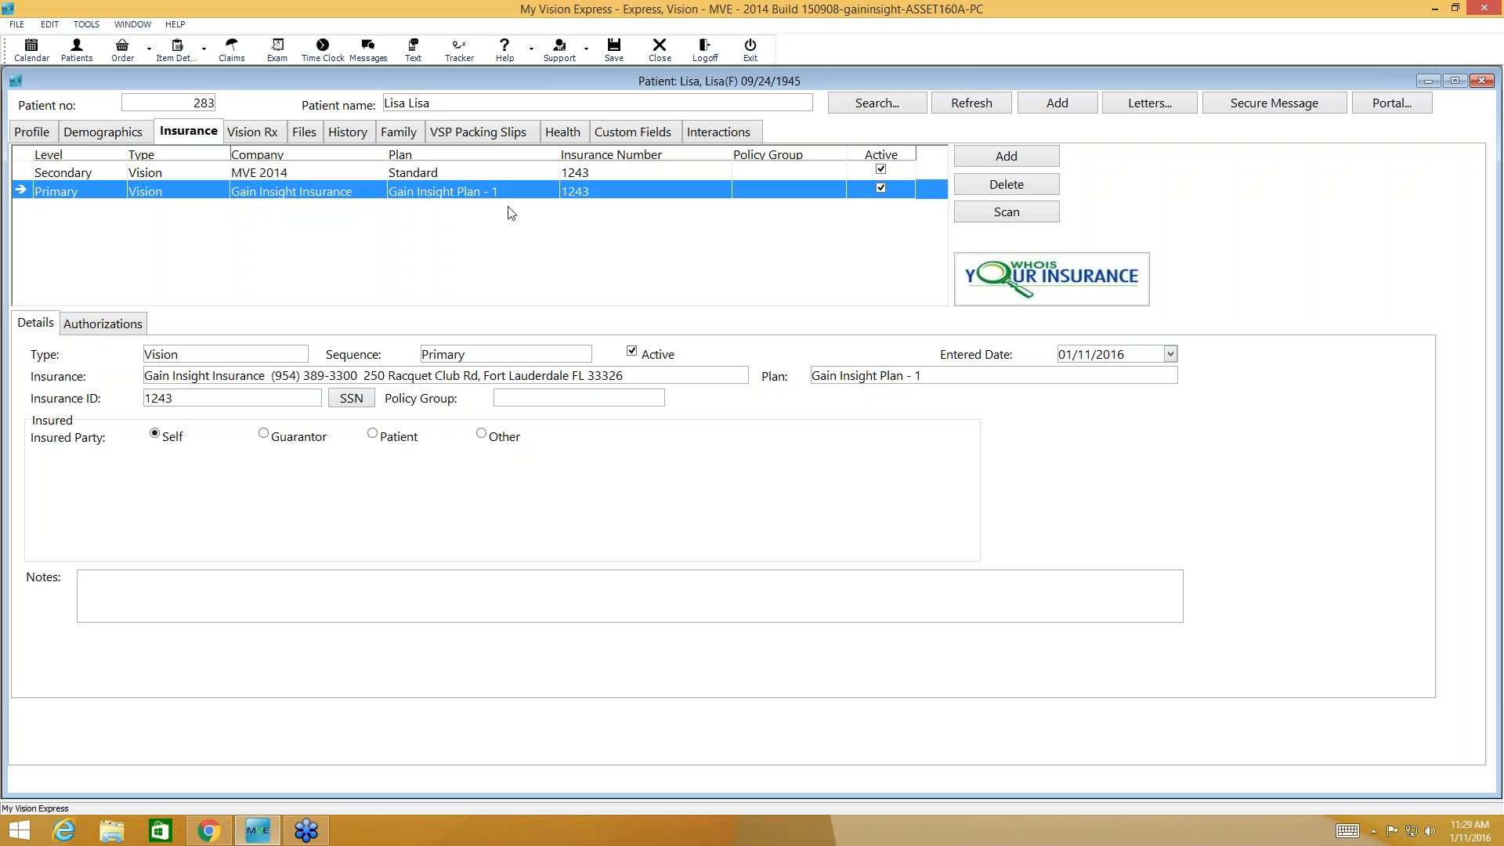
# - Create an order from the patient's 01/08/2016 Biofinity Ew 6pk soft contact lens prescription
pyautogui.click(255, 136)
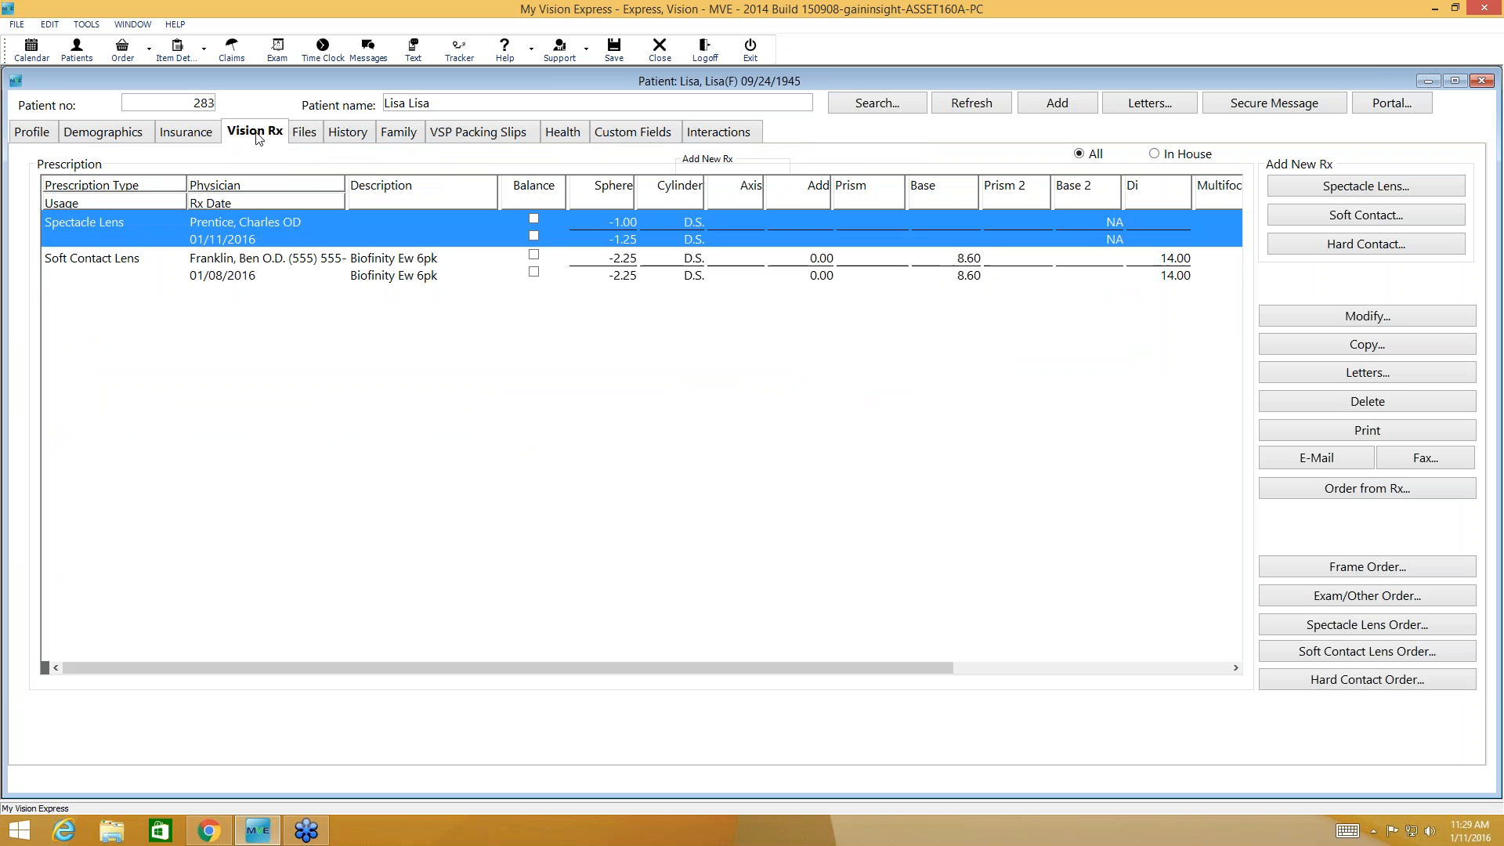
pyautogui.click(631, 277)
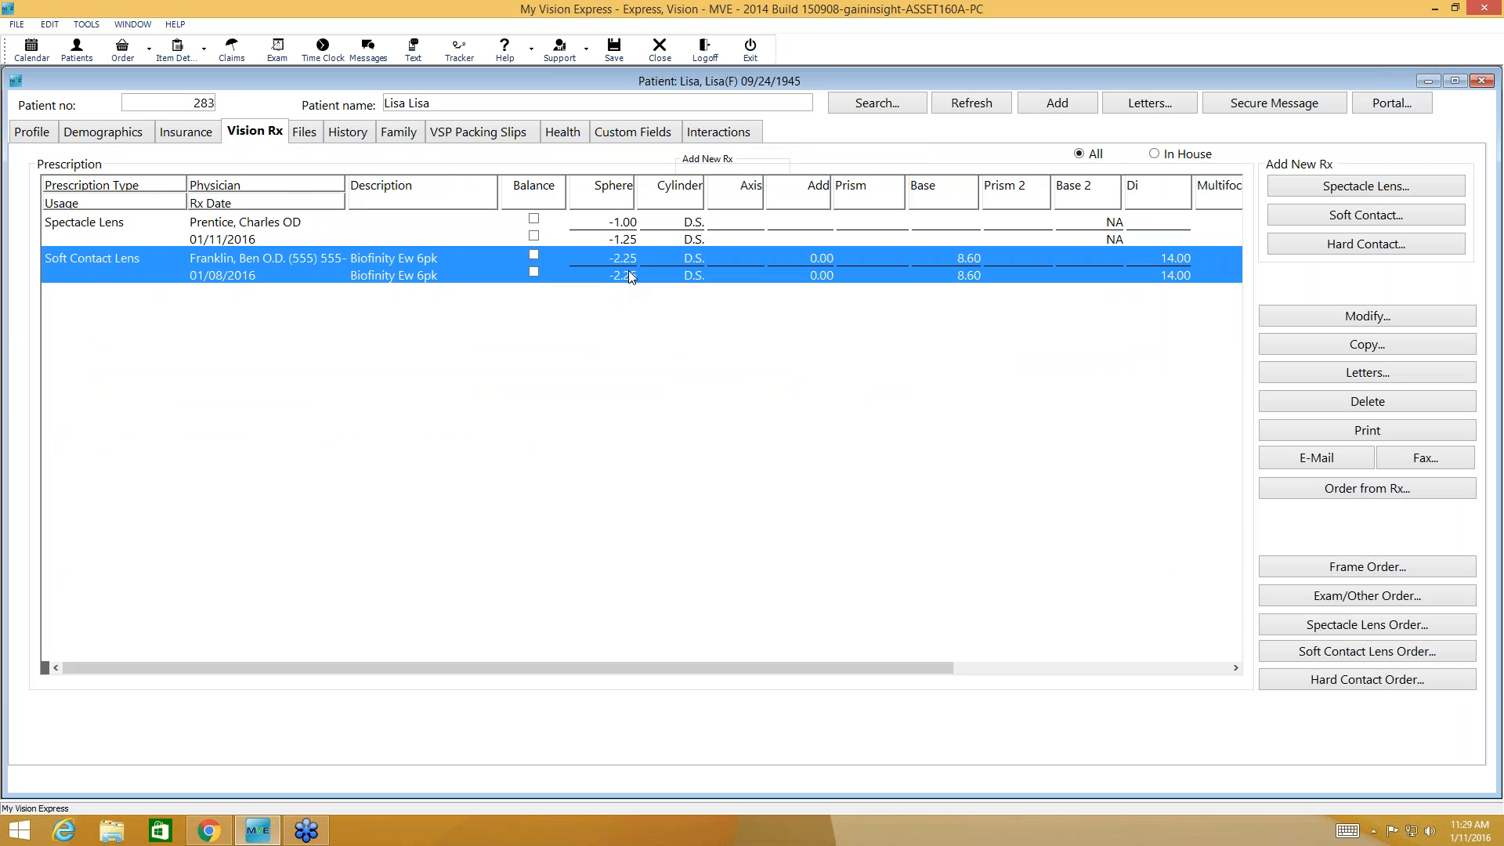
pyautogui.click(1343, 498)
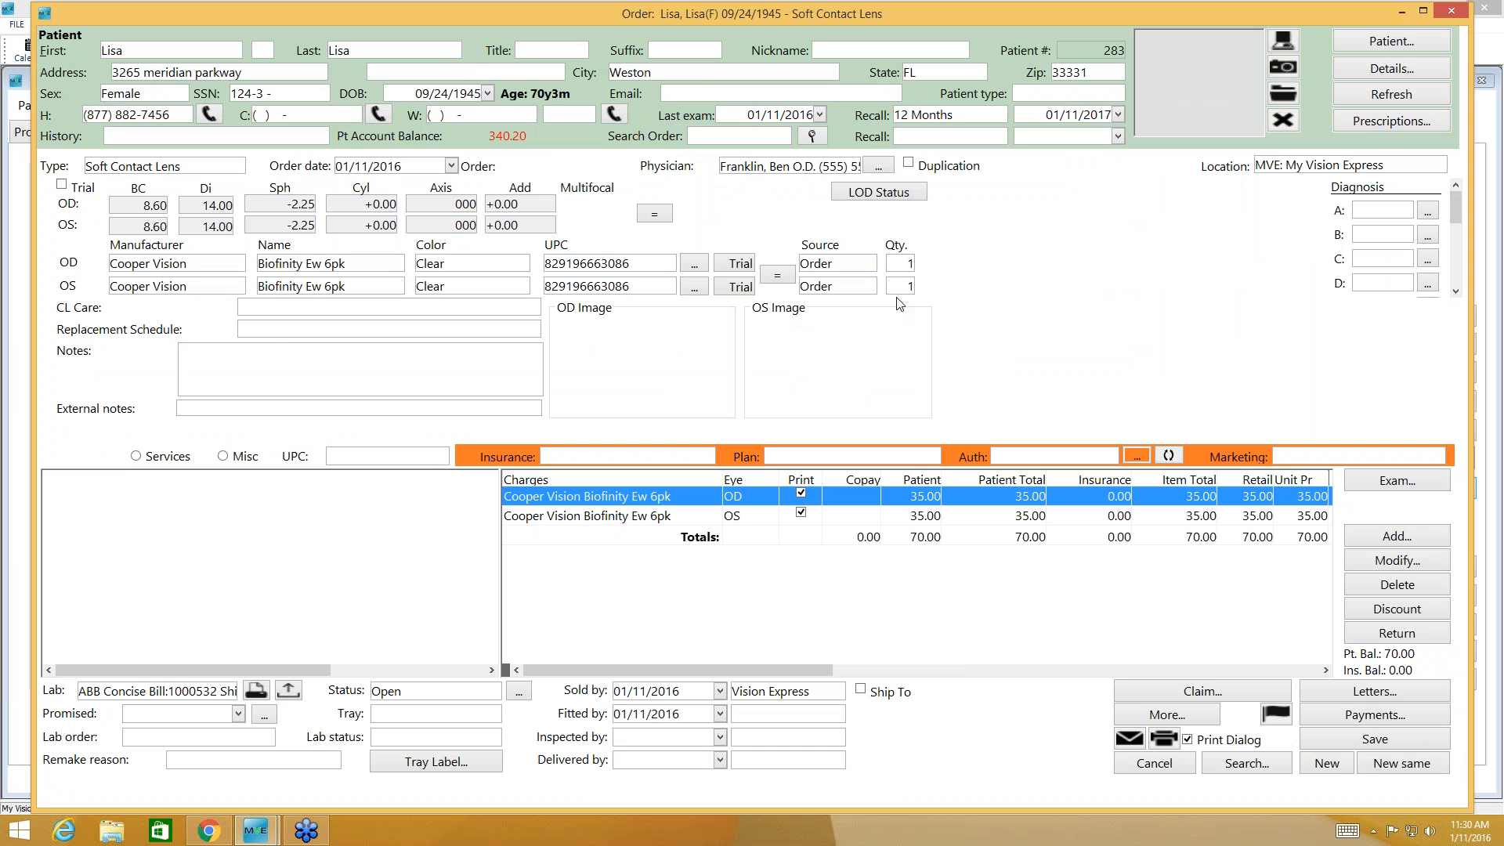
# - Set the lens quantity to 3 for both the OD and OS eyes
pyautogui.doubleClick(912, 269)
pyautogui.write('3')
pyautogui.doubleClick(911, 287)
pyautogui.write('3')
# - Assign H52.13 - Myopia, bilateral as diagnosis A on the order
pyautogui.click(1428, 213)
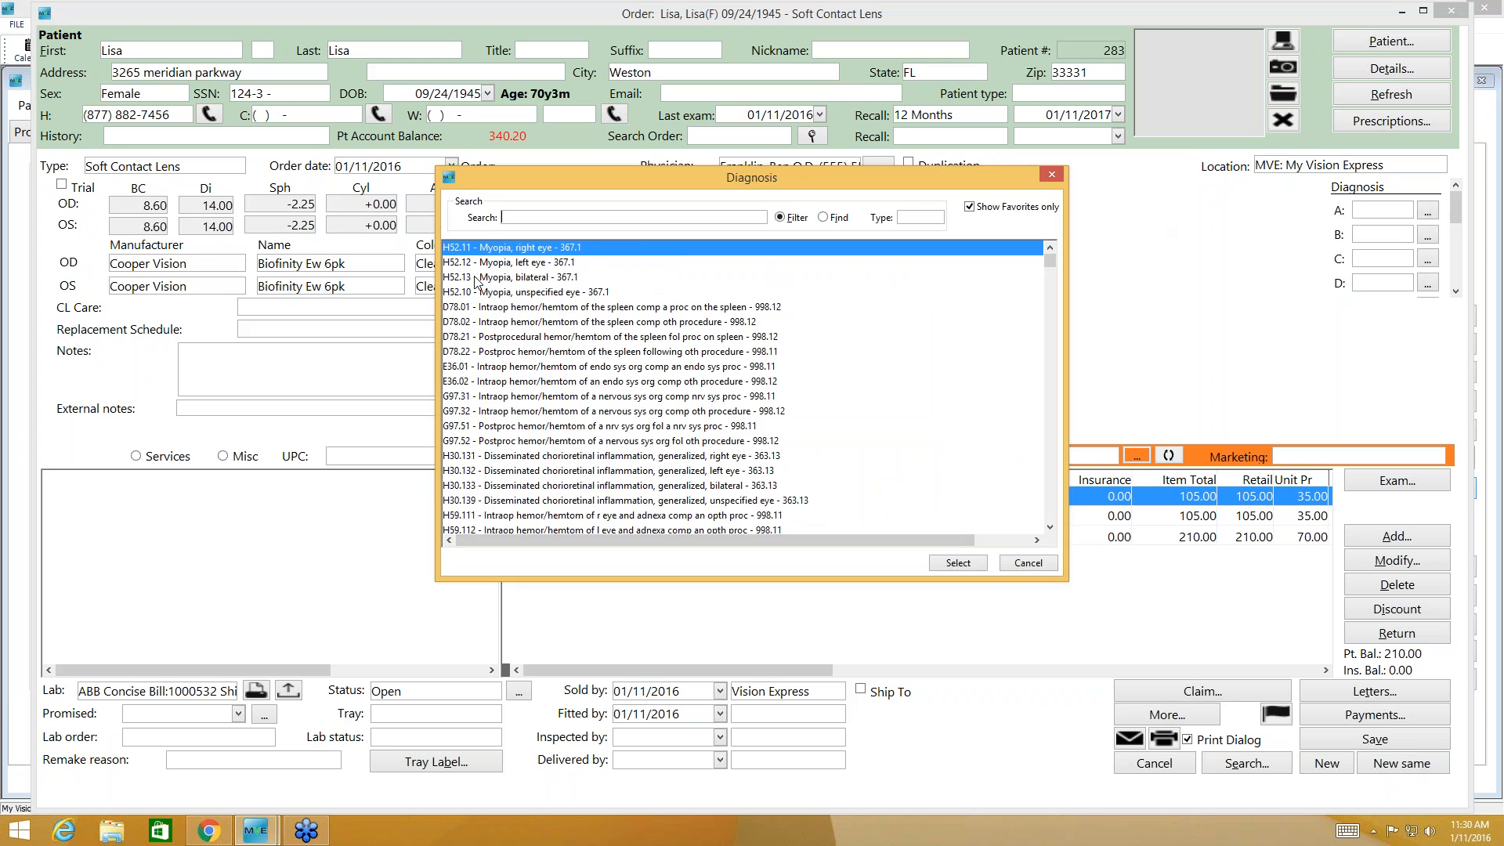
pyautogui.click(575, 277)
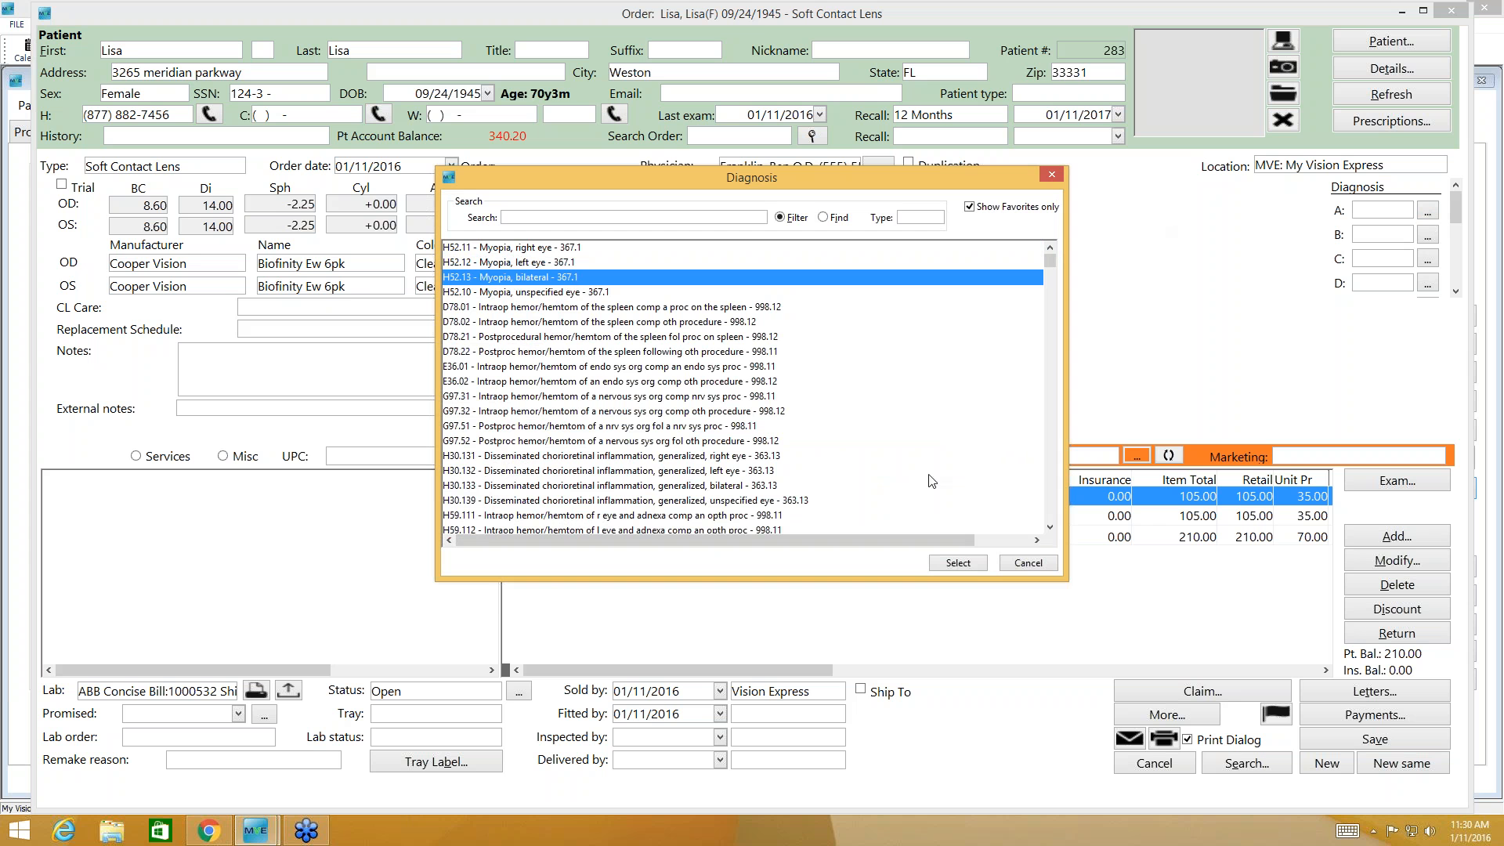
pyautogui.click(956, 565)
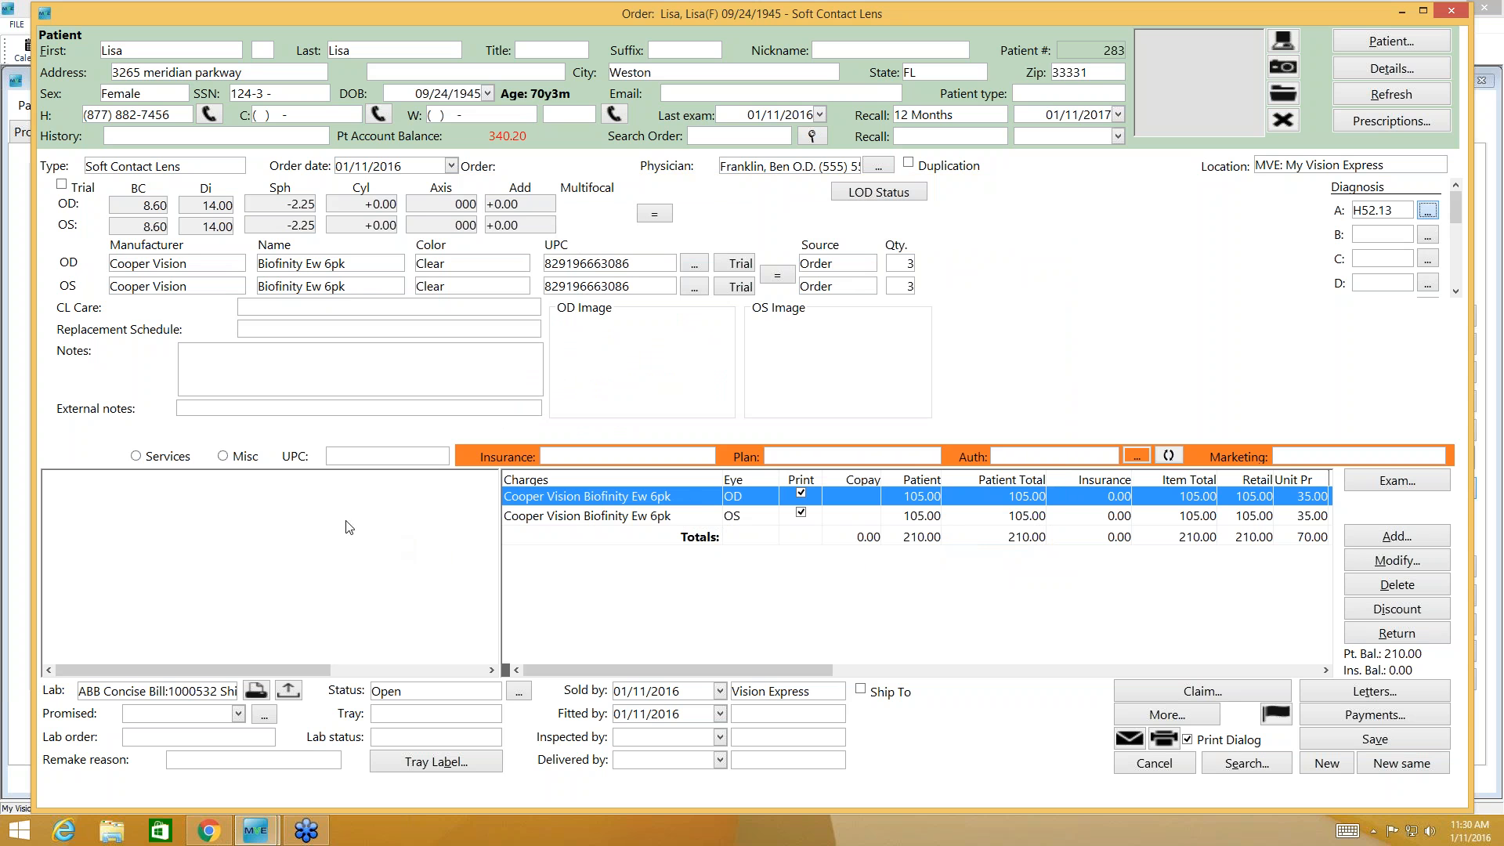
# - Add the Ground shipping charge of 10.00 to the soft contact lens order
pyautogui.click(223, 457)
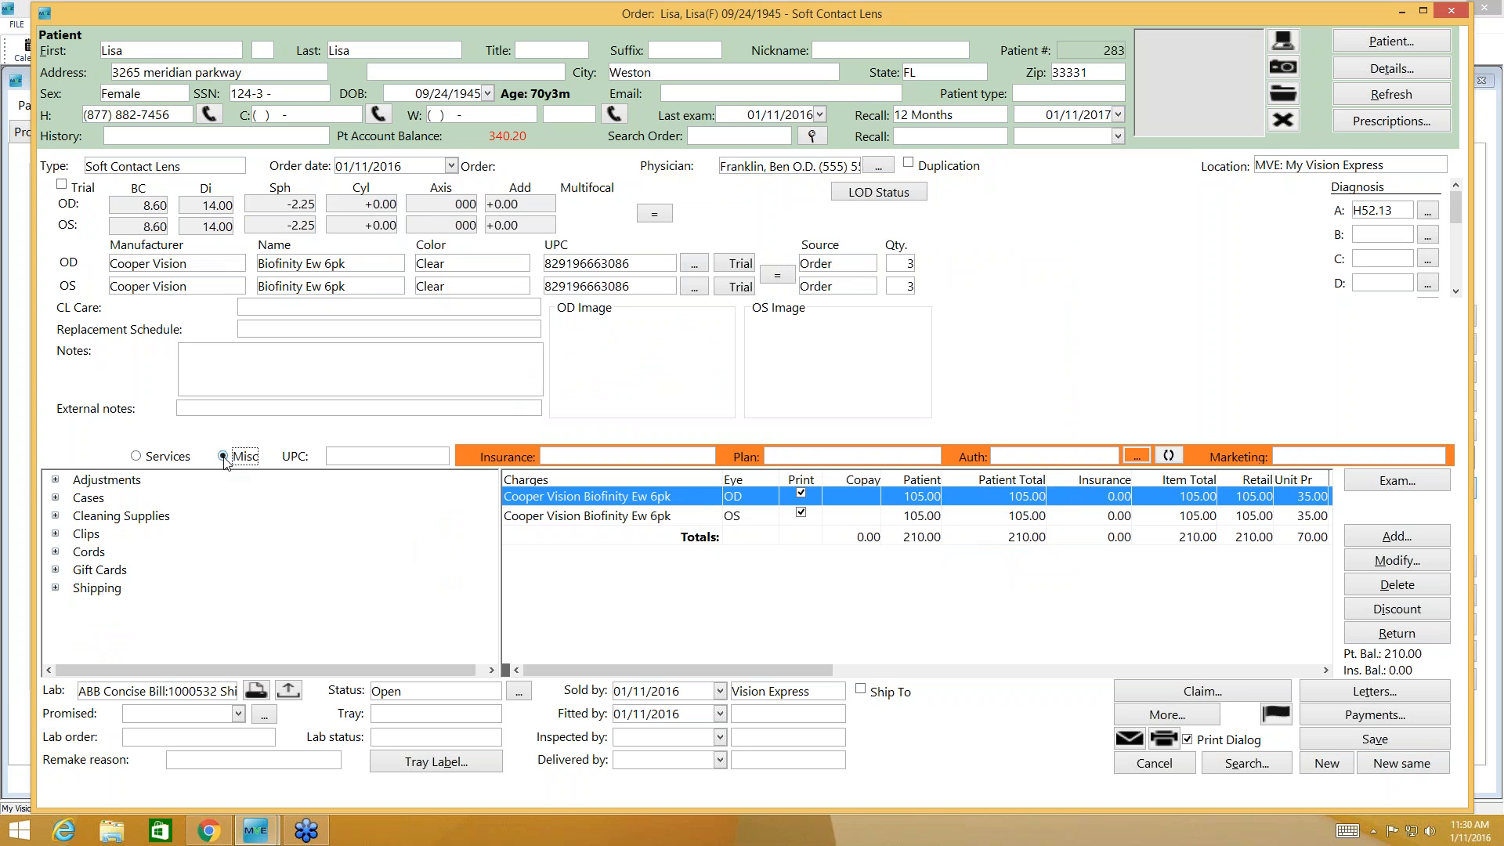
pyautogui.click(55, 588)
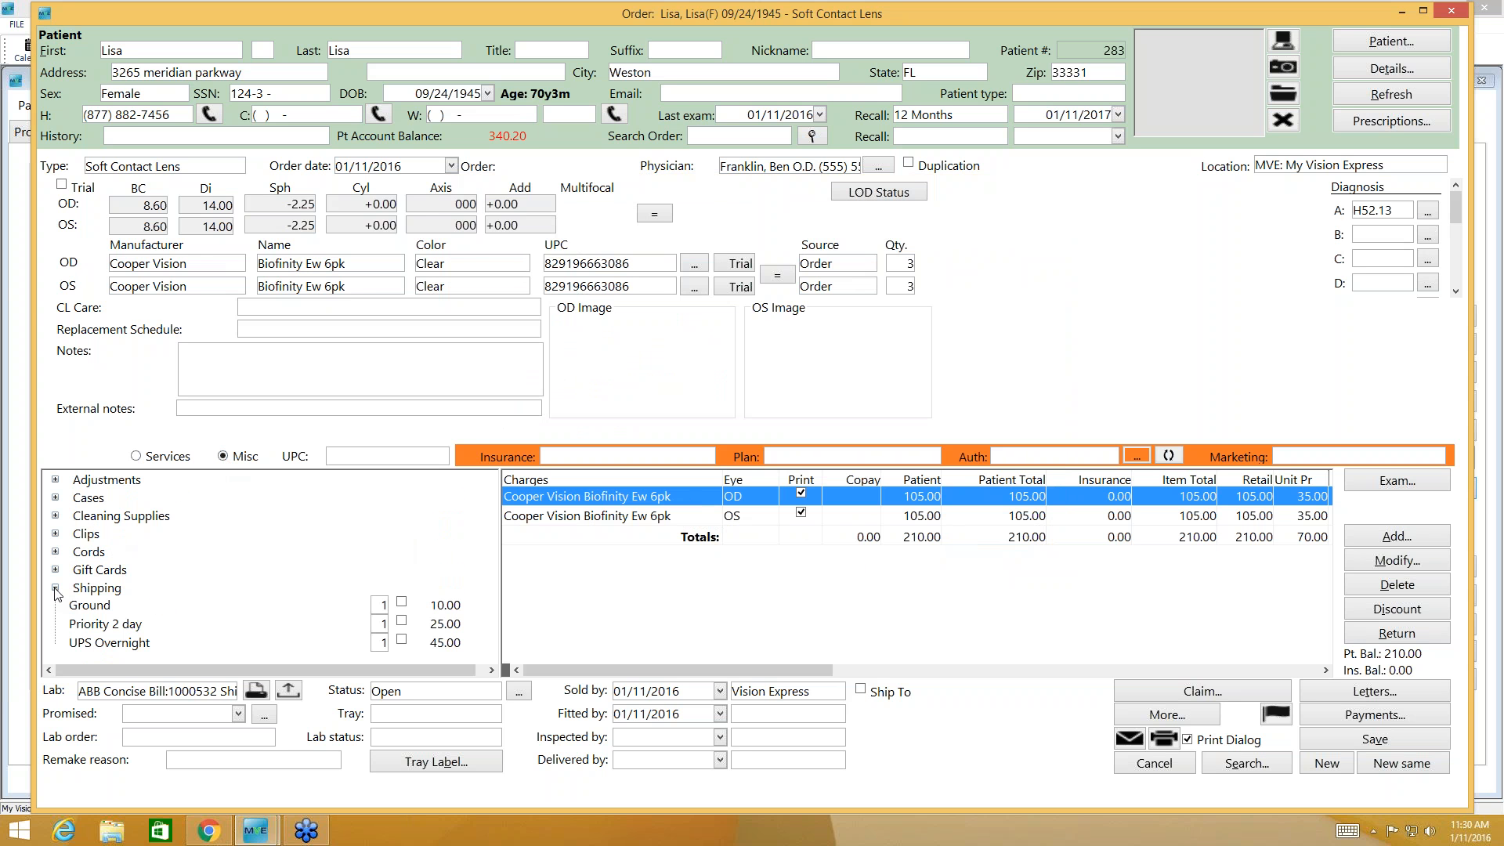
pyautogui.click(402, 602)
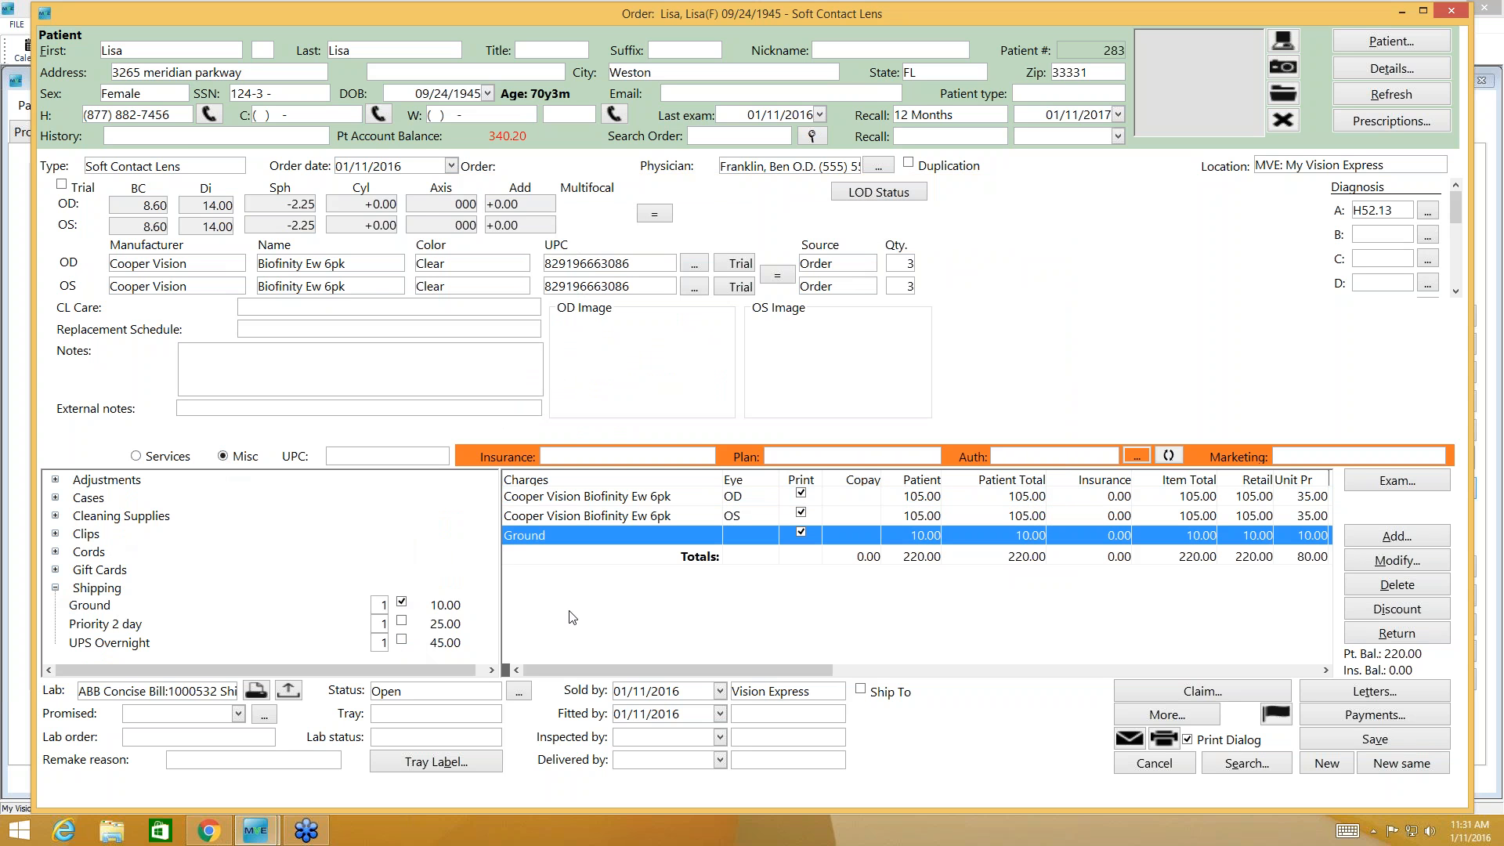
# - Ship the order to the patient's primary address with Ground as the shipping method
pyautogui.click(860, 690)
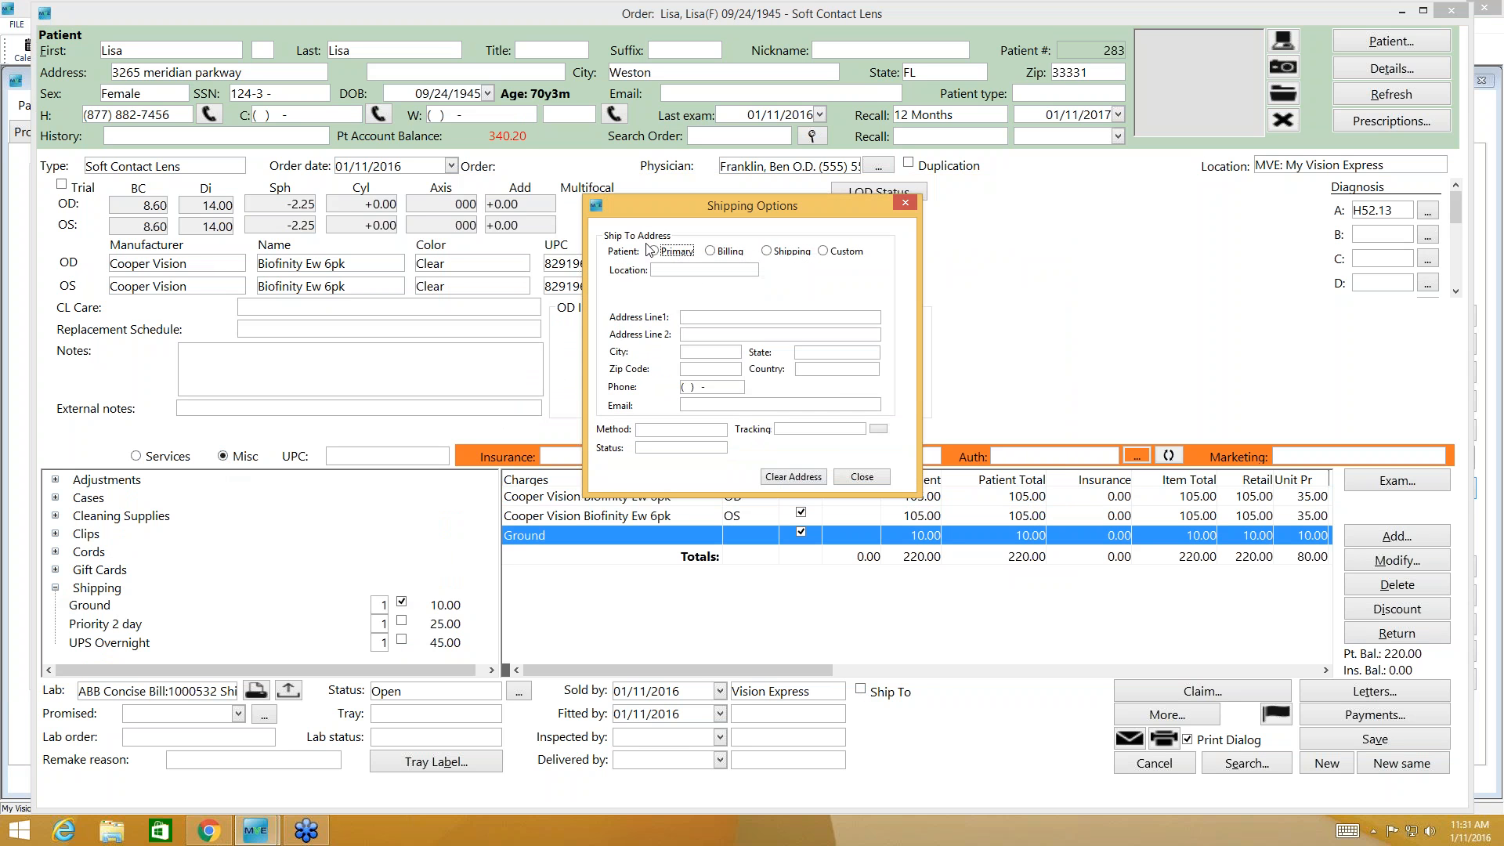
pyautogui.click(655, 253)
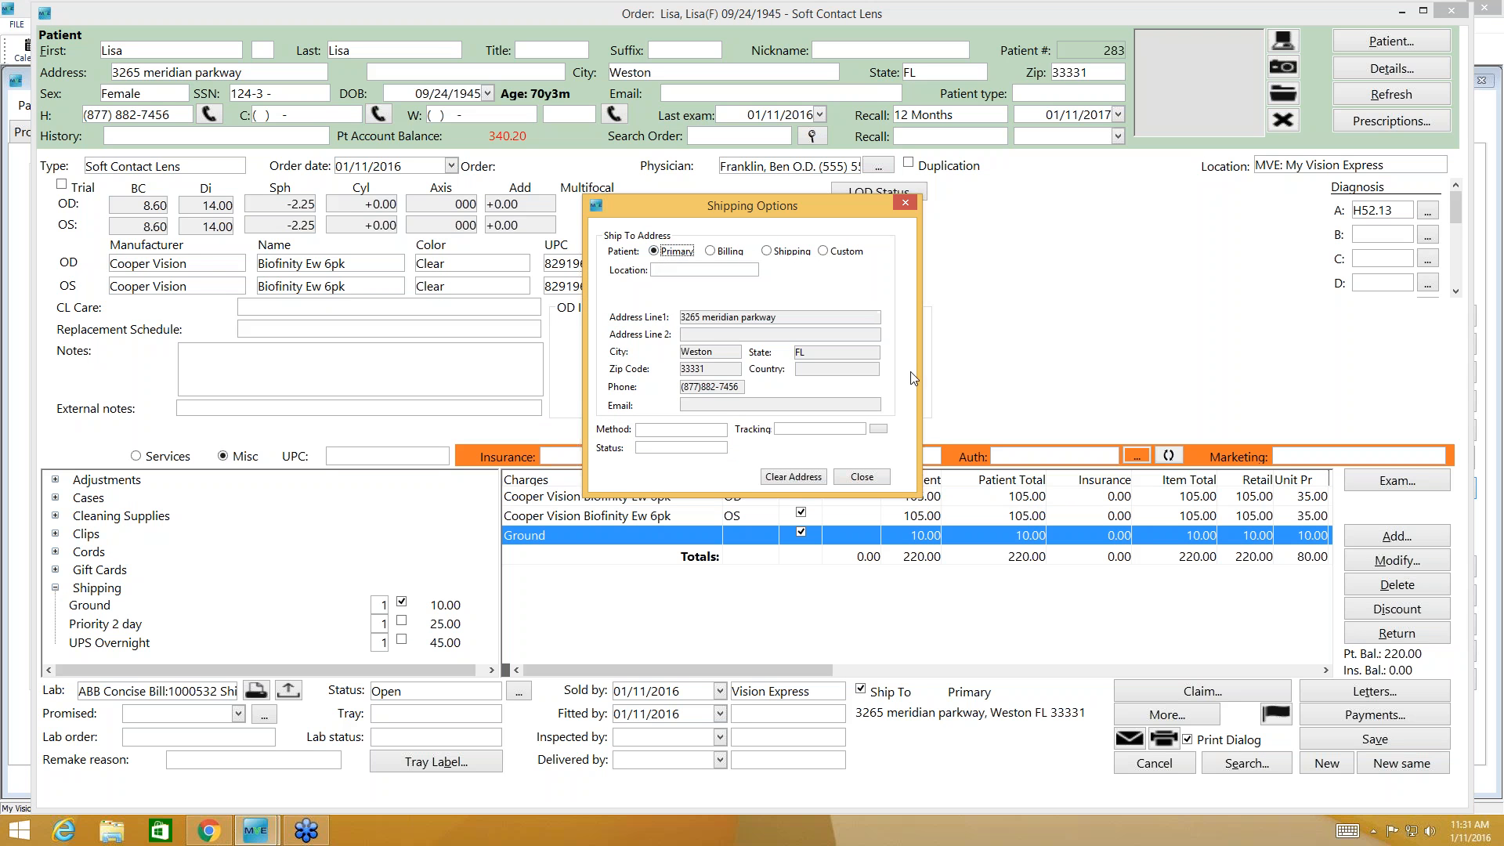
pyautogui.click(717, 431)
pyautogui.click(681, 473)
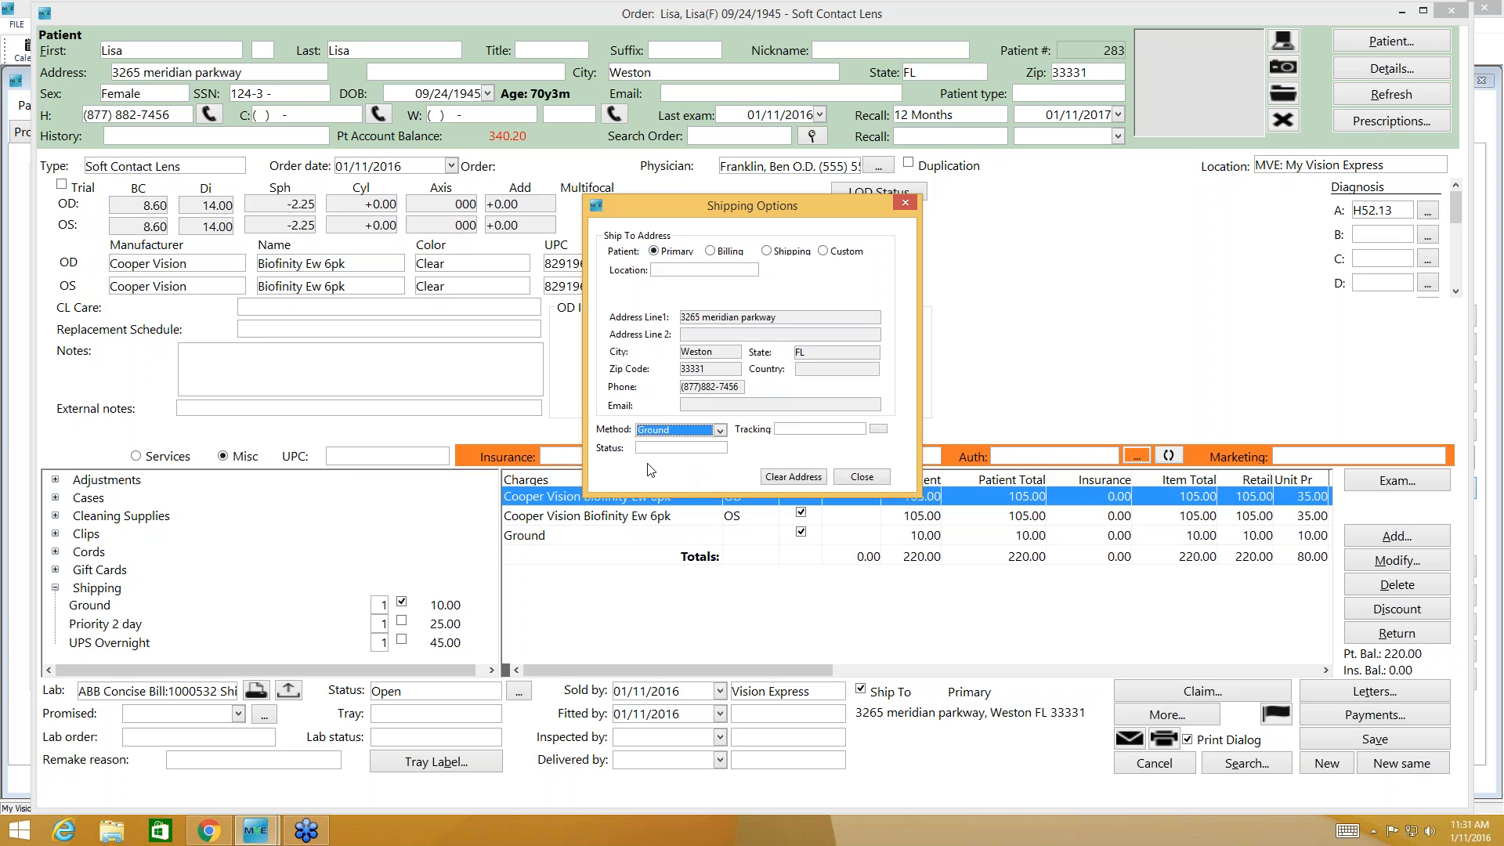
pyautogui.click(860, 477)
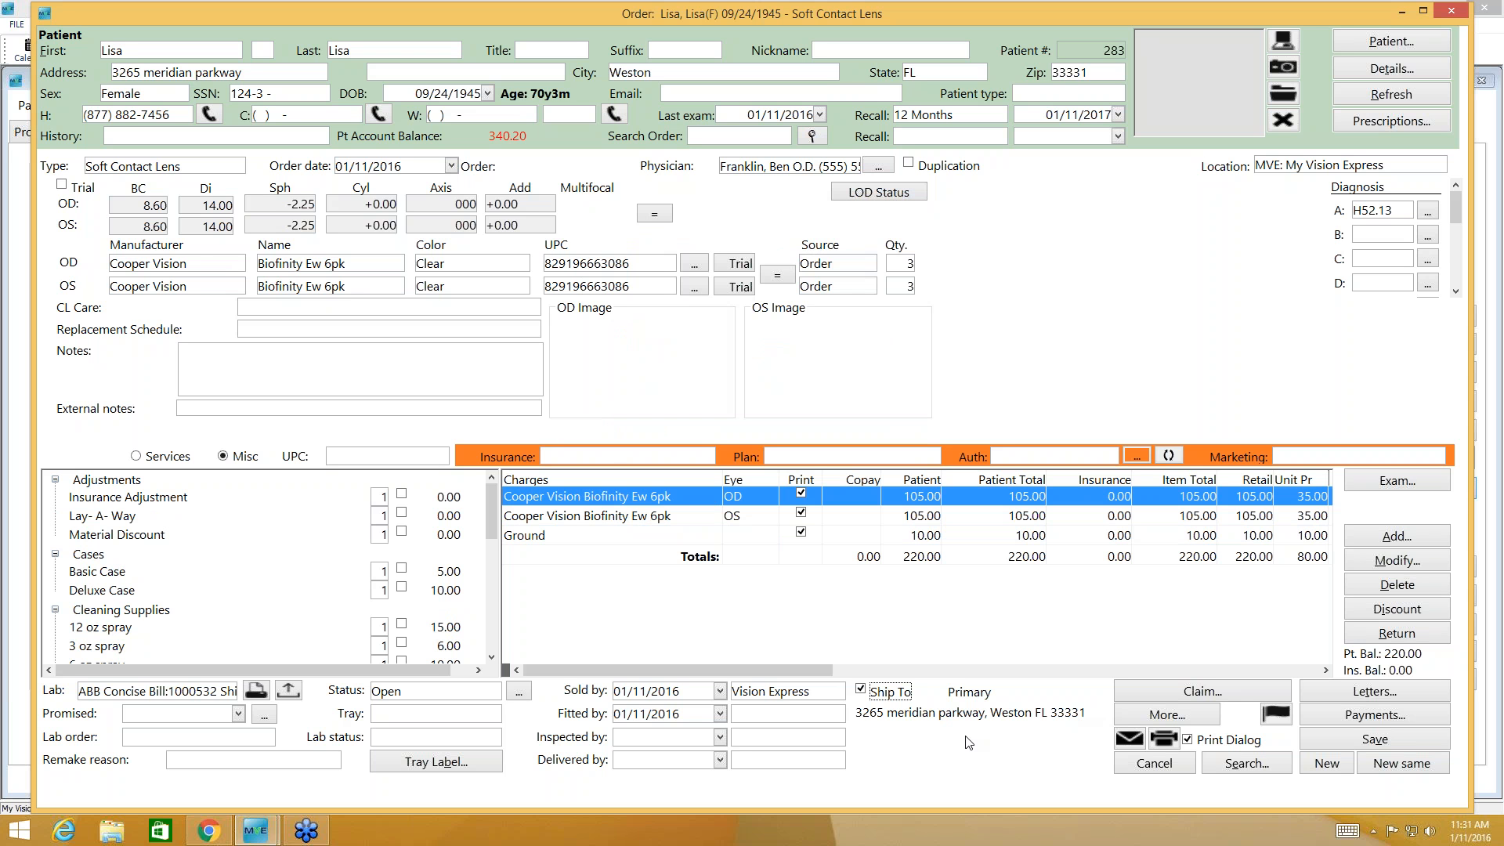
# - Apply the Primary Vision - Gain Insight insurance with Gain Insight Plan - 1 (Primary) to the order
pyautogui.click(708, 458)
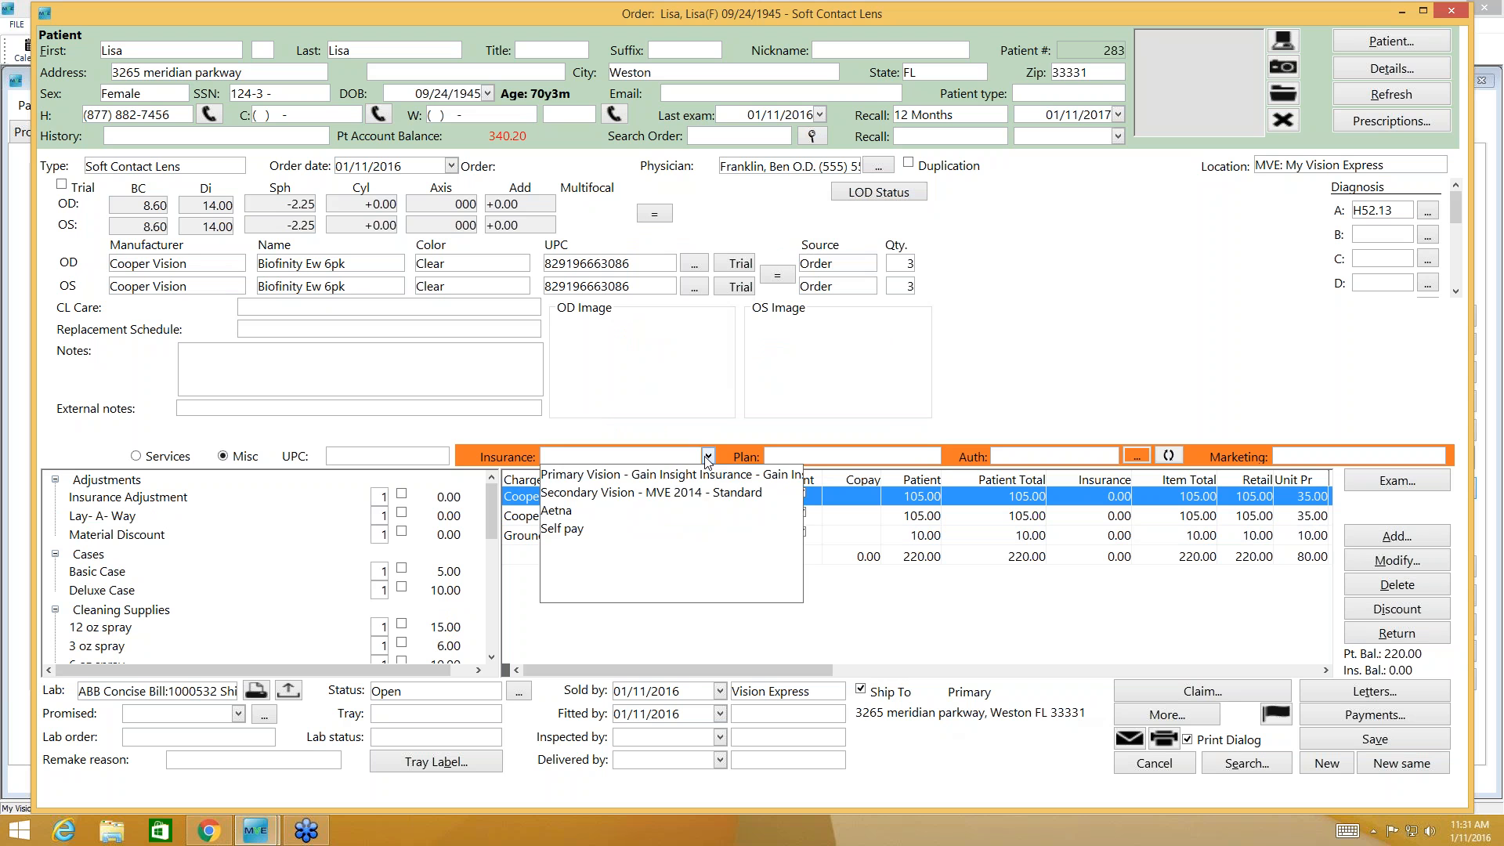
pyautogui.click(709, 475)
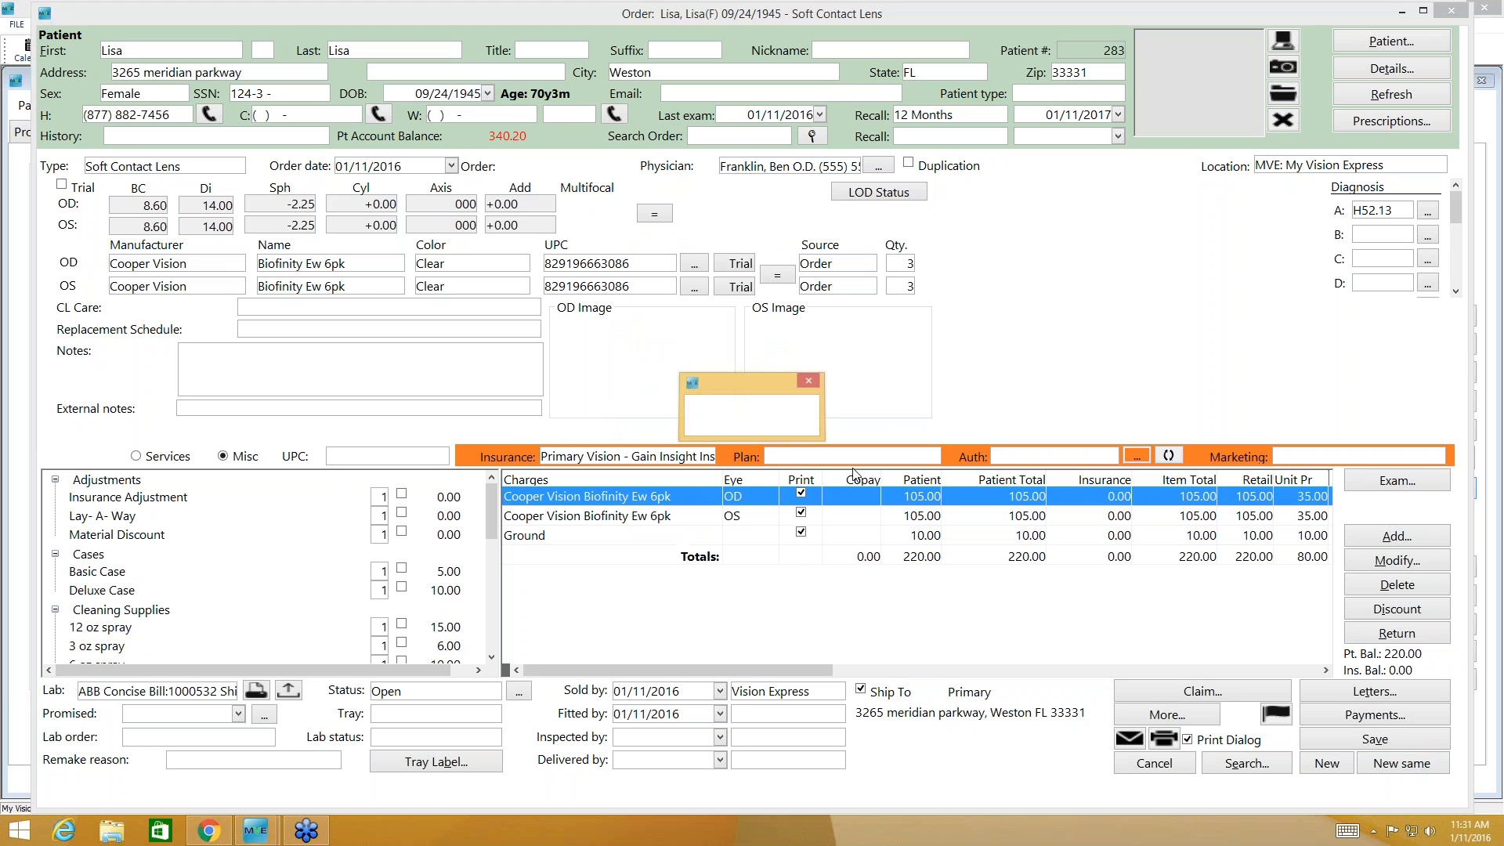
pyautogui.click(933, 455)
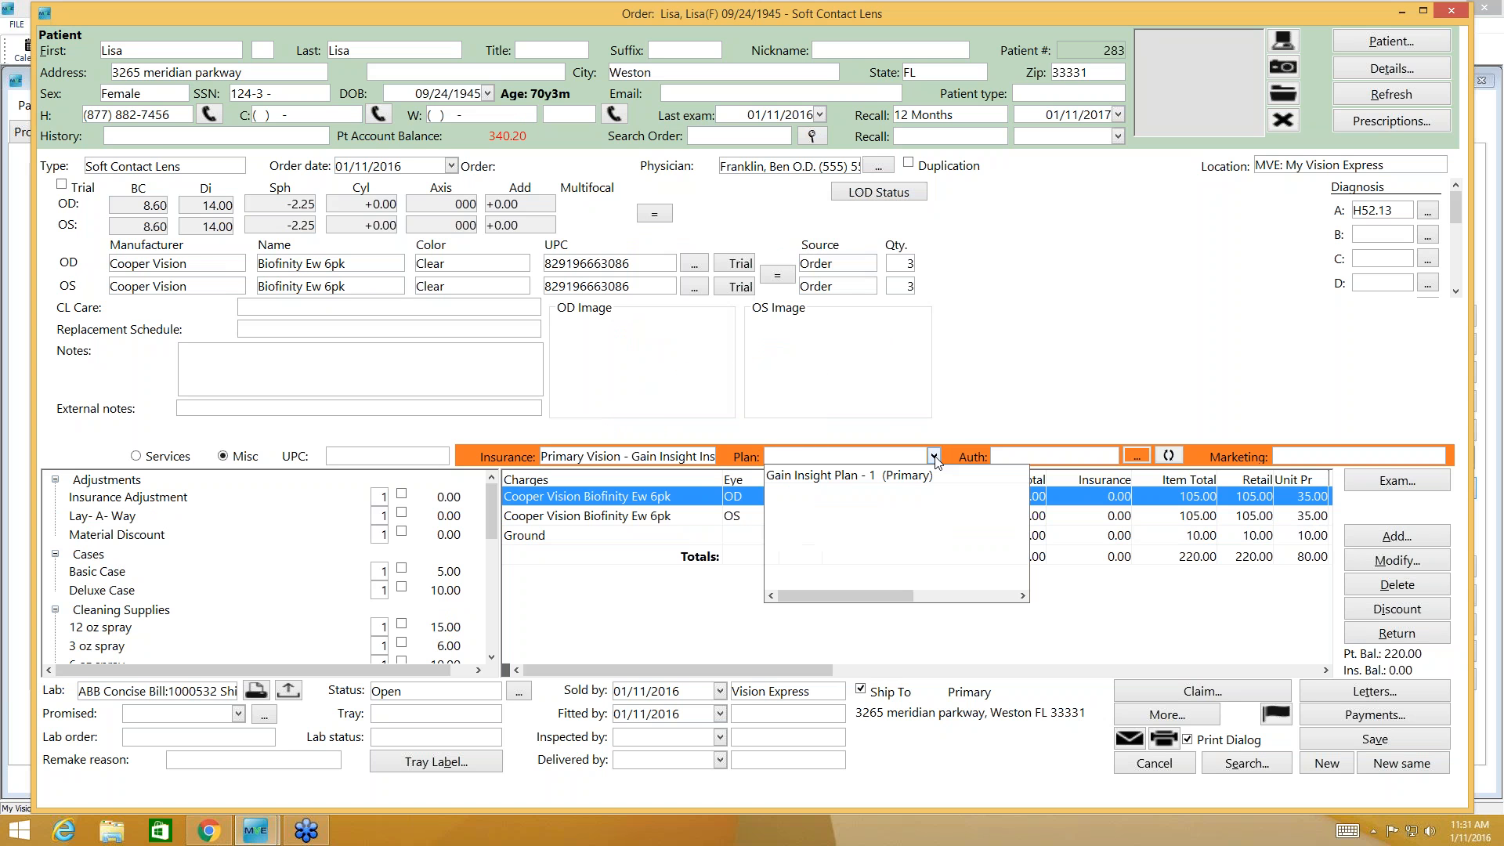
pyautogui.click(864, 477)
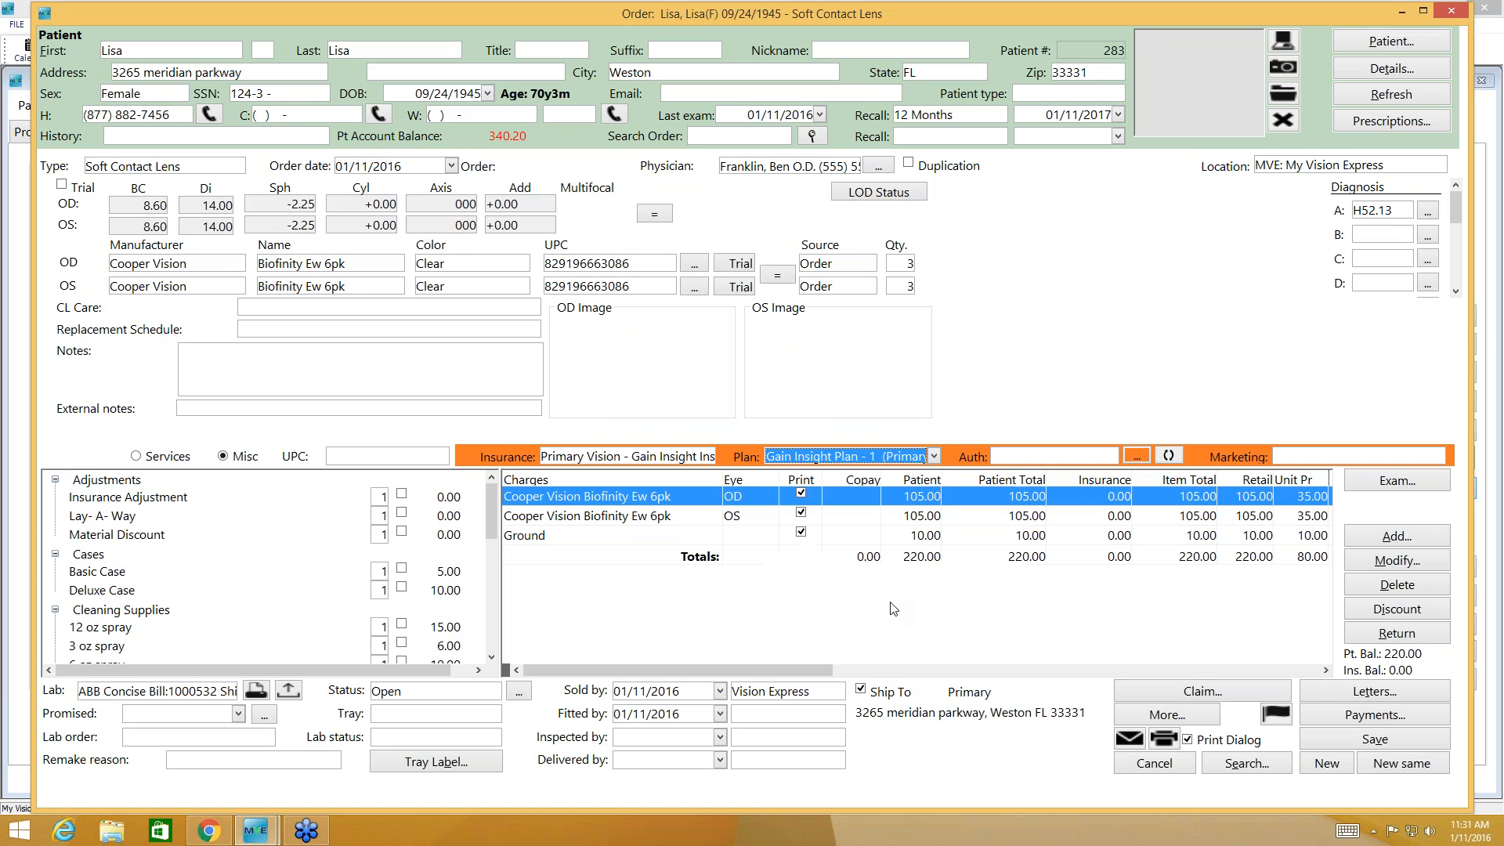
# - In the additional order details, mark Contacts as insured, with an allowance amount of 150 and a CL copay of 30
pyautogui.click(1162, 718)
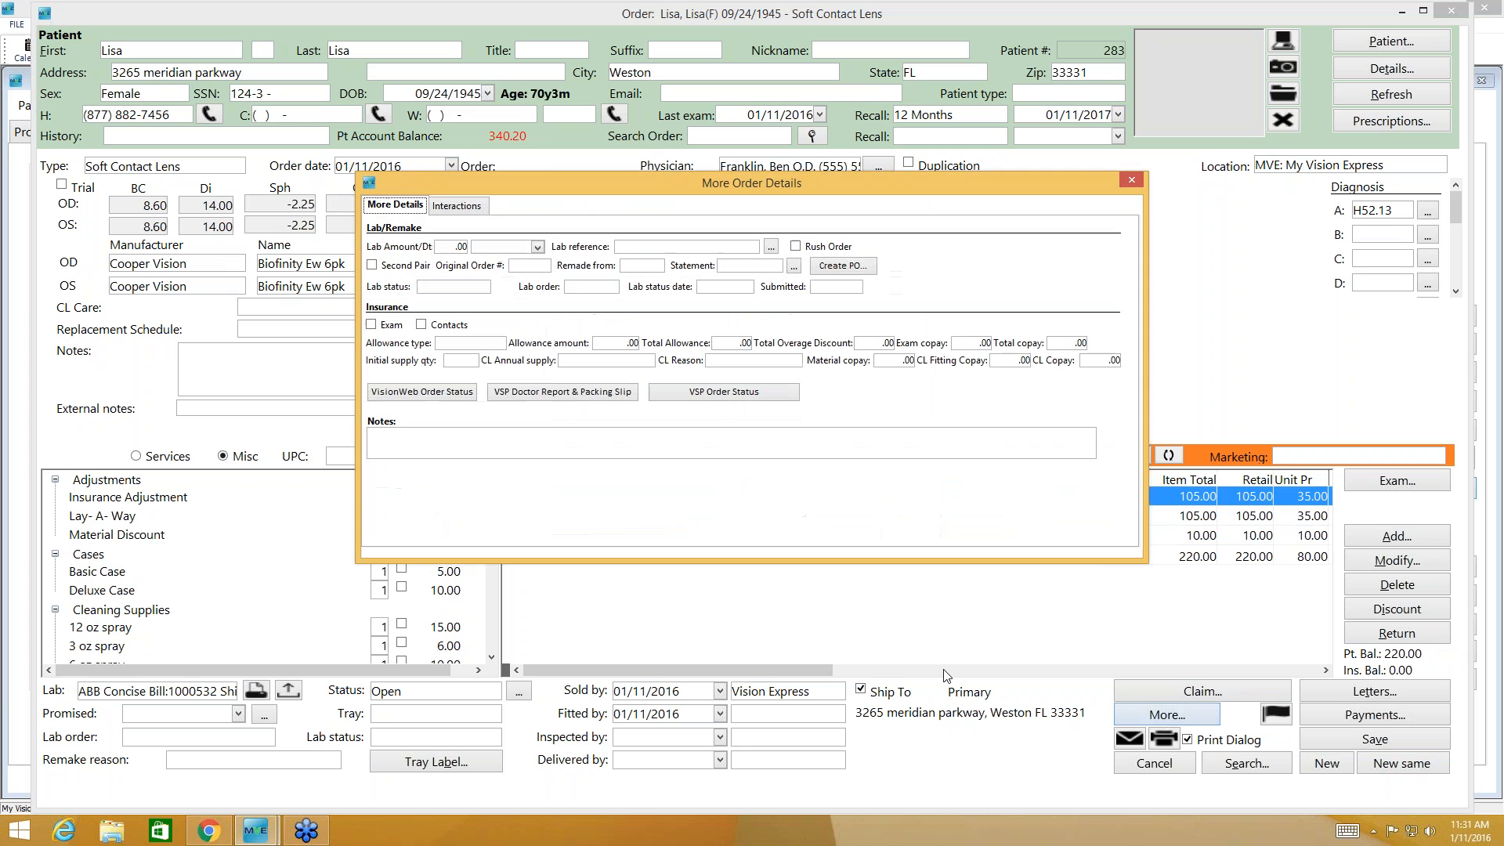
pyautogui.click(422, 325)
pyautogui.click(619, 345)
pyautogui.write('150')
pyautogui.click(1107, 361)
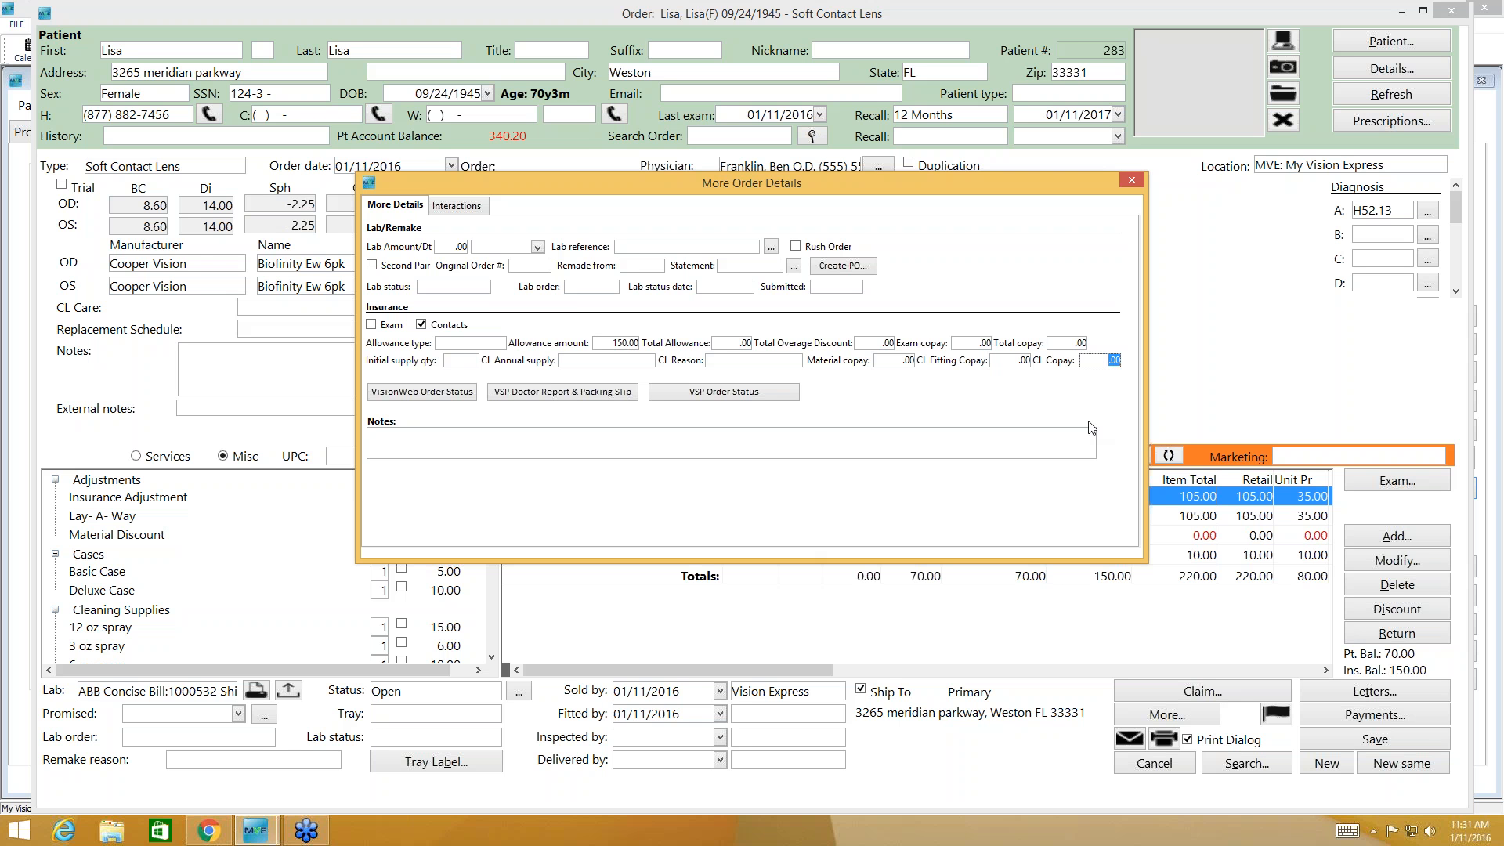
pyautogui.write('30')
pyautogui.click(1131, 180)
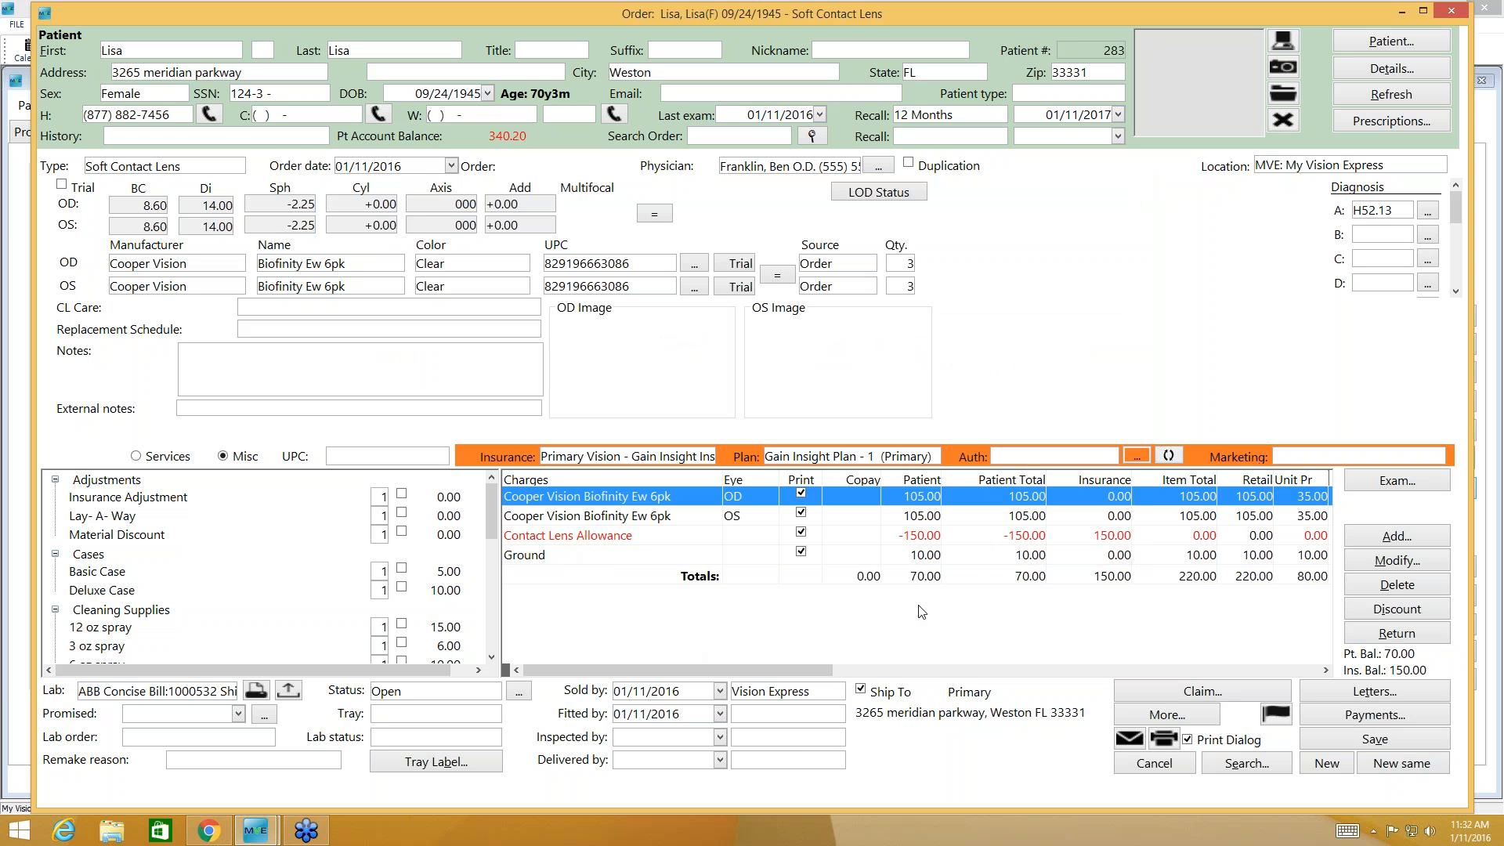
# - Set the insurance allowance type to Contacts in the additional order details
pyautogui.click(1168, 717)
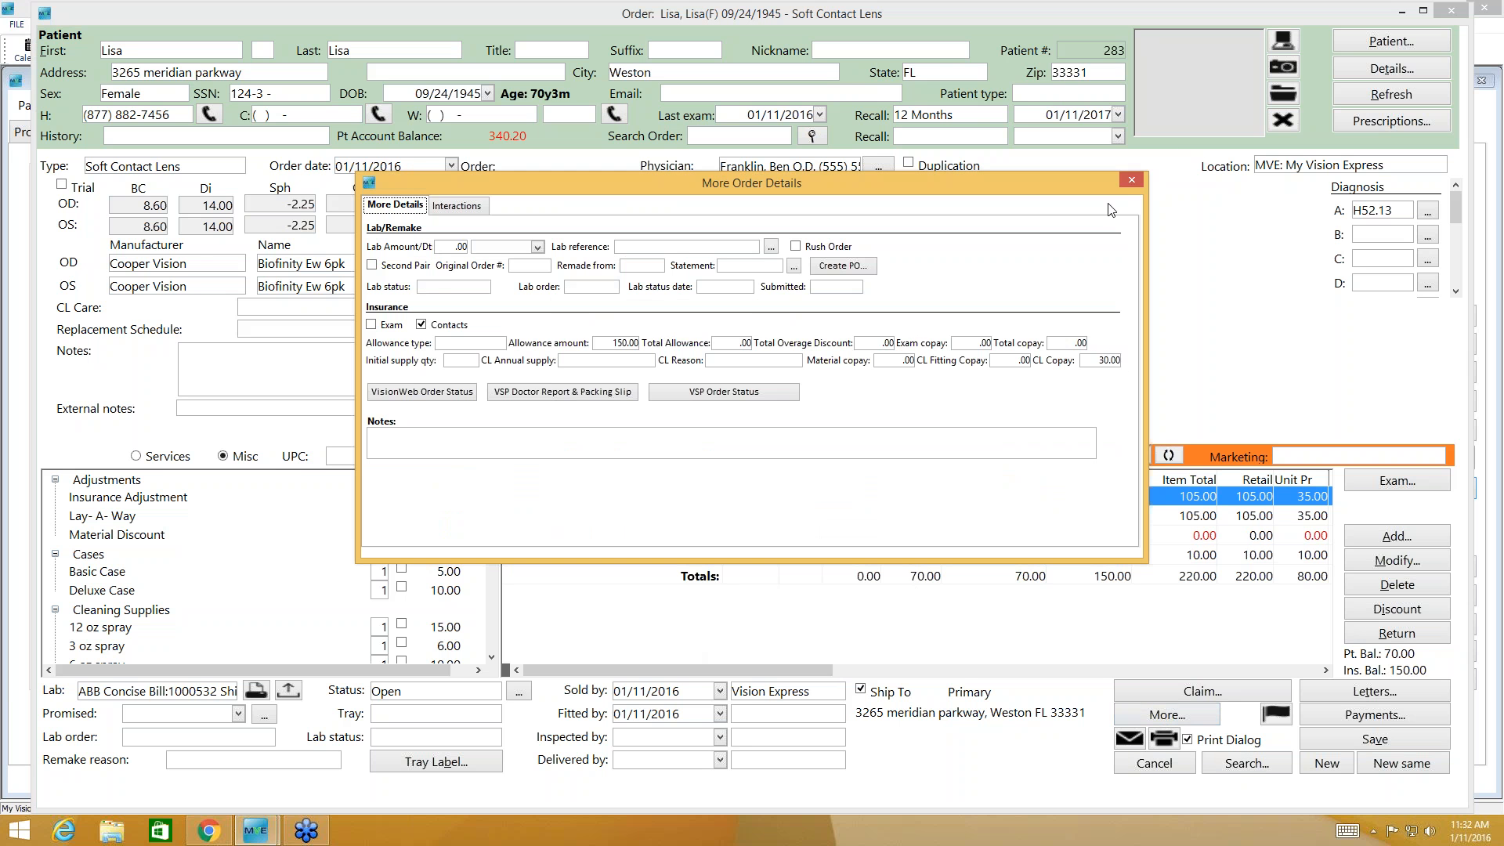
pyautogui.click(1130, 181)
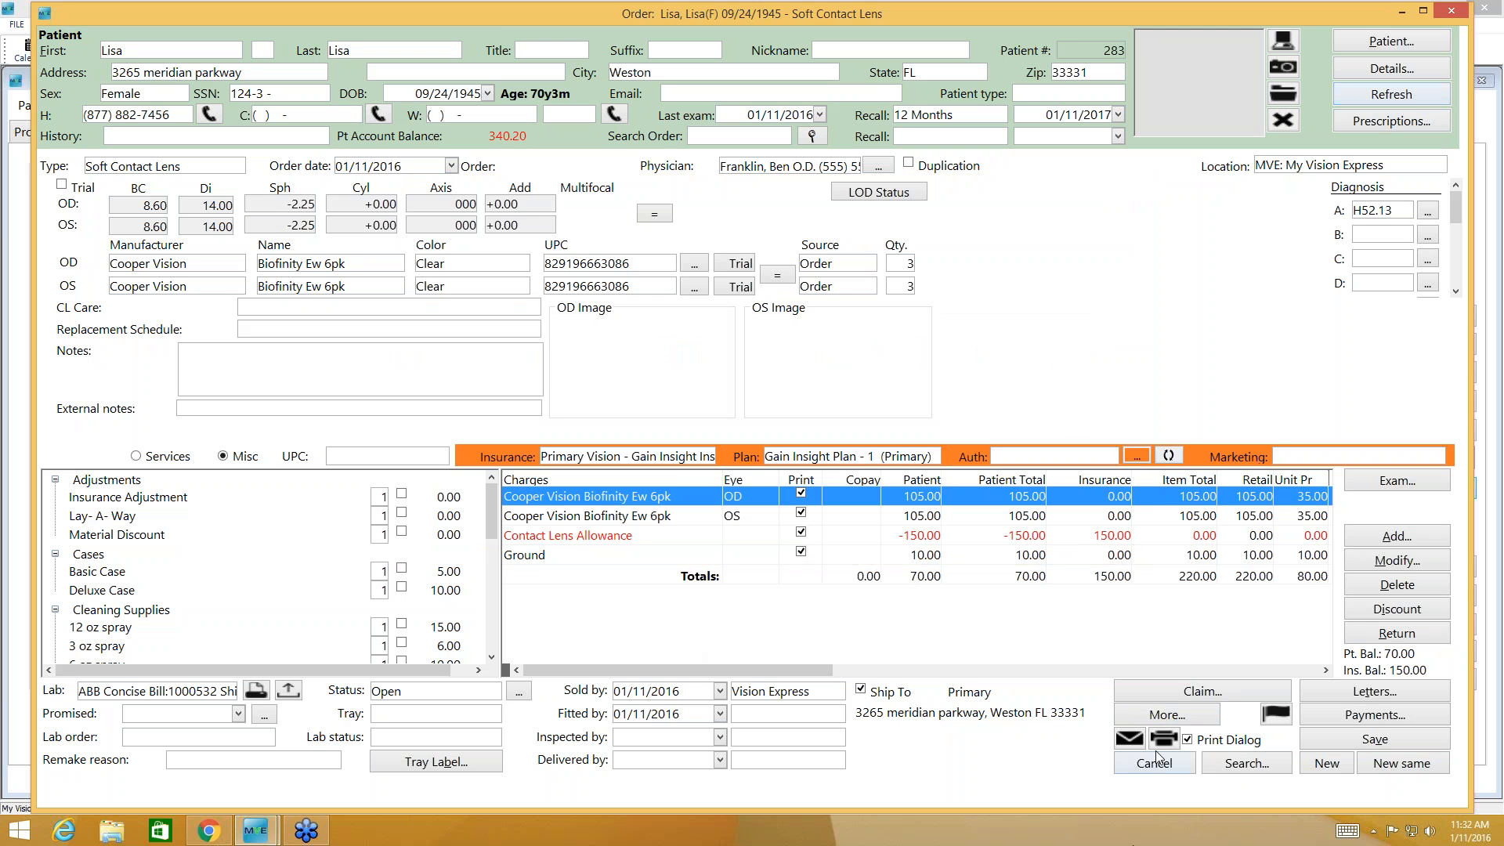
pyautogui.click(1122, 713)
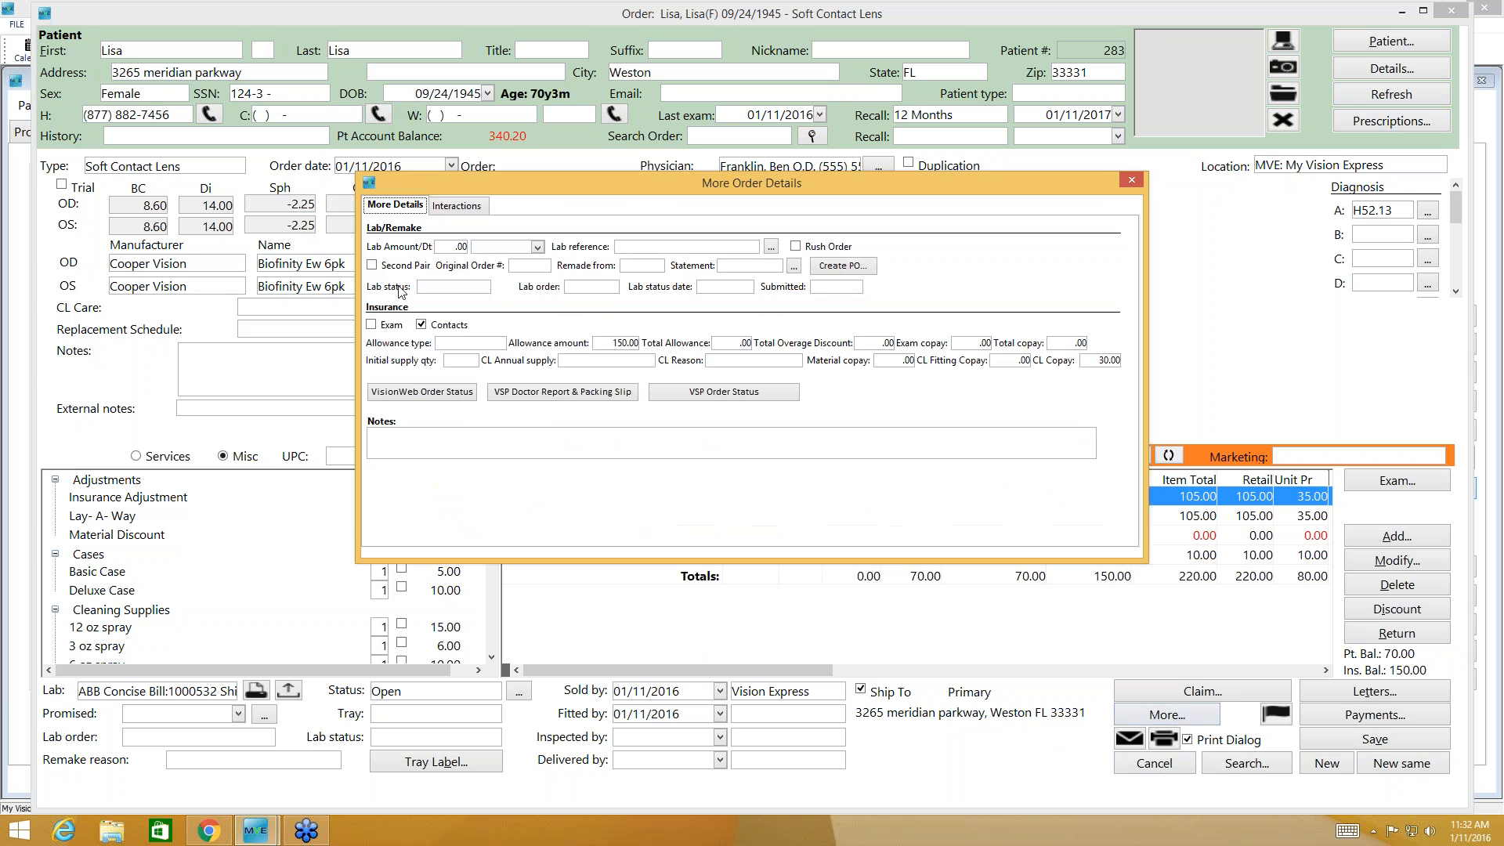
pyautogui.click(499, 344)
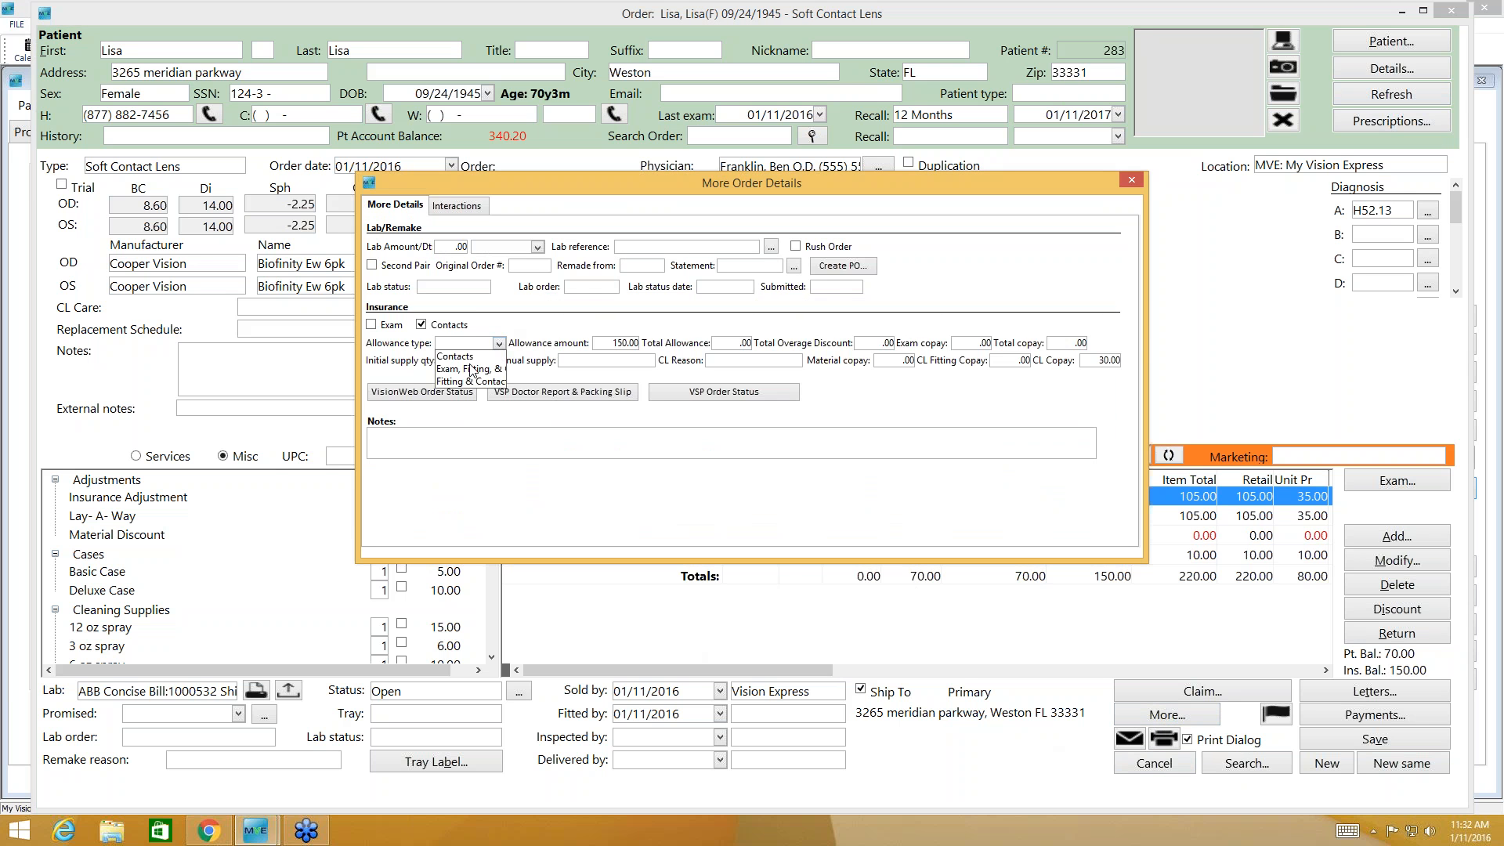
pyautogui.click(462, 356)
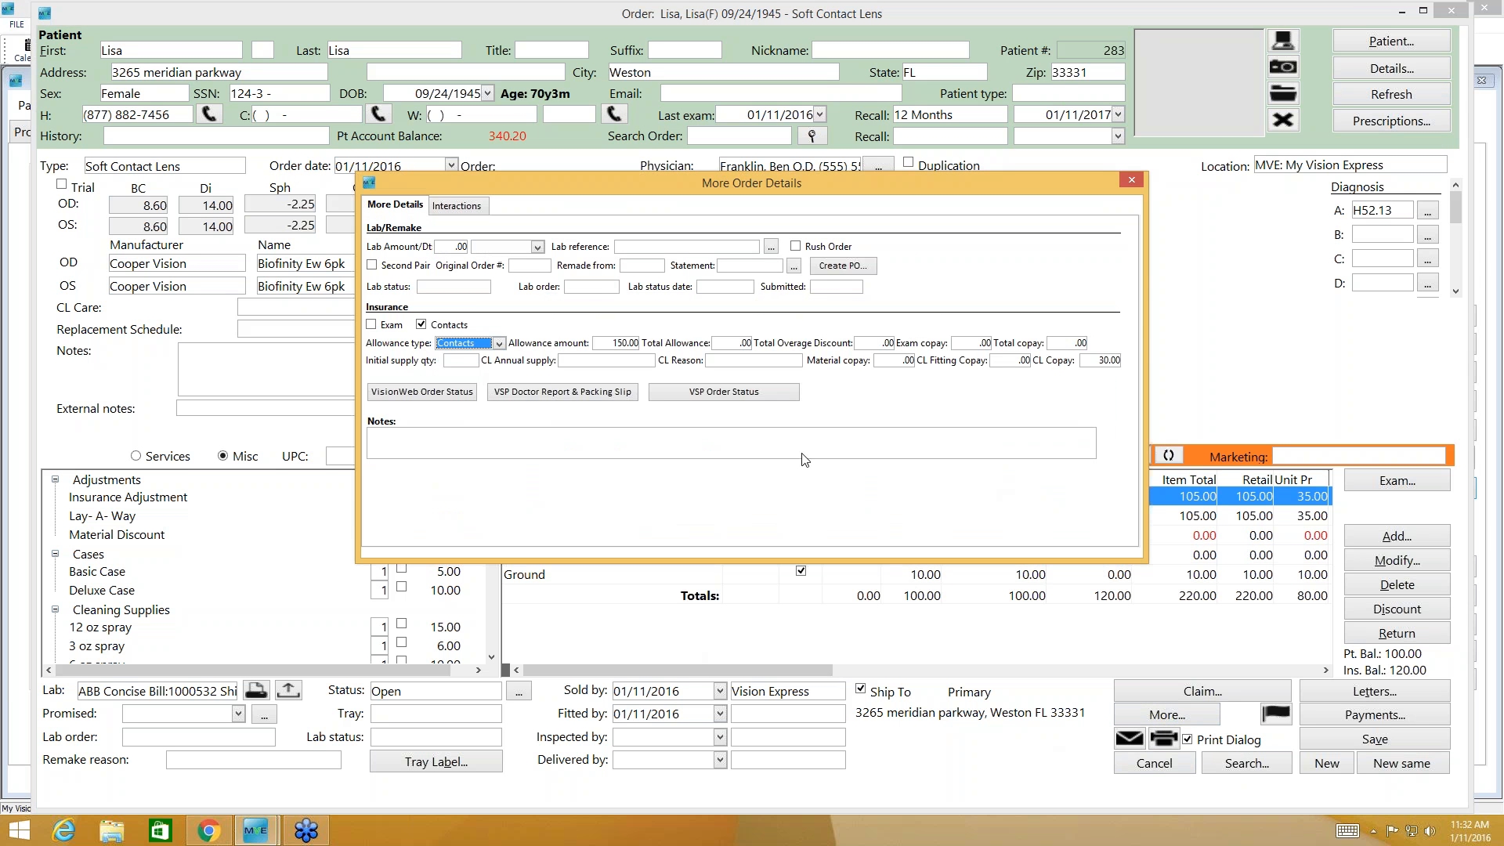
pyautogui.click(499, 344)
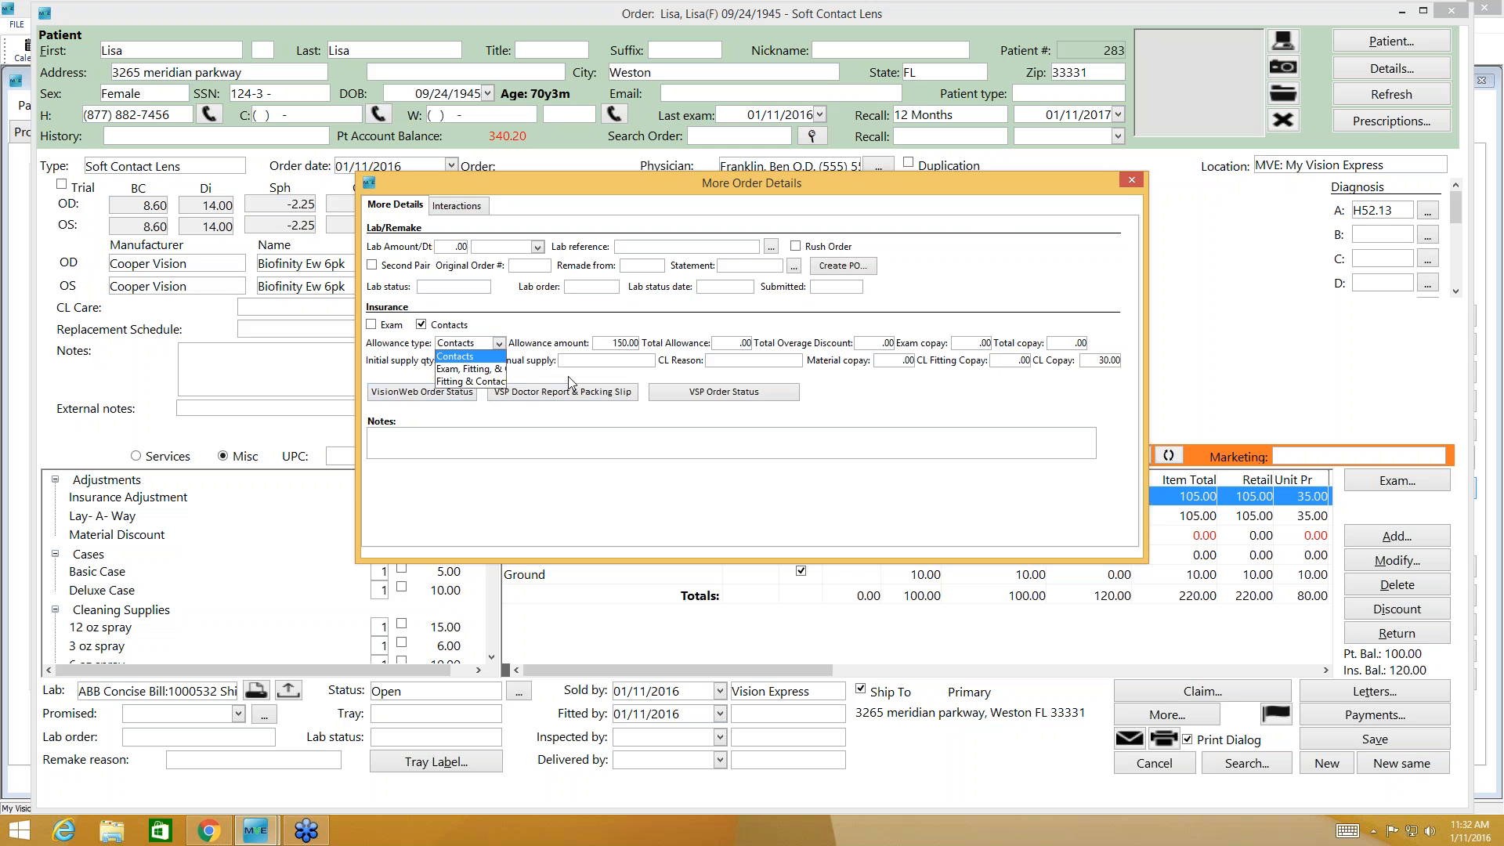
pyautogui.click(1130, 183)
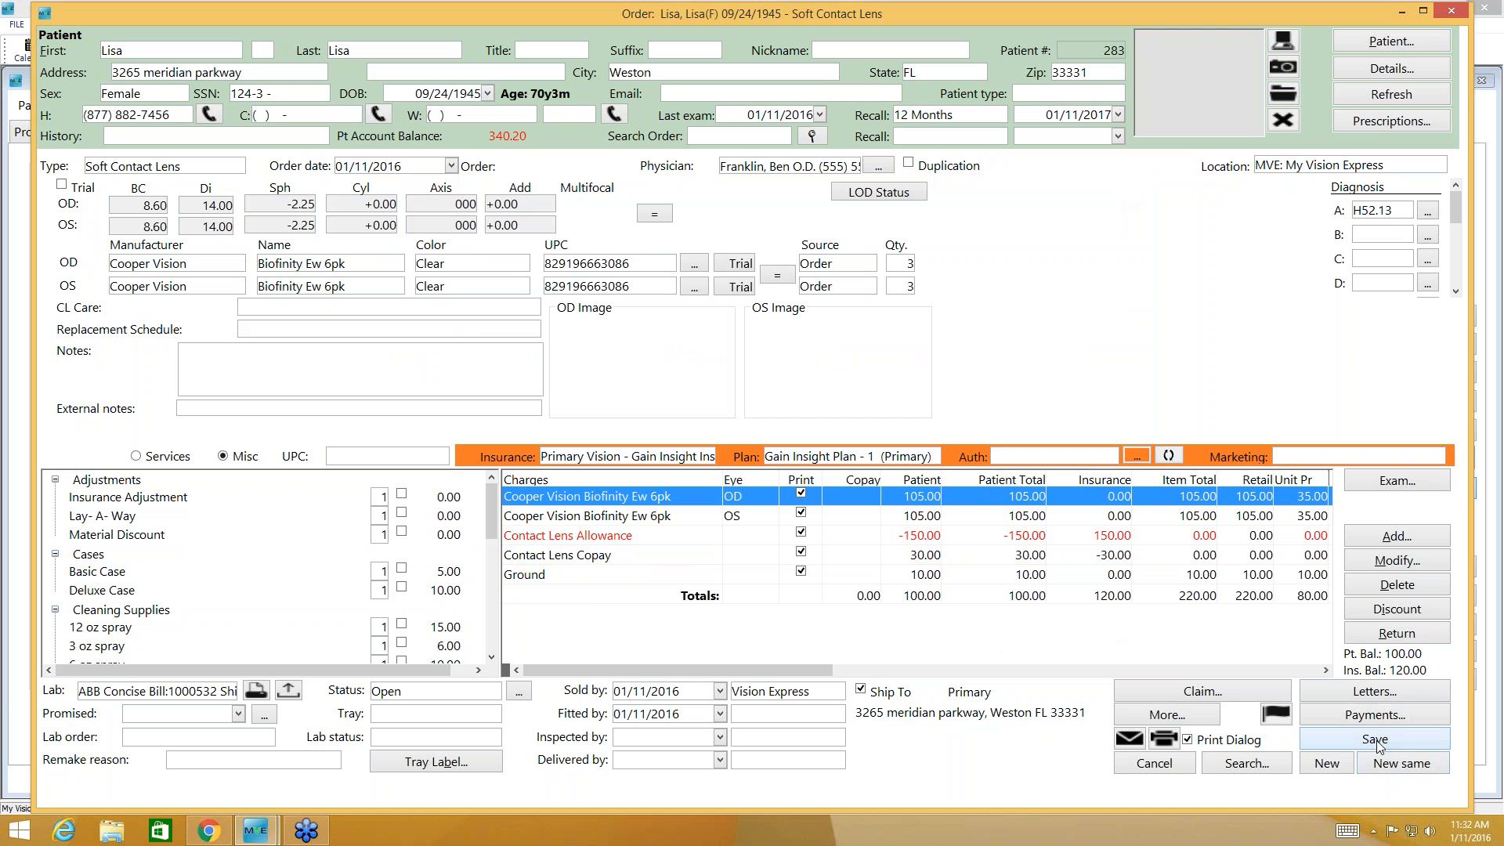
pyautogui.click(1187, 717)
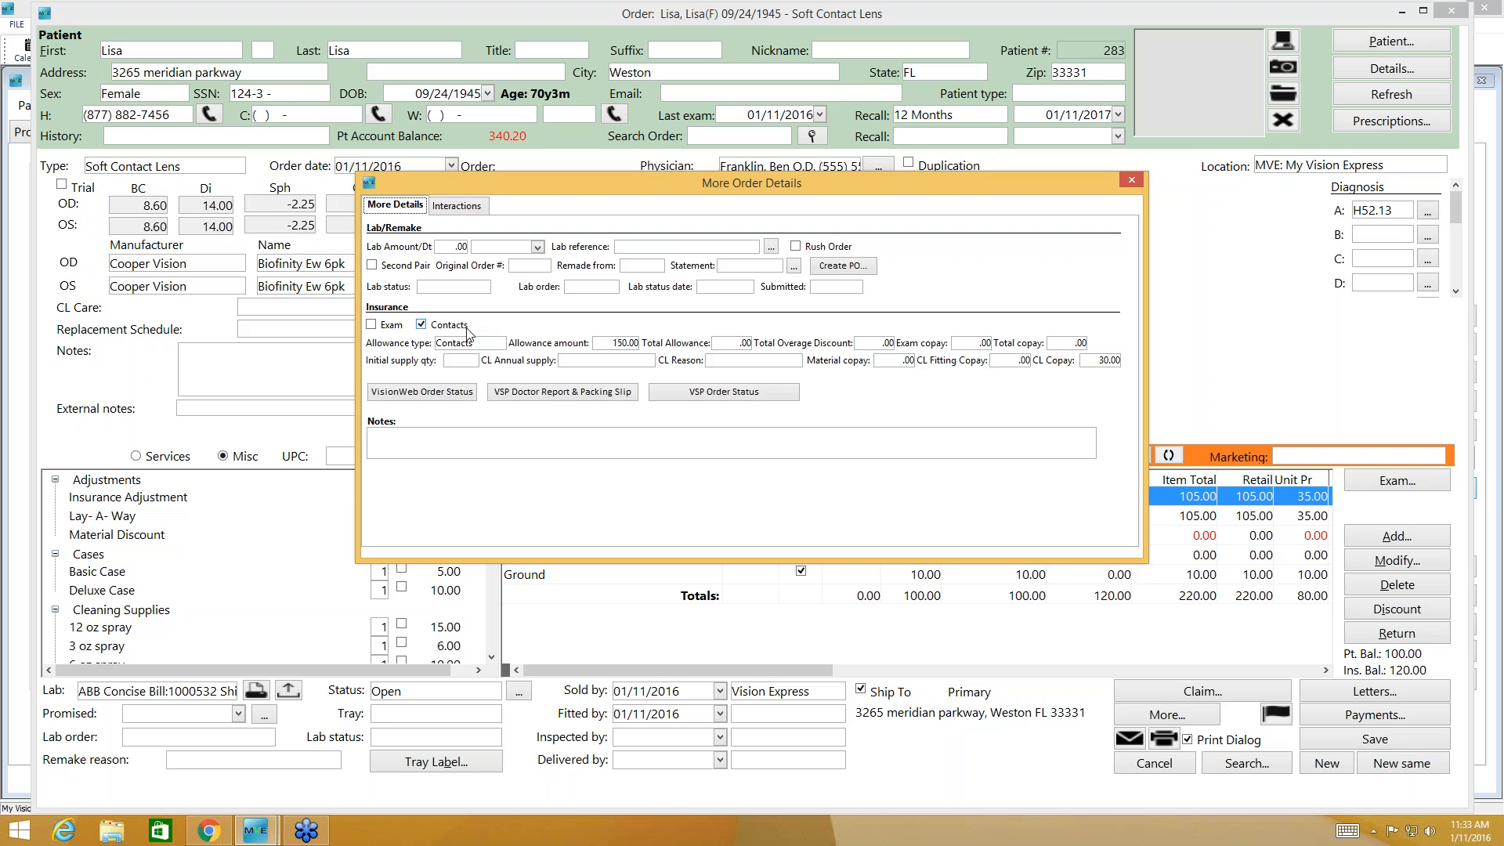
pyautogui.click(1129, 180)
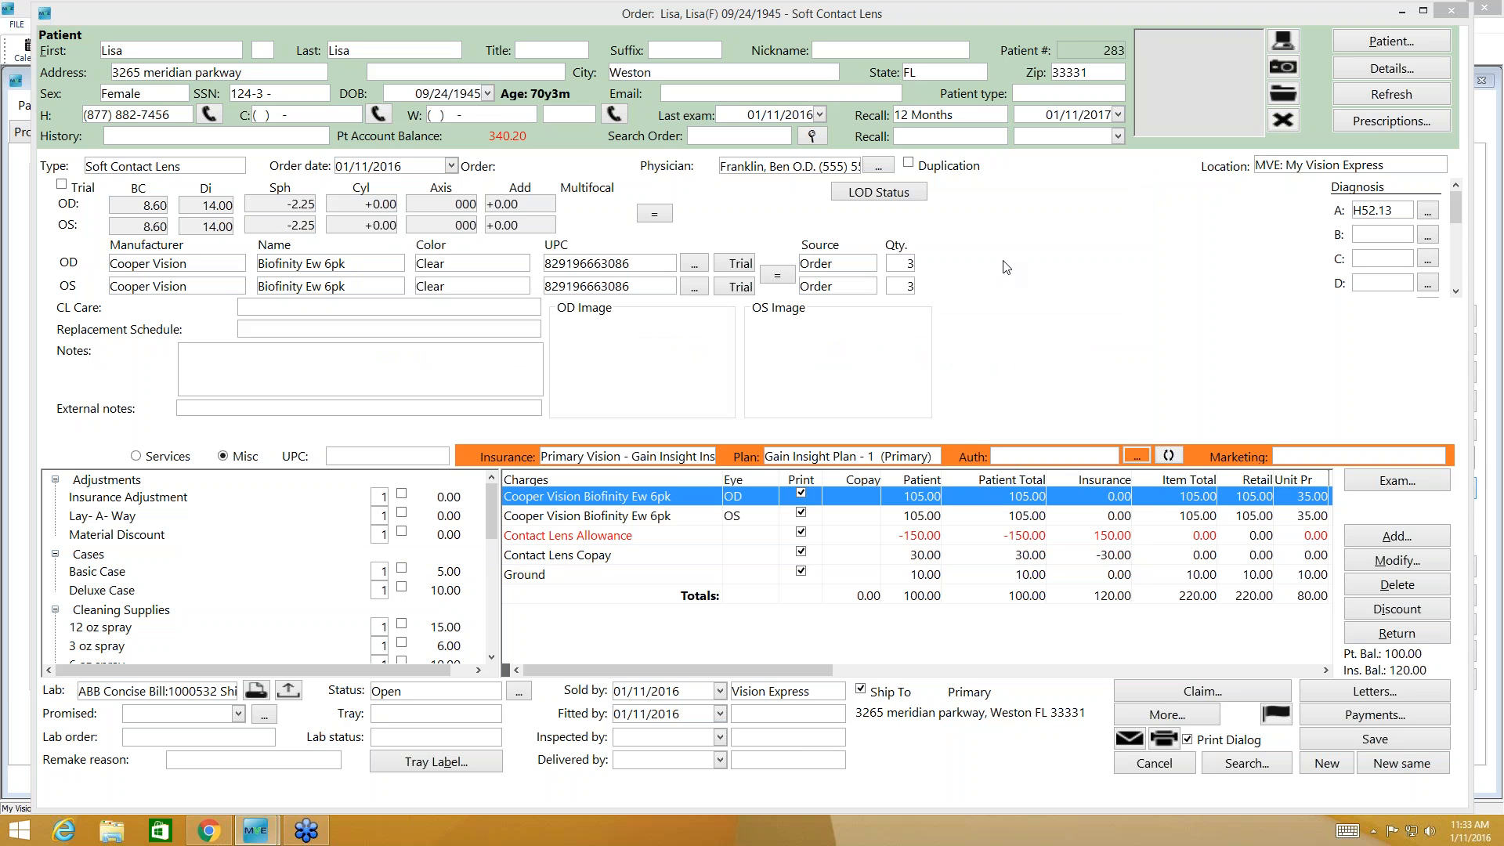
# - Save and close the soft contact lens order, and return to the patient's record in the maximized main window
pyautogui.click(1282, 393)
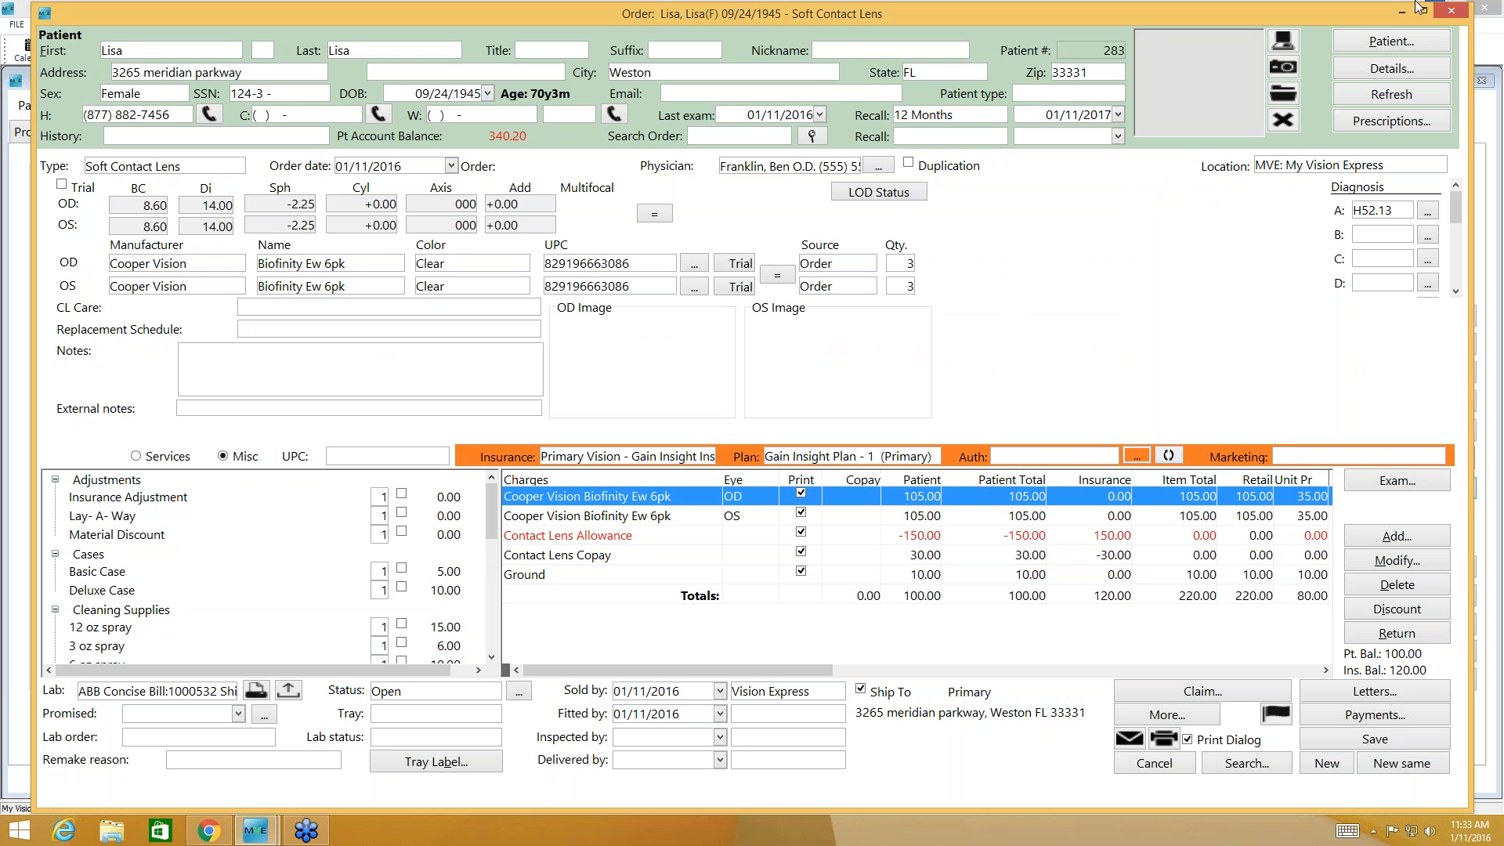
pyautogui.click(1453, 13)
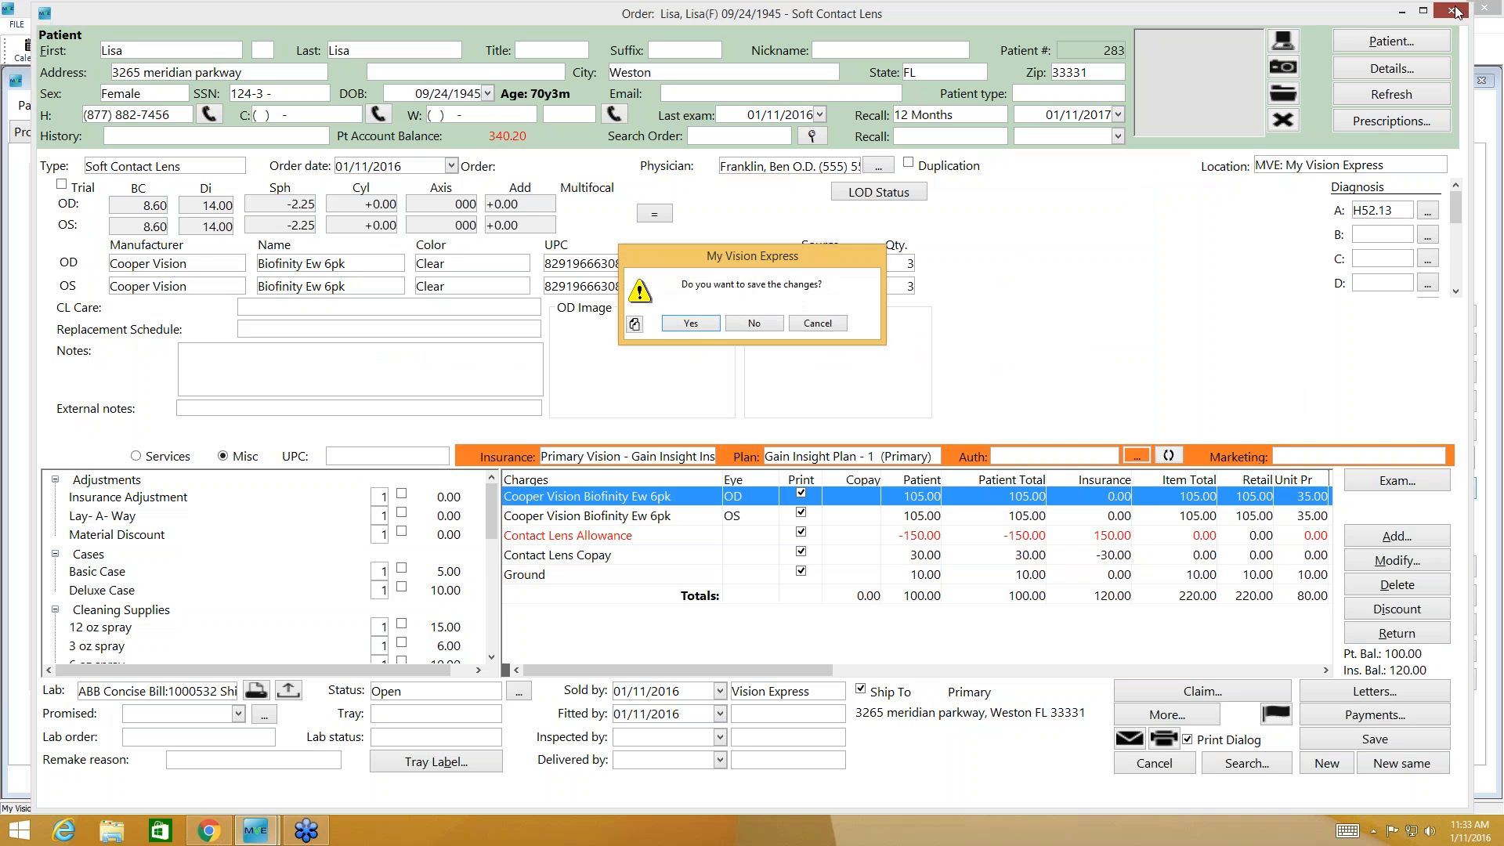
pyautogui.click(684, 325)
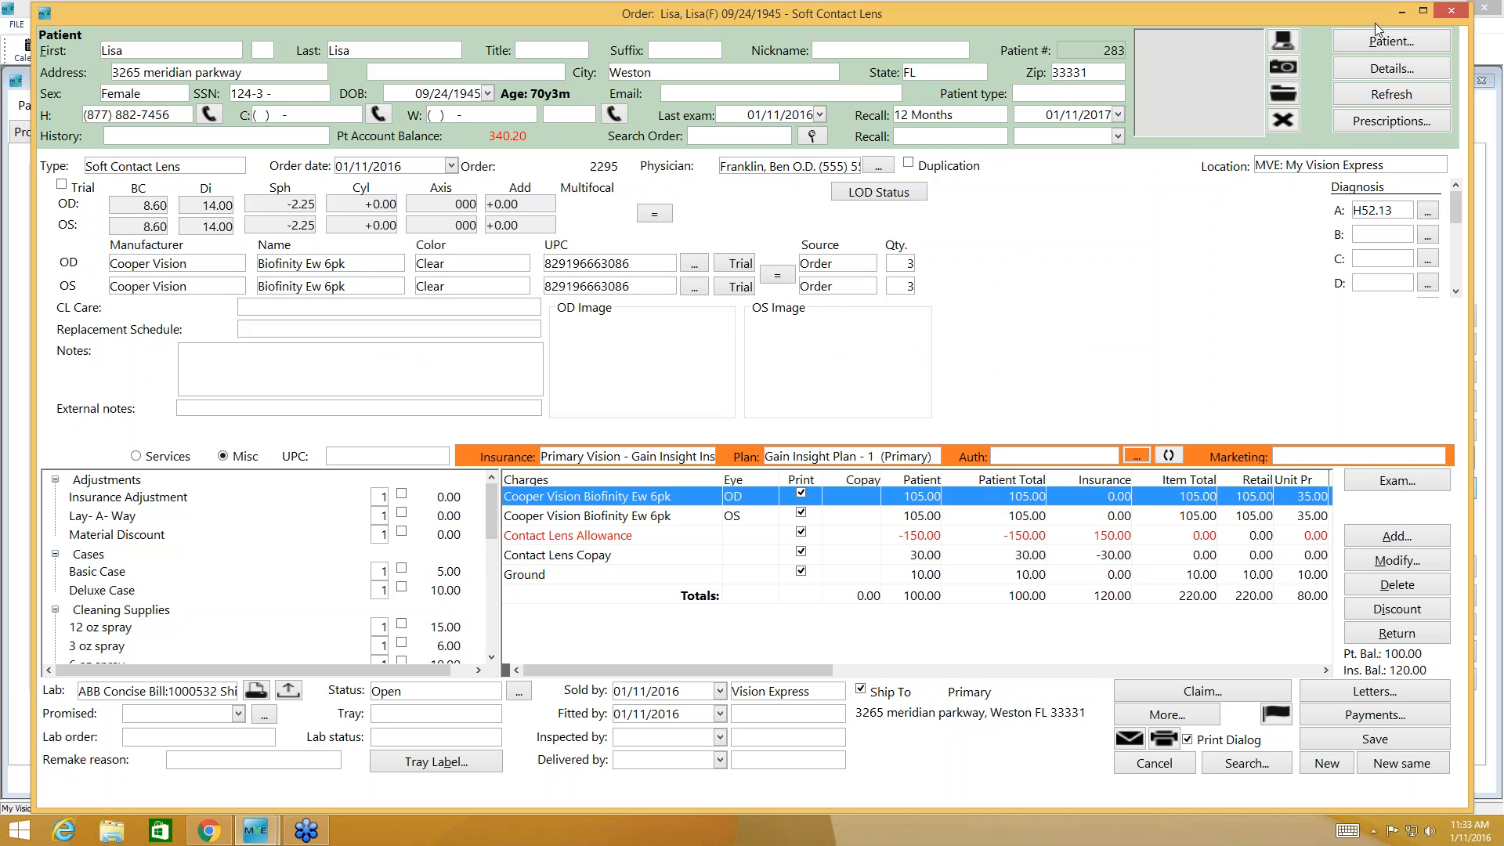
pyautogui.click(1461, 19)
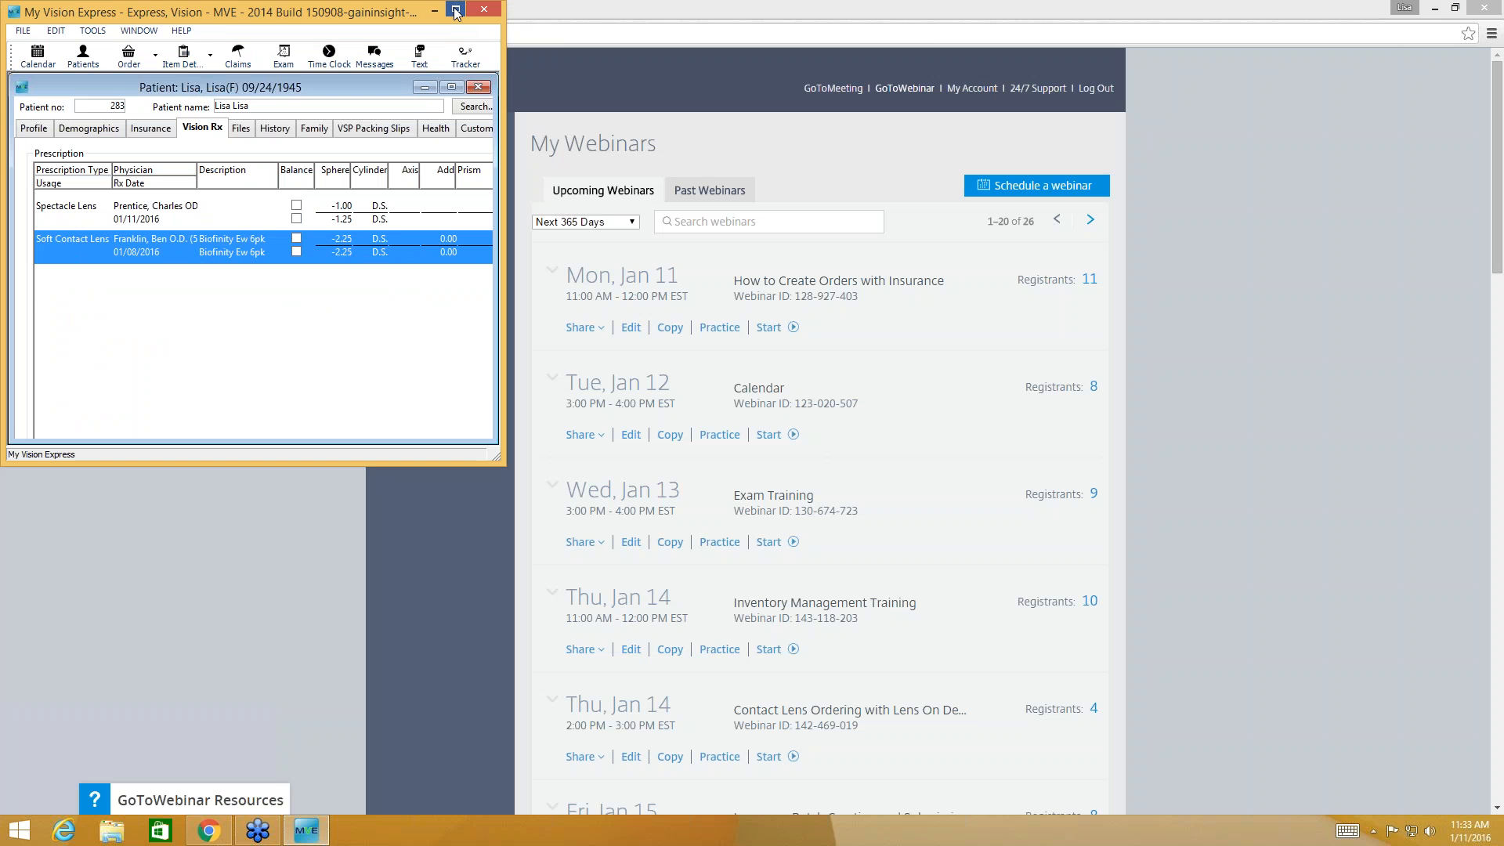
pyautogui.click(455, 9)
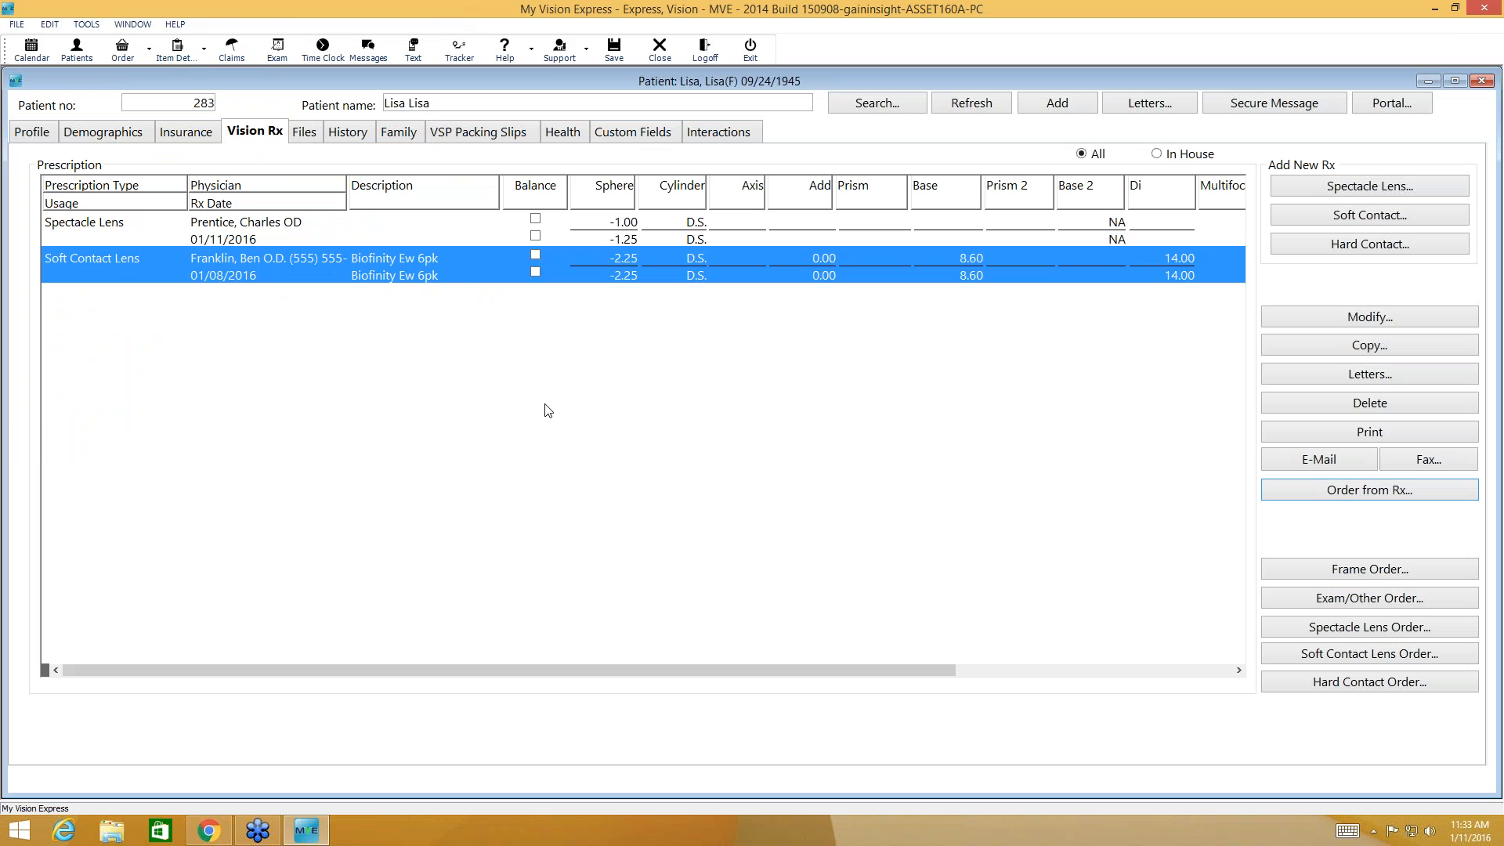
# - Create an order from the patient's 01/11/2016 spectacle lens prescription
pyautogui.click(641, 224)
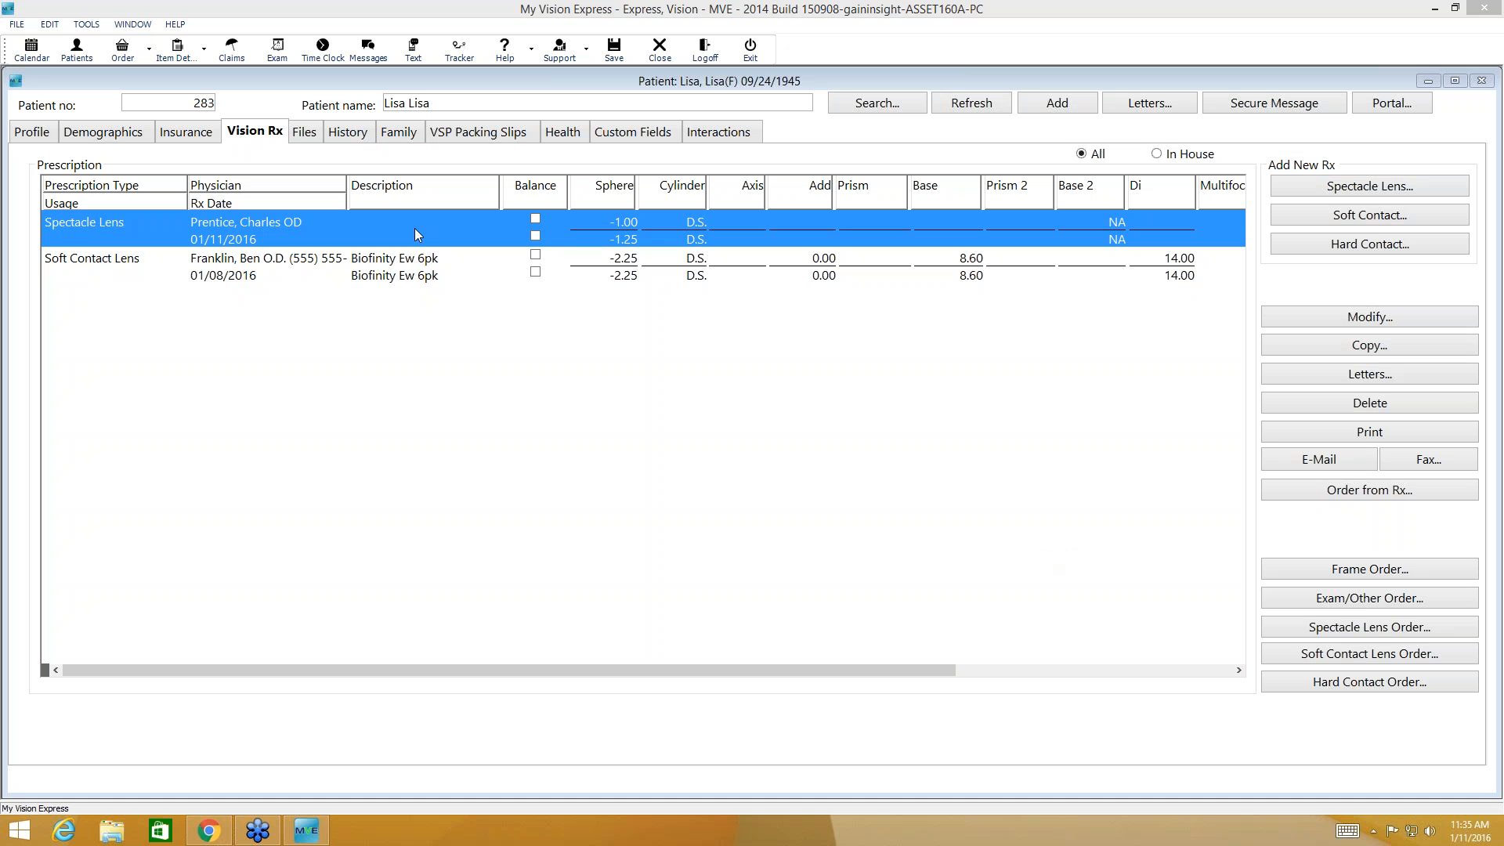
pyautogui.click(1362, 491)
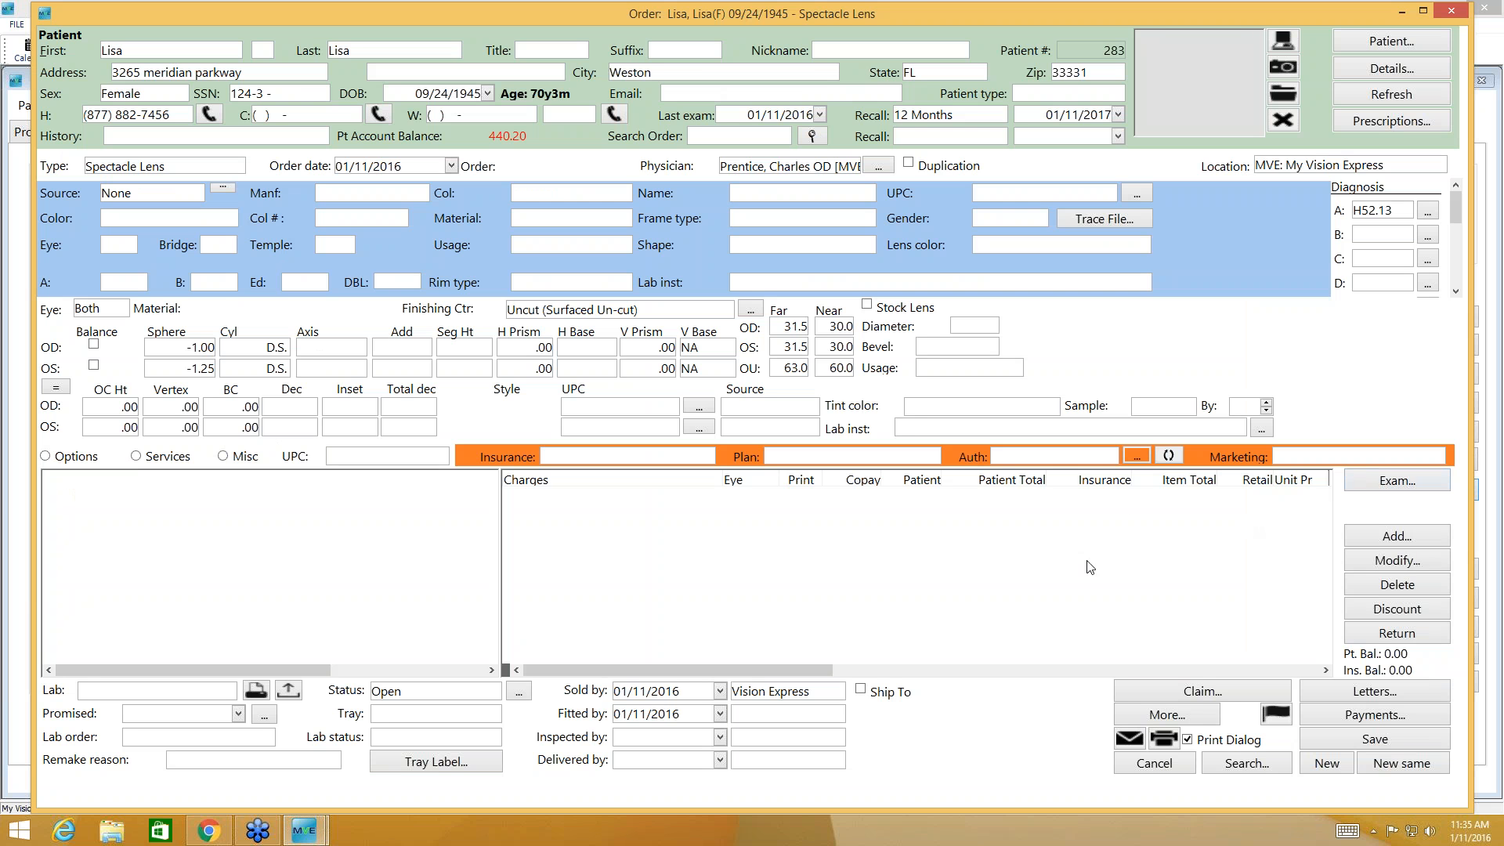
pyautogui.click(1427, 214)
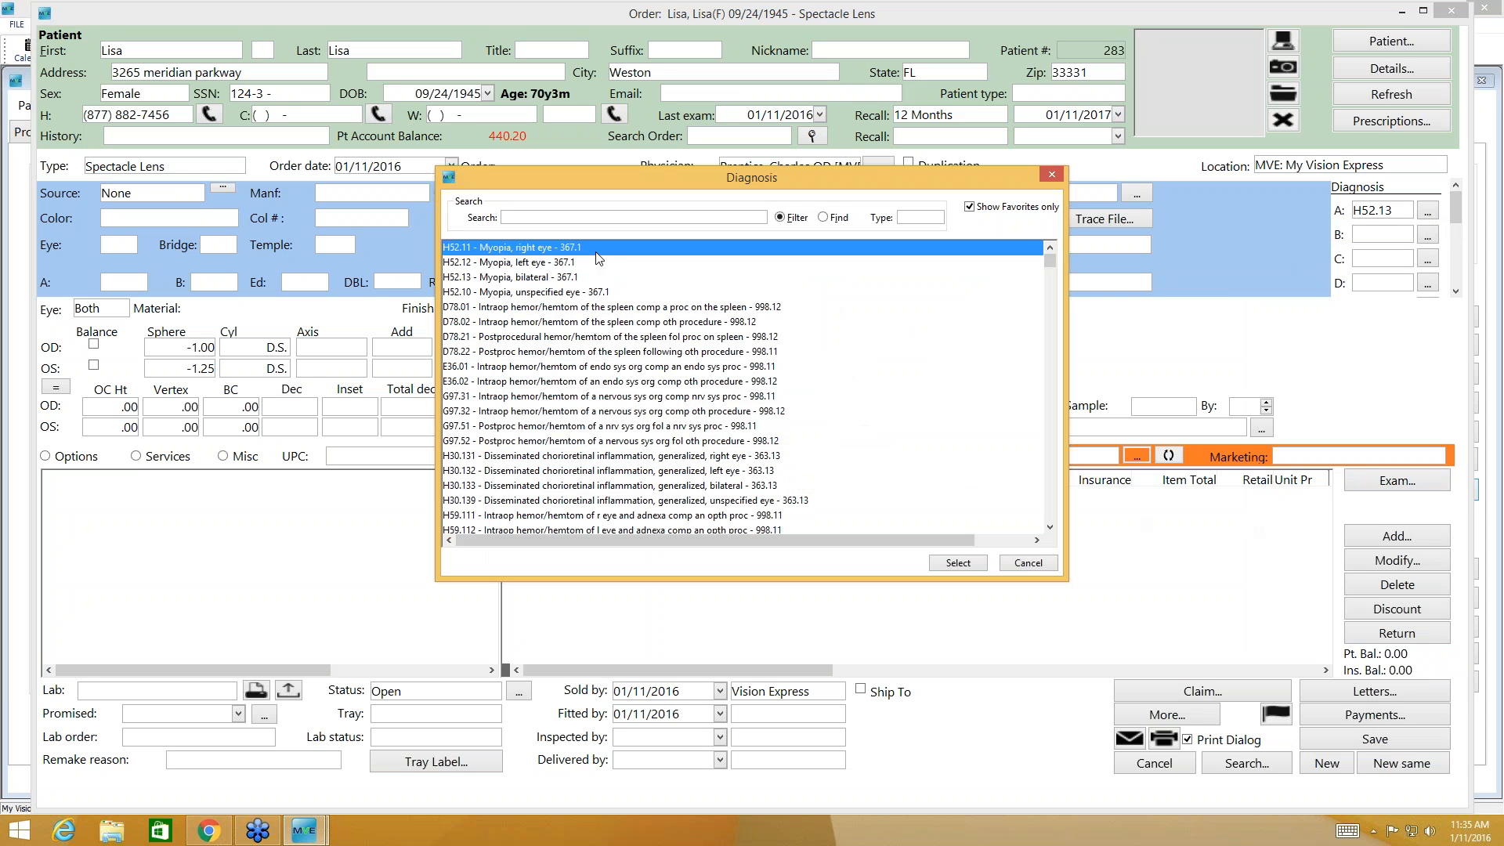
pyautogui.click(1051, 177)
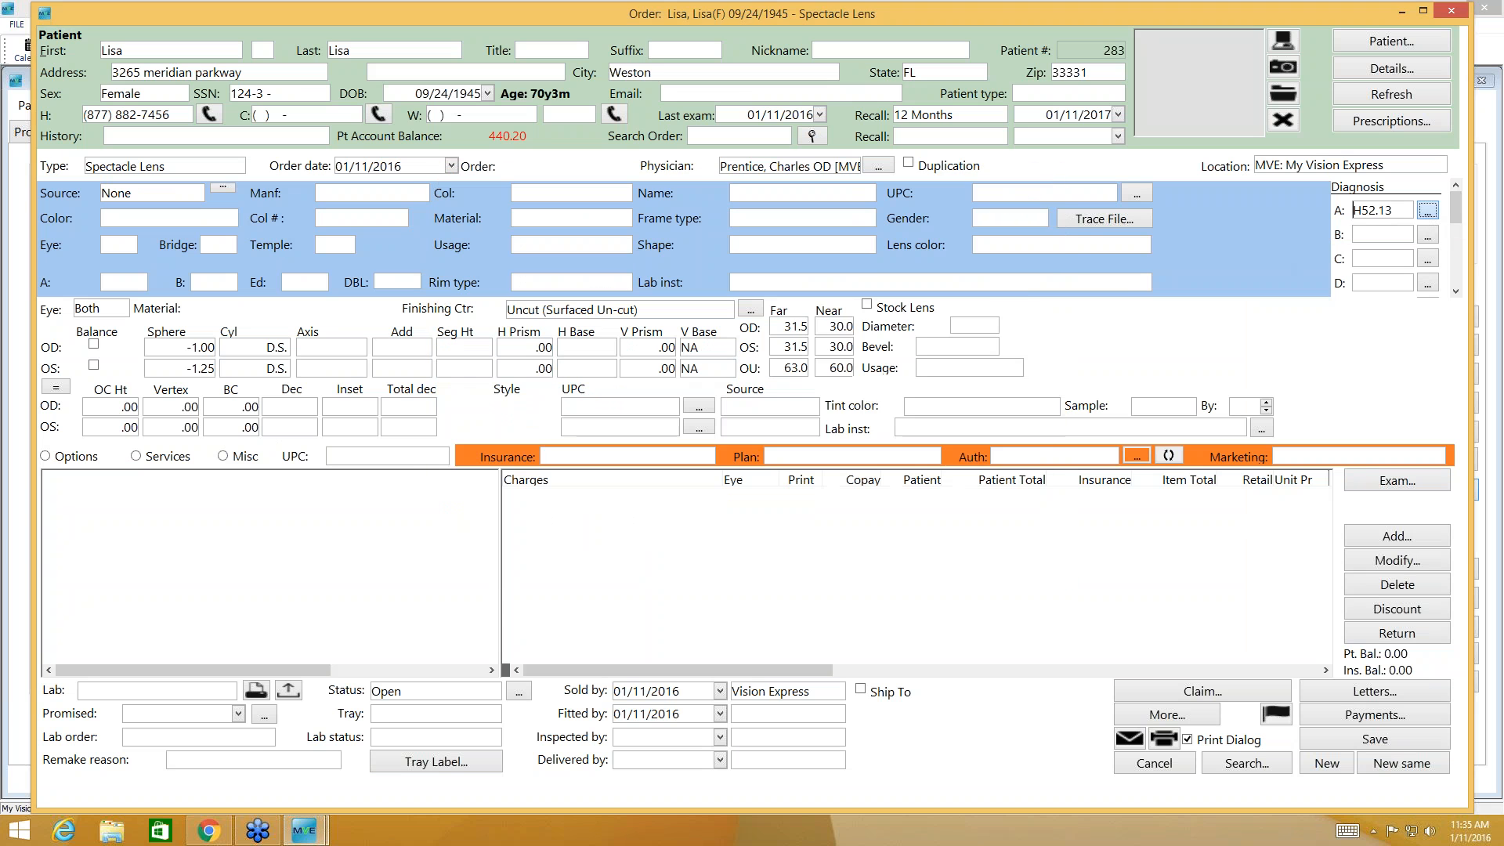
# - Add the Luxottica Burberry BE2190 frame in burgundy from the inventory to the spectacle lens order
pyautogui.click(1136, 194)
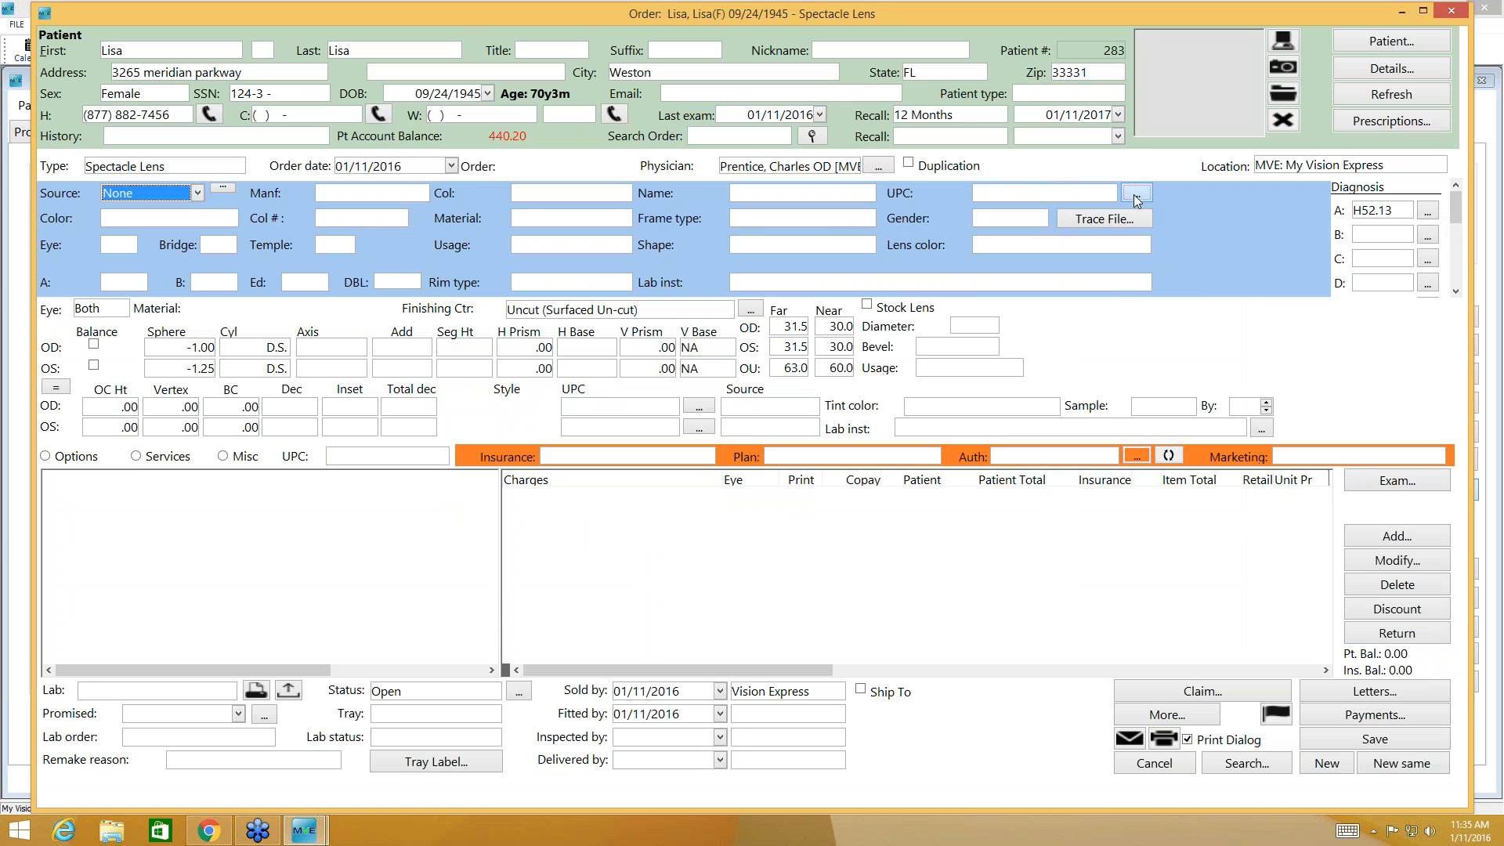
pyautogui.click(632, 187)
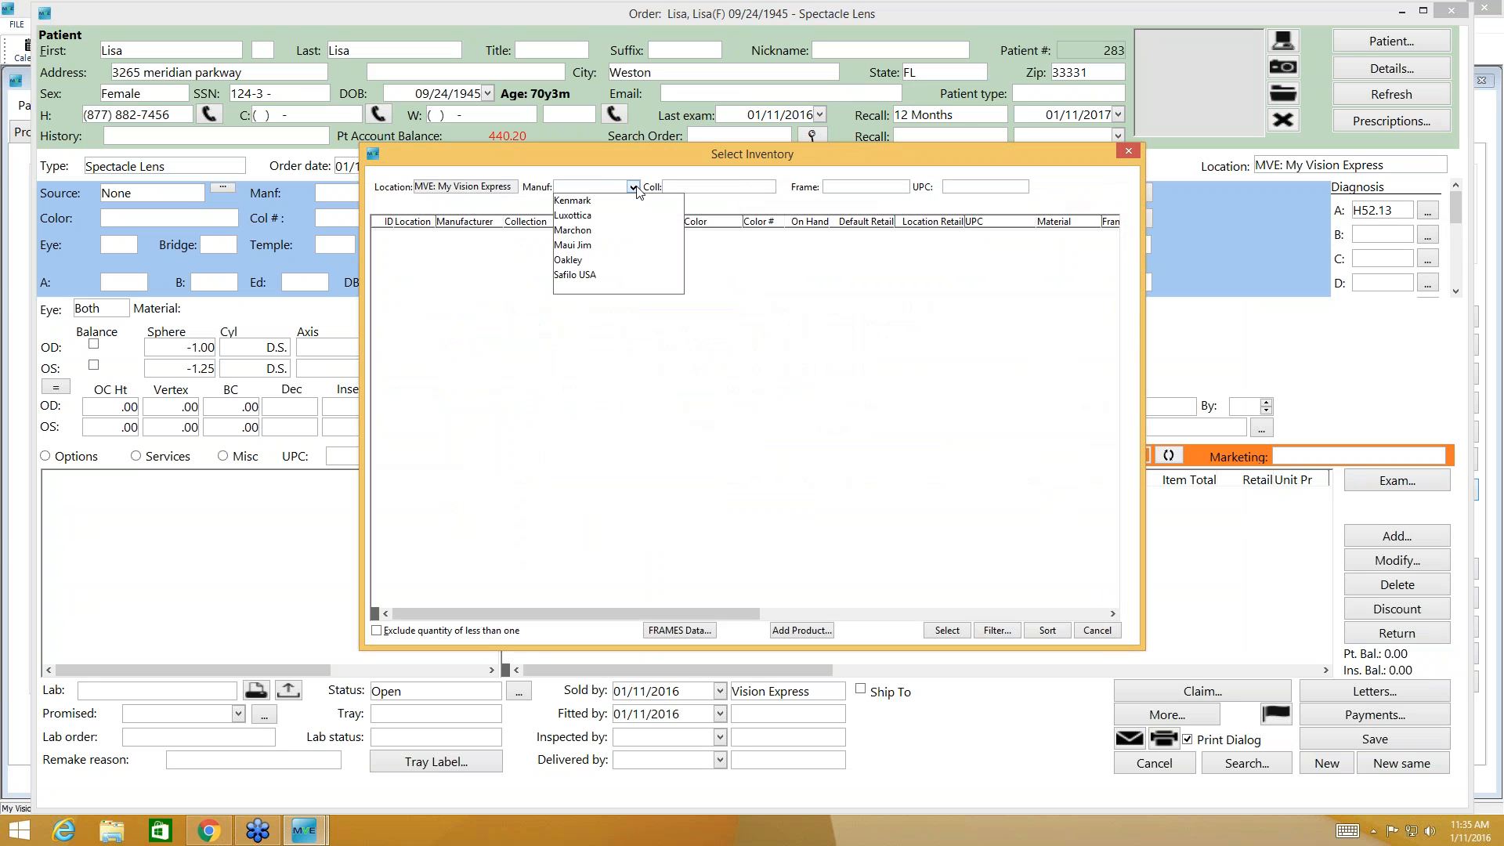
pyautogui.click(589, 217)
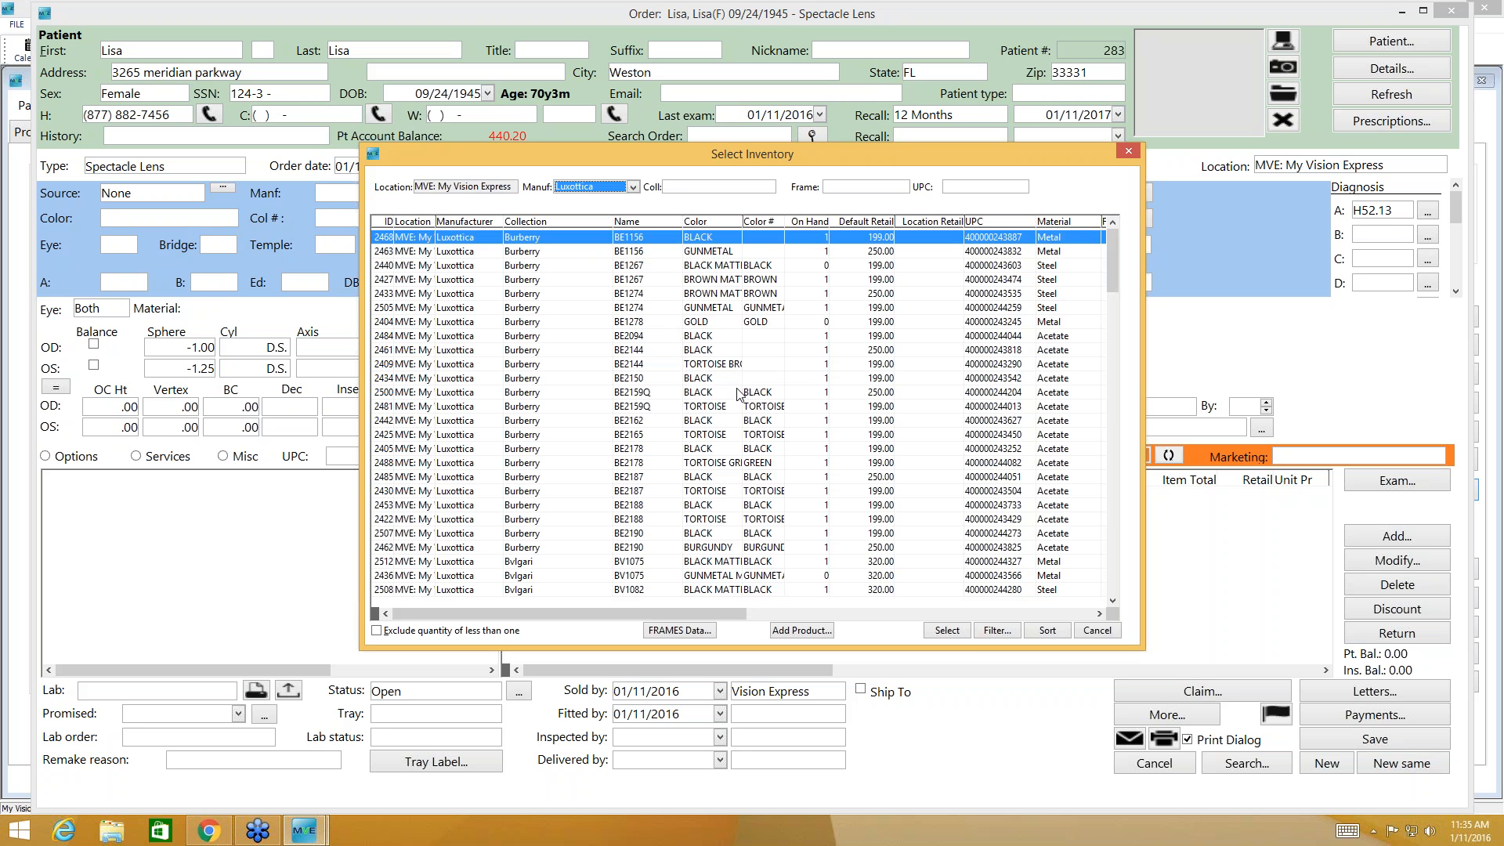
pyautogui.click(714, 548)
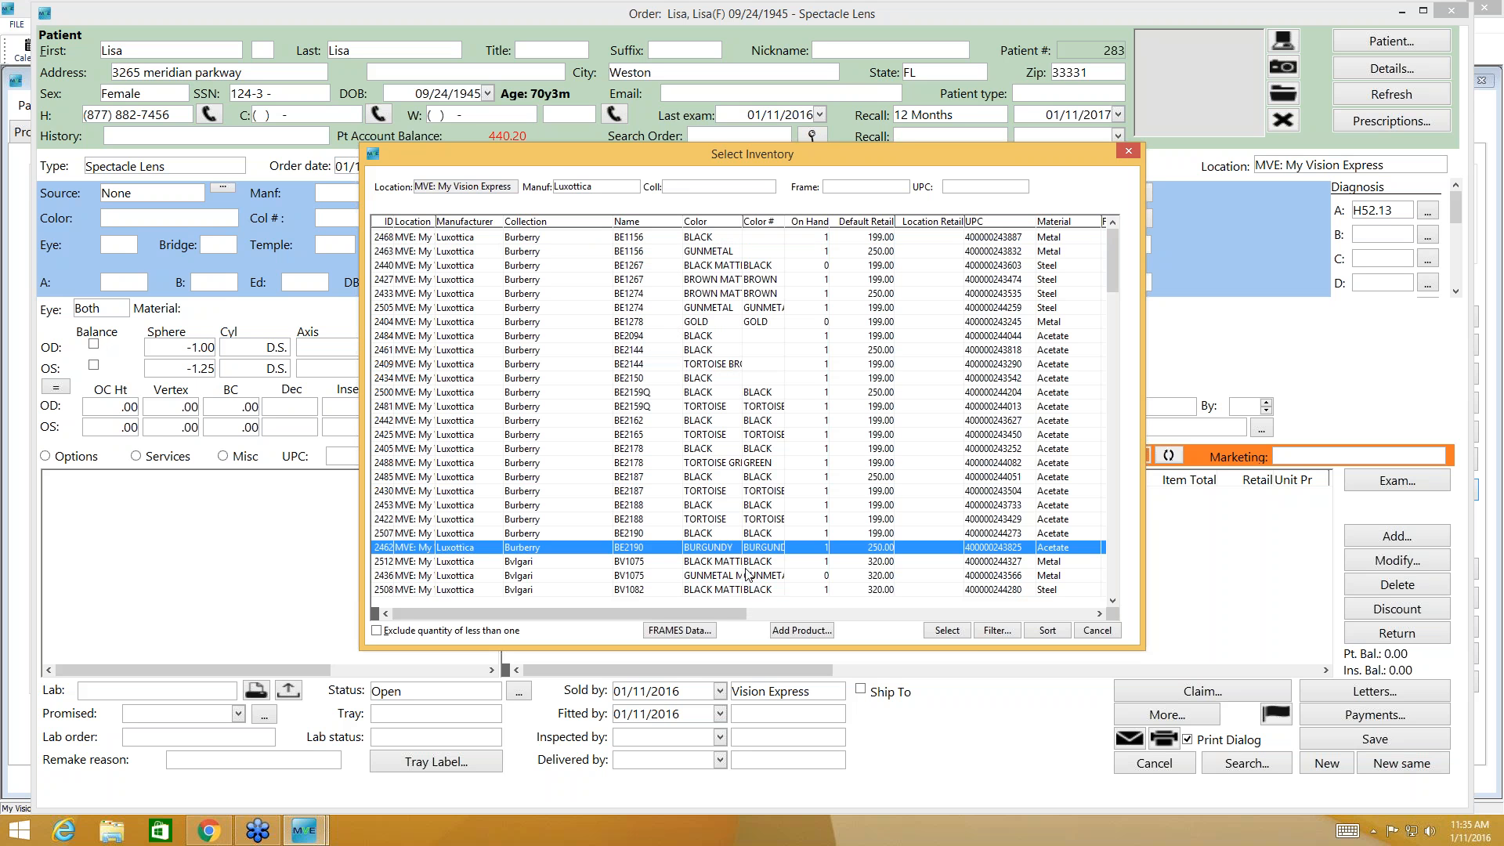
pyautogui.click(947, 630)
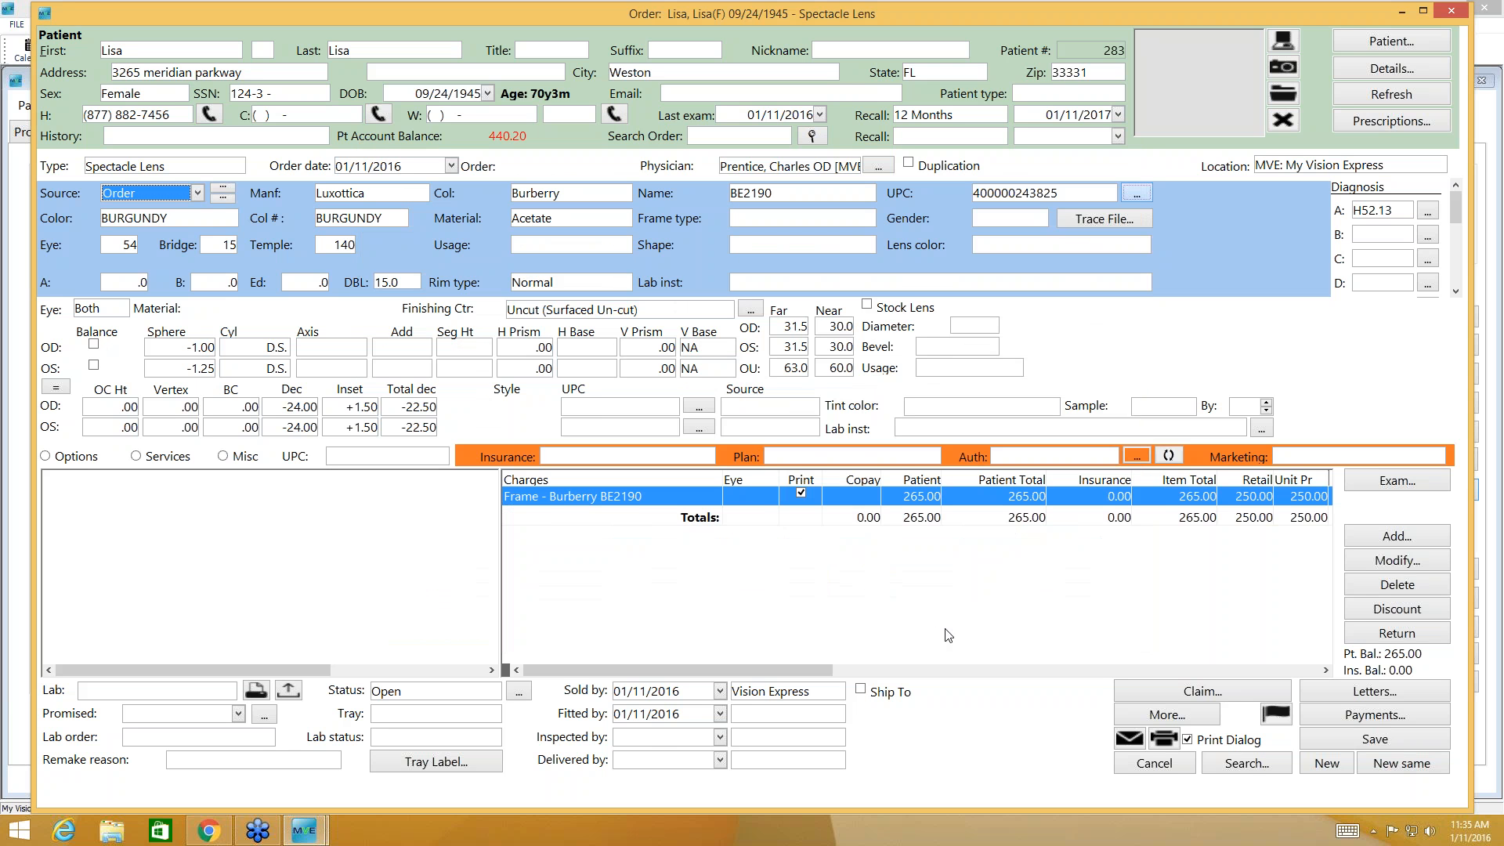
# - Keep the order's eye setting at Both and set the finishing center to Complete (Frame To-Come)
pyautogui.click(123, 311)
pyautogui.click(123, 311)
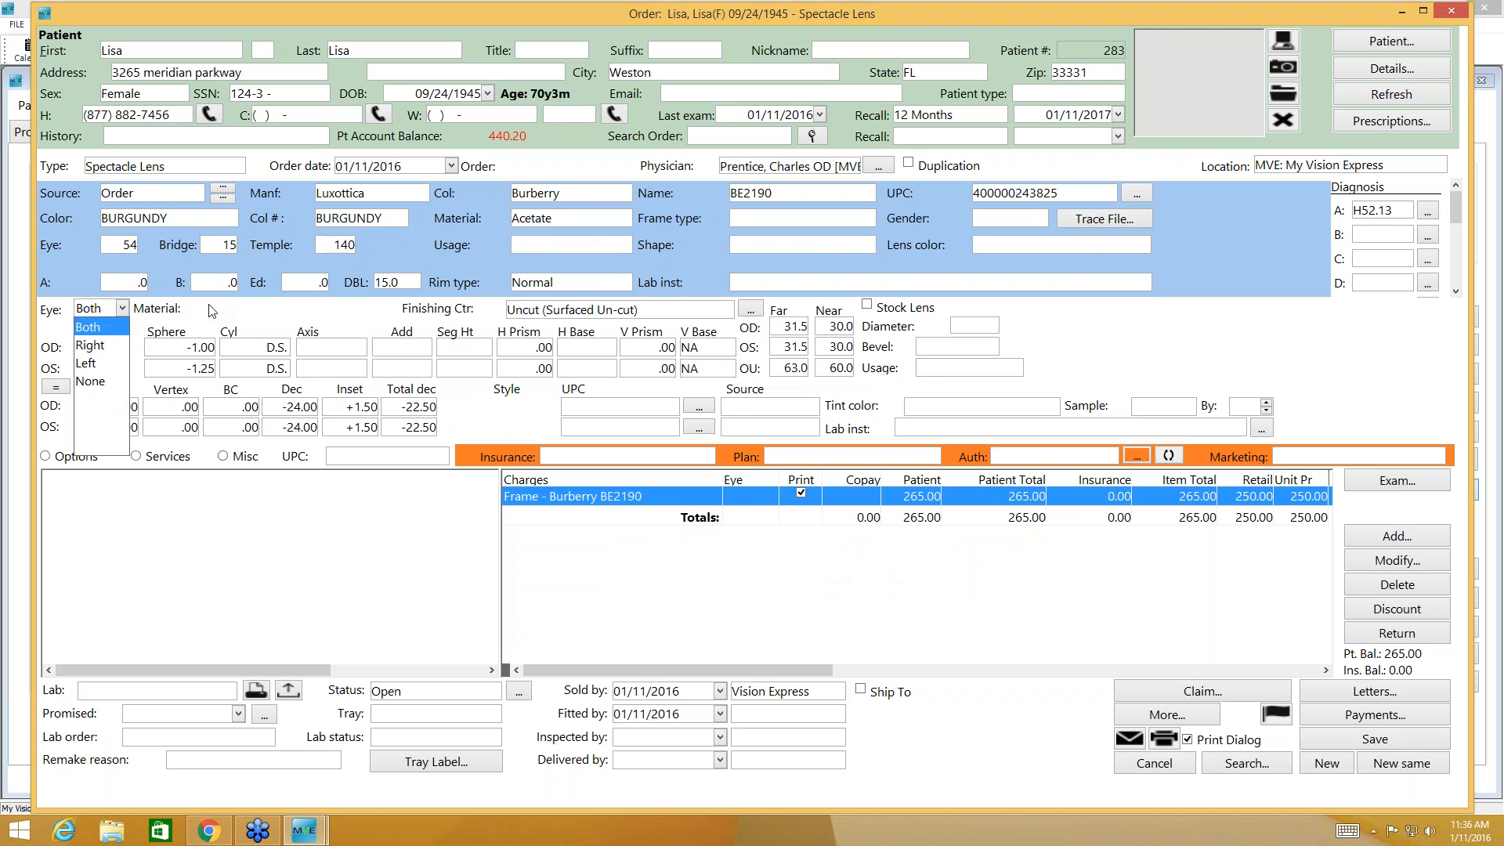
pyautogui.click(119, 311)
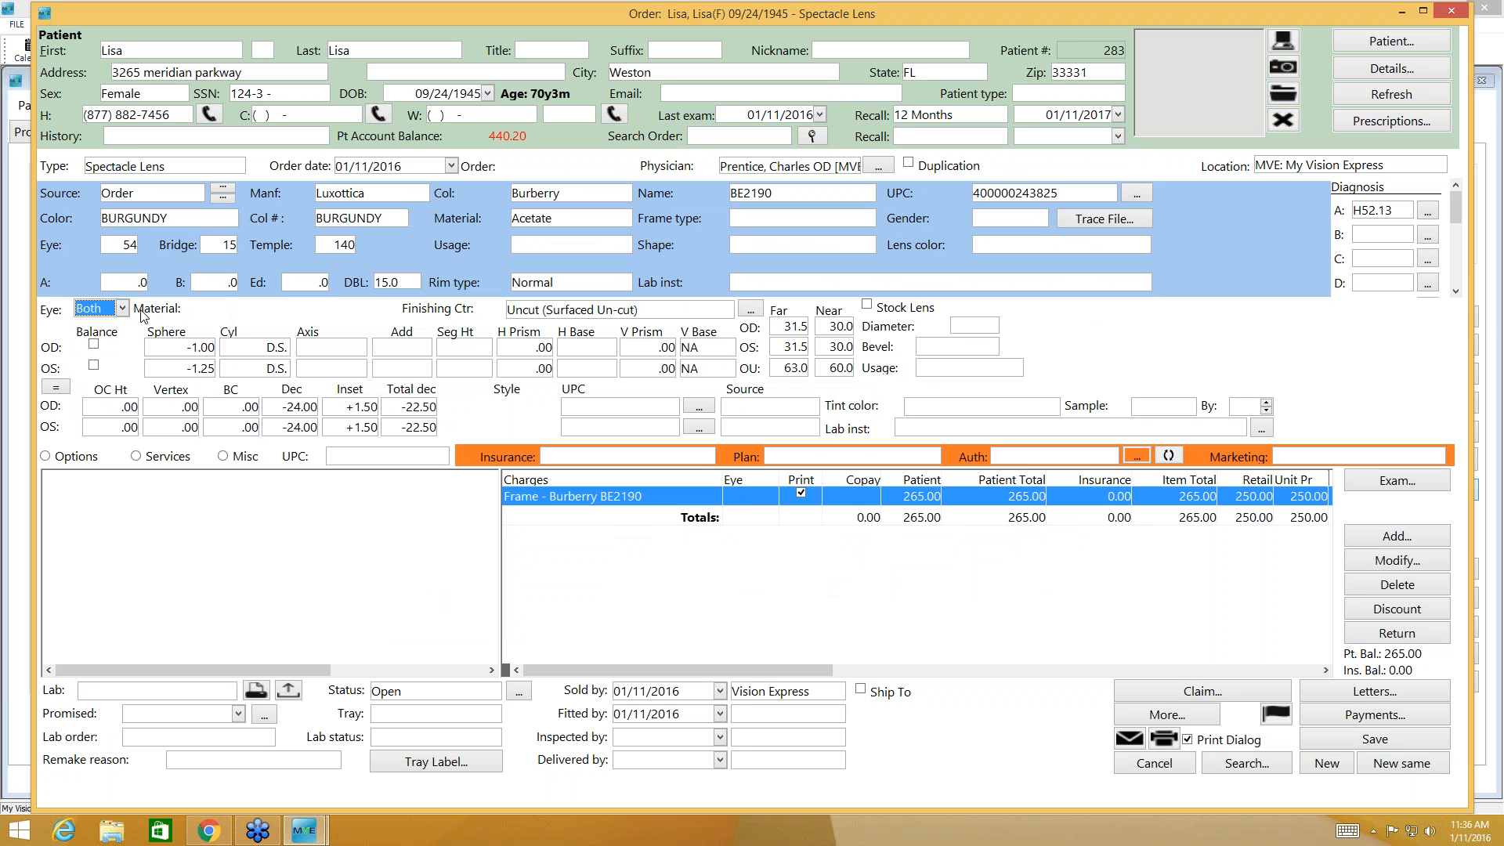
pyautogui.click(728, 315)
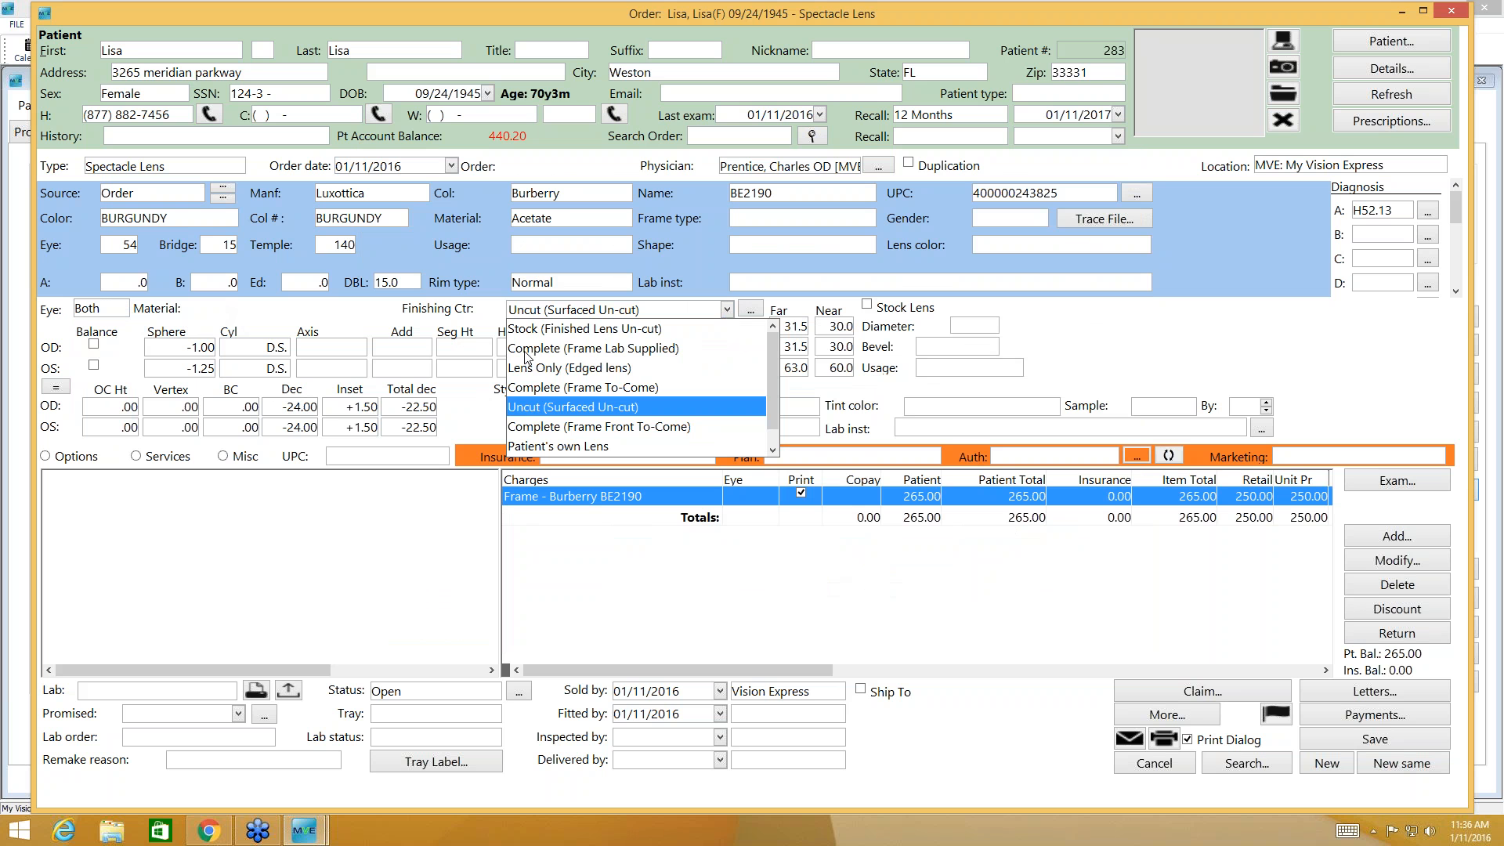
pyautogui.click(550, 387)
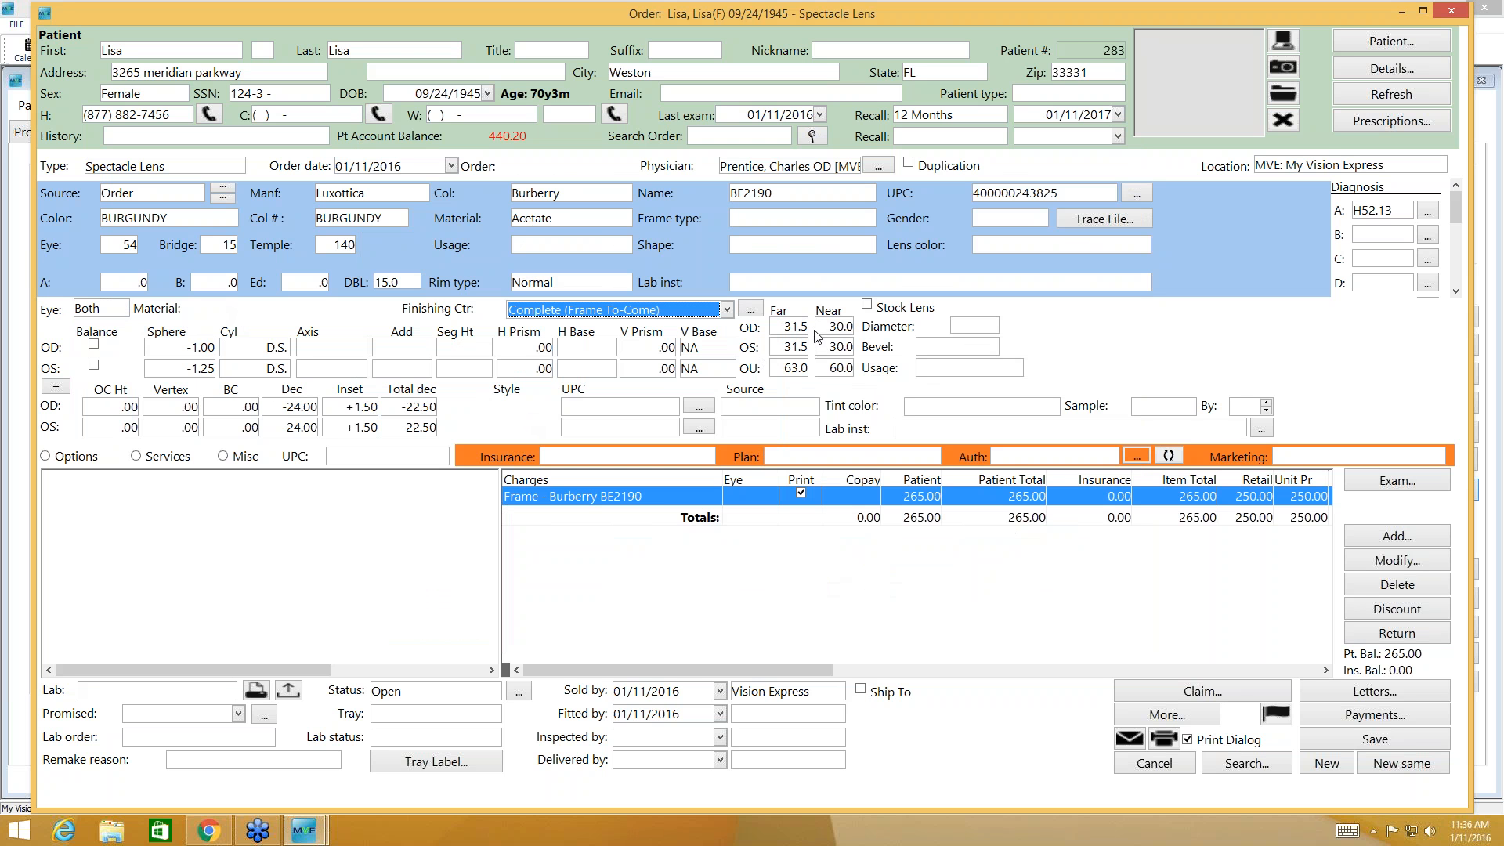
# - Choose the Any Single Vision 1.60 (Lab Choice) - Clear lens in 1.60 HI-Index for the order
pyautogui.click(698, 406)
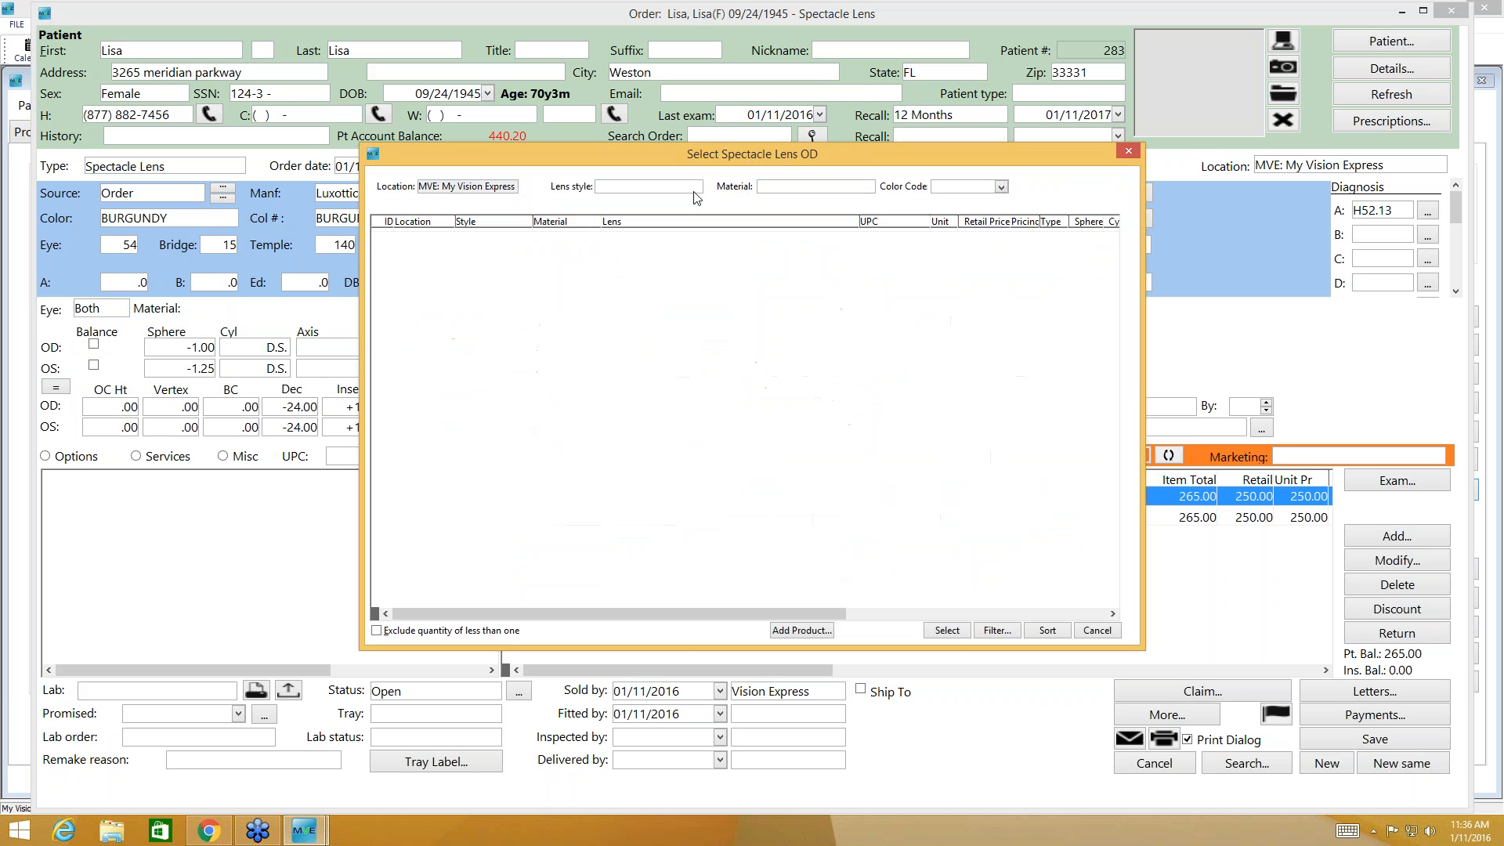
pyautogui.click(694, 191)
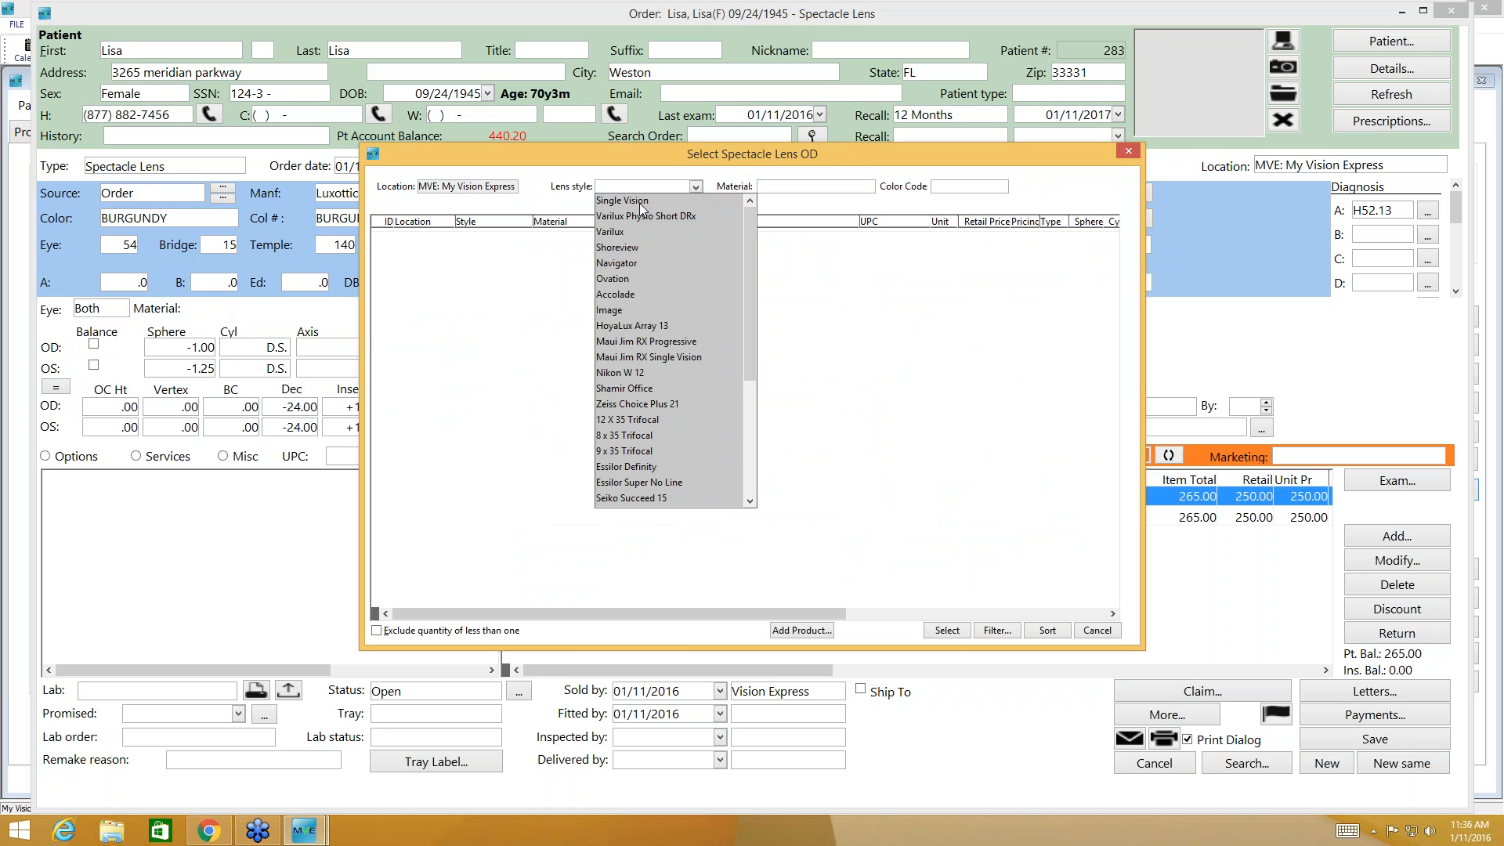
pyautogui.click(641, 202)
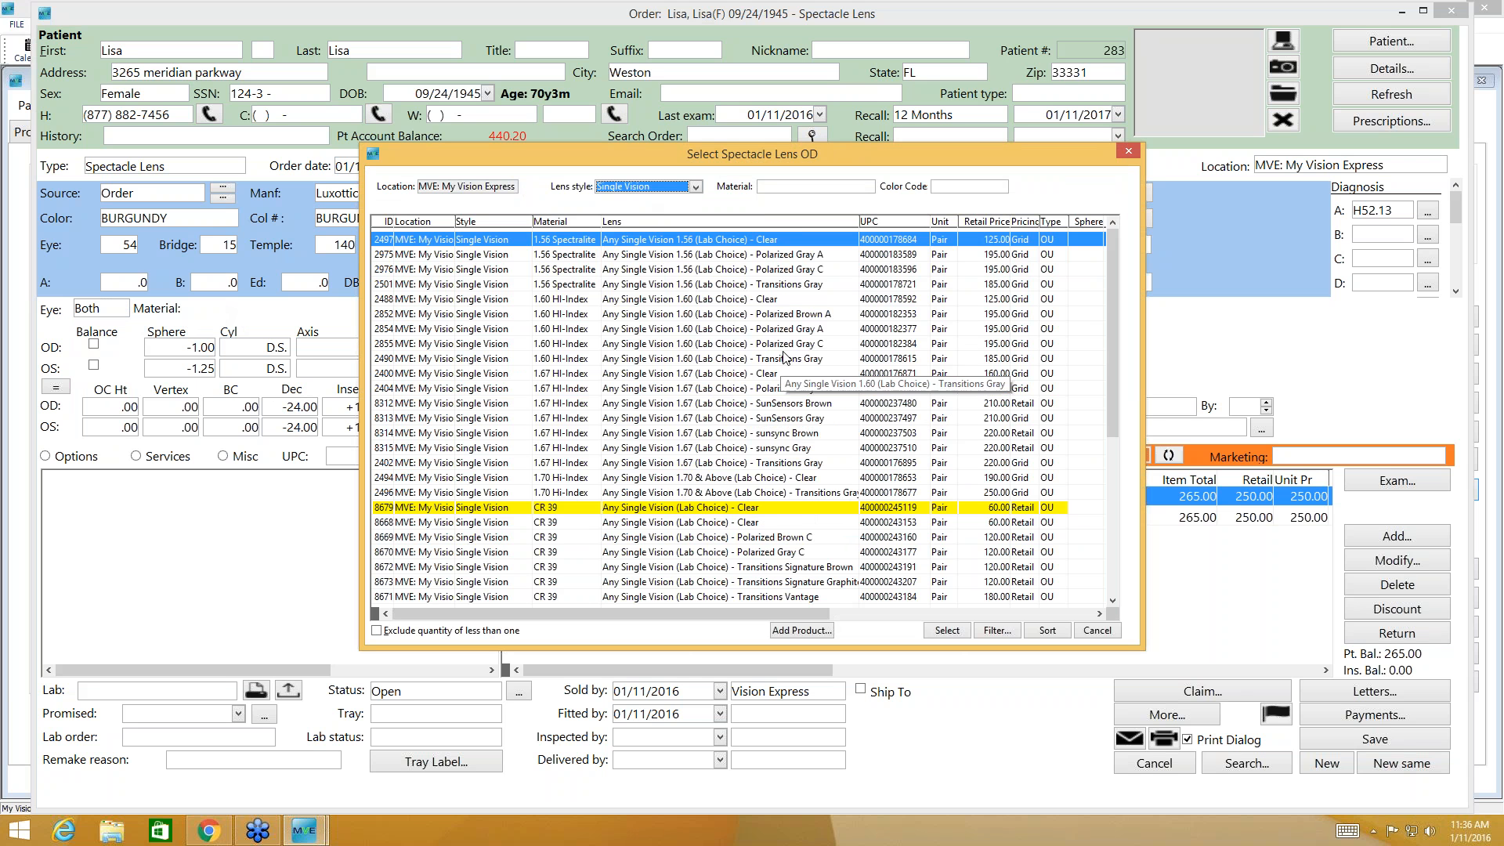
pyautogui.click(771, 303)
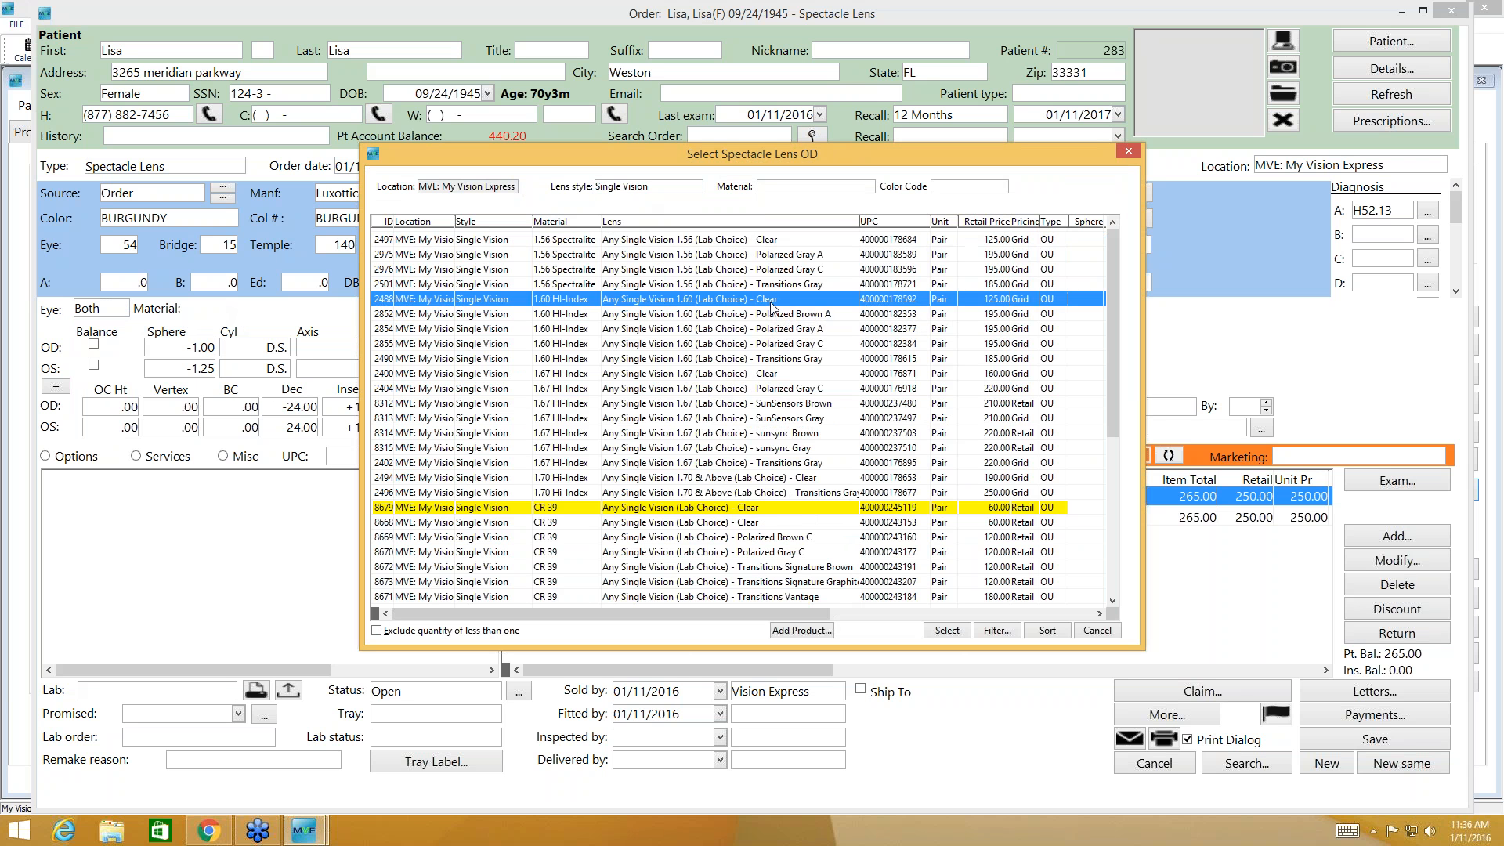
pyautogui.click(946, 631)
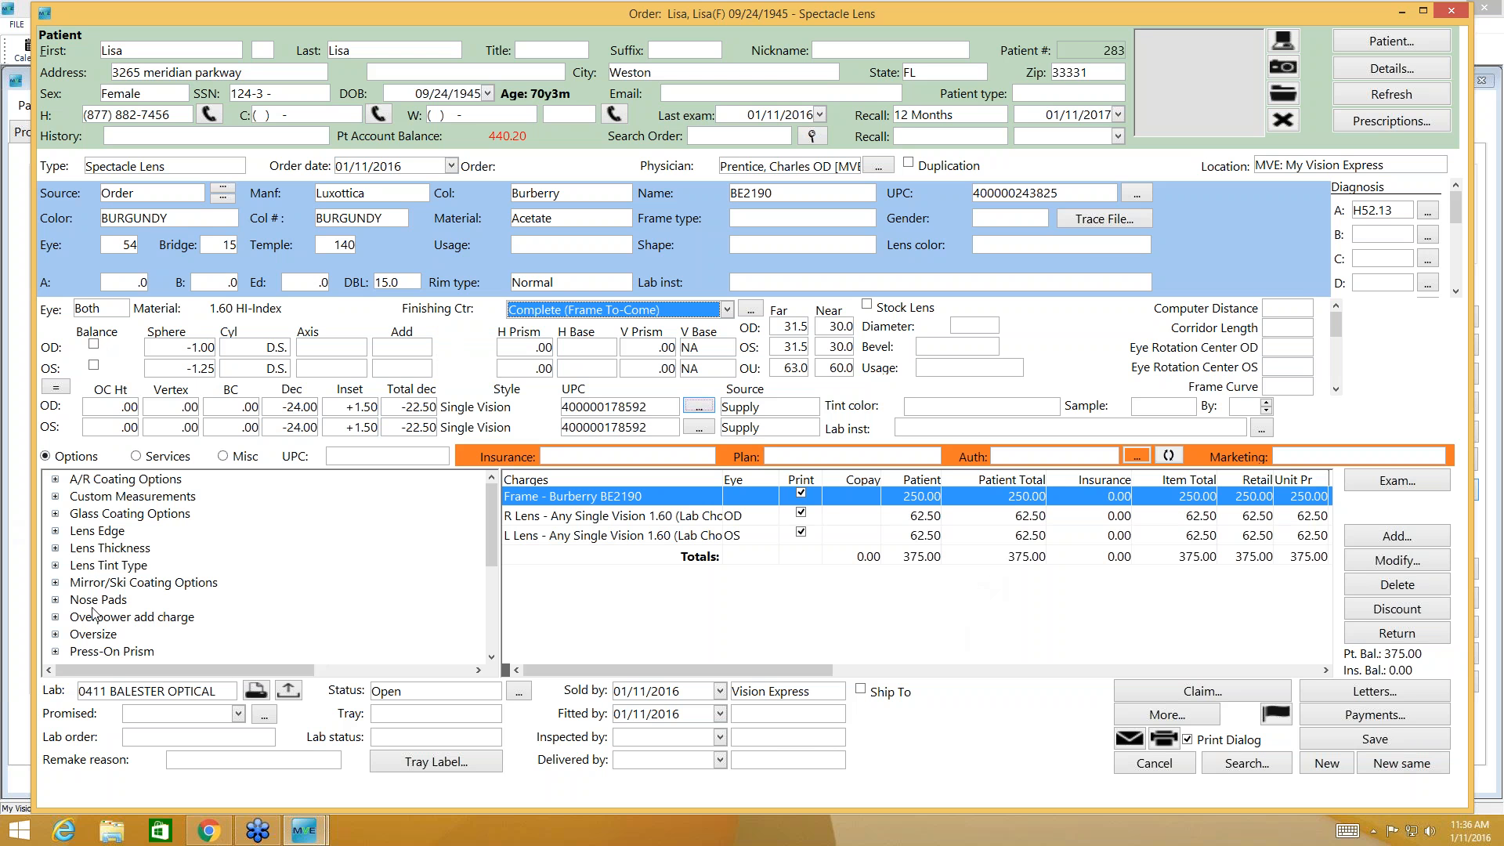
# - Add the Carat Gold (AR Coating B) option to the order's charges and display the miscellaneous item categories
pyautogui.click(55, 480)
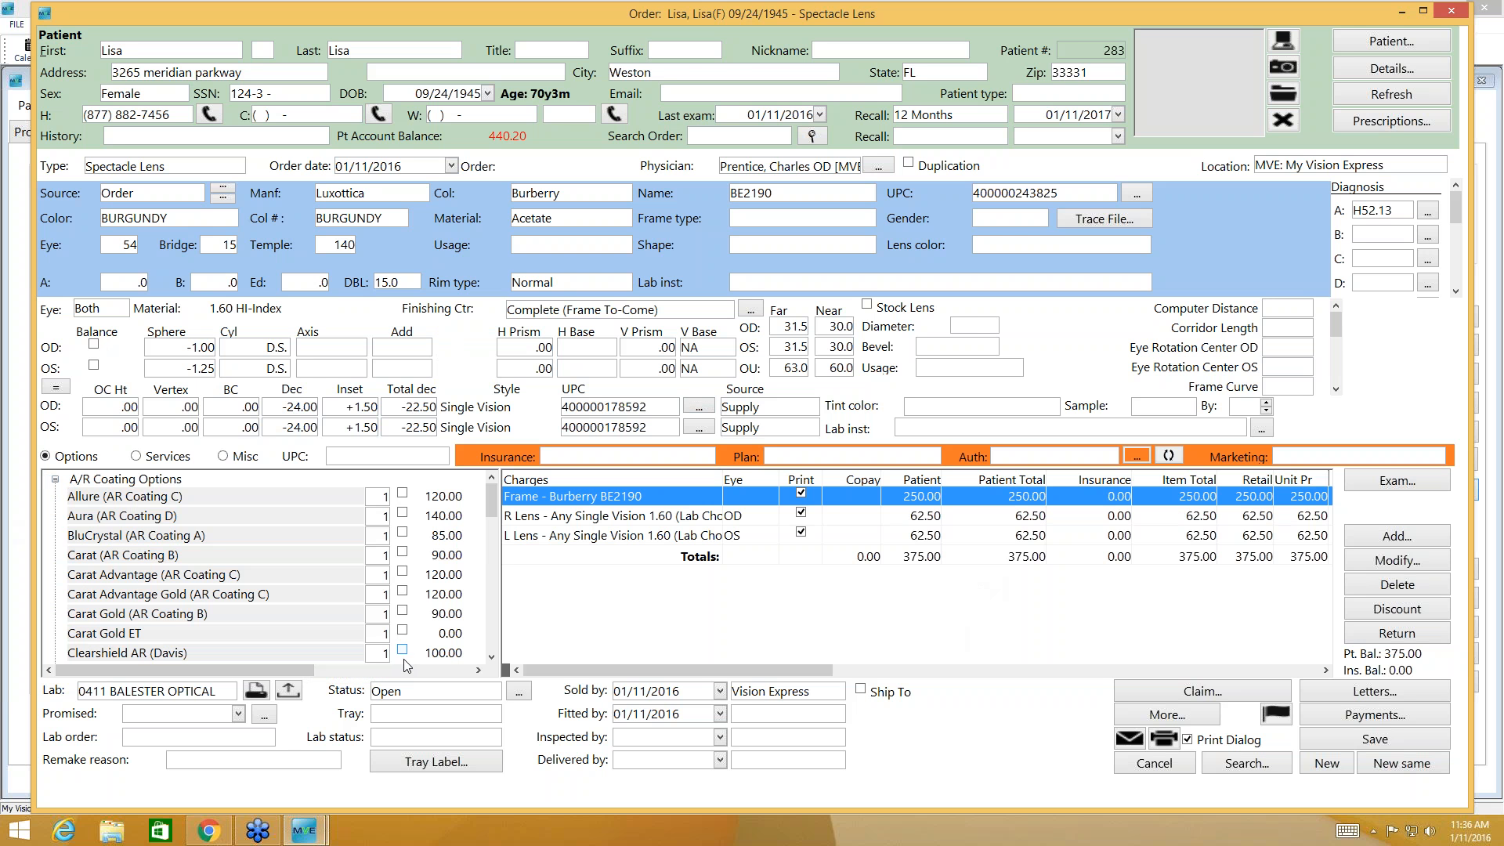
pyautogui.click(403, 612)
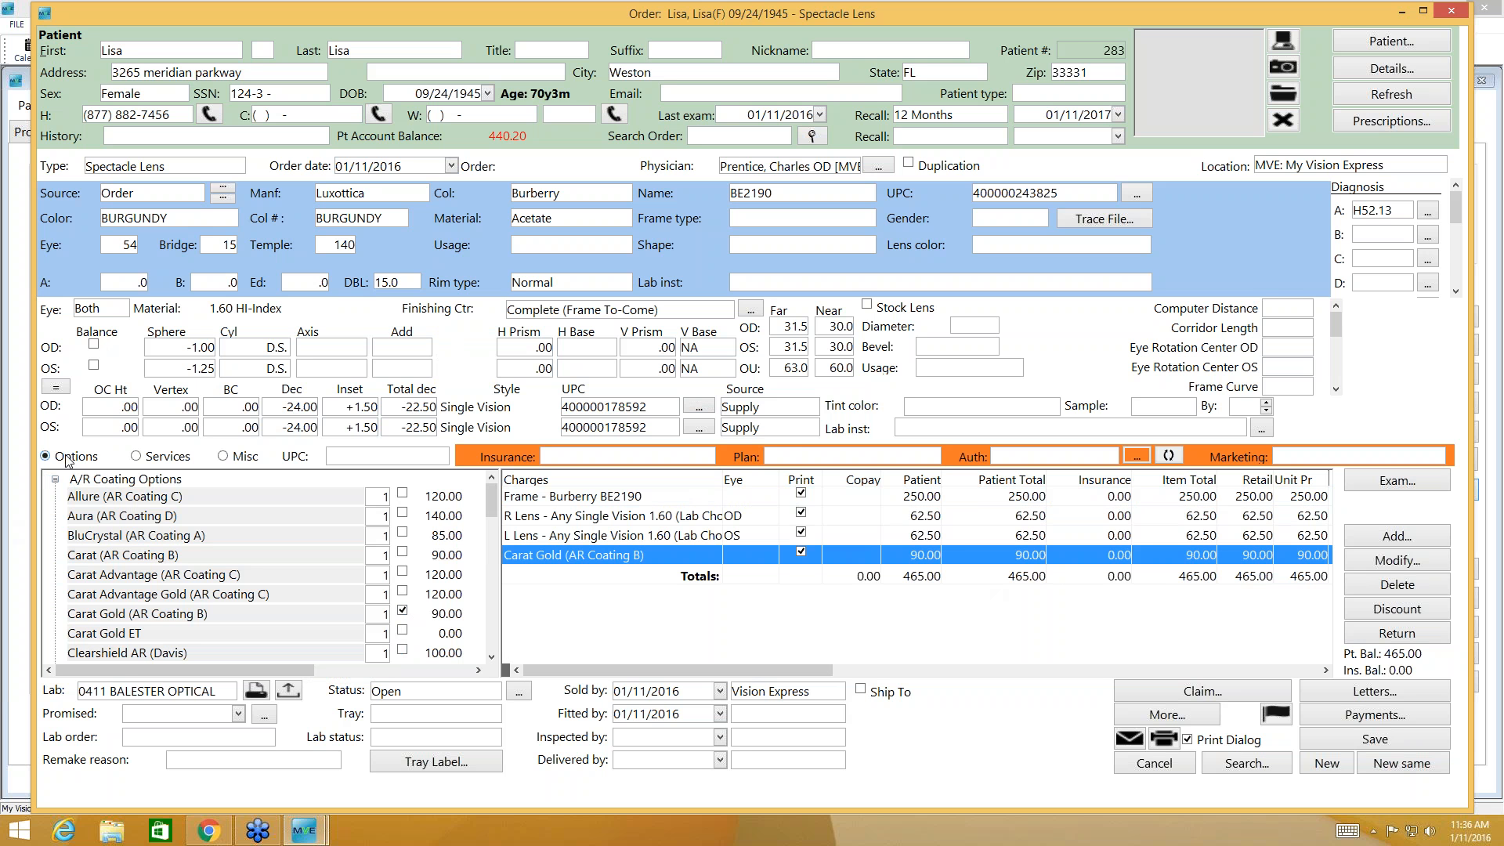
pyautogui.click(55, 479)
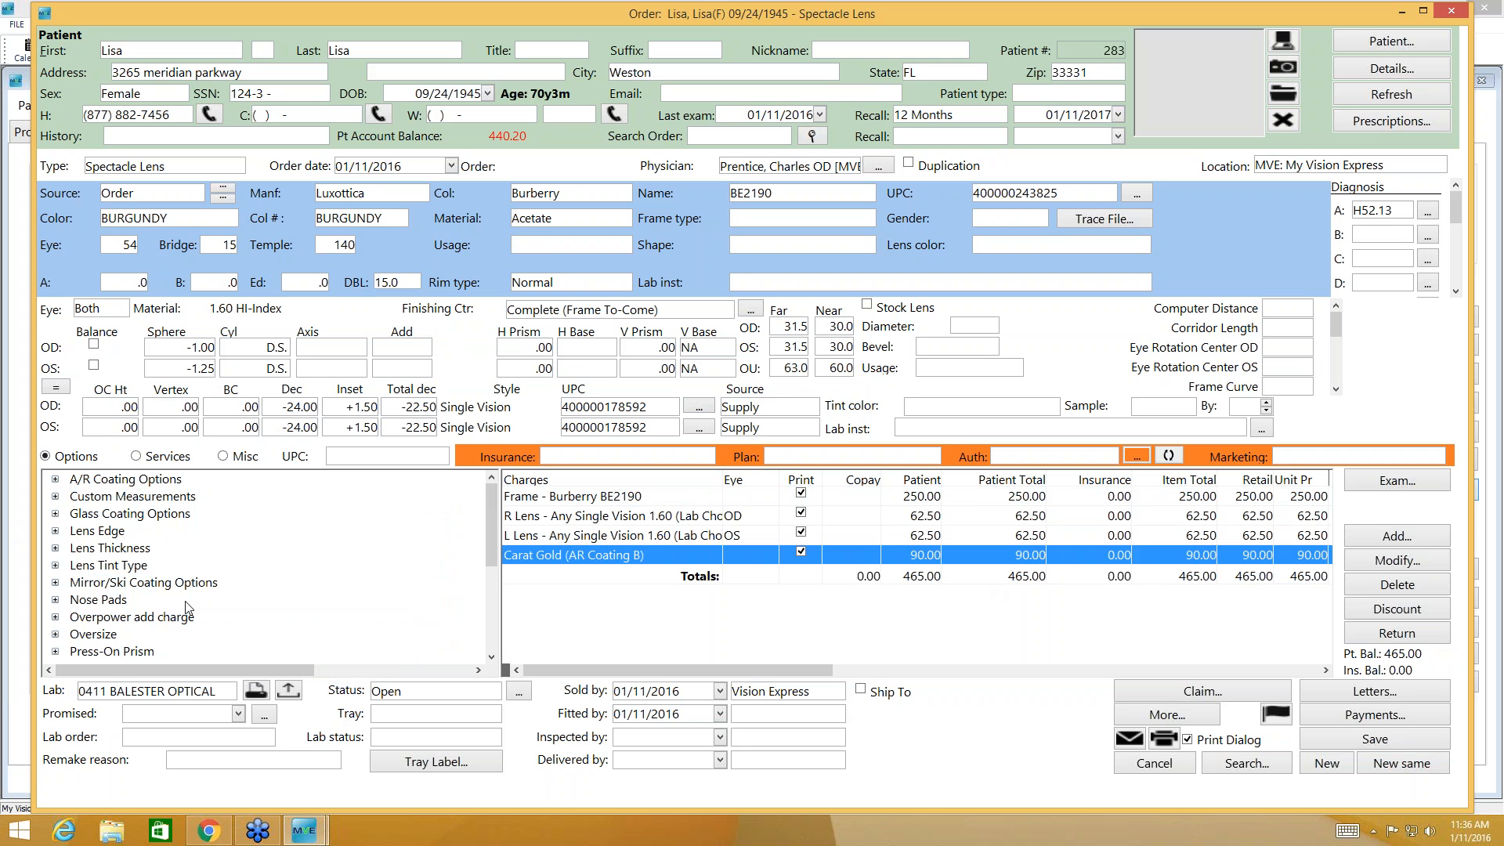
pyautogui.click(491, 661)
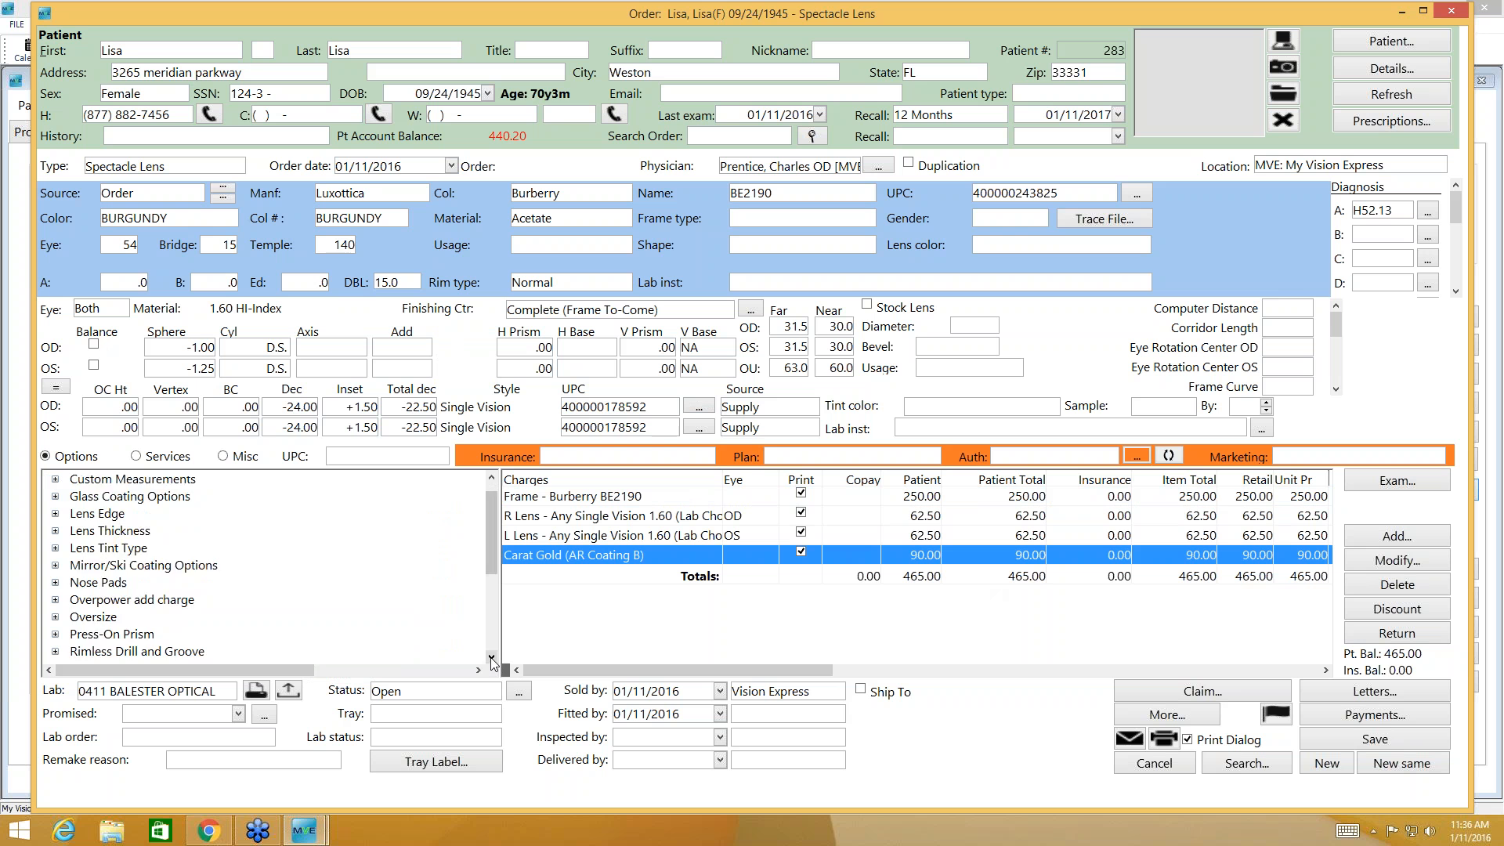
pyautogui.click(492, 661)
pyautogui.click(491, 662)
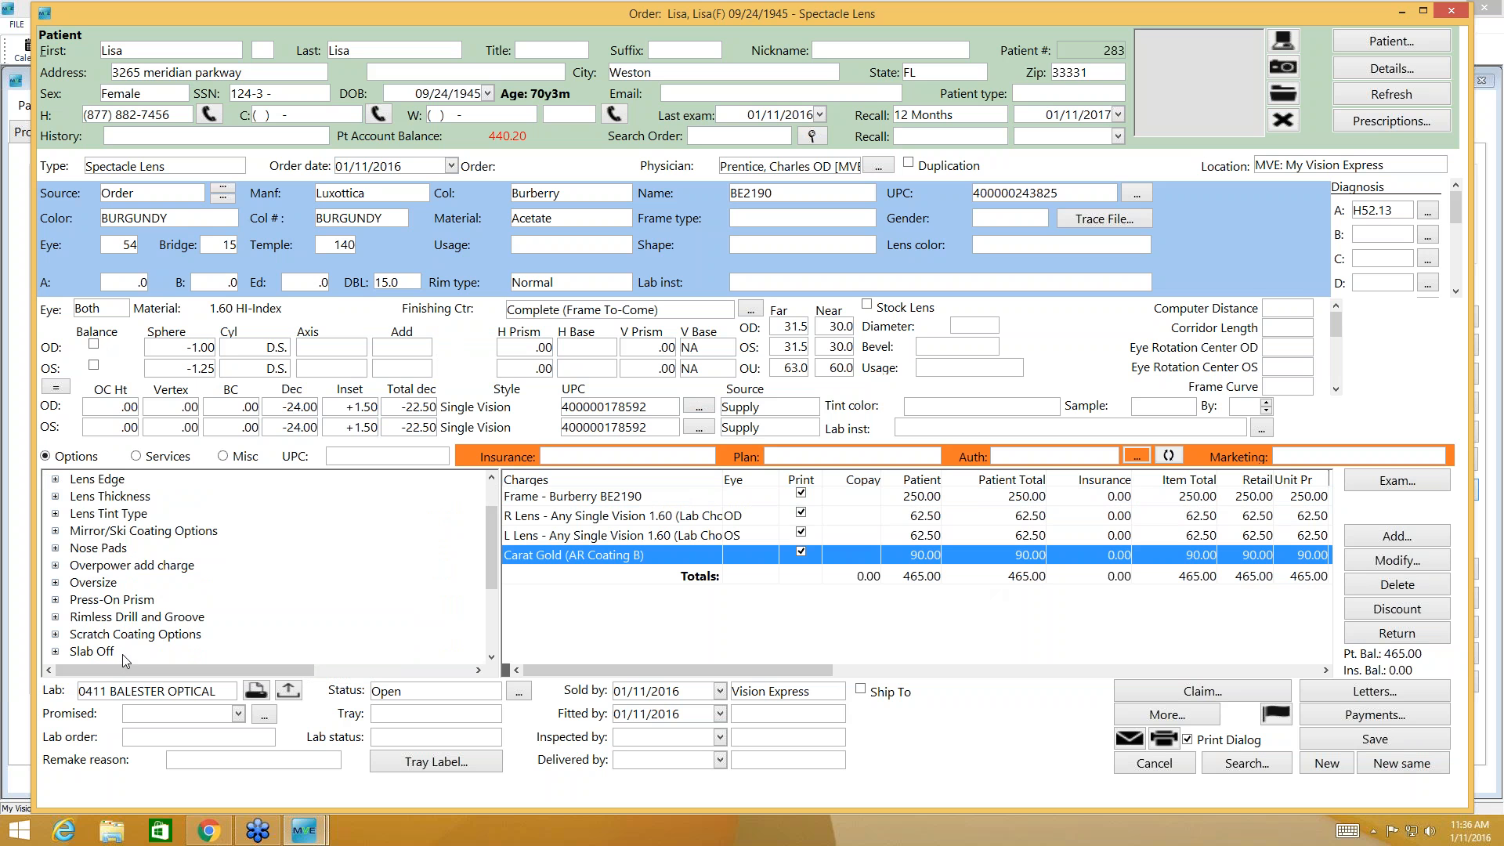
pyautogui.click(224, 457)
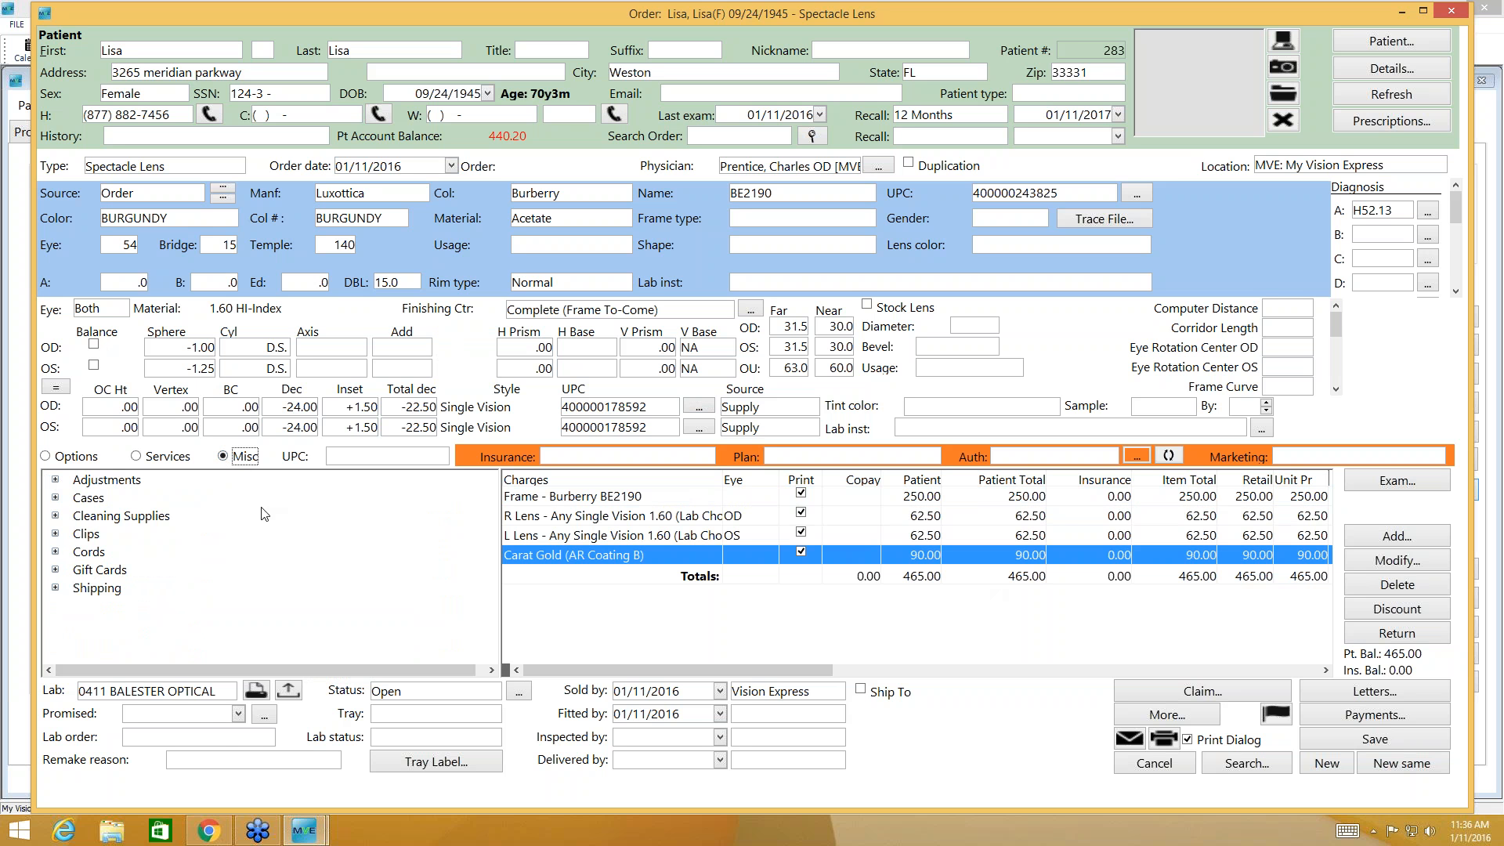
# - Set the order's promised date to 01/25/2016 and the lens bevel to Hide-a-Bevel
pyautogui.click(237, 713)
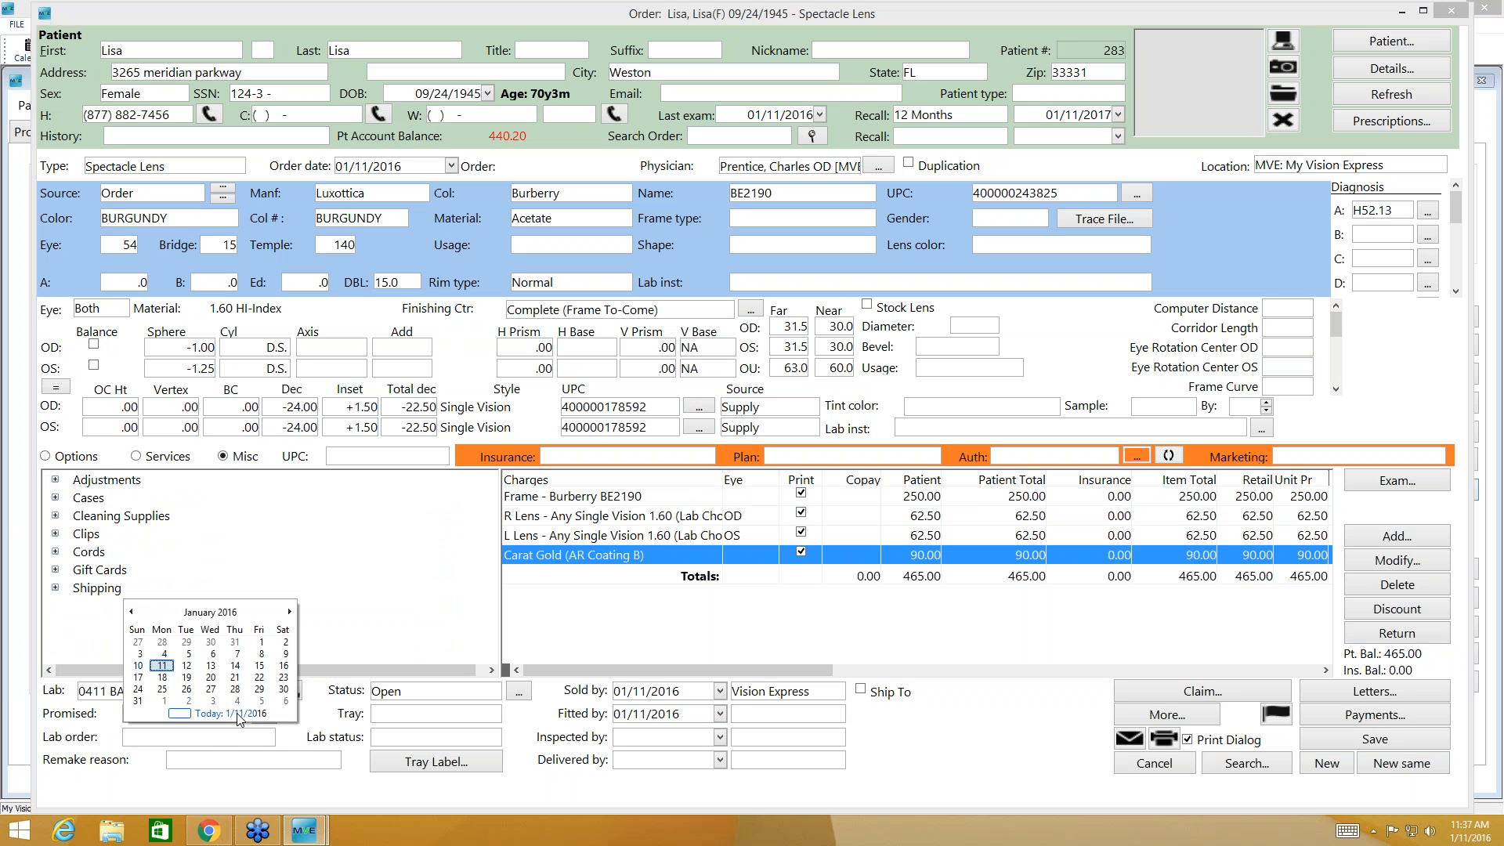
pyautogui.click(162, 690)
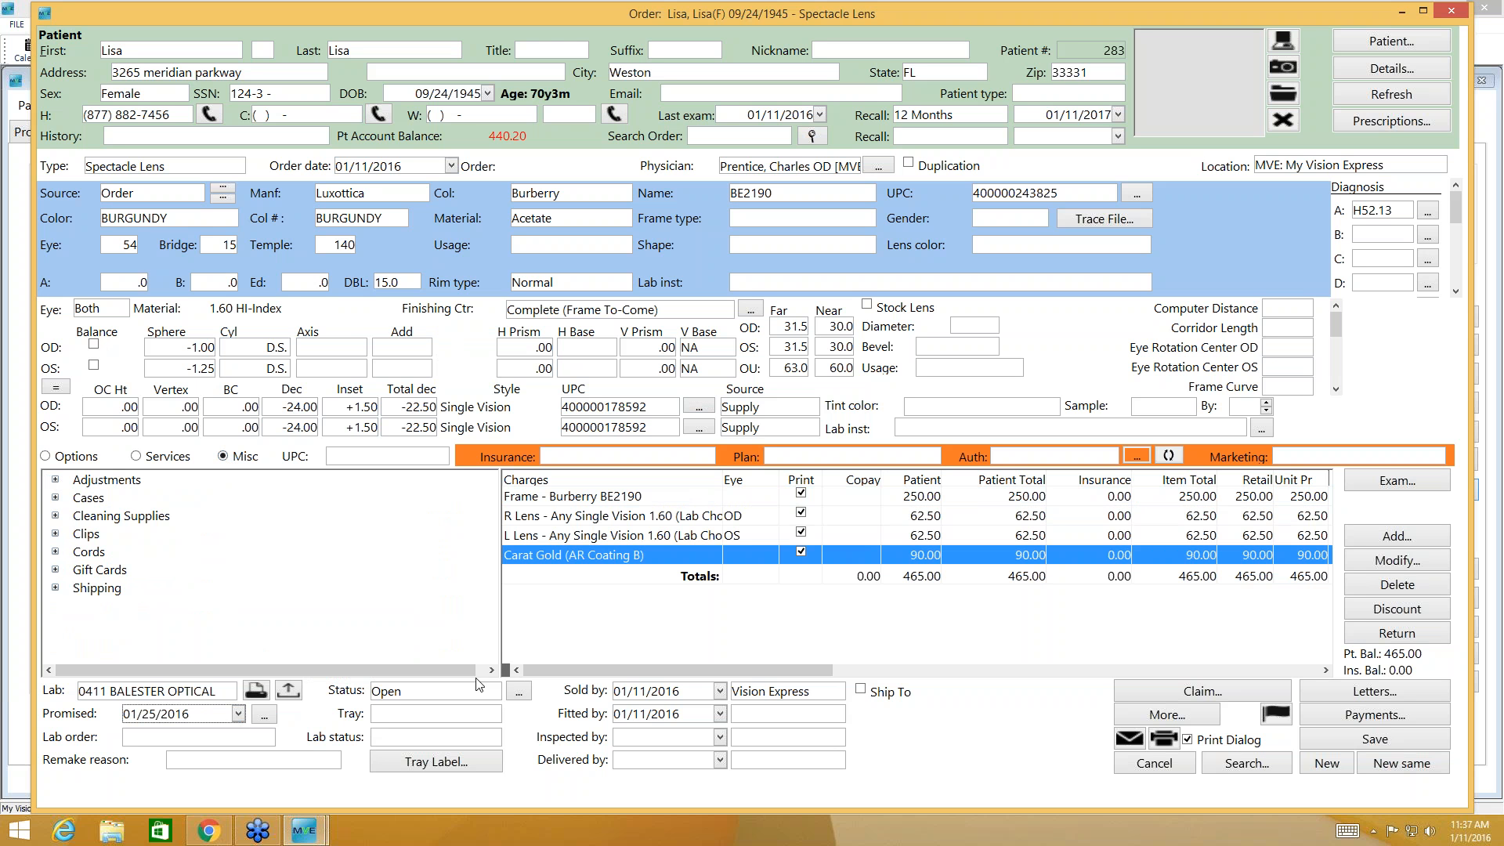
pyautogui.click(991, 347)
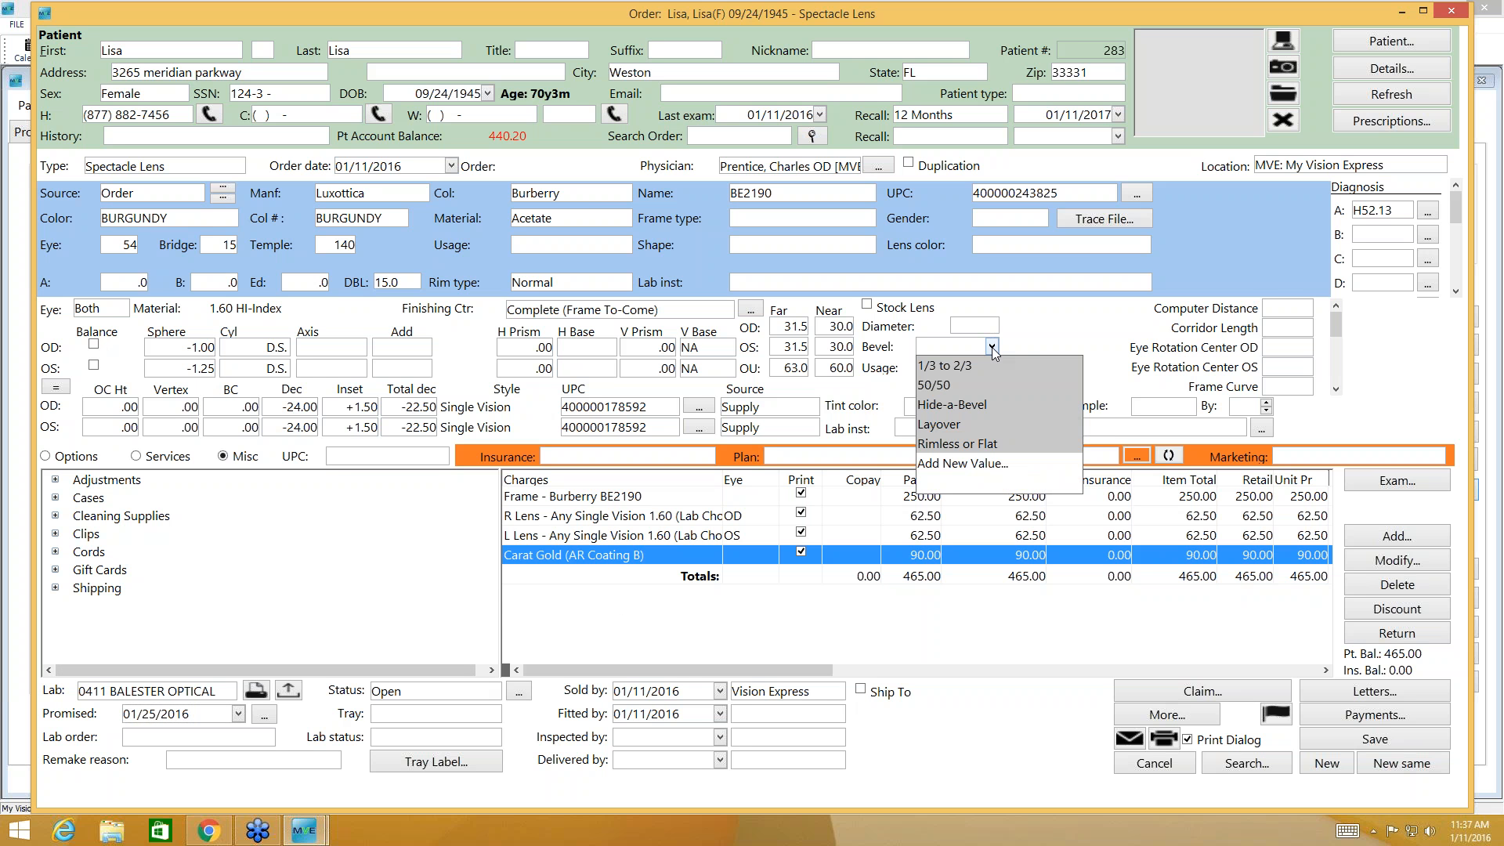
pyautogui.click(984, 404)
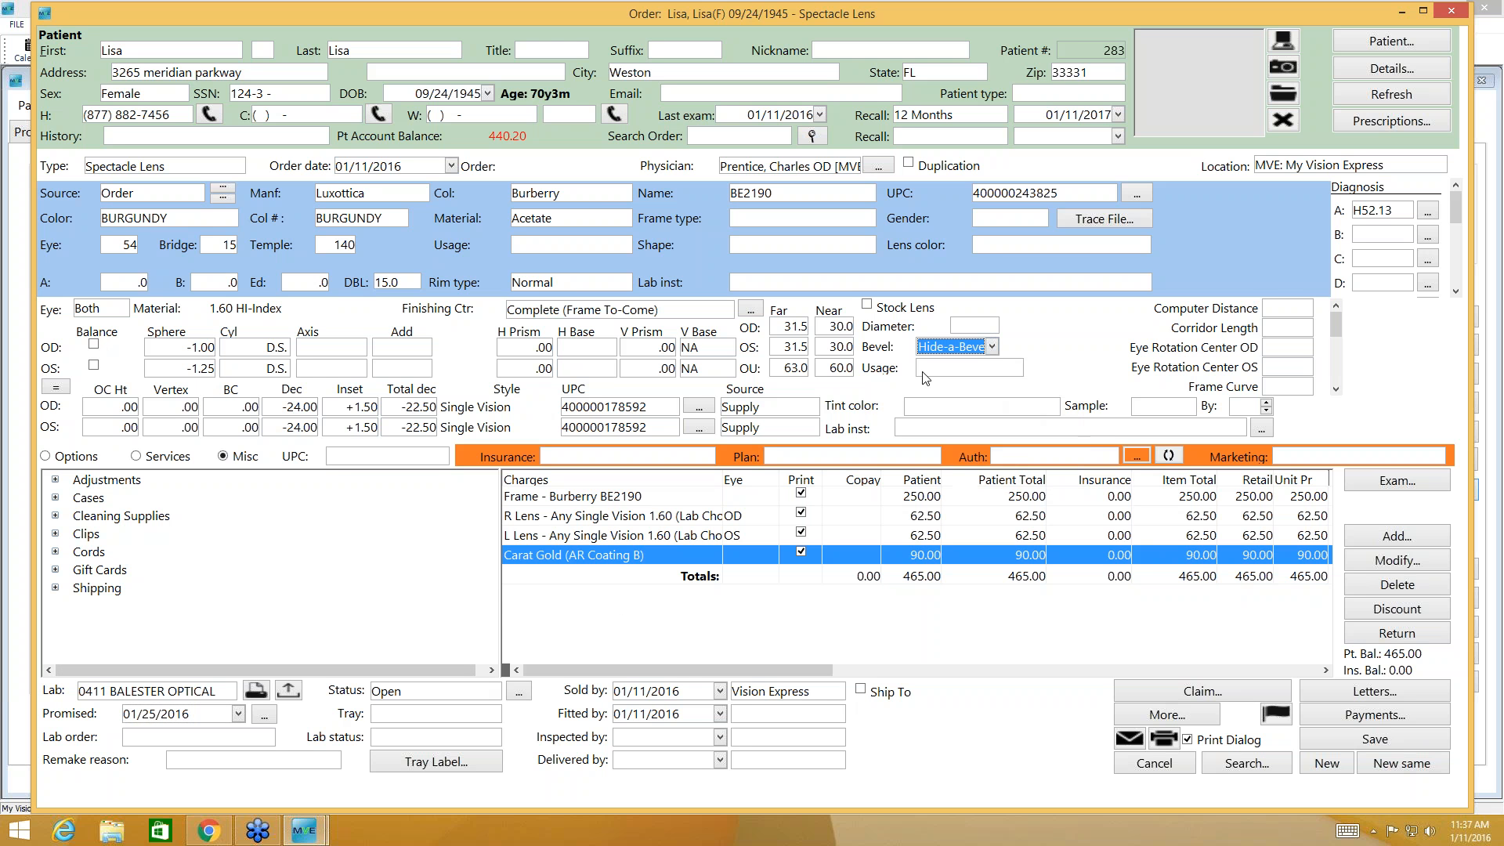
pyautogui.click(1015, 368)
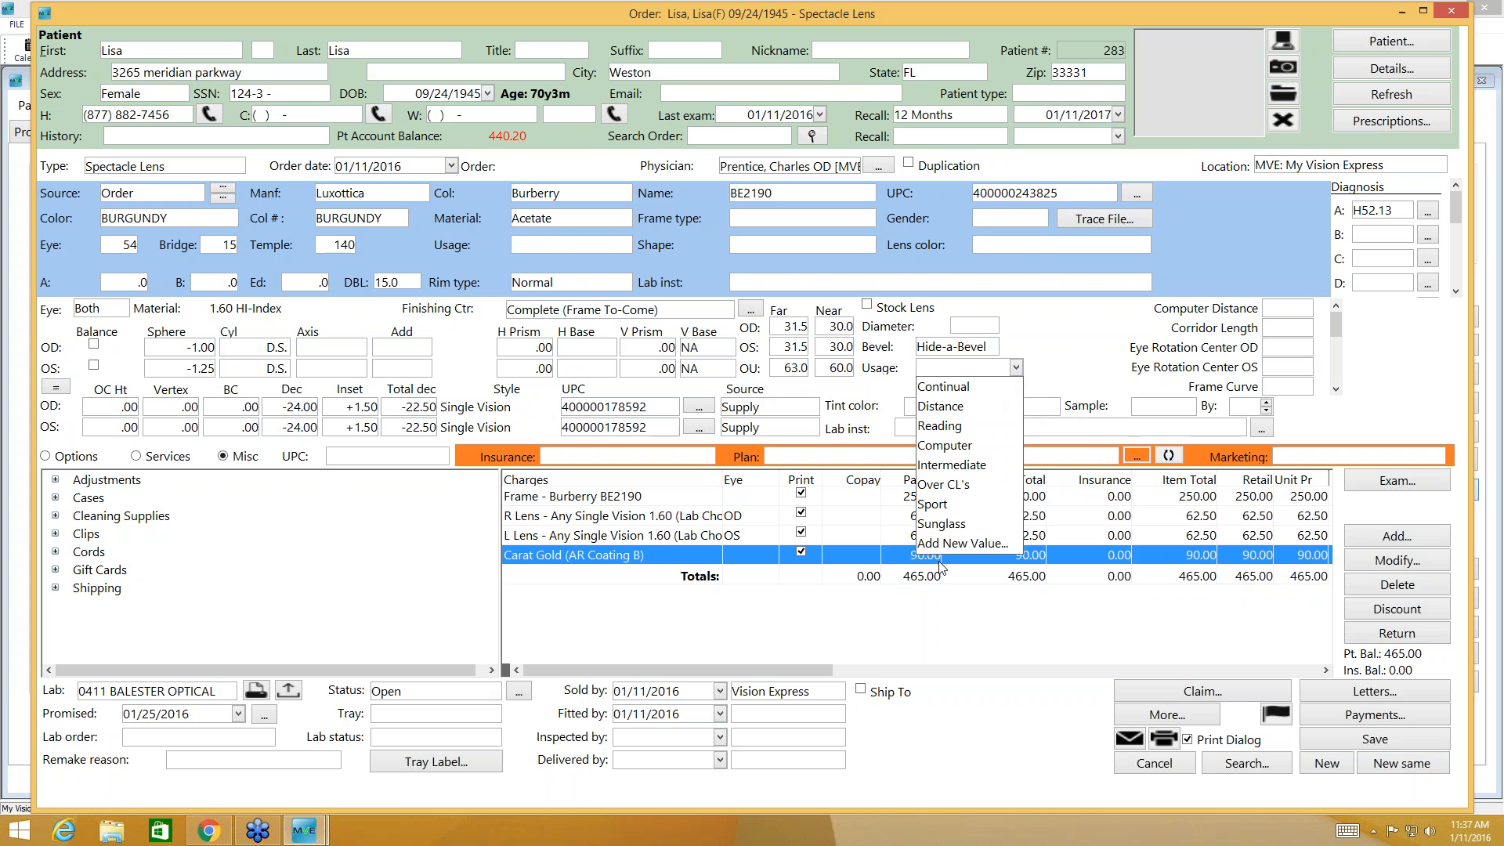
pyautogui.click(1059, 353)
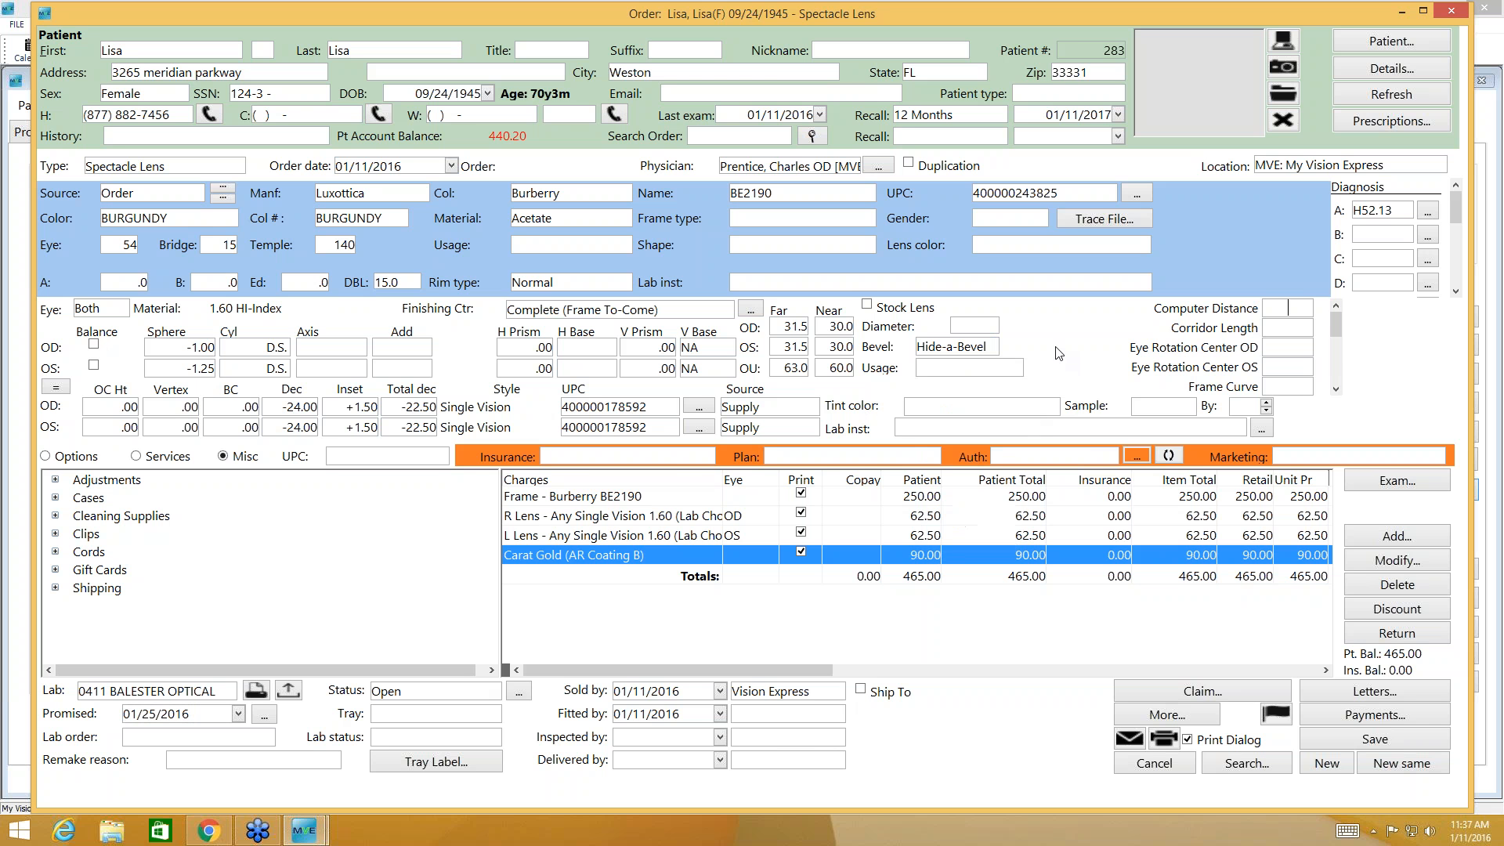
# - Assign the Primary Vision - Gain Insight insurance to the order with the Gain Insight Plan - 1 (Primary) plan
pyautogui.click(708, 458)
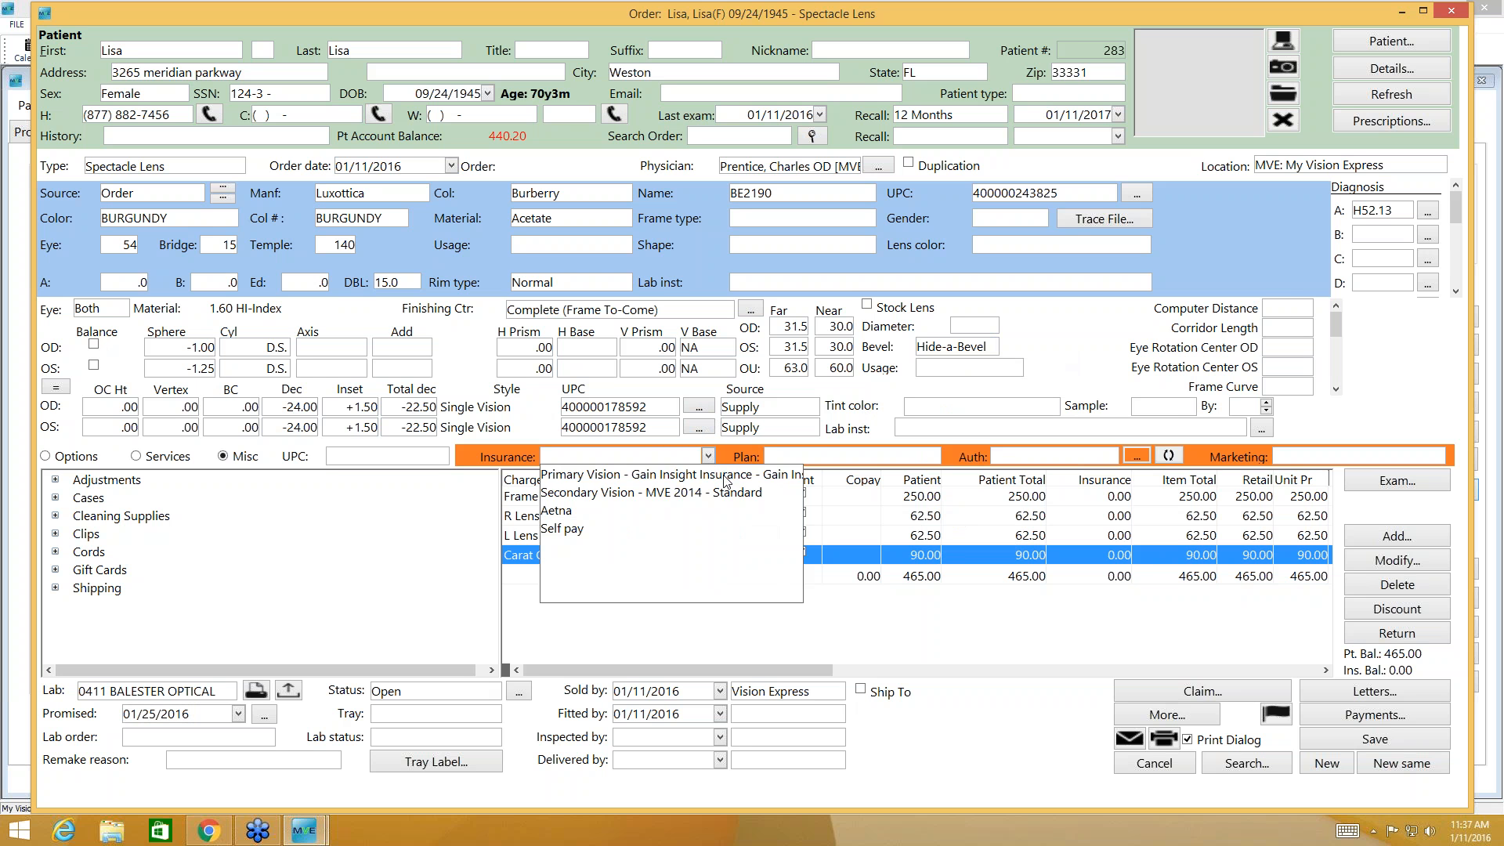
pyautogui.click(726, 476)
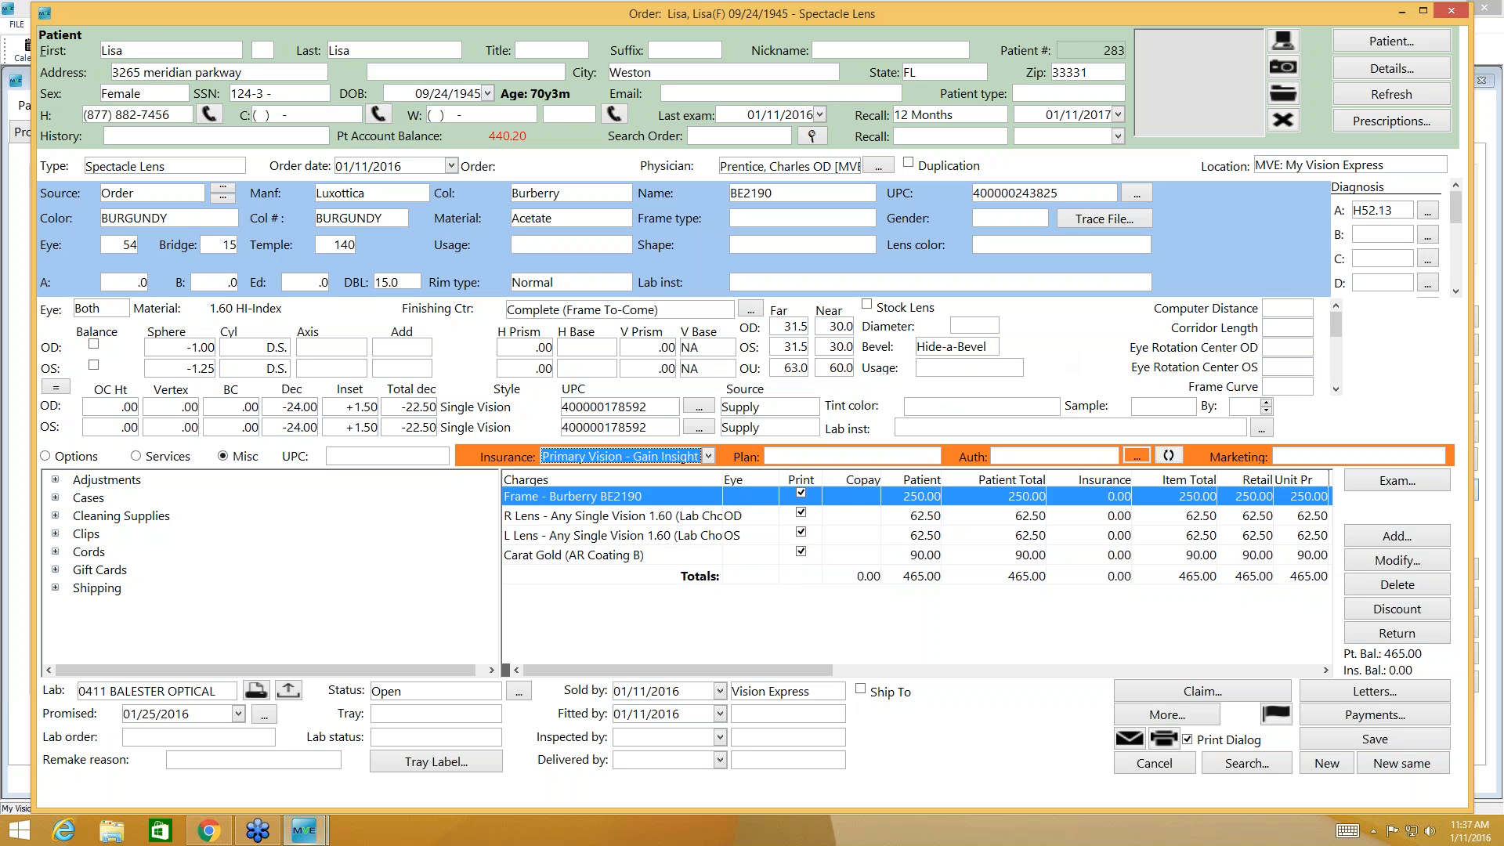
pyautogui.click(928, 461)
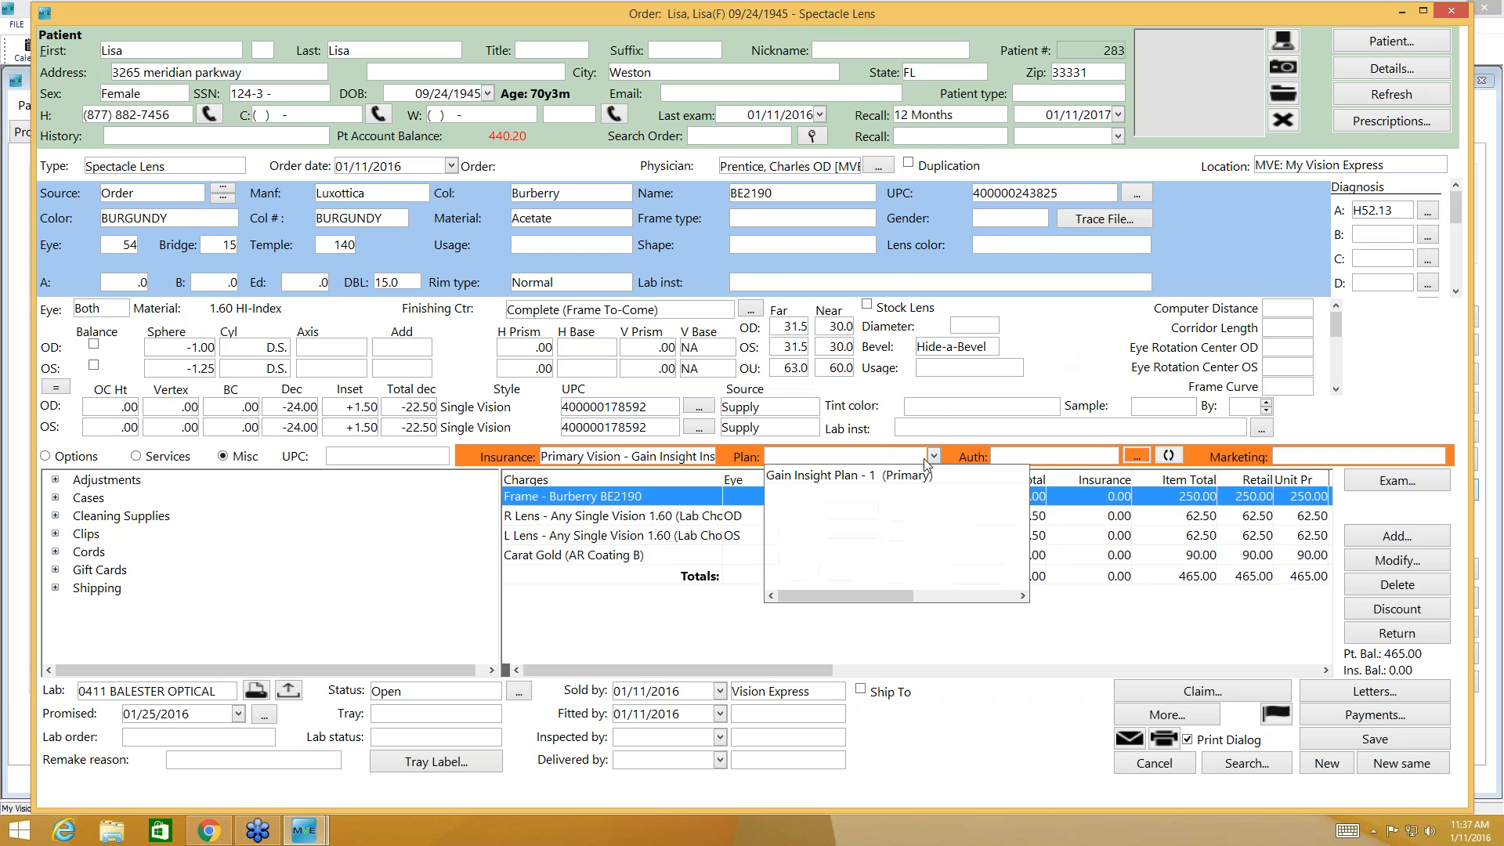
pyautogui.click(913, 478)
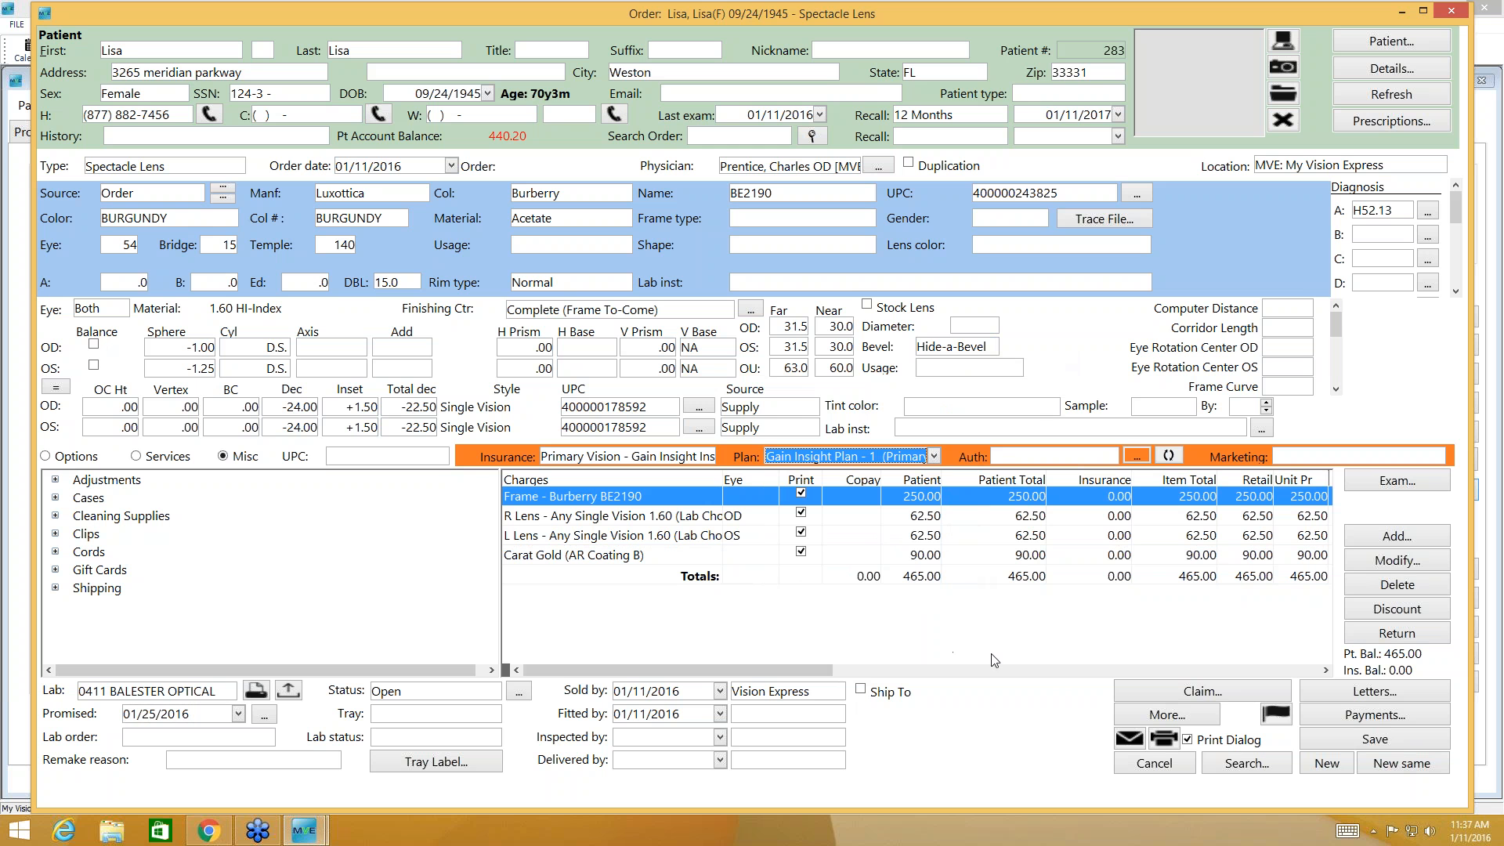
# - Mark Lens and Frame as insured in the additional order details and close them
pyautogui.click(1167, 715)
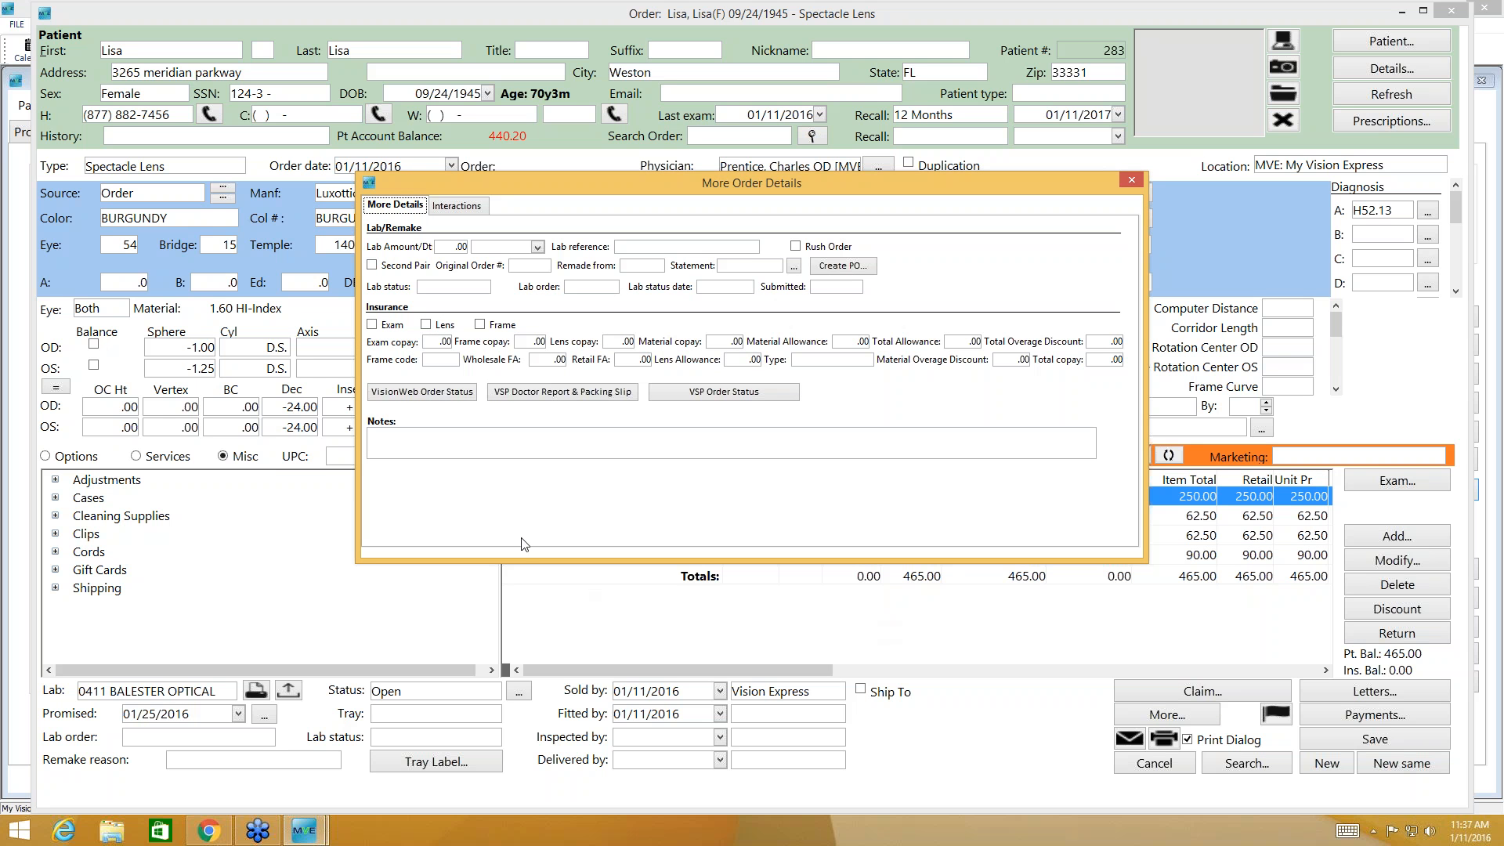
pyautogui.click(427, 326)
pyautogui.click(480, 325)
pyautogui.click(1130, 180)
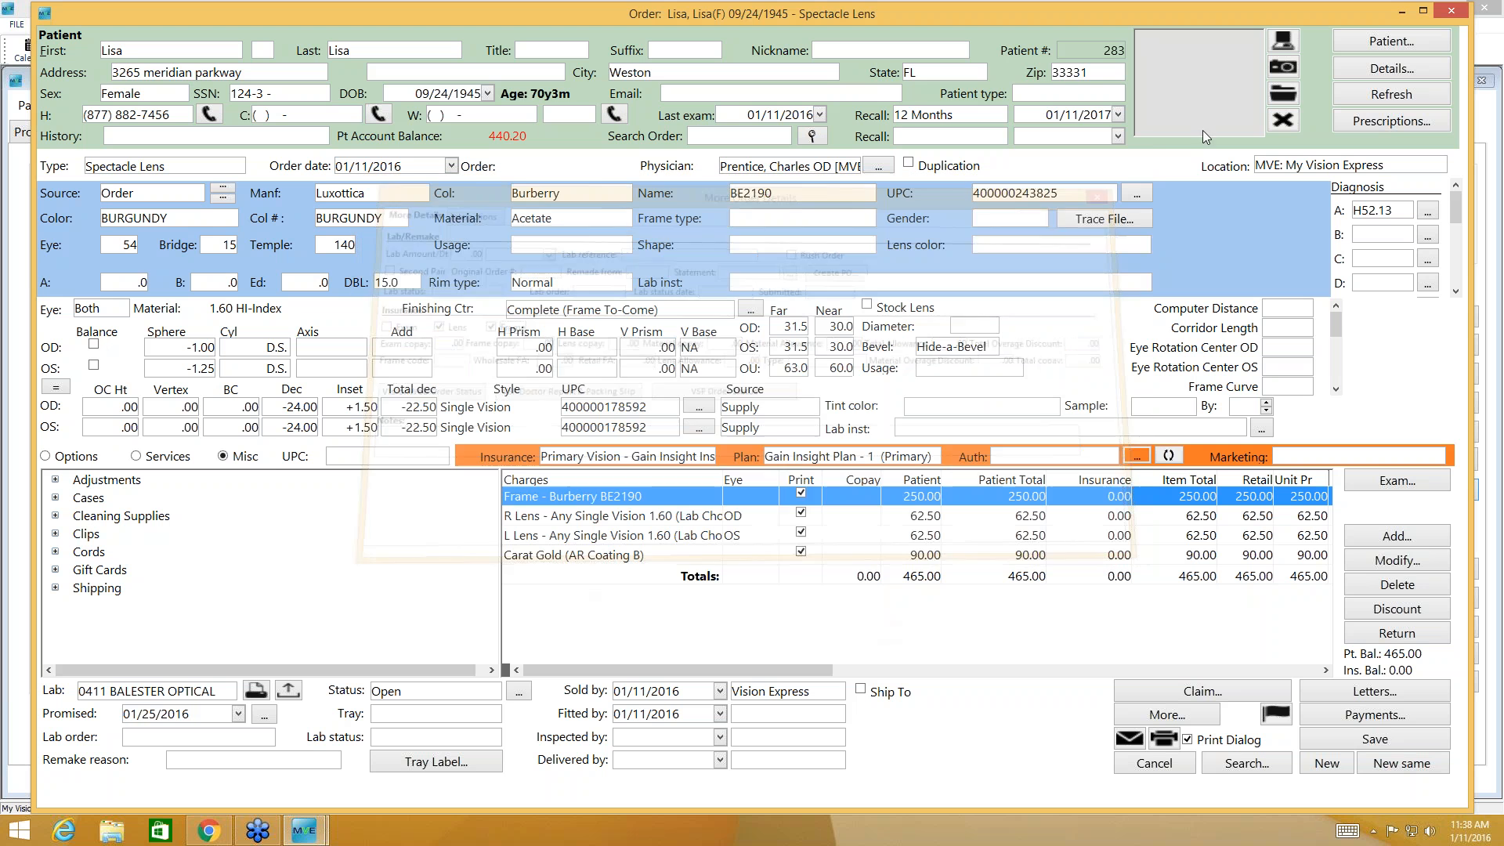
# - Add an authorization to the patient's secondary MVE 2014 Standard insurance in the patient details
pyautogui.click(1371, 71)
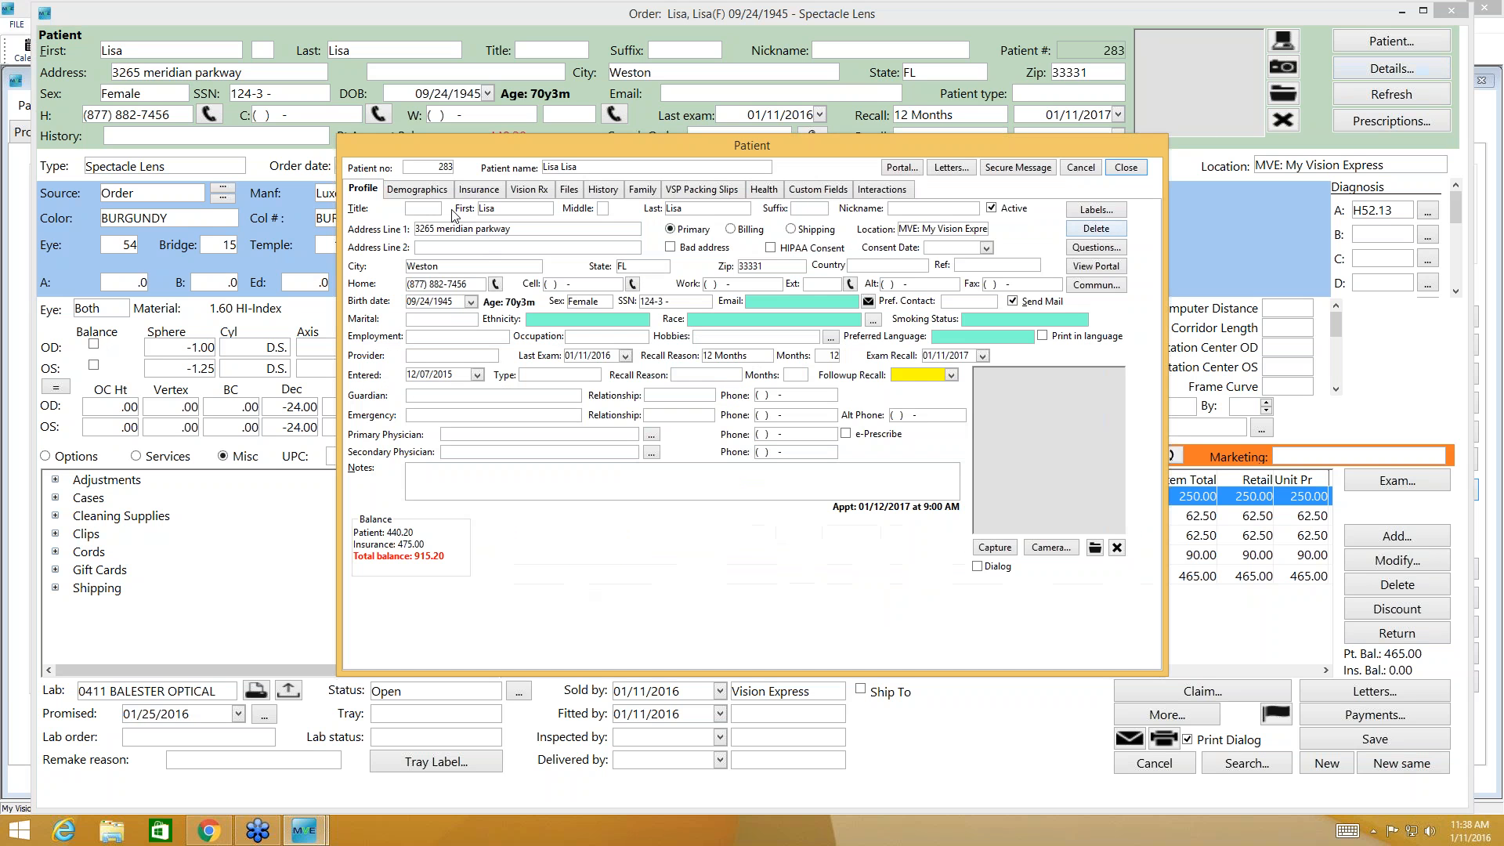
pyautogui.click(481, 190)
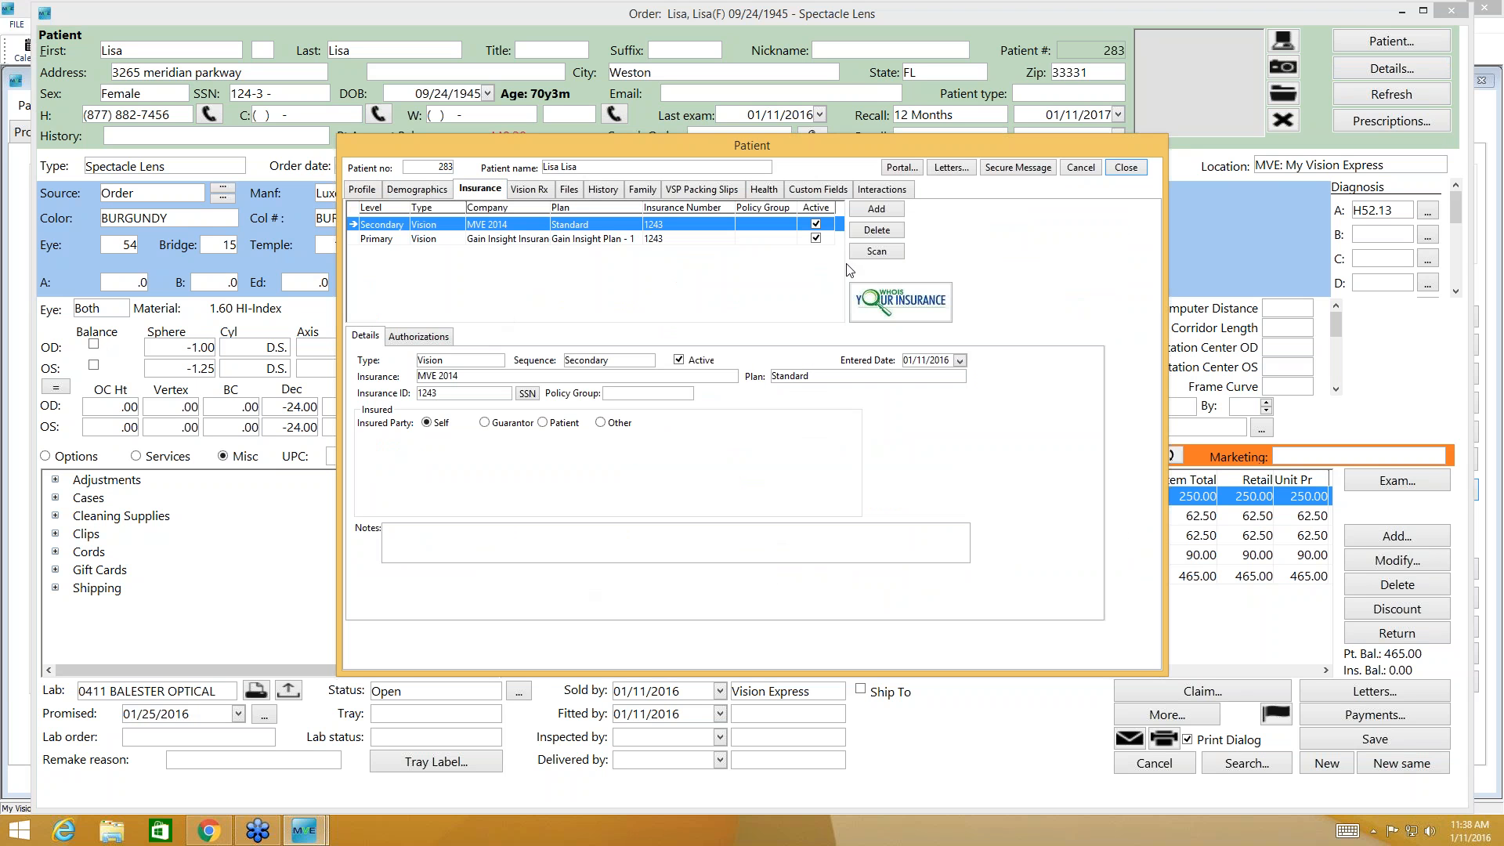
pyautogui.click(418, 336)
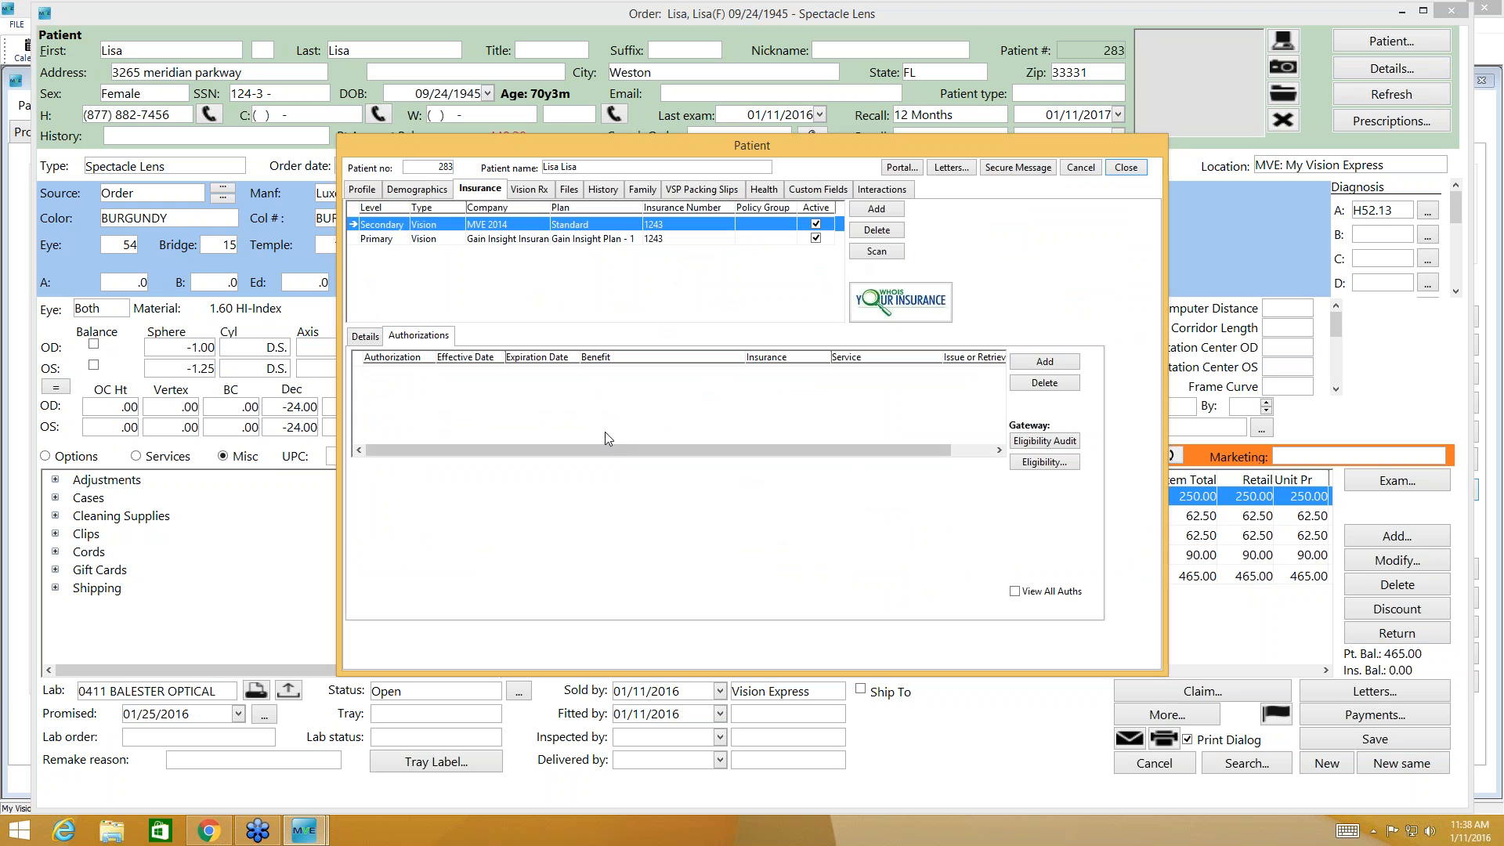
pyautogui.click(1054, 362)
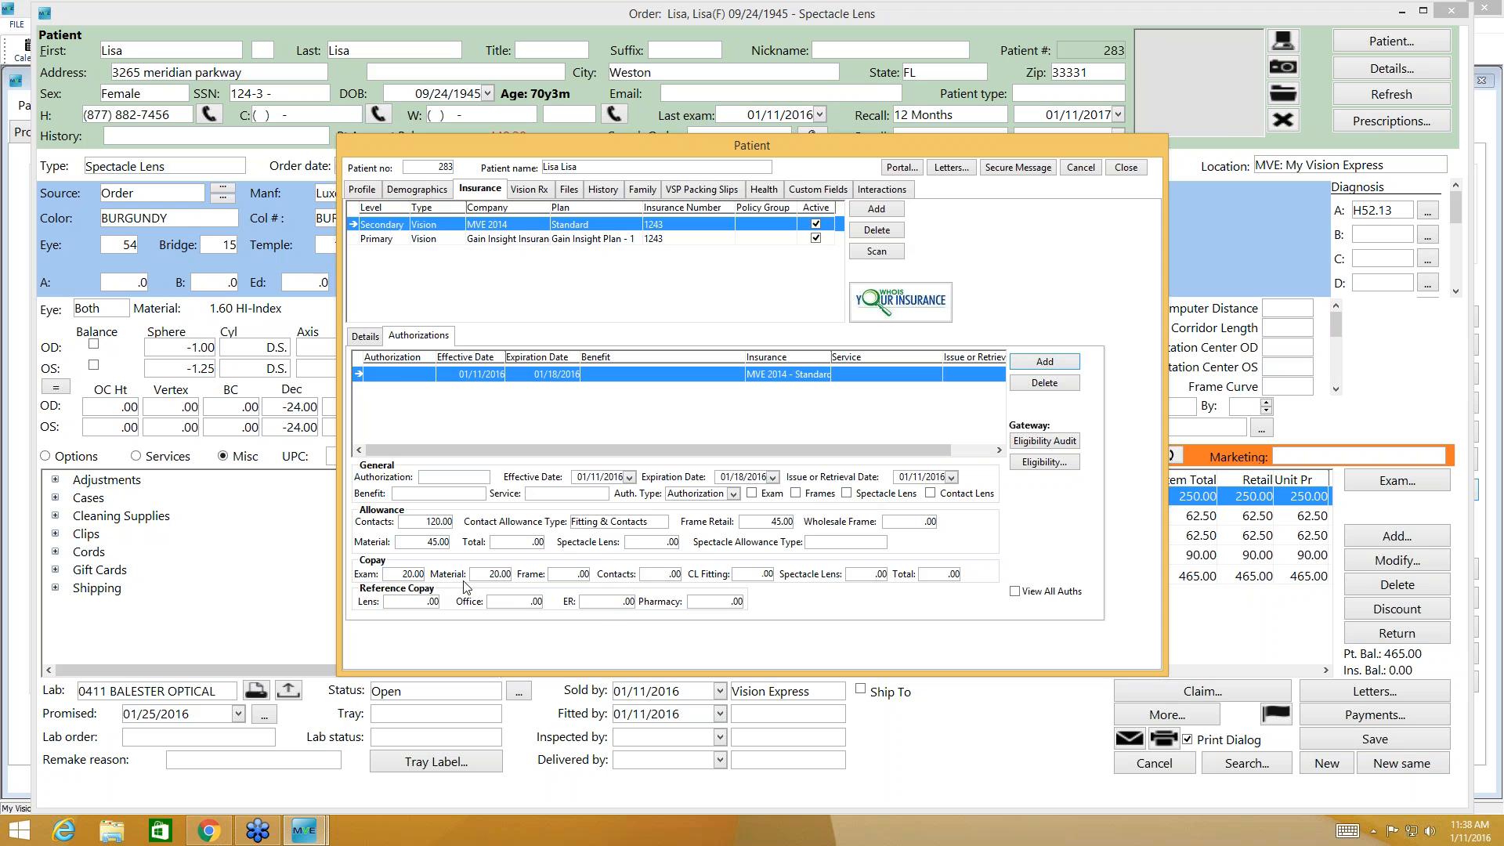
# - Add two authorizations to the patient's primary Gain Insight Plan - 1 insurance
pyautogui.click(366, 337)
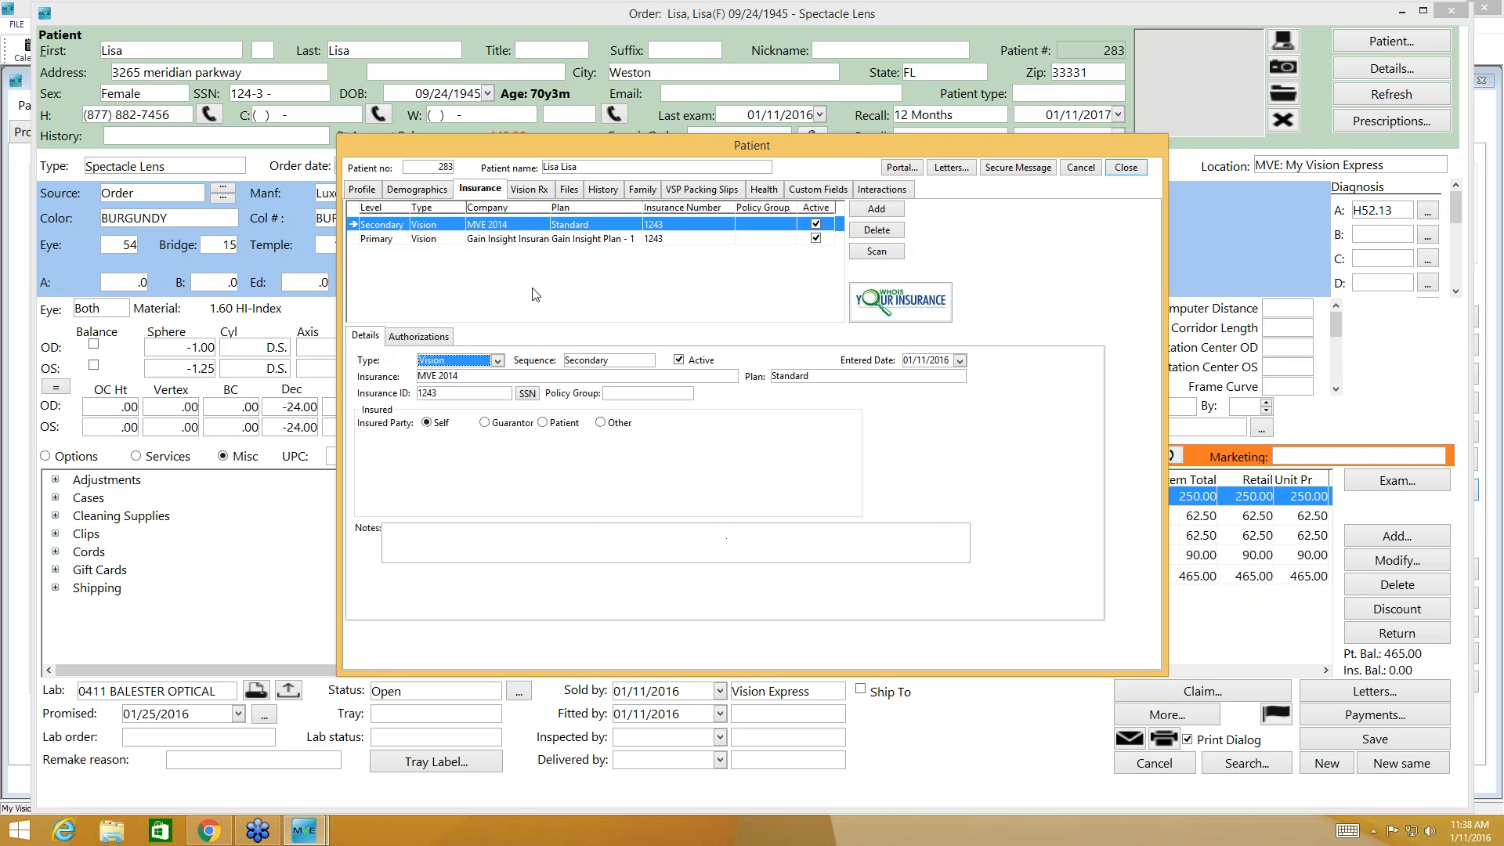
pyautogui.click(572, 239)
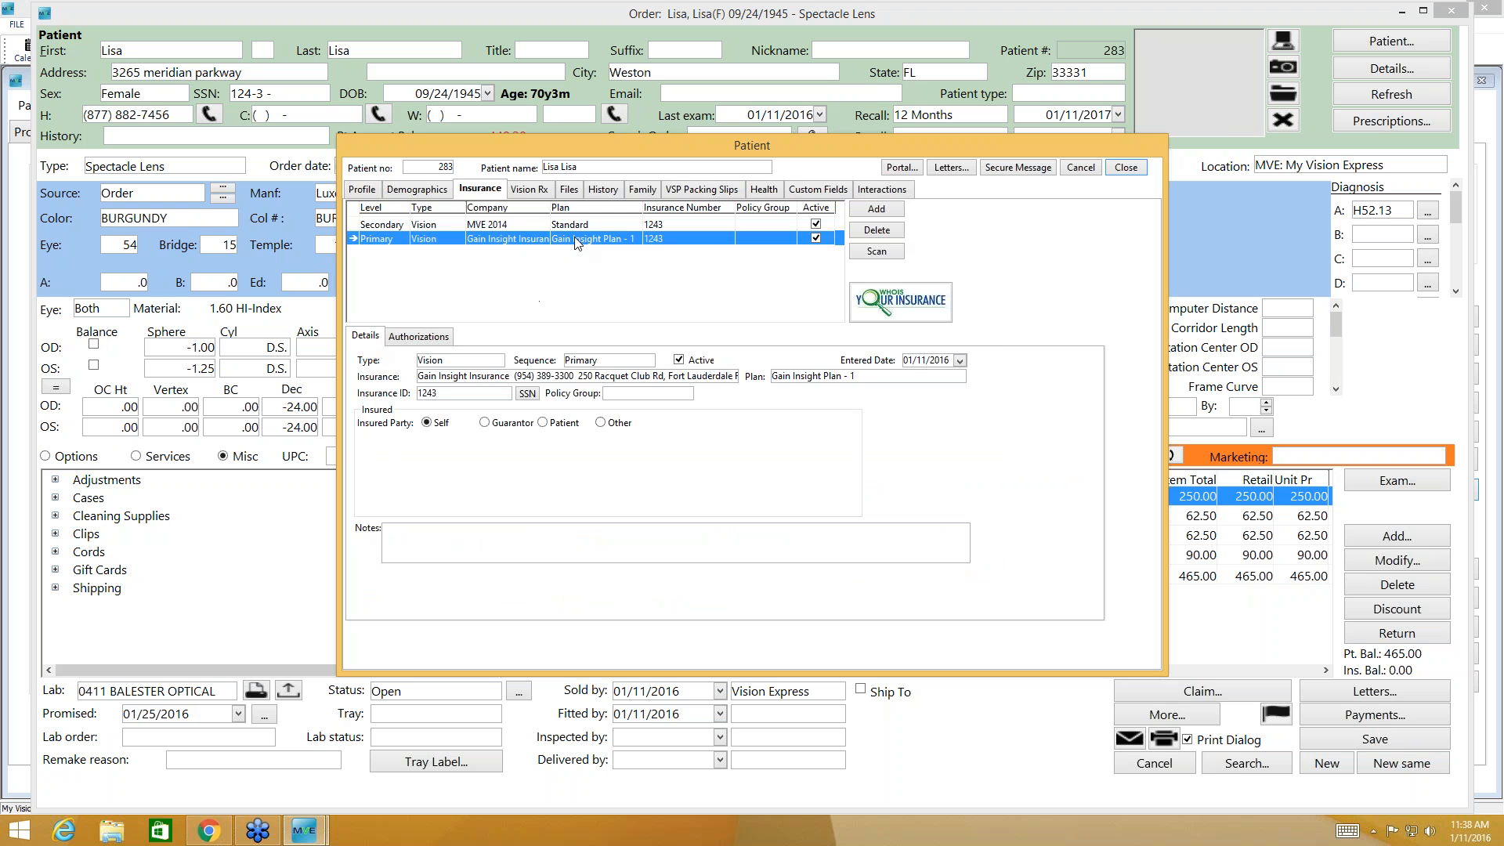
pyautogui.click(419, 337)
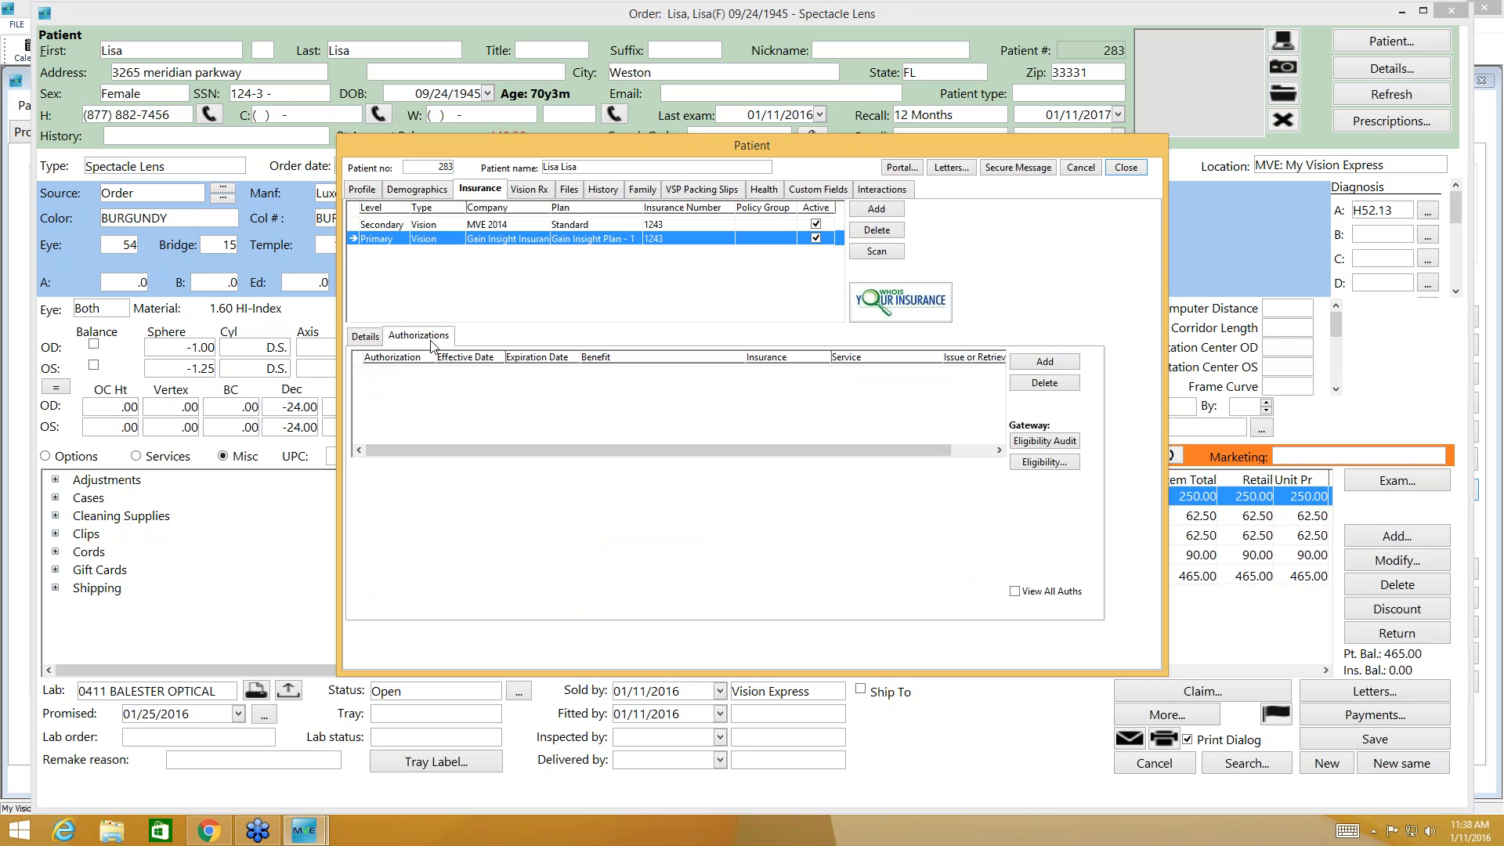
pyautogui.click(1046, 362)
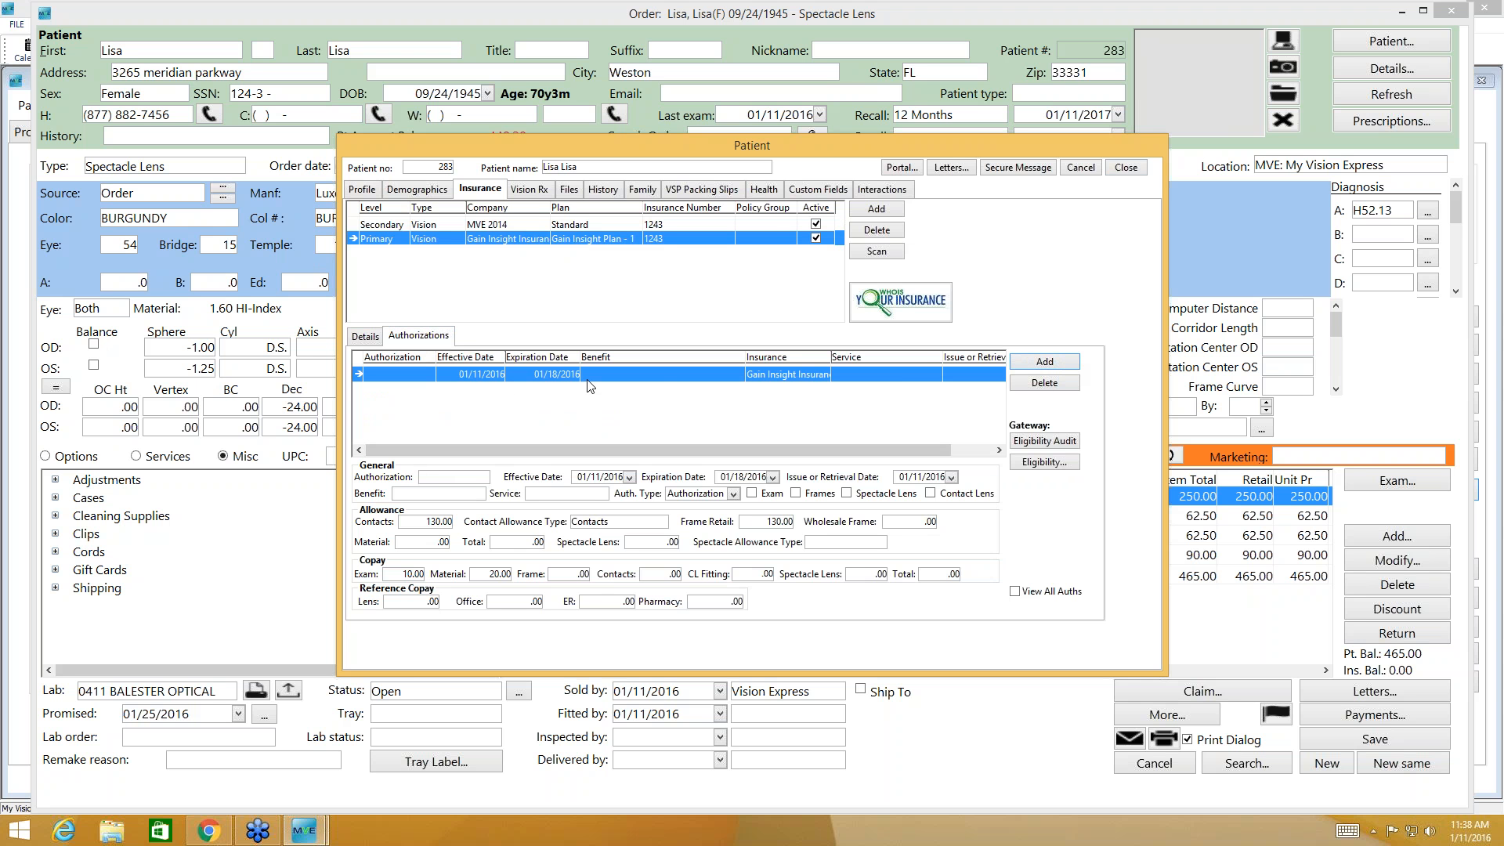
pyautogui.click(1046, 362)
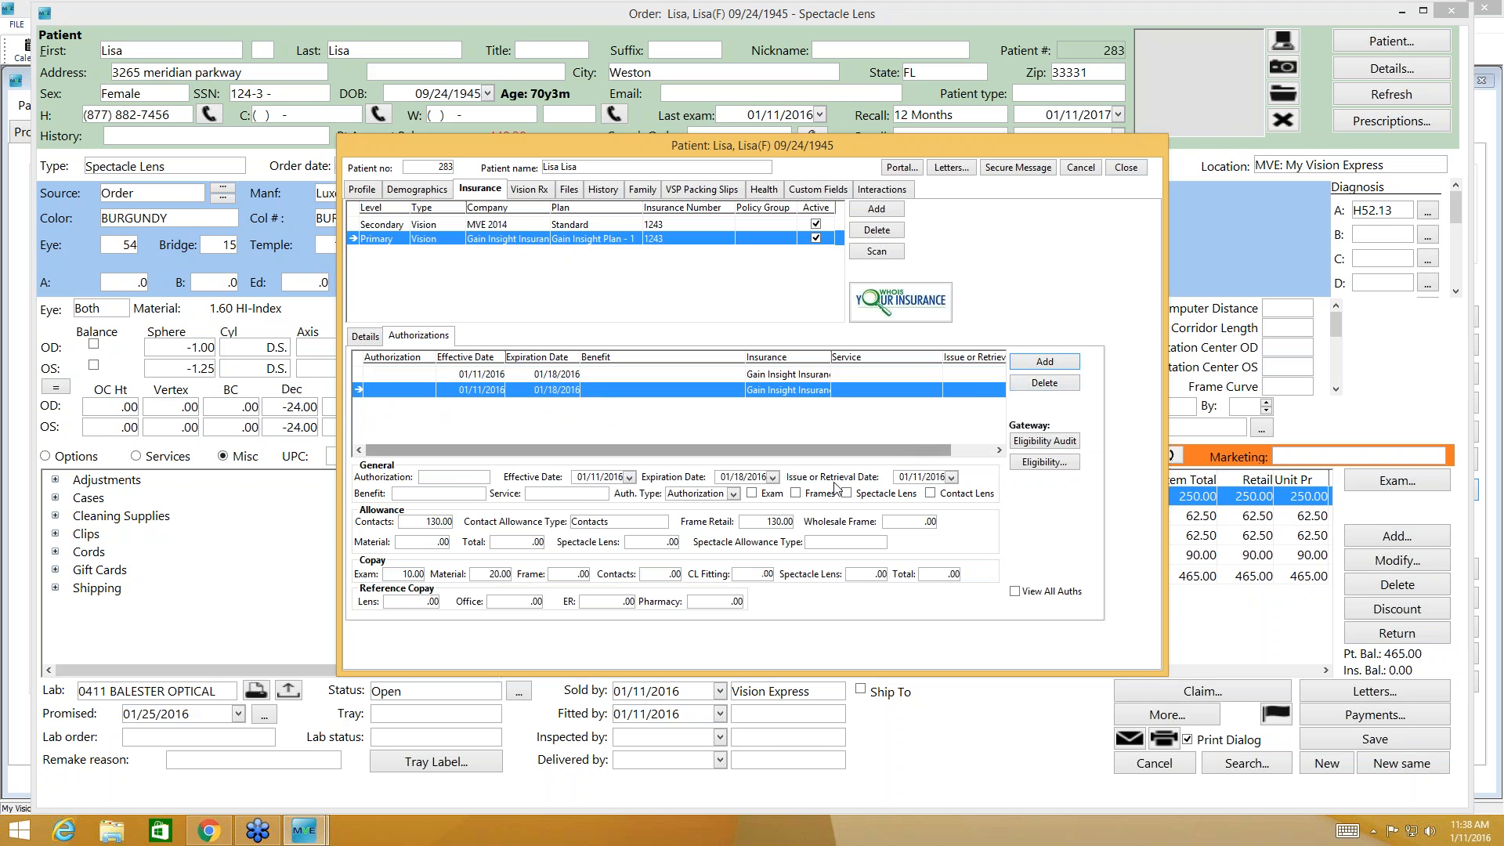
# - Mark the selected Gain Insight authorization for Frames and Spectacle Lens and close the patient record
pyautogui.click(796, 494)
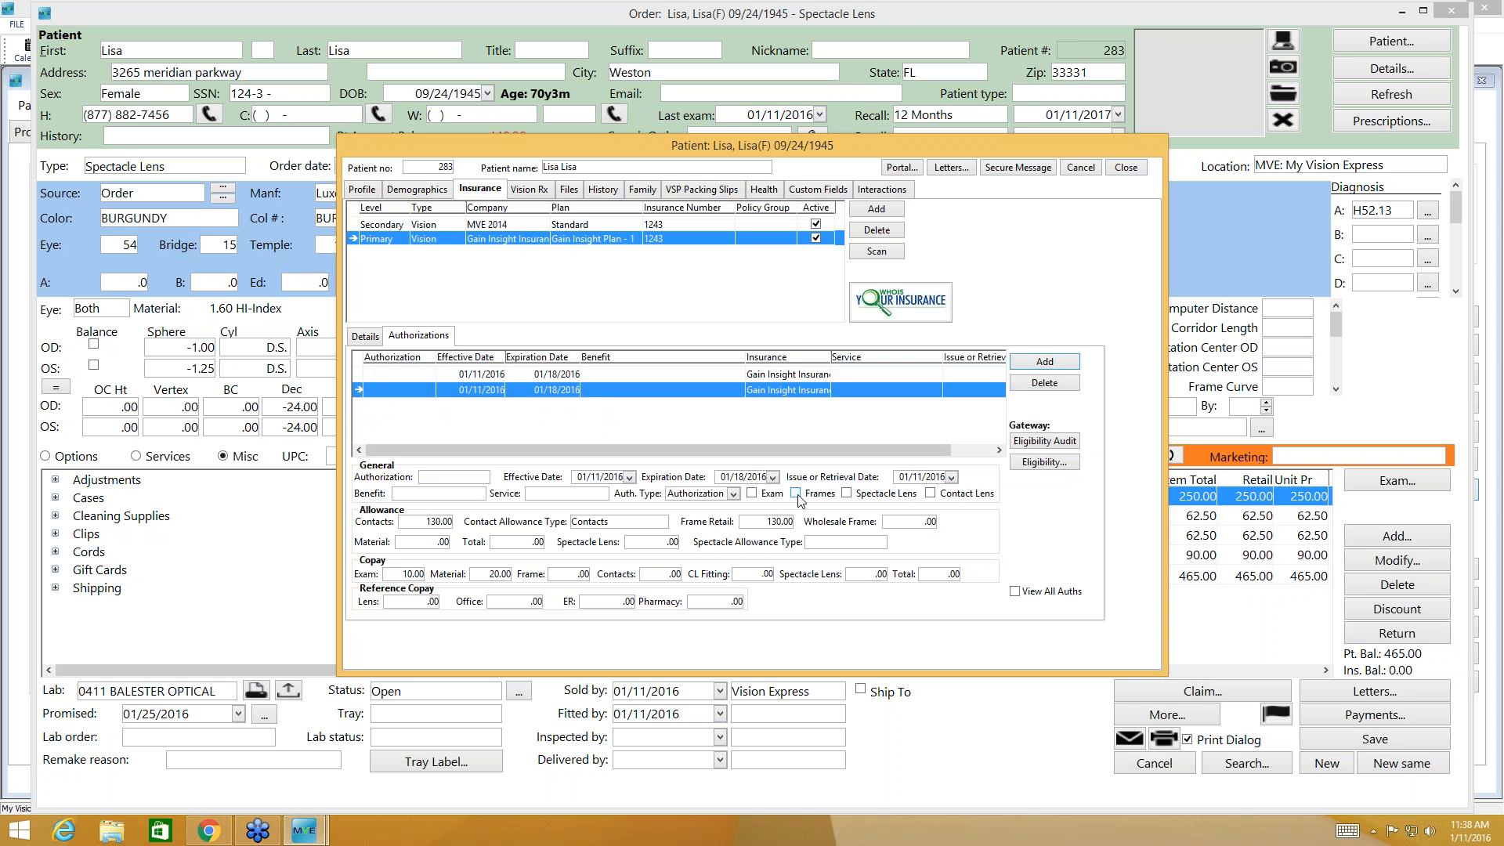
pyautogui.click(847, 493)
pyautogui.click(1125, 168)
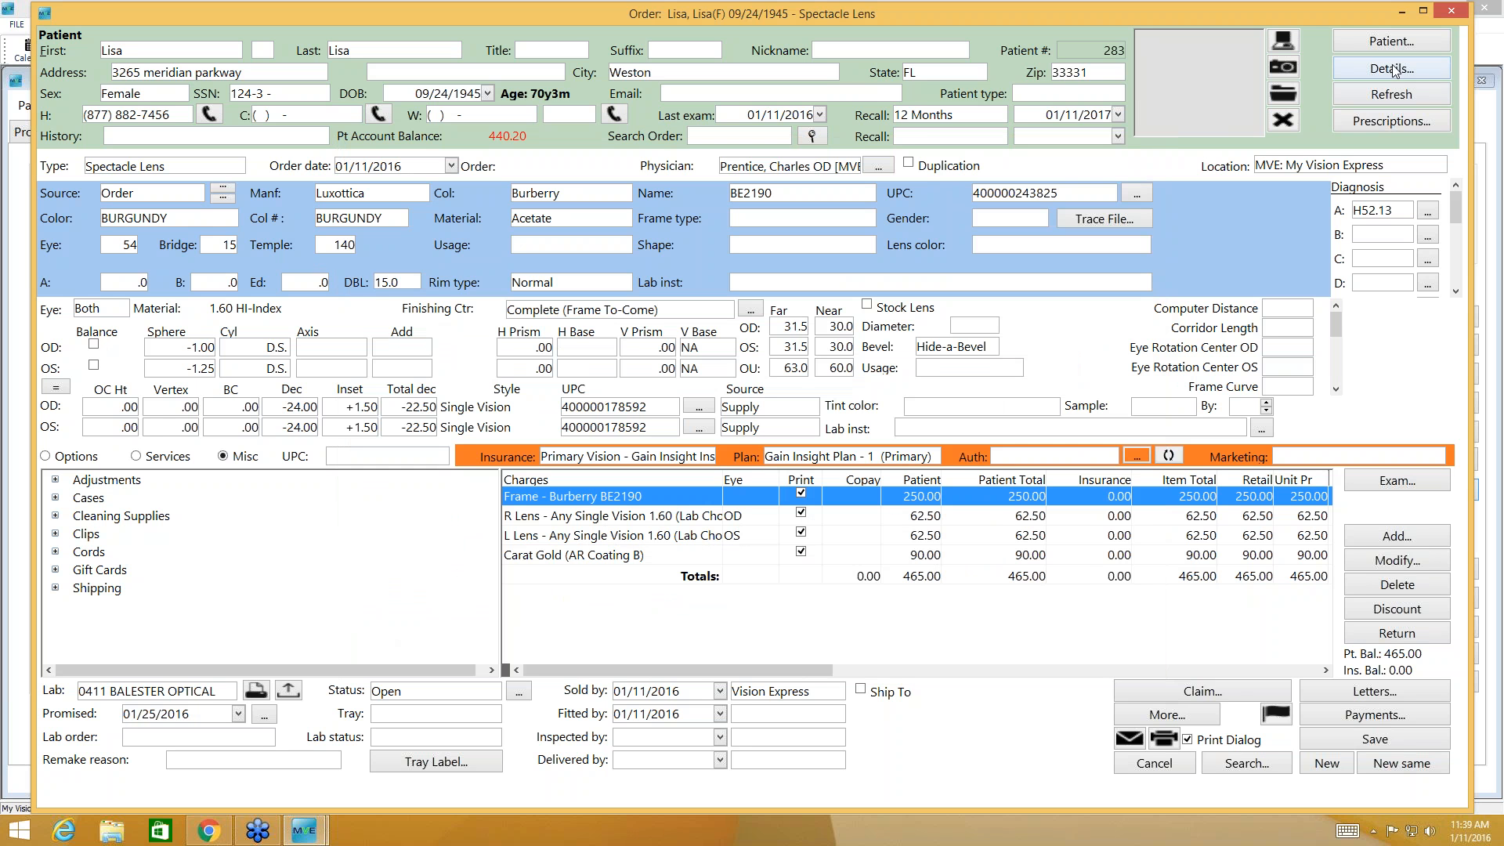
# - Set the frame copay to 15 and the lens copay to 30 in the additional order details and close them
pyautogui.click(1167, 716)
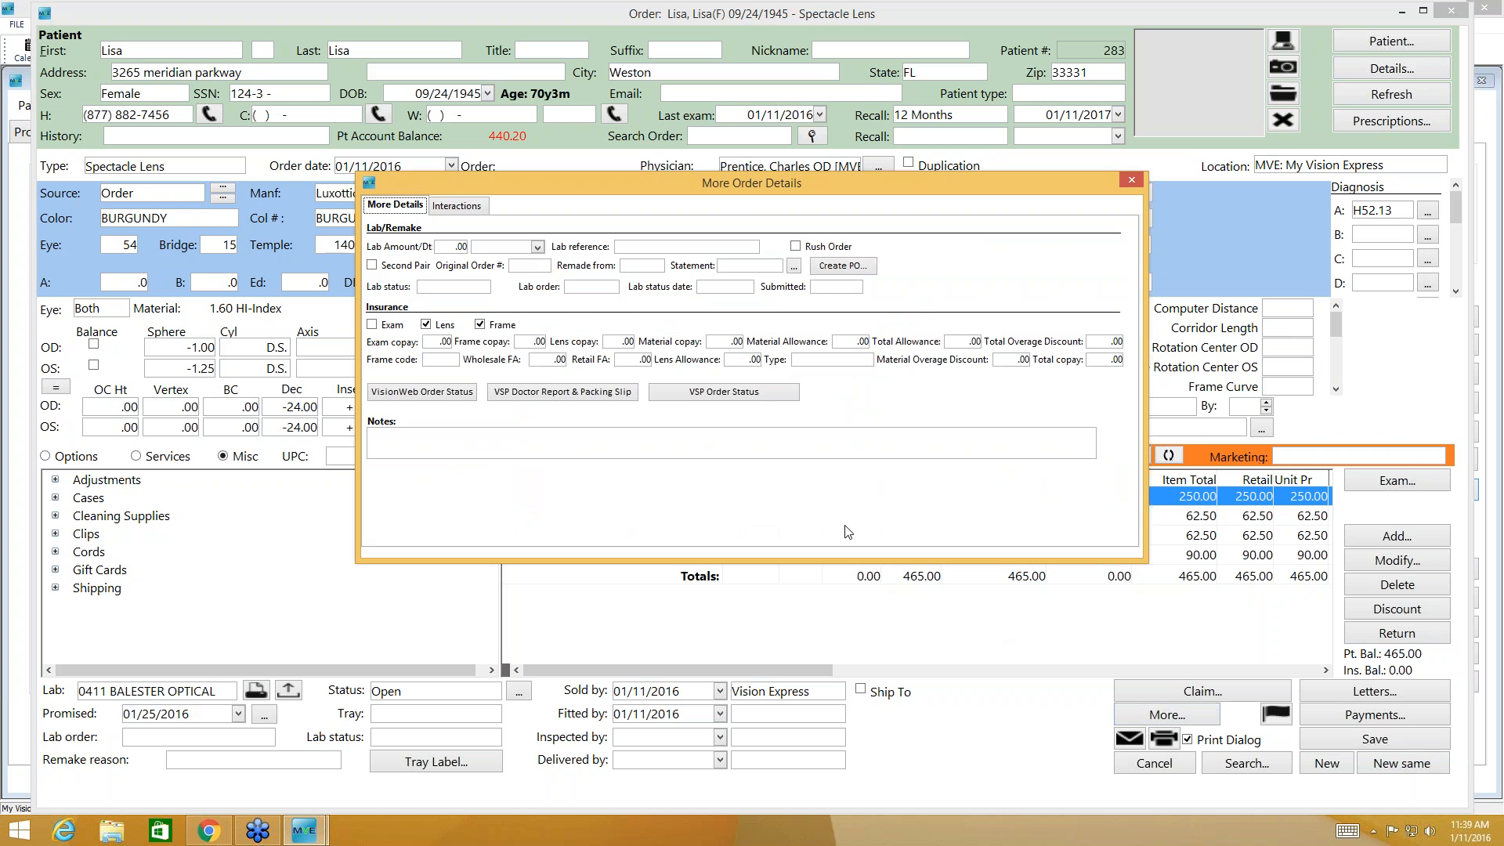
pyautogui.click(427, 325)
pyautogui.click(427, 325)
pyautogui.click(531, 343)
pyautogui.write('15')
pyautogui.click(619, 342)
pyautogui.write('30')
pyautogui.click(693, 439)
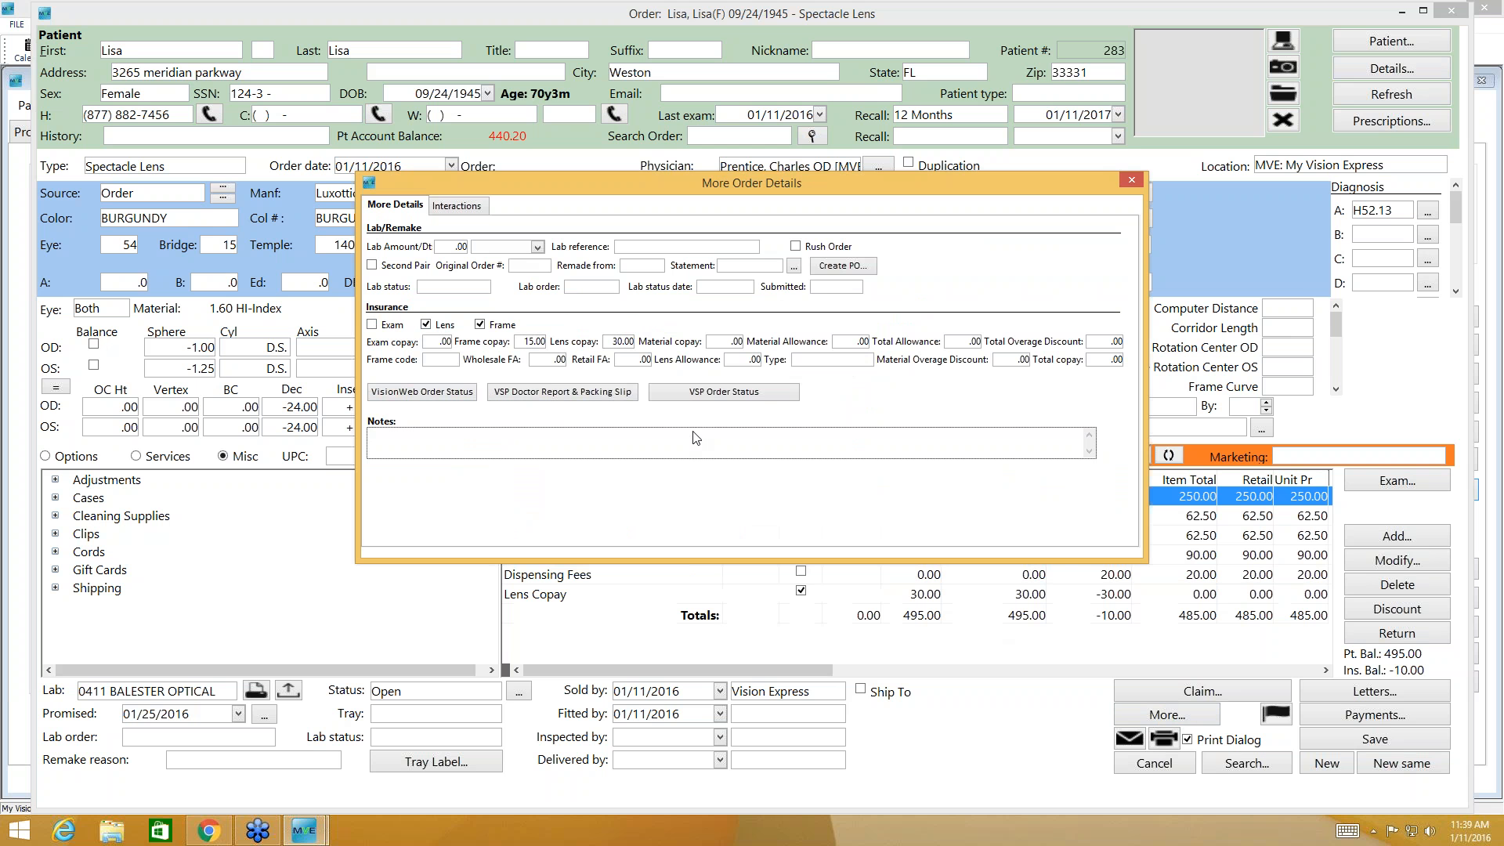
pyautogui.click(1132, 180)
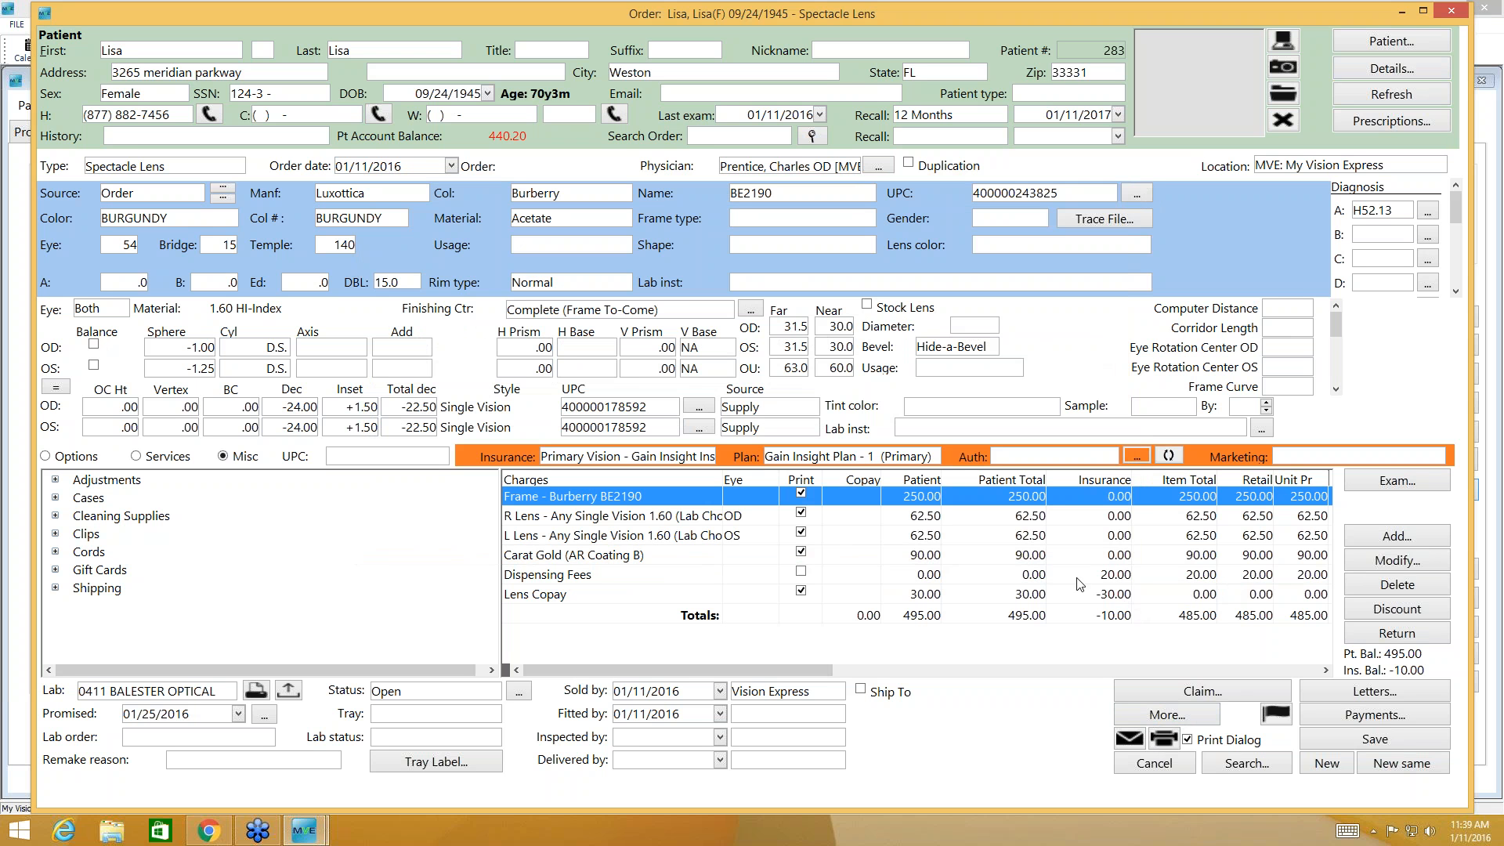
# - Delete the Dispensing Fees charge from the order
pyautogui.click(685, 581)
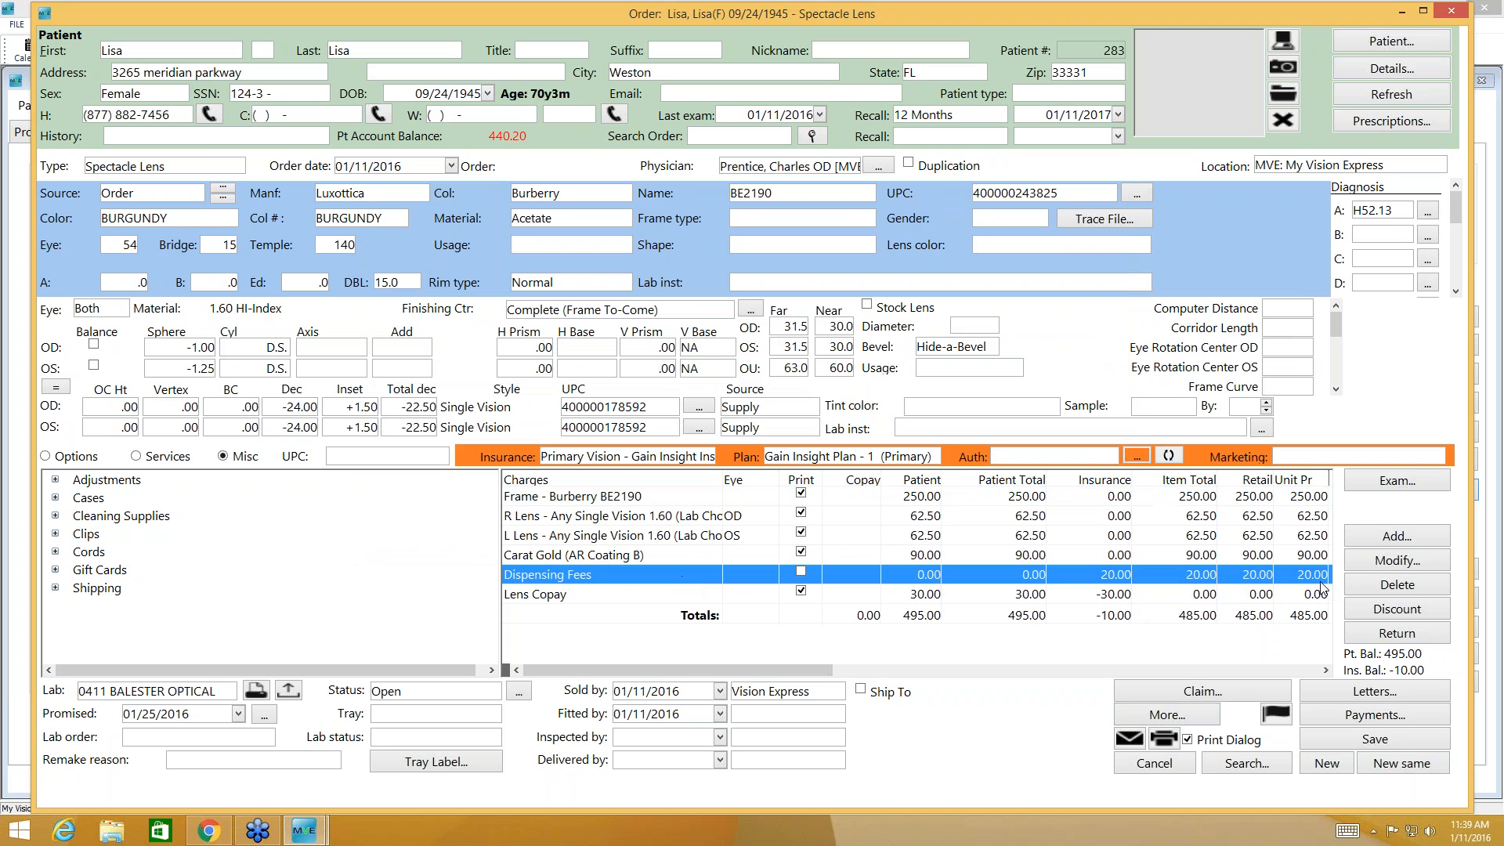
pyautogui.click(1398, 586)
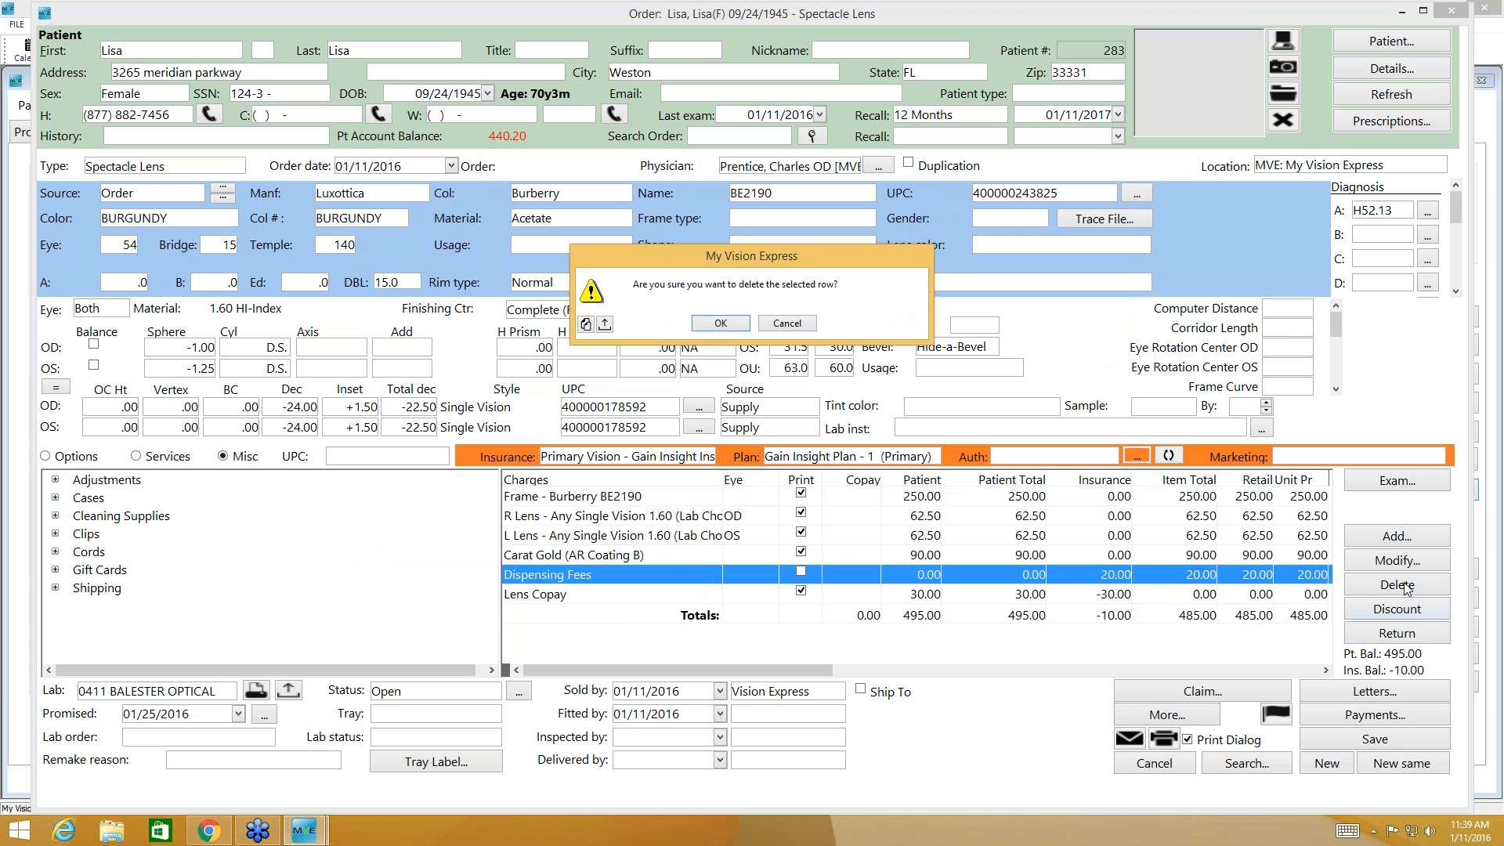
pyautogui.click(720, 324)
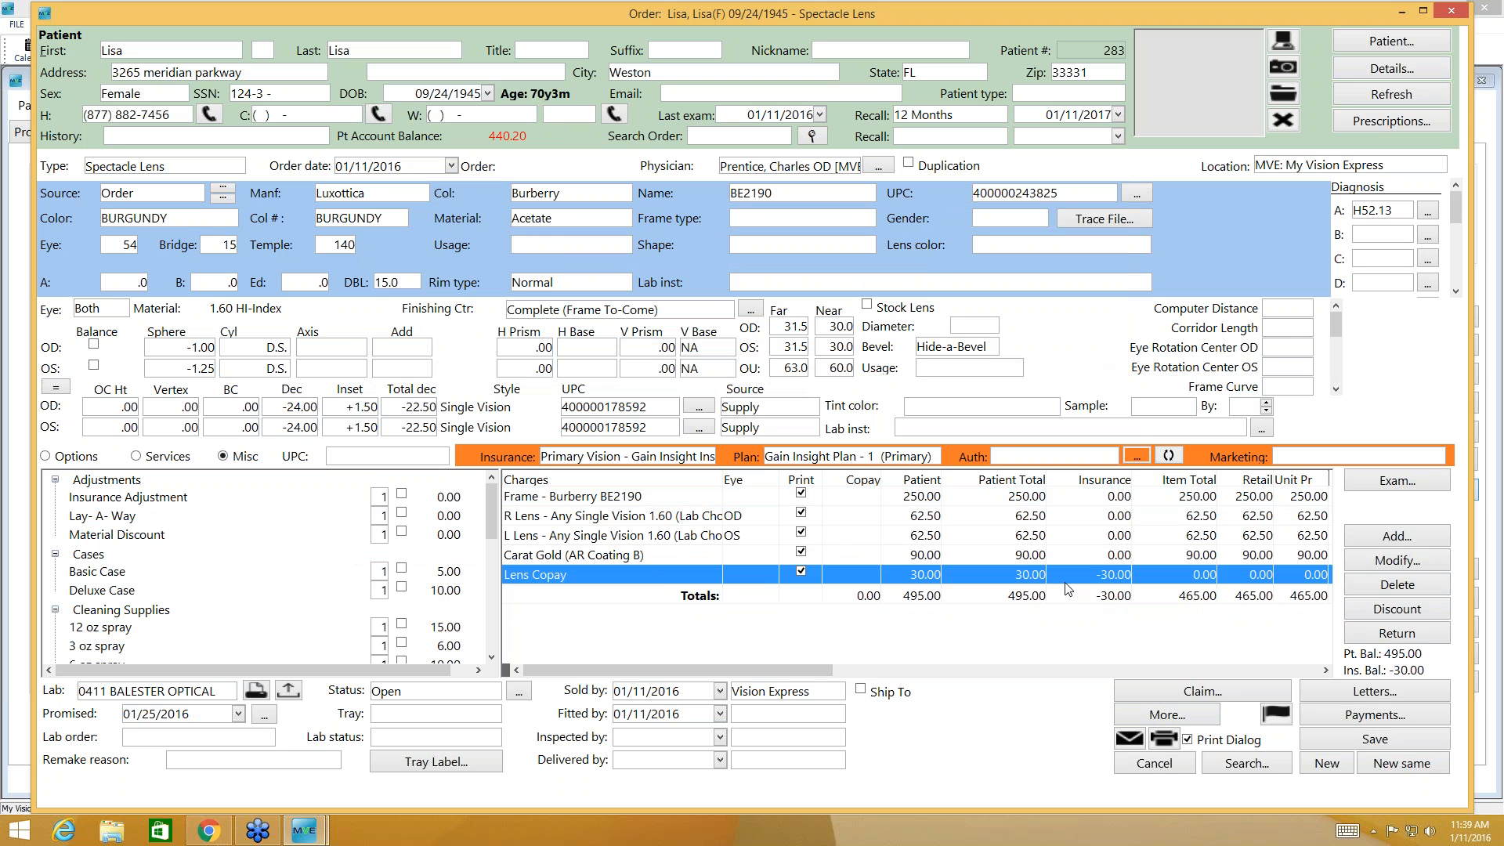
# - Set the retail allowance of the Burberry BE2190 frame charge to 150
pyautogui.click(1082, 497)
pyautogui.doubleClick(1080, 495)
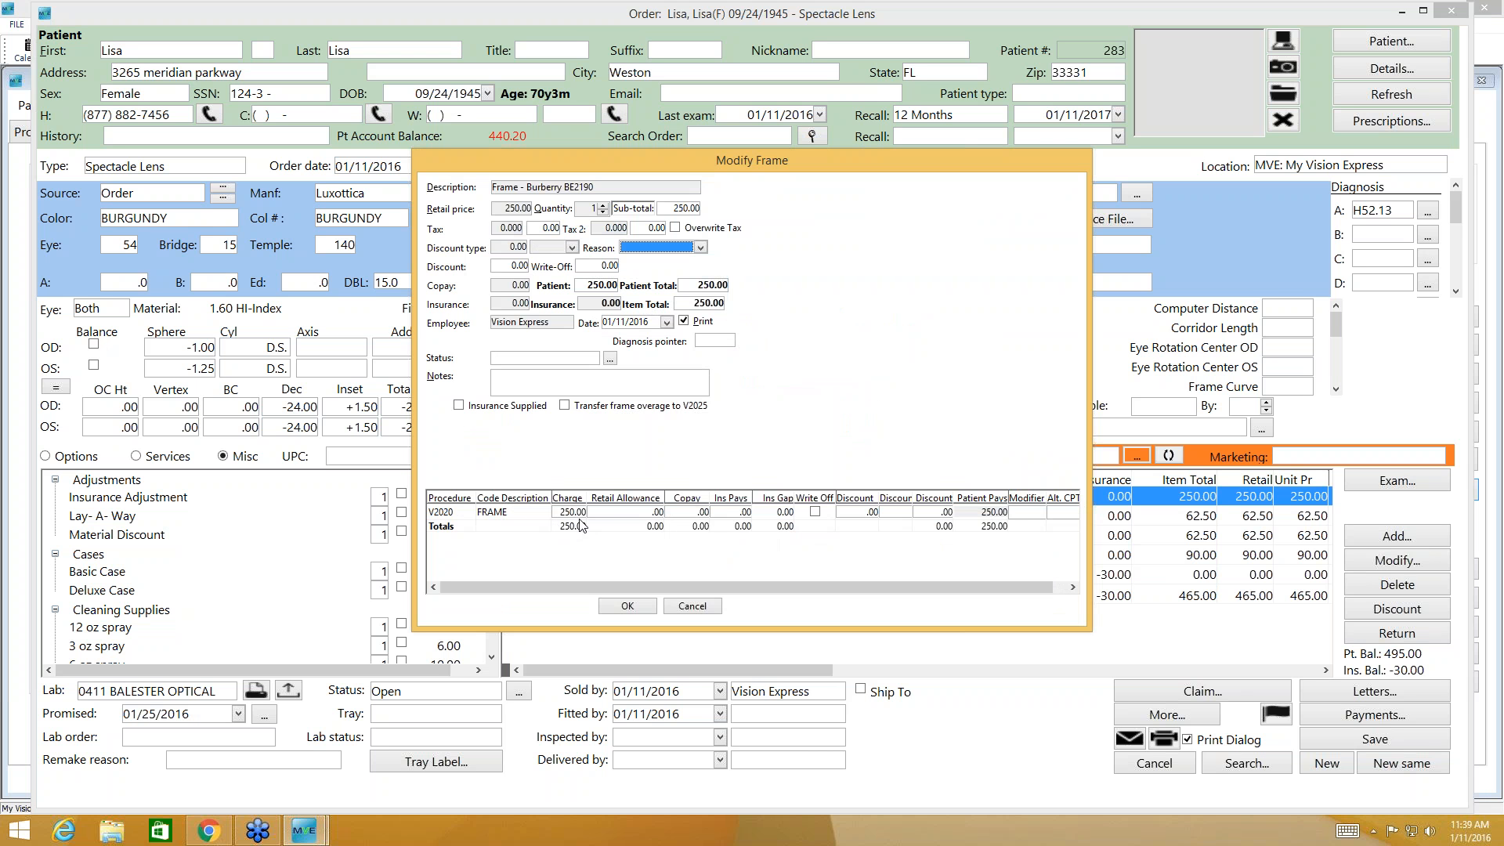
pyautogui.click(634, 513)
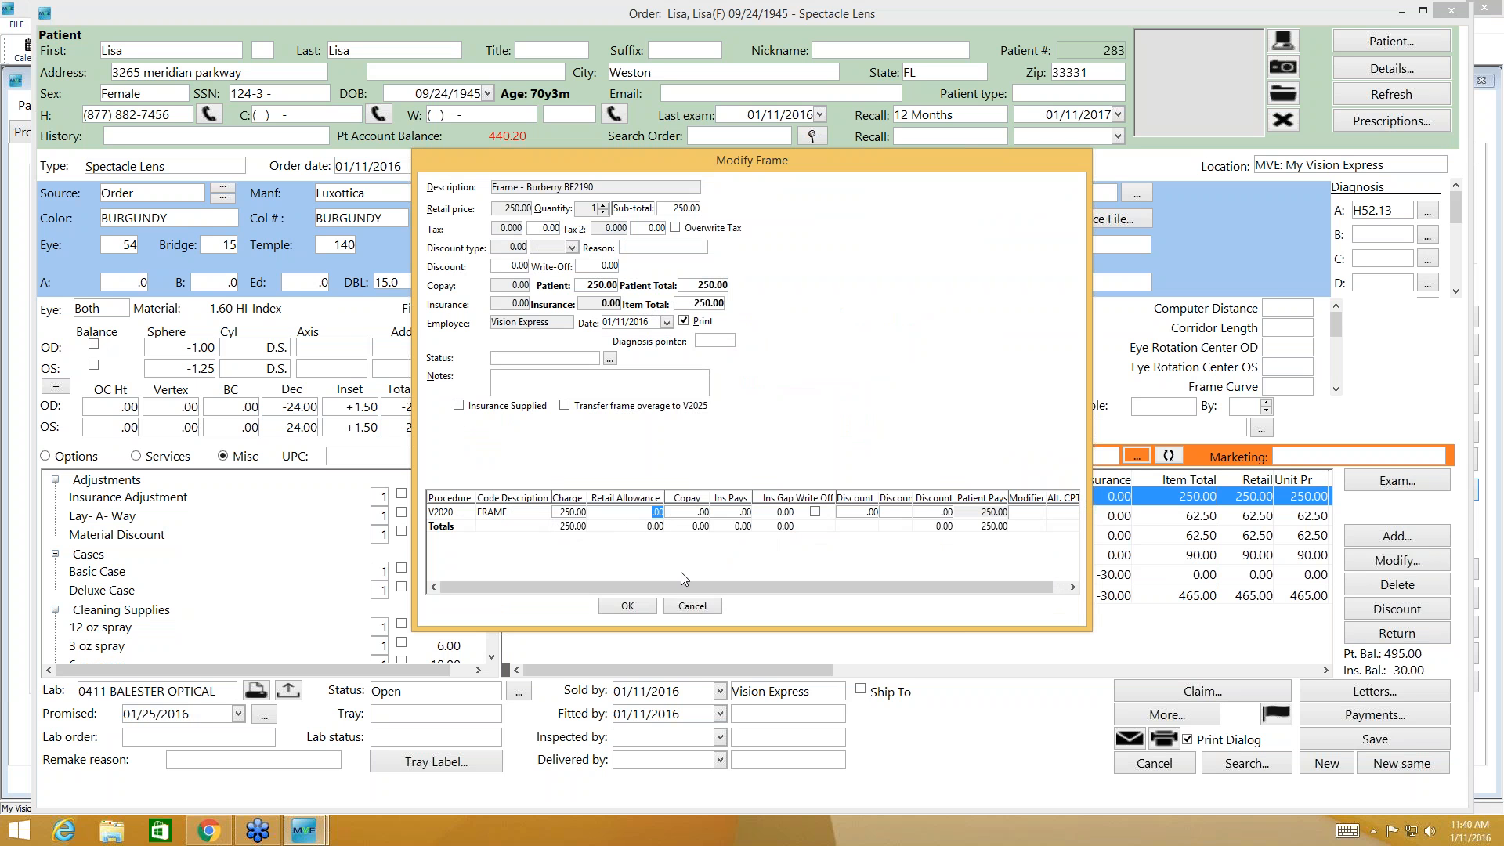
pyautogui.write('150')
pyautogui.press('Return')
# - Apply a discount of 20 with the Percent type to the frame charge and accept the frame changes
pyautogui.click(905, 512)
pyautogui.click(904, 540)
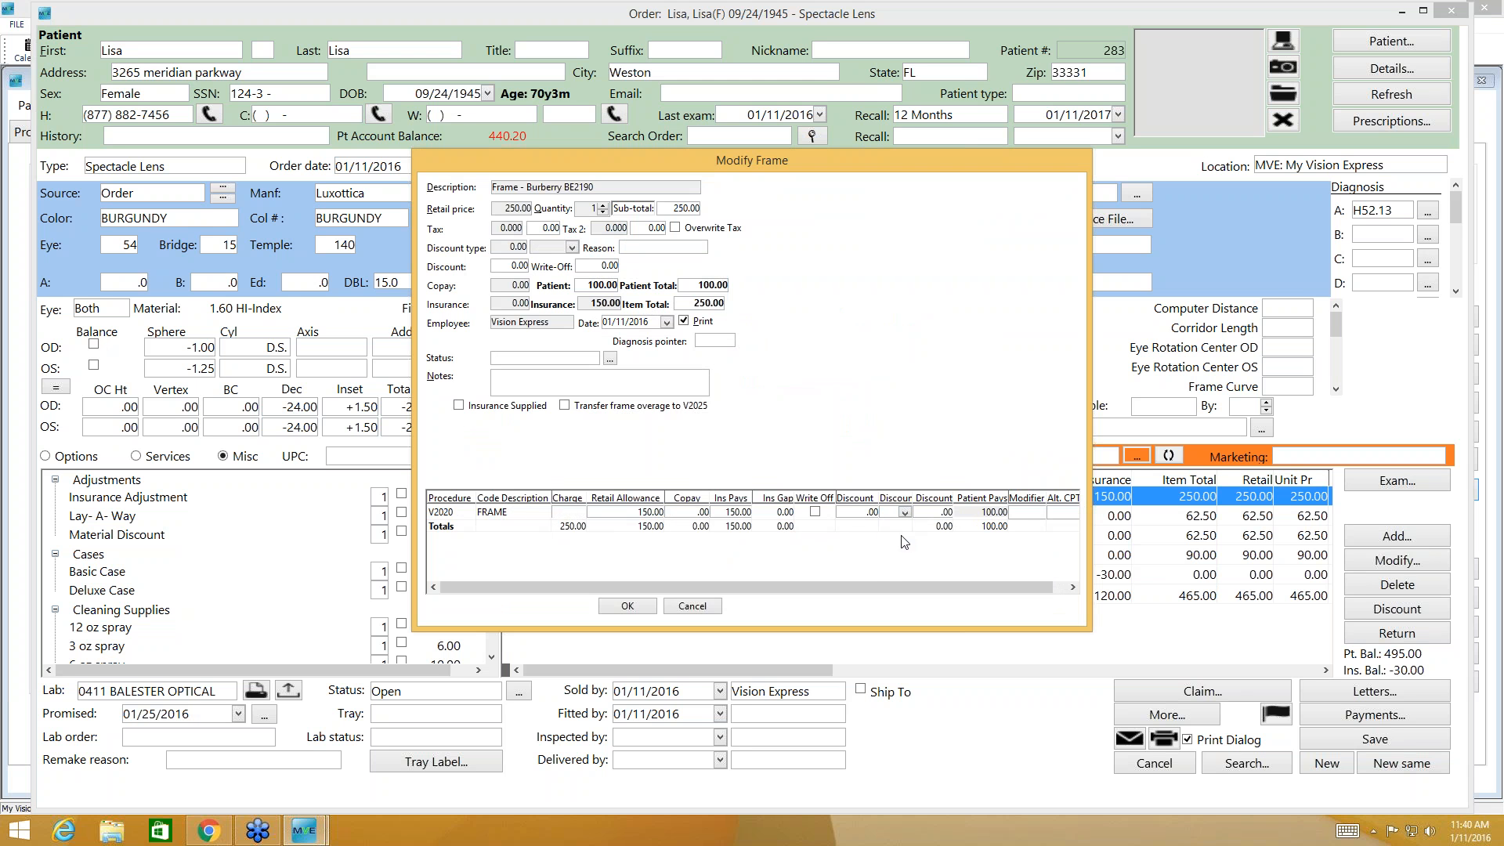
pyautogui.click(864, 513)
pyautogui.write('20')
pyautogui.press('Return')
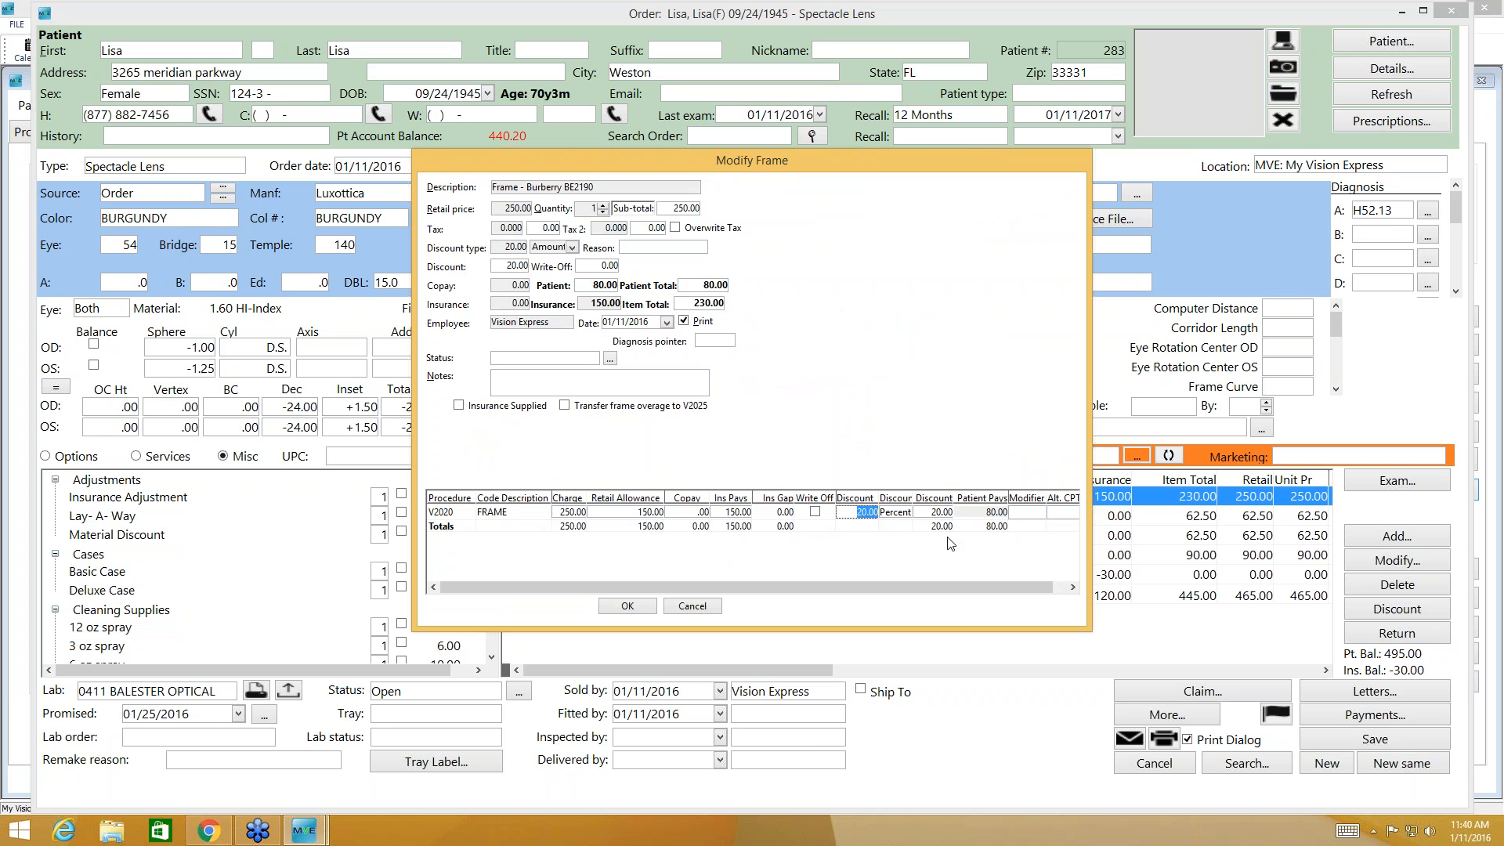
pyautogui.click(902, 515)
pyautogui.click(904, 513)
pyautogui.click(864, 542)
pyautogui.click(625, 608)
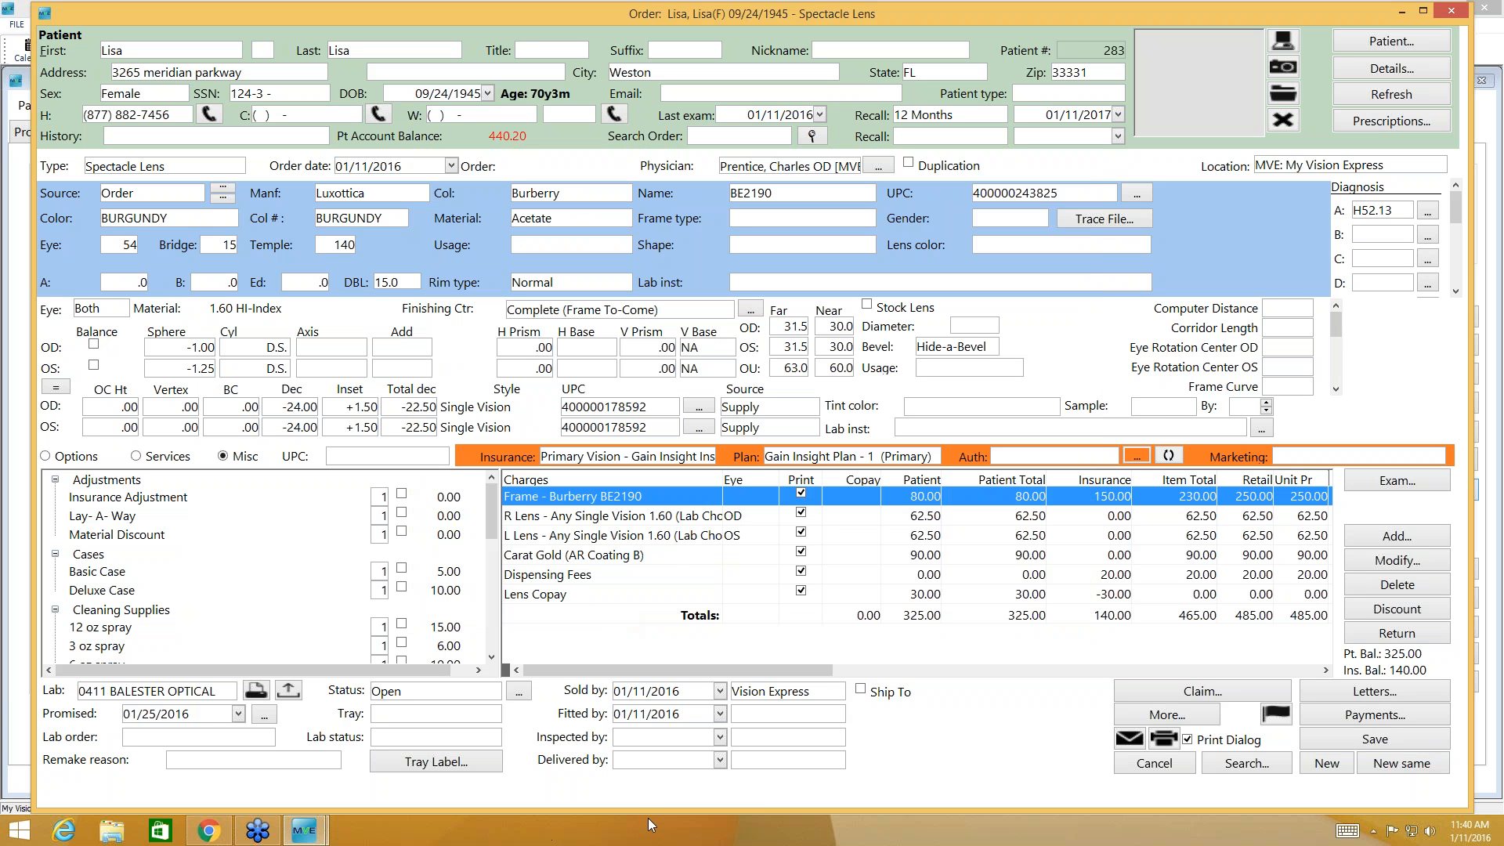
# - Set the insurance payment for the right lens's V2100 procedure to 30, applying it to both eyes with OD=OS
pyautogui.click(899, 517)
pyautogui.doubleClick(899, 517)
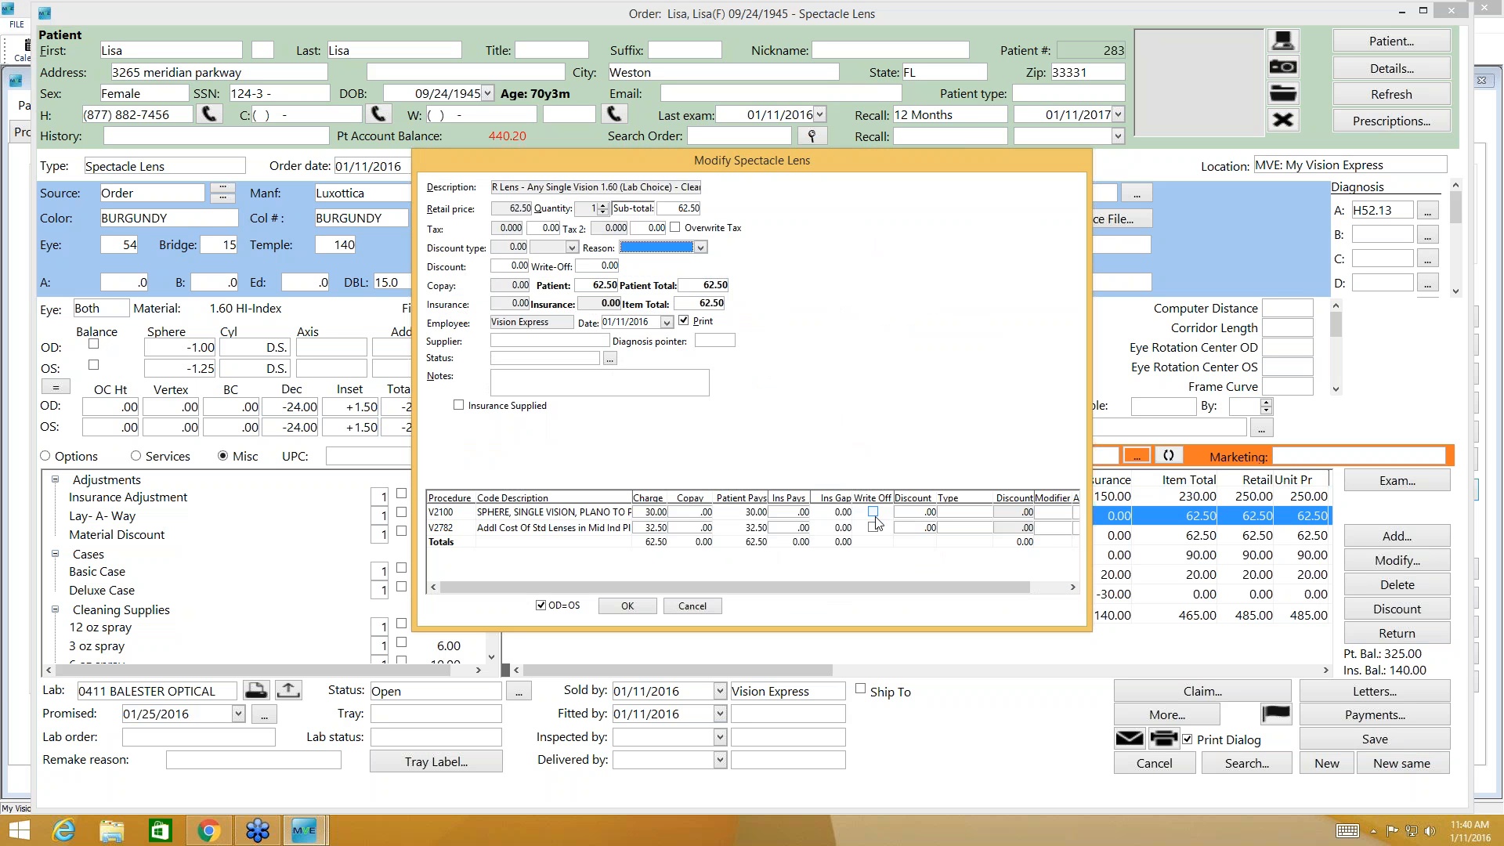
pyautogui.click(792, 514)
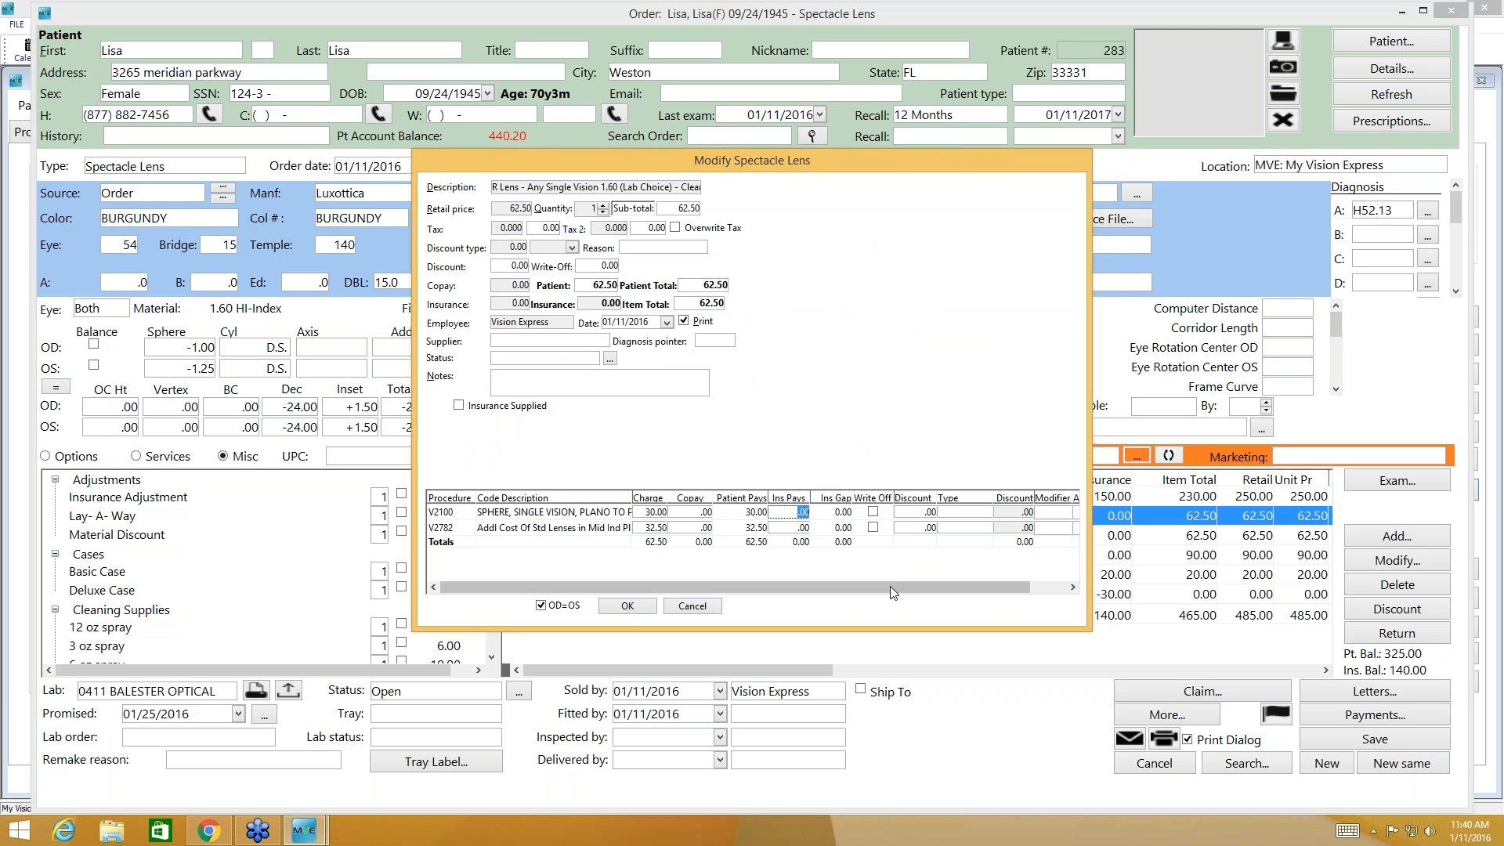
pyautogui.write('30')
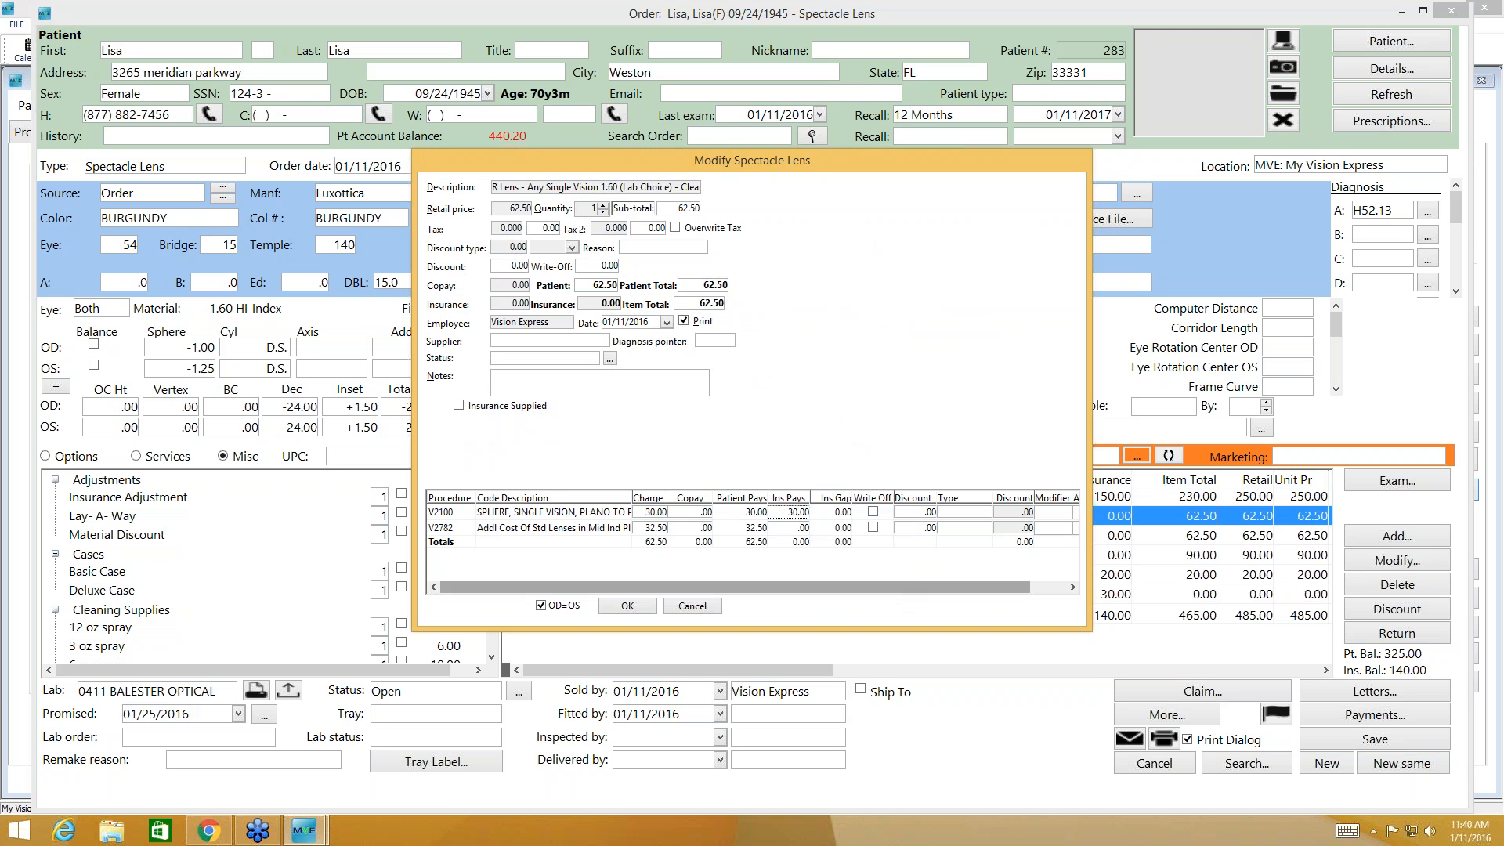
pyautogui.press('Return')
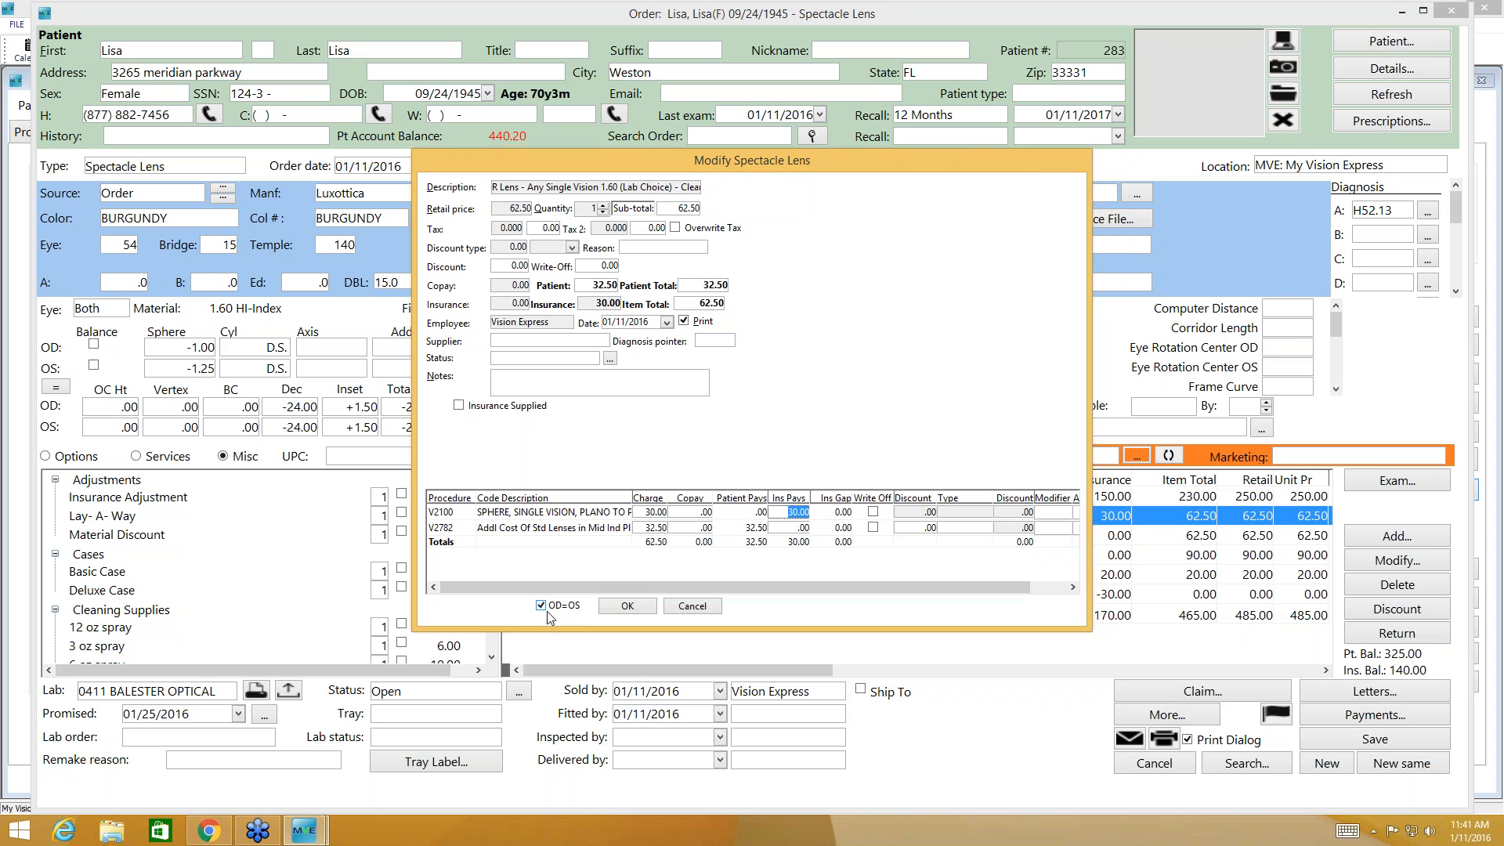
pyautogui.click(631, 607)
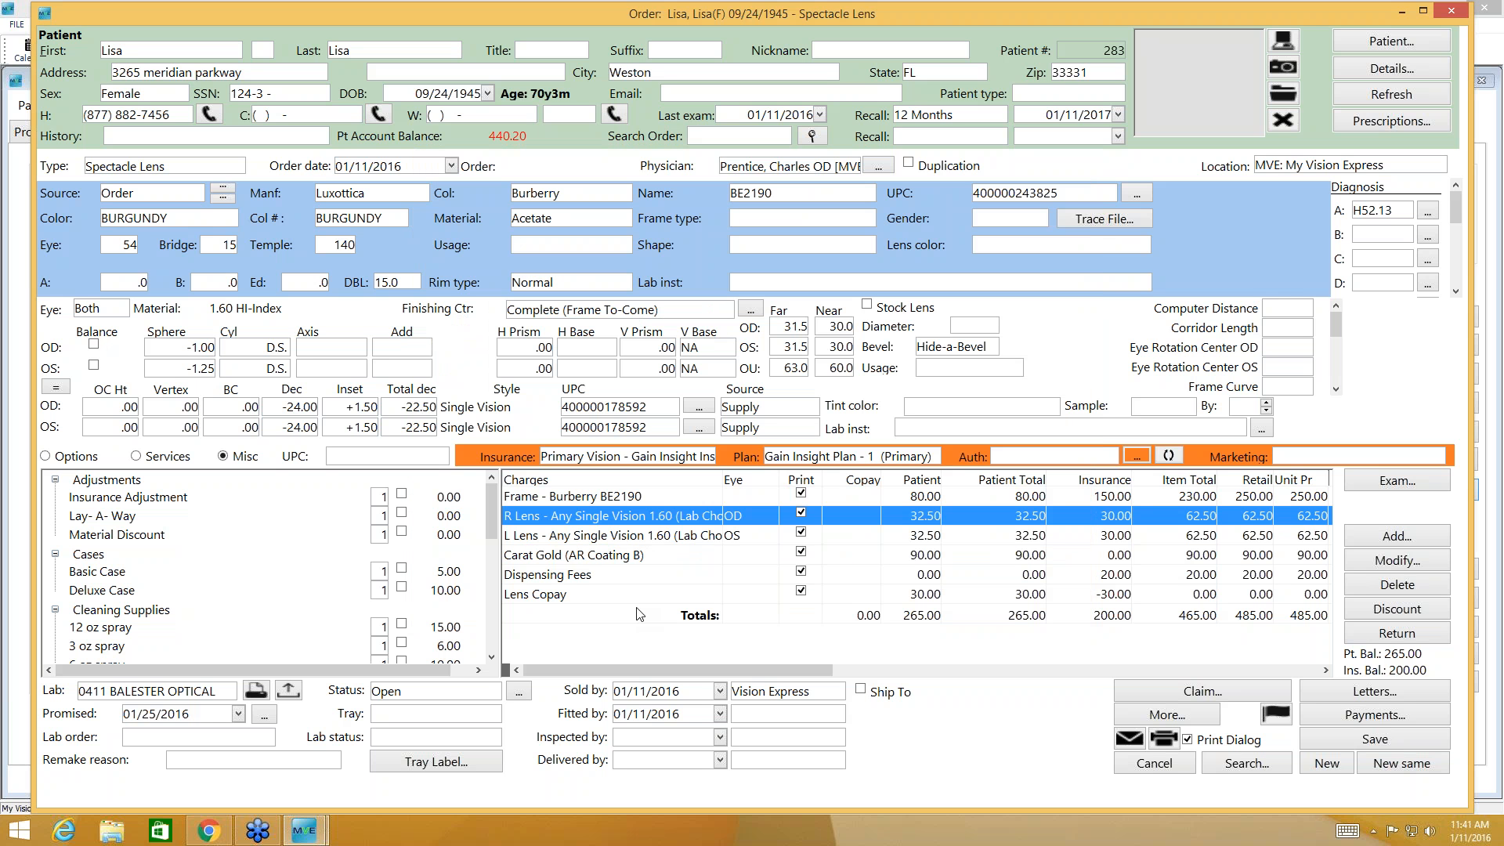
# - Apply a discount of 18 with the Amount type to the Carat Gold (AR Coating B) charge and save the order
pyautogui.click(989, 561)
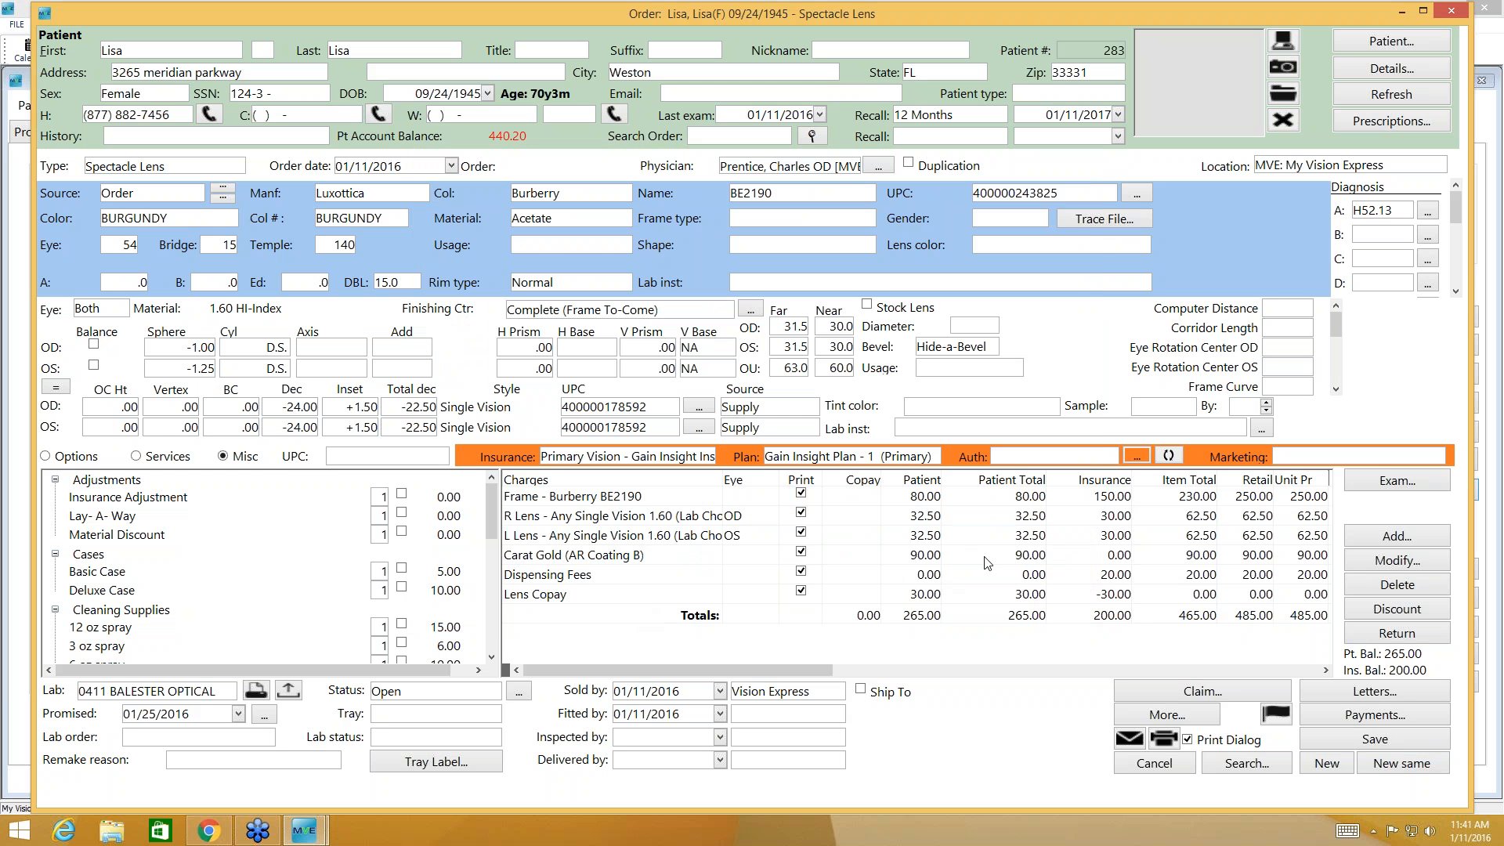
pyautogui.click(1365, 561)
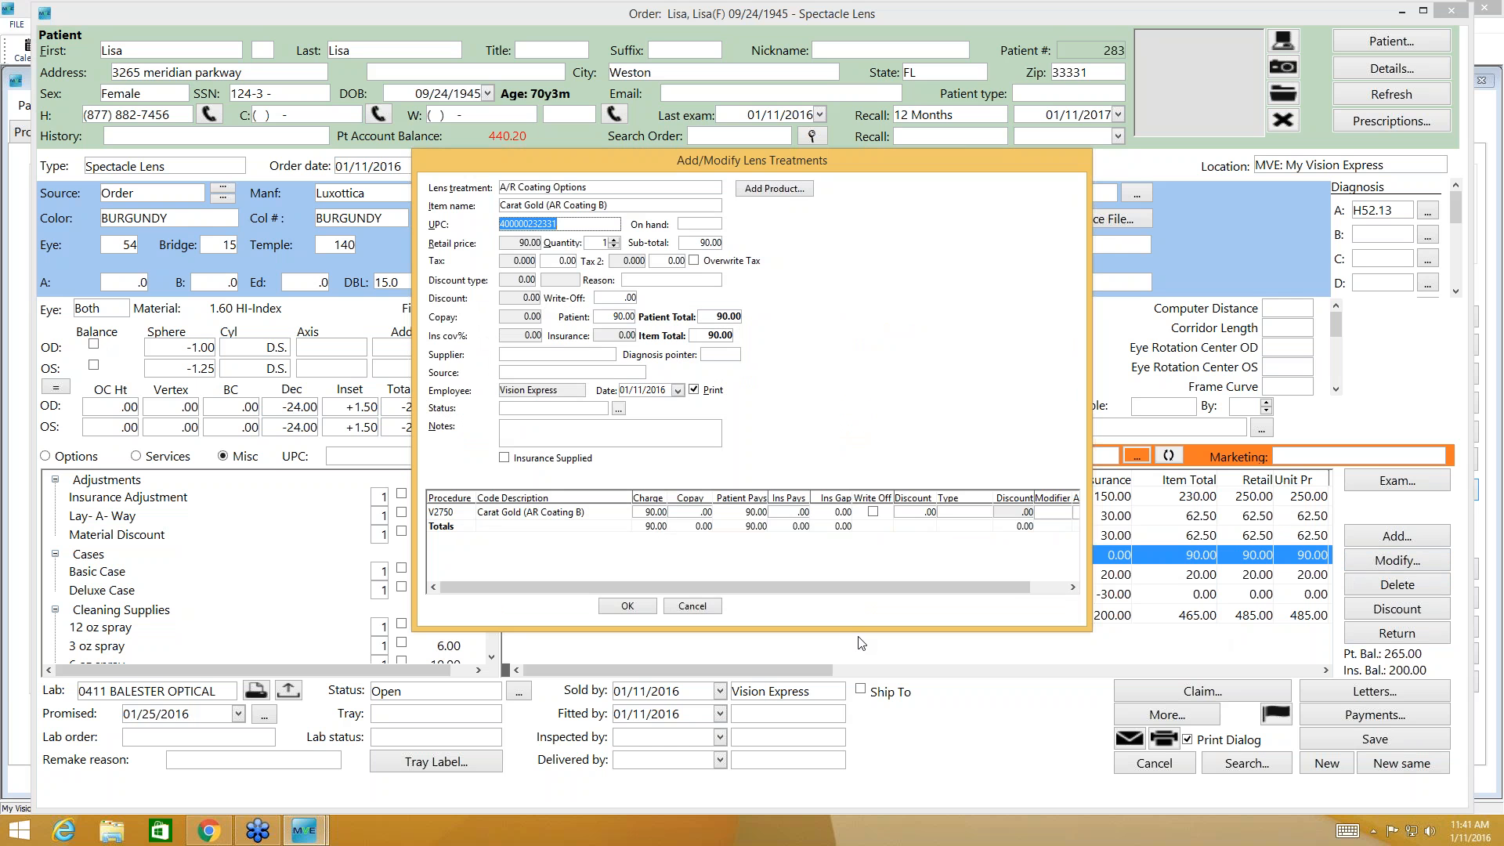
pyautogui.click(801, 512)
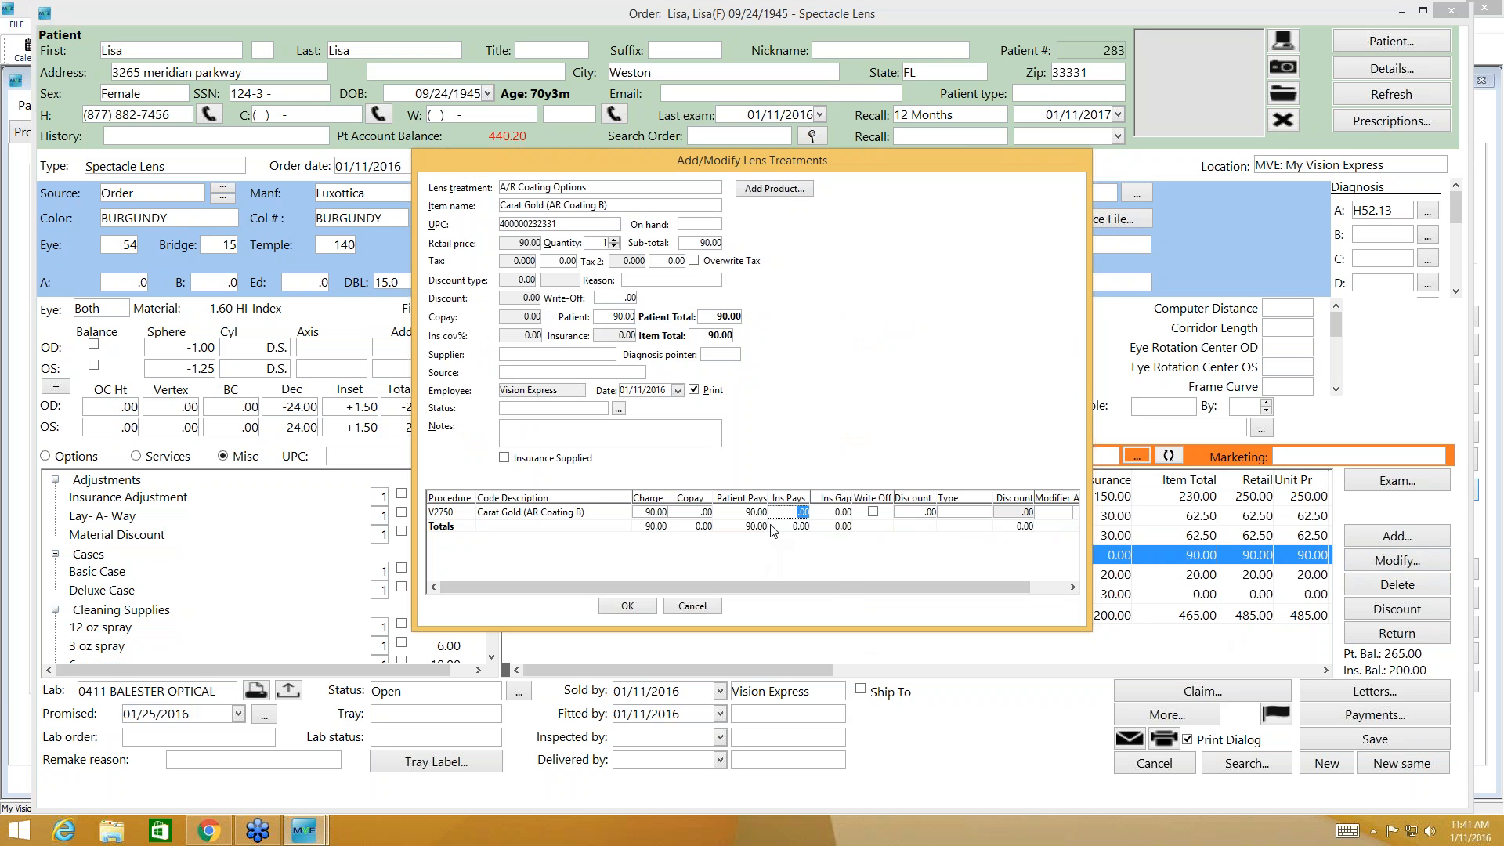
pyautogui.click(985, 512)
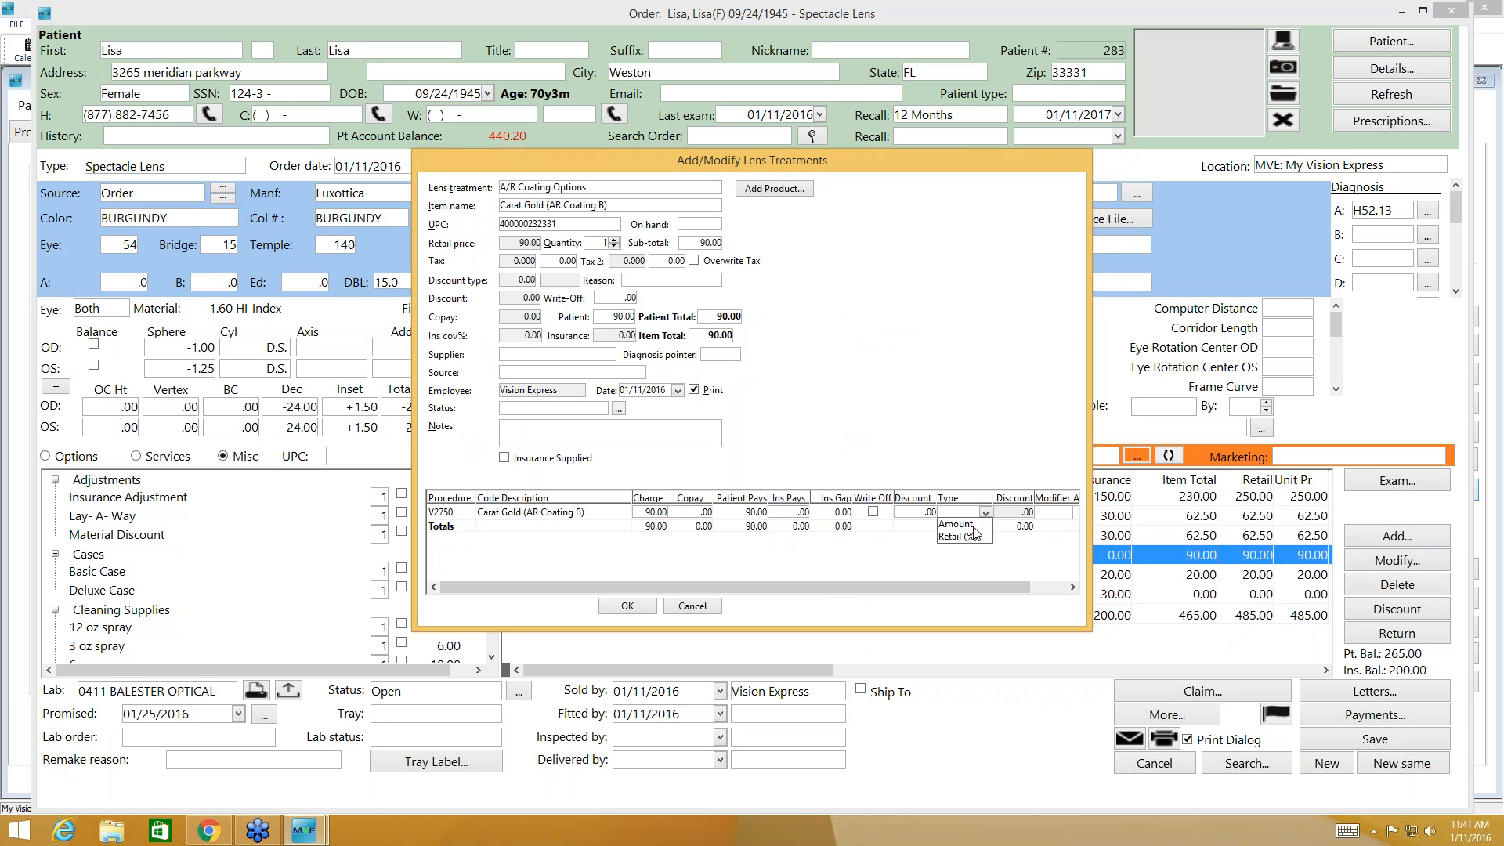
pyautogui.click(972, 525)
pyautogui.click(922, 513)
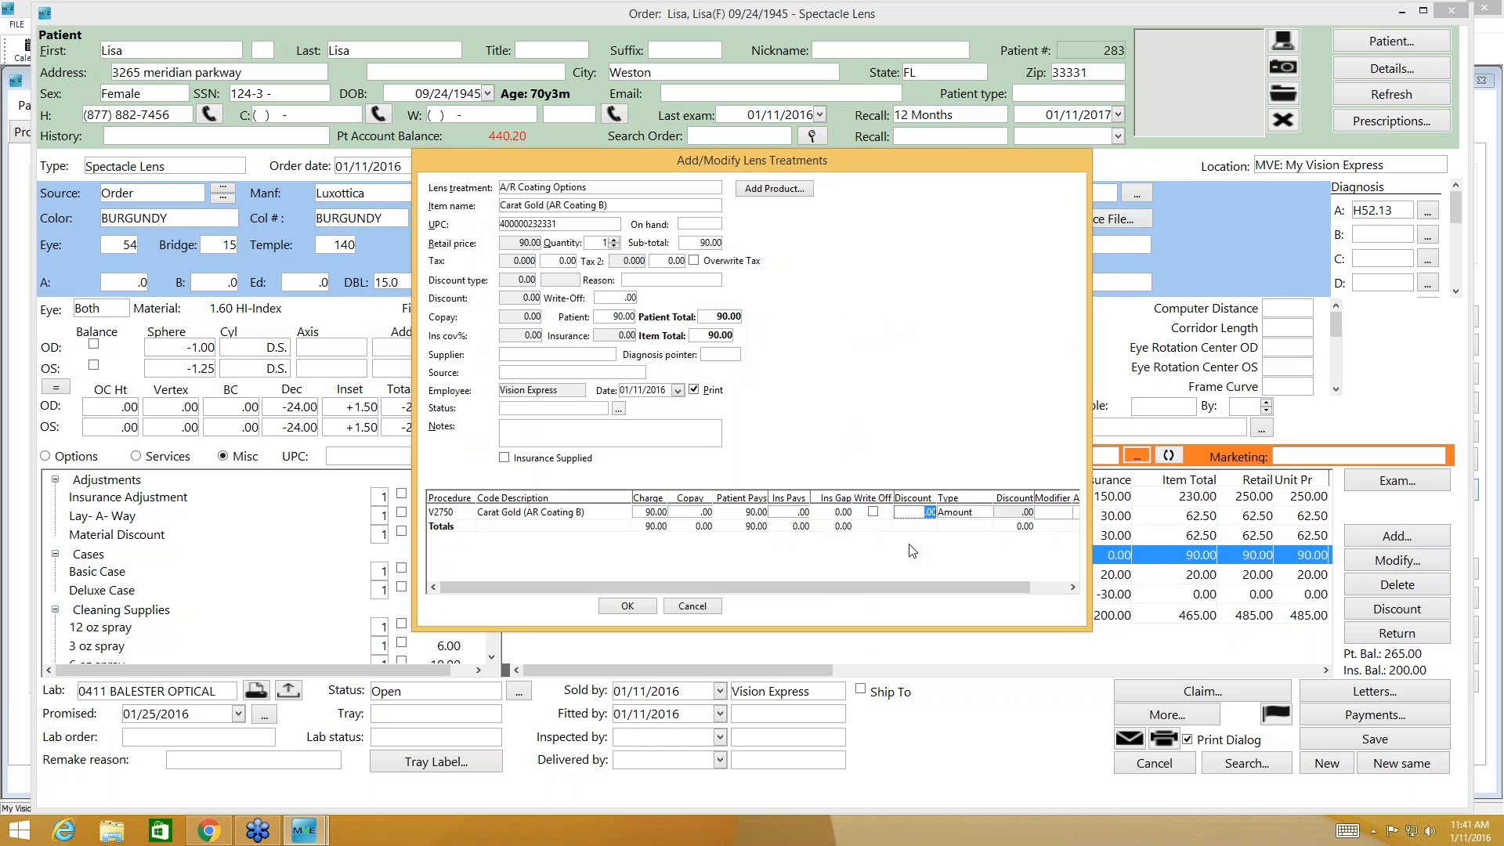
pyautogui.write('18')
pyautogui.click(914, 534)
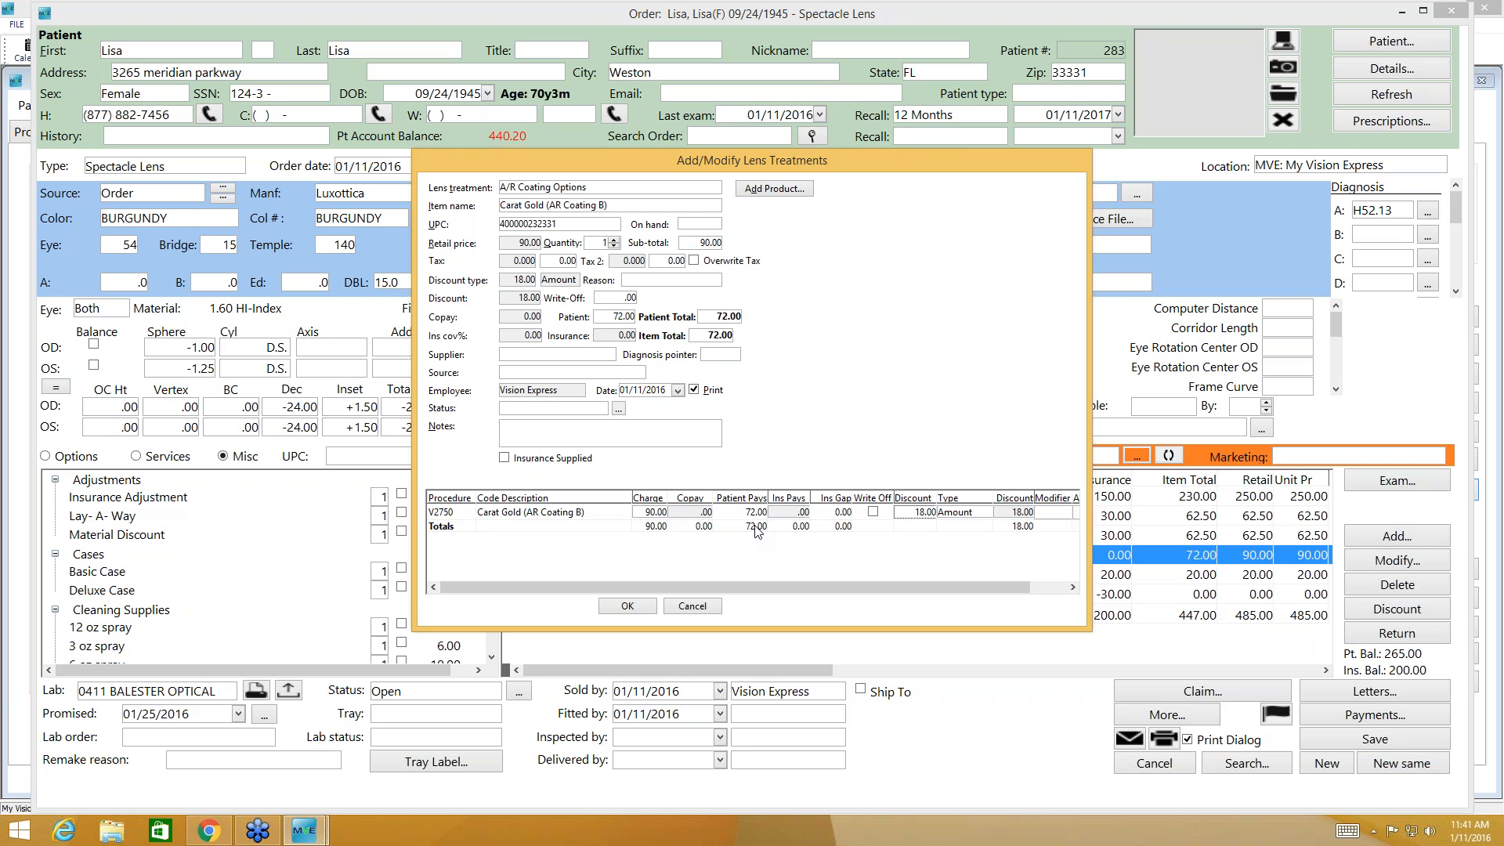
pyautogui.click(624, 608)
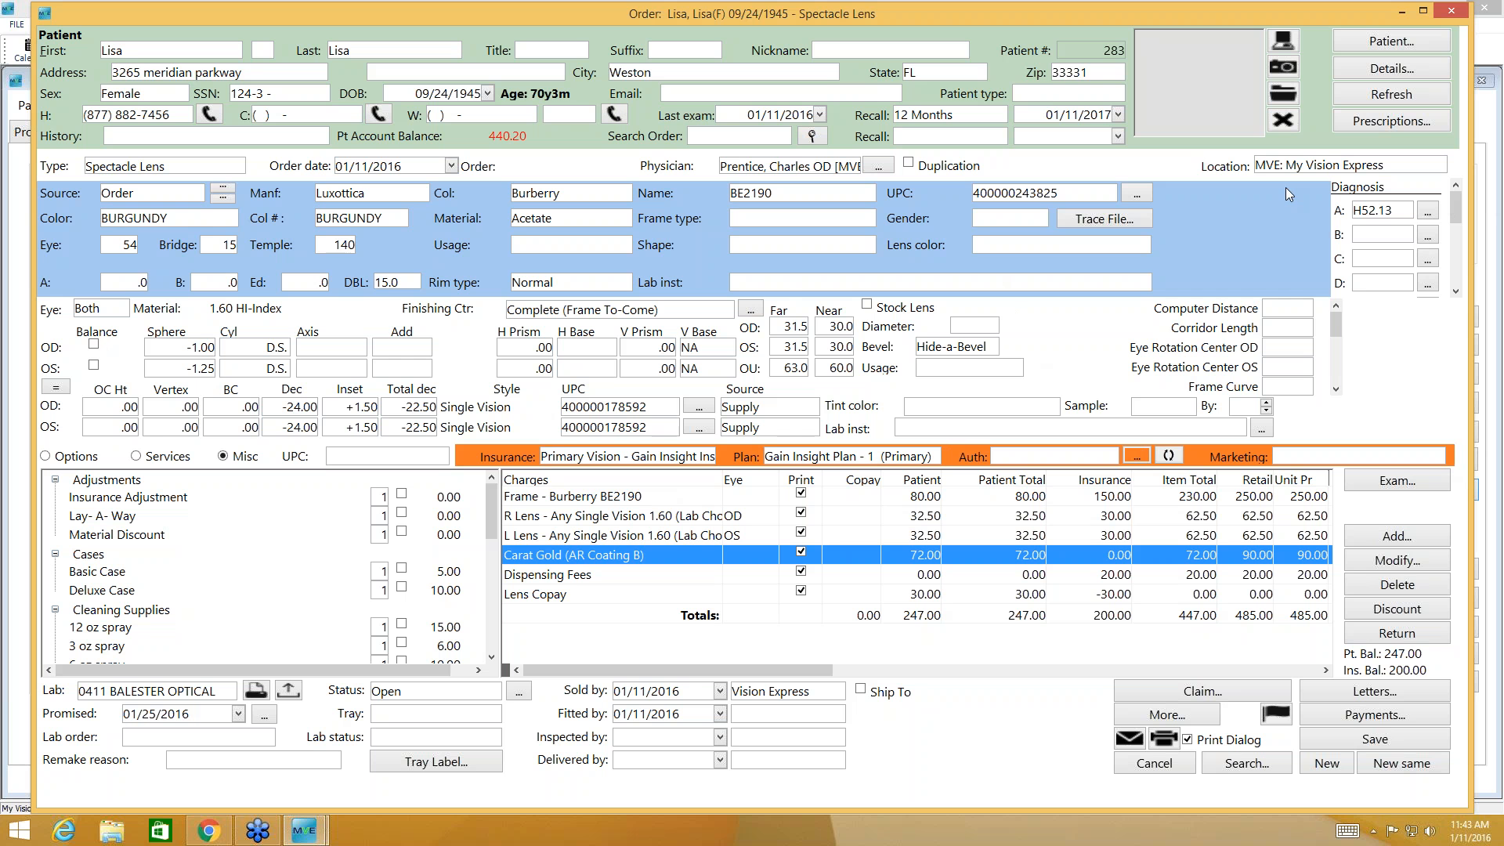
pyautogui.click(1367, 742)
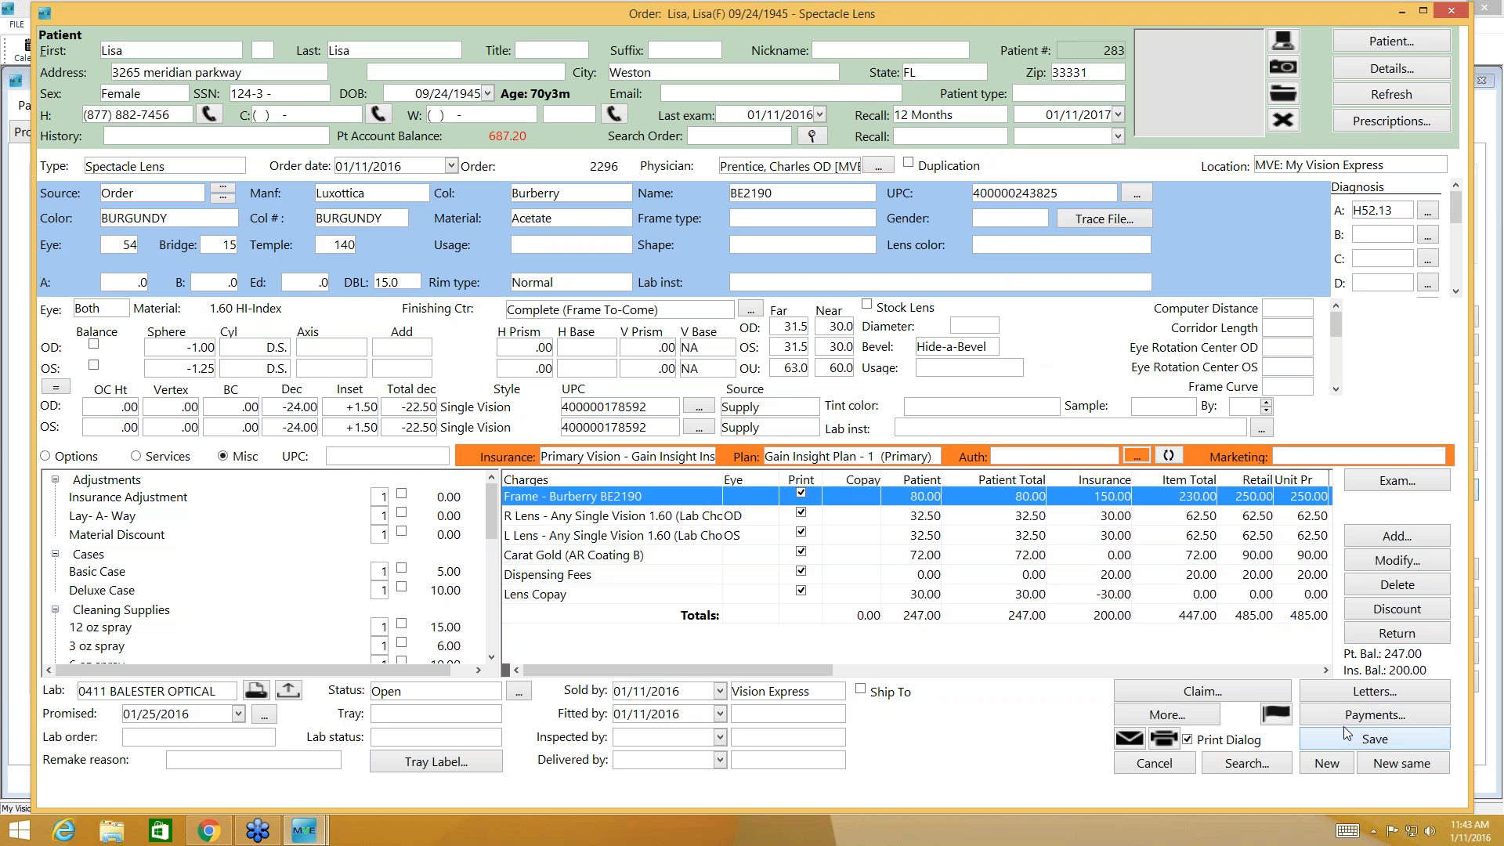
# - Close the finished order and its patient record, and open the recently used patient from Bedrock, FL
pyautogui.click(1451, 13)
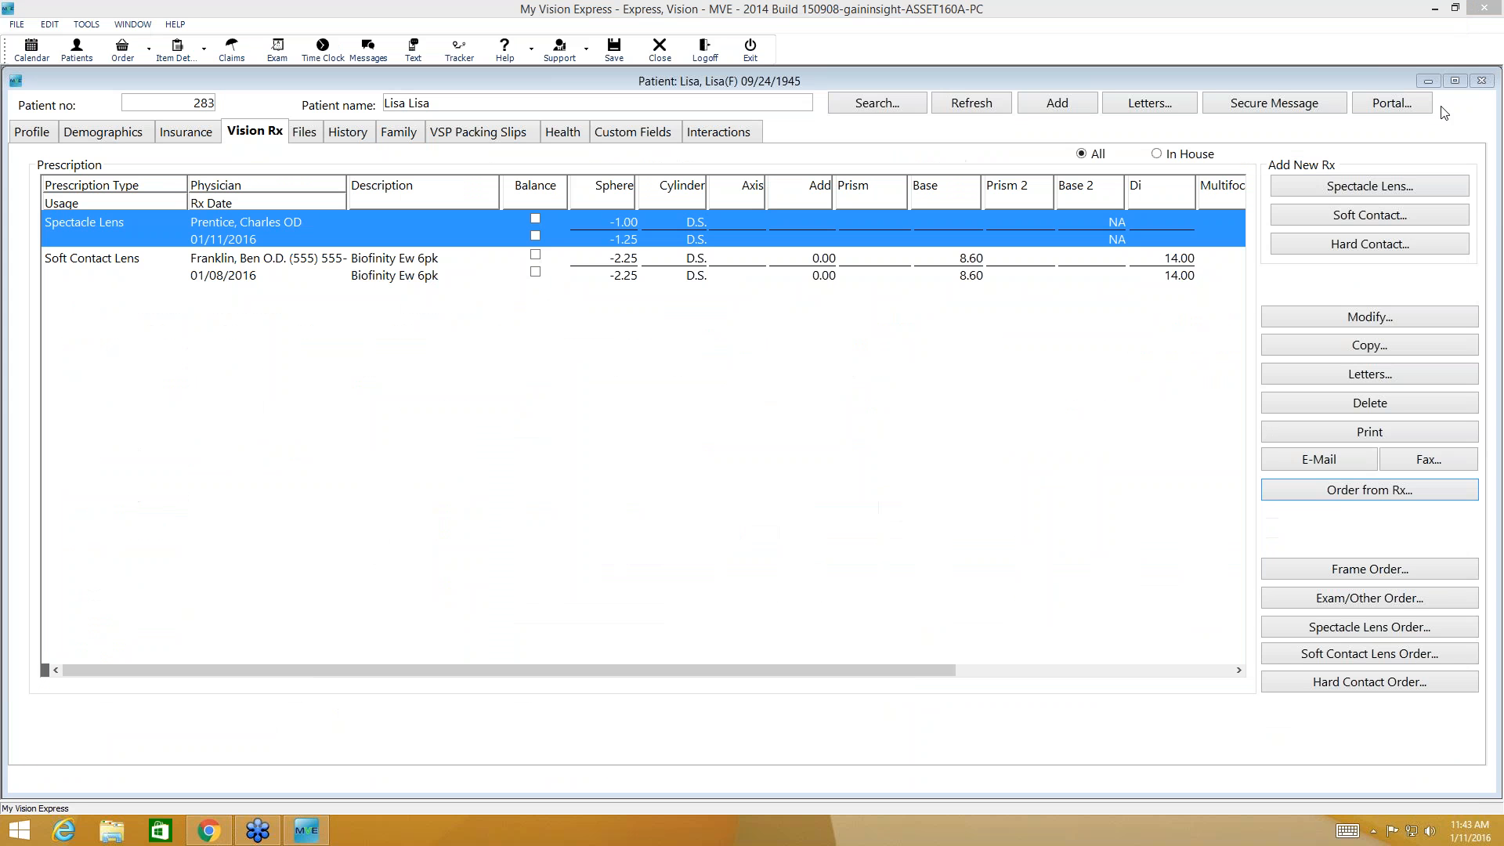
pyautogui.click(1483, 82)
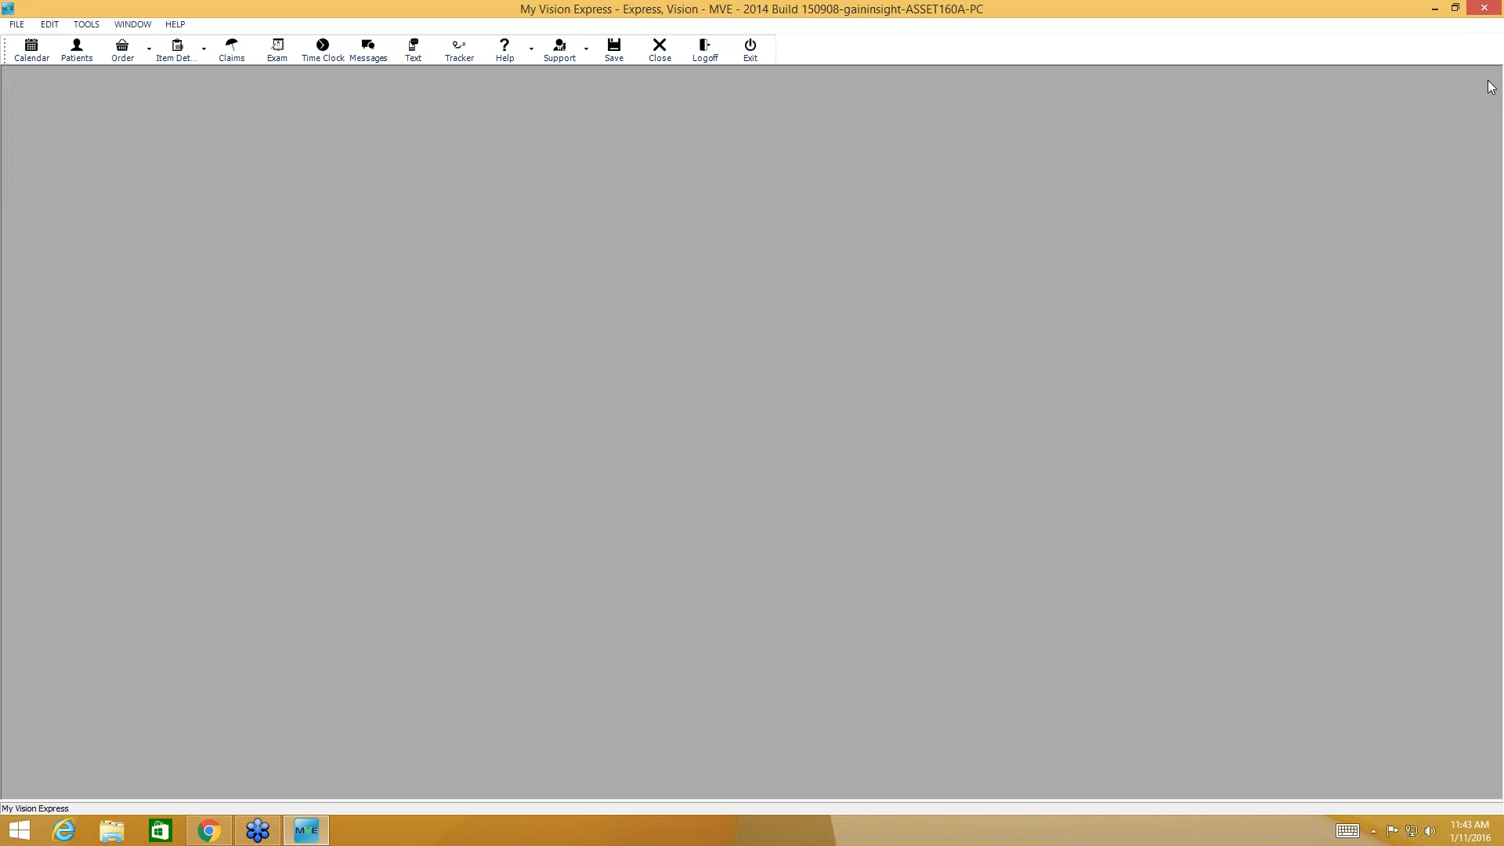
pyautogui.click(75, 53)
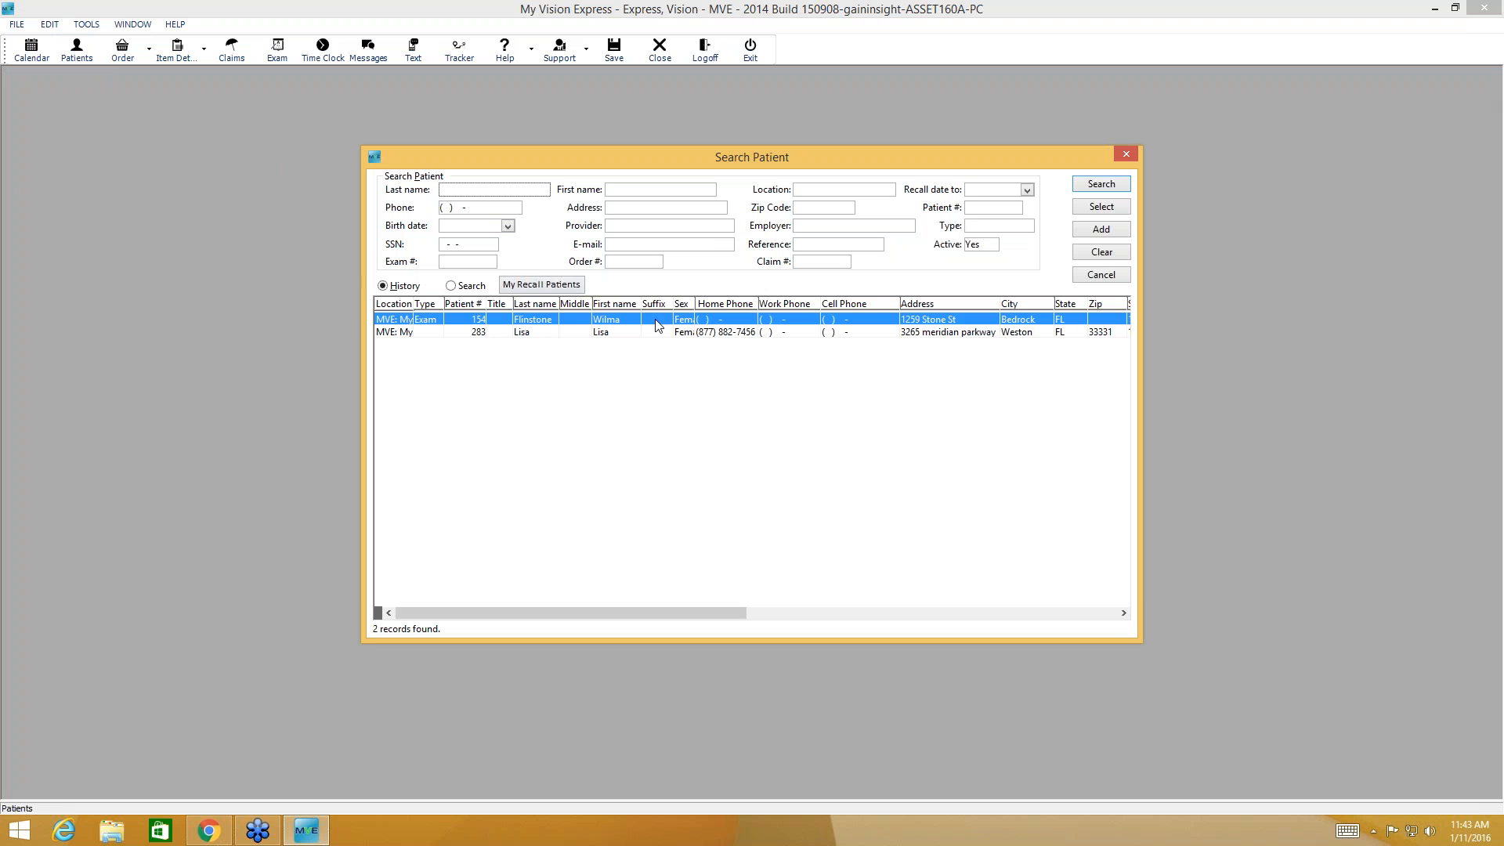
pyautogui.click(1104, 210)
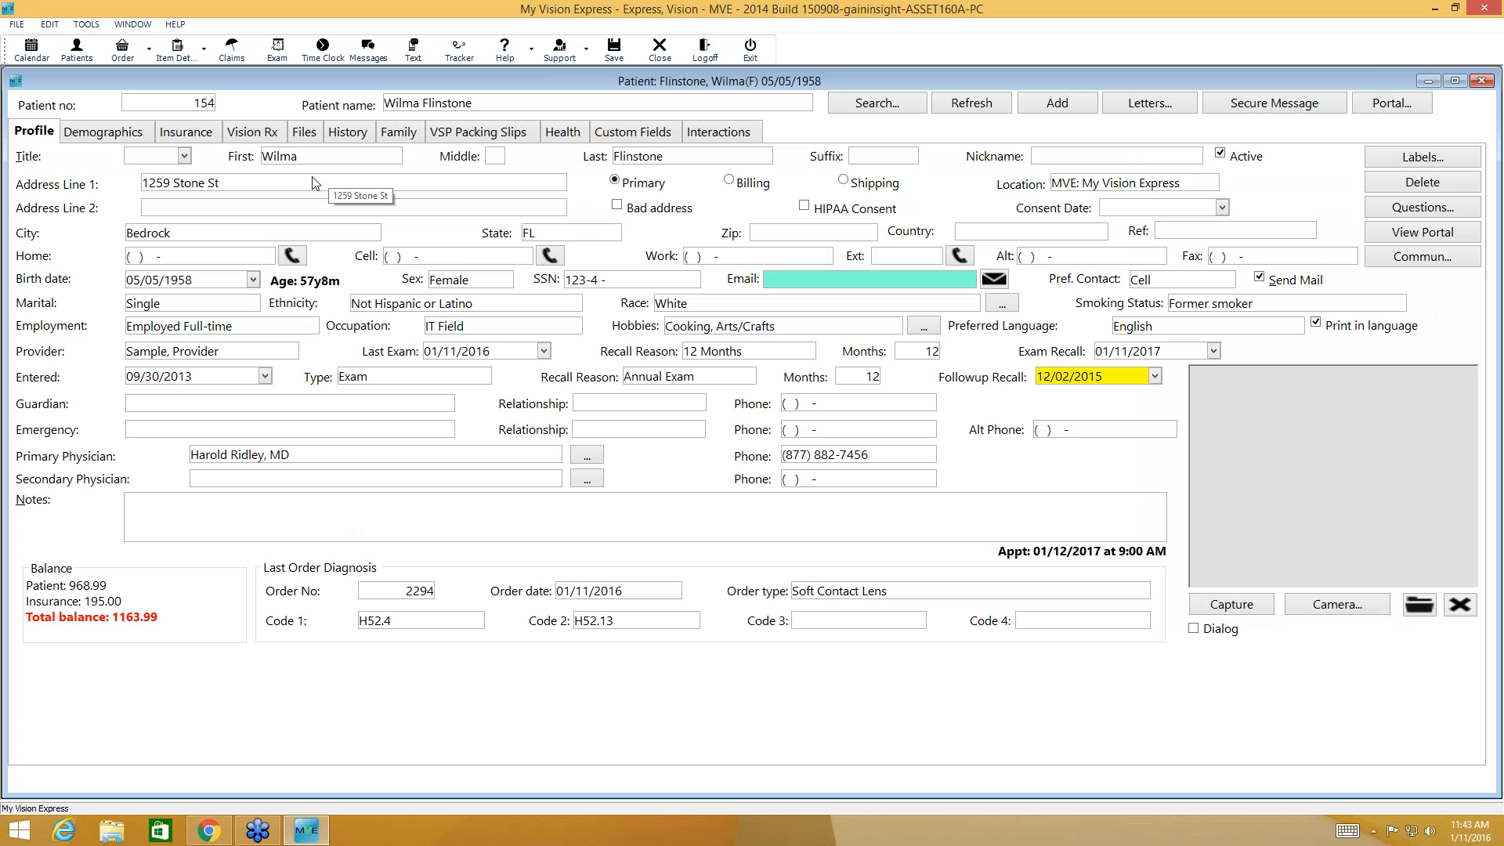
# - Review the patient's insurance and start an order from the 01/11/2016 spectacle lens prescription
pyautogui.click(190, 131)
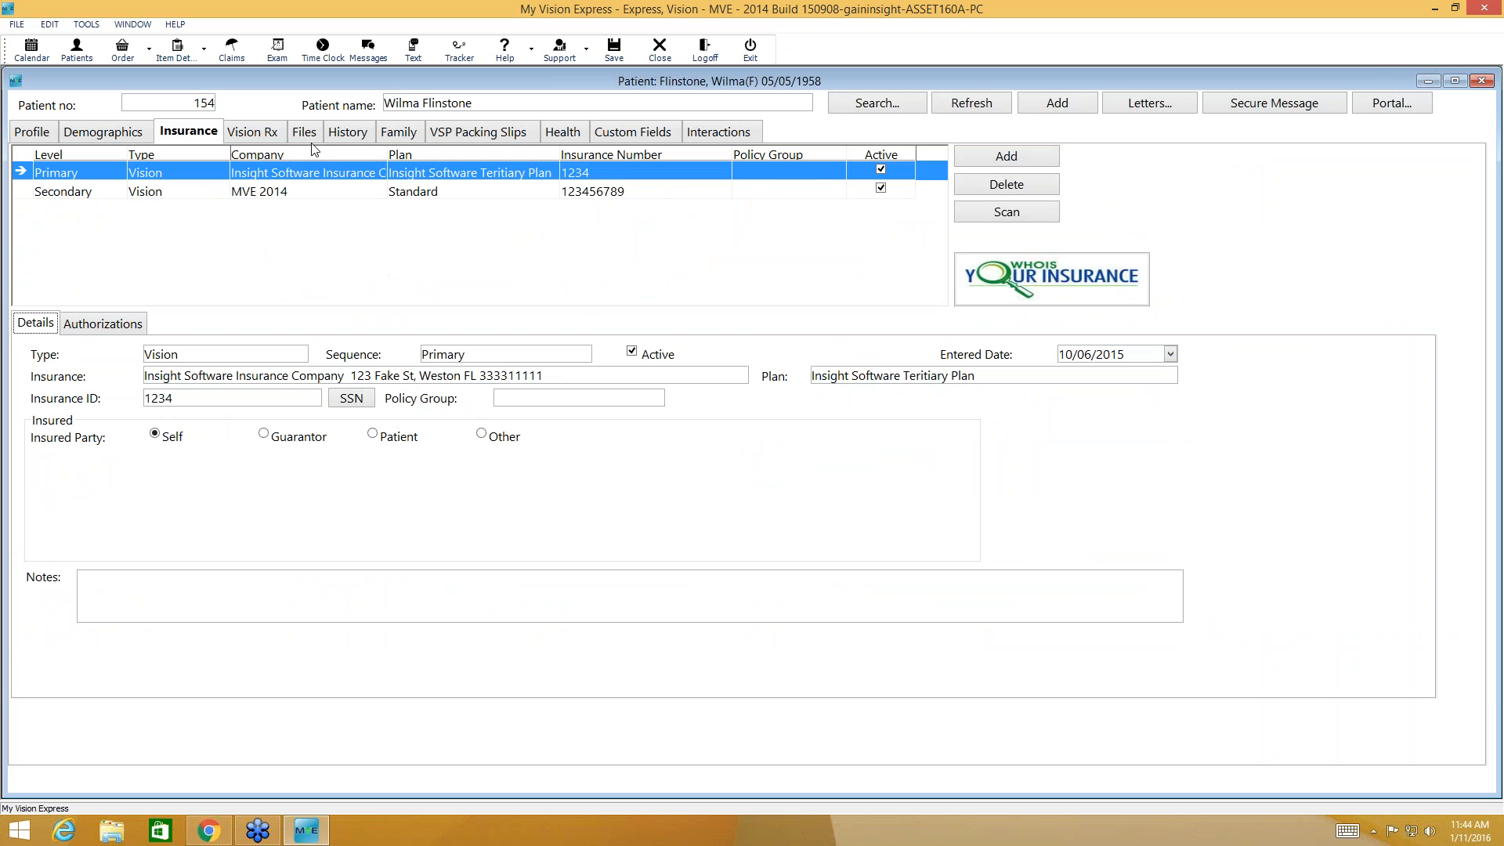
pyautogui.click(260, 133)
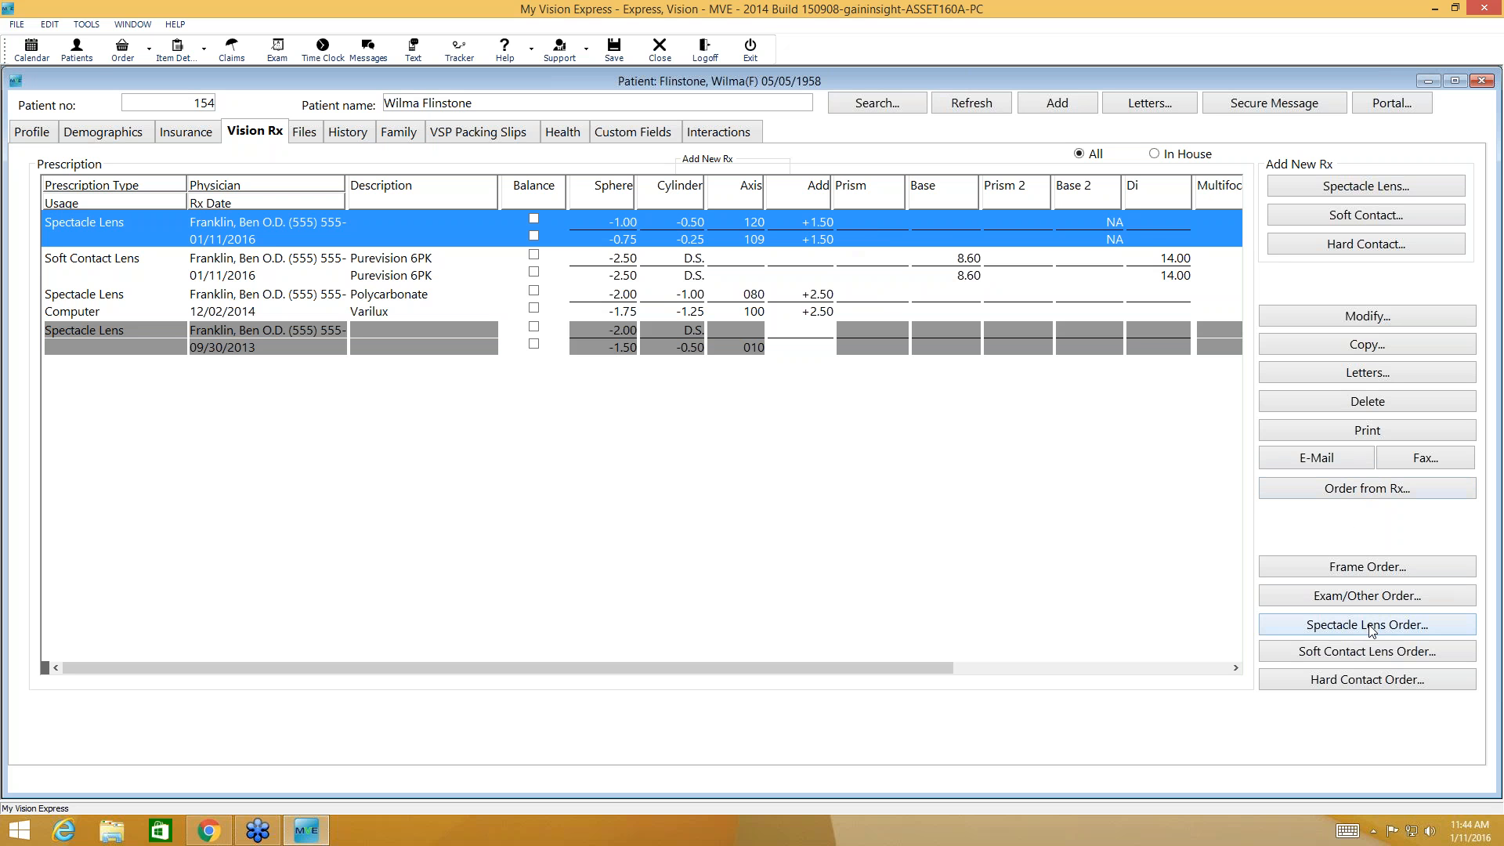
pyautogui.click(1357, 491)
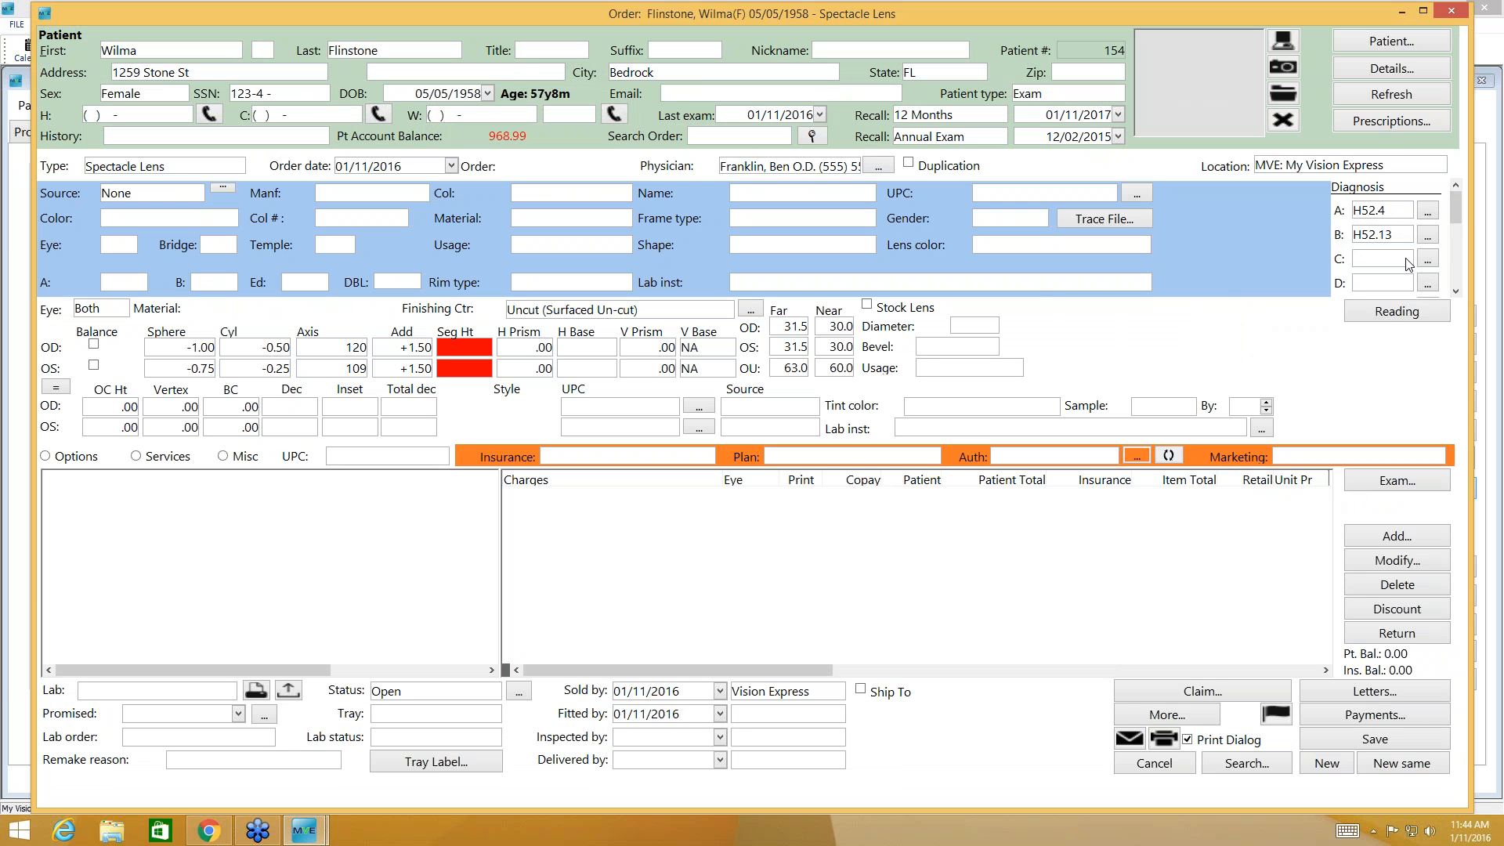
pyautogui.click(1428, 259)
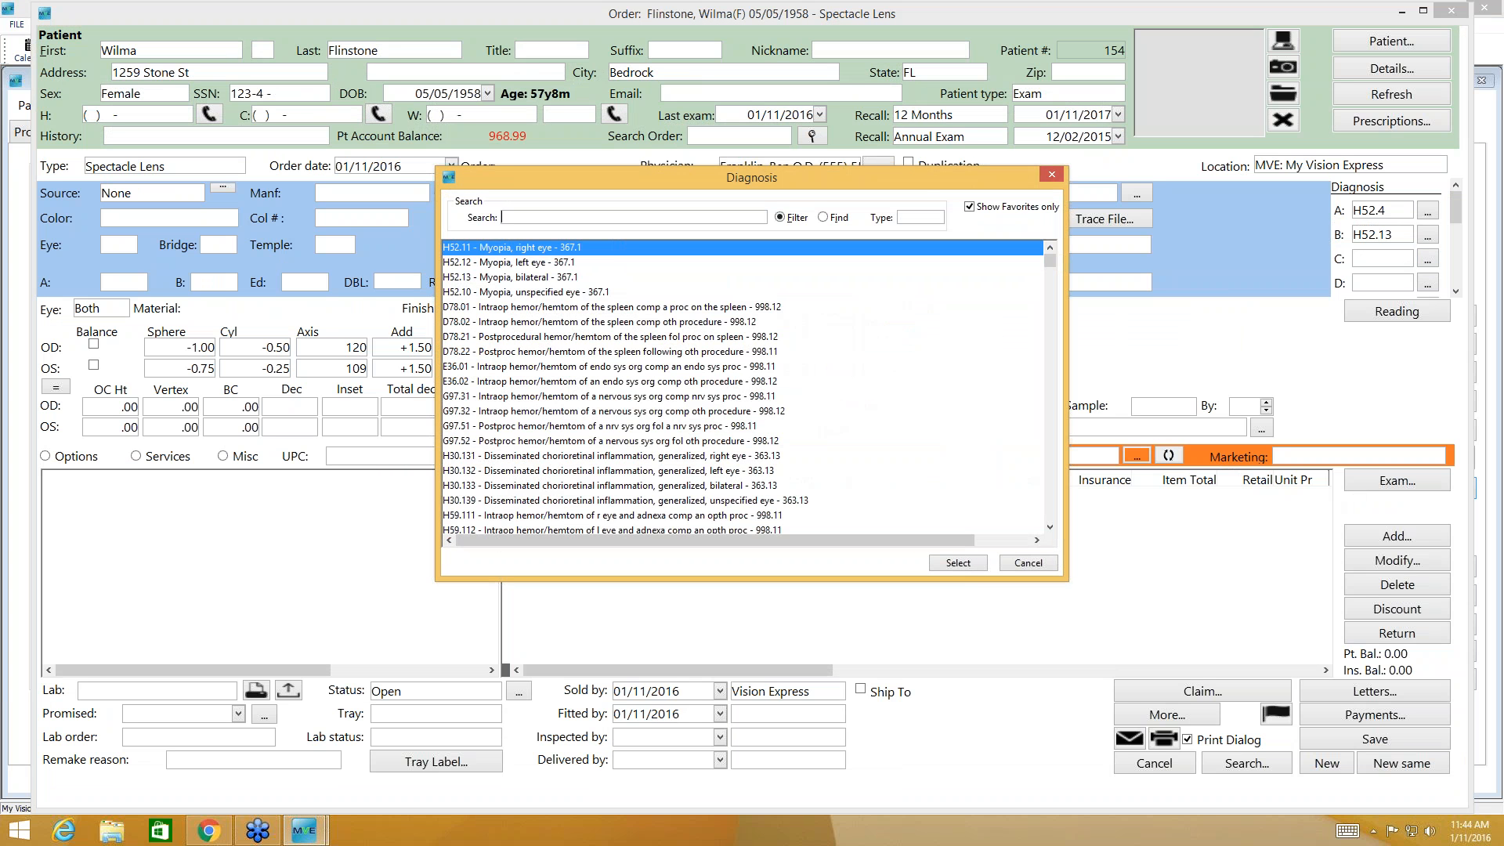
pyautogui.click(1044, 175)
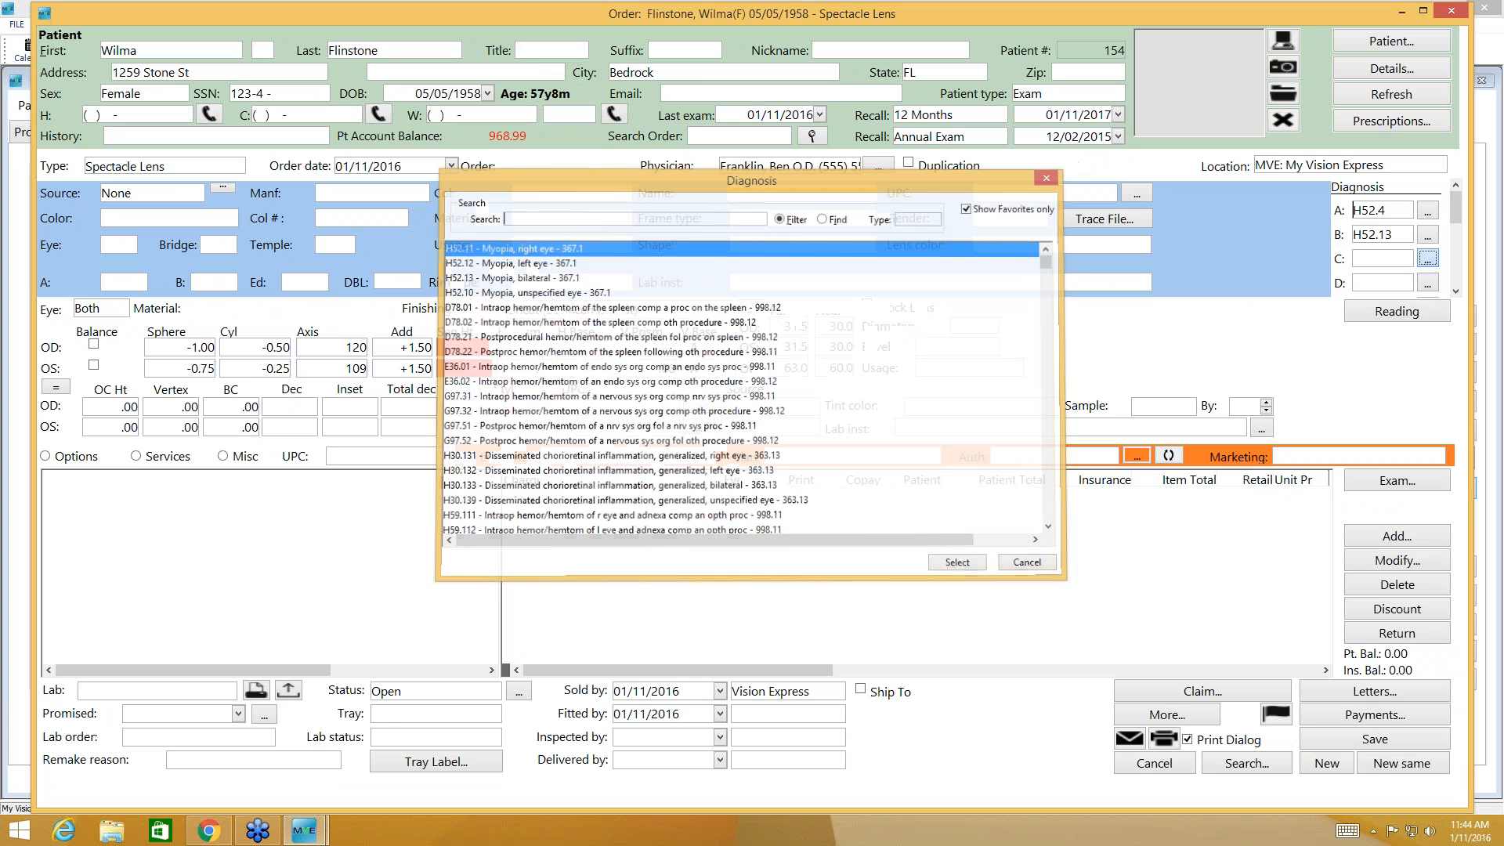
# - Add the Kenmark Timex TMX Boy's INVERT GM 48-17-135 gunmetal frame to the order from inventory
pyautogui.click(1135, 193)
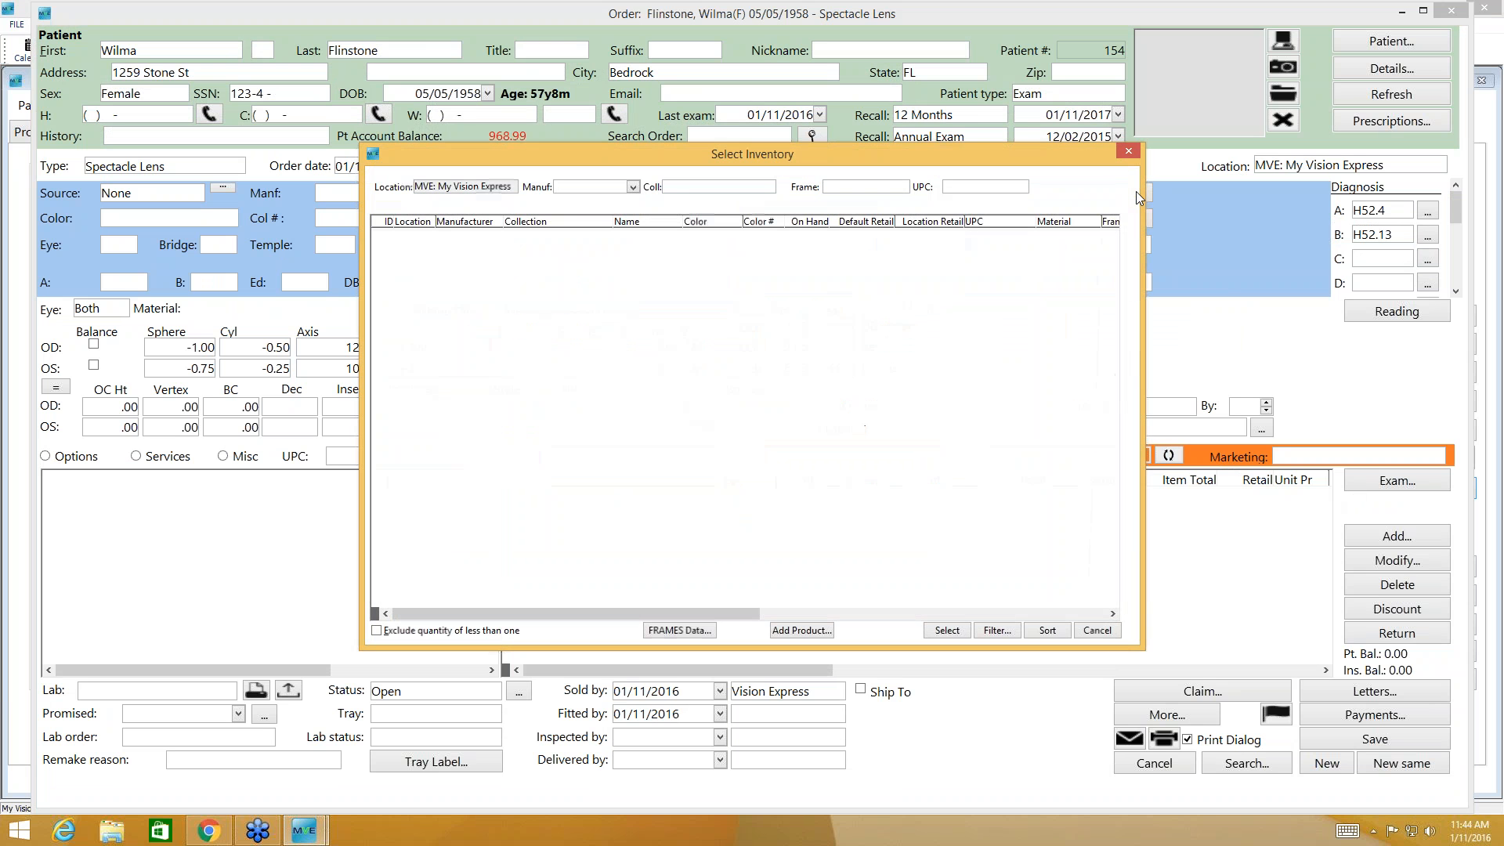
pyautogui.click(633, 188)
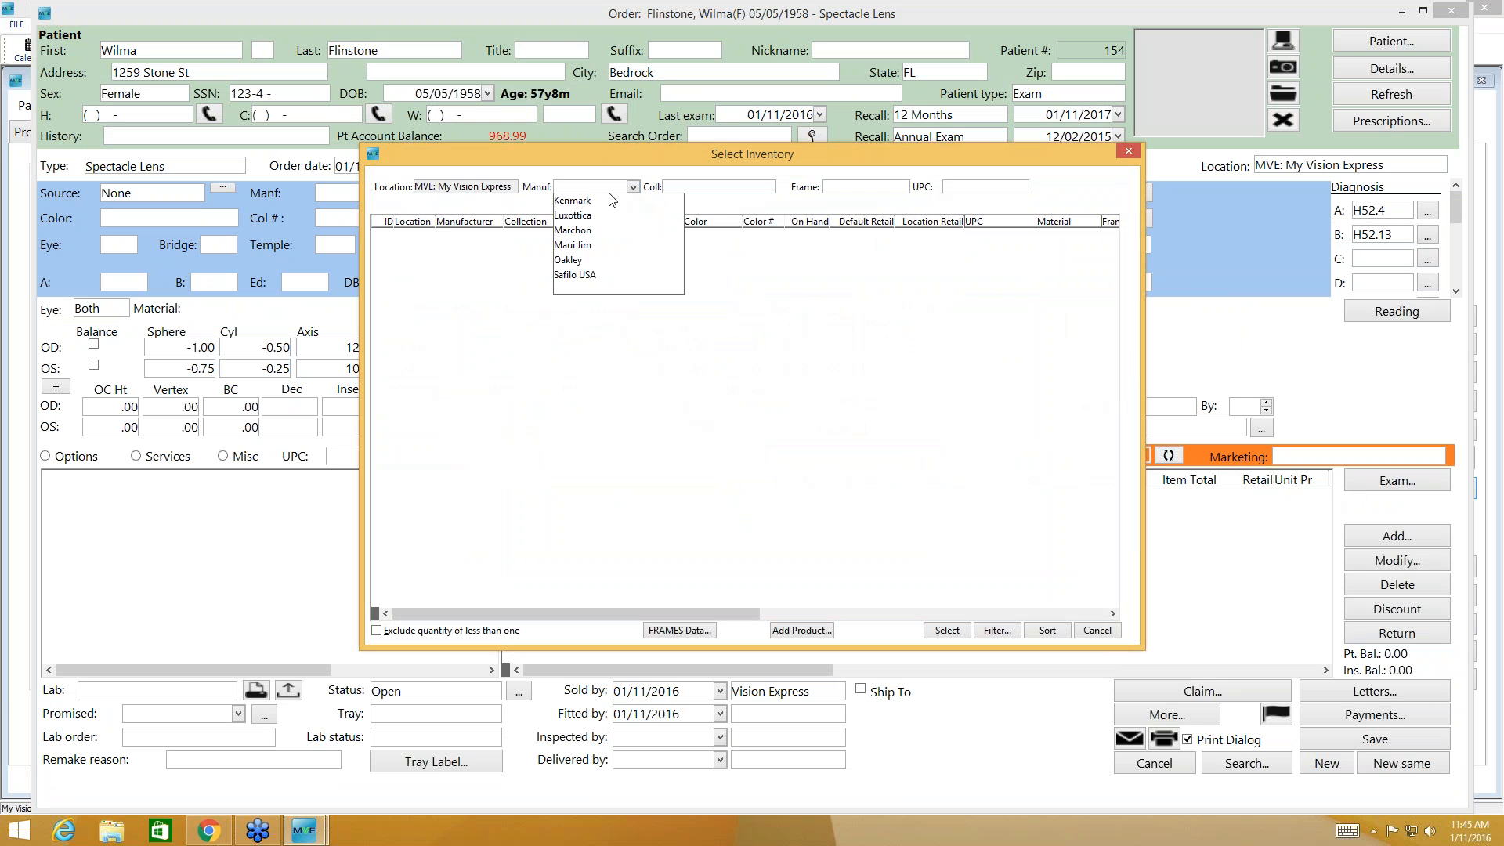
pyautogui.click(585, 202)
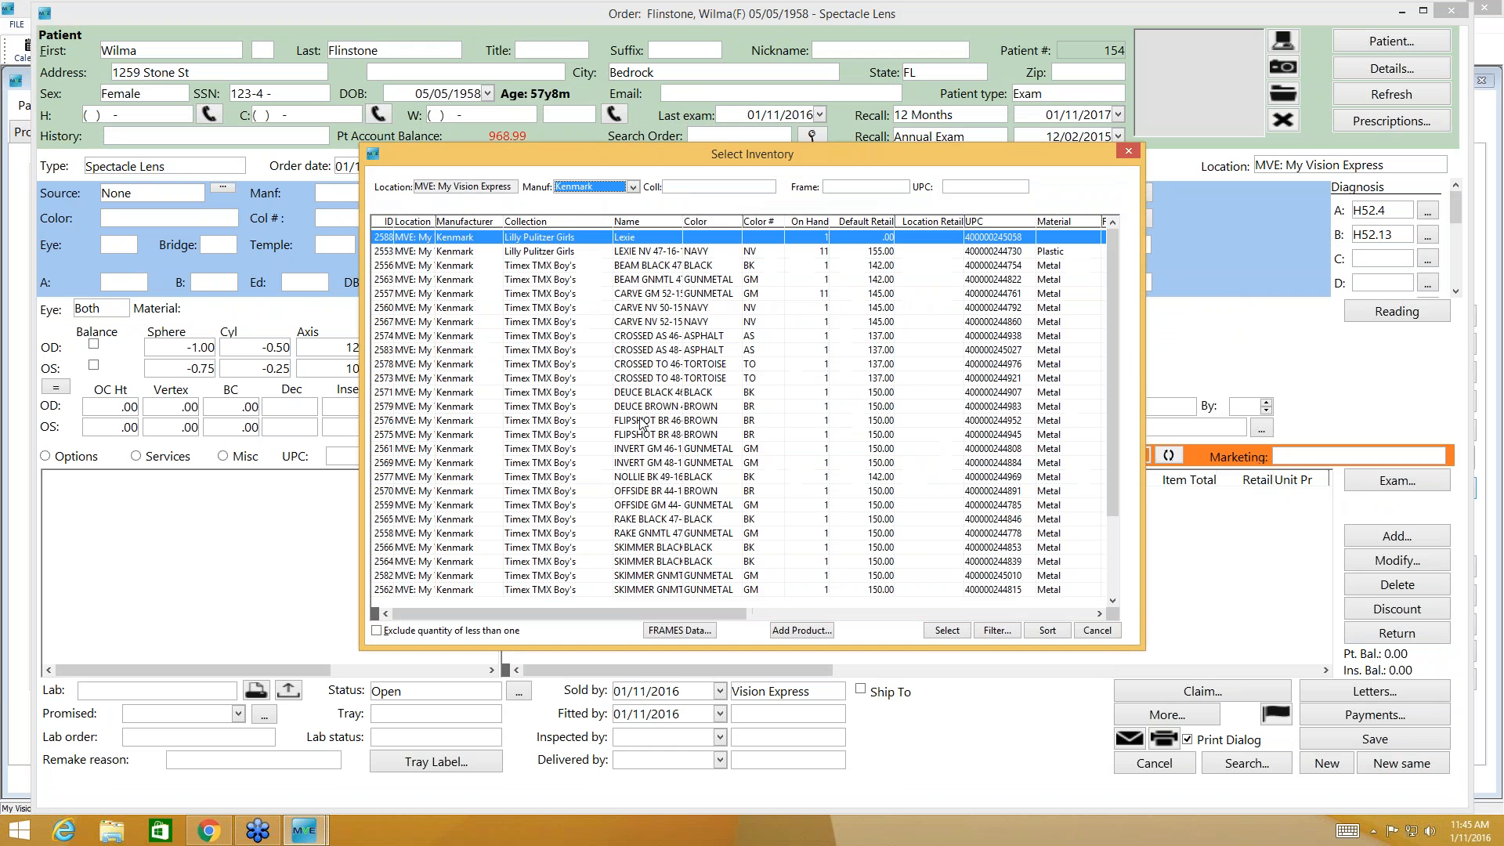
pyautogui.click(645, 463)
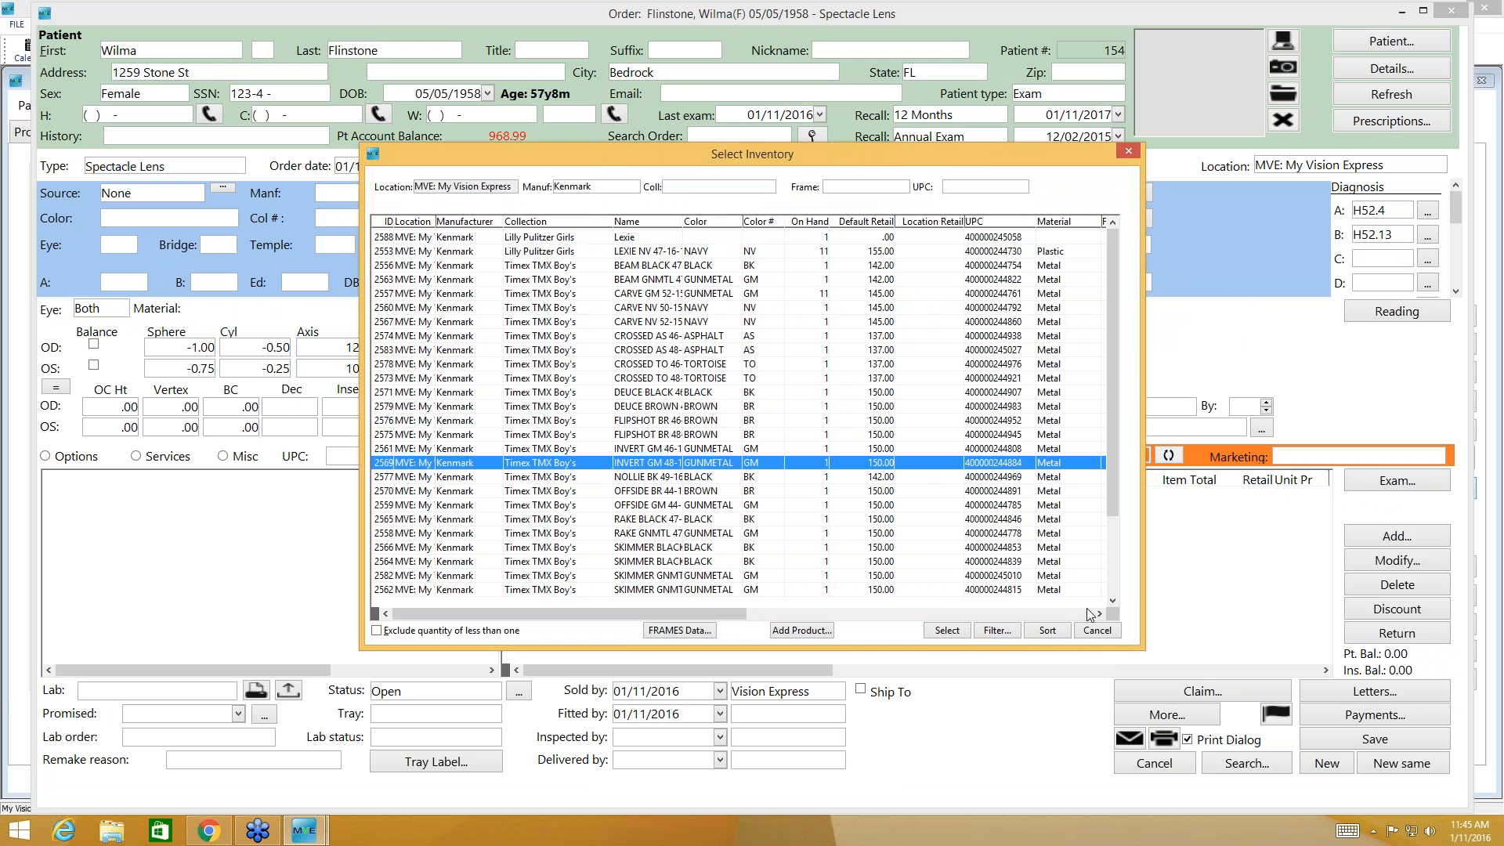
pyautogui.click(945, 631)
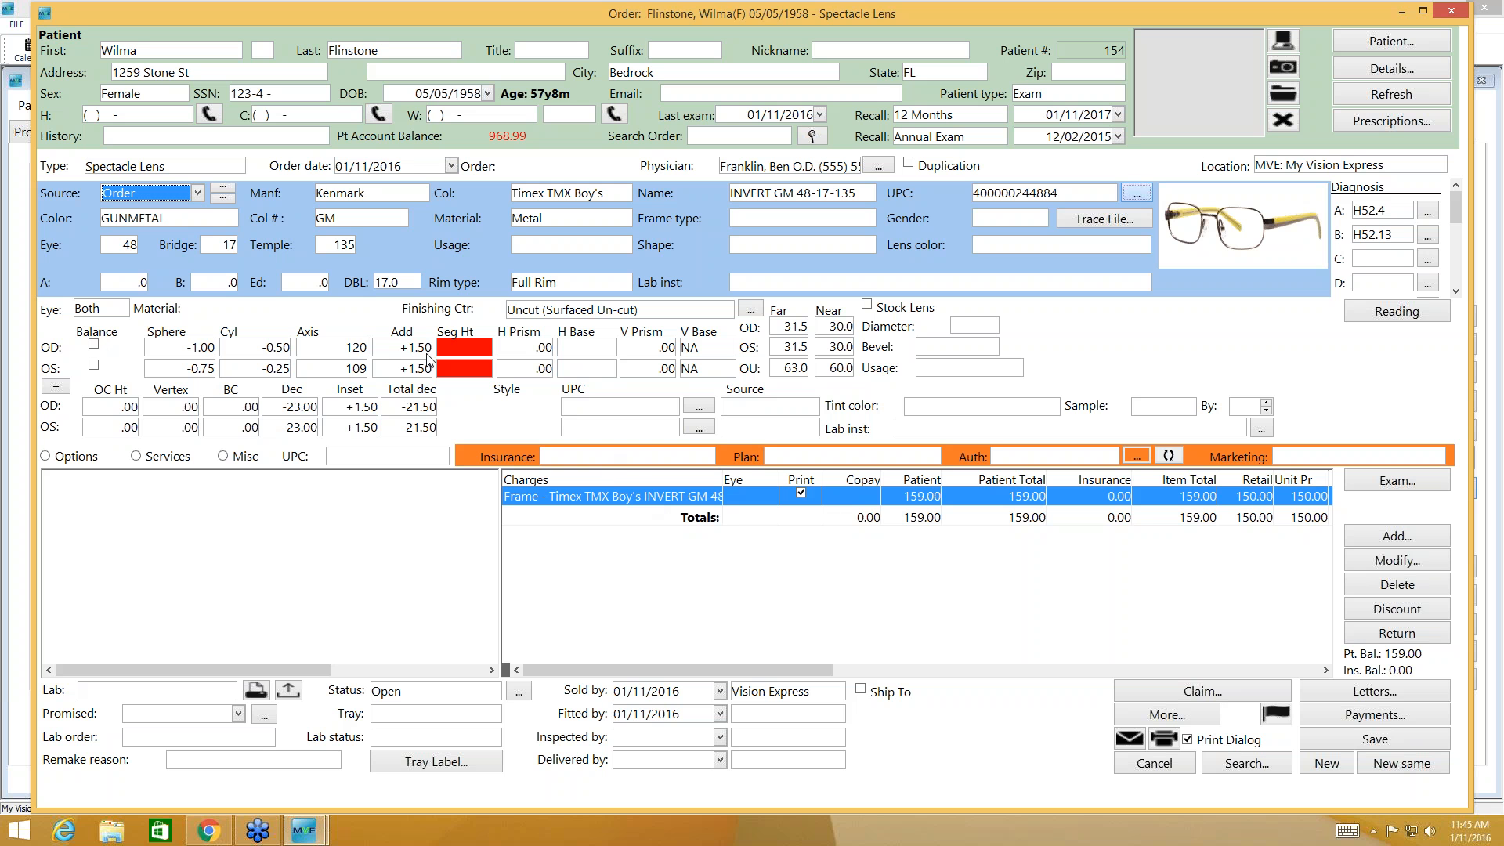
# - Keep the eye selection at Both and set the finishing instruction to Complete (Frame To-Come)
pyautogui.click(111, 308)
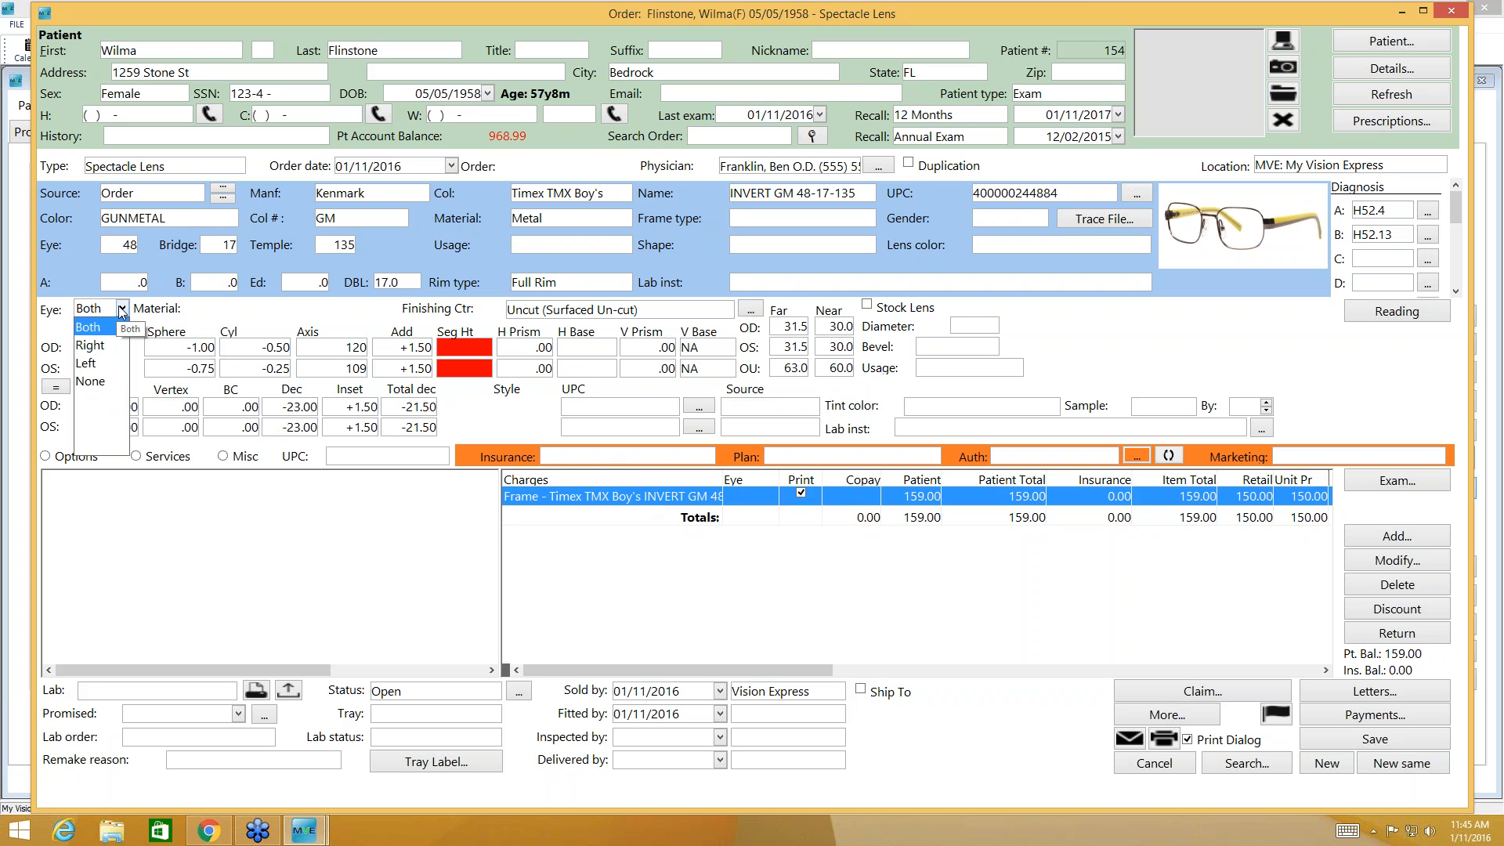
pyautogui.click(121, 311)
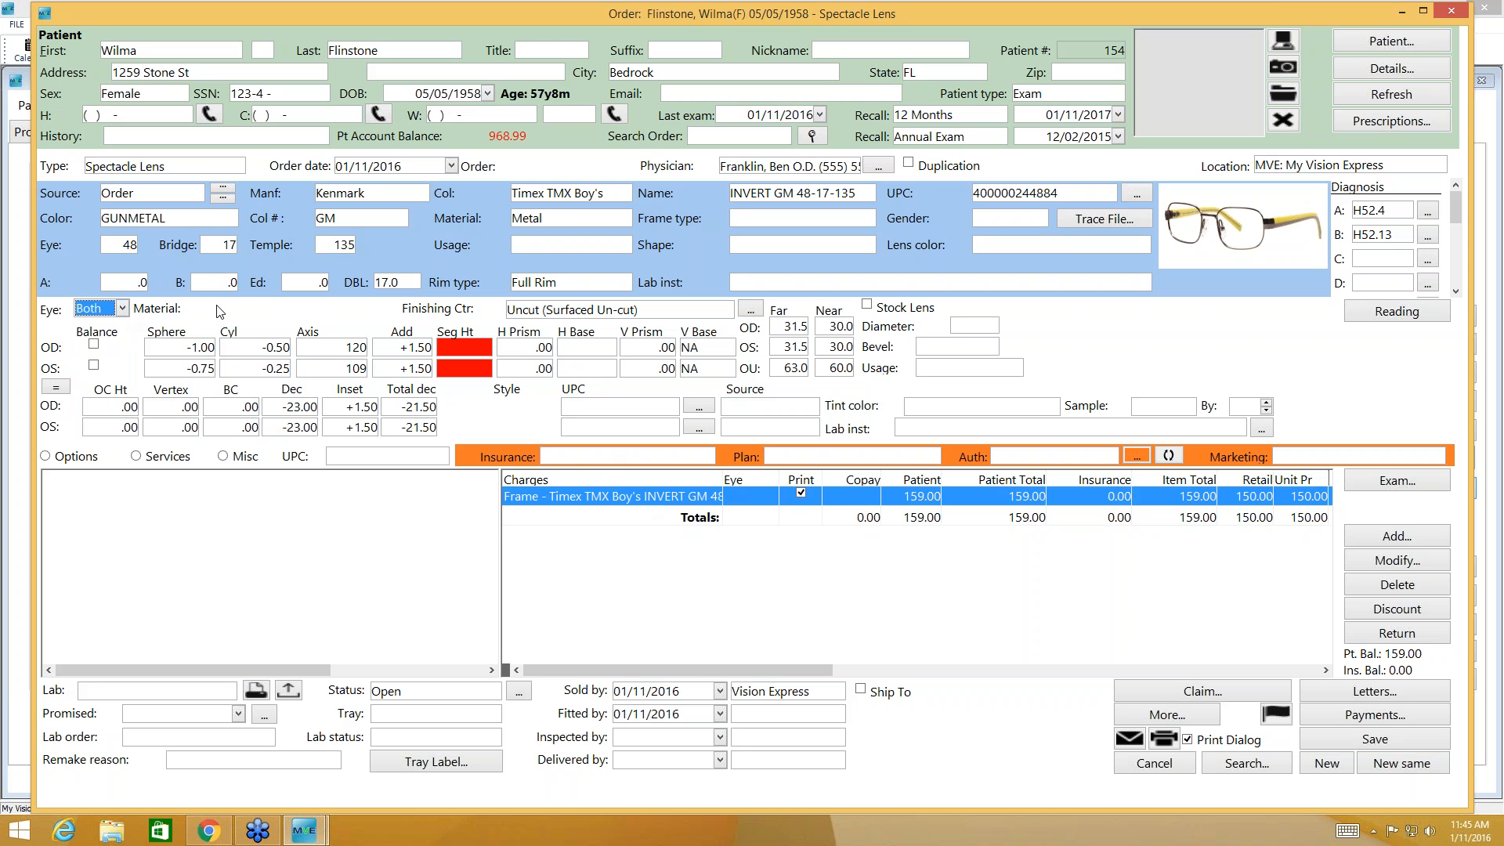
pyautogui.click(732, 312)
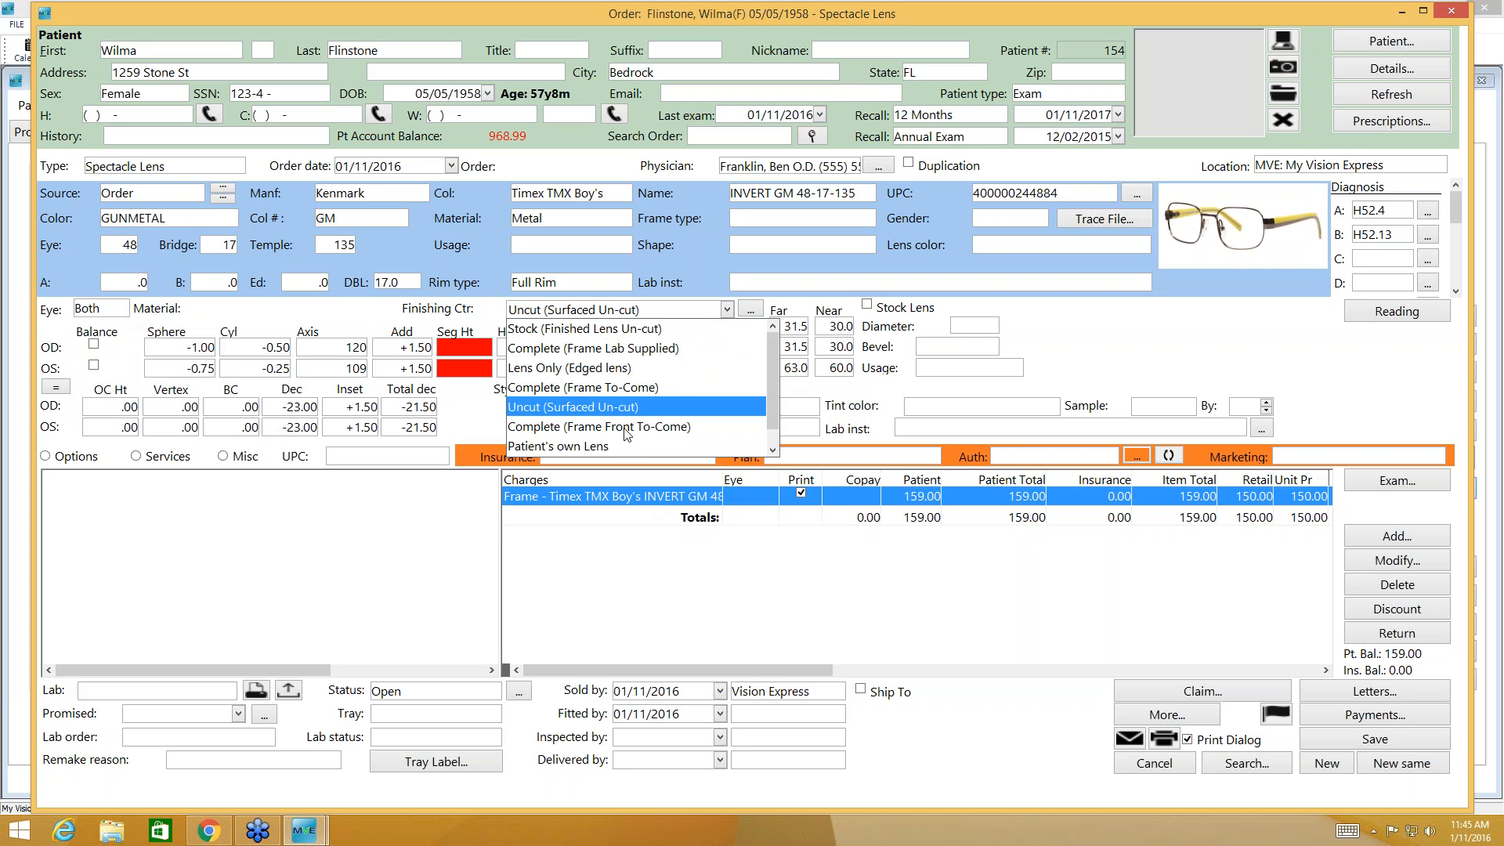
pyautogui.click(559, 389)
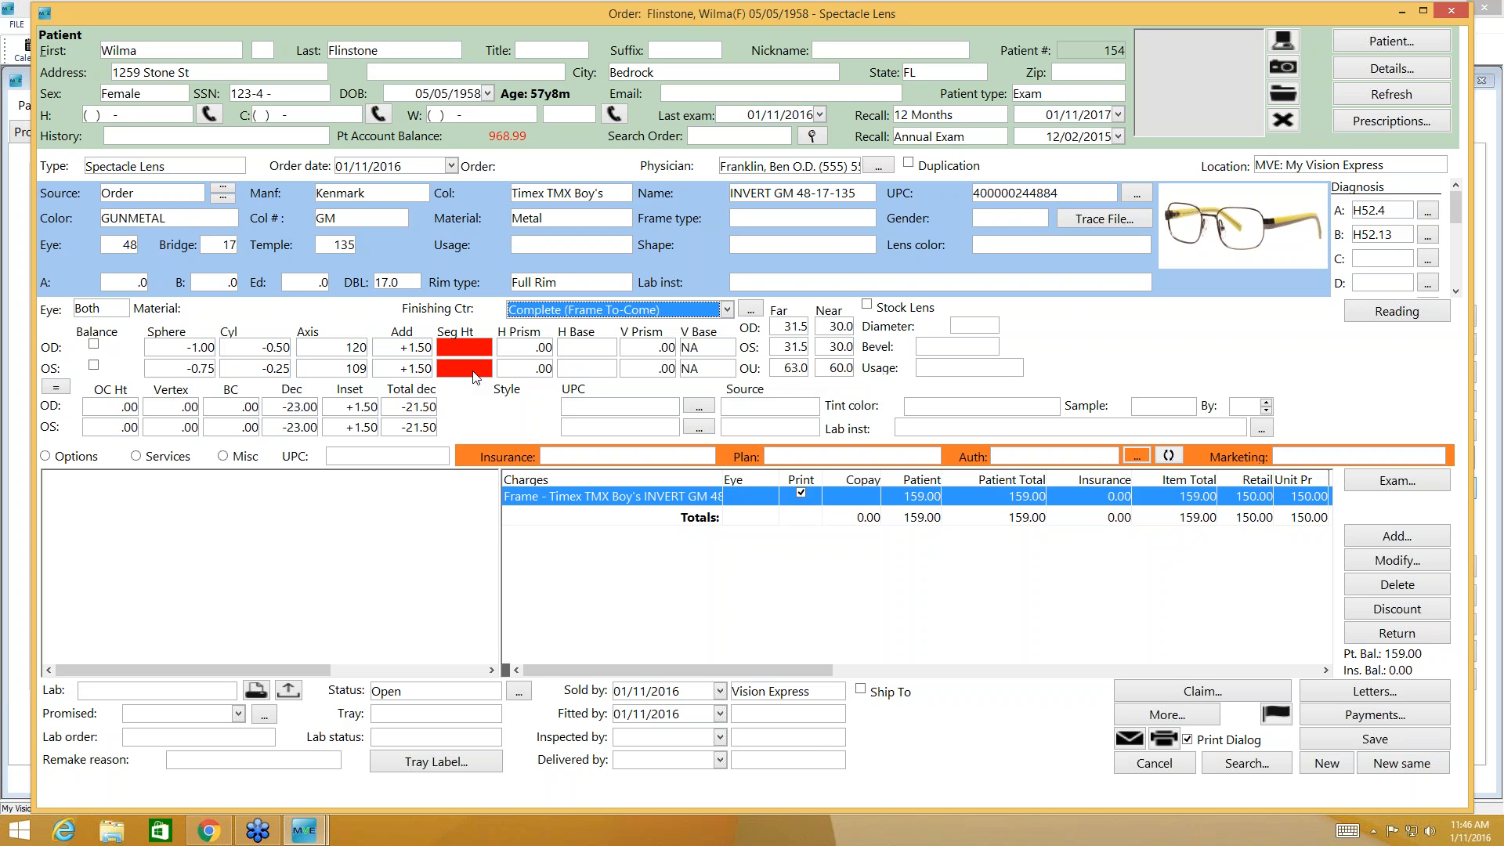
# - Convert the prescription to a reading prescription and set the lens usage to Reading
pyautogui.click(1393, 314)
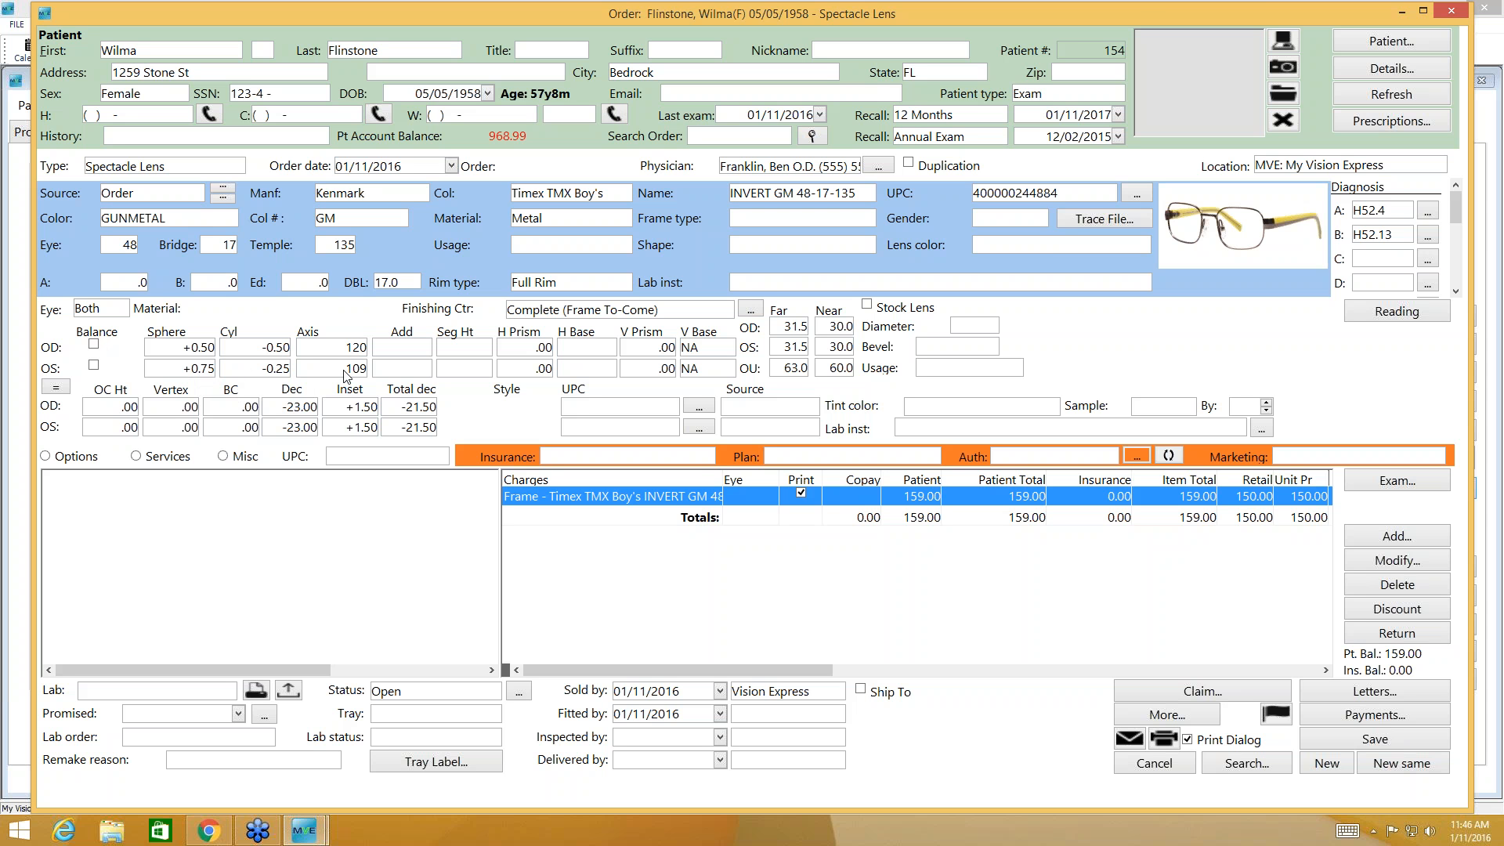
pyautogui.click(1012, 369)
pyautogui.click(949, 427)
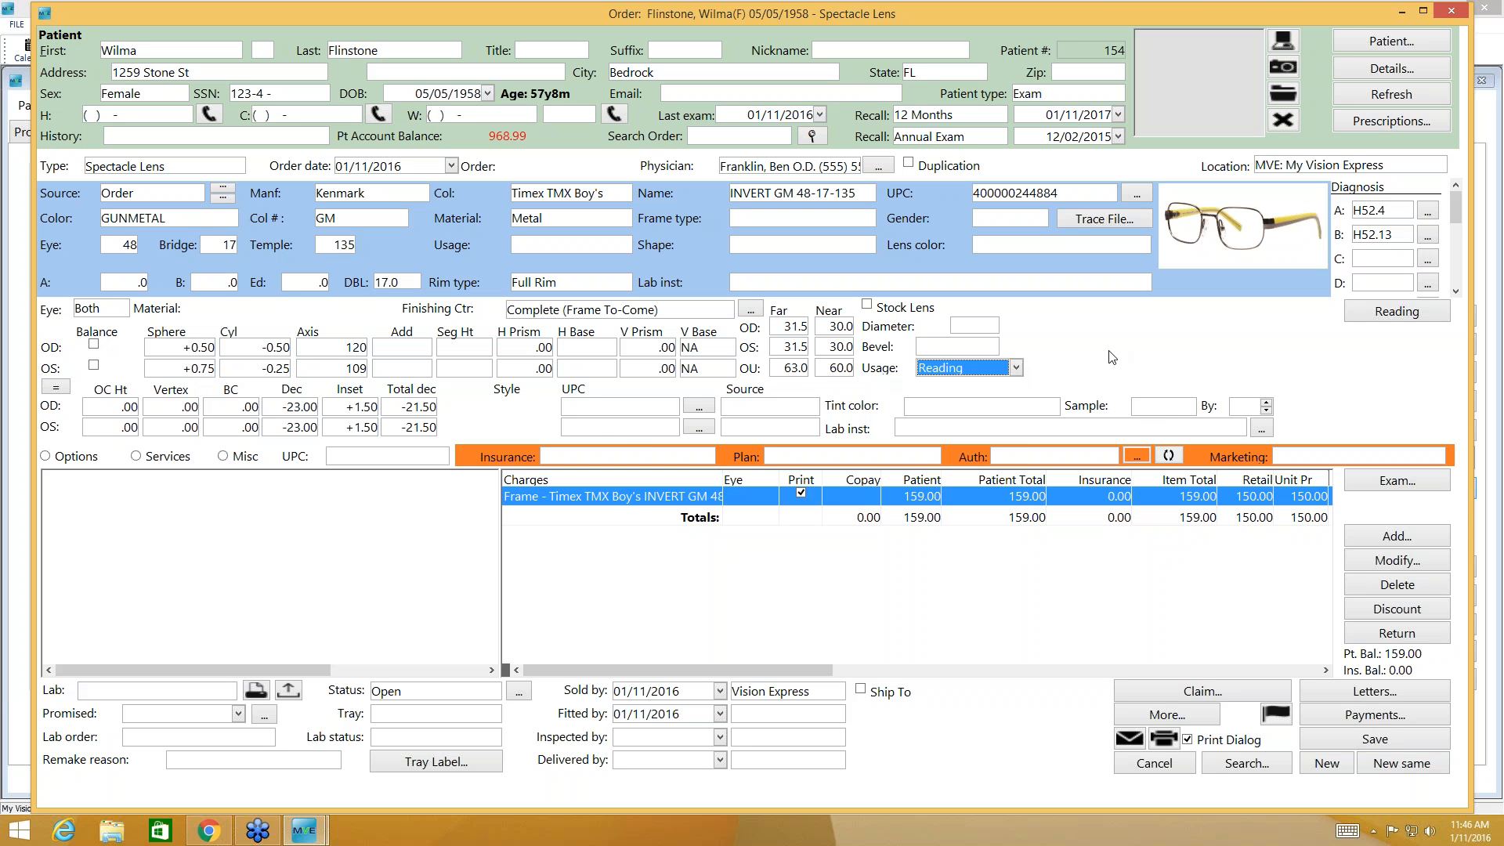
# - Choose the Single Vision Polycarbonate lens Any Single Vision (Lab Choice) - Clear for the order
pyautogui.click(700, 406)
pyautogui.click(695, 187)
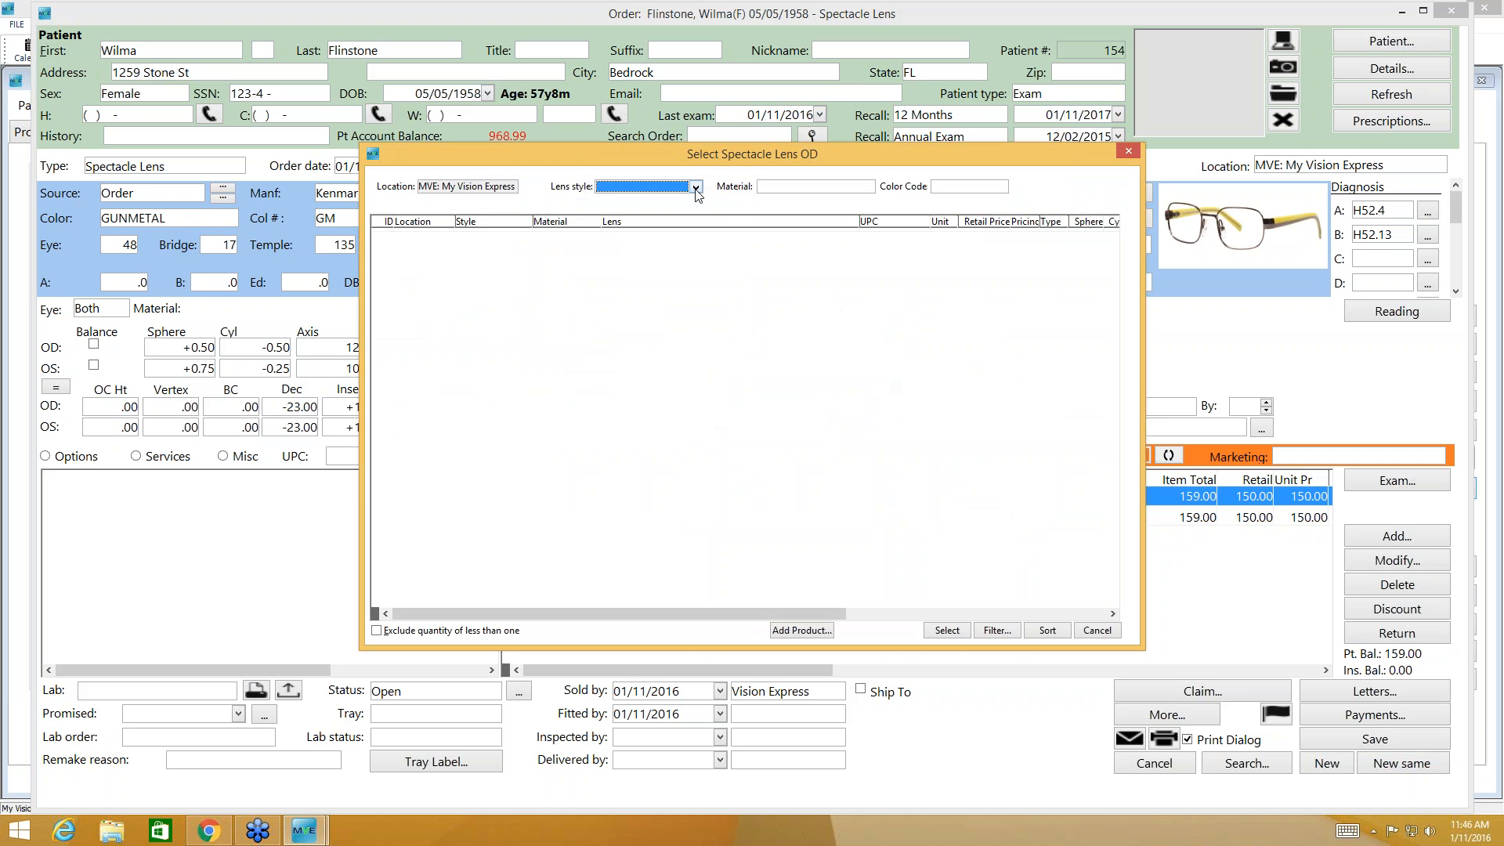
pyautogui.click(631, 202)
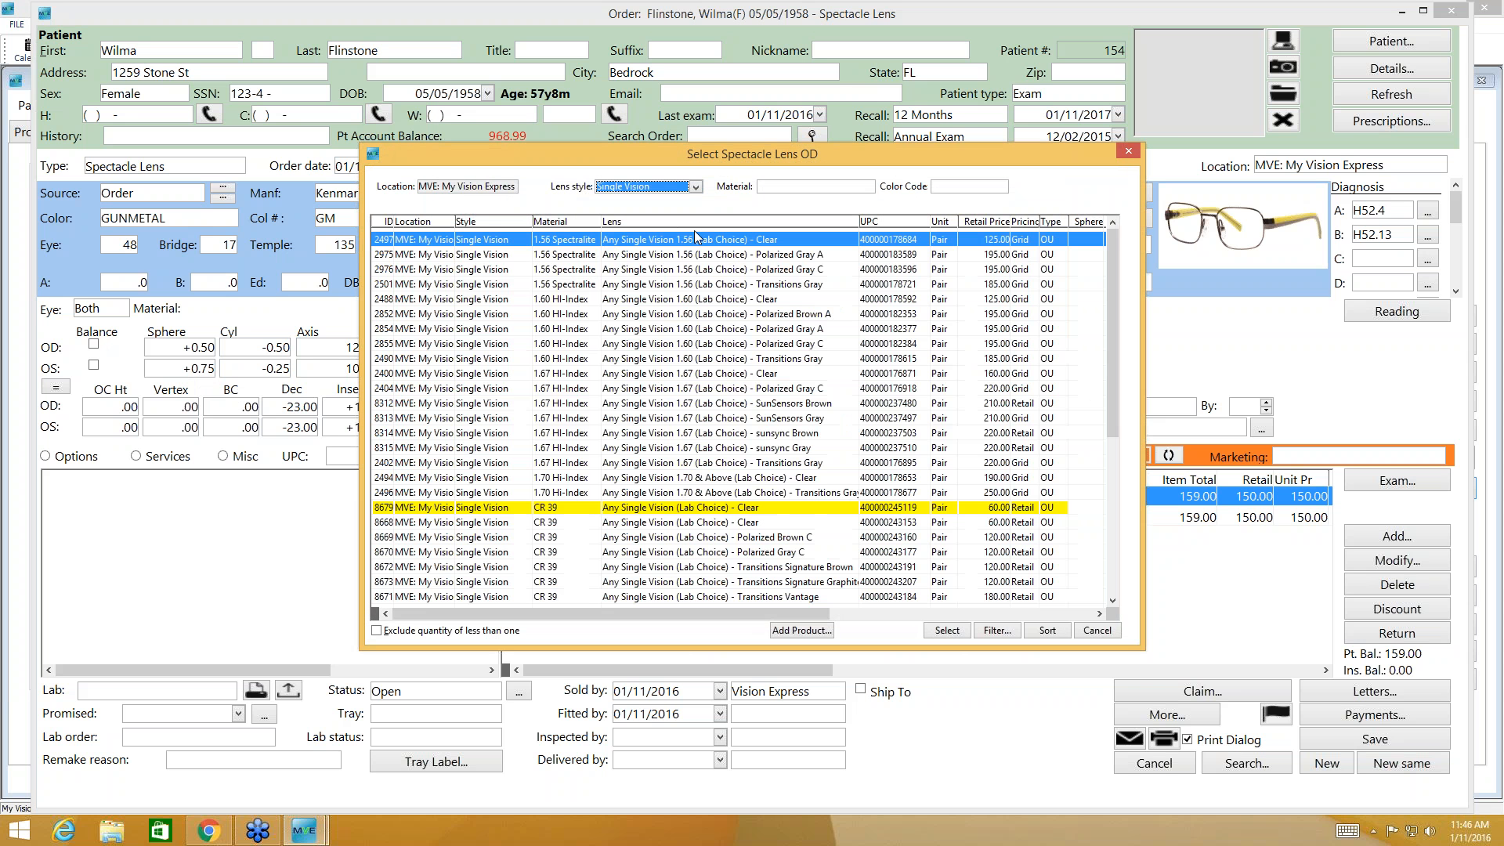
pyautogui.click(787, 191)
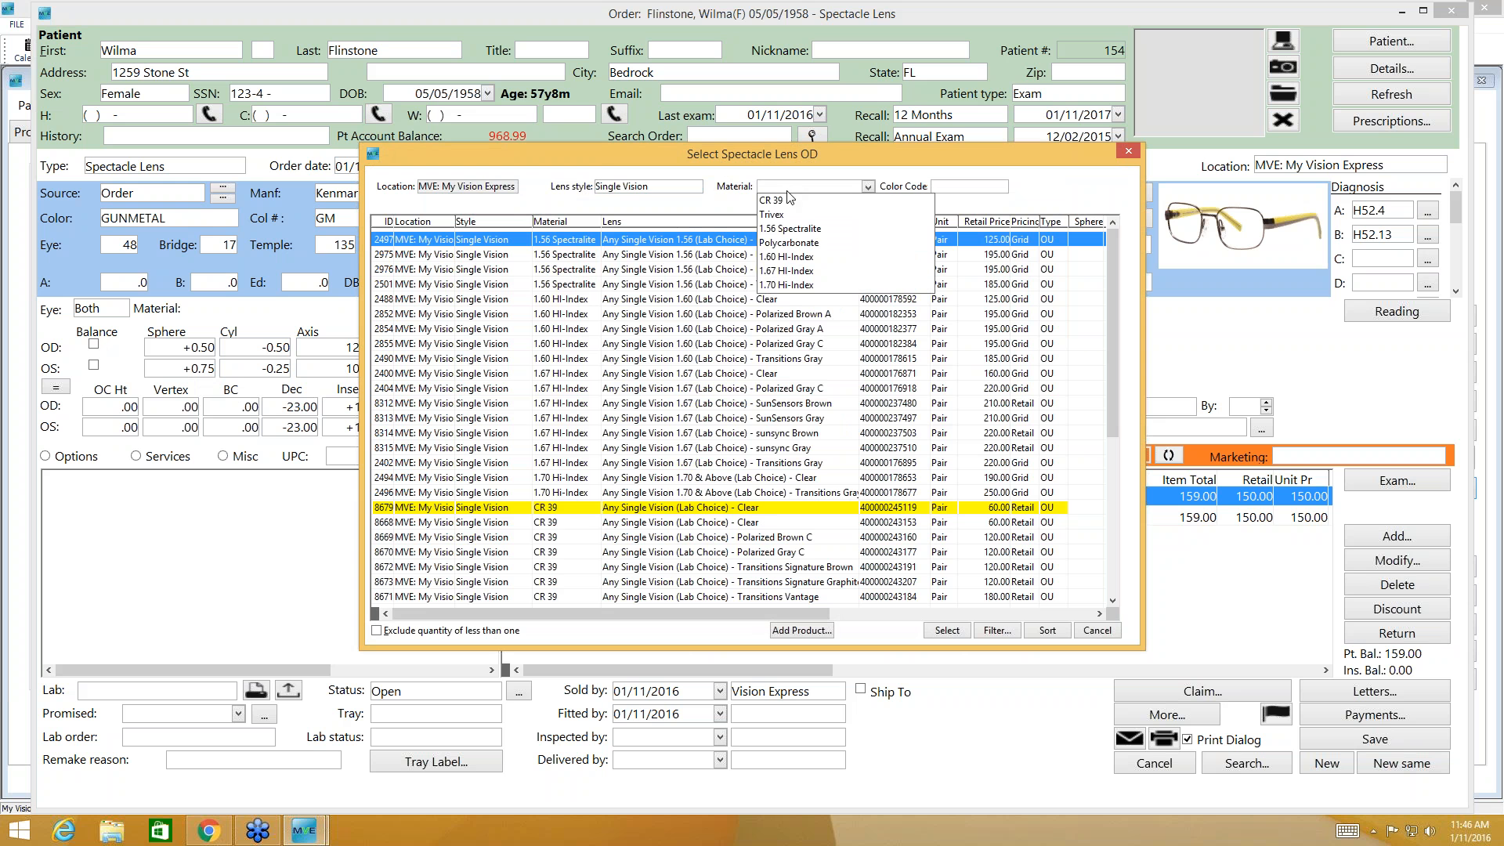
pyautogui.click(792, 244)
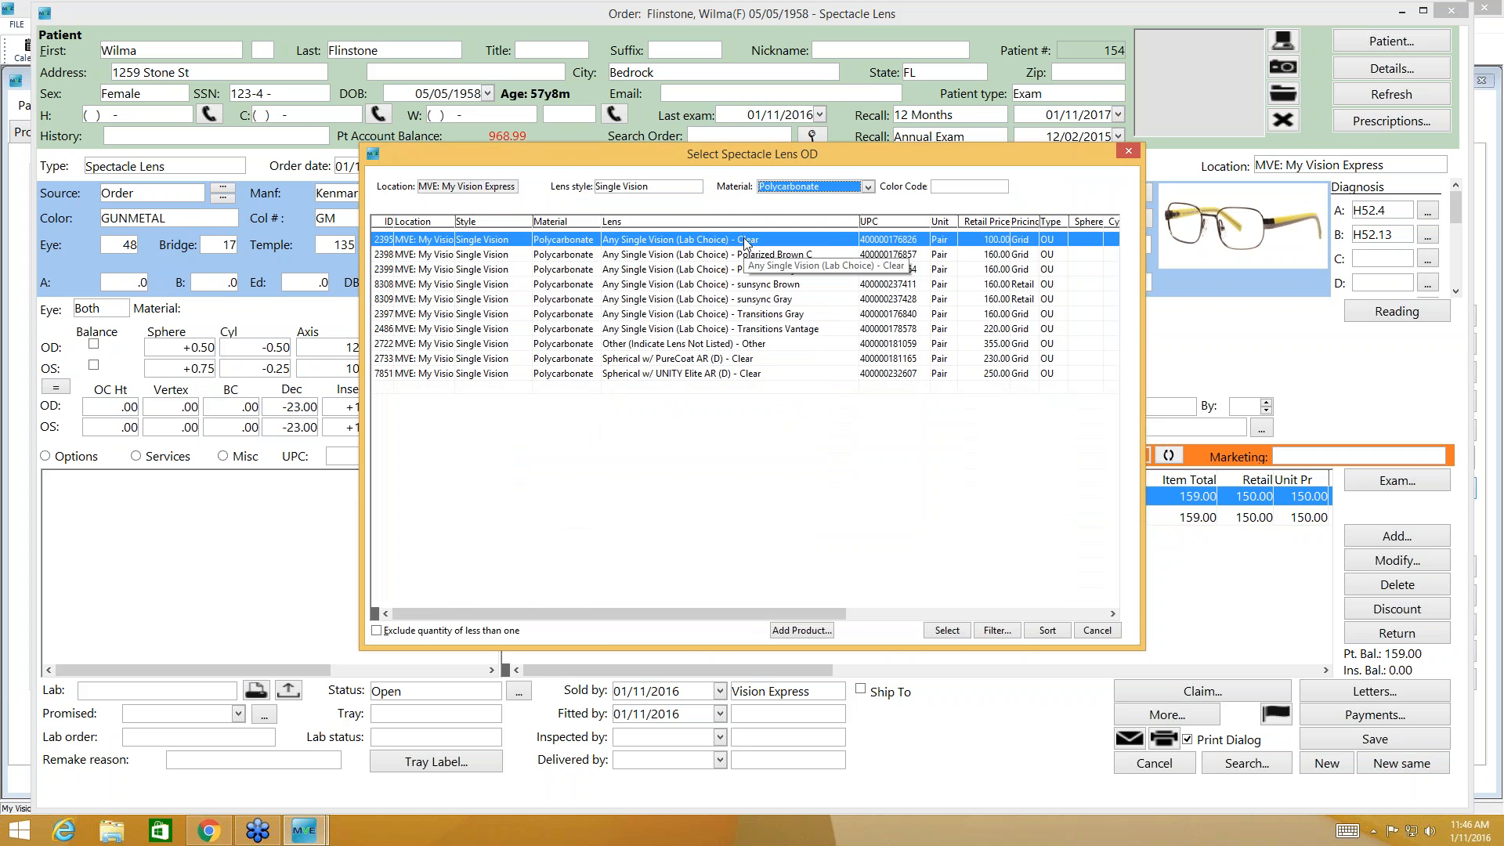
pyautogui.click(946, 630)
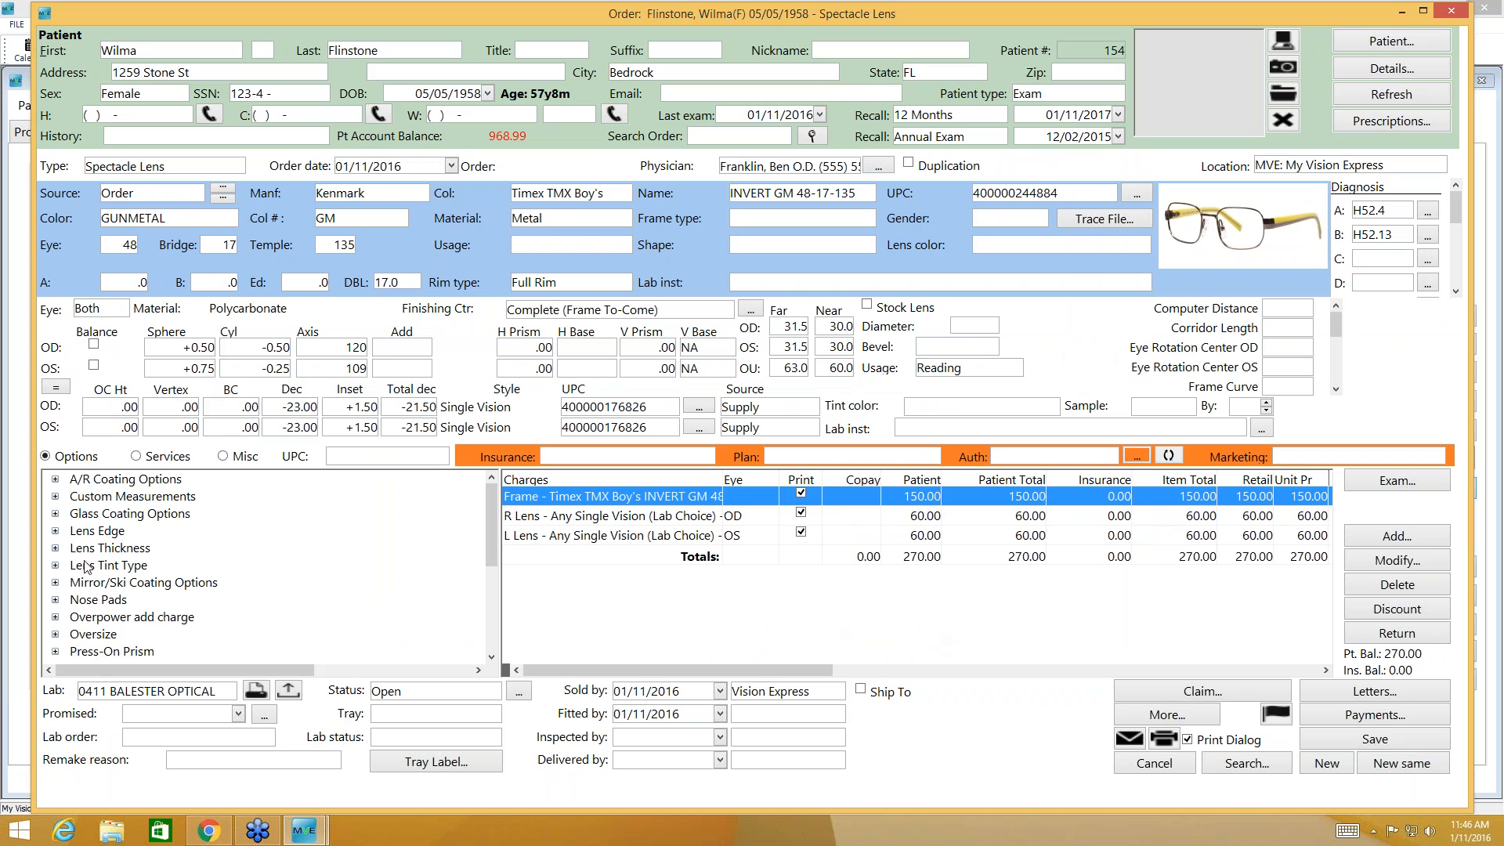
# - Add the Allure (AR Coating C) option and set the promised date to 01/25/2016, keeping the order status Open
pyautogui.click(55, 479)
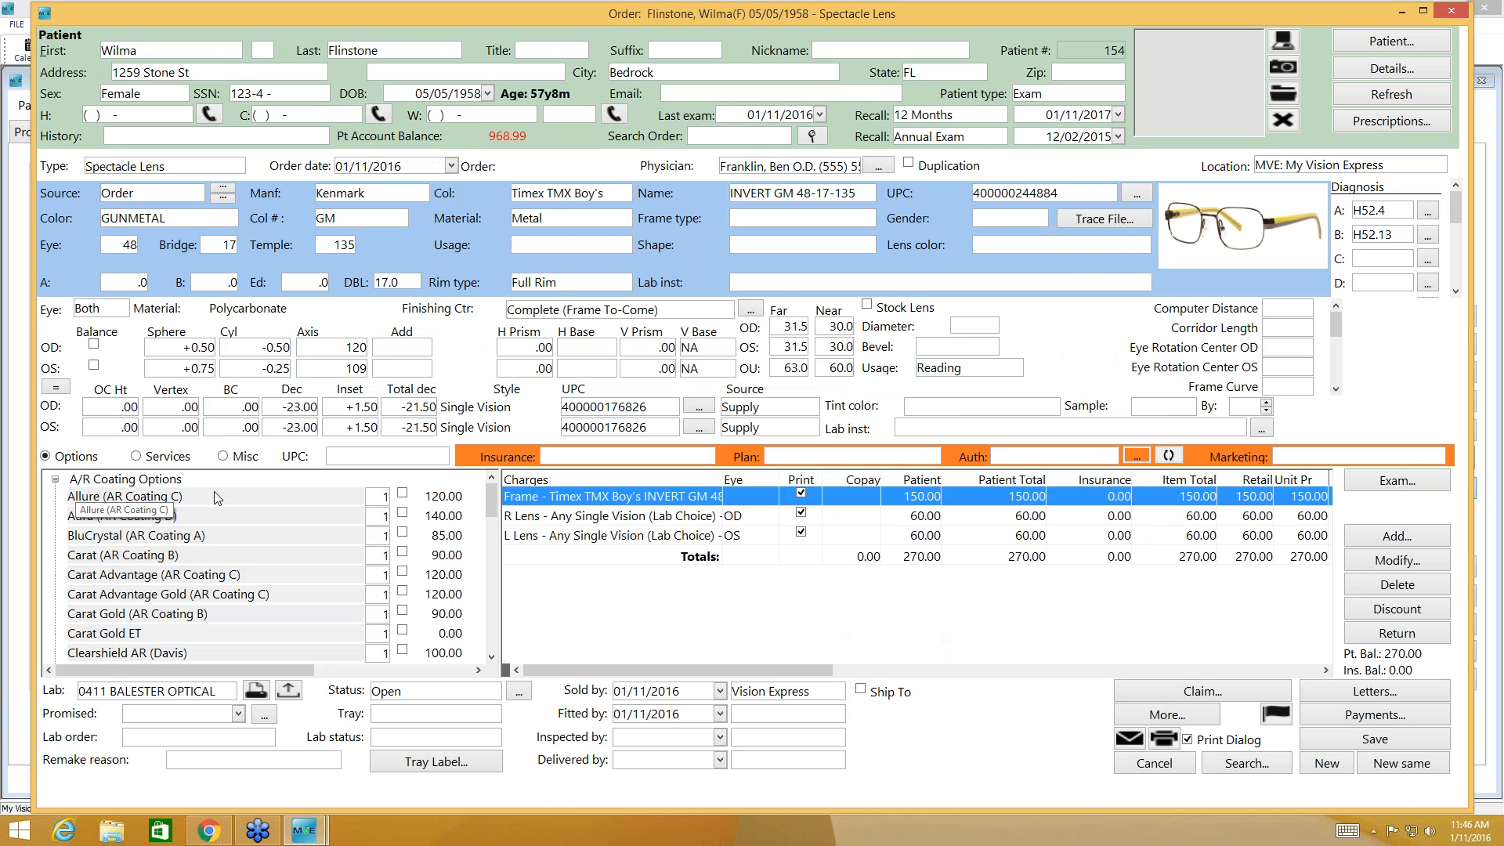
pyautogui.click(404, 494)
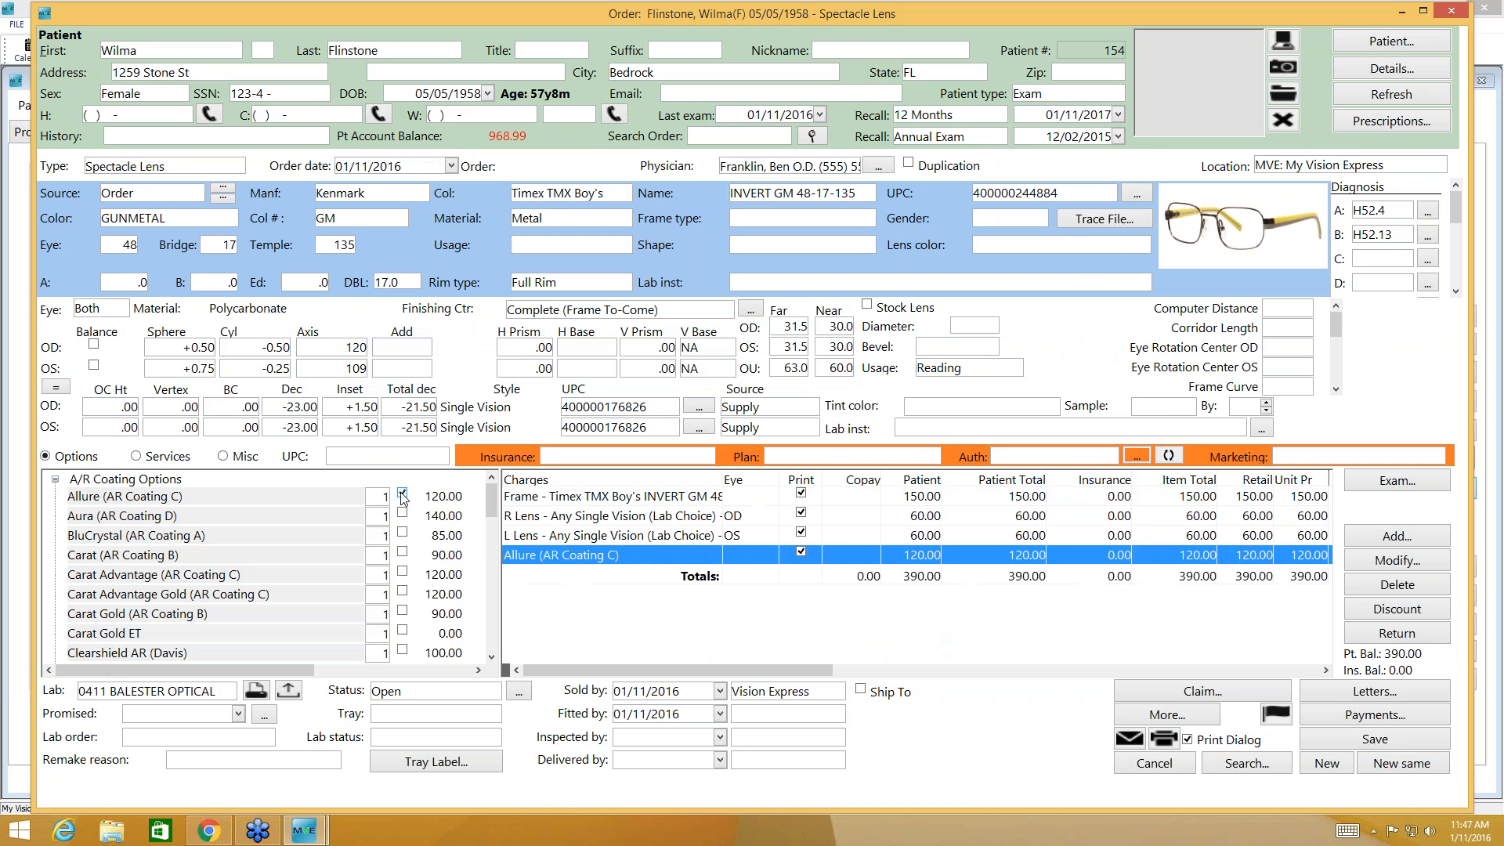
pyautogui.click(237, 712)
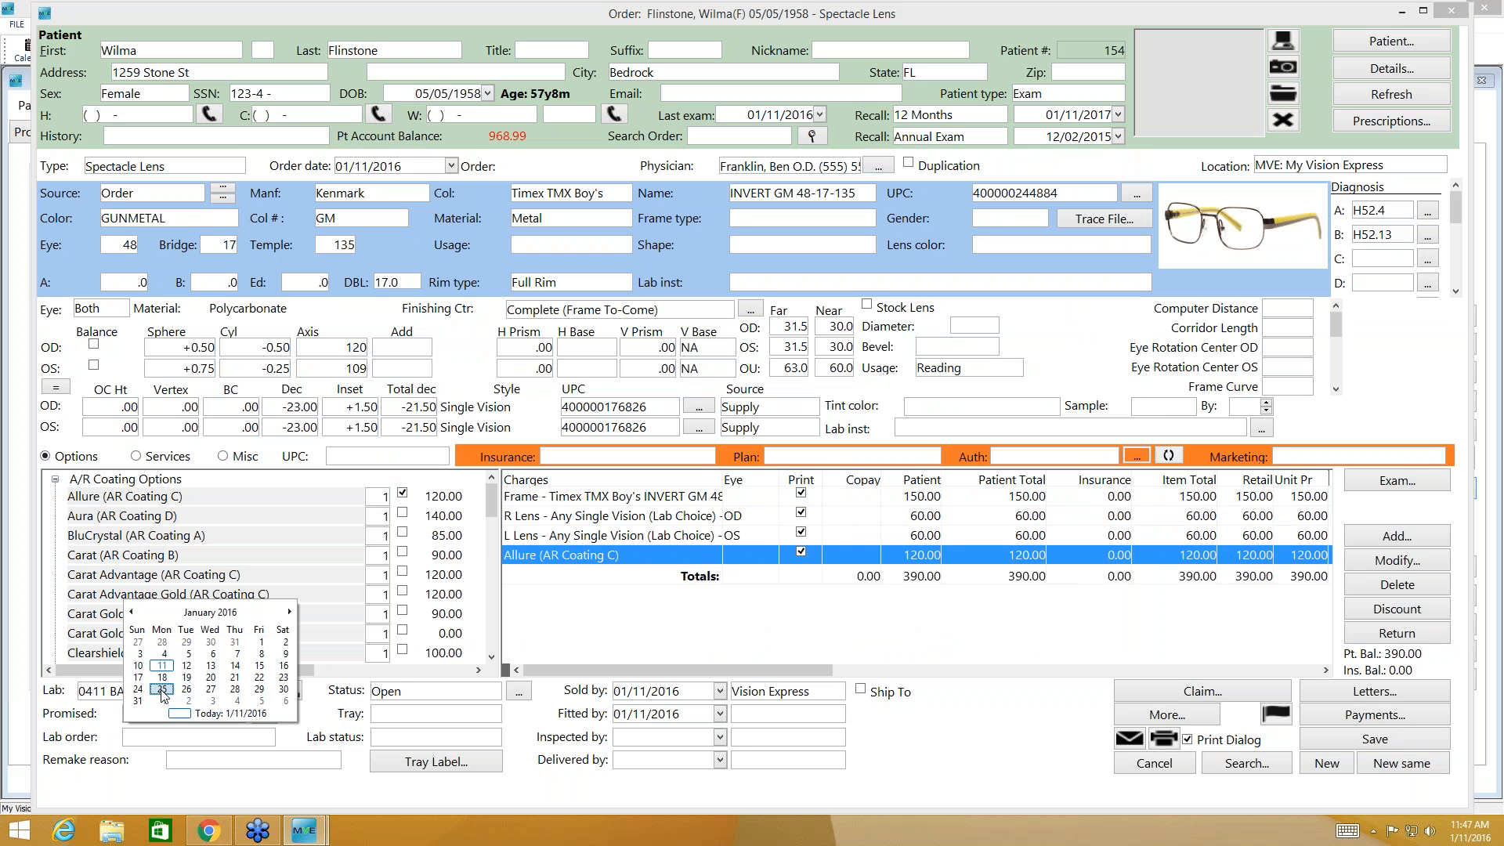
pyautogui.click(162, 689)
pyautogui.click(496, 690)
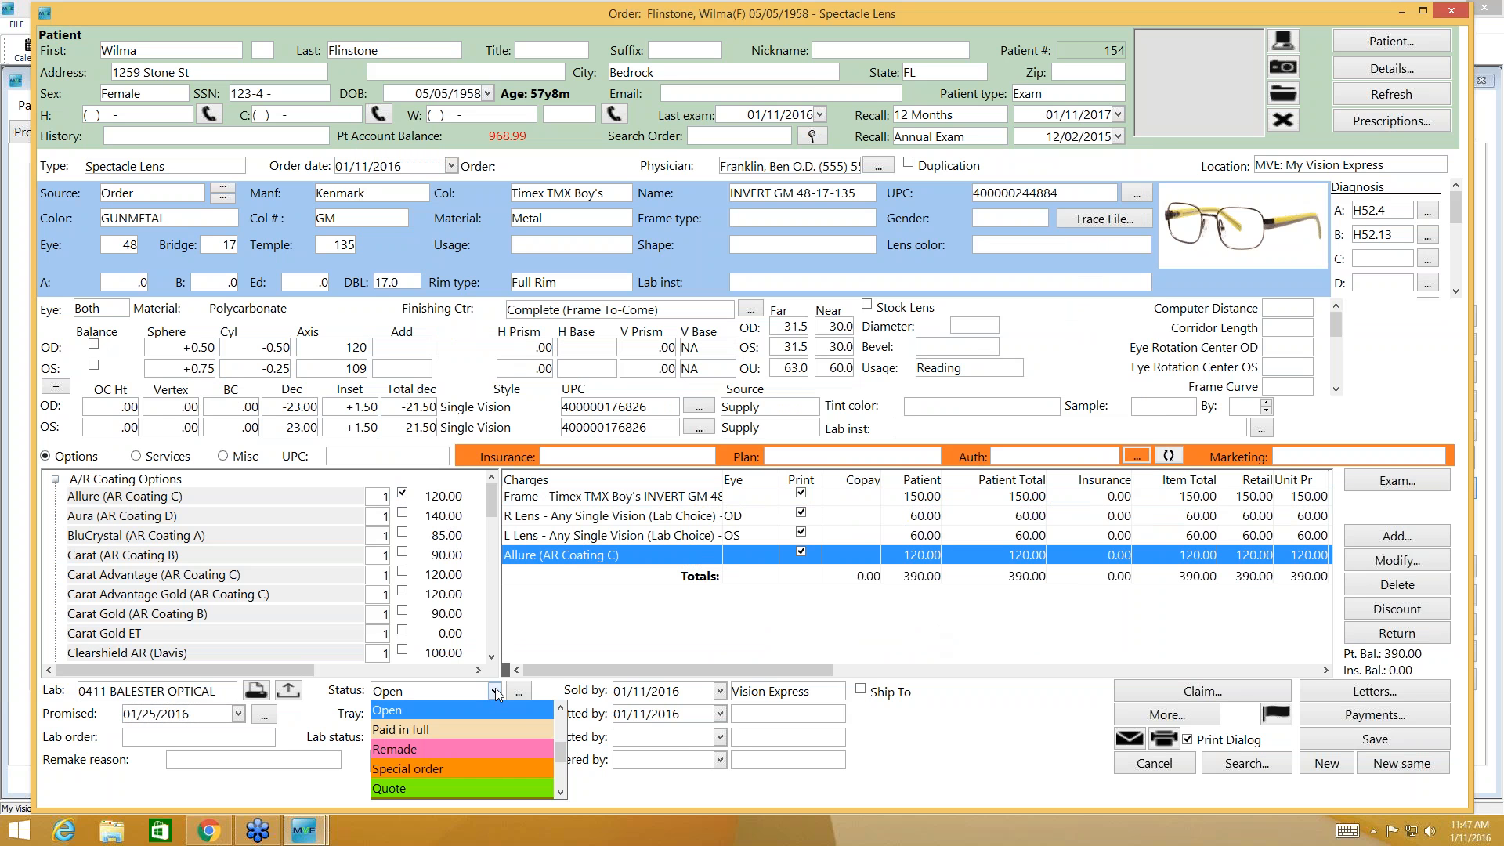
pyautogui.click(539, 690)
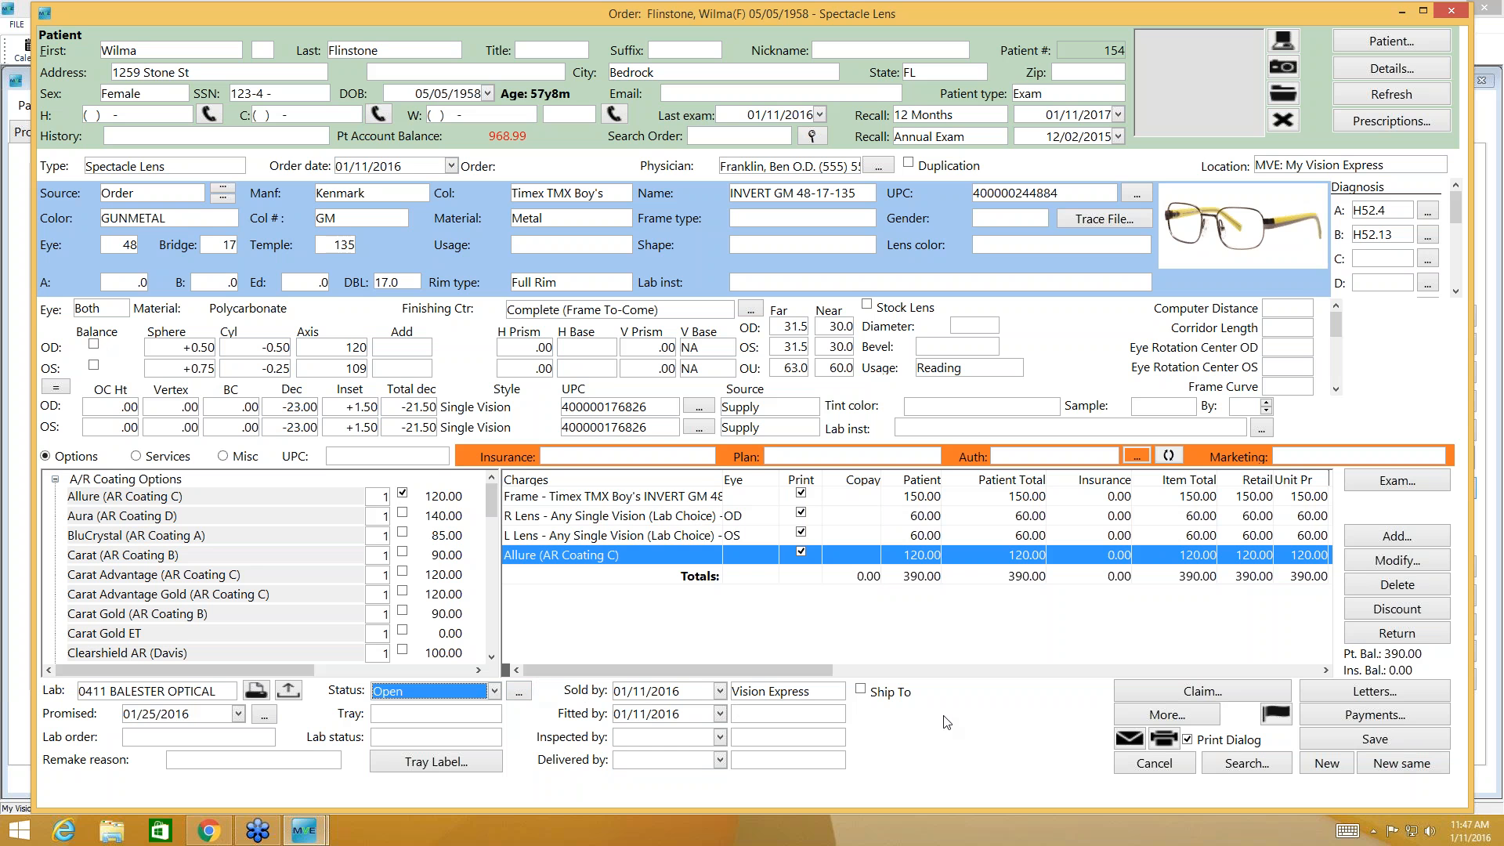
# - Assign the primary vision insurance, Insight Software Insurance Company, with the Insight Software Teritiary Plan (Primary) to the order
pyautogui.click(708, 456)
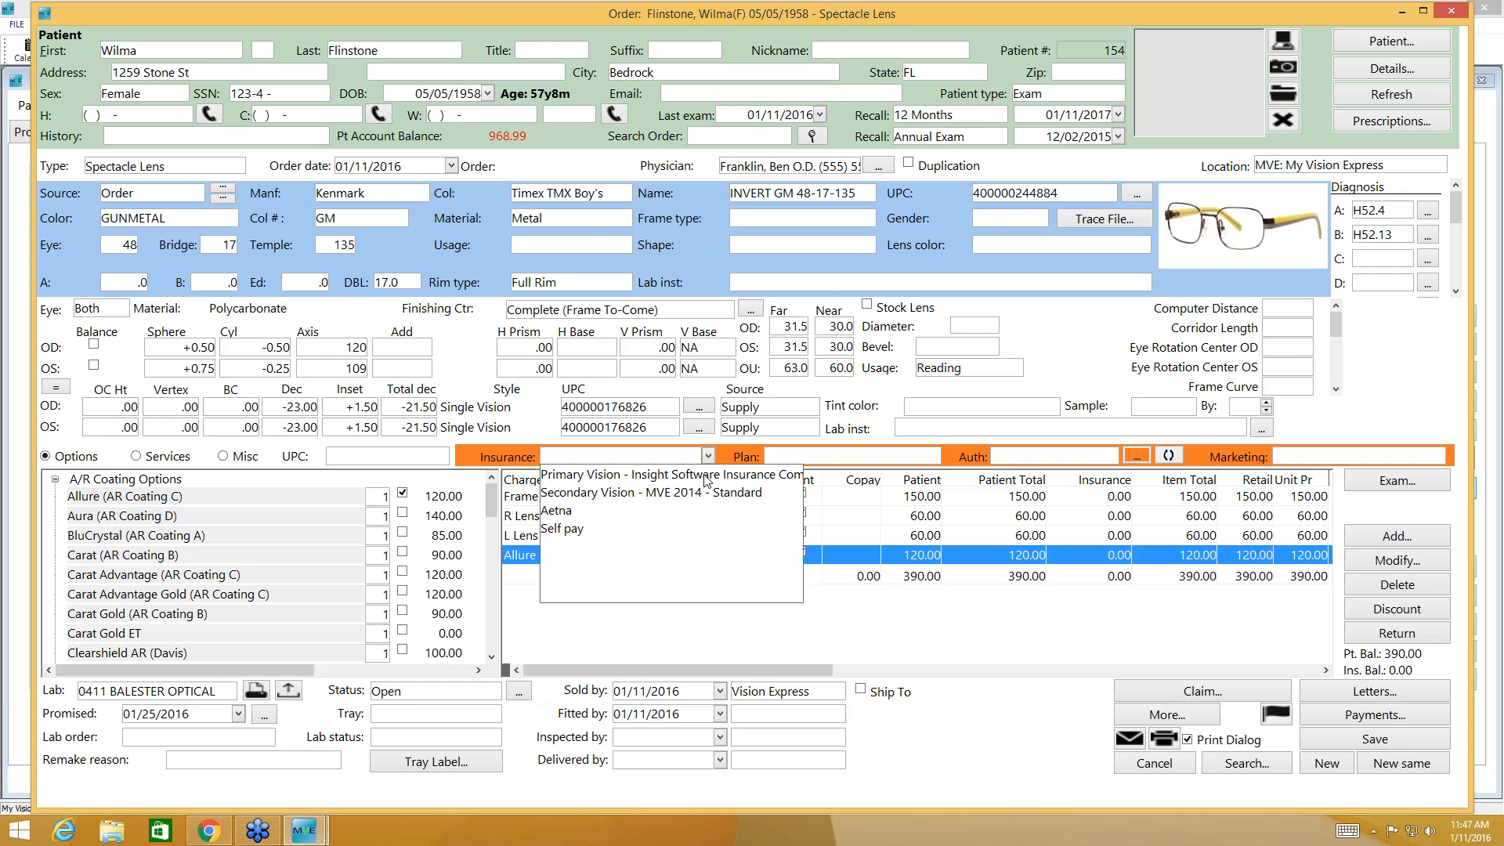
pyautogui.click(704, 474)
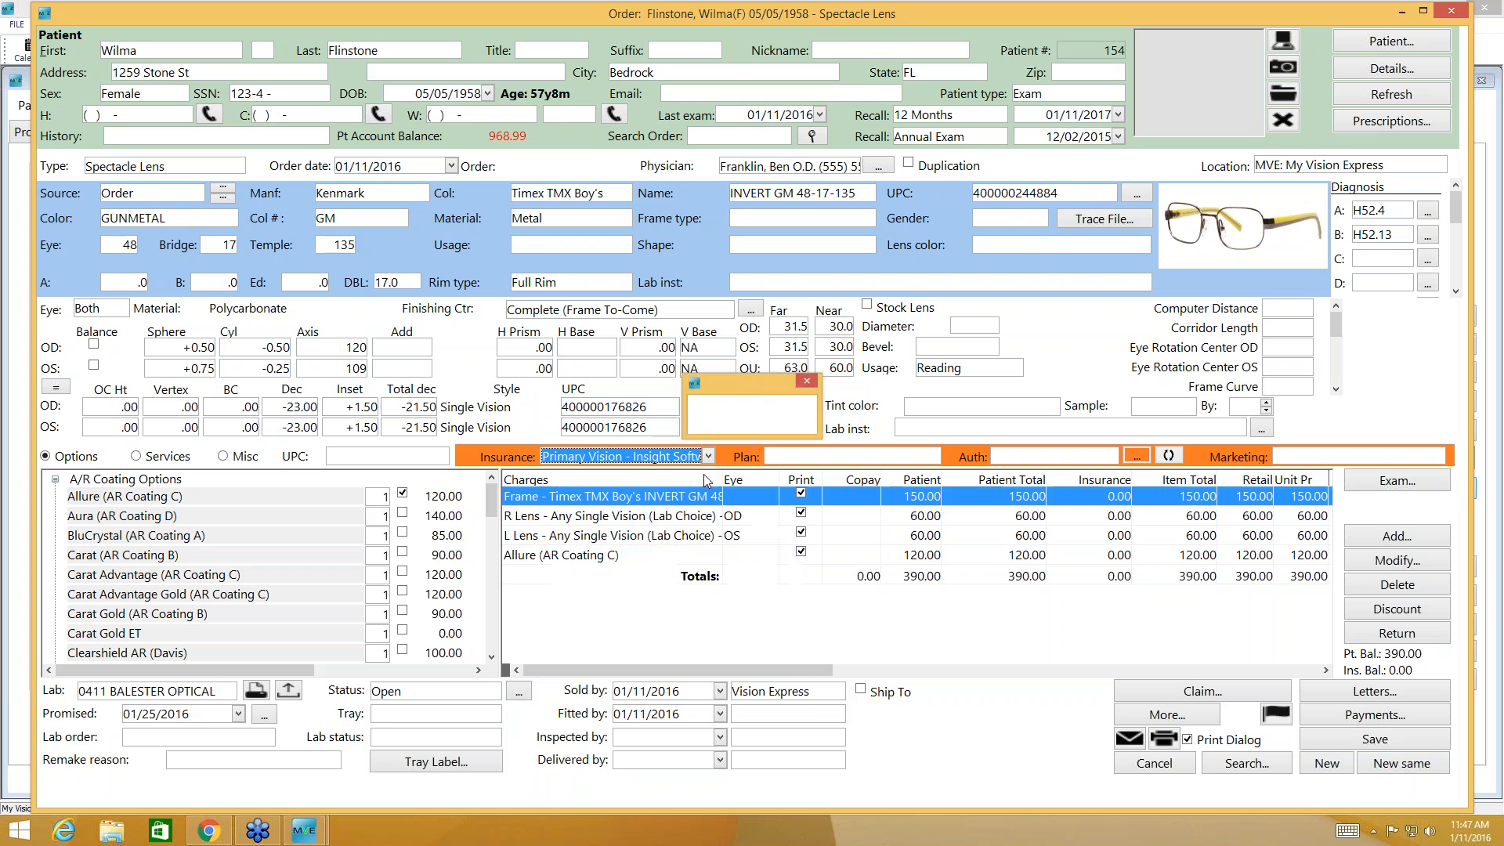
pyautogui.click(934, 457)
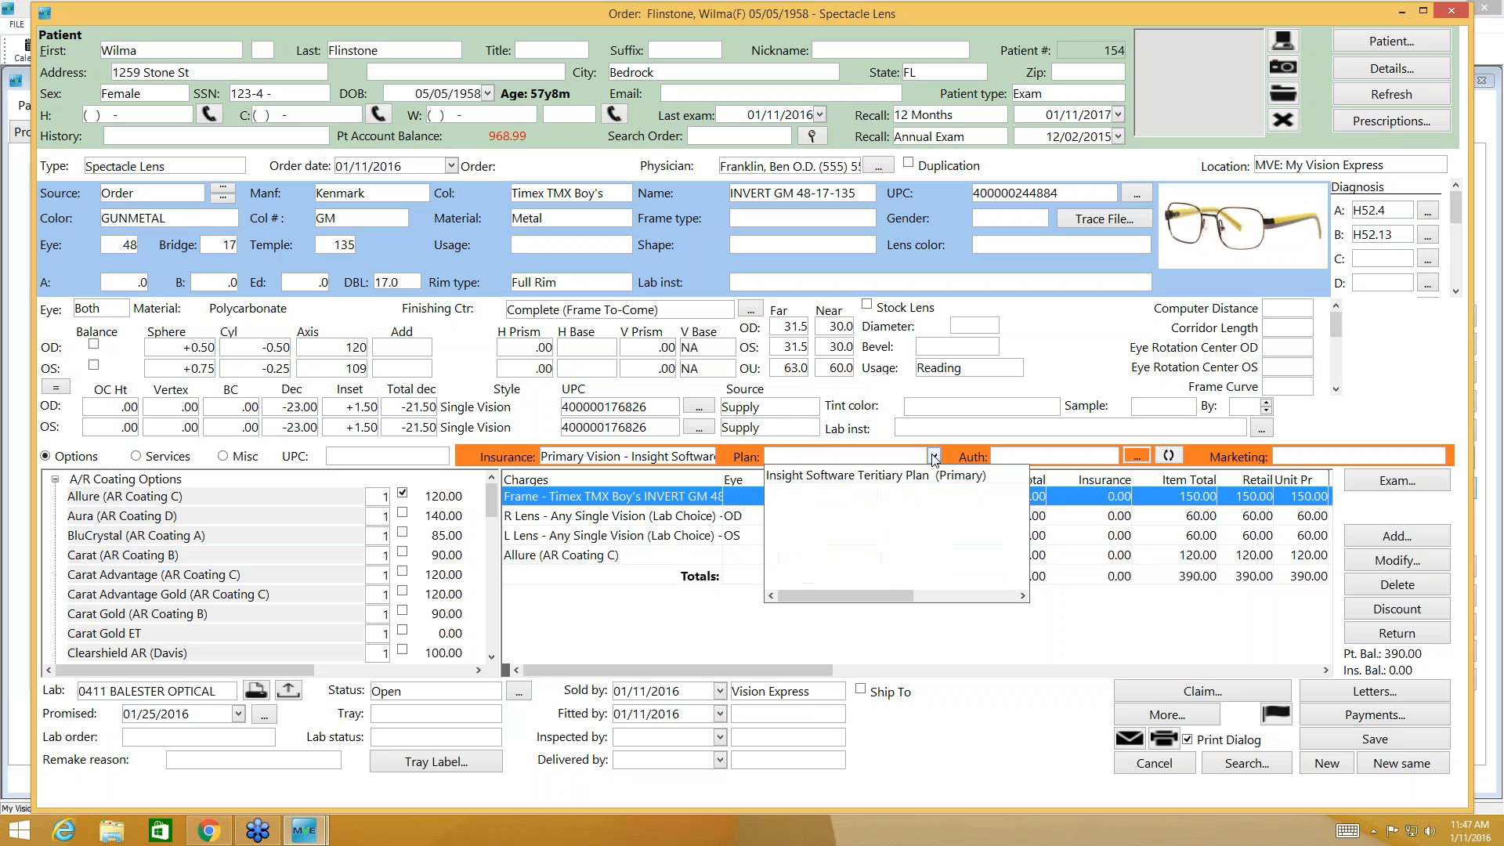
pyautogui.click(856, 476)
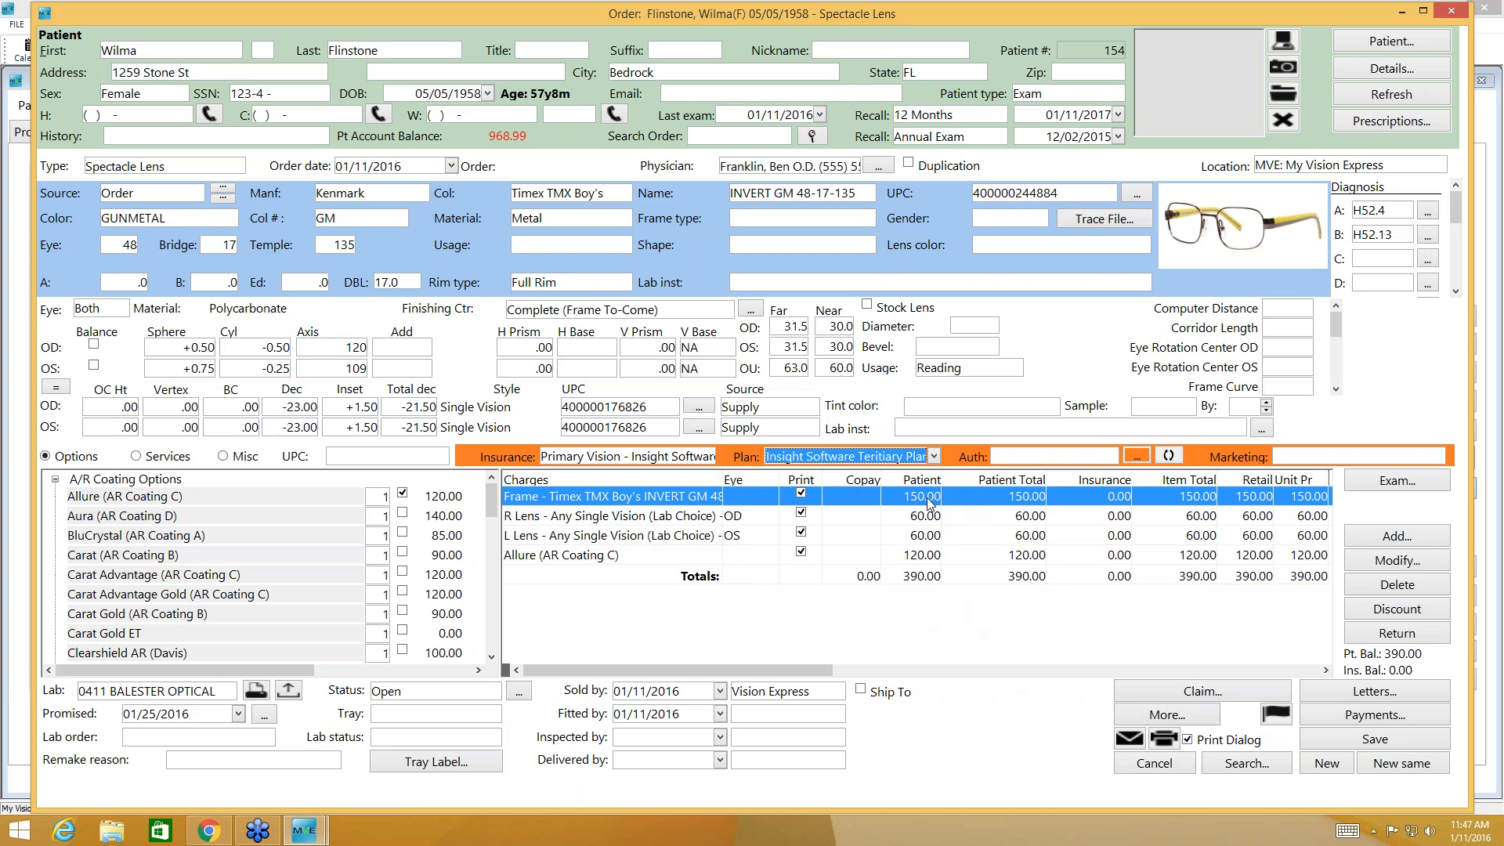
# - Open the frame charge for modification and set the retail allowance on its V2020 line to 120
pyautogui.doubleClick(983, 496)
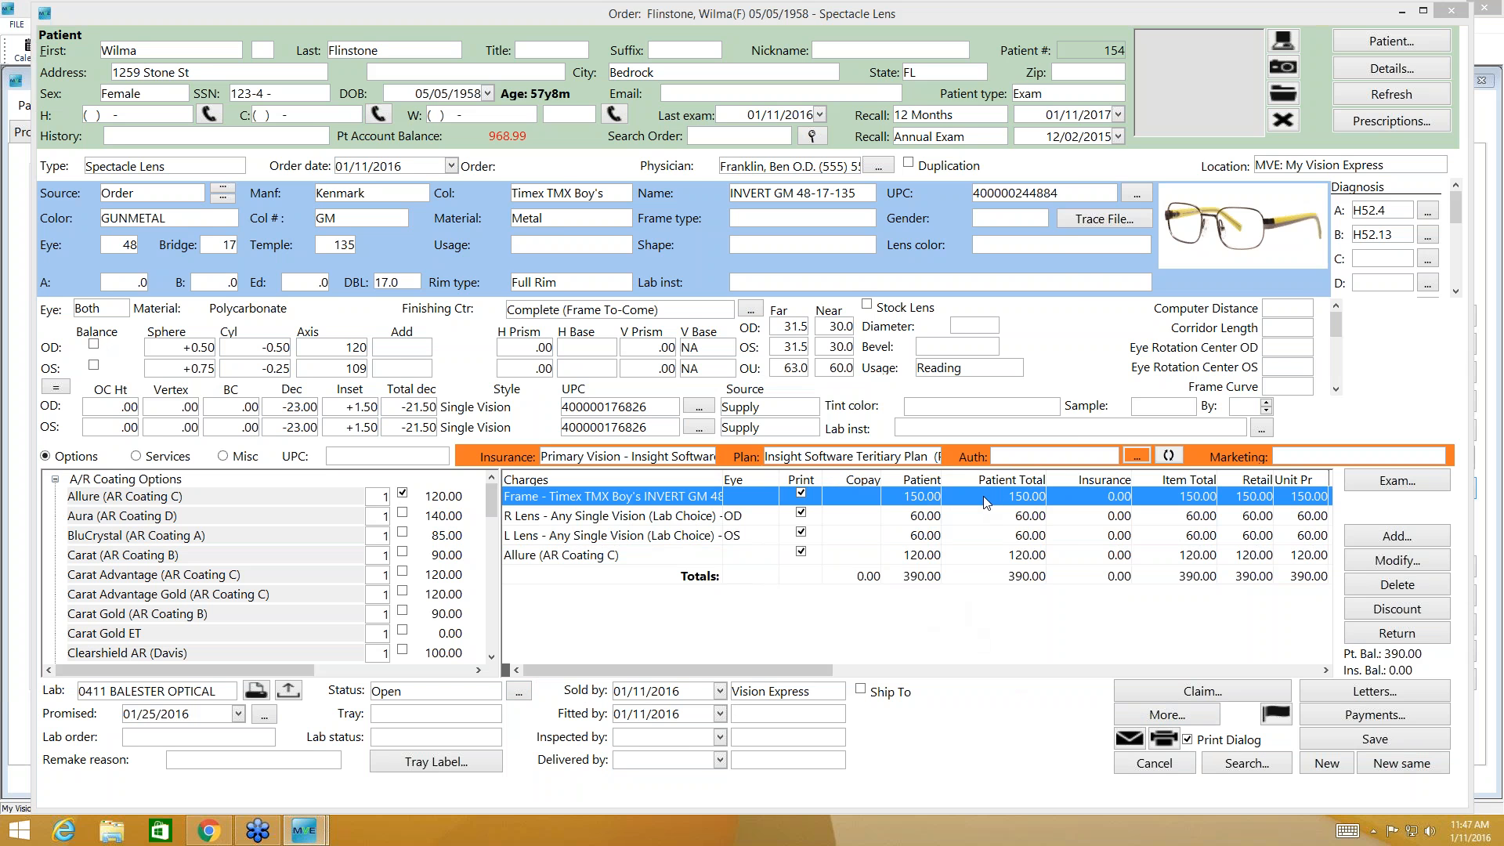
pyautogui.click(985, 509)
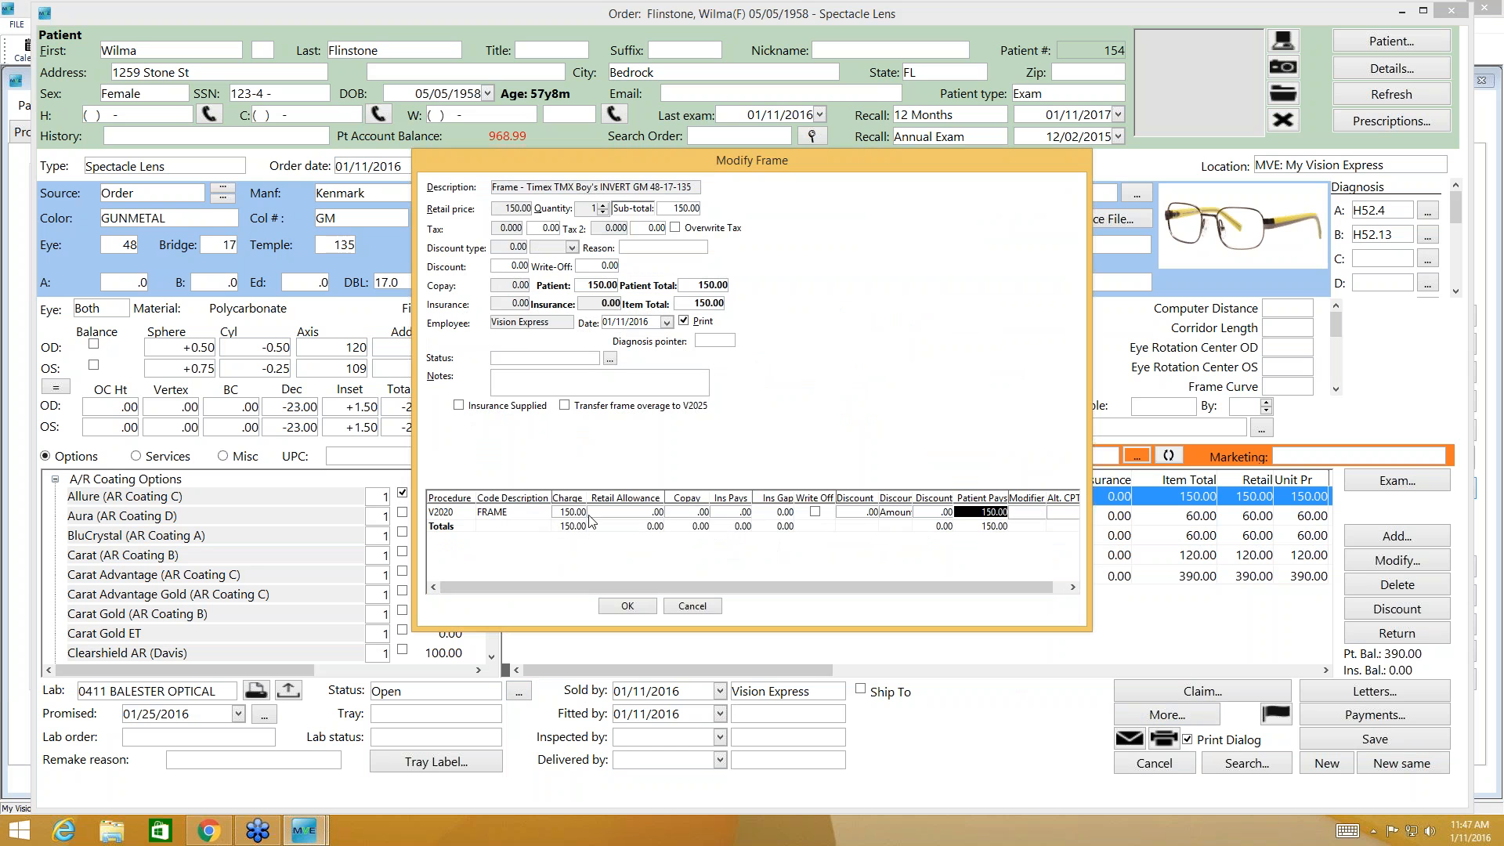
pyautogui.click(656, 512)
pyautogui.write('120')
pyautogui.press('Return')
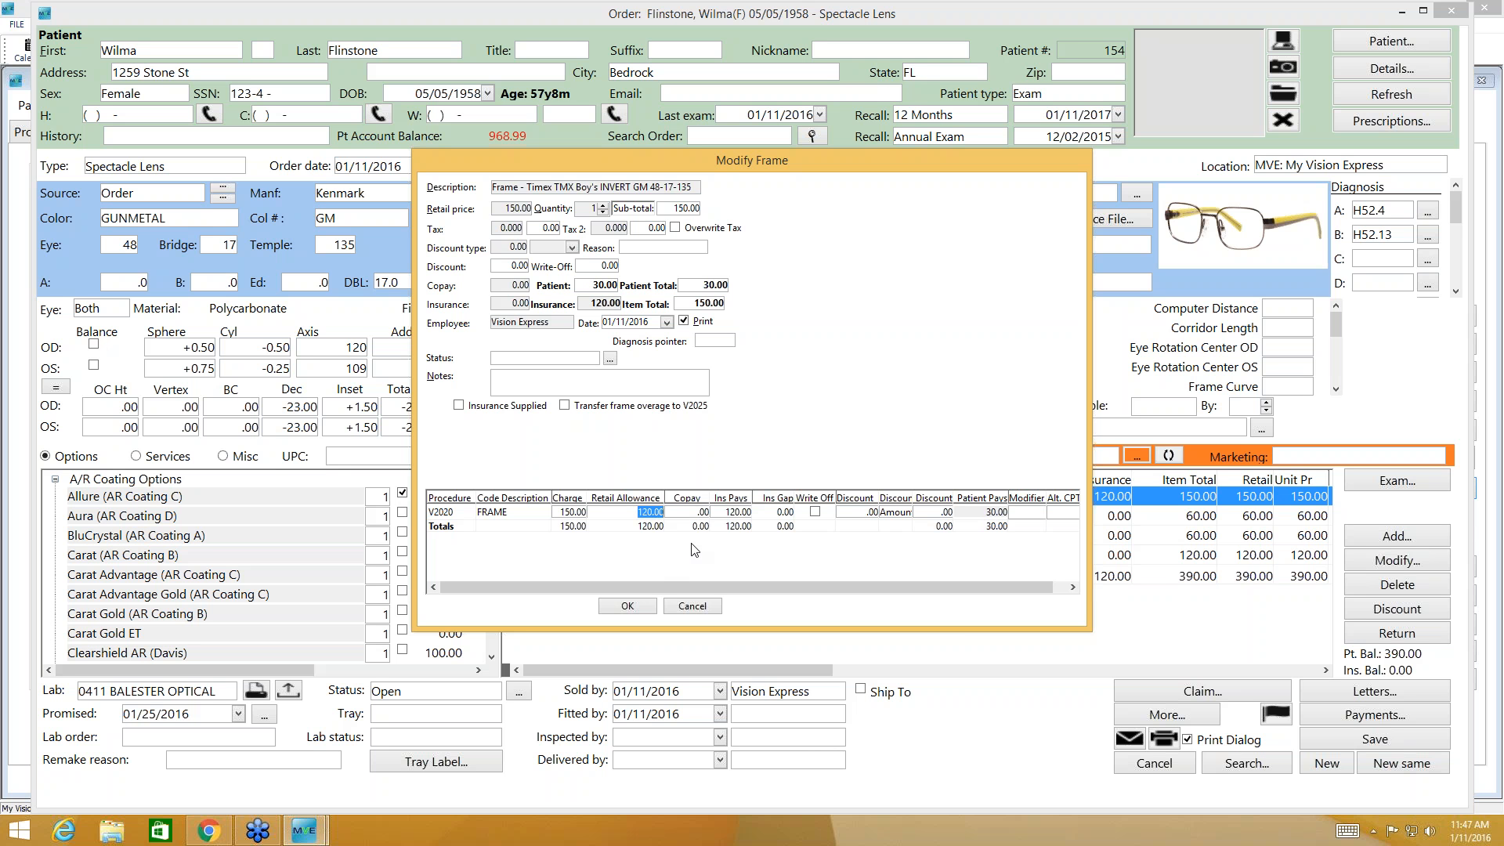
# - Give the V2020 frame line a 15 discount of type Percent
pyautogui.click(909, 513)
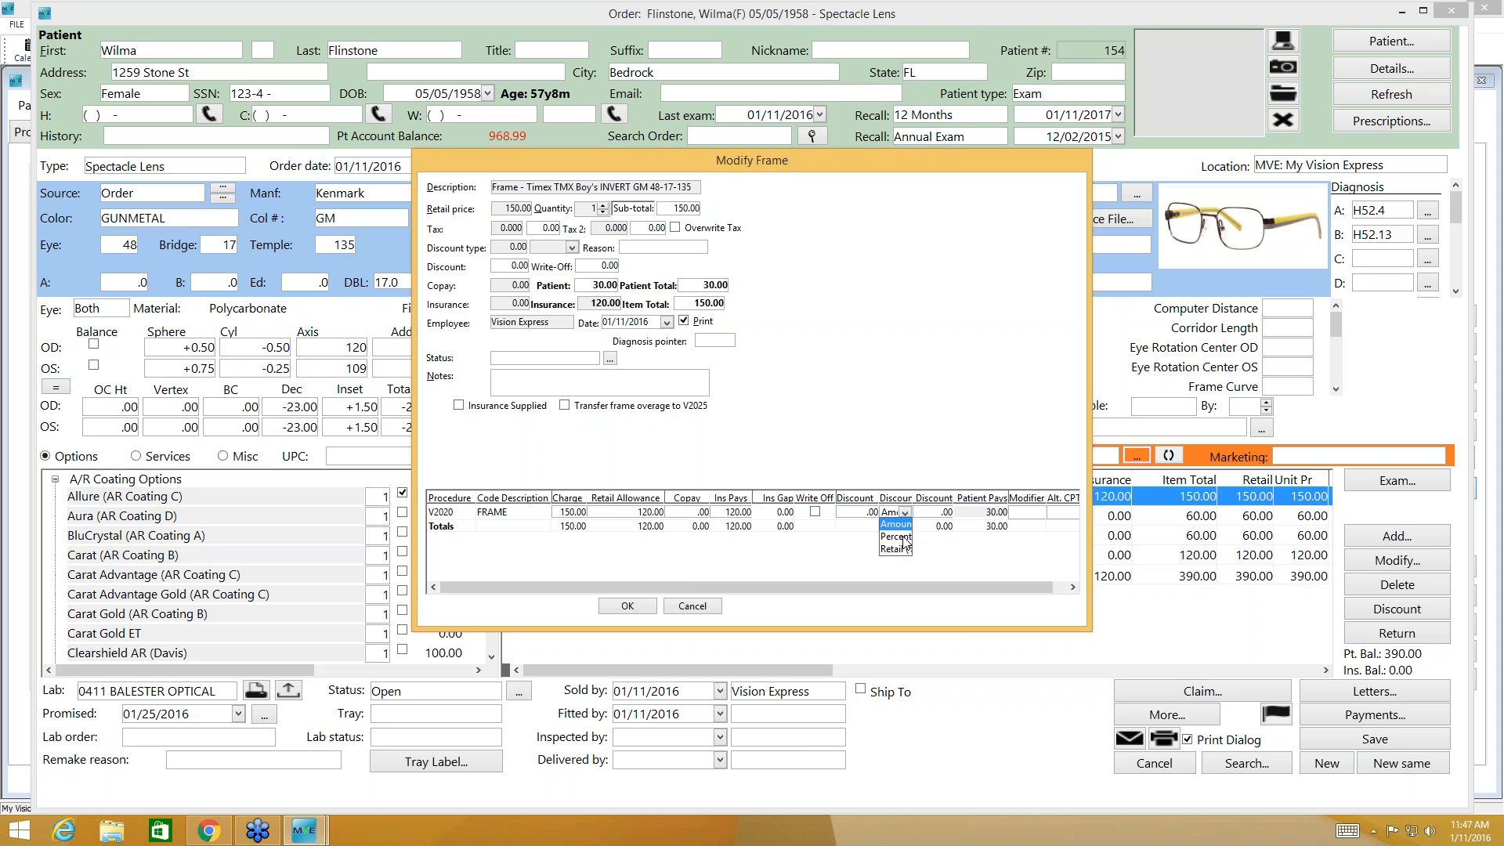
pyautogui.click(900, 538)
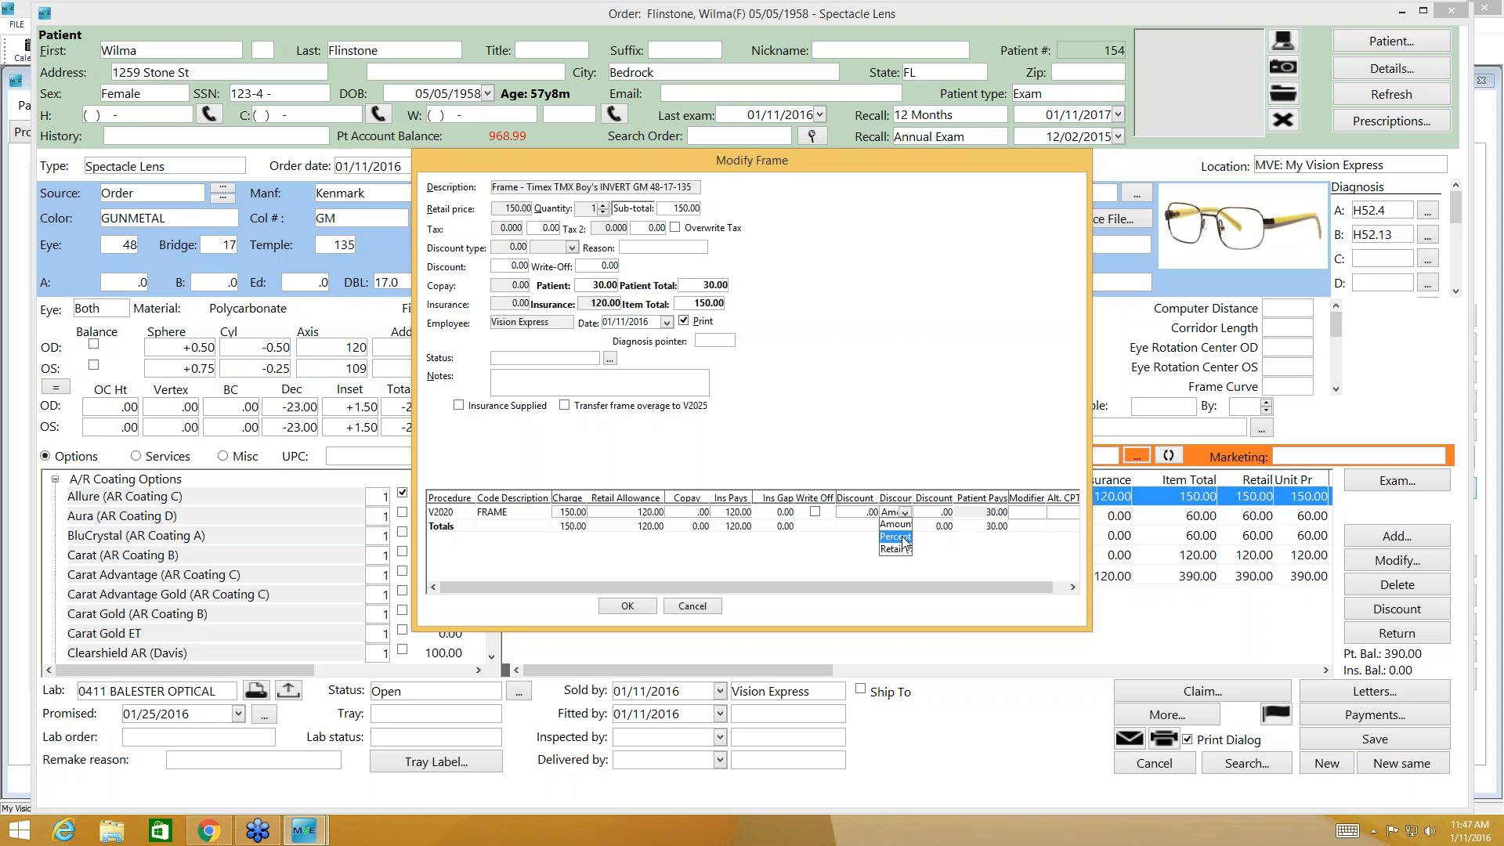
pyautogui.click(866, 513)
pyautogui.write('15')
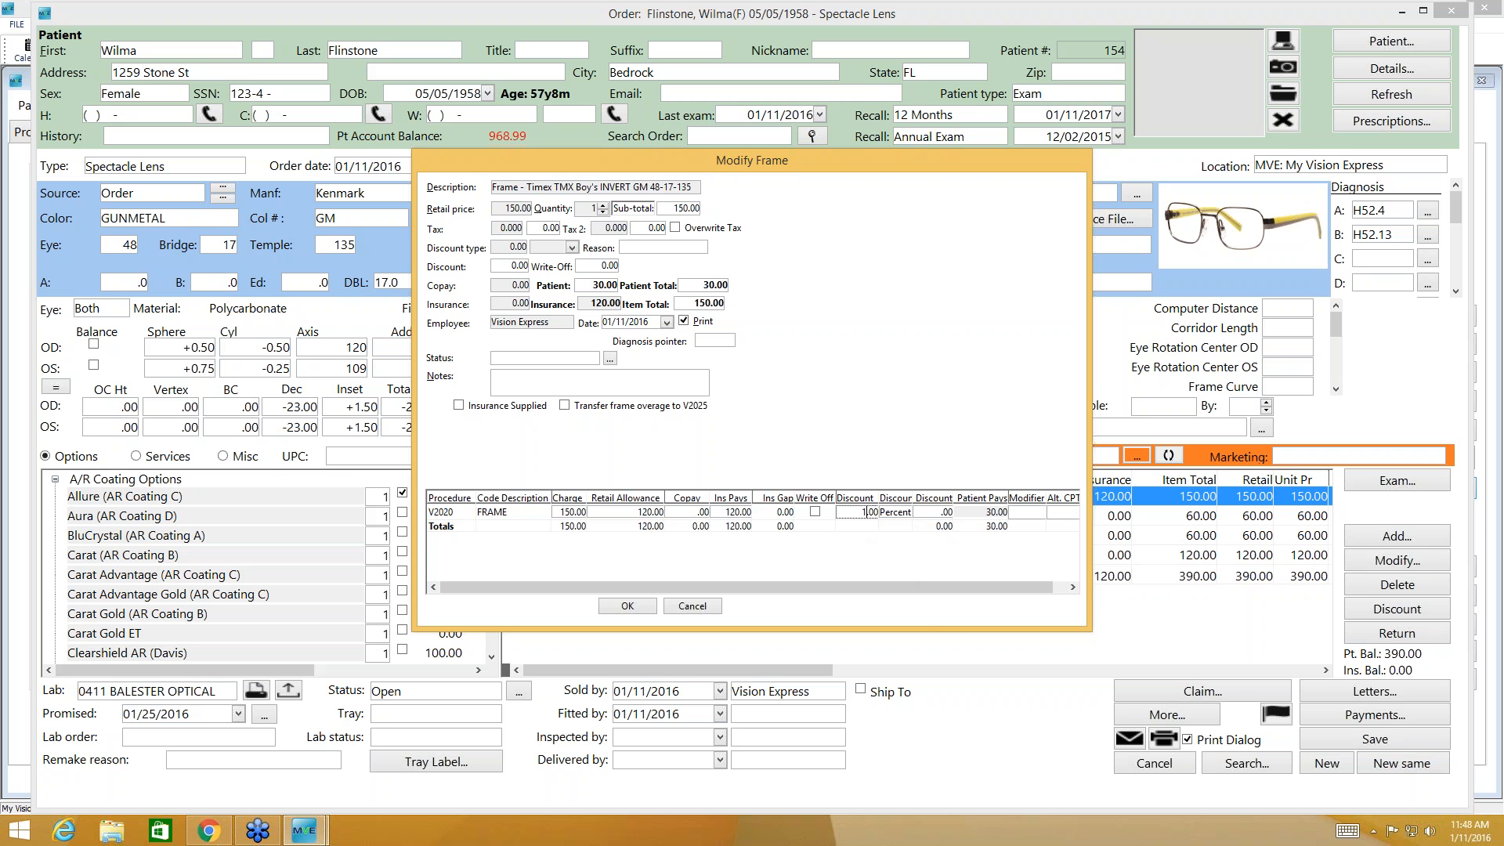
pyautogui.press('Return')
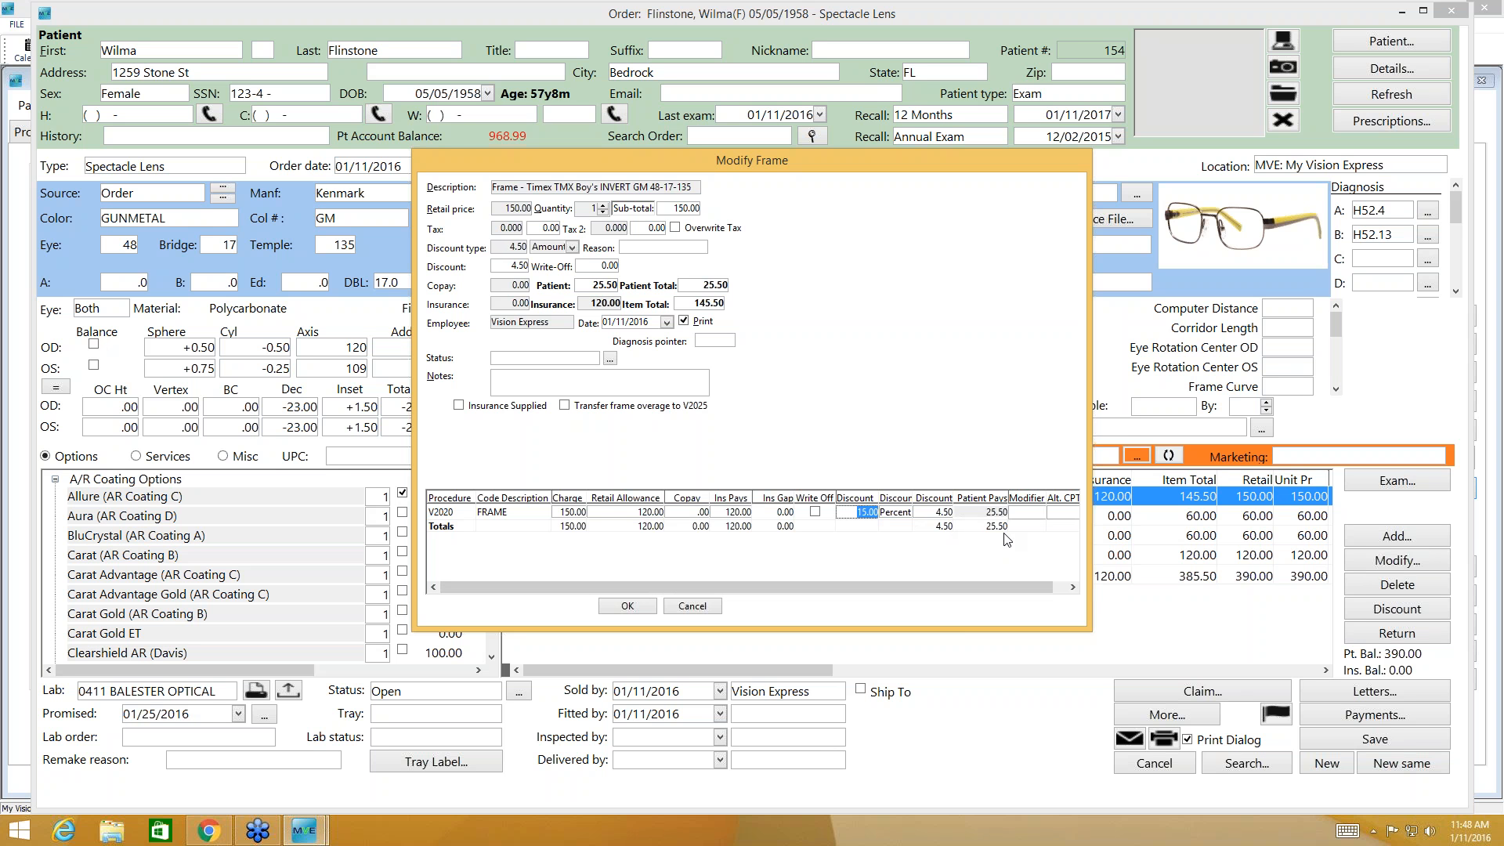
# - Set the copay on the V2020 frame line to 15 and accept the frame charge changes
pyautogui.click(701, 512)
pyautogui.write('150')
pyautogui.press('BackSpace')
pyautogui.press('Tab')
pyautogui.click(627, 607)
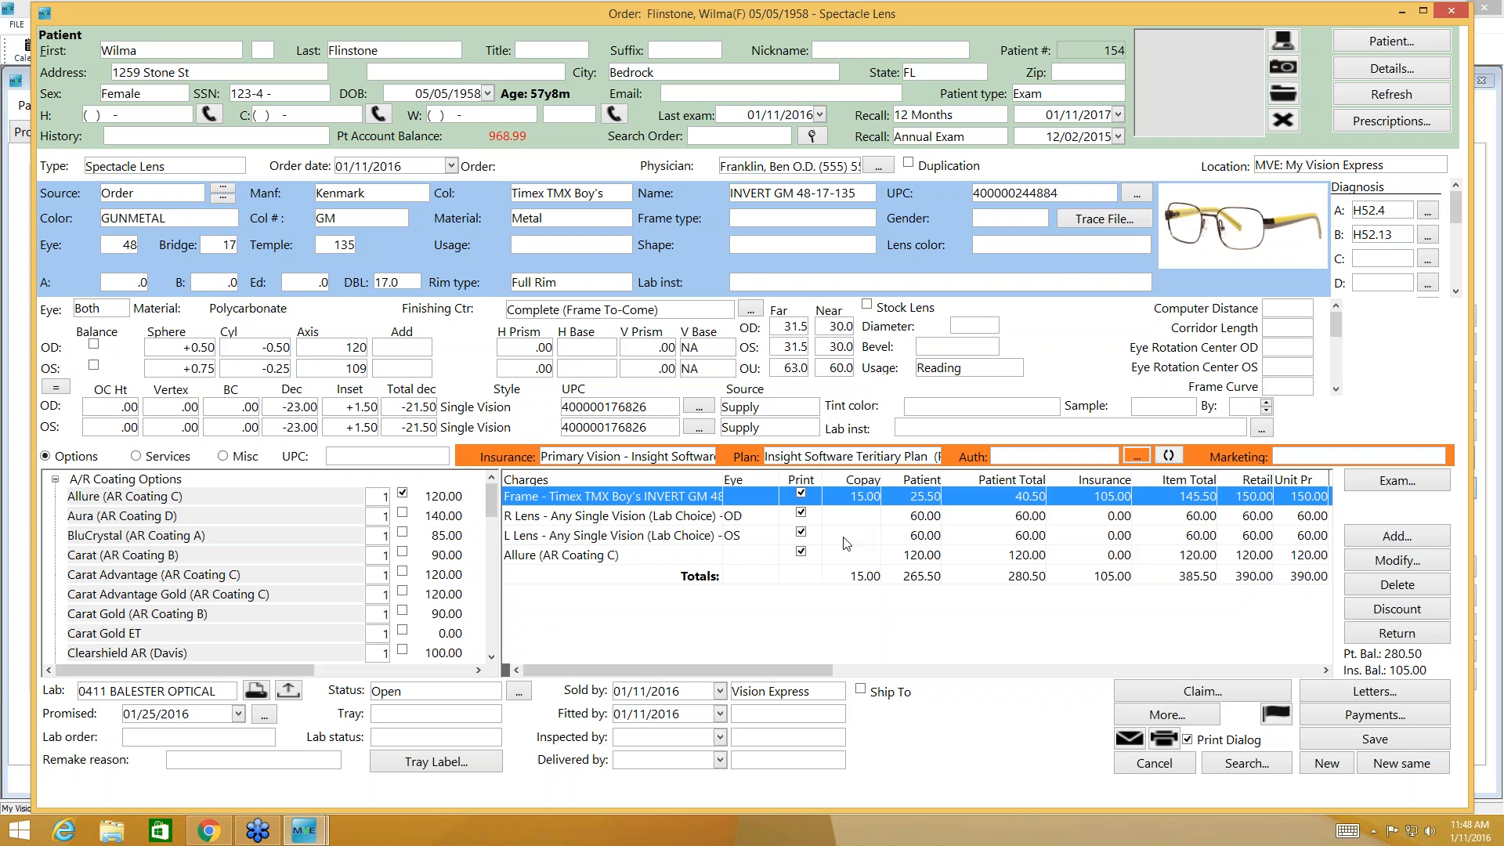
# - On the right lens charge, set the insurance payment to 40 for V2103 and 20 for V2784
pyautogui.doubleClick(993, 513)
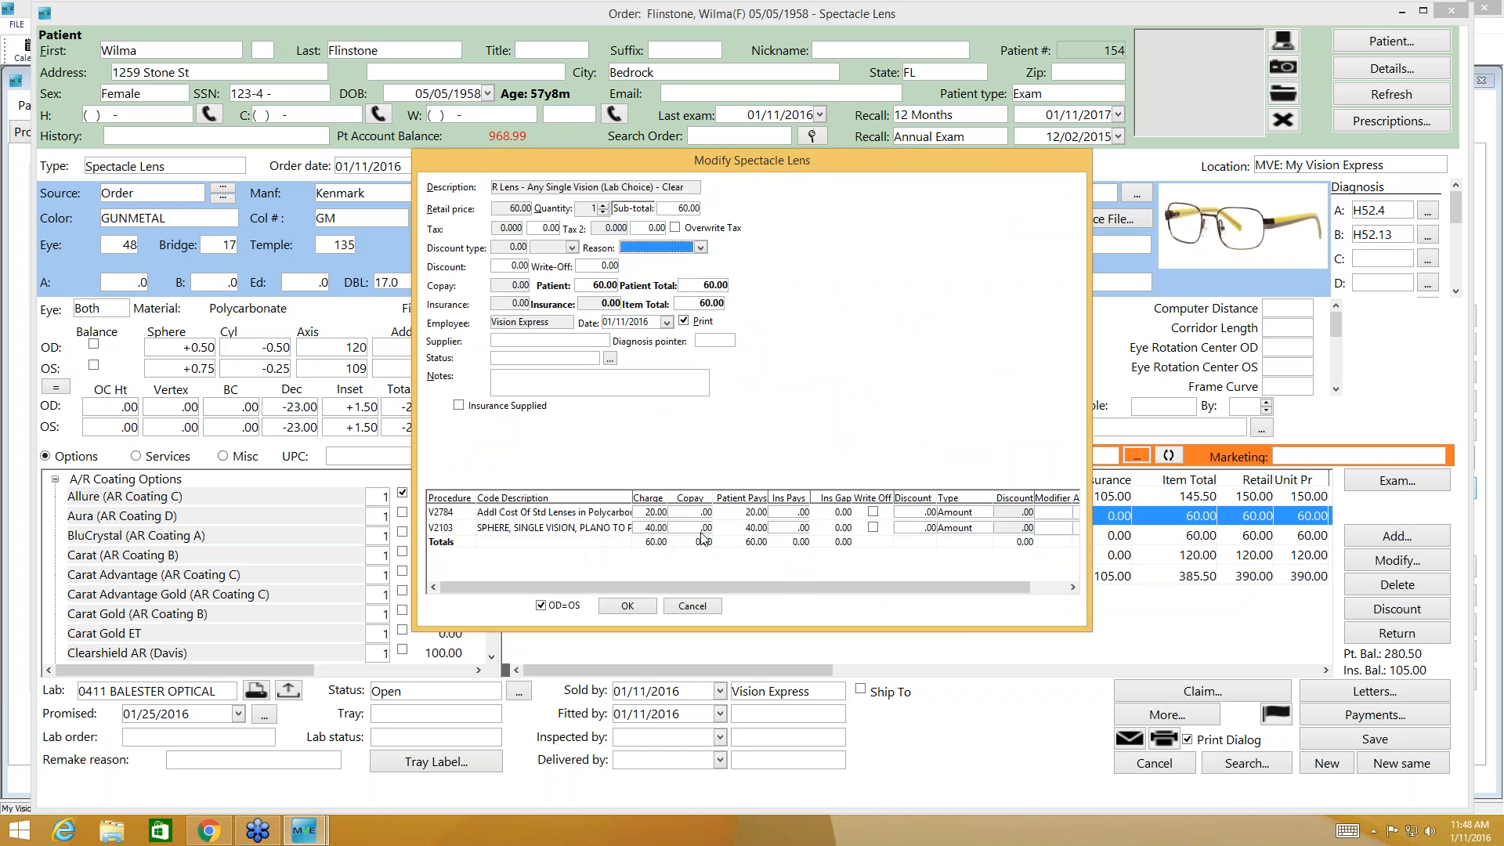
pyautogui.click(791, 531)
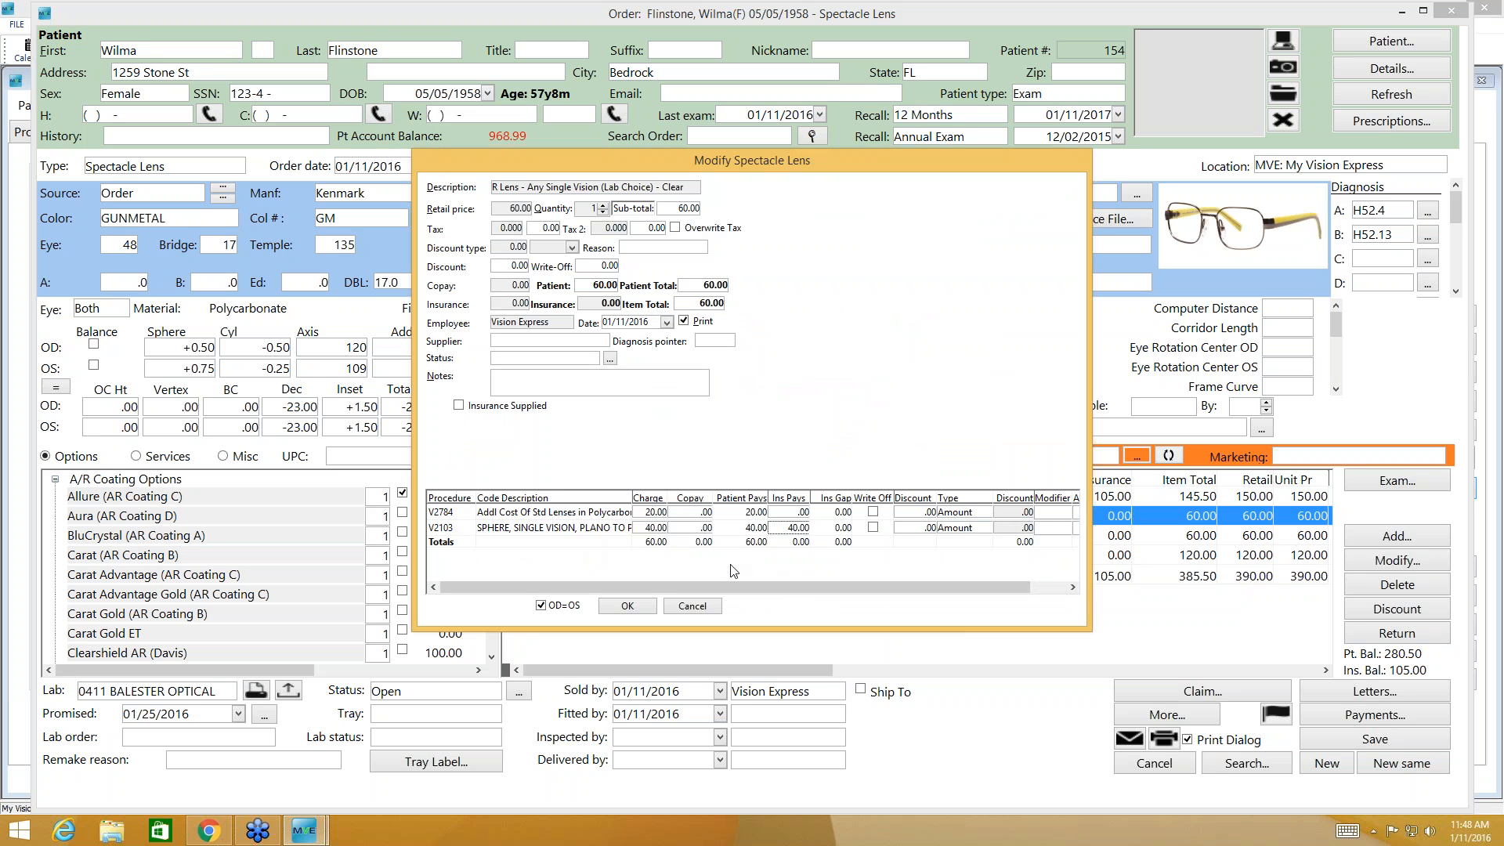
pyautogui.press('Return')
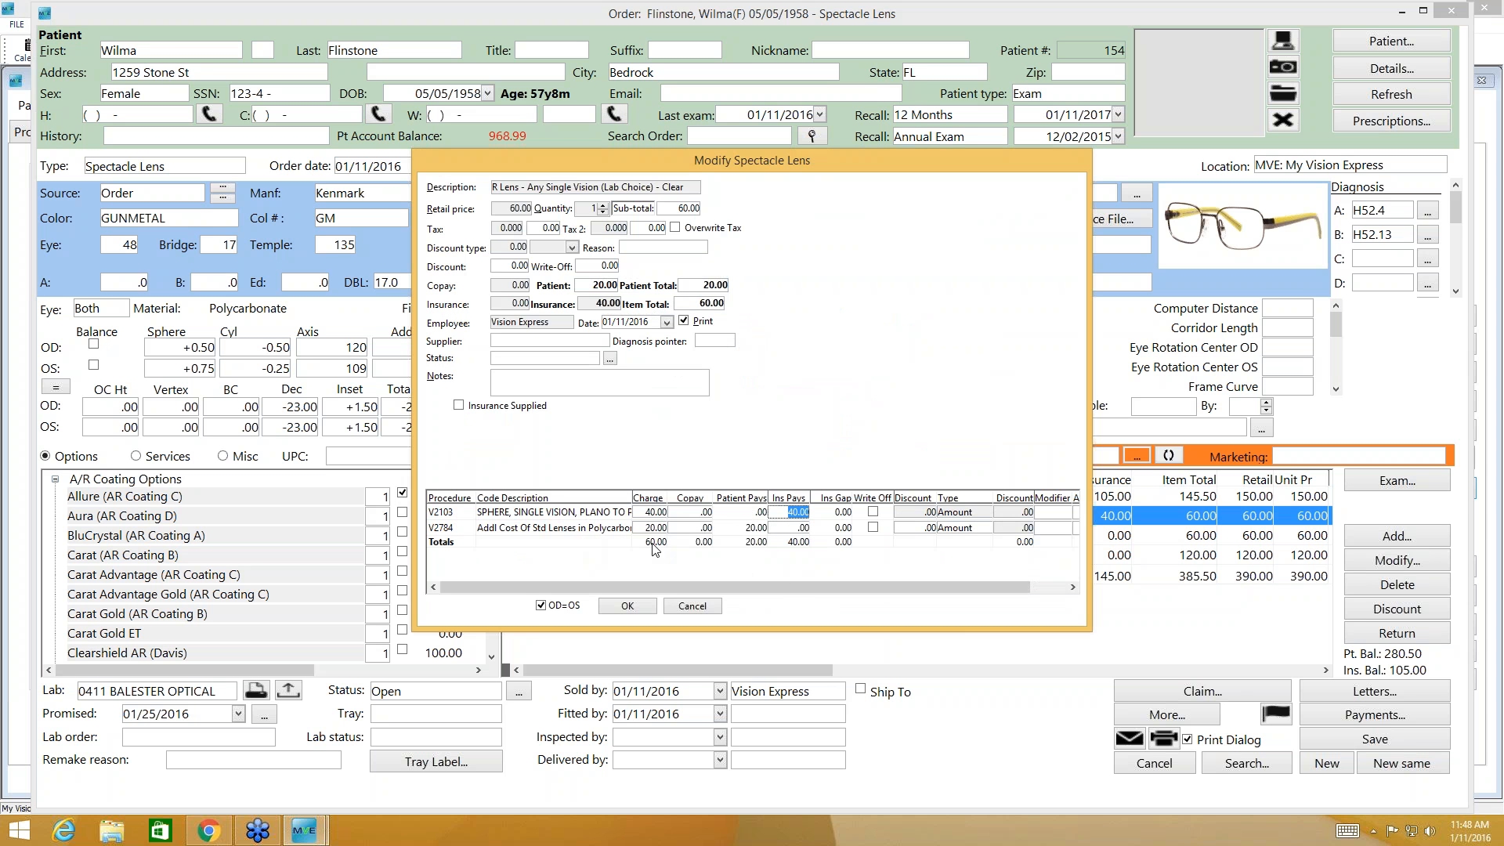
pyautogui.click(793, 535)
pyautogui.write('20')
pyautogui.press('Return')
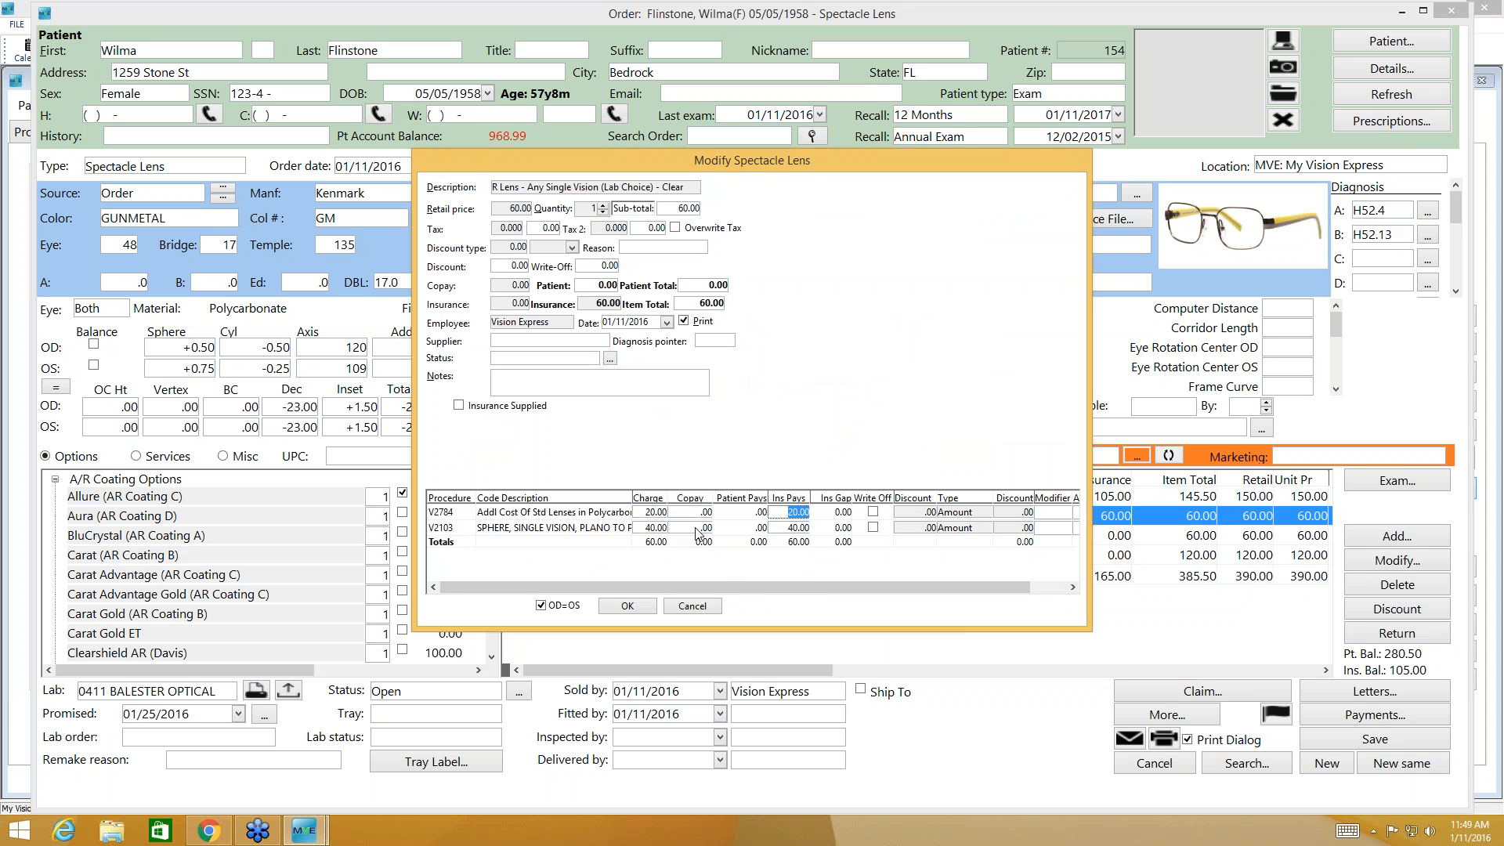
# - Set the V2103 single vision copay to 12.50 and accept the lens changes with OD=OS kept on
pyautogui.click(696, 528)
pyautogui.write('12.50')
pyautogui.press('Return')
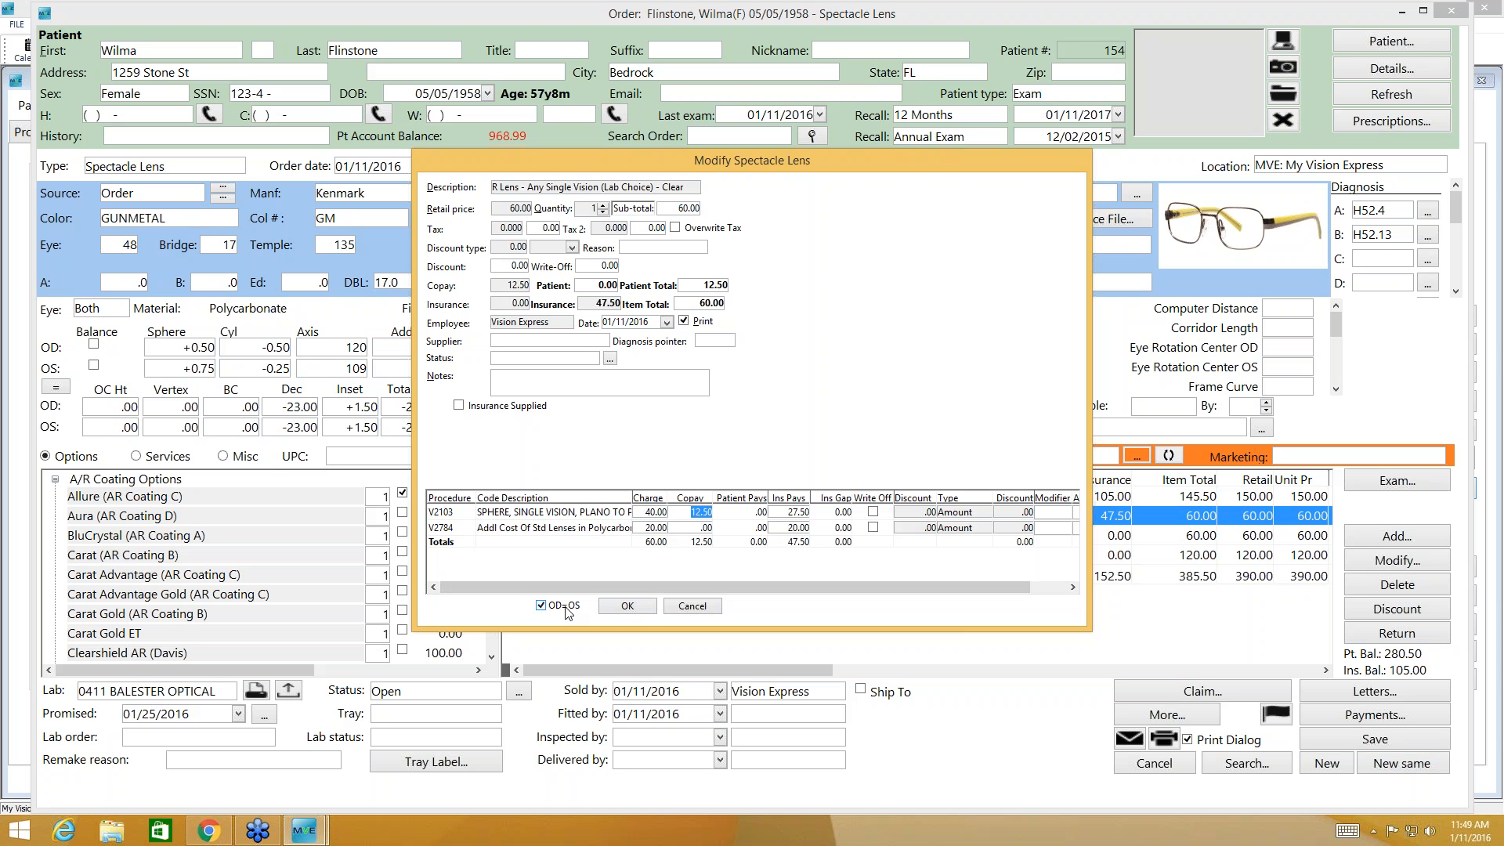
pyautogui.click(628, 606)
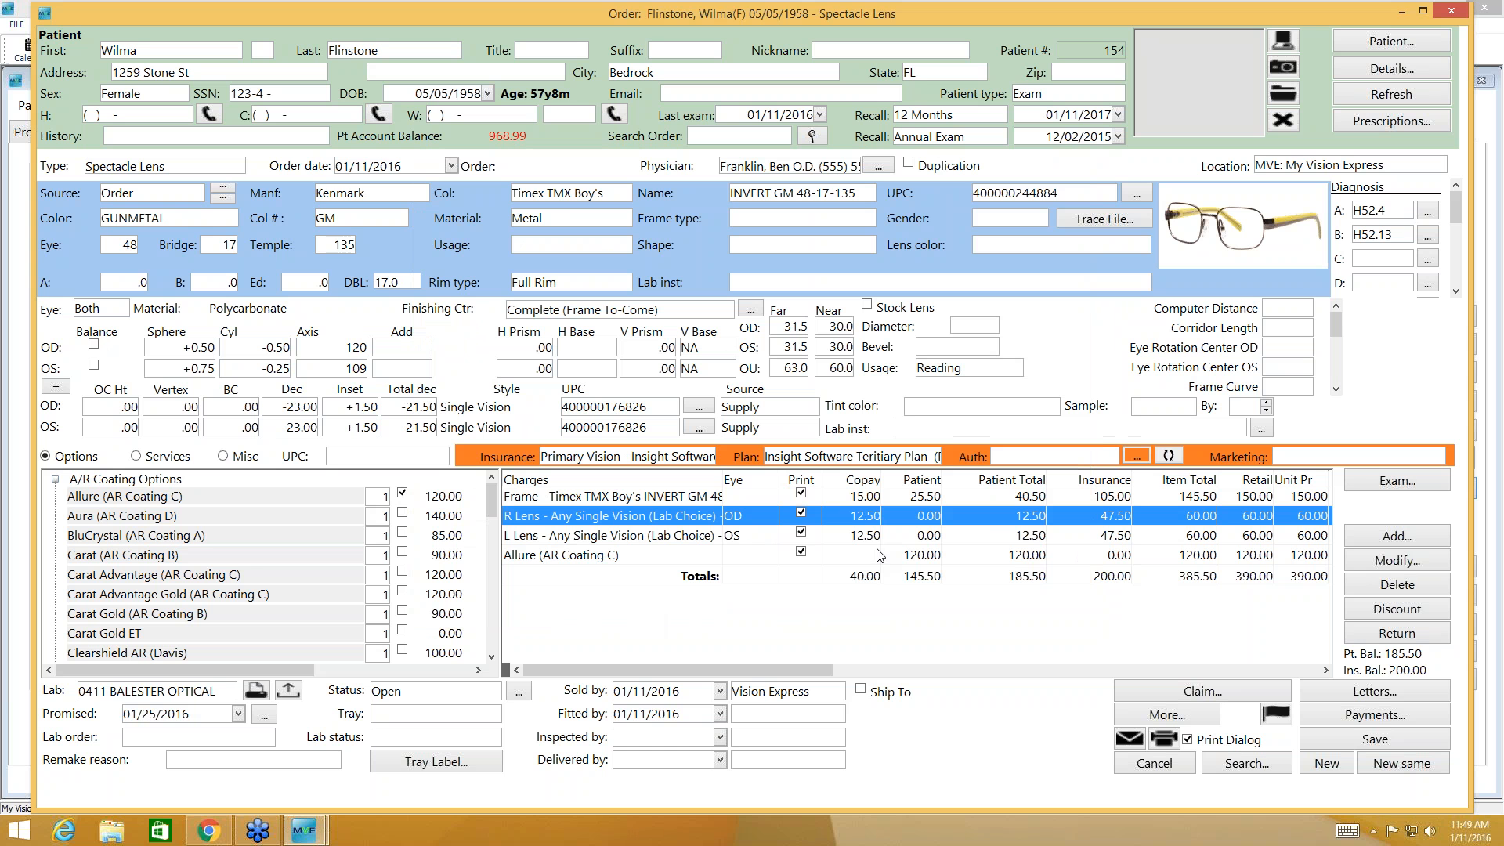
# - Modify the Allure (AR Coating C) charge so the V2750 line has patient pays 75 and insurance pays 0
pyautogui.click(1037, 556)
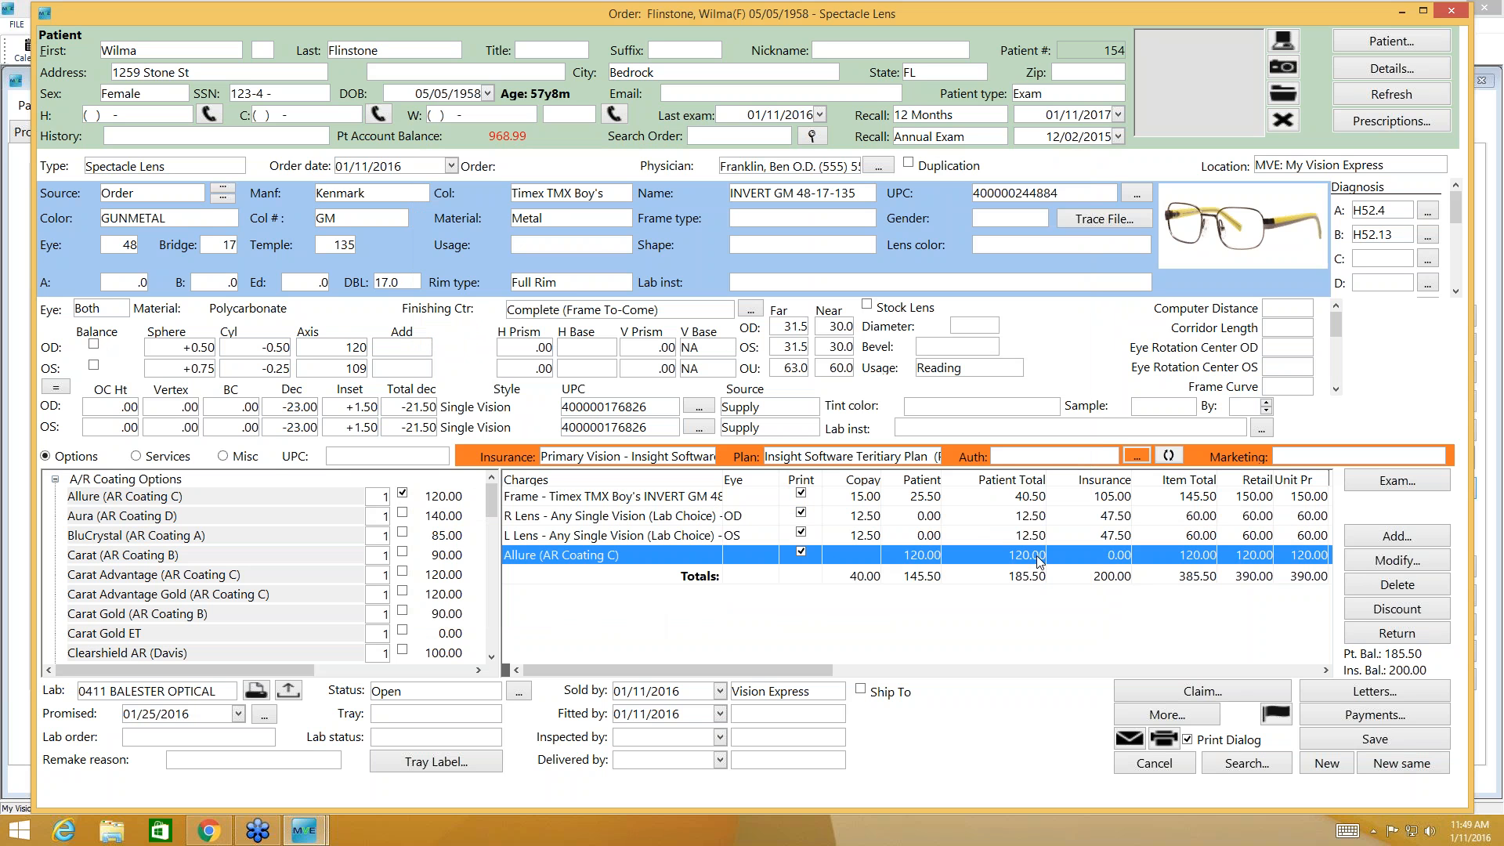
pyautogui.click(1398, 560)
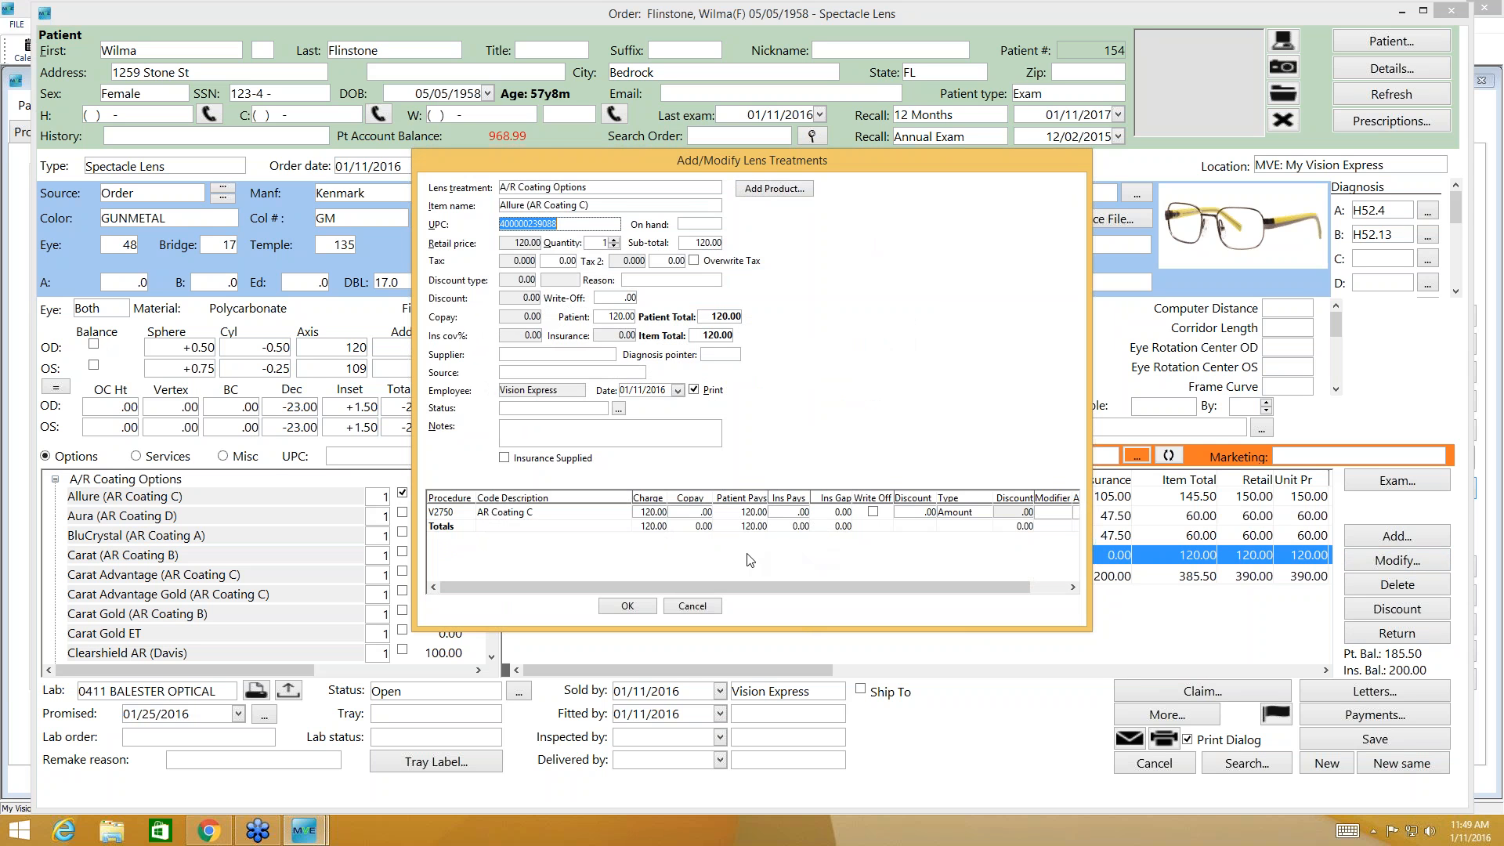
pyautogui.click(752, 513)
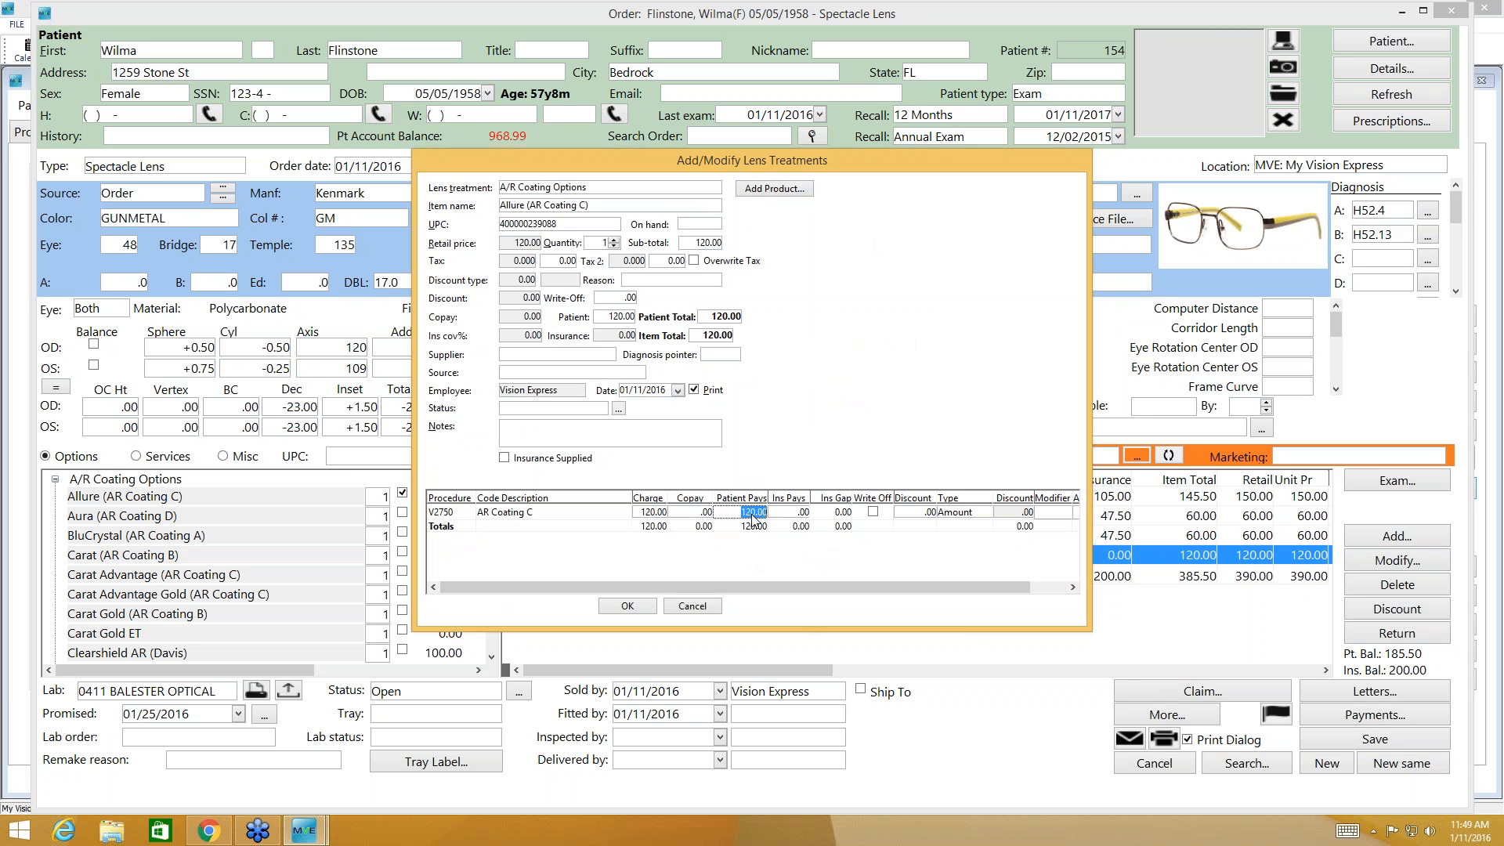
pyautogui.write('75')
pyautogui.click(738, 550)
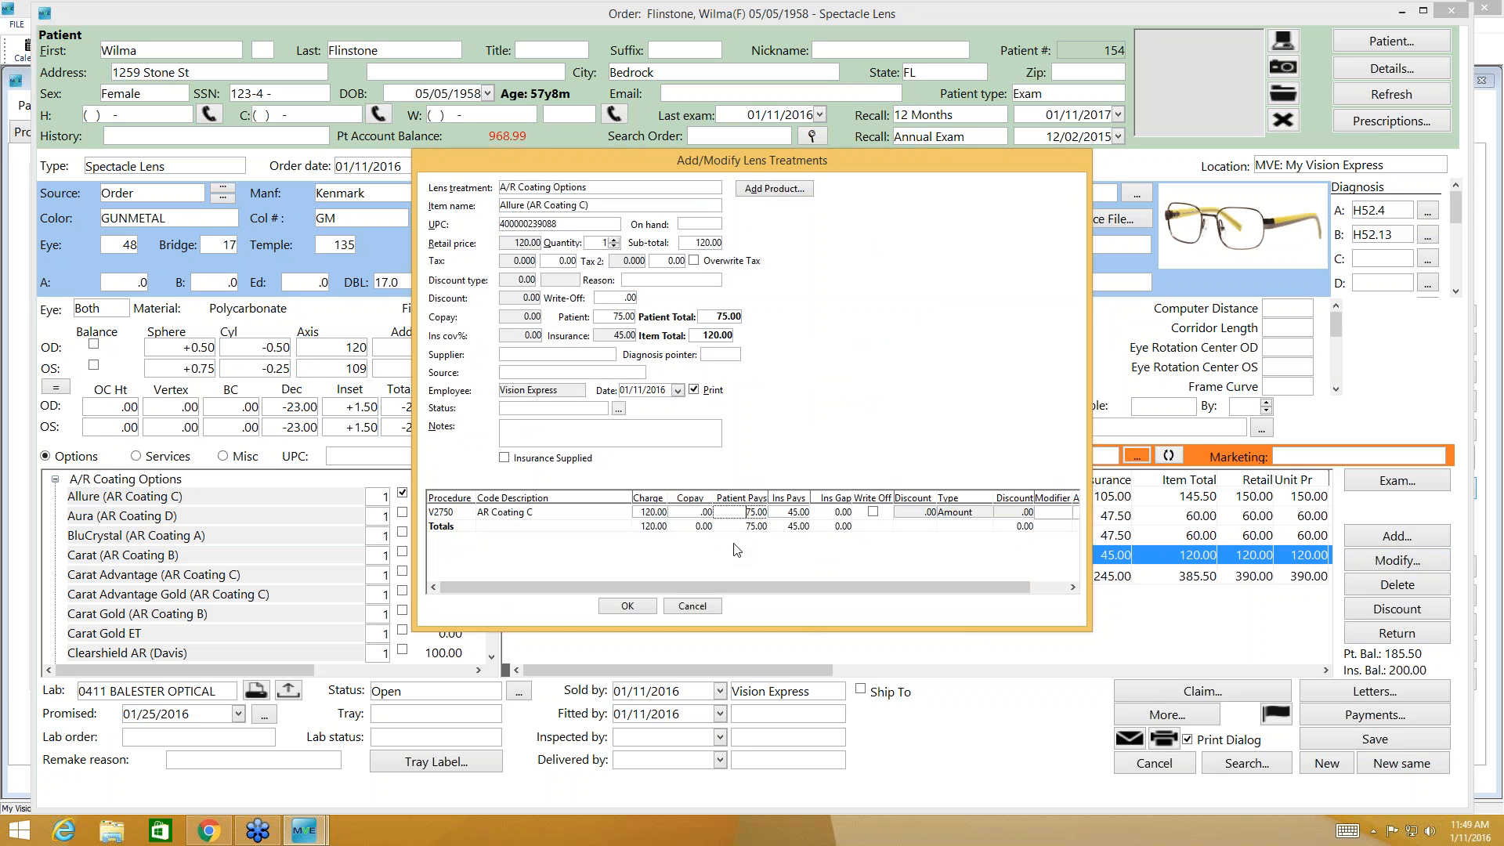
pyautogui.click(799, 513)
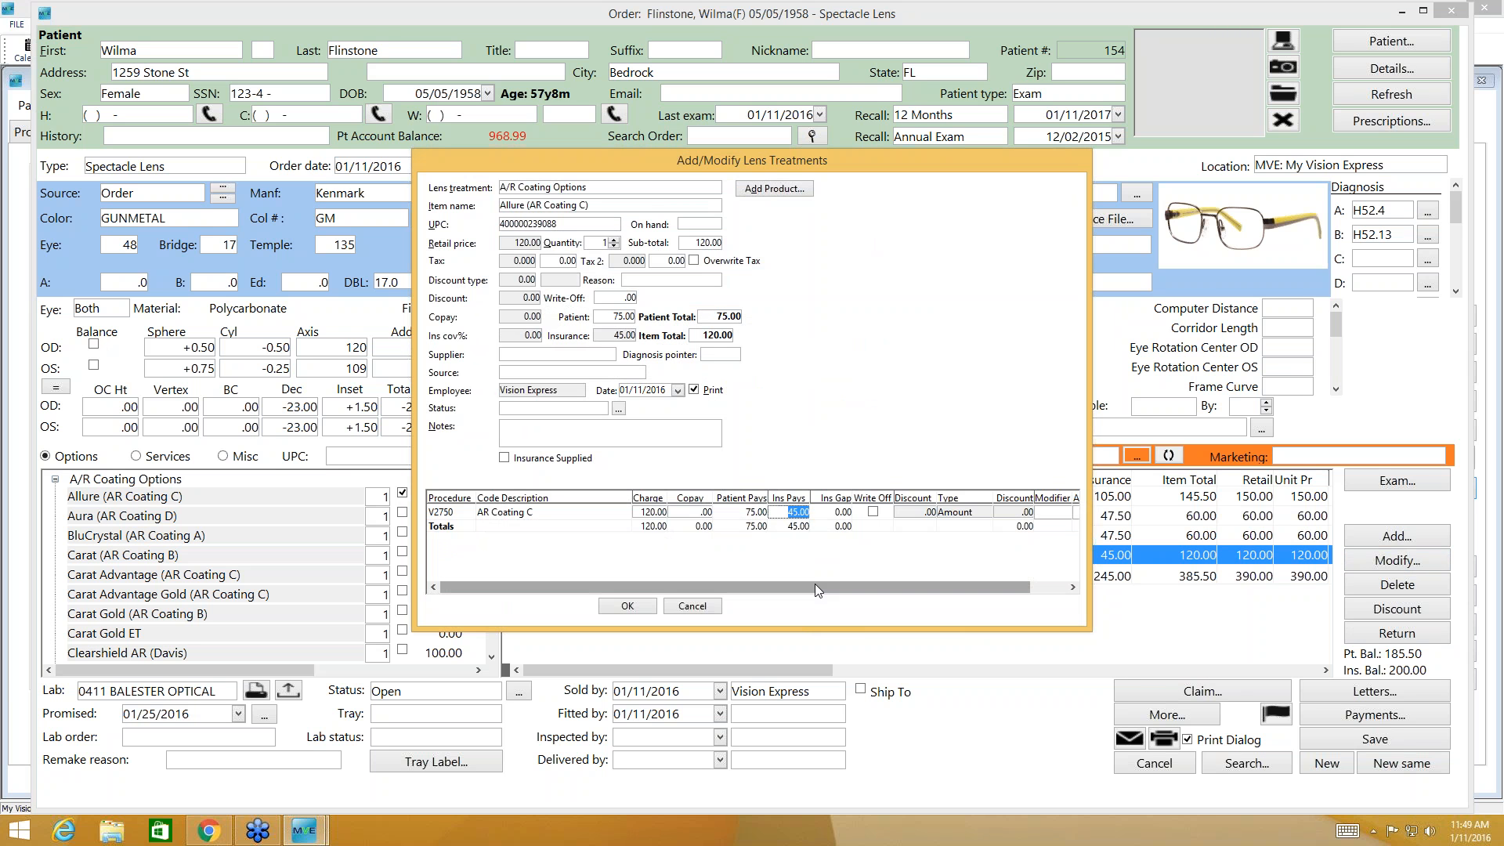
pyautogui.write('0')
pyautogui.click(797, 553)
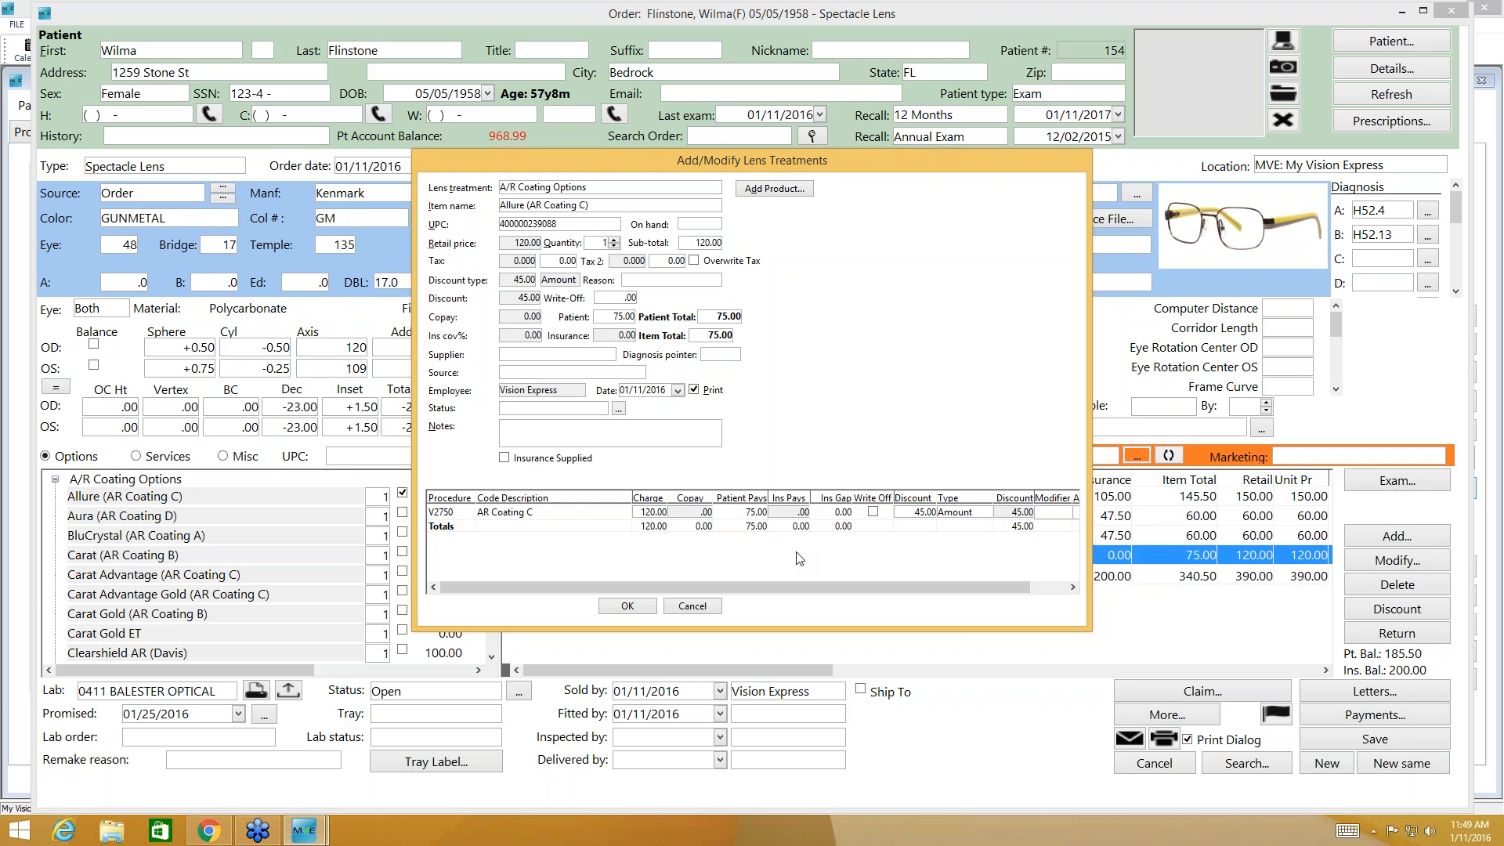
pyautogui.click(627, 608)
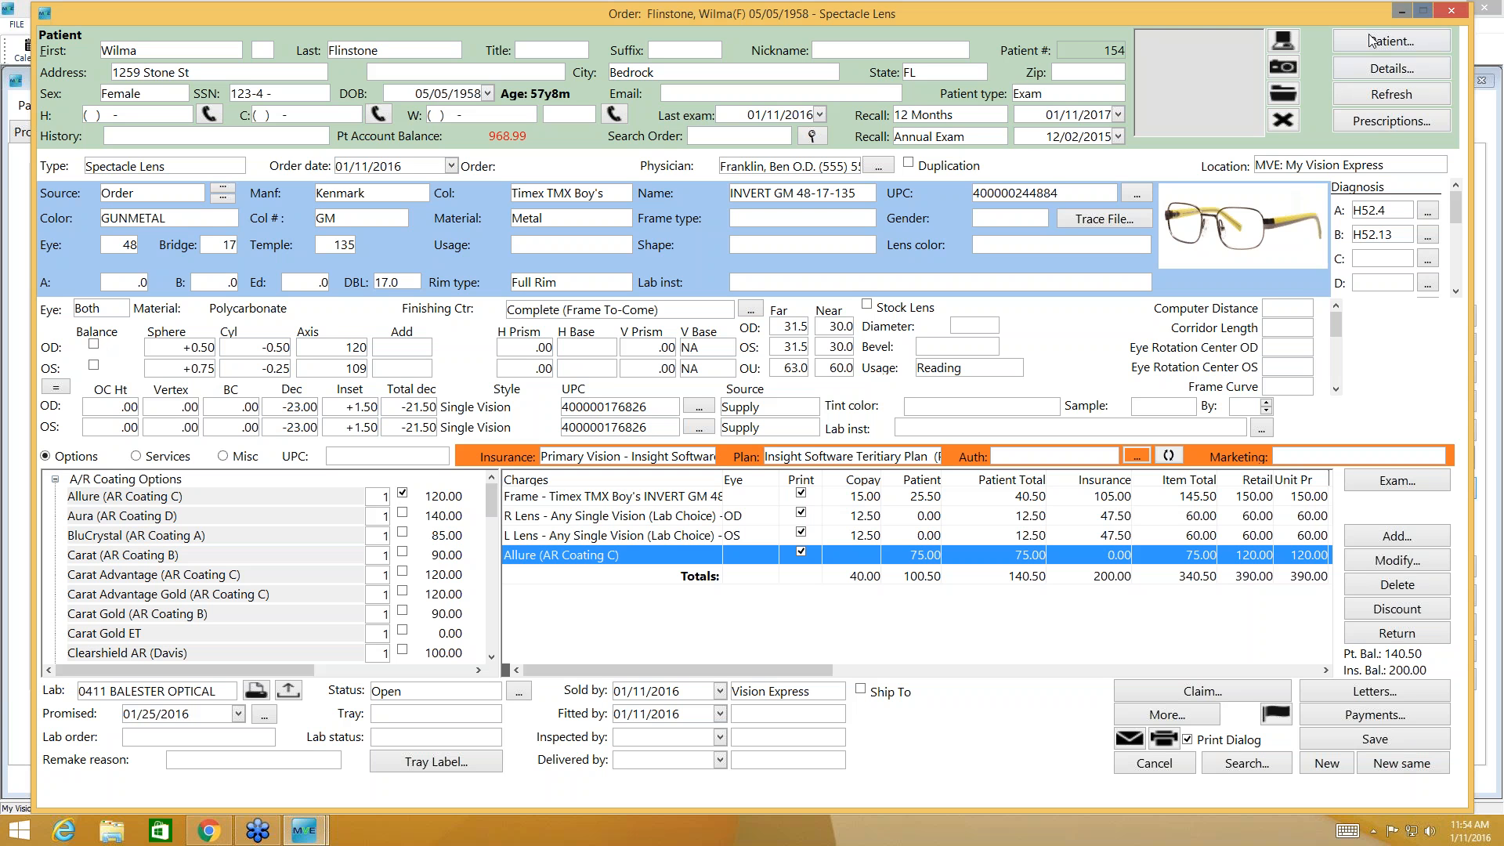
# - Close the spectacle lens order and save its changes
pyautogui.click(1450, 12)
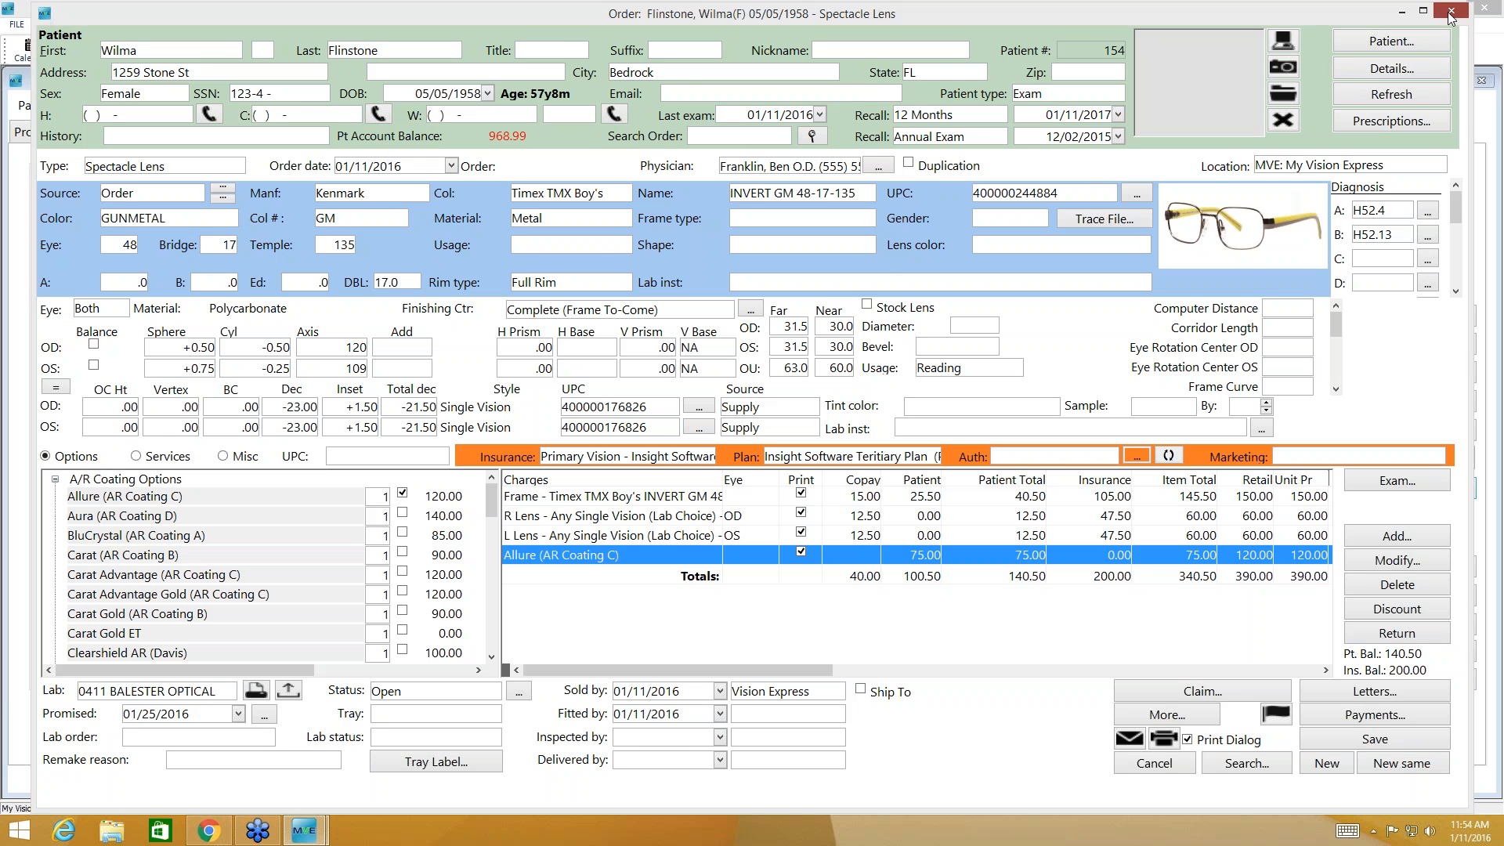
pyautogui.click(690, 323)
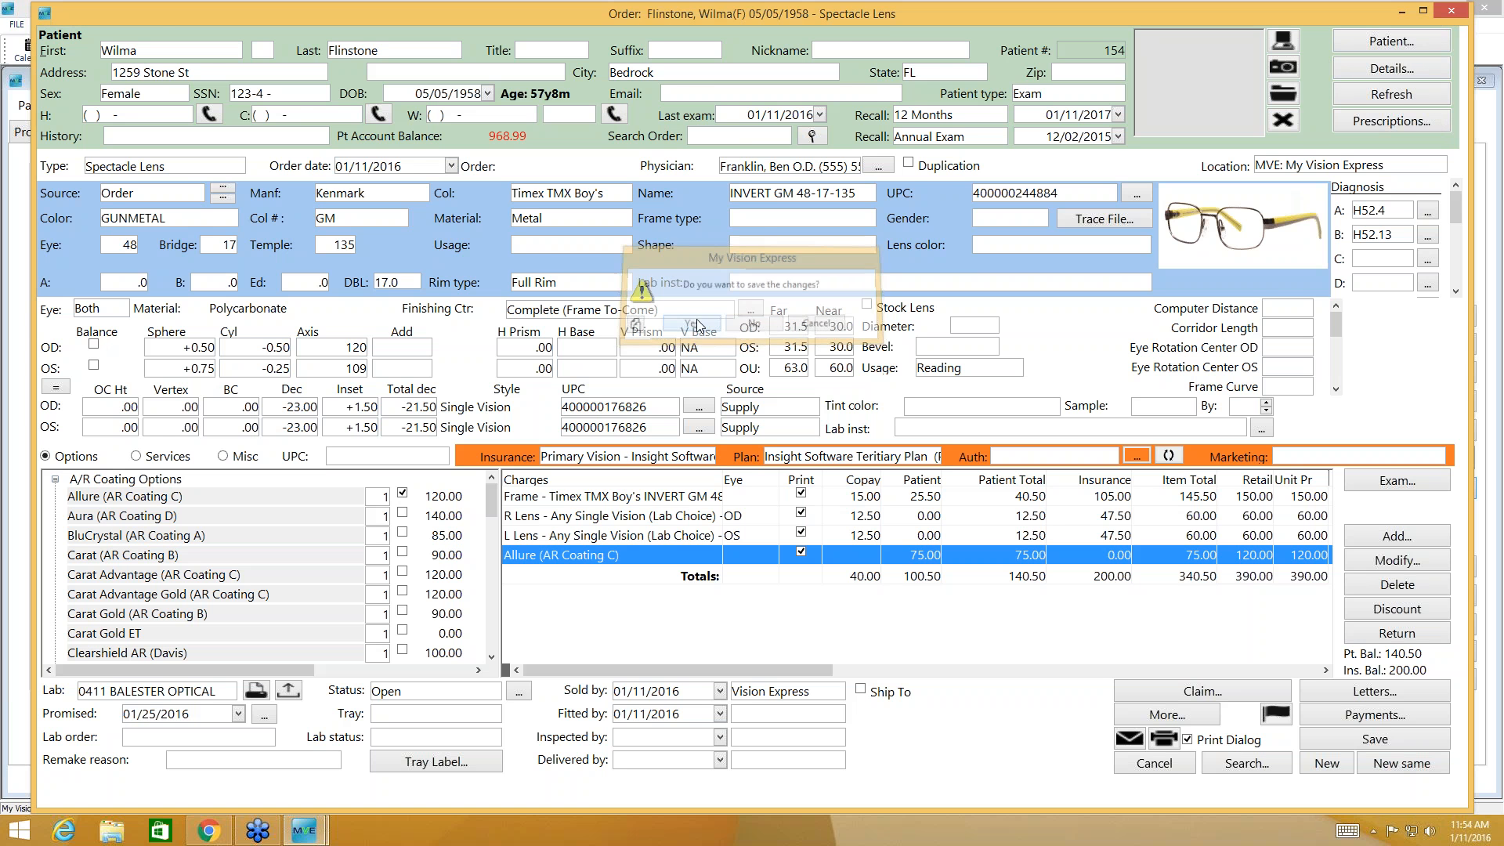